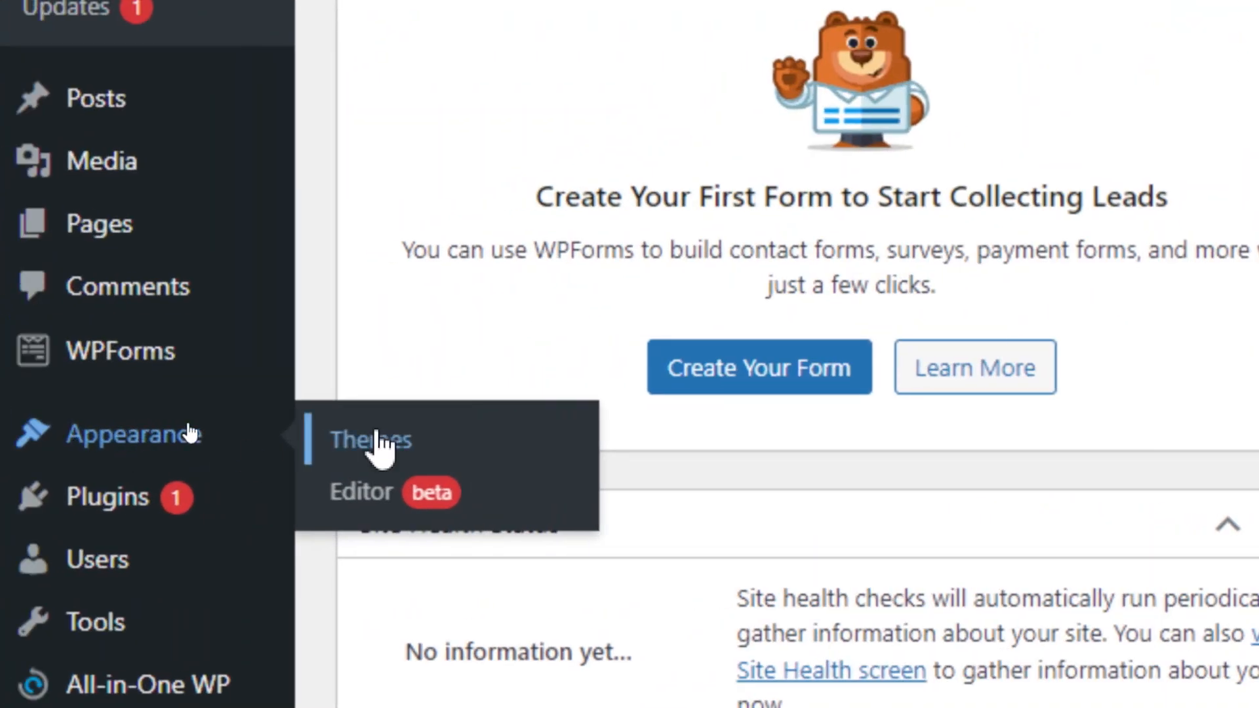
Go from Appearance > Themes to the Add New themes page.
click(376, 438)
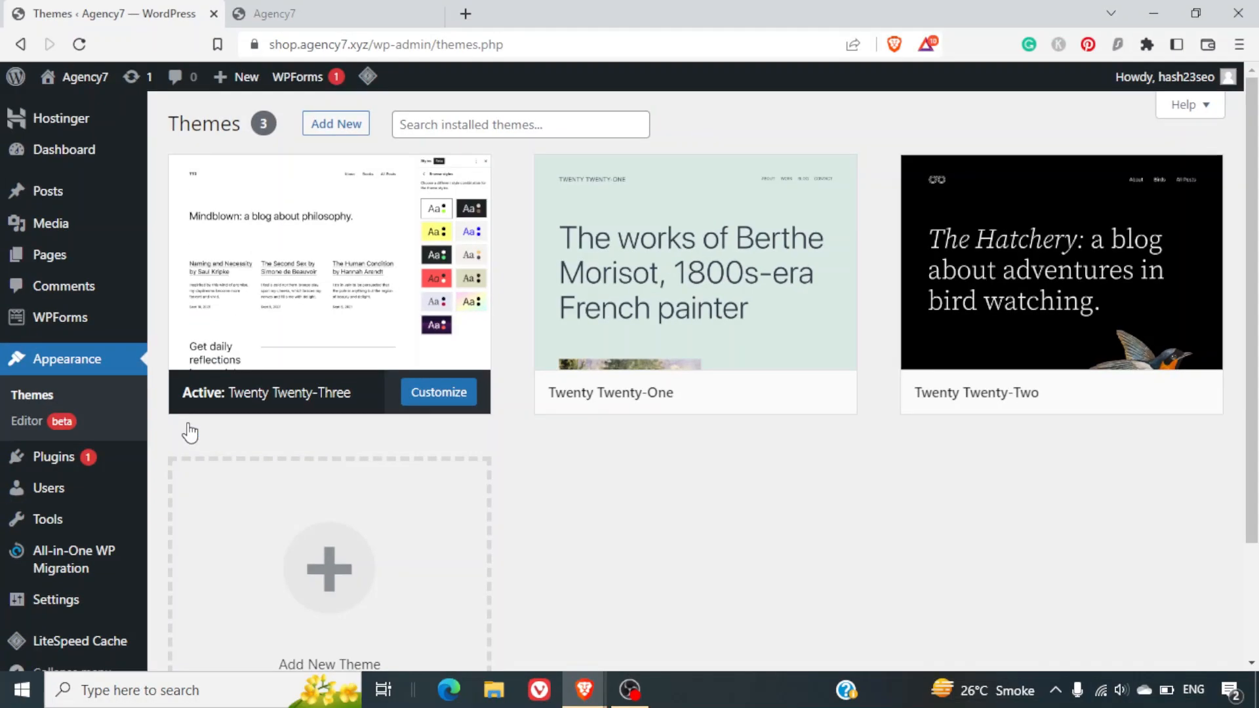
click(320, 134)
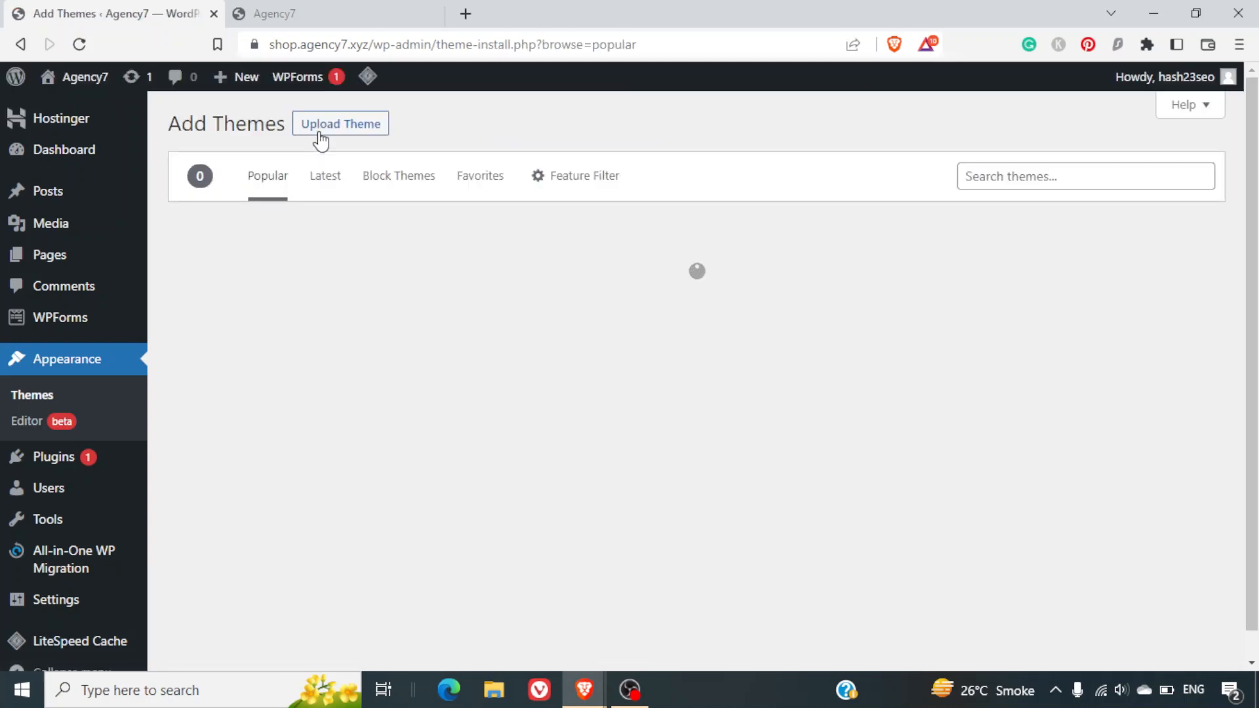
Search the theme directory for 'astra', then install and activate the Astra theme.
click(1121, 184)
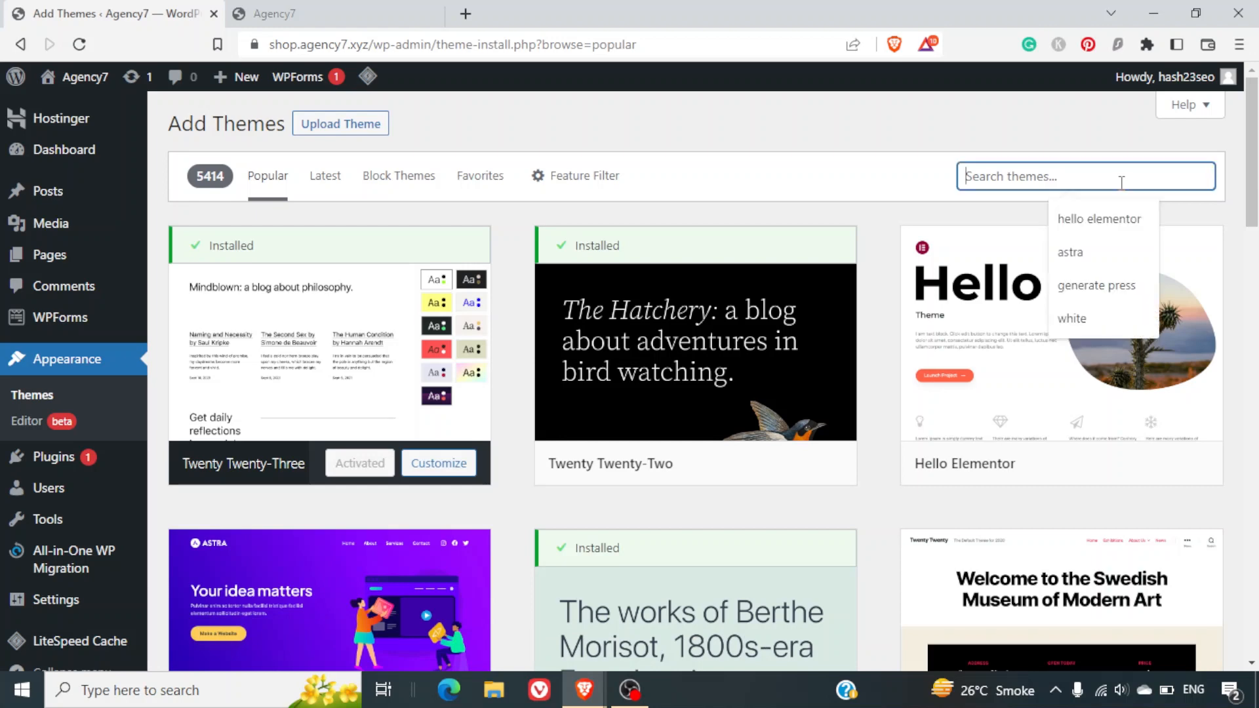
text(astra)
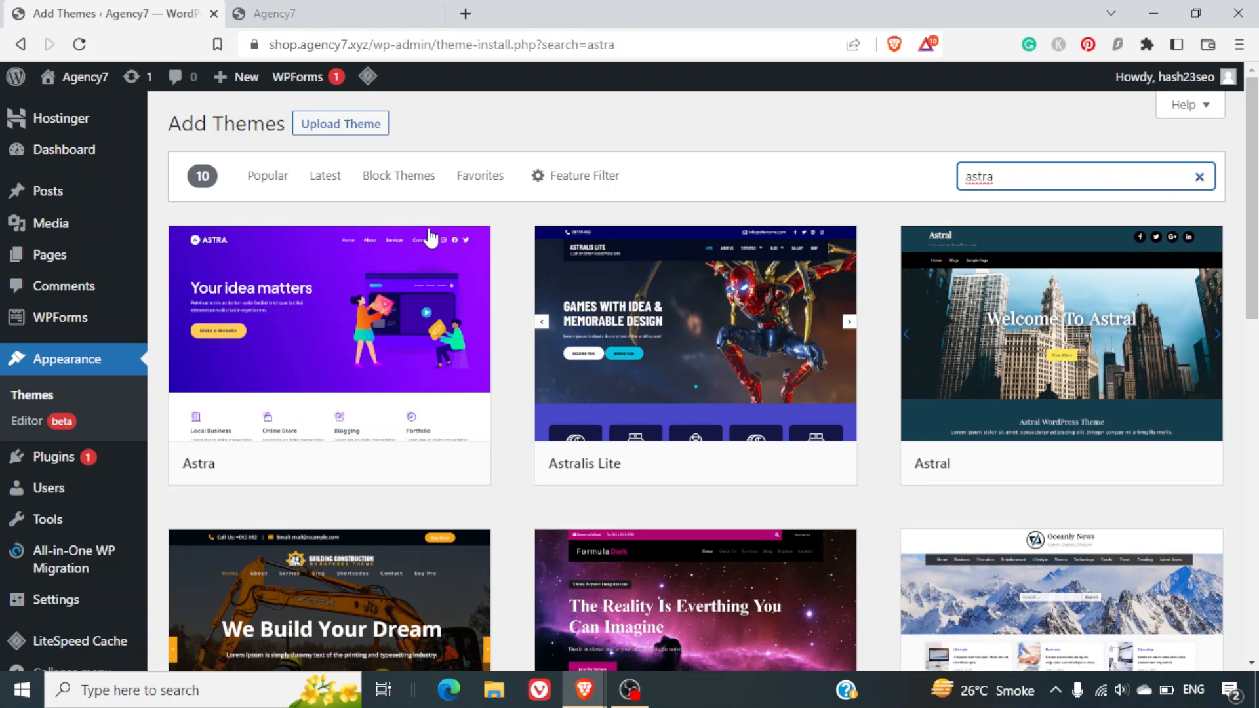
mouse_move(328, 303)
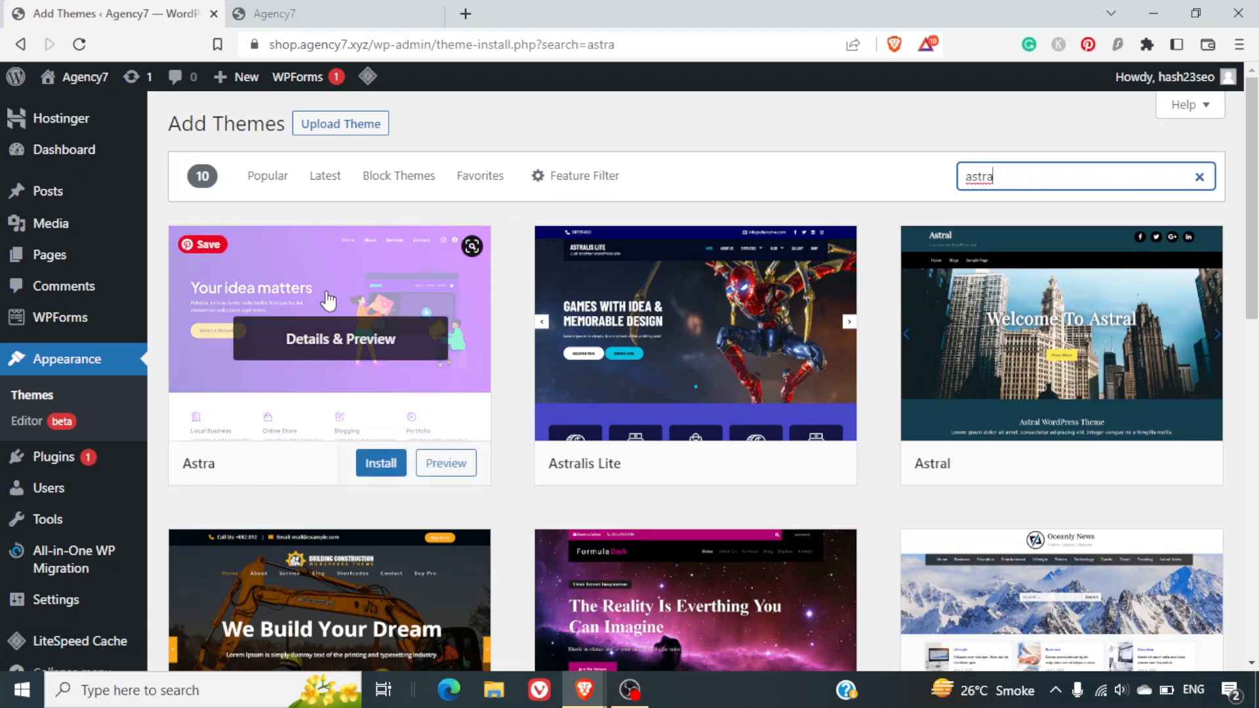
click(365, 468)
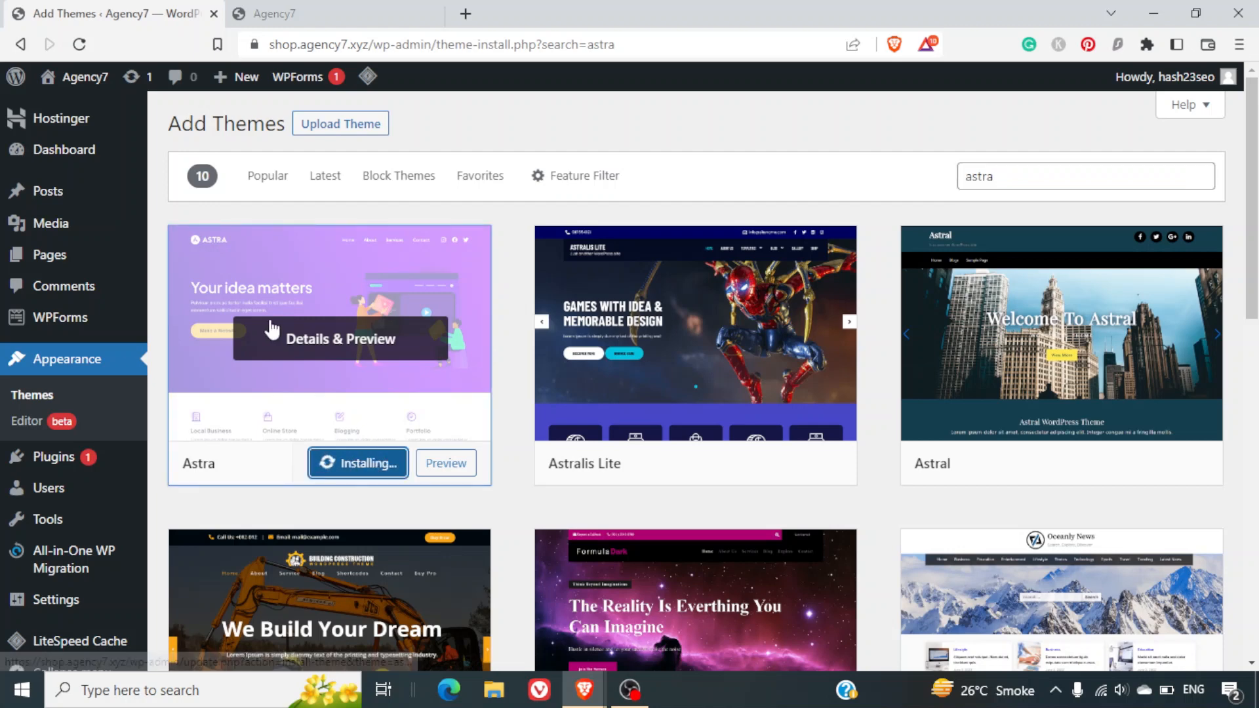
mouse_move(779, 460)
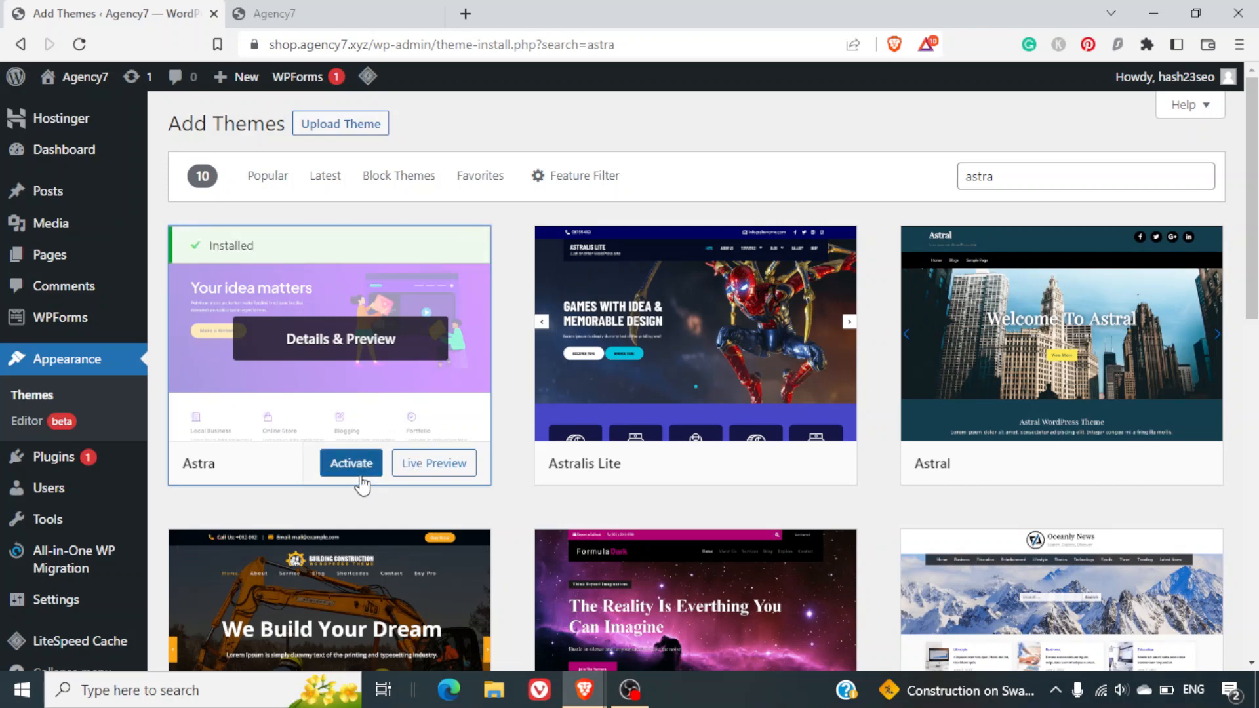
click(339, 467)
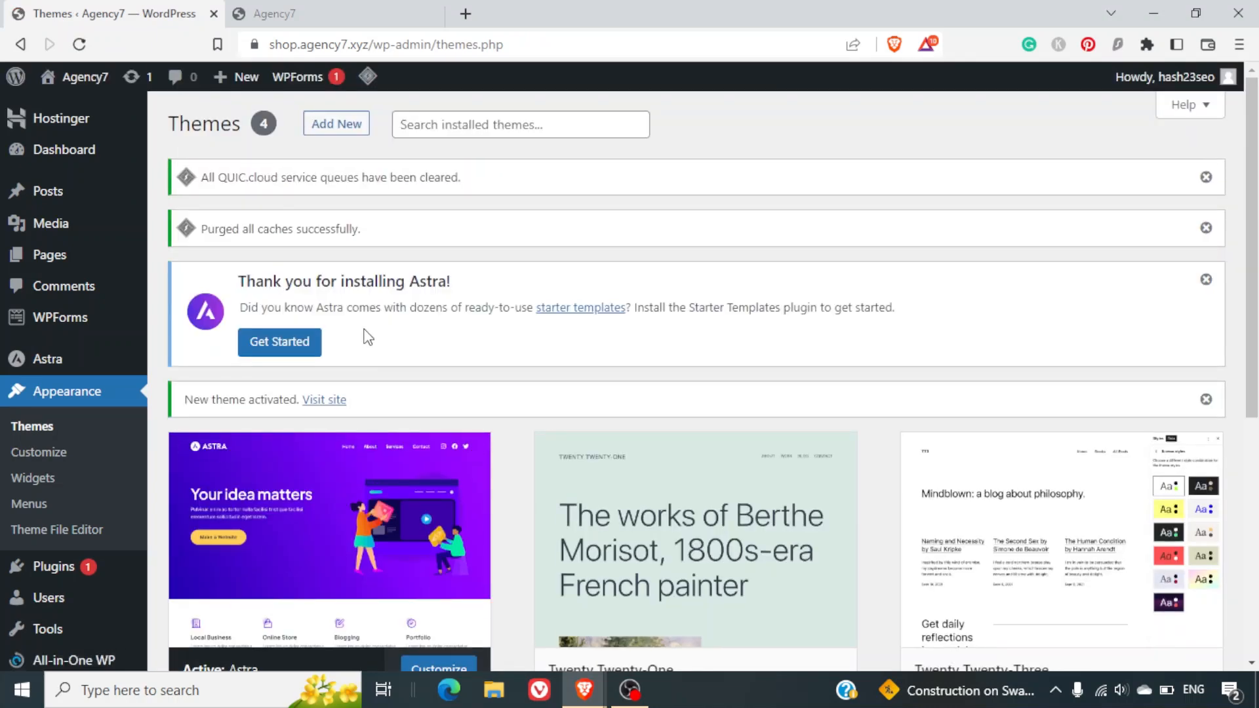
Open the Dashboard page from the Astra sidebar menu.
scroll(398, 305, down, 3)
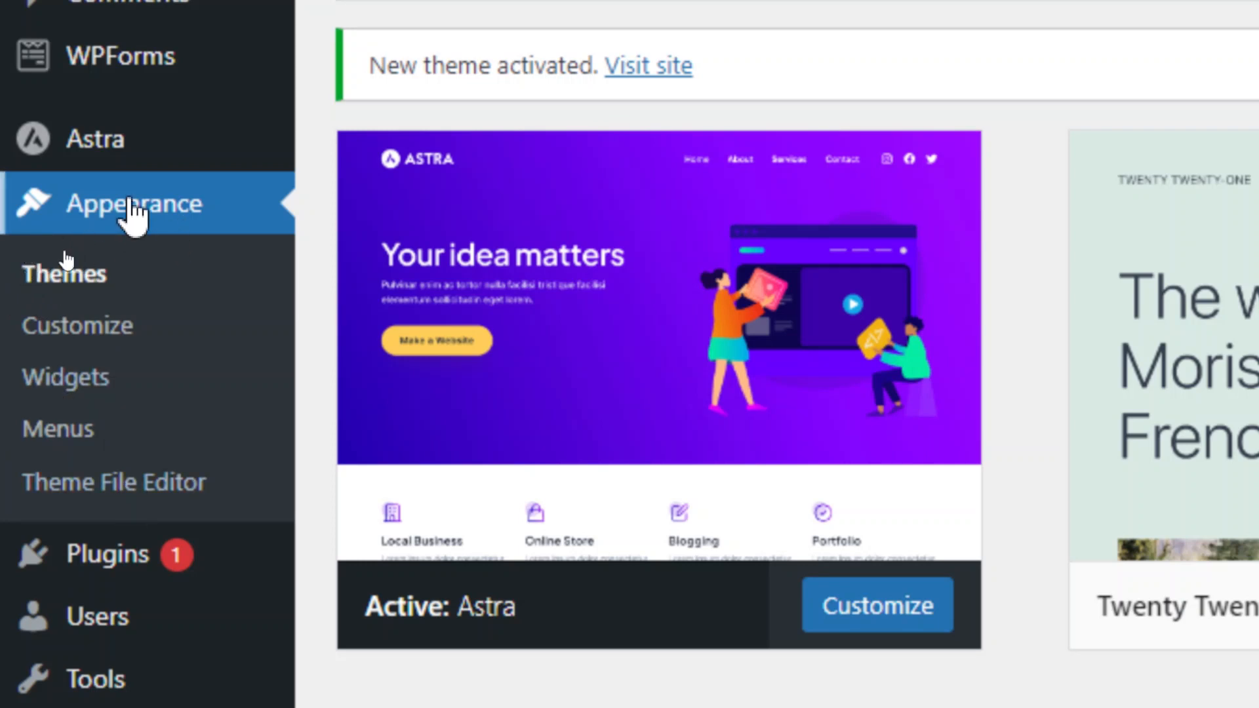
mouse_move(49, 124)
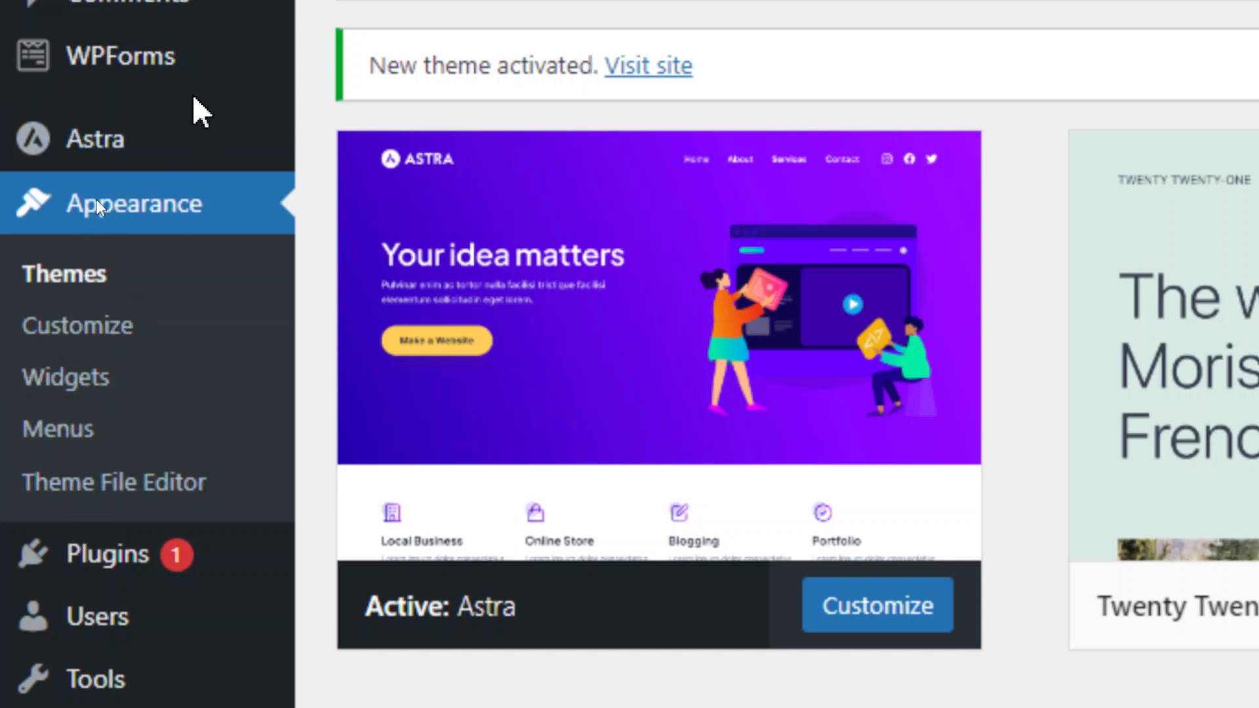
mouse_move(148, 167)
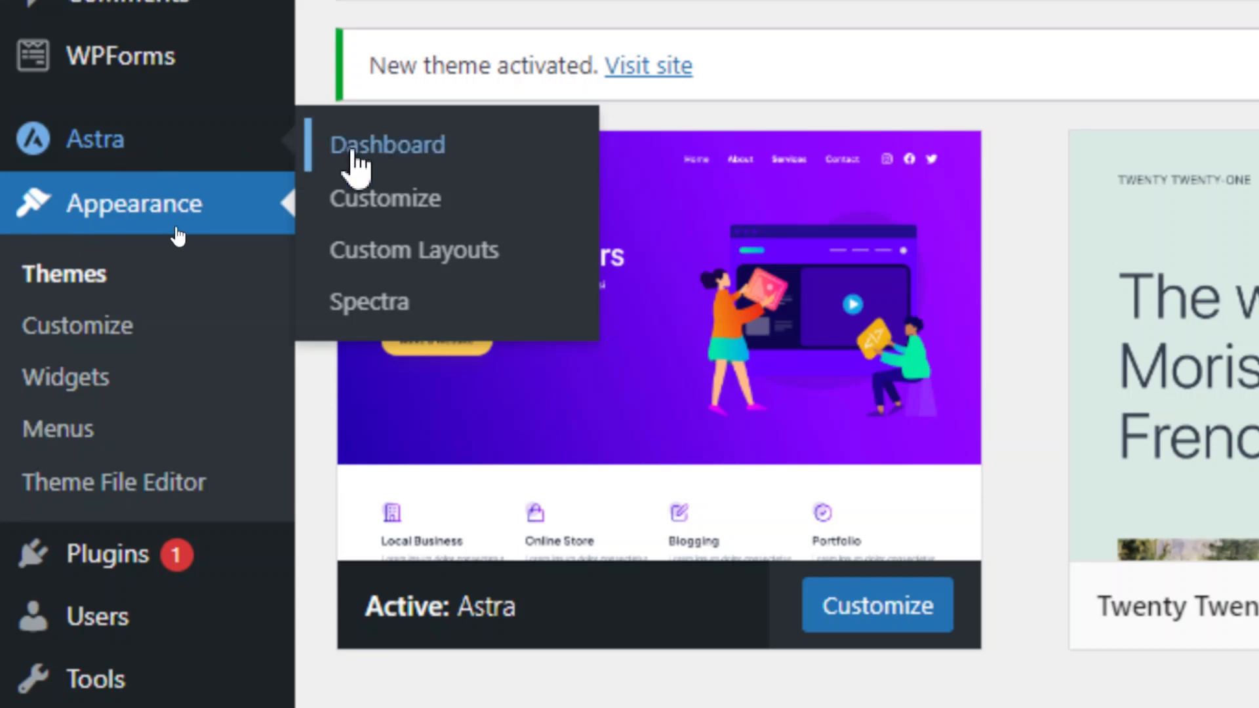
click(353, 157)
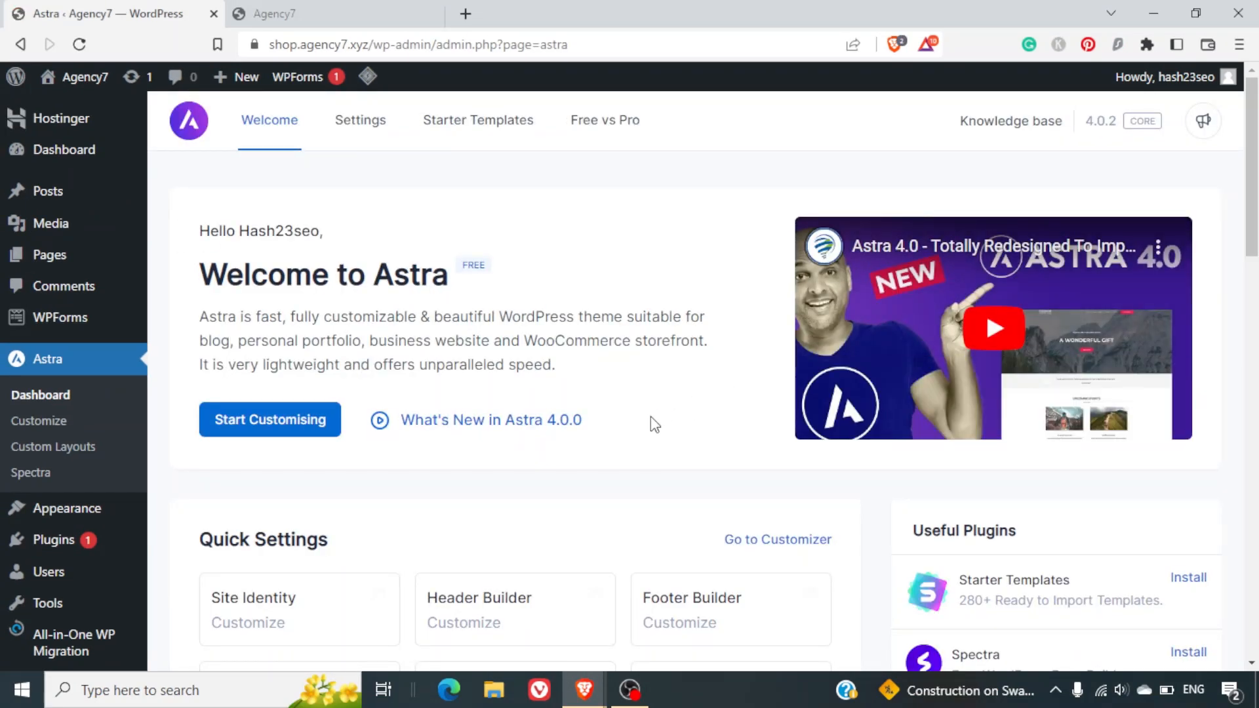
Install the Starter Templates plugin from the Astra dashboard's Useful Plugins list.
scroll(650, 416, down, 3)
scroll(651, 418, down, 3)
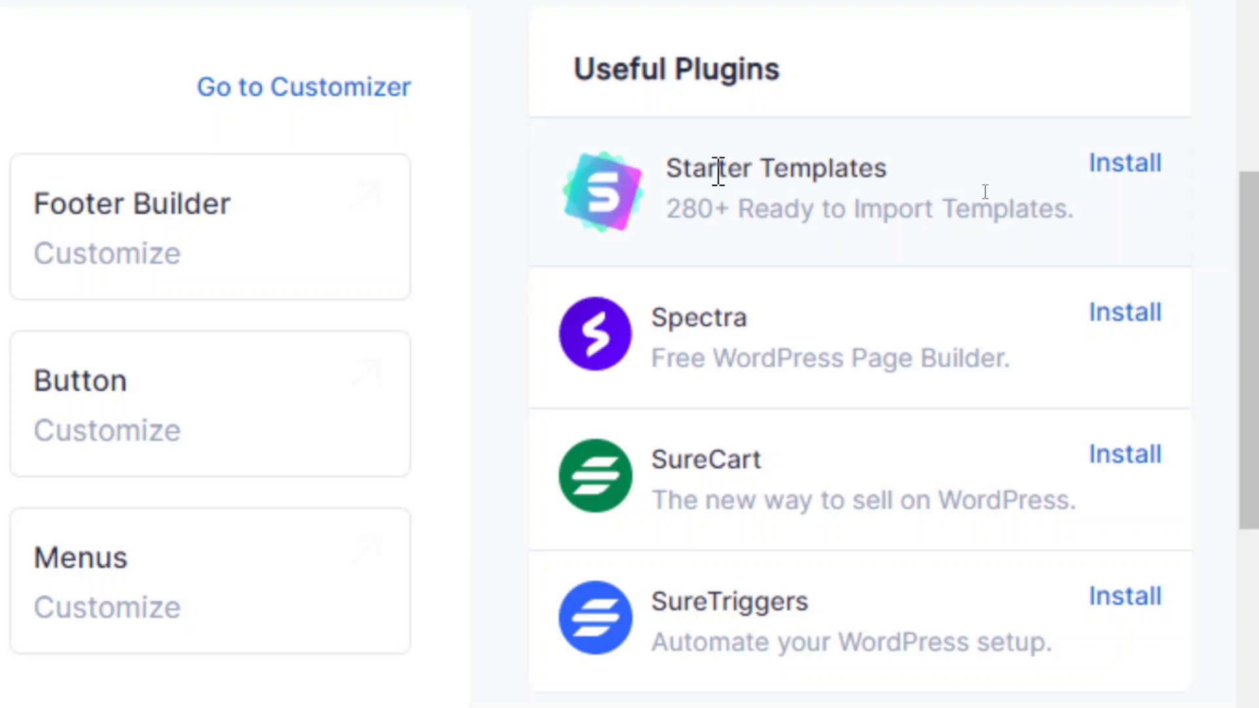
click(1117, 165)
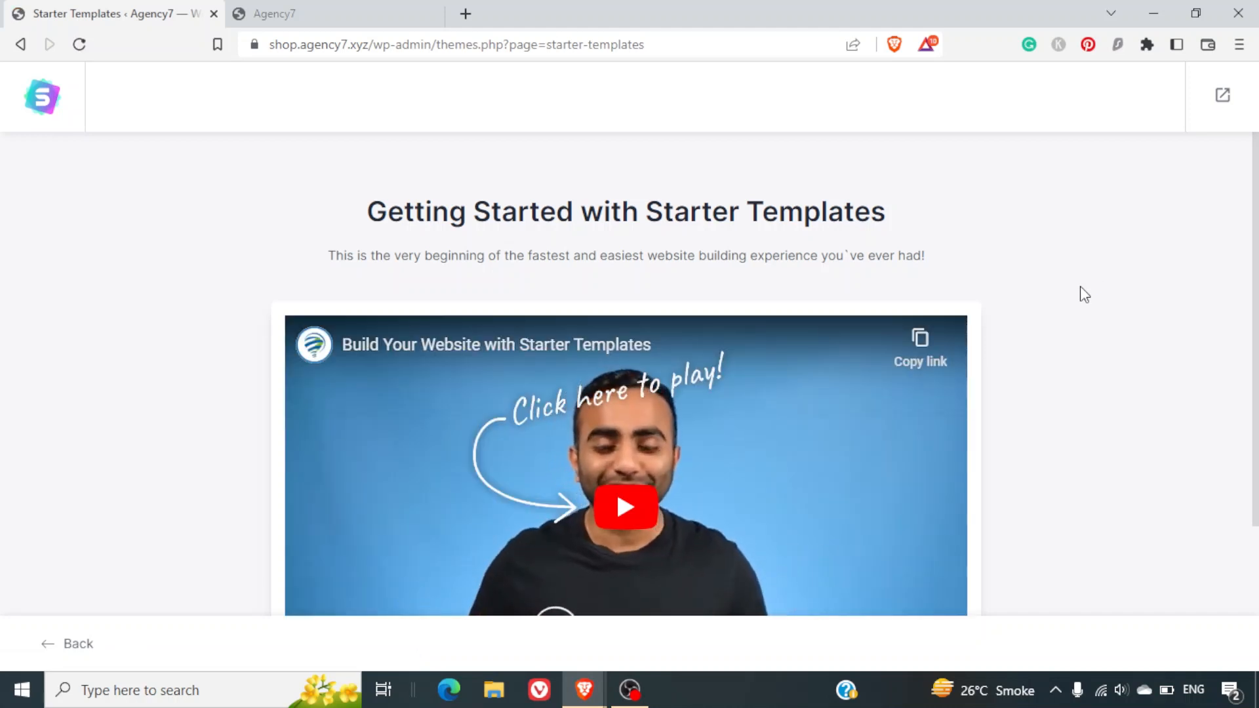
Launch the Build Your Website Now wizard from the Starter Templates Getting Started page.
scroll(1080, 286, down, 2)
scroll(1080, 286, down, 1)
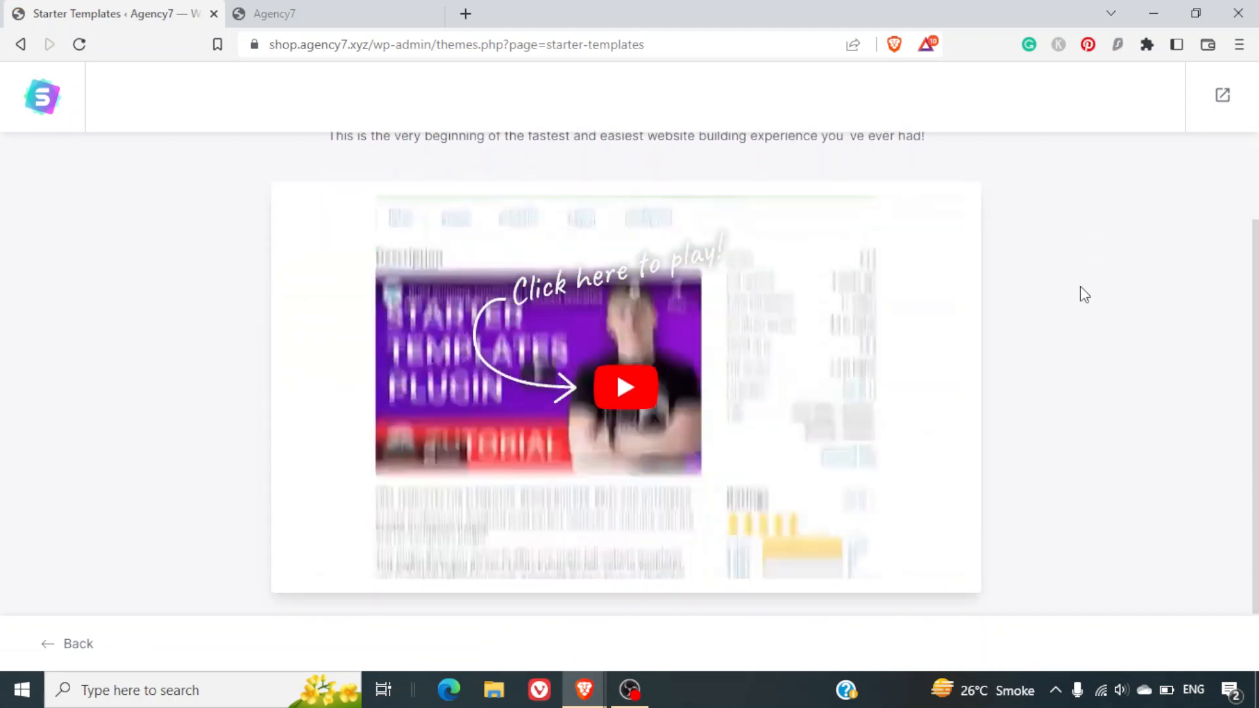
scroll(1100, 391, down, 1)
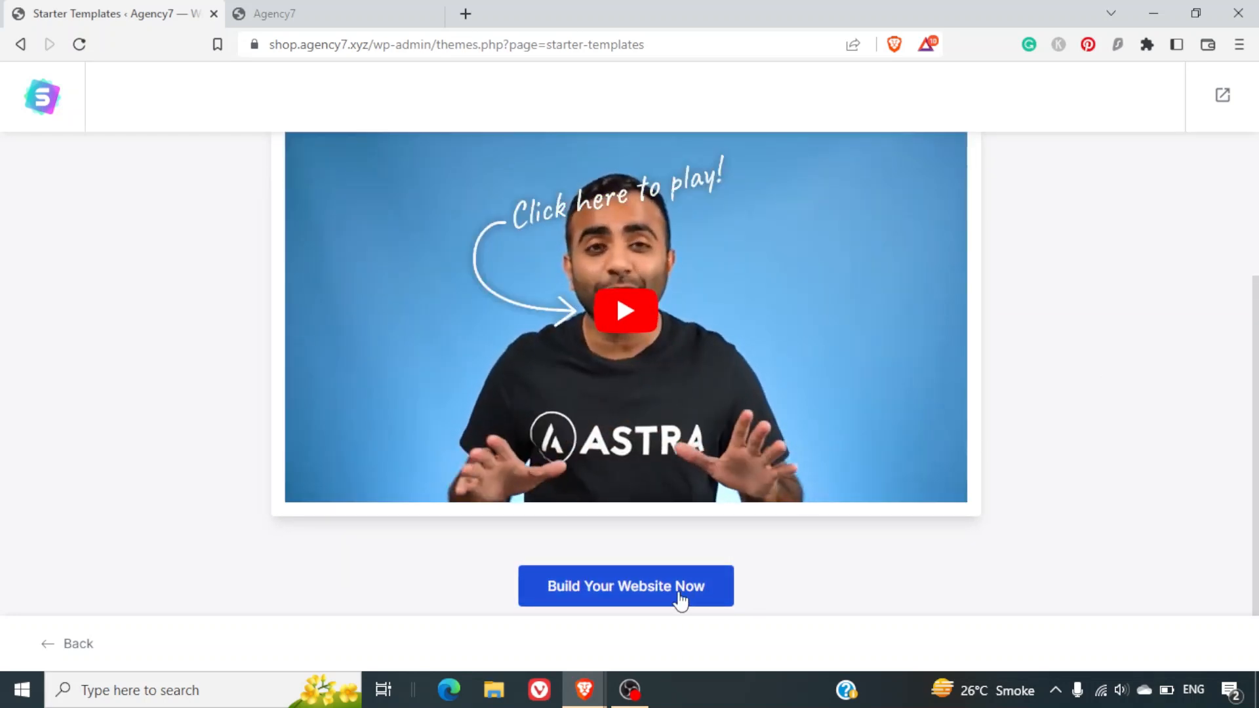
click(630, 599)
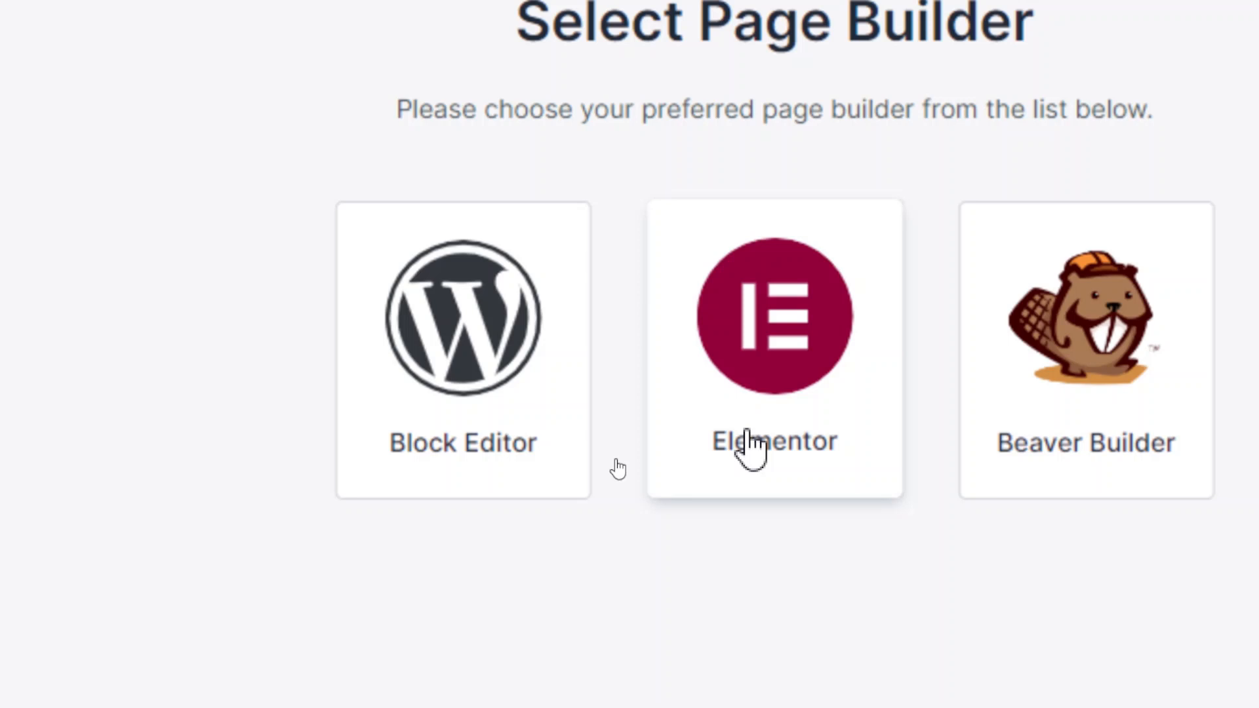
Choose Elementor as the page builder and browse the Business template subcategories.
click(747, 438)
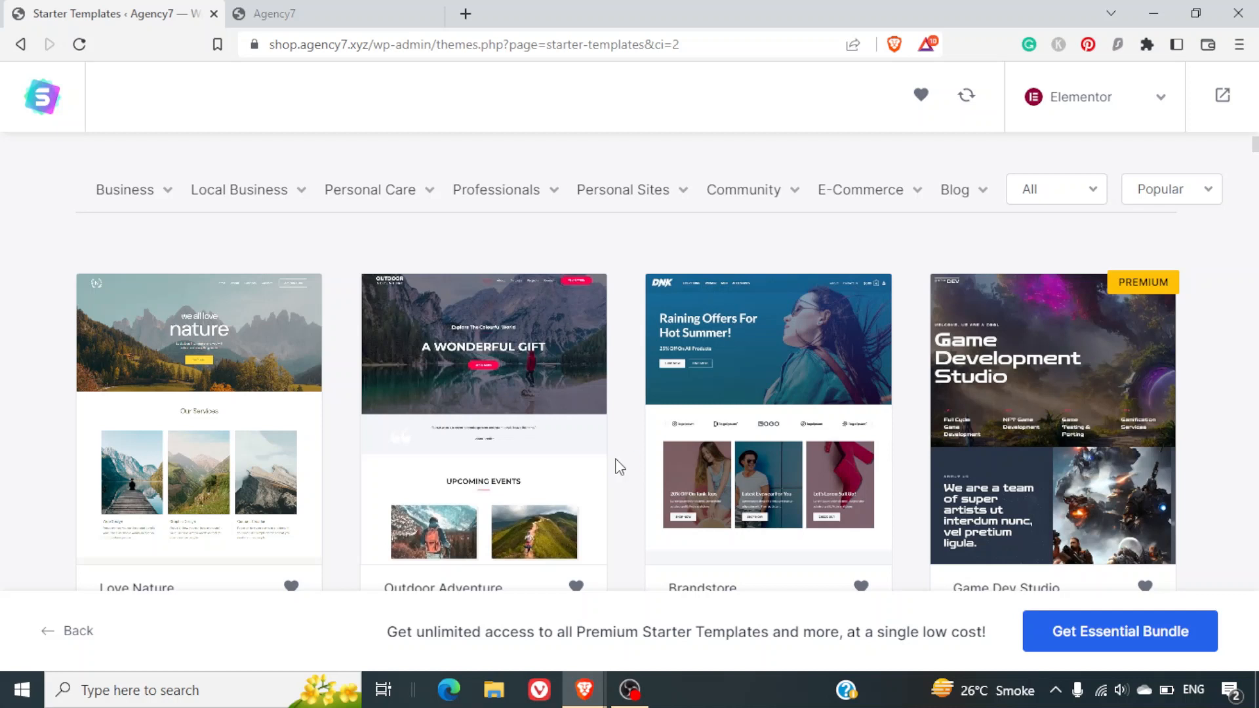
click(165, 197)
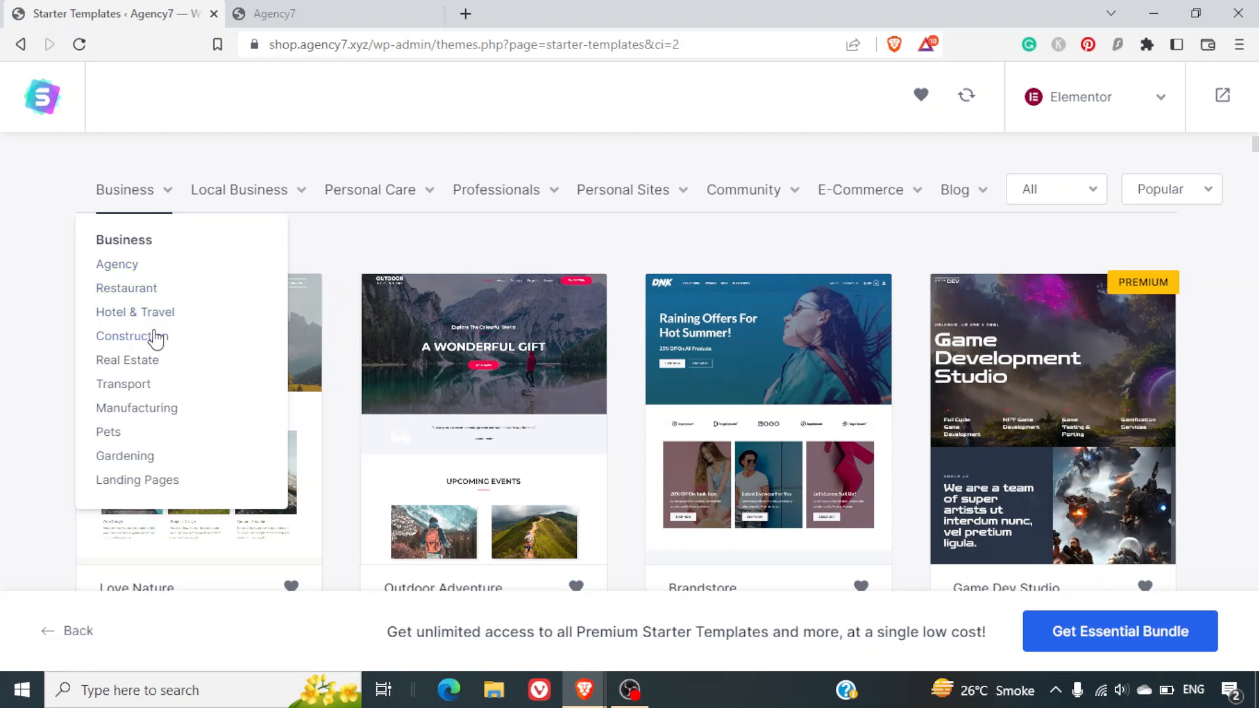
mouse_move(216, 219)
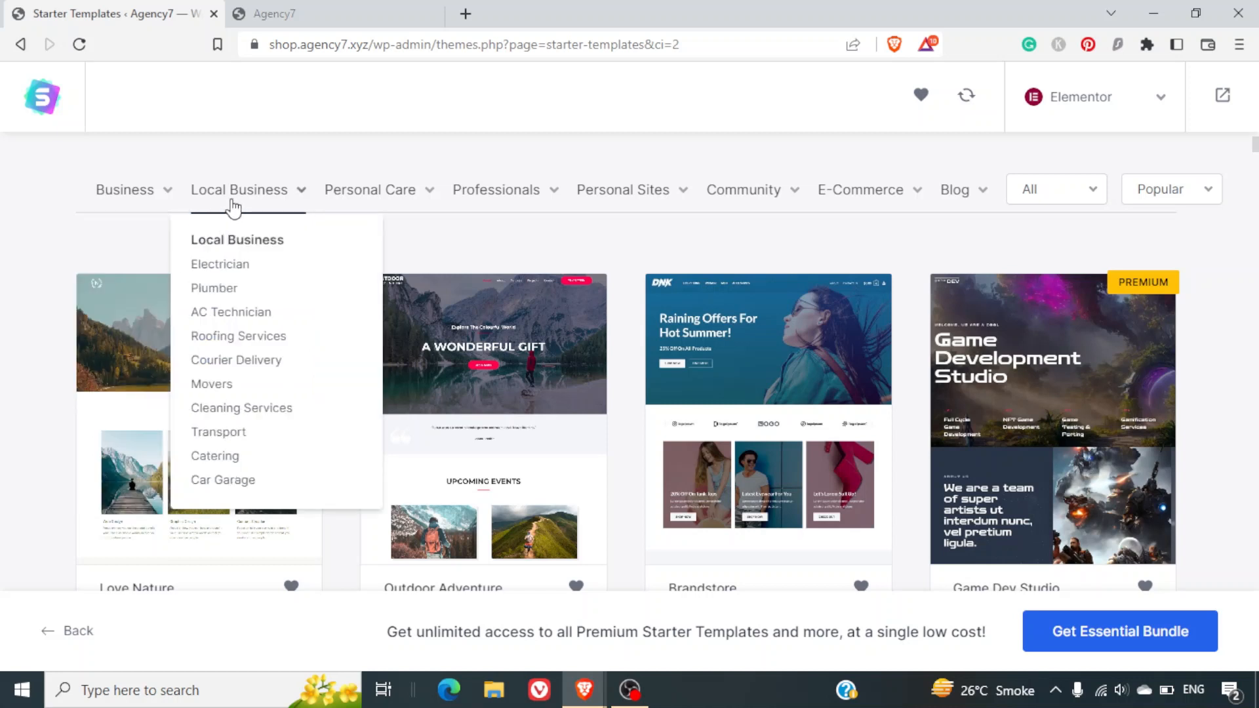
mouse_move(343, 209)
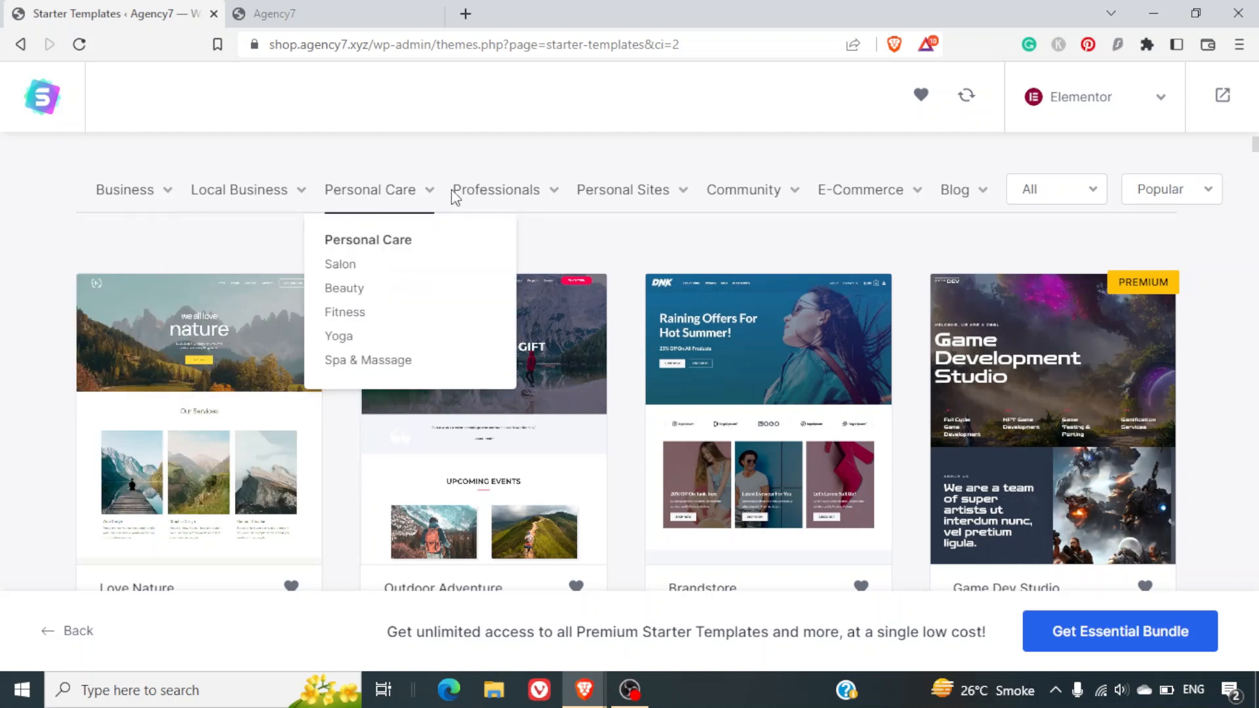
mouse_move(502, 196)
mouse_move(632, 206)
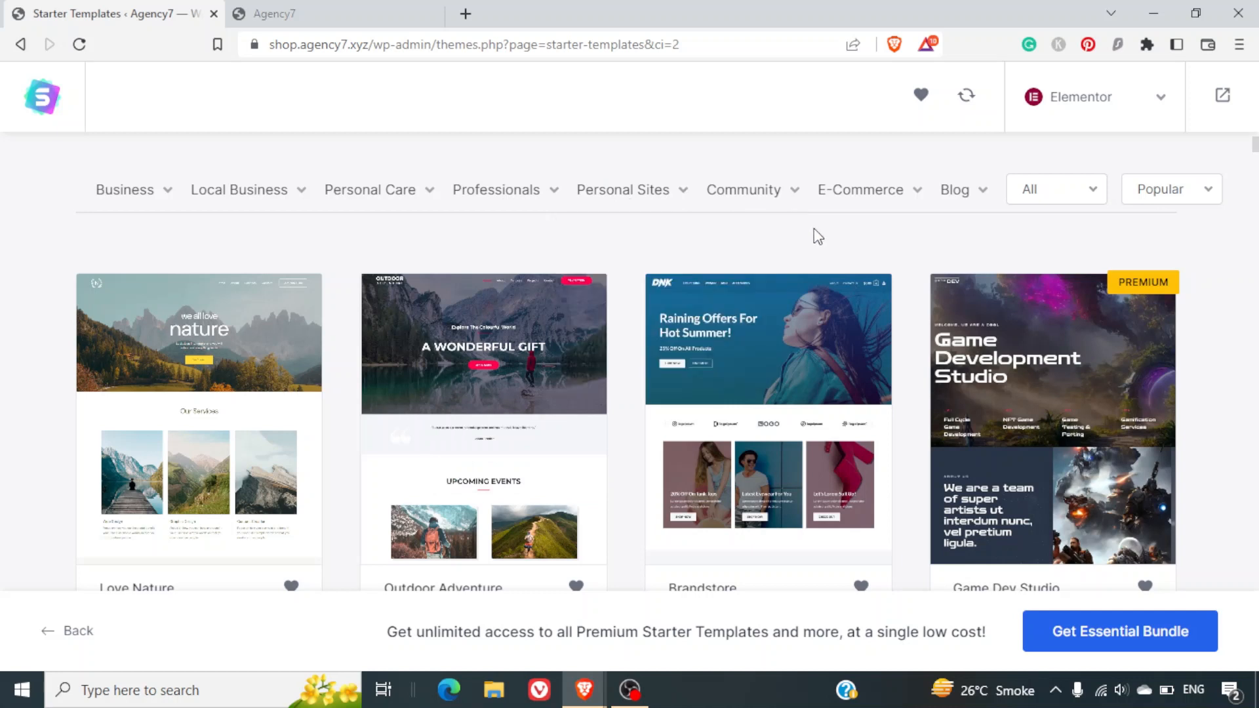
mouse_move(854, 196)
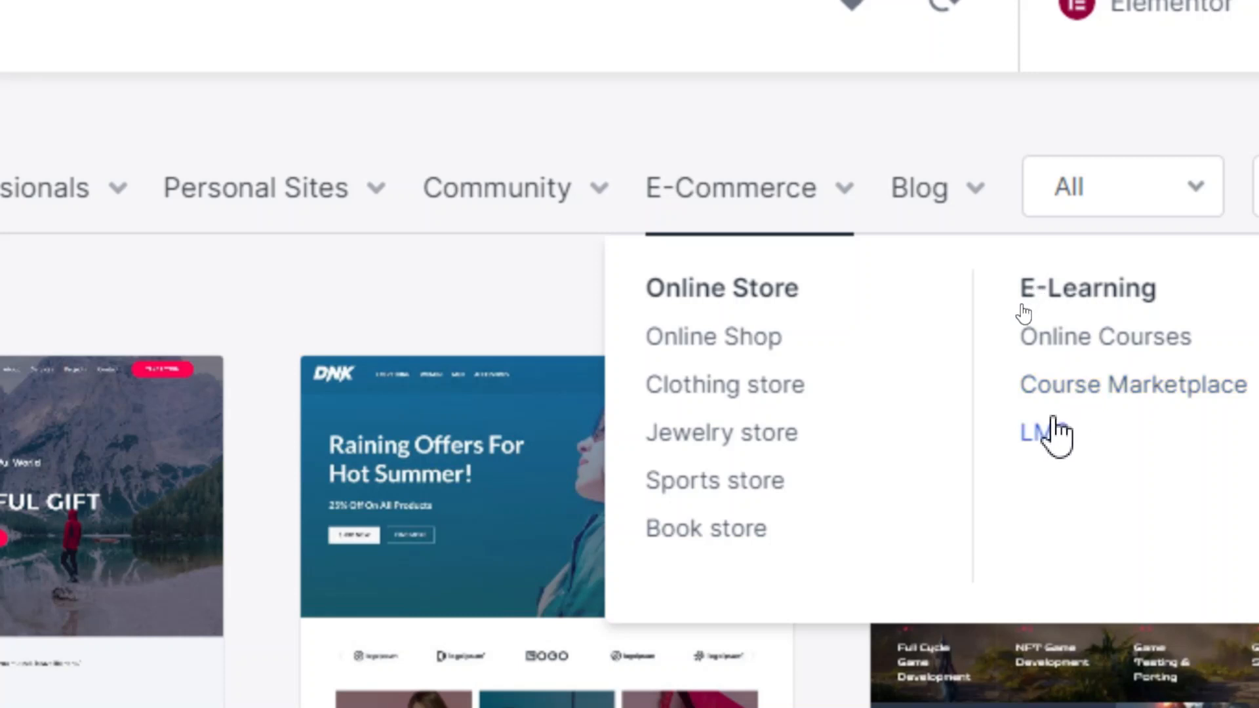
Filter templates to Online Shop and scroll through the results, ending back at the top.
click(741, 339)
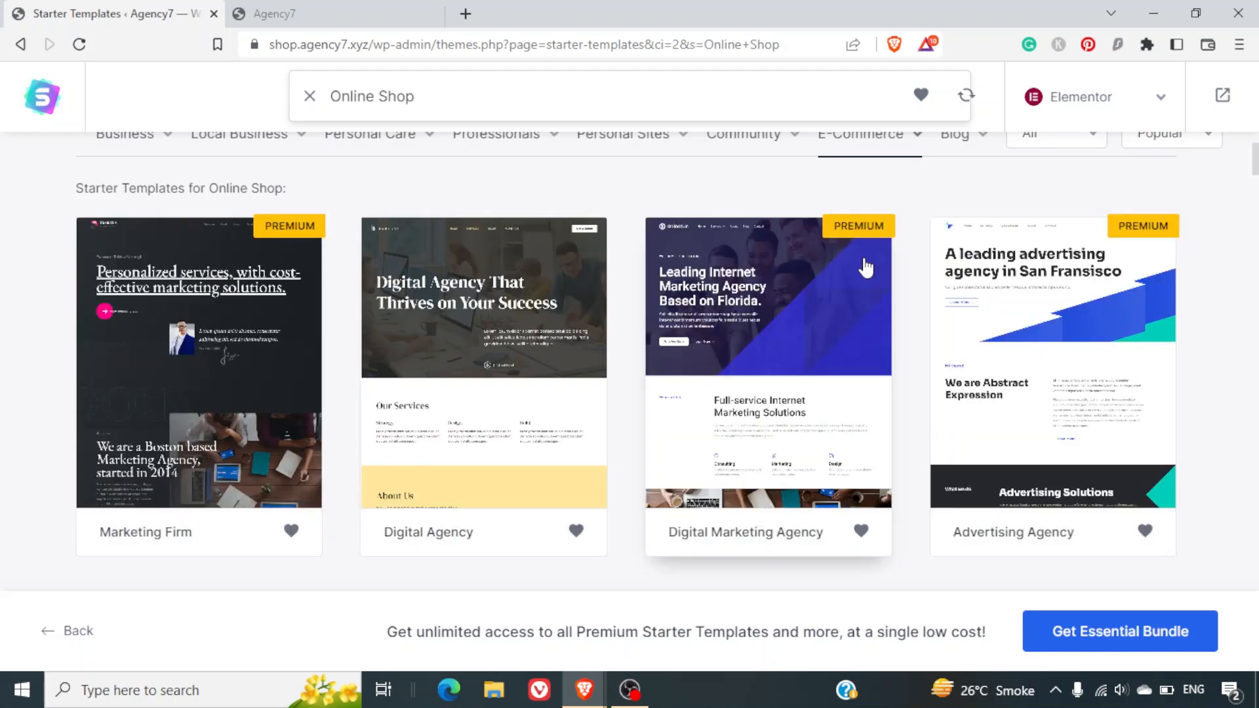
scroll(865, 267, up, 3)
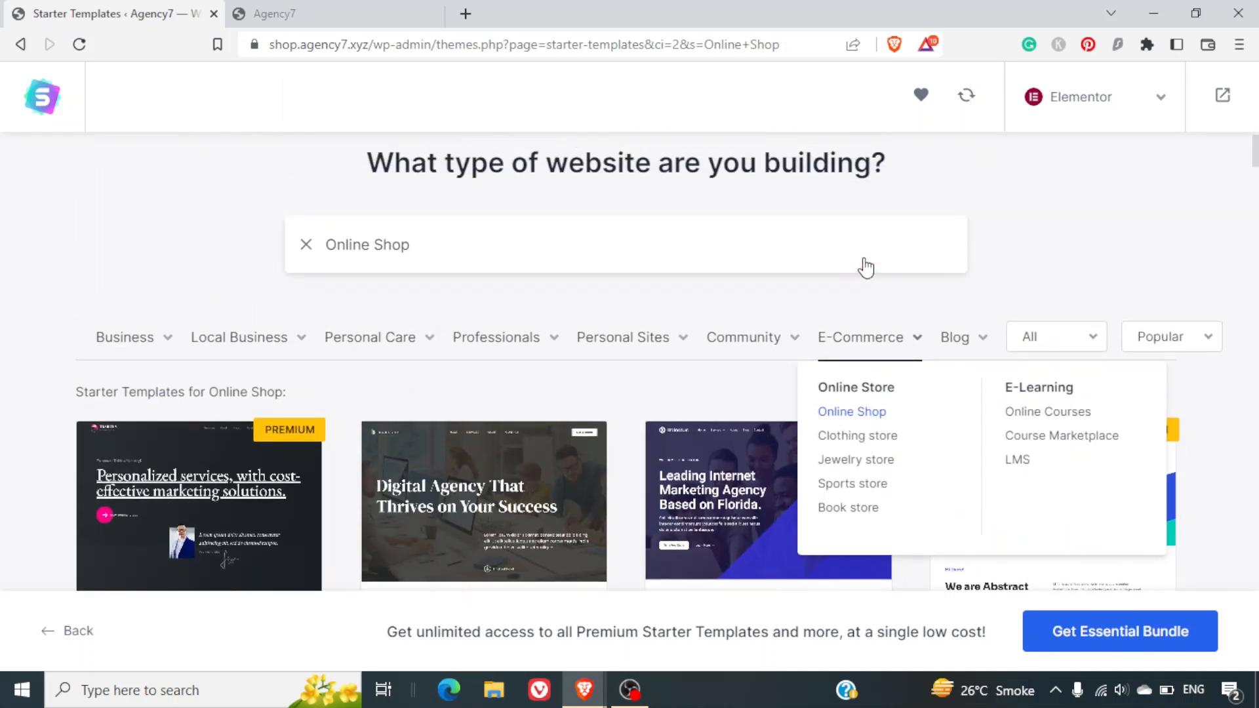
scroll(865, 267, down, 2)
scroll(751, 338, down, 5)
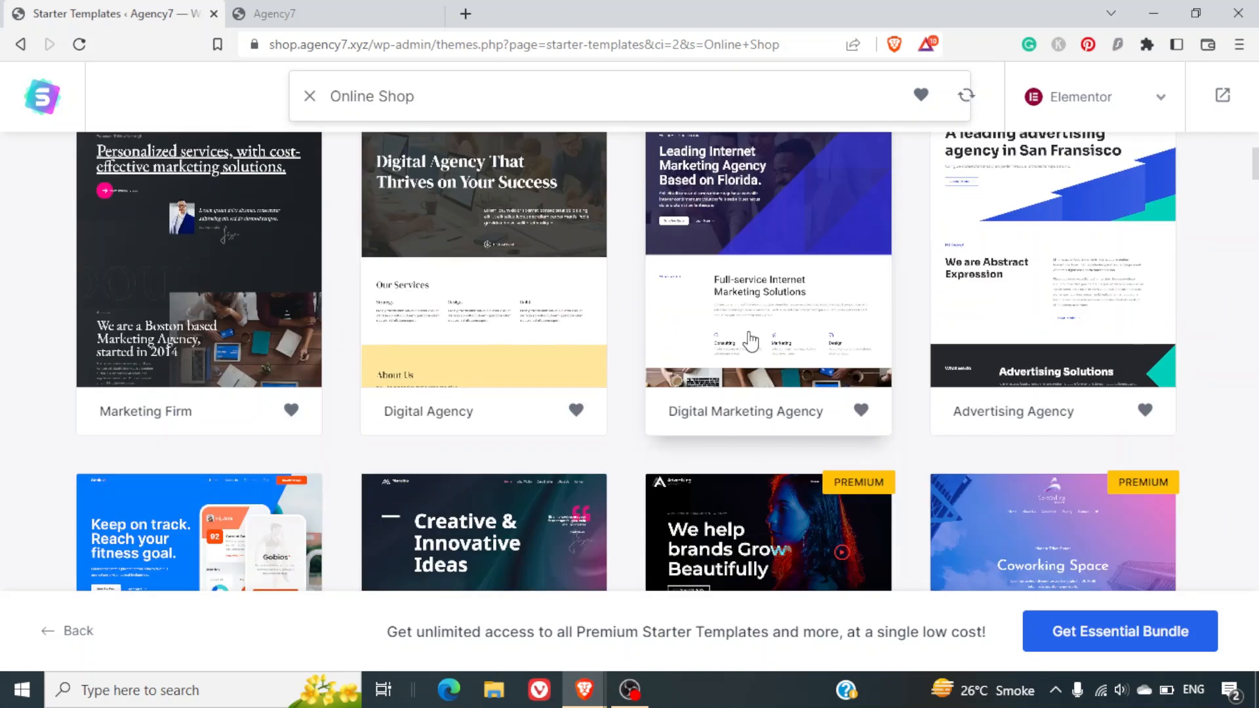
scroll(749, 336, down, 4)
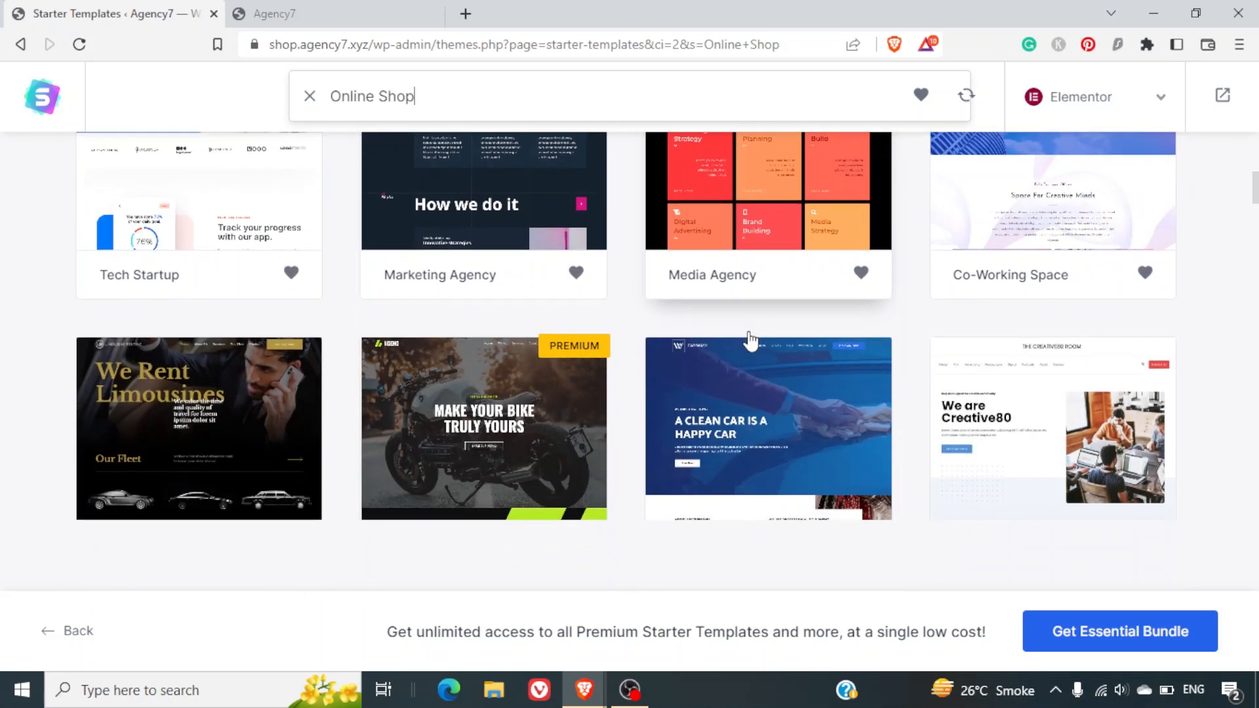
scroll(750, 341, down, 2)
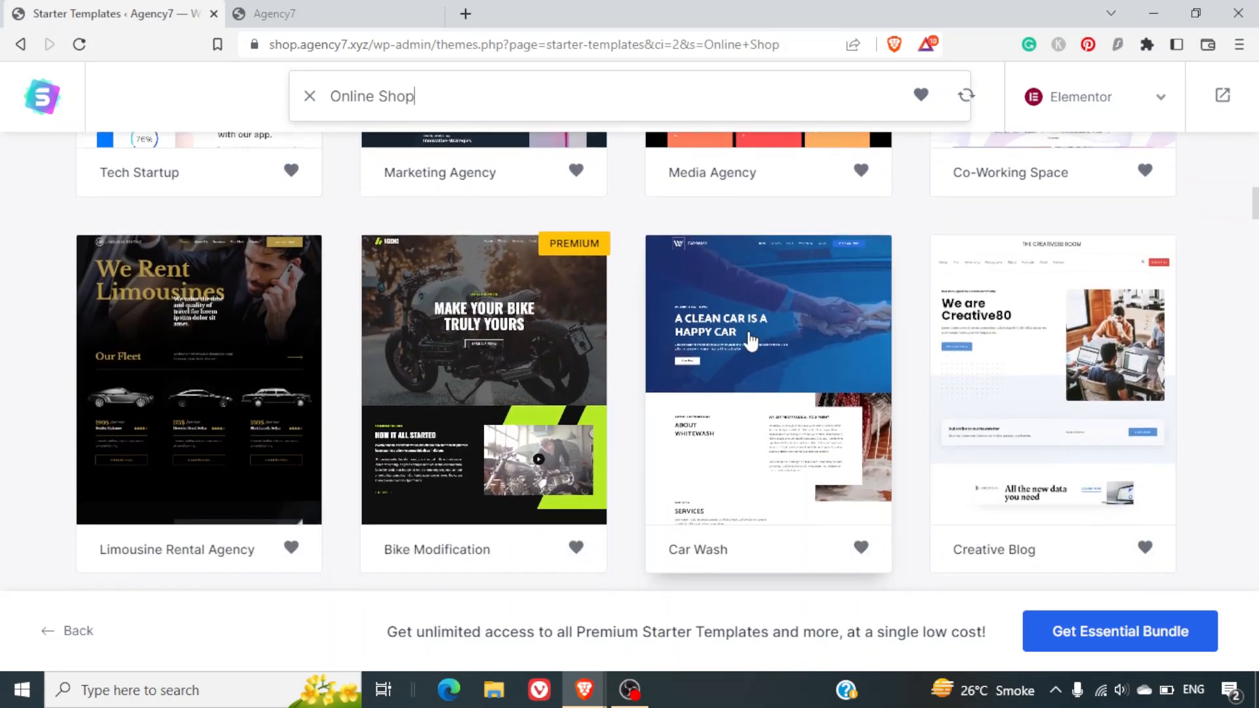
scroll(751, 341, down, 4)
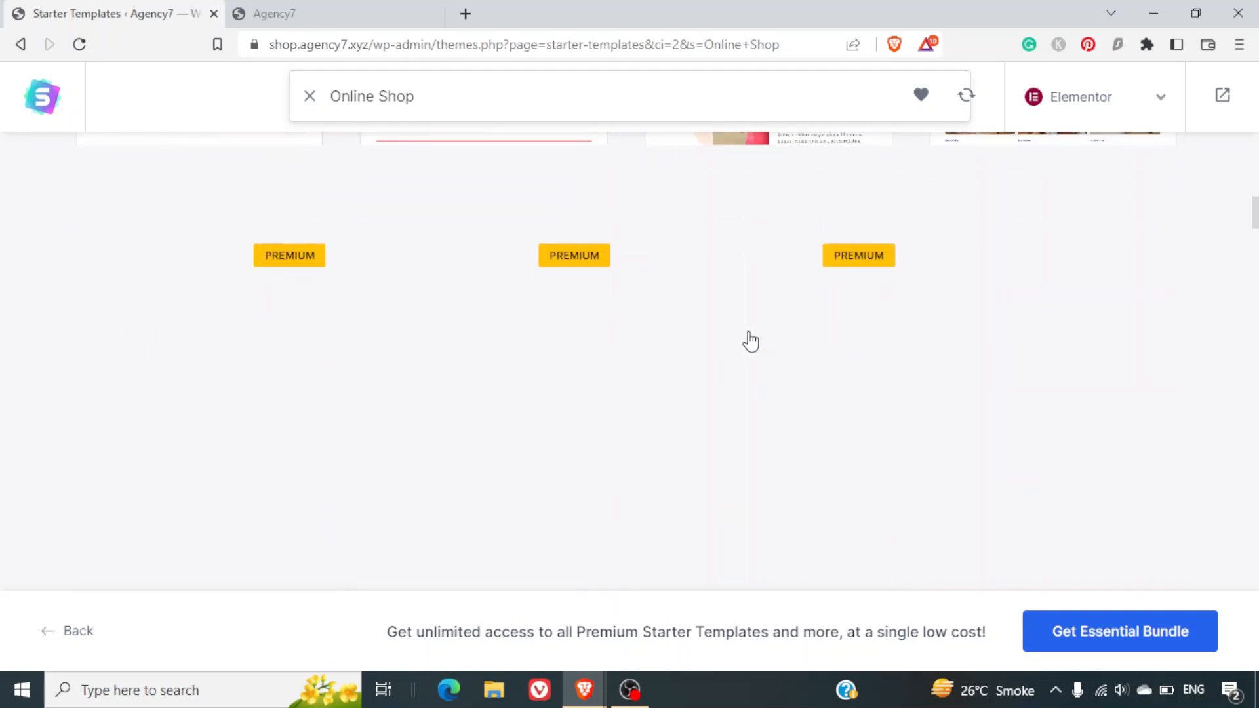
scroll(751, 340, up, 2)
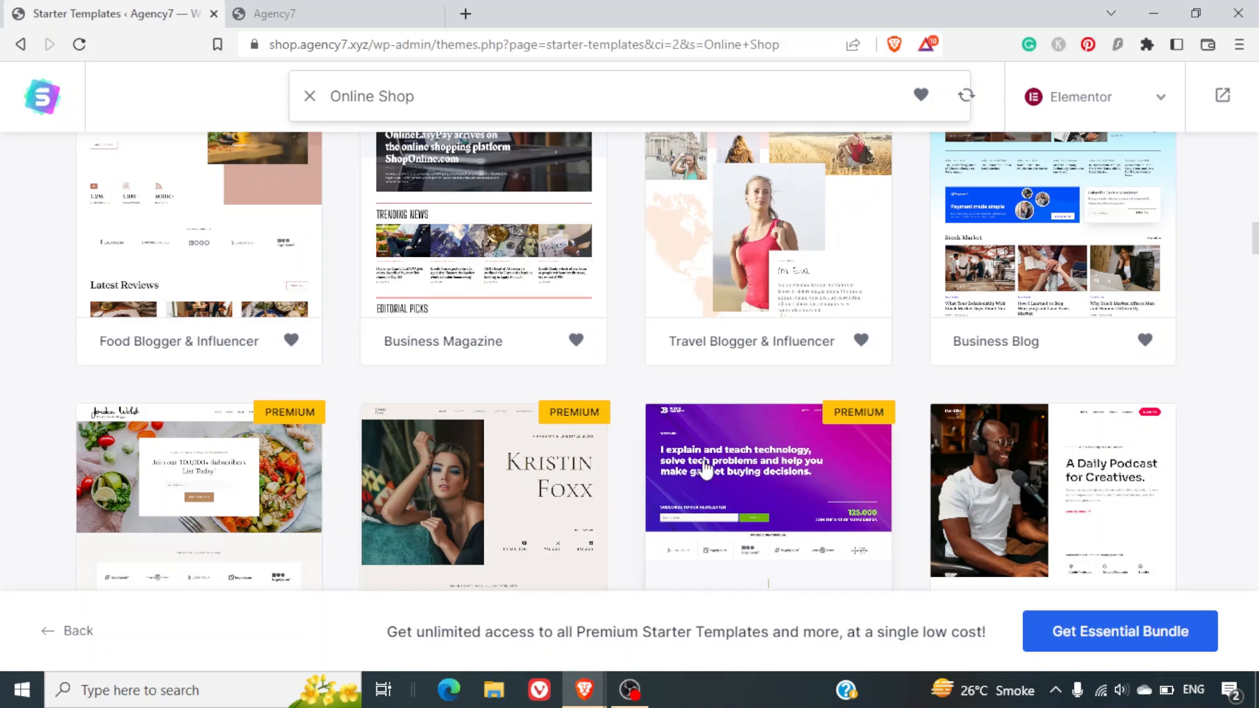
scroll(704, 469, up, 2)
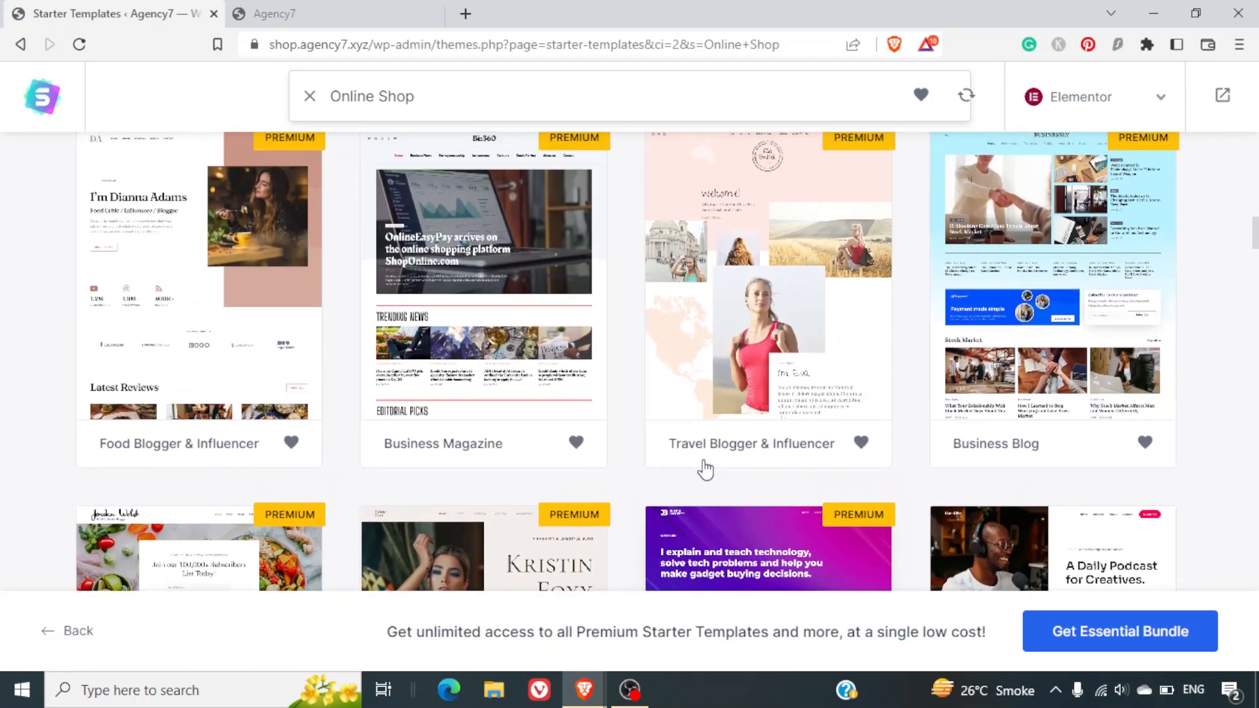
scroll(705, 470, down, 1)
scroll(705, 469, up, 2)
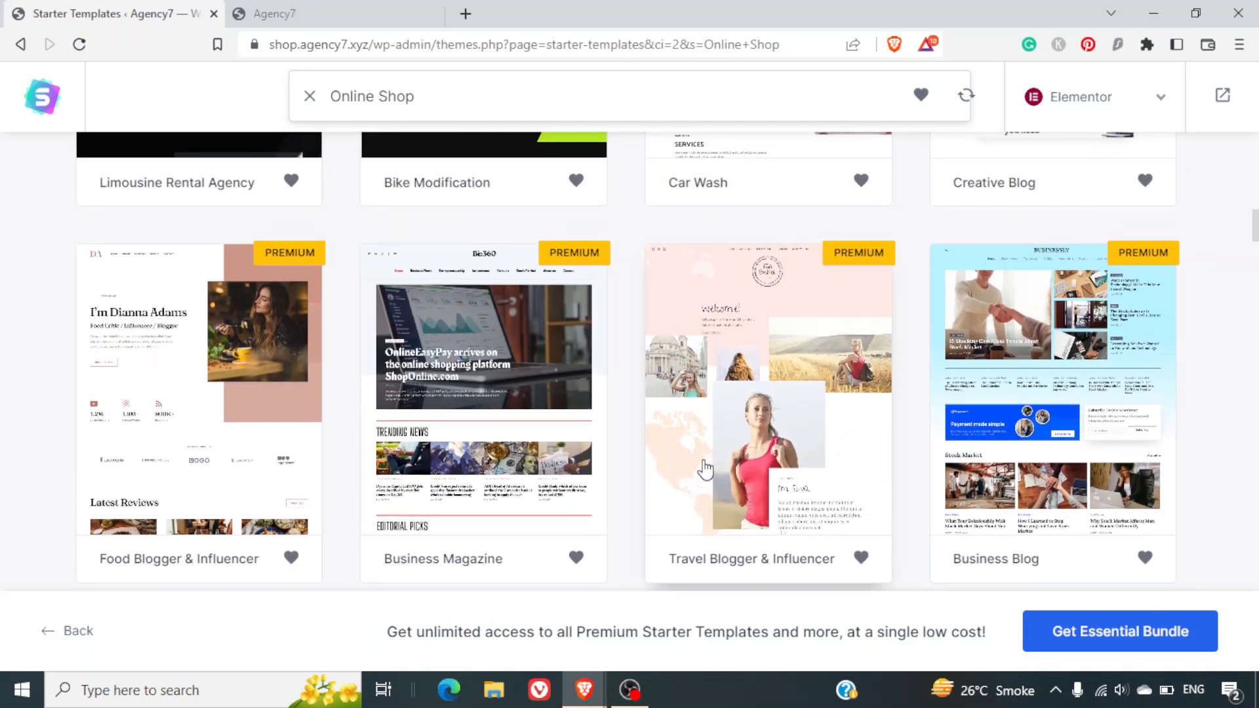
scroll(704, 470, up, 4)
scroll(704, 470, up, 8)
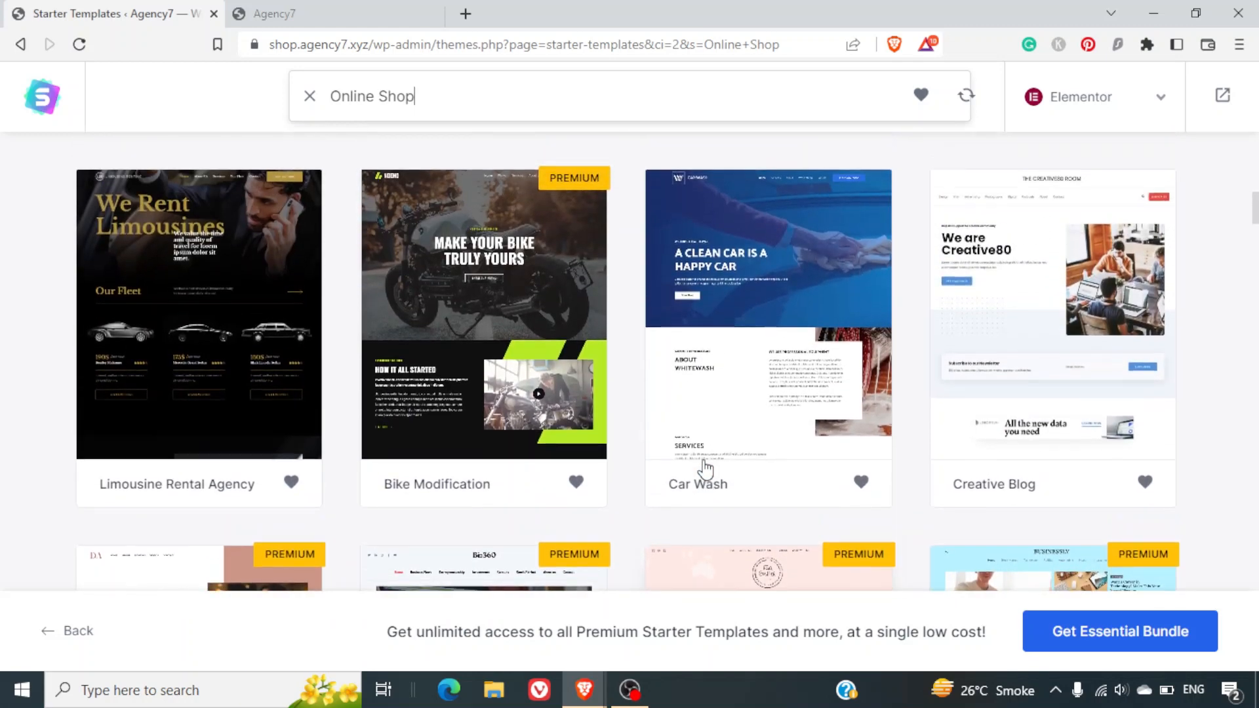
scroll(705, 470, up, 3)
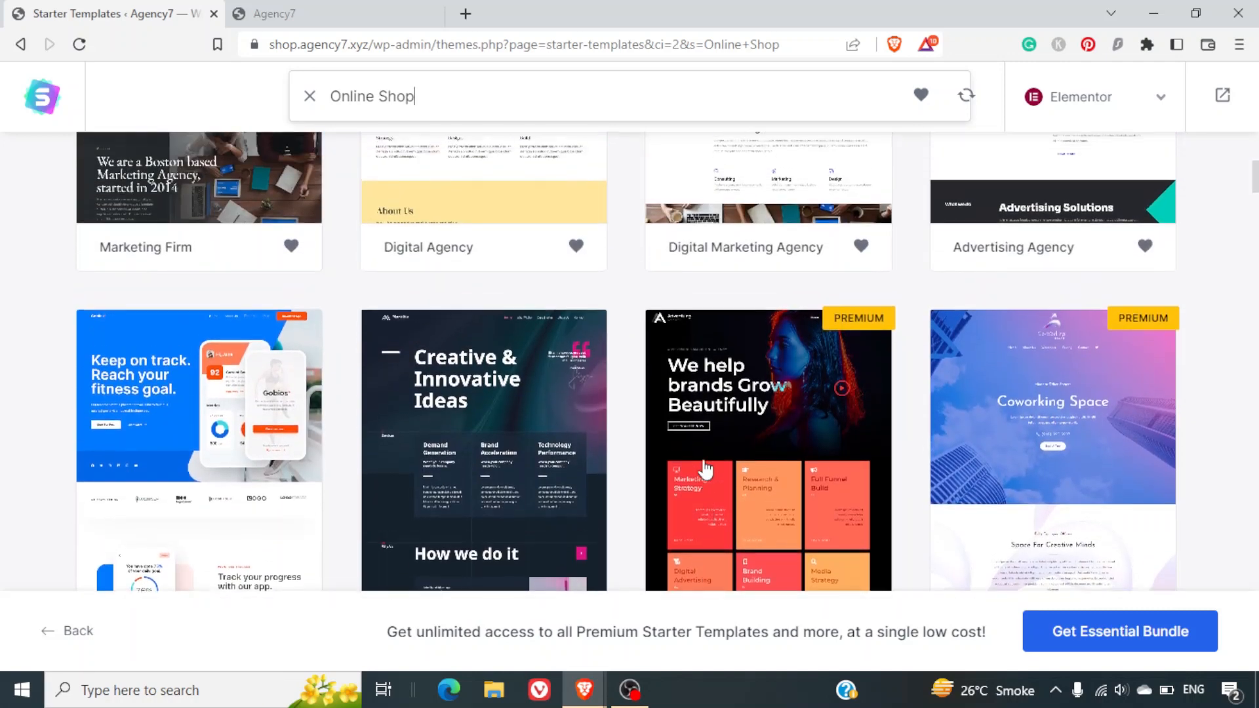
scroll(705, 470, up, 5)
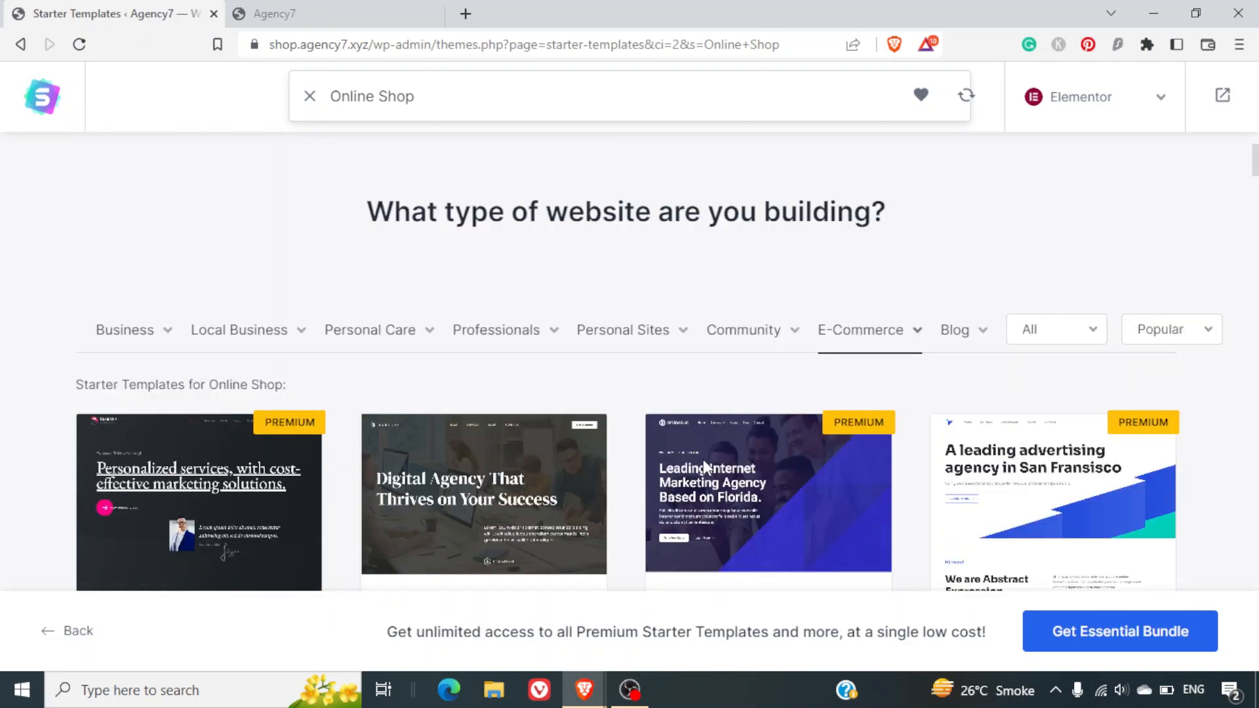
Filter the E-Commerce templates to Clothing store and select the Brandstore template.
mouse_move(852, 402)
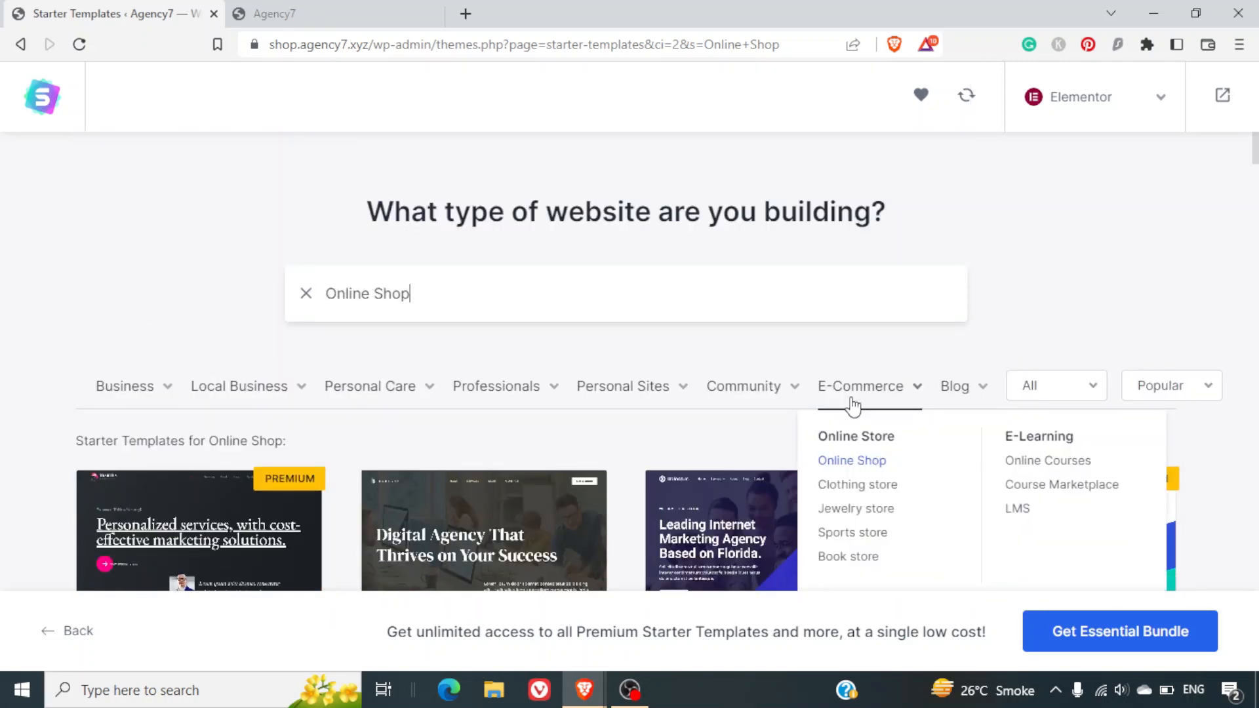
click(849, 486)
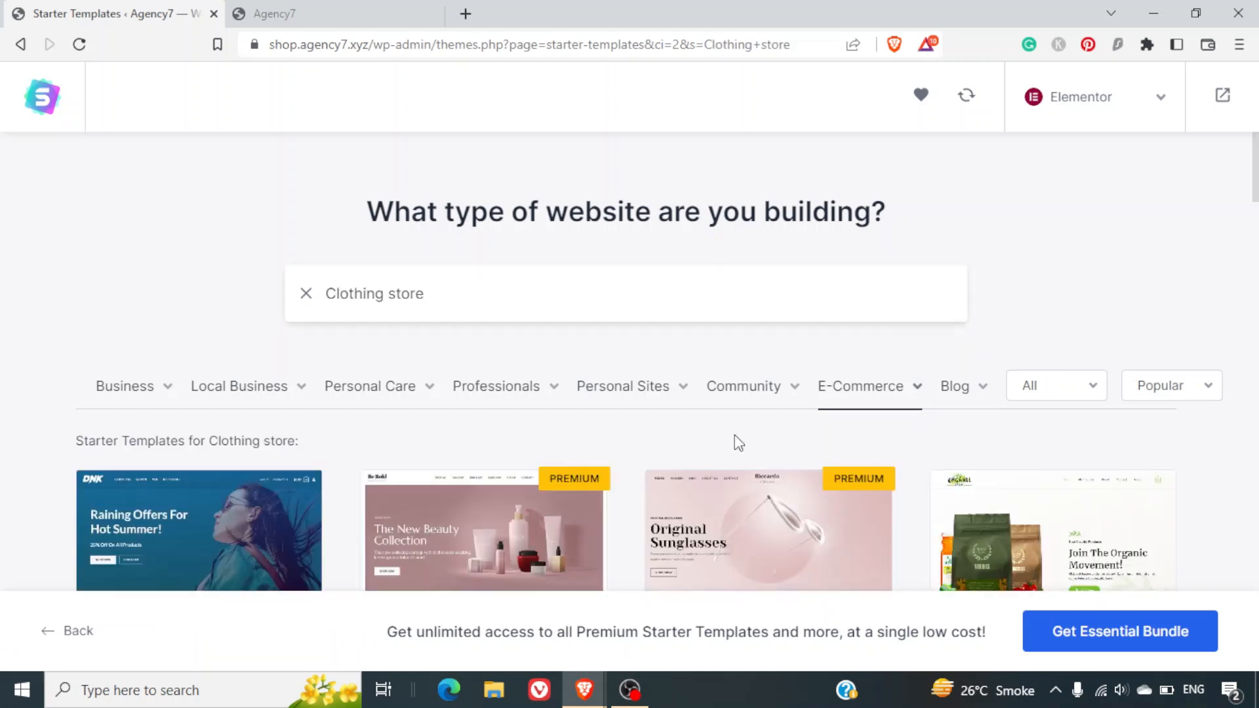
scroll(734, 434, down, 5)
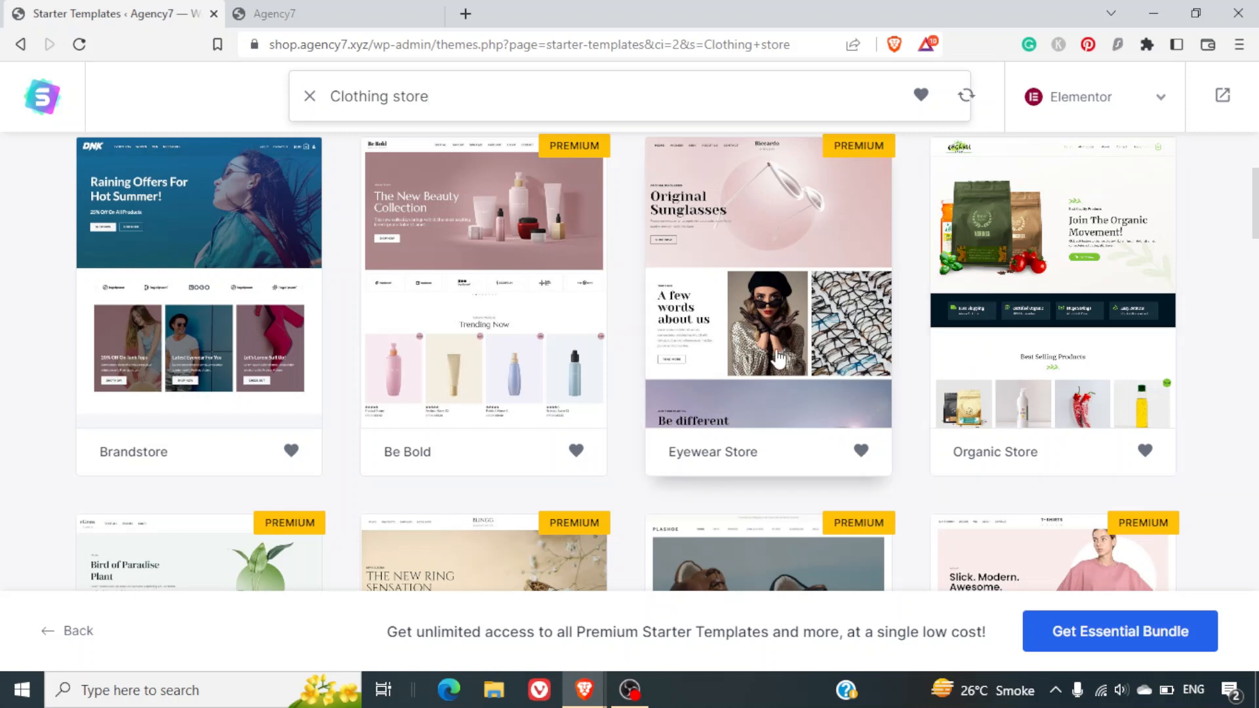
click(260, 358)
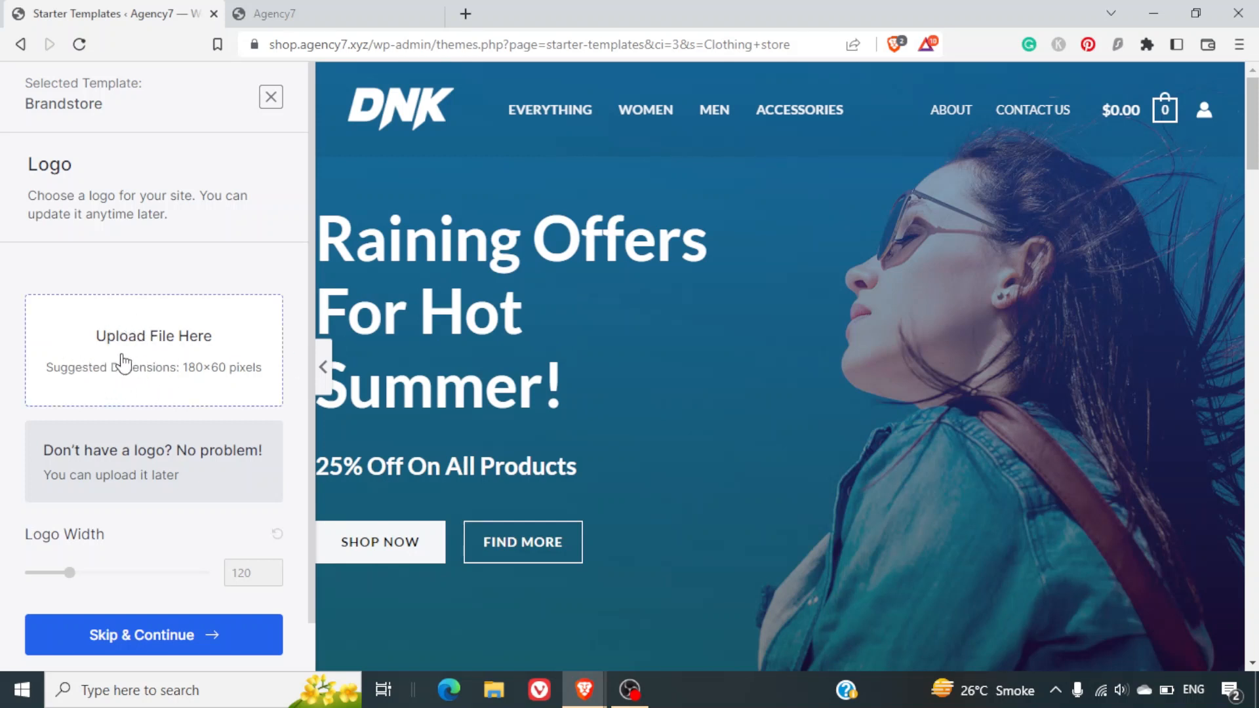
Skip adding a logo in the Logo panel with Skip & Continue.
scroll(140, 414, down, 1)
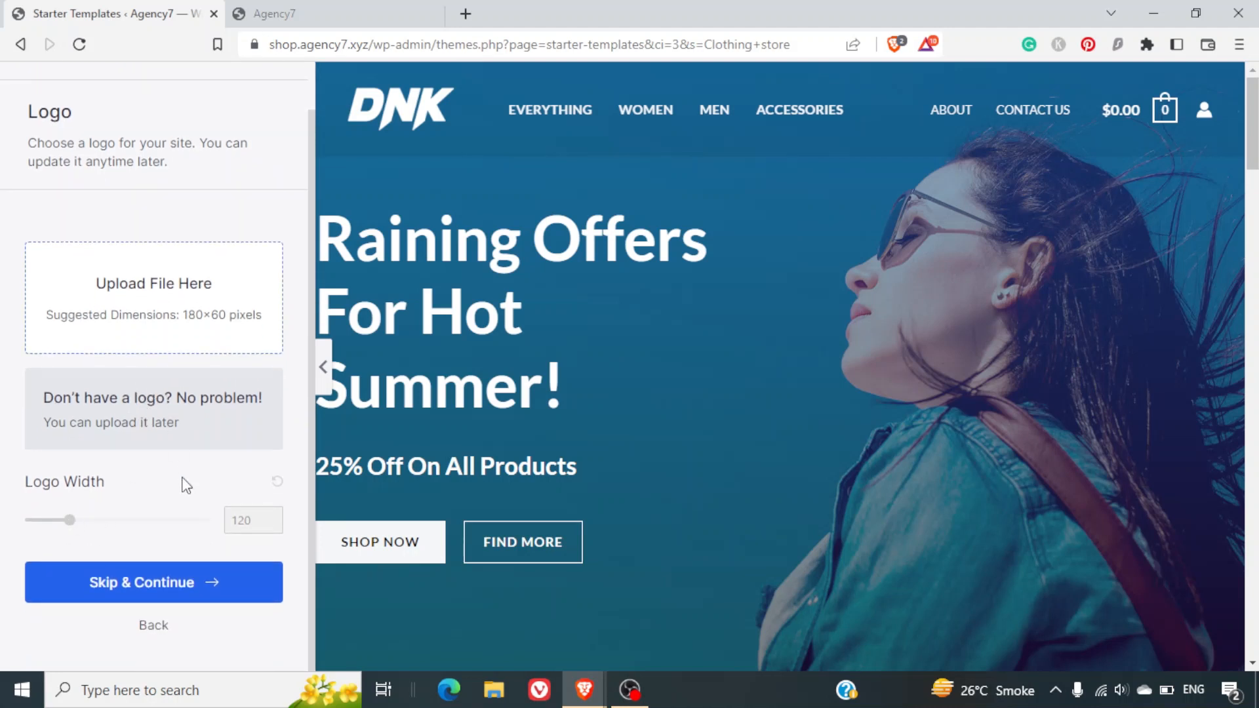
click(160, 584)
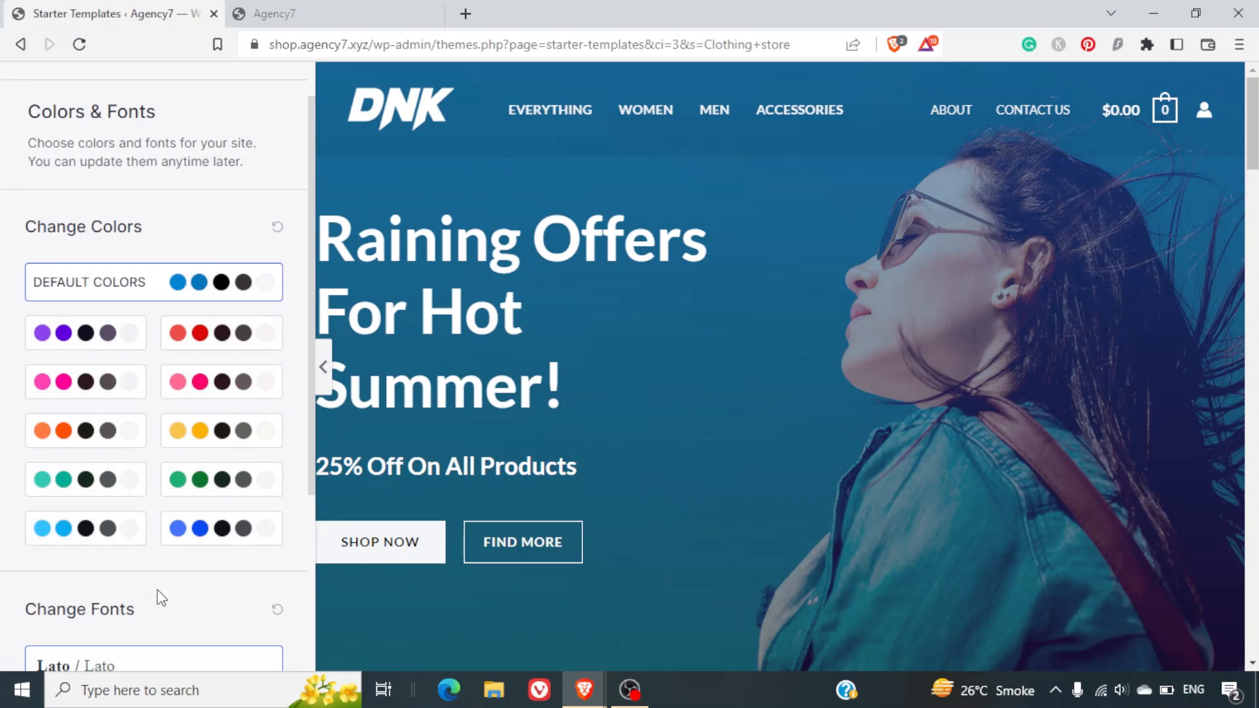
Preview purple, pink, yellow, green and blue palettes, then keep Default Colors and continue.
click(112, 331)
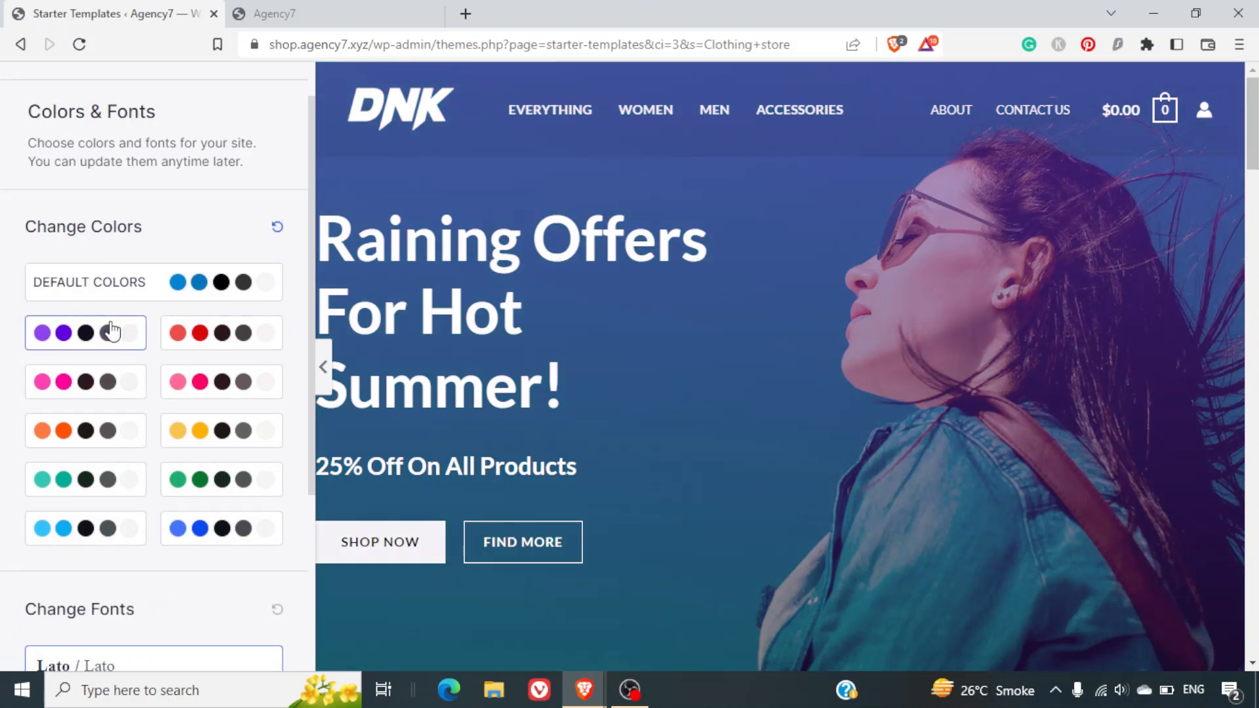
click(197, 378)
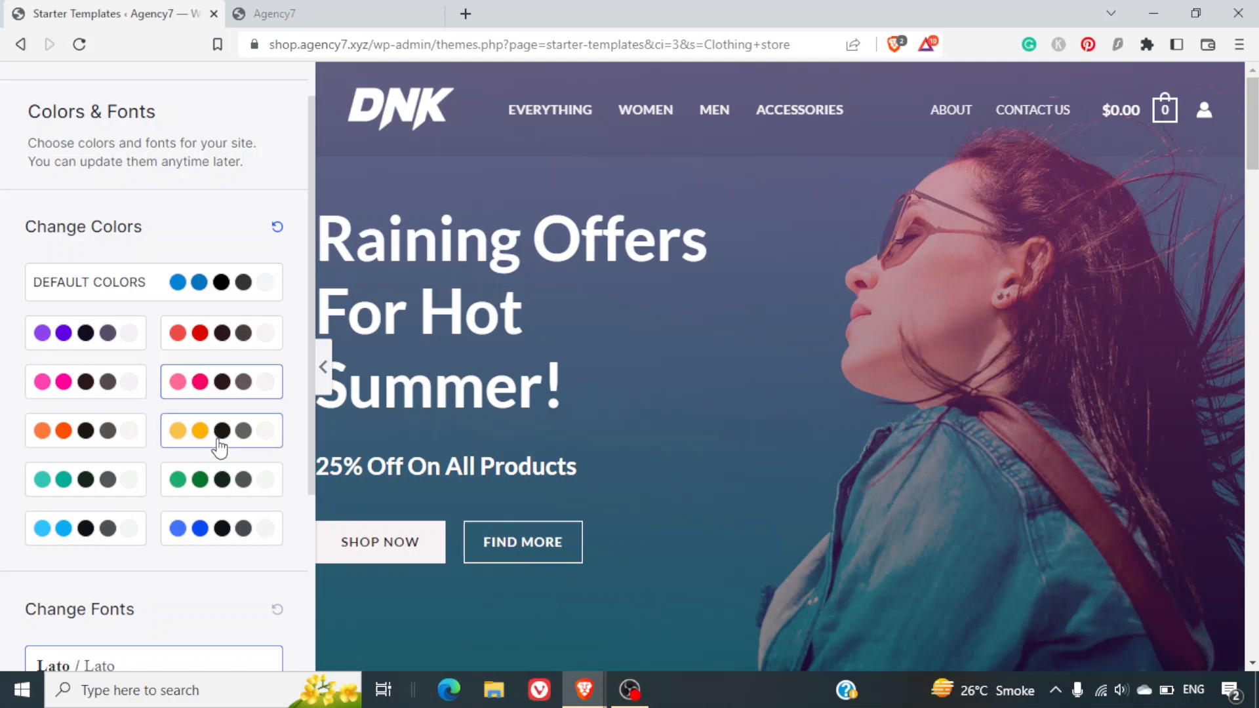
click(220, 447)
click(227, 492)
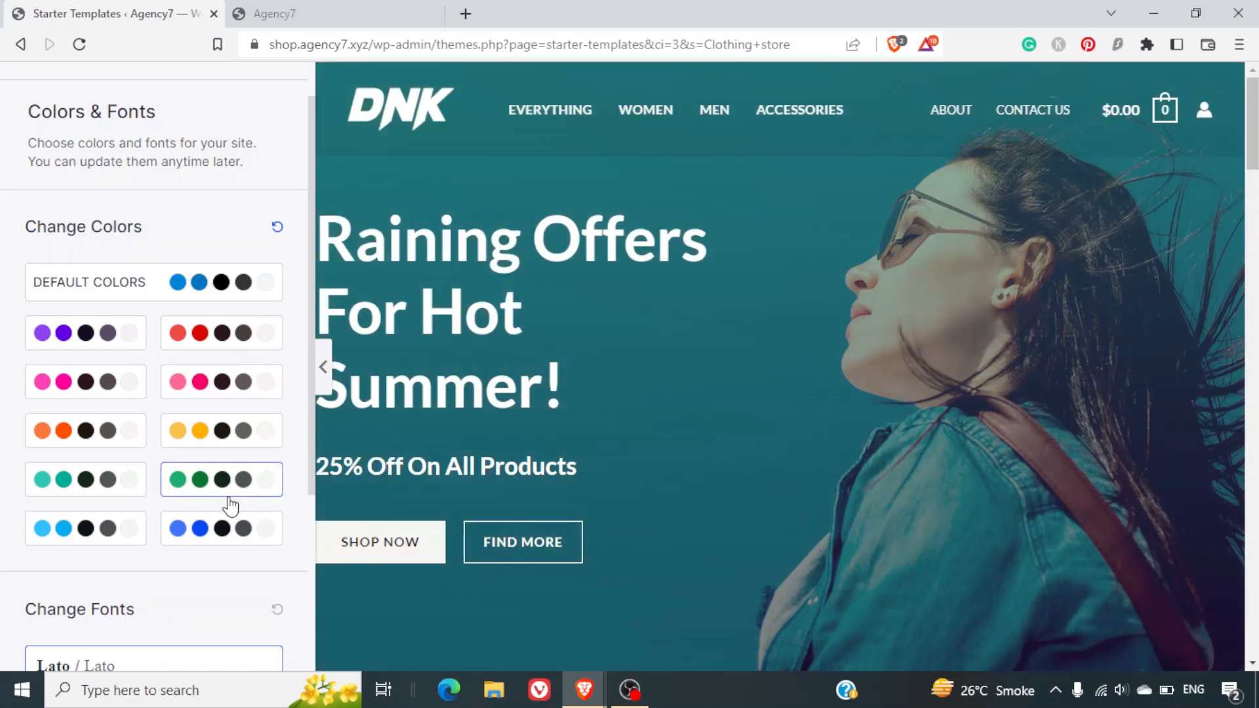
click(231, 526)
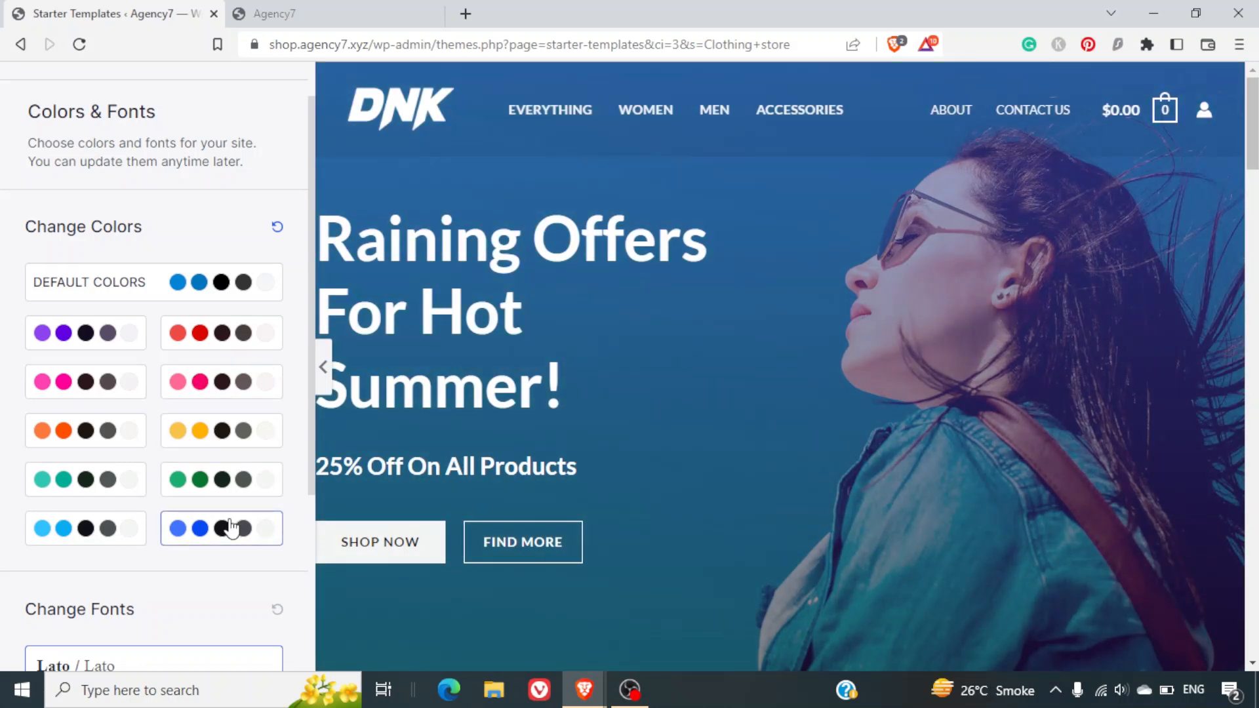
click(224, 295)
scroll(219, 477, down, 4)
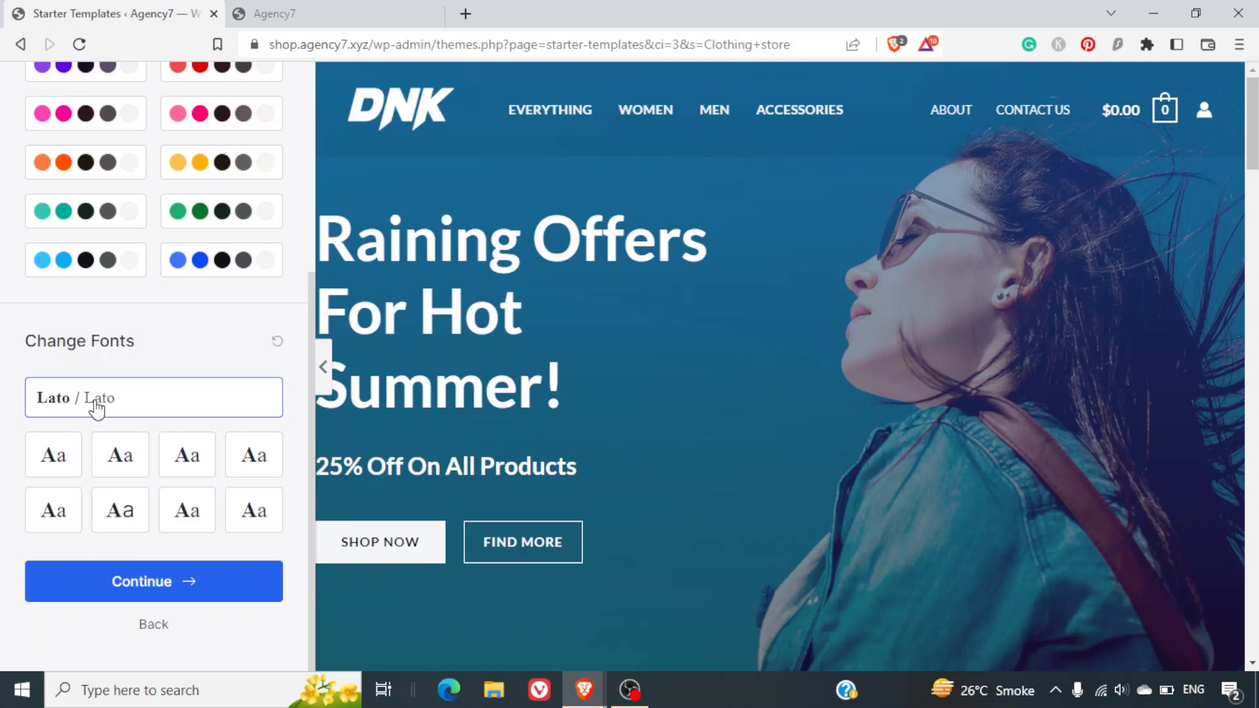
click(167, 590)
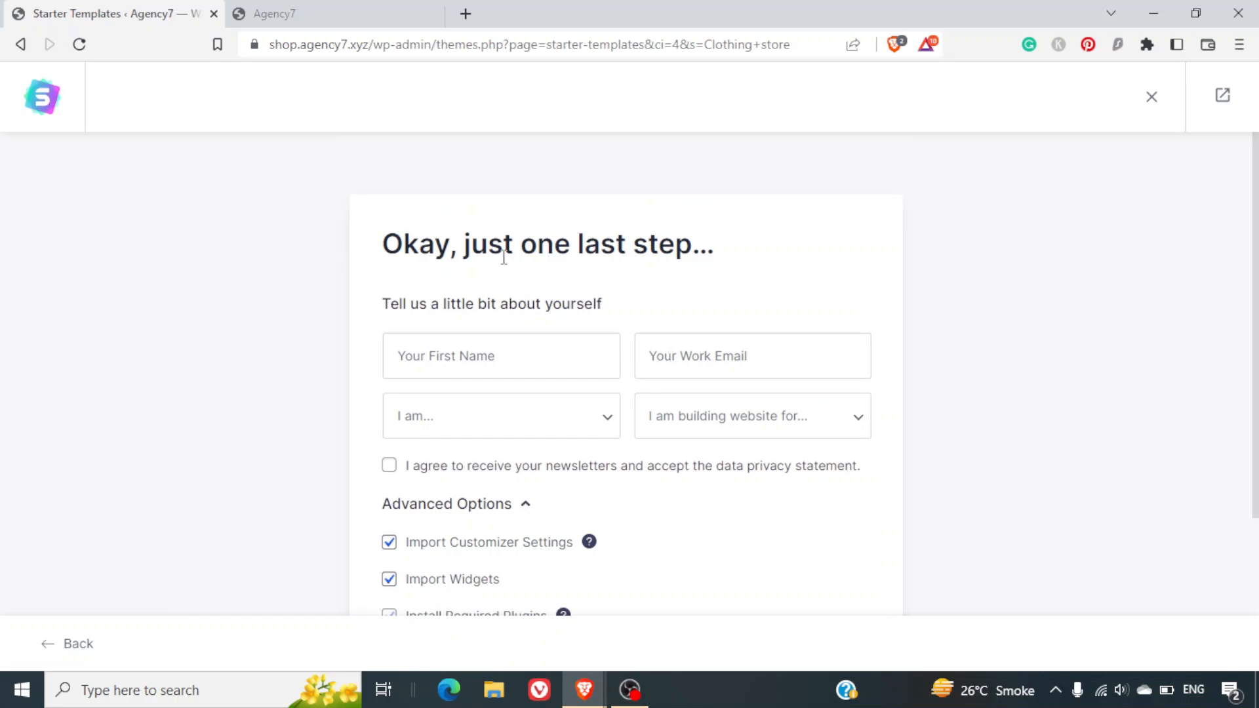
Fill the First Name and Work Email fields from the saved autofill suggestions.
scroll(562, 353, down, 2)
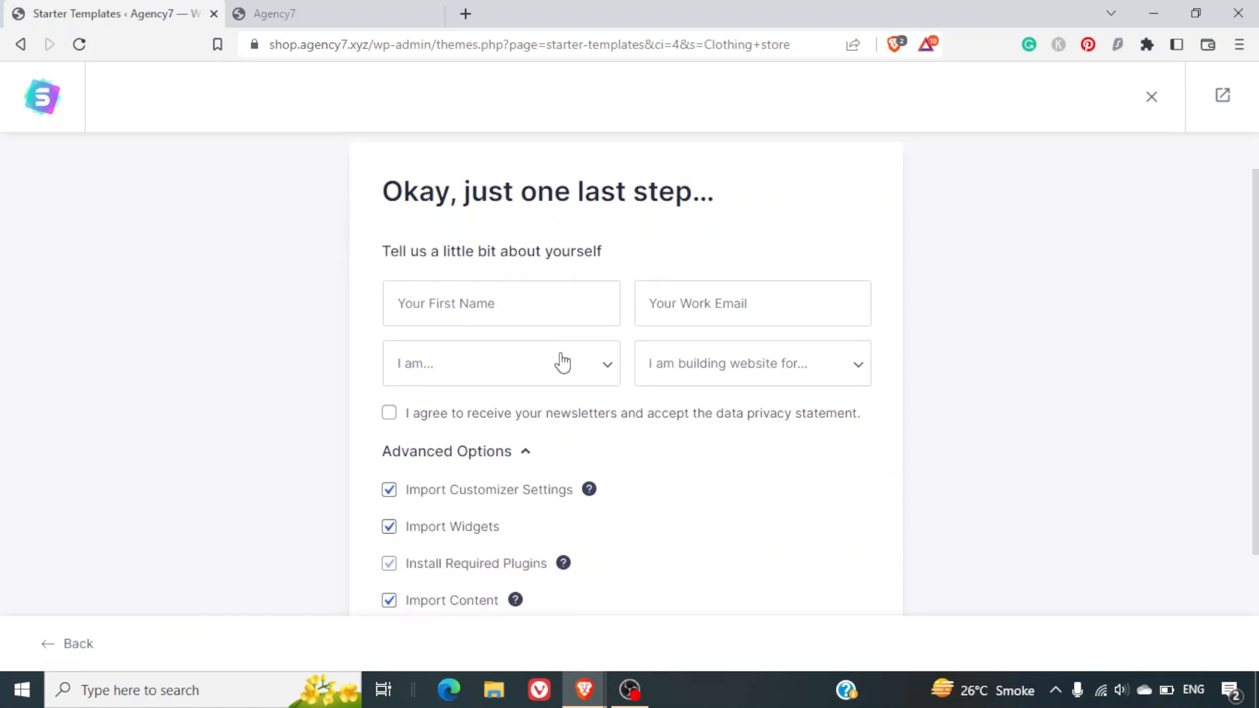
scroll(561, 360, down, 1)
scroll(559, 360, up, 1)
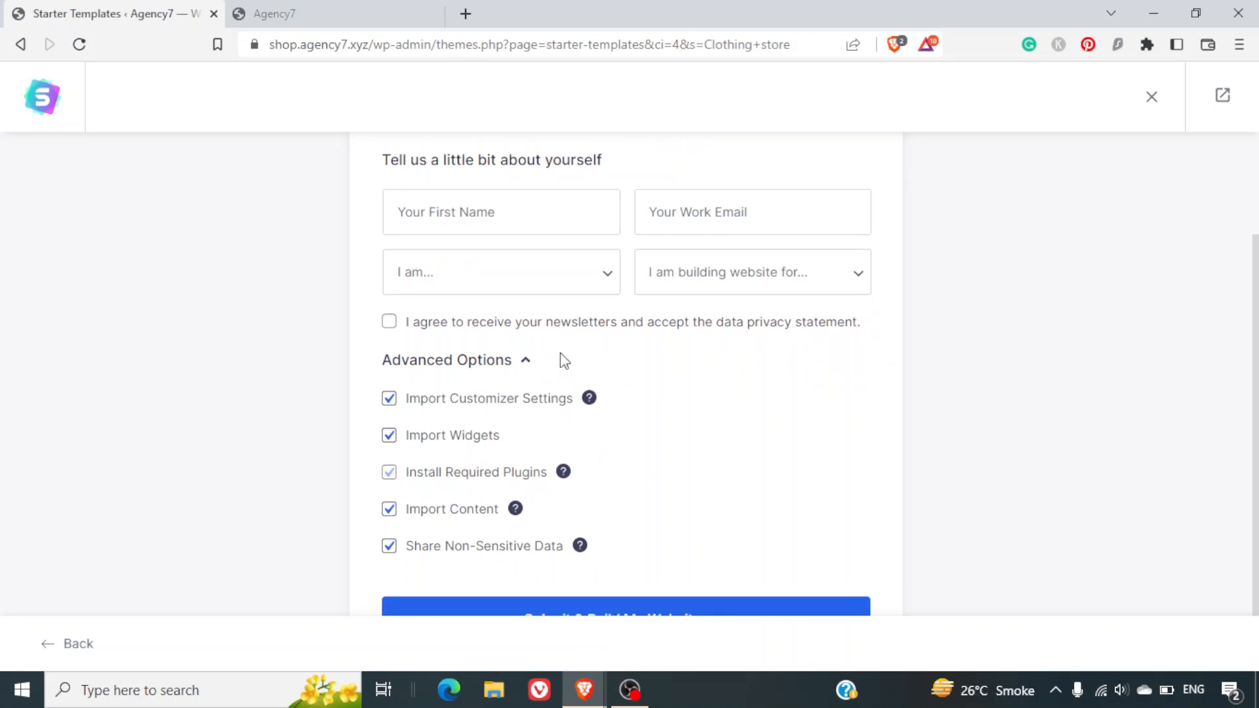
click(473, 259)
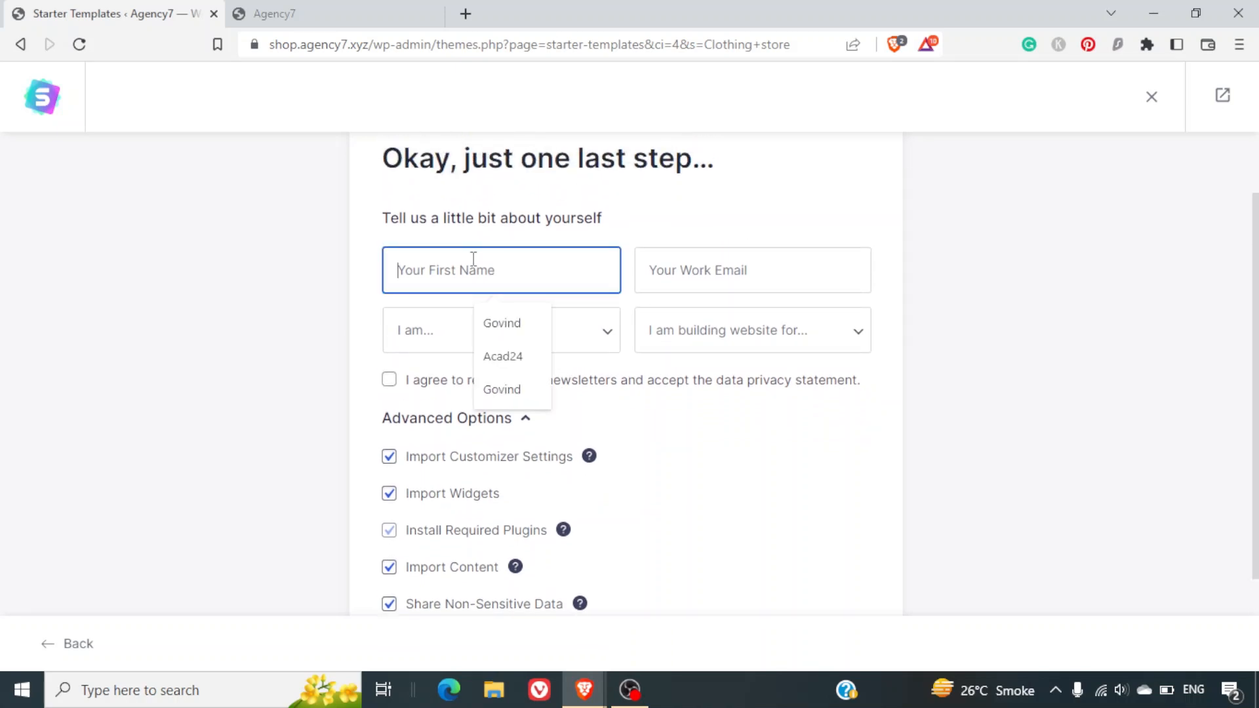
click(515, 331)
click(705, 278)
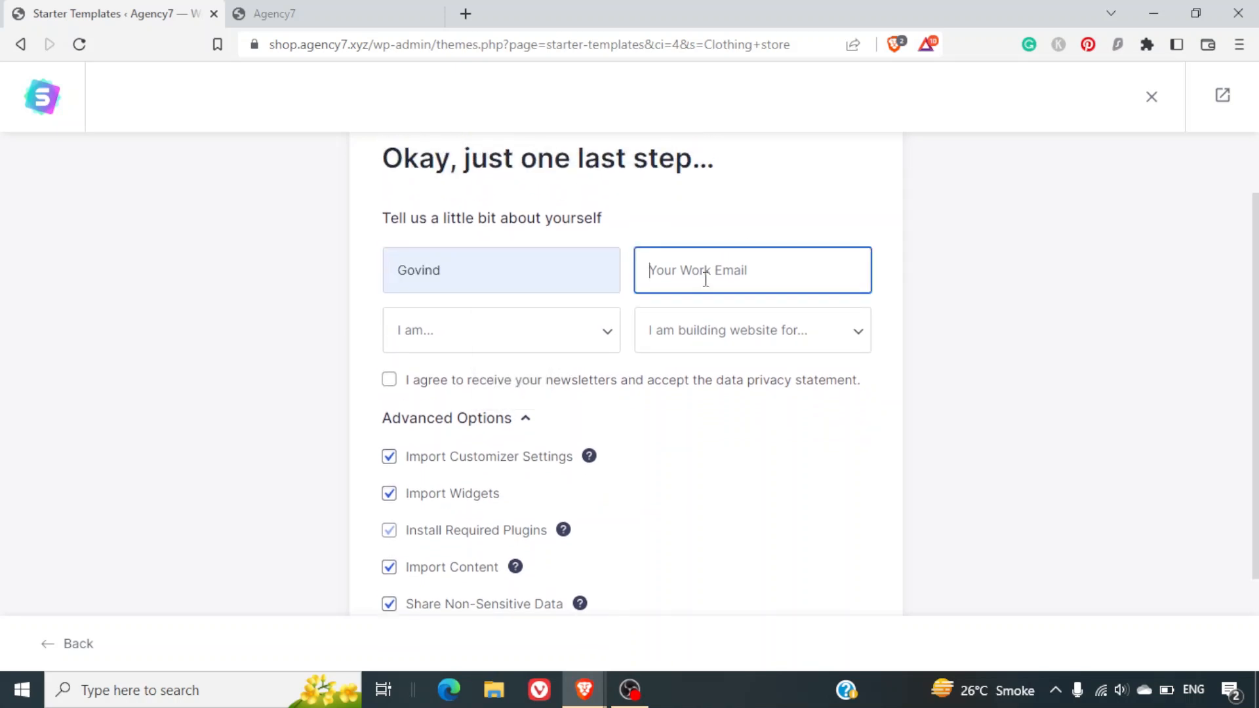
click(765, 325)
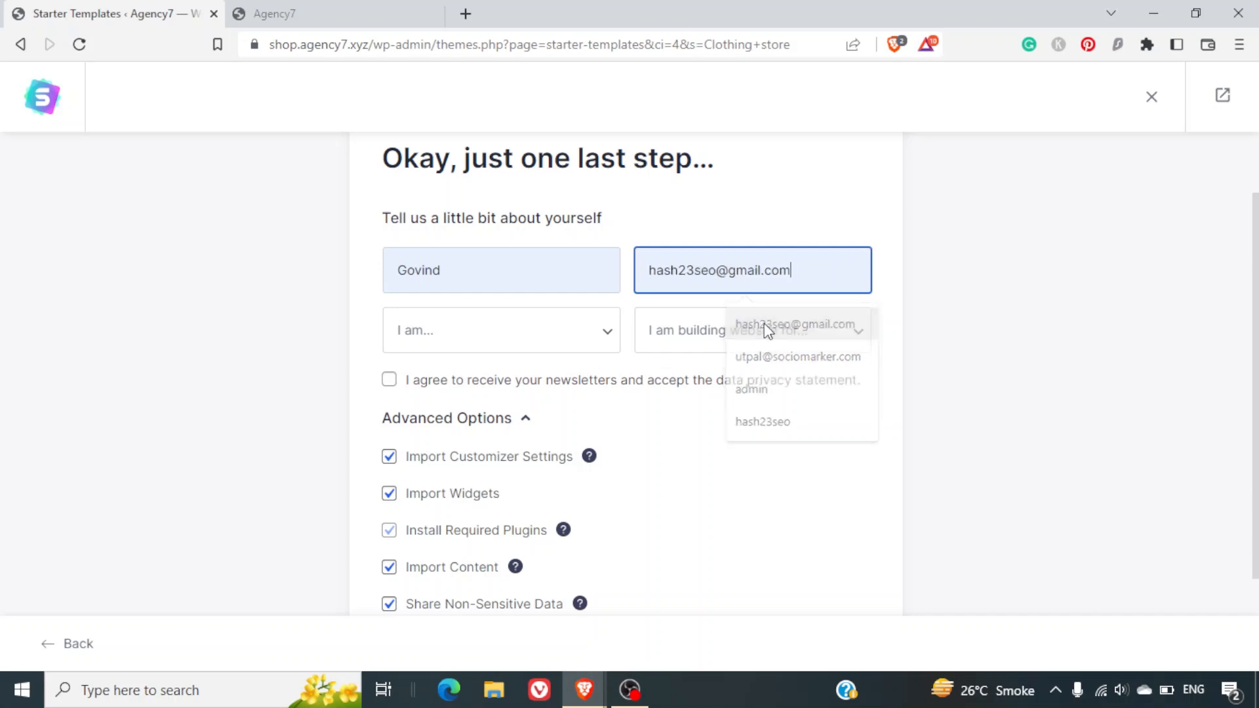
Choose Beginner experience and My Client as the site's audience, and tick the newsletter consent box.
click(534, 333)
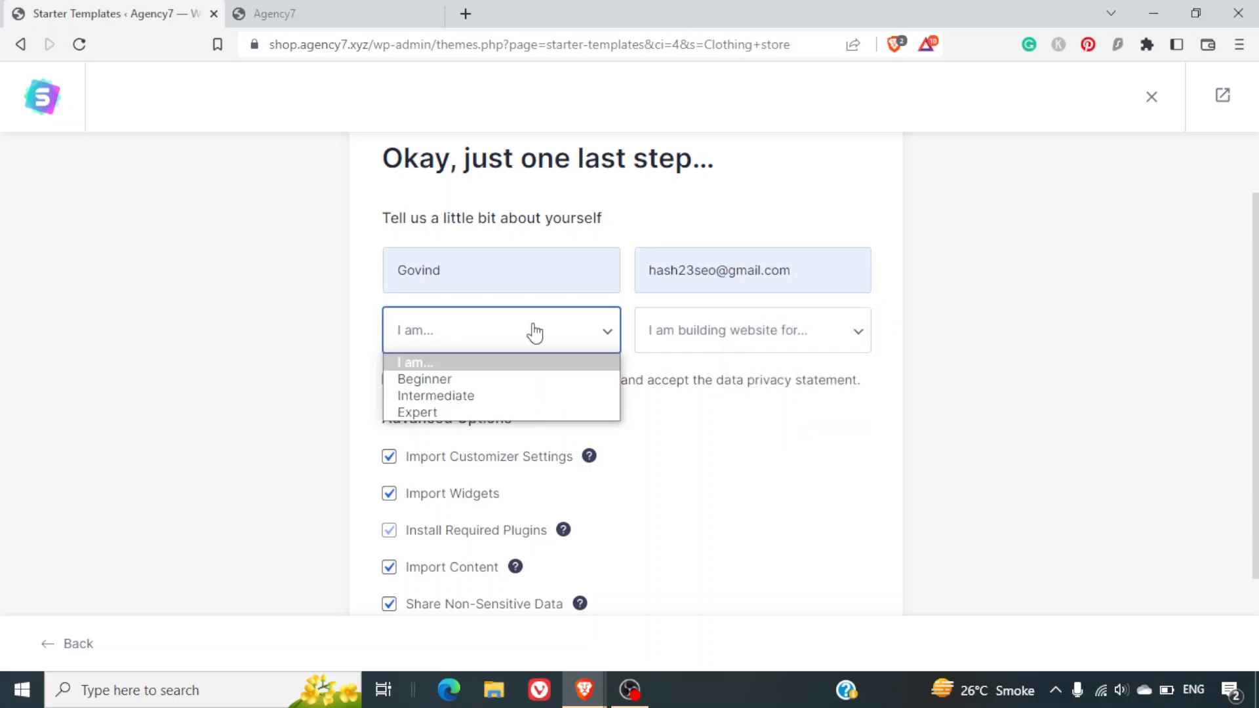
click(502, 384)
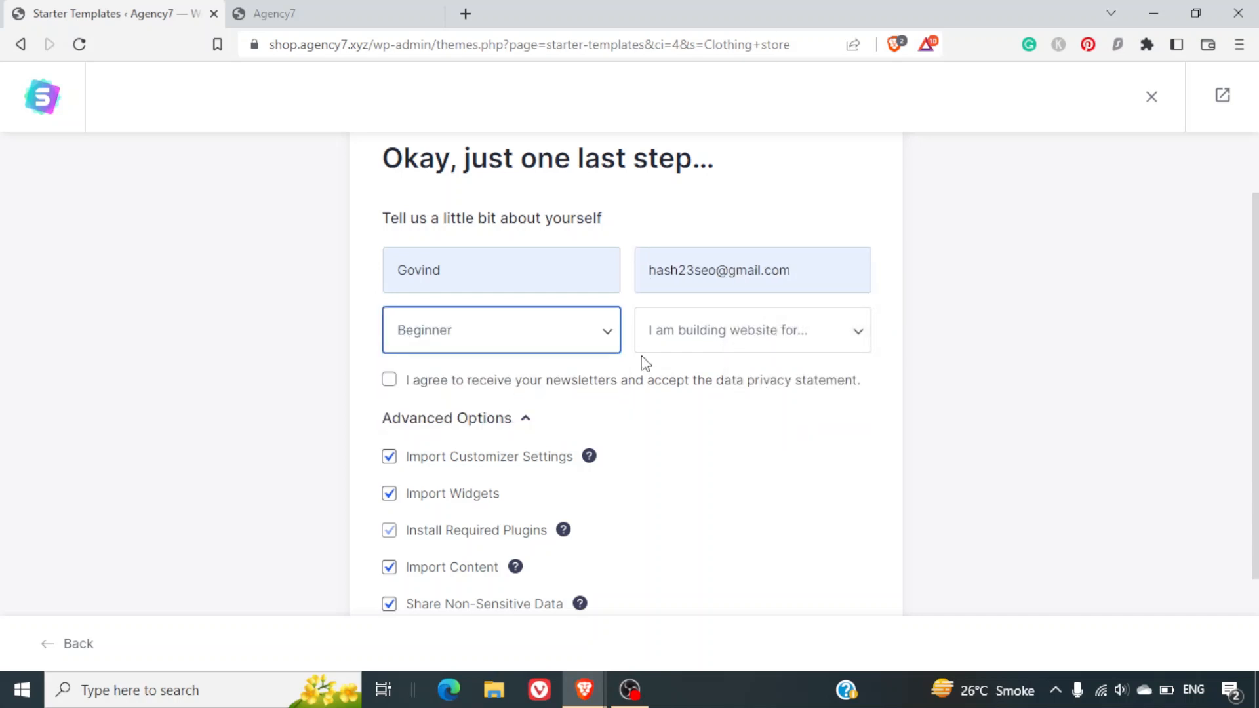
click(675, 345)
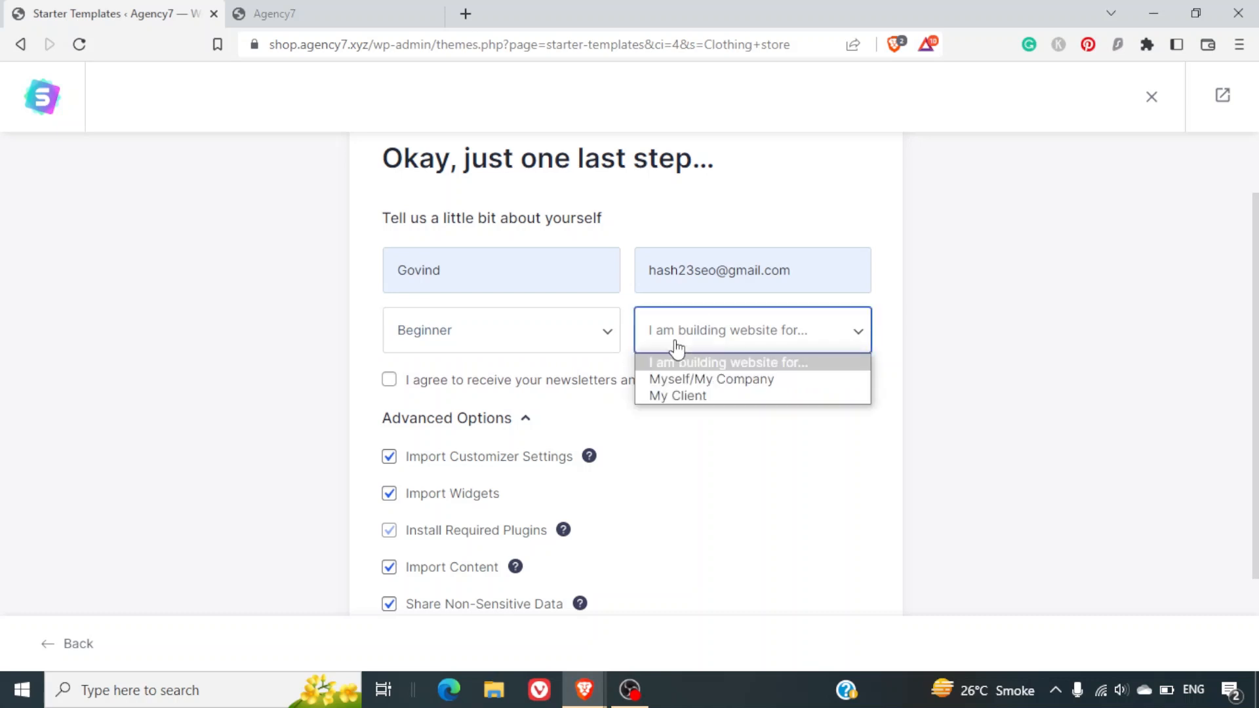
click(698, 396)
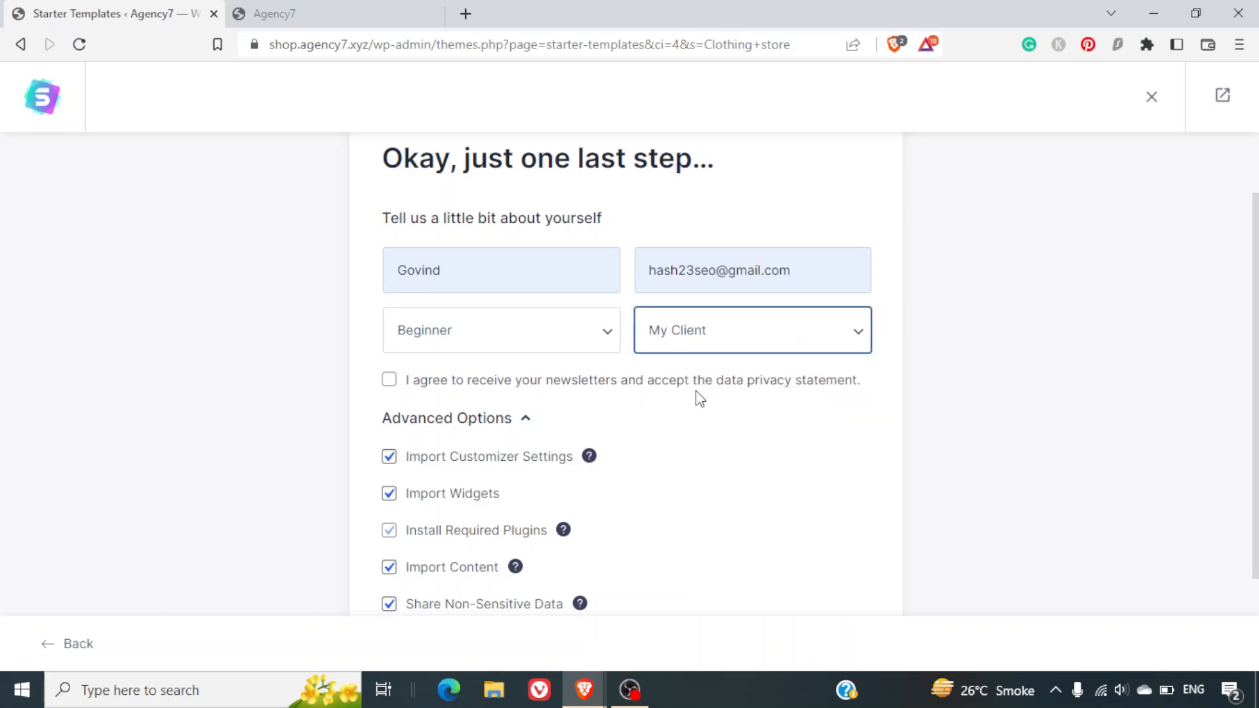
click(392, 382)
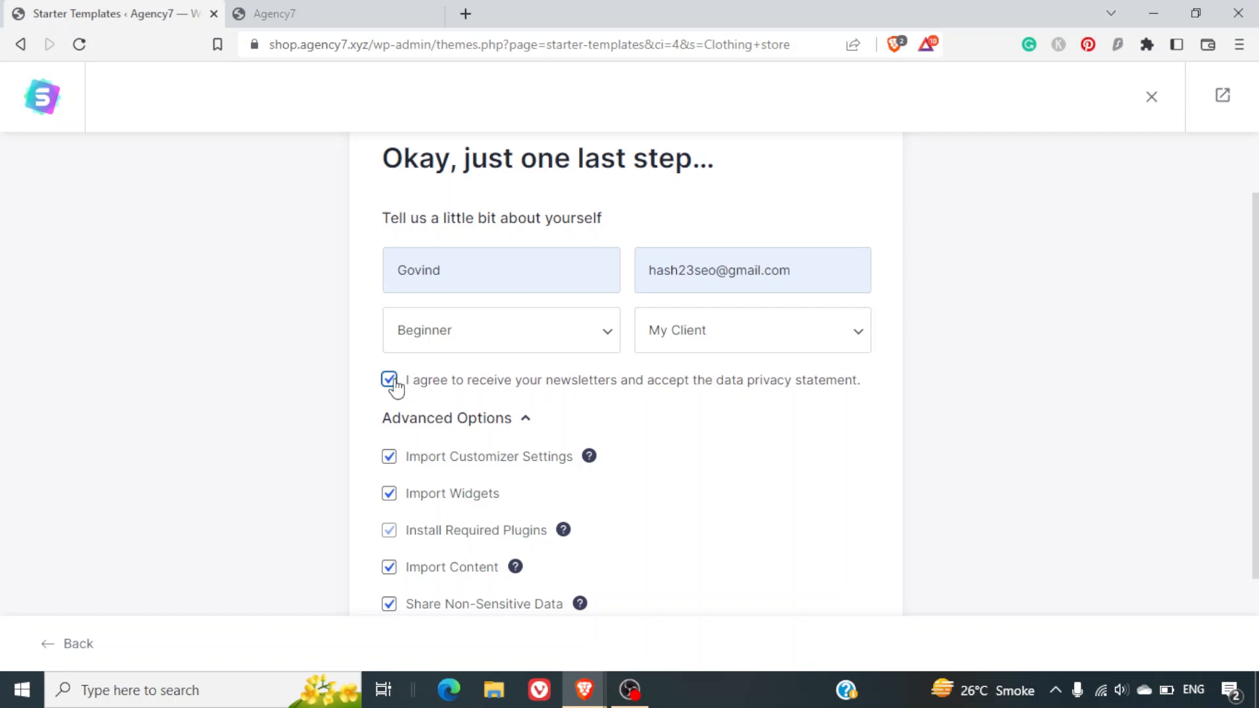
scroll(793, 486, down, 2)
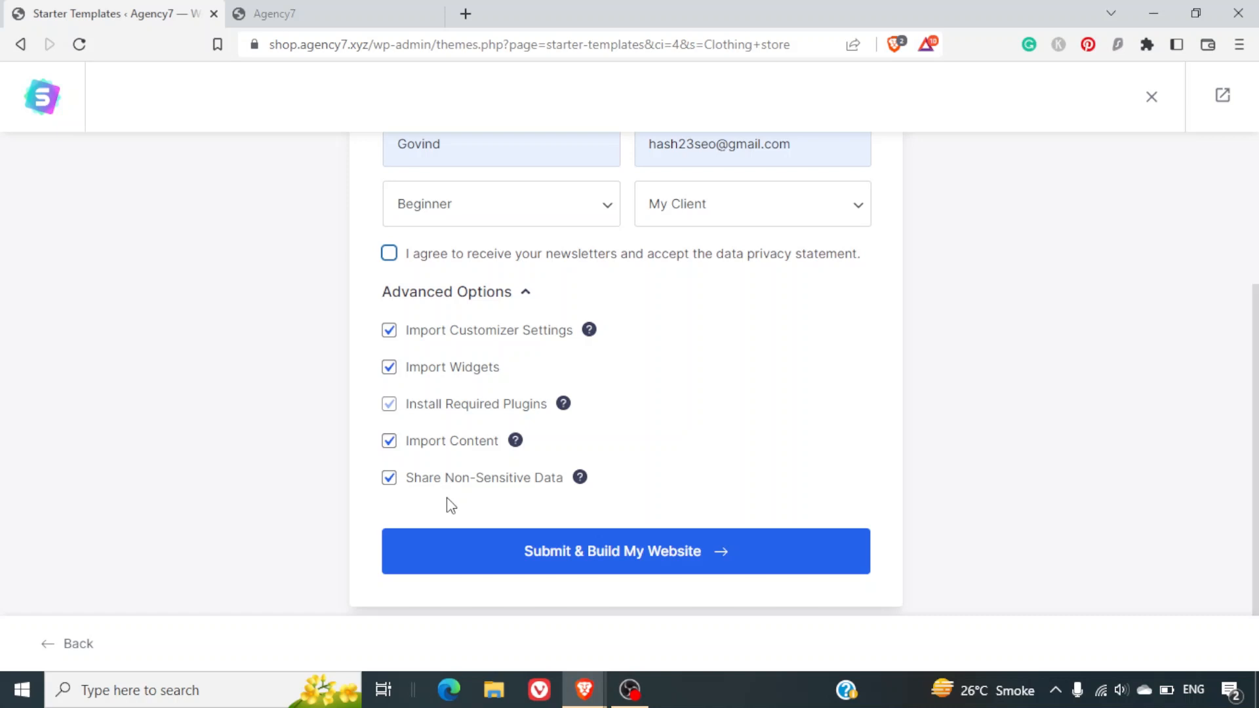
Untick Share Non-Sensitive Data and submit to build the Brandstore starter site.
click(389, 485)
click(642, 556)
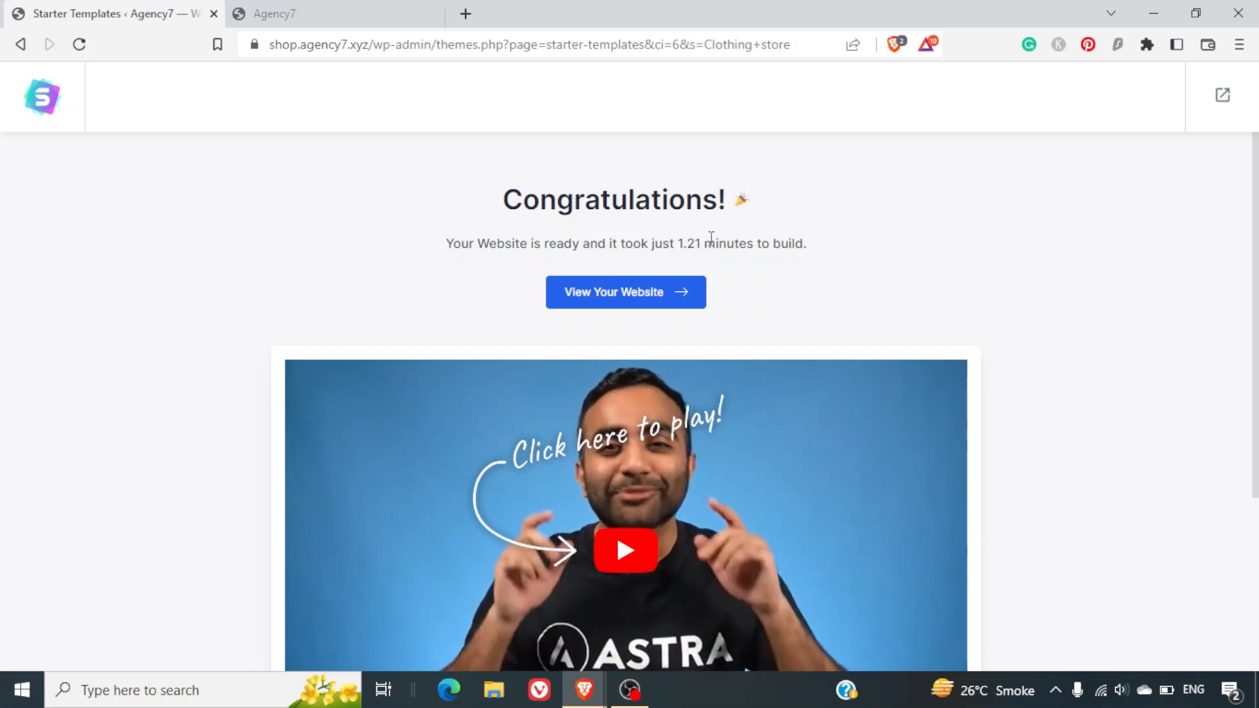
Open the finished DNK shop and view the Dark Brown Jeans product page at $150.00.
click(649, 304)
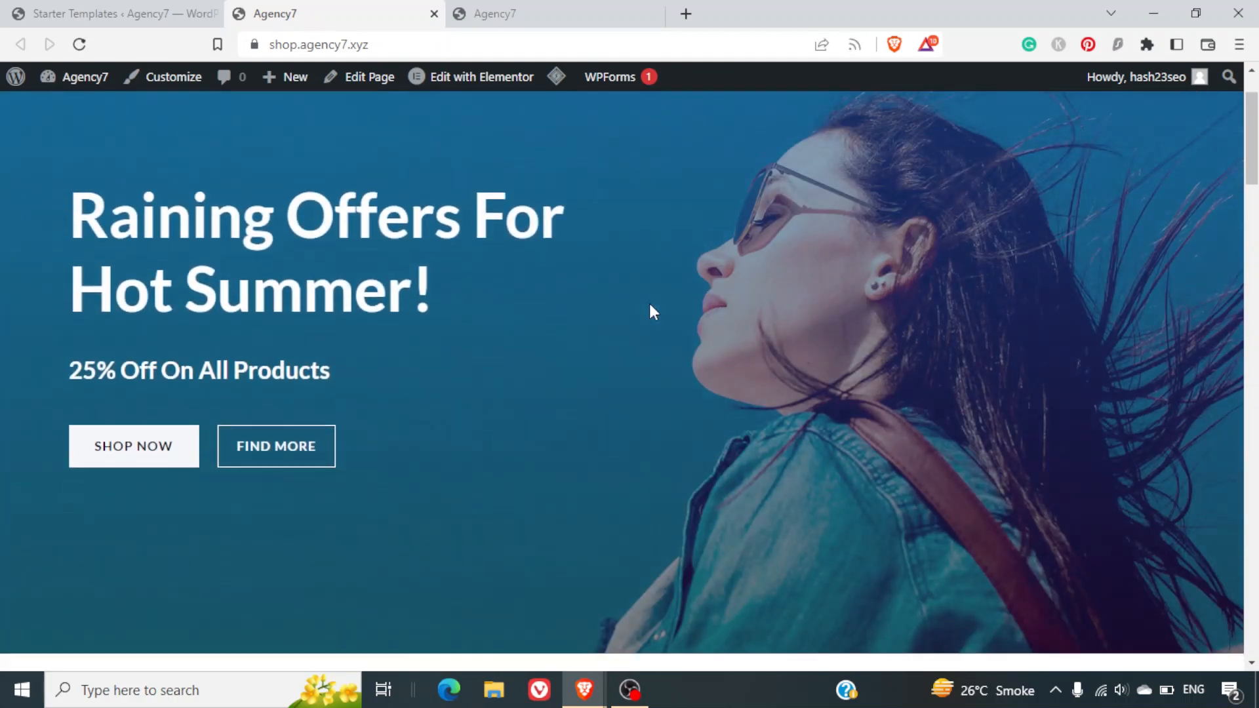
scroll(649, 304, down, 12)
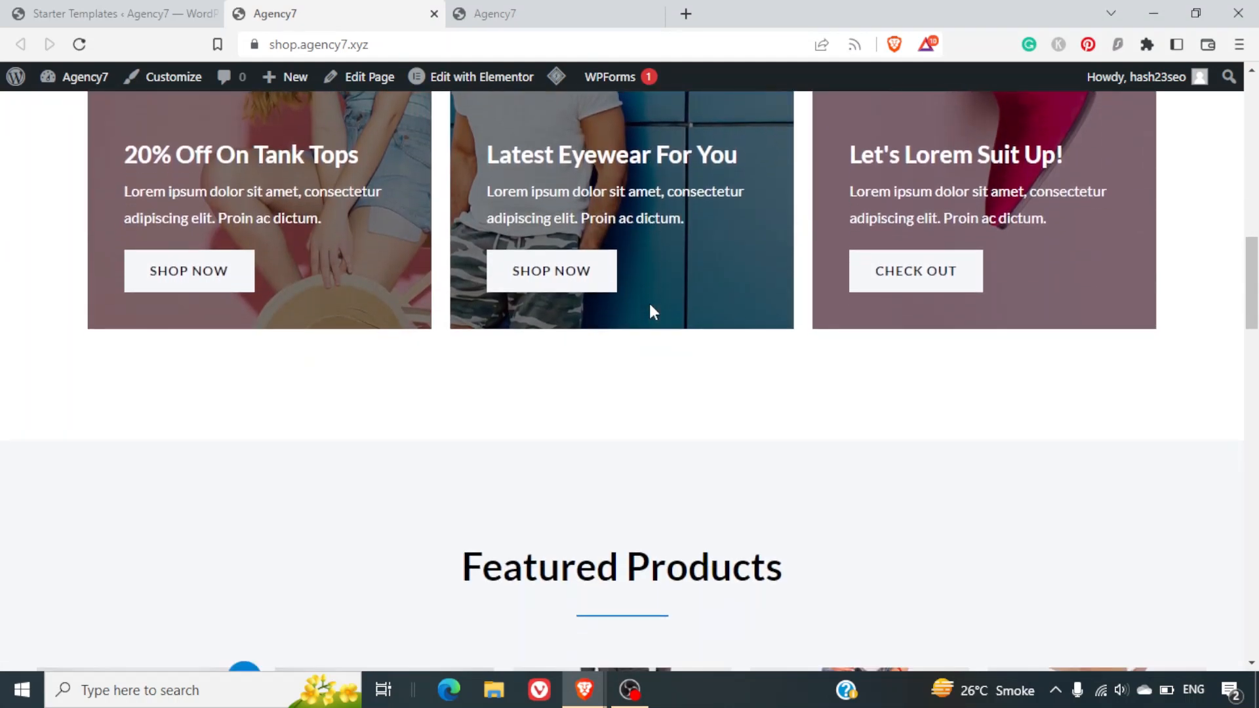
scroll(650, 306, down, 8)
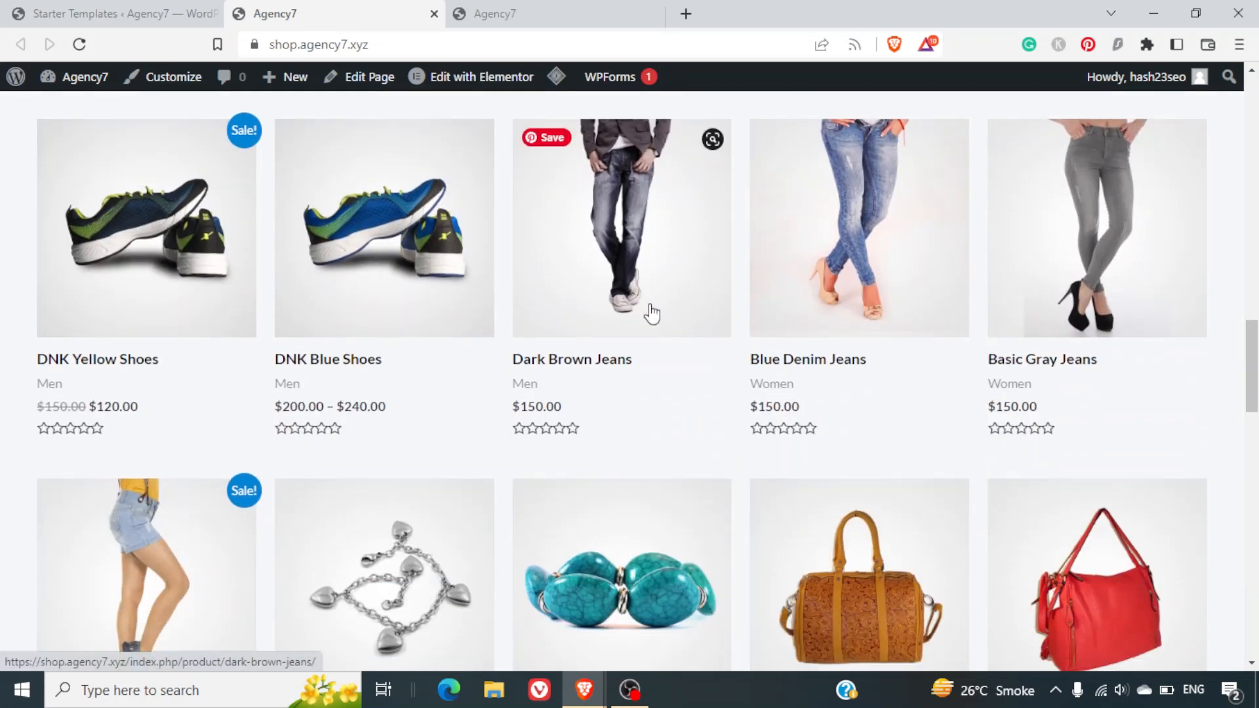
click(616, 274)
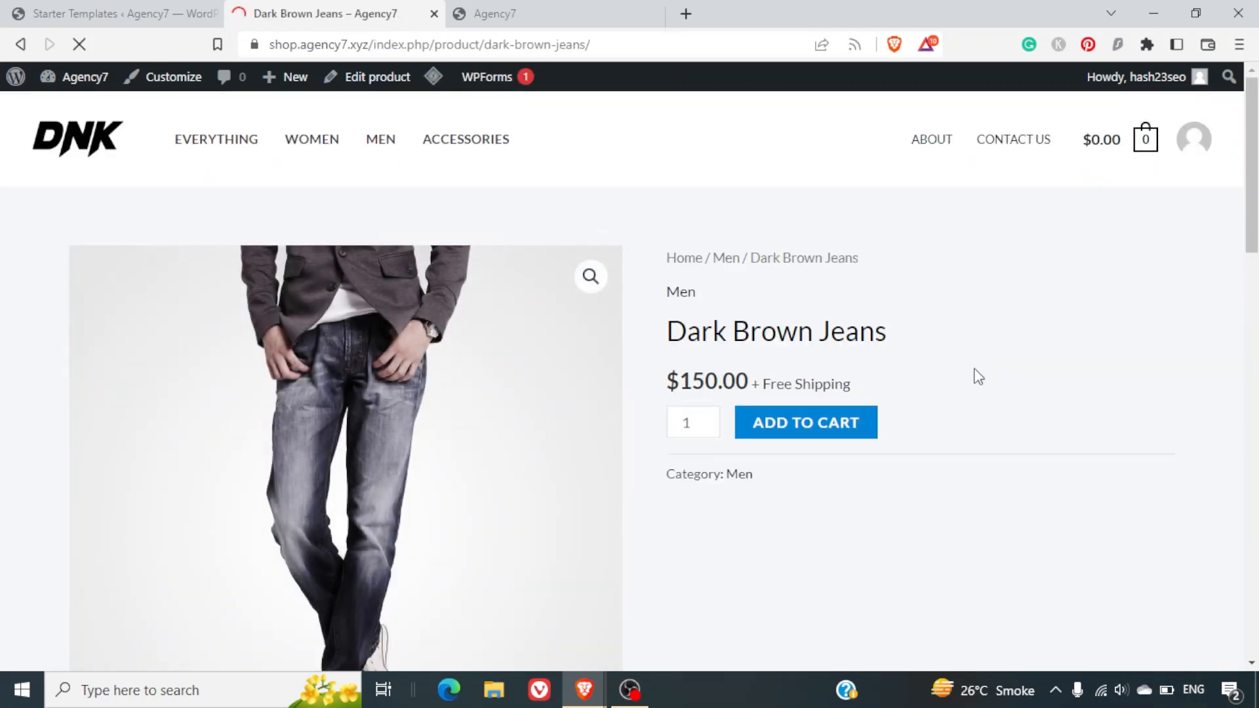
scroll(978, 377, down, 5)
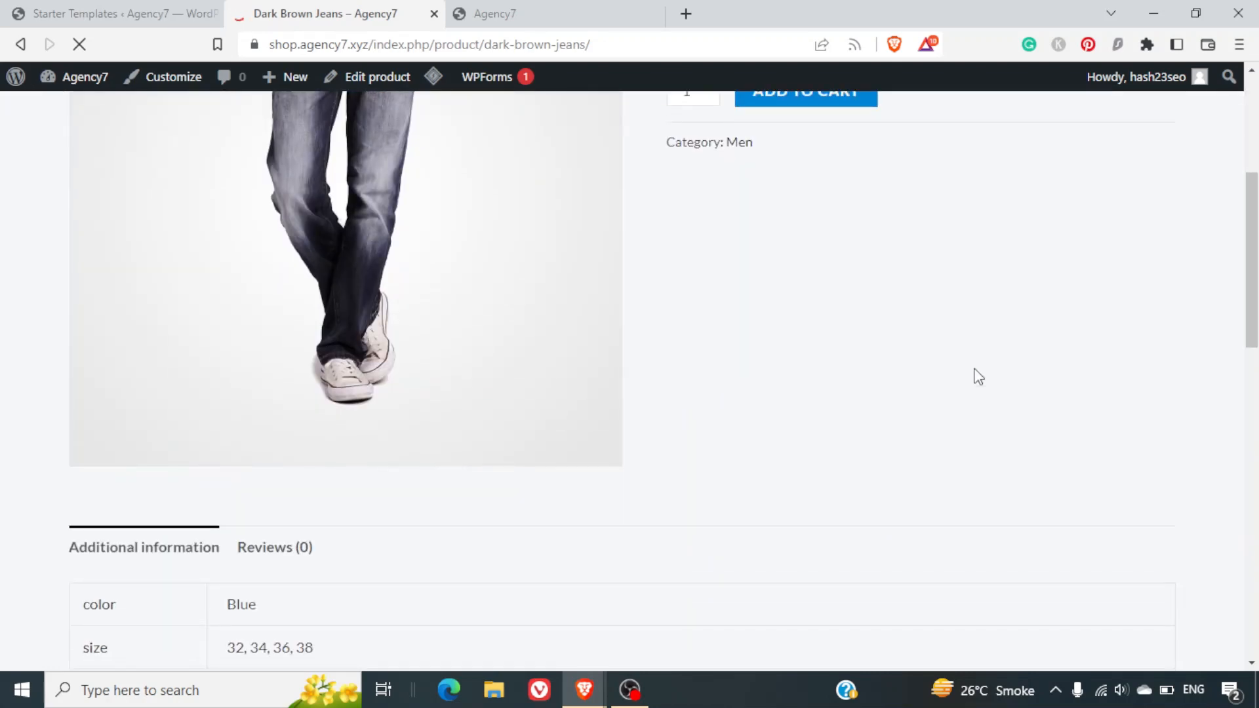
scroll(978, 377, up, 5)
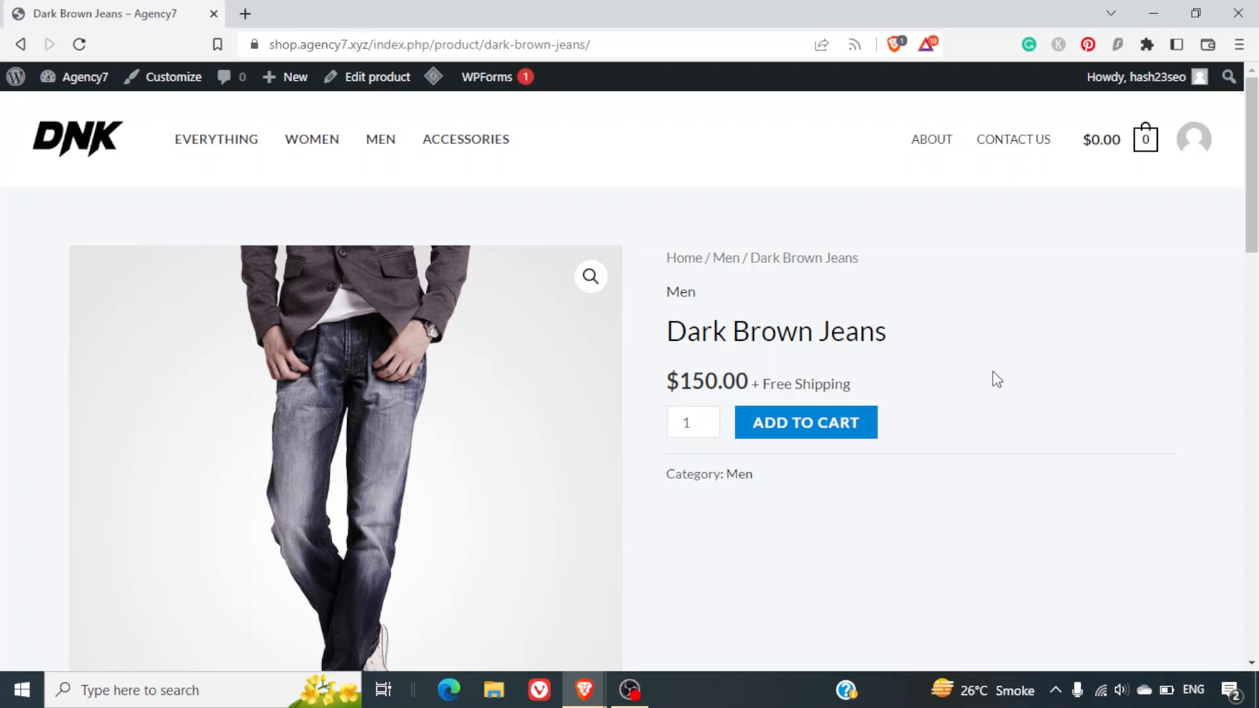
Open the Agency7 admin Dashboard in a new browser tab and switch to it.
mouse_move(67, 82)
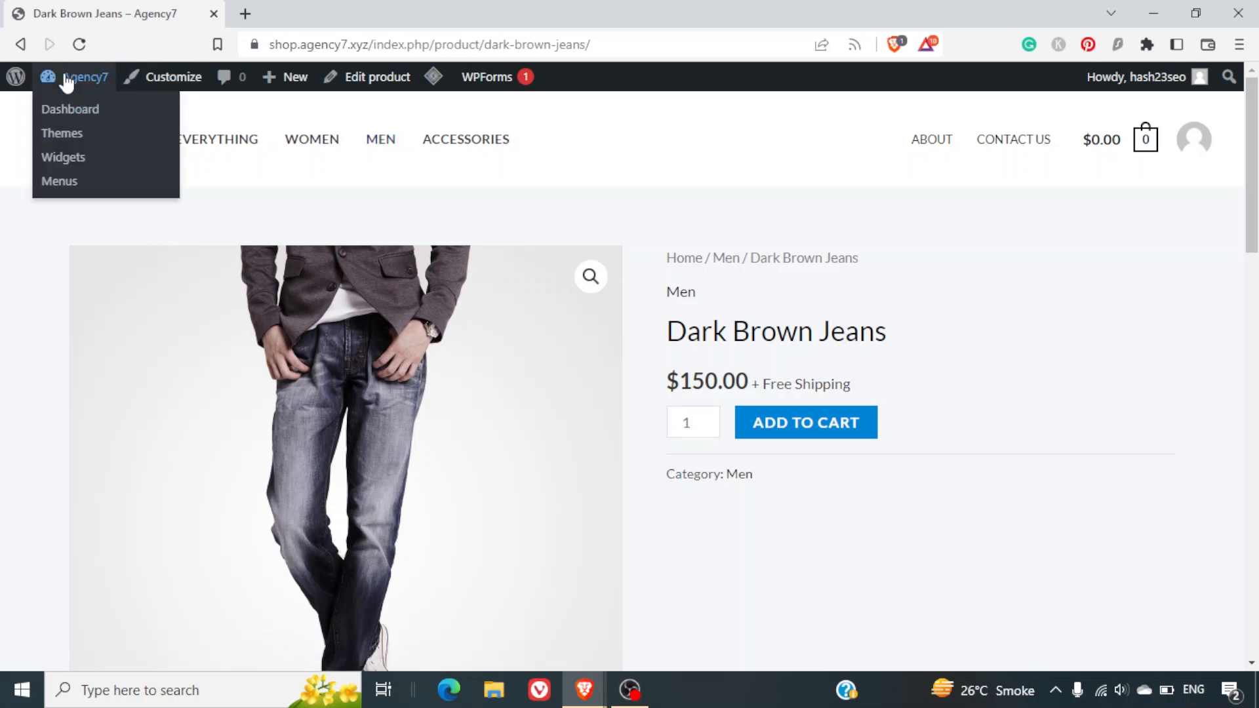
right_click(72, 110)
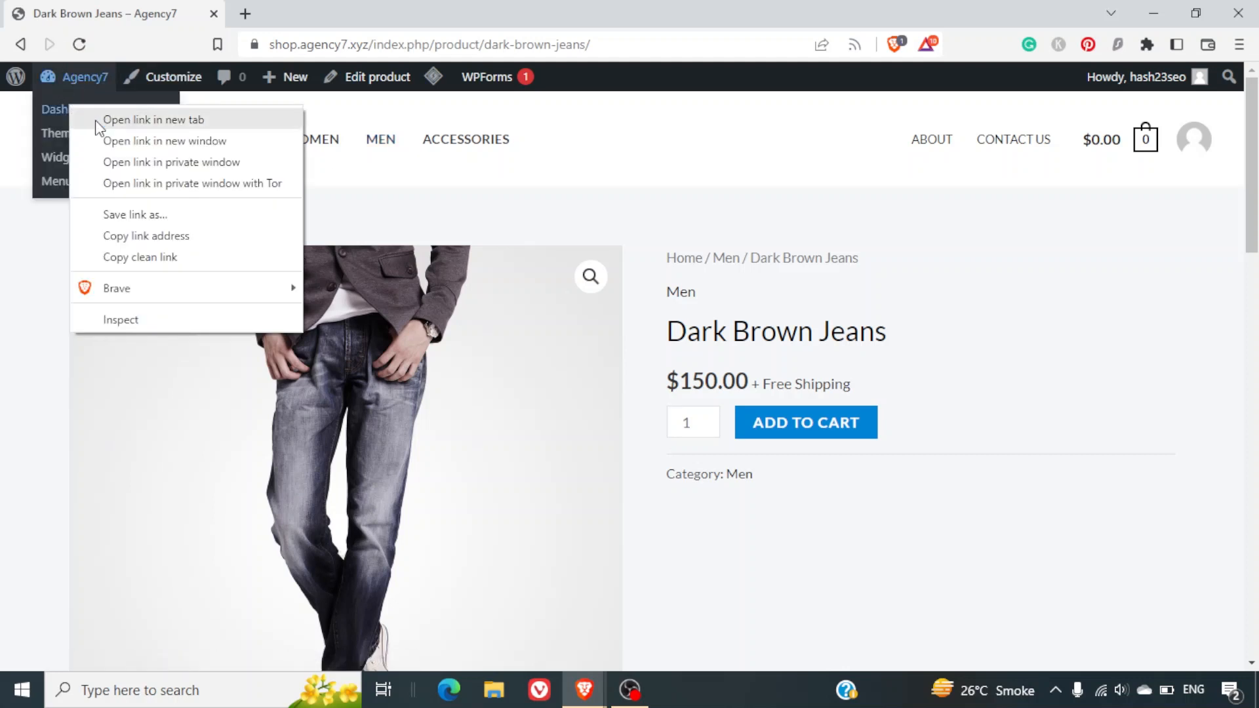
click(99, 119)
click(342, 9)
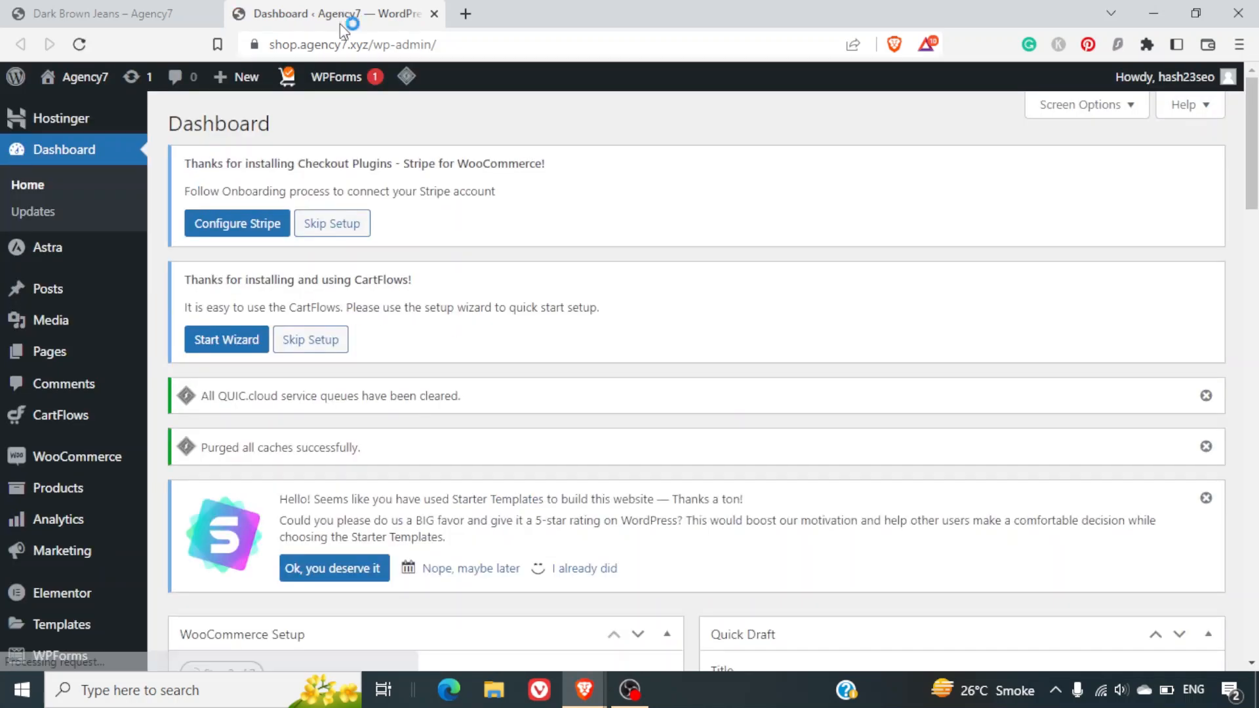
mouse_move(105, 461)
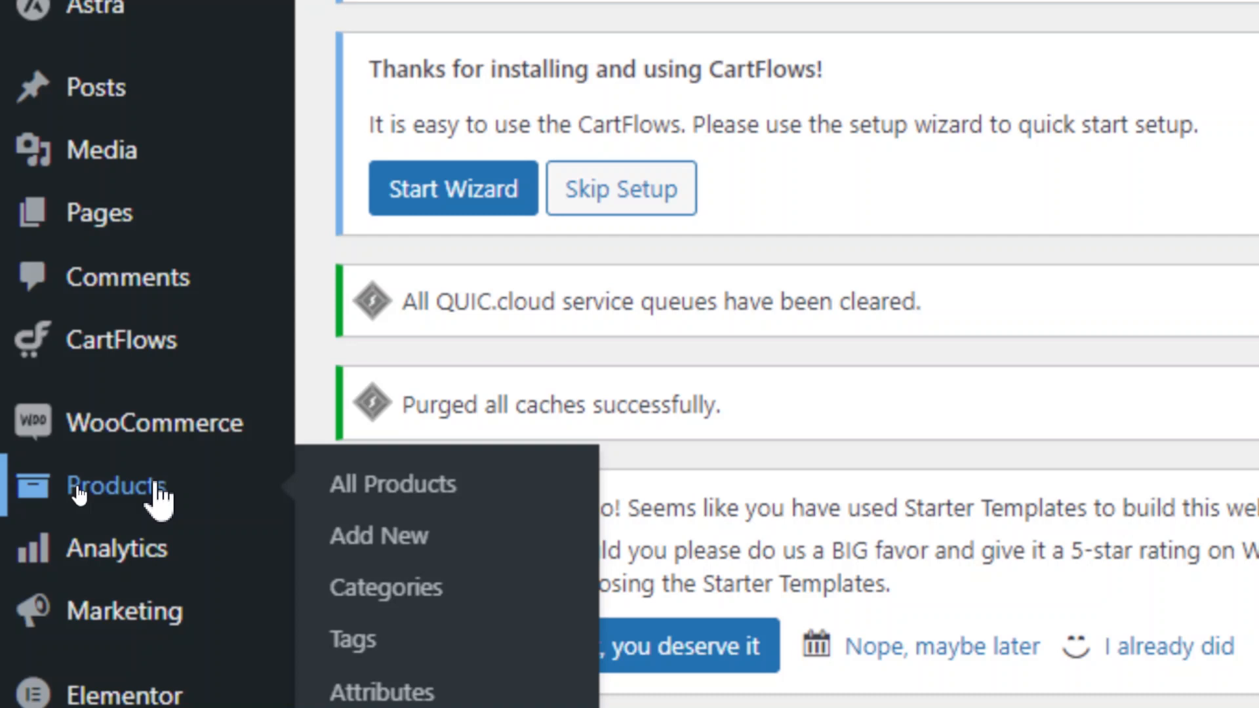
mouse_move(150, 557)
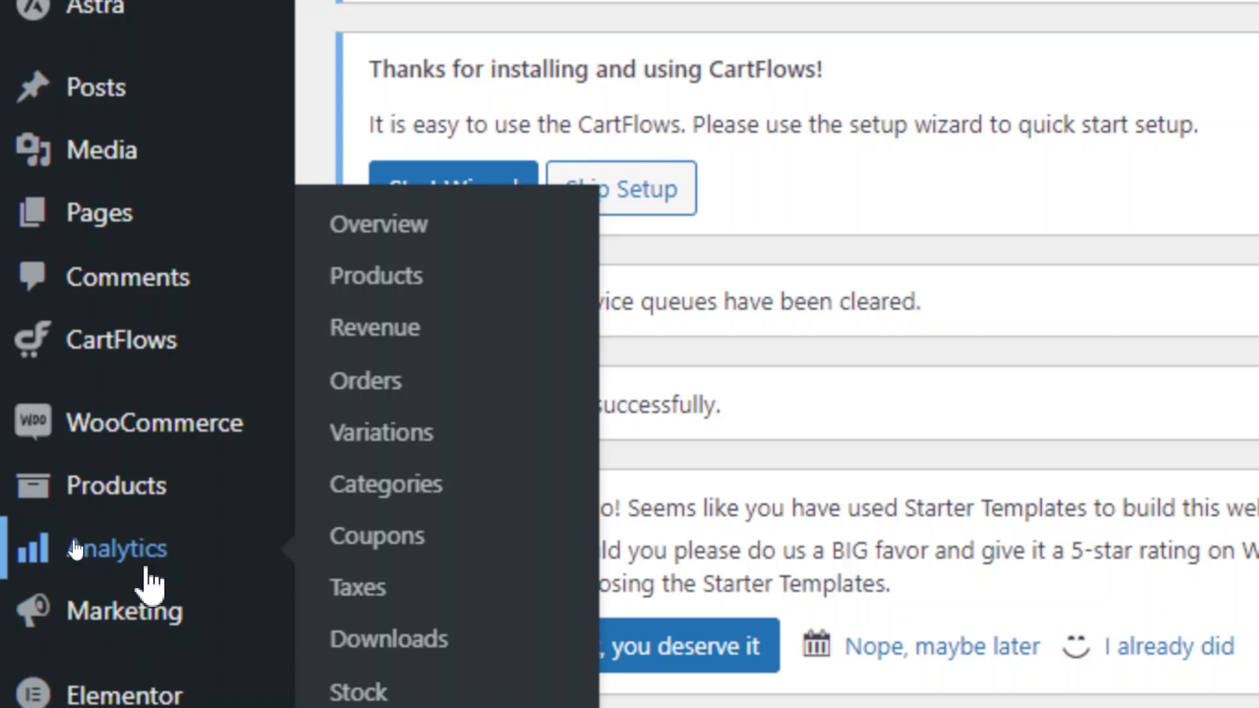
mouse_move(147, 634)
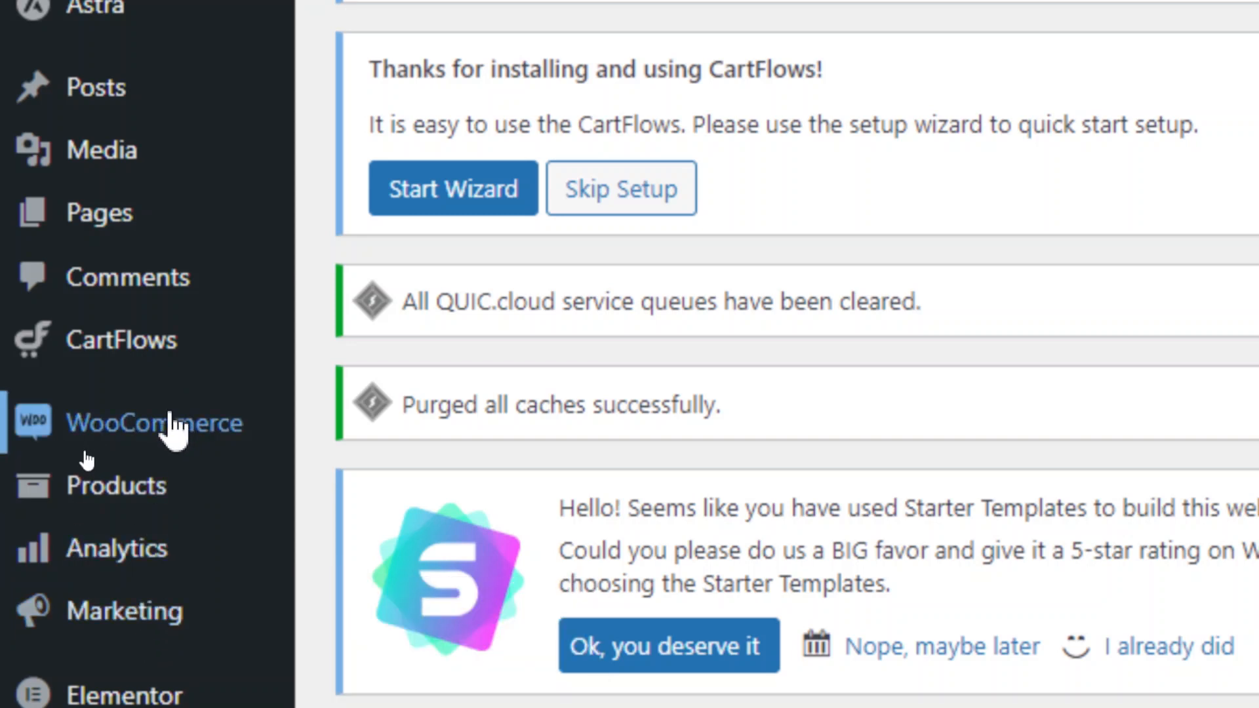
mouse_move(169, 430)
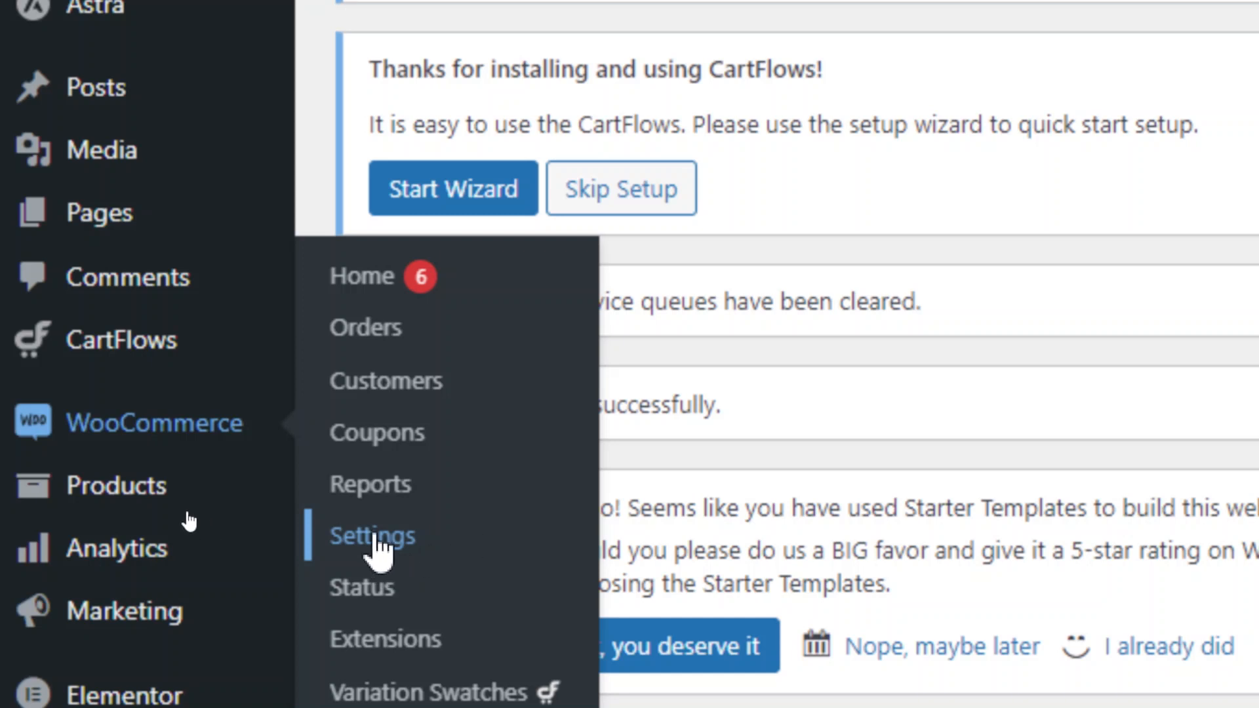
Go to WooCommerce Settings and dismiss the Astra and Starter Templates notices.
click(378, 542)
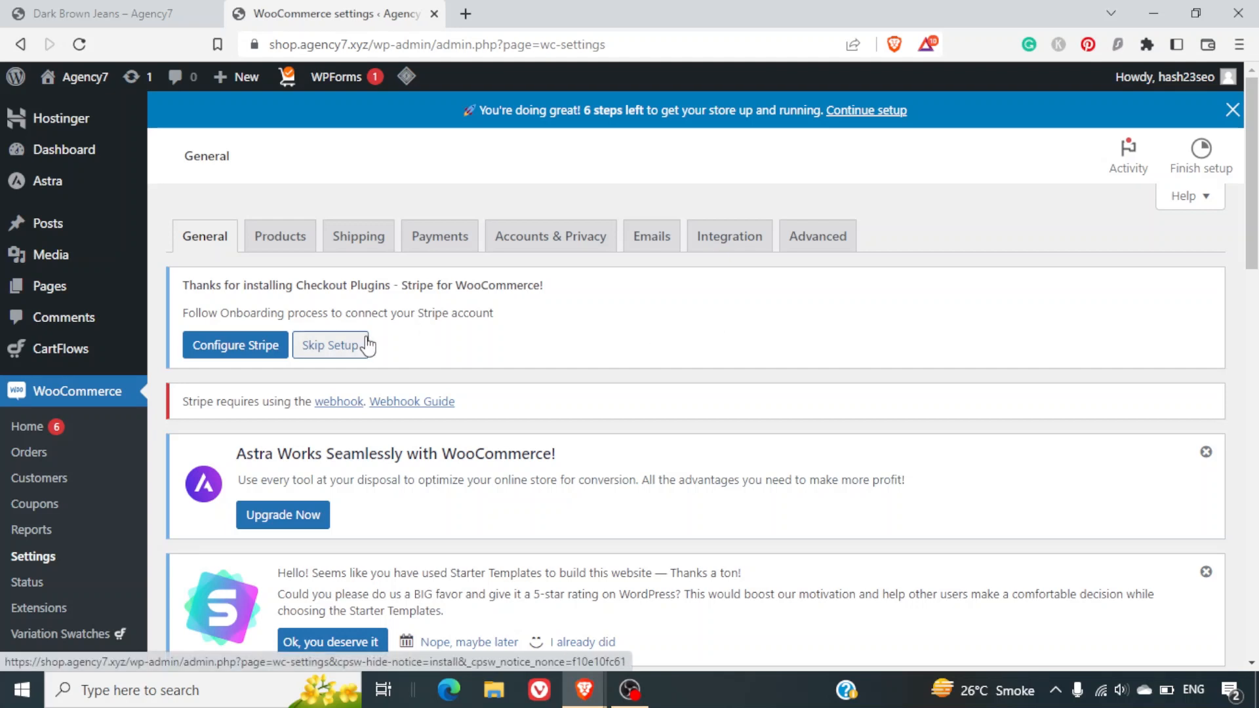
click(1206, 453)
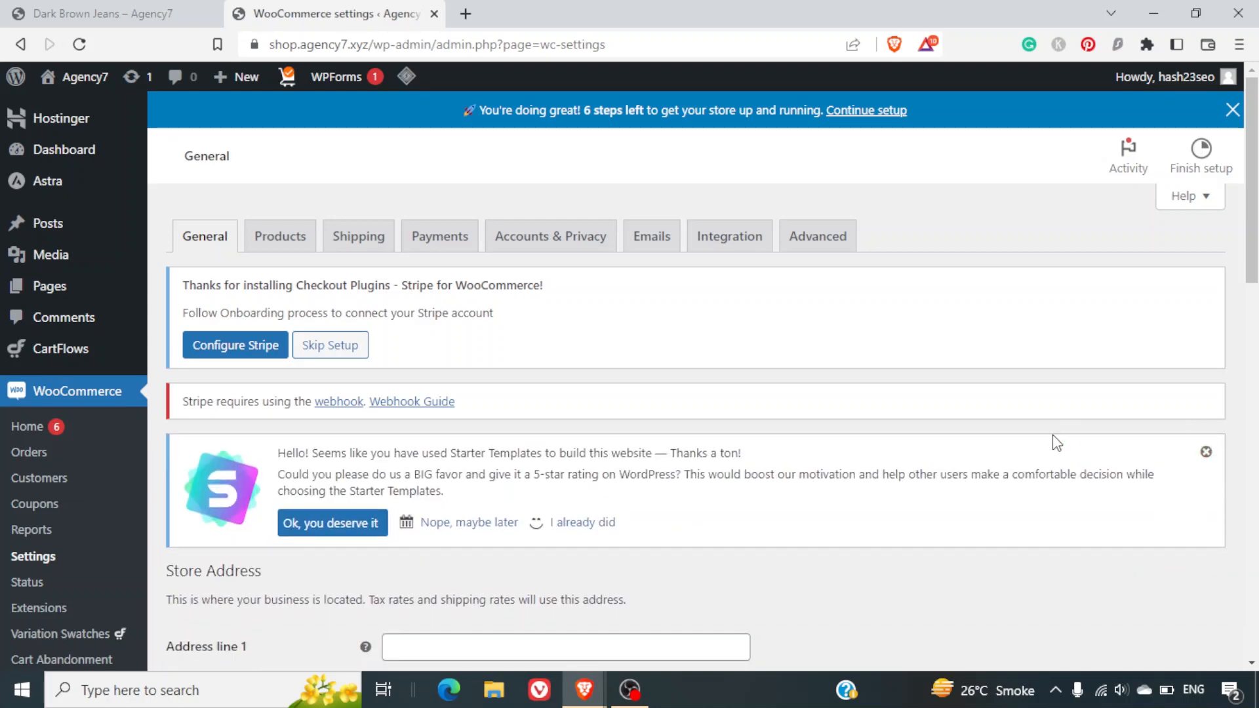
scroll(1053, 442, down, 1)
scroll(1054, 441, down, 5)
scroll(1054, 441, up, 6)
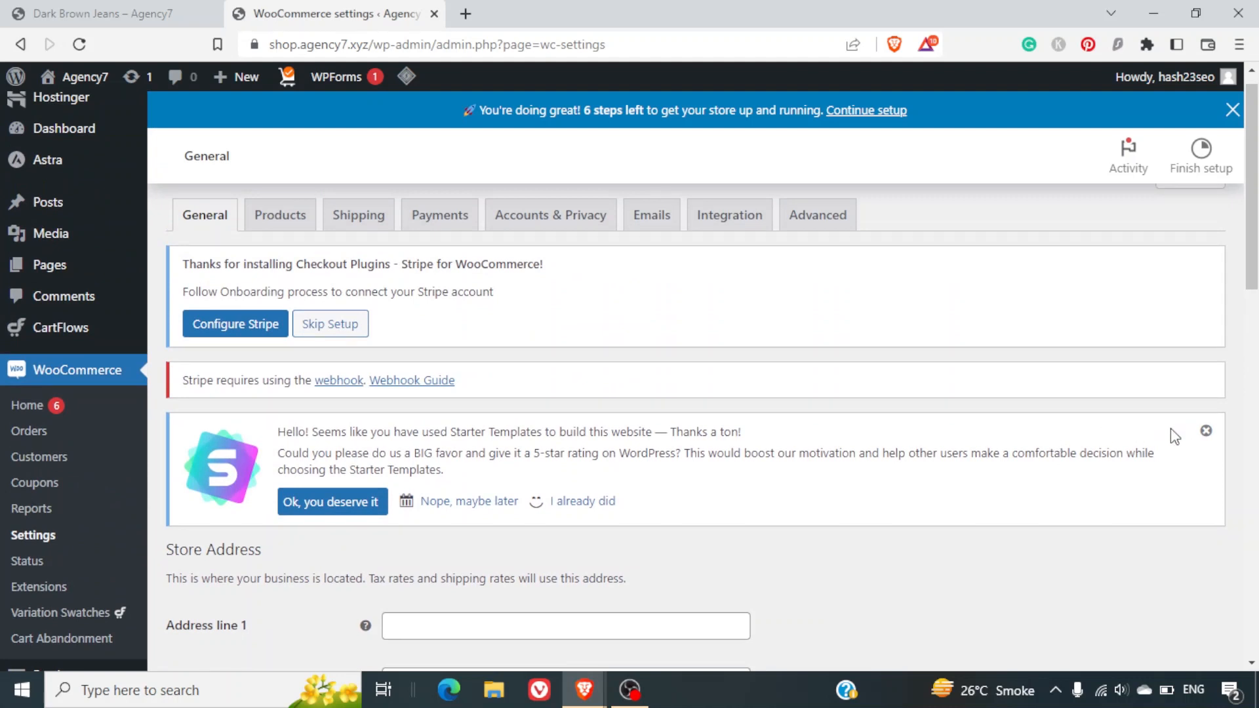
click(1205, 431)
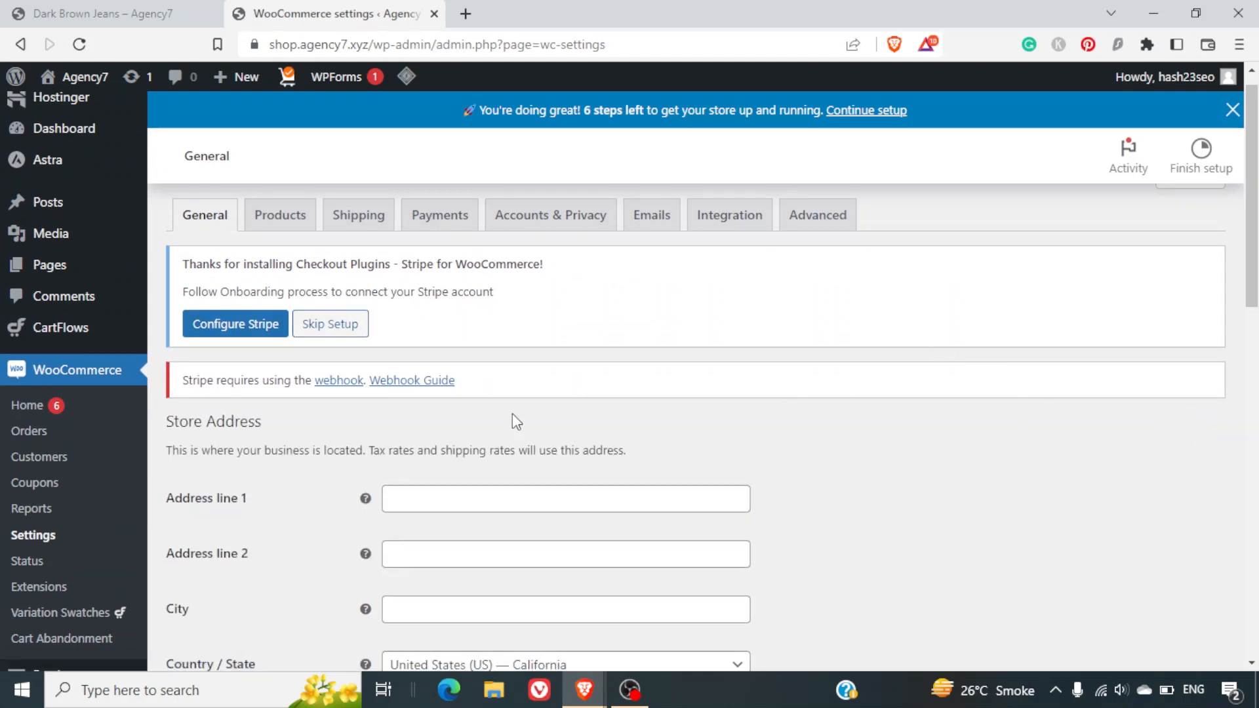
scroll(514, 415, down, 1)
scroll(513, 413, down, 4)
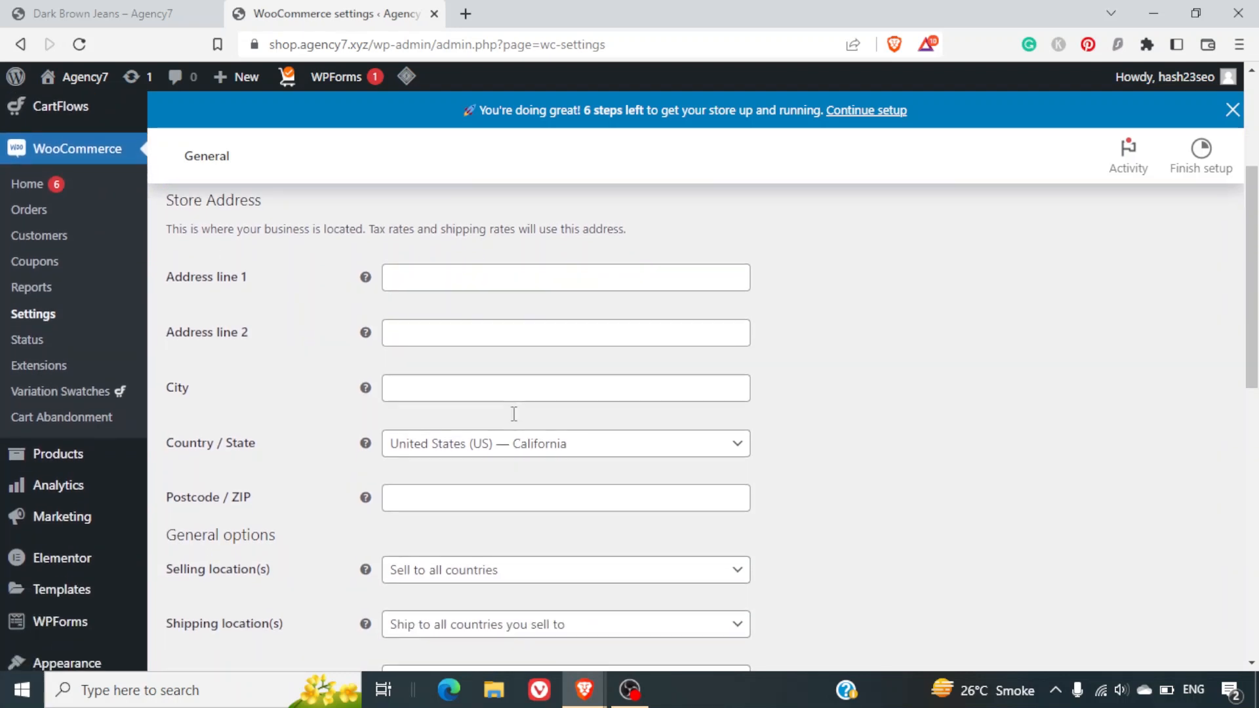
scroll(514, 413, up, 2)
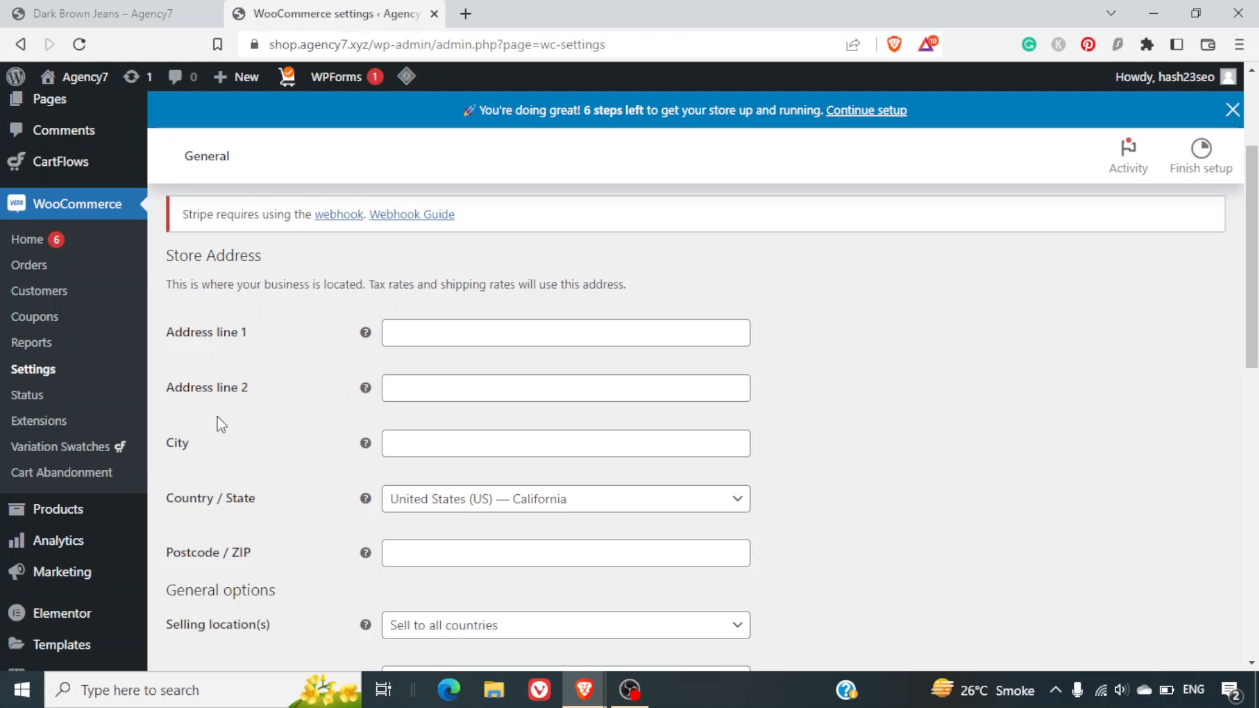
scroll(231, 407, down, 2)
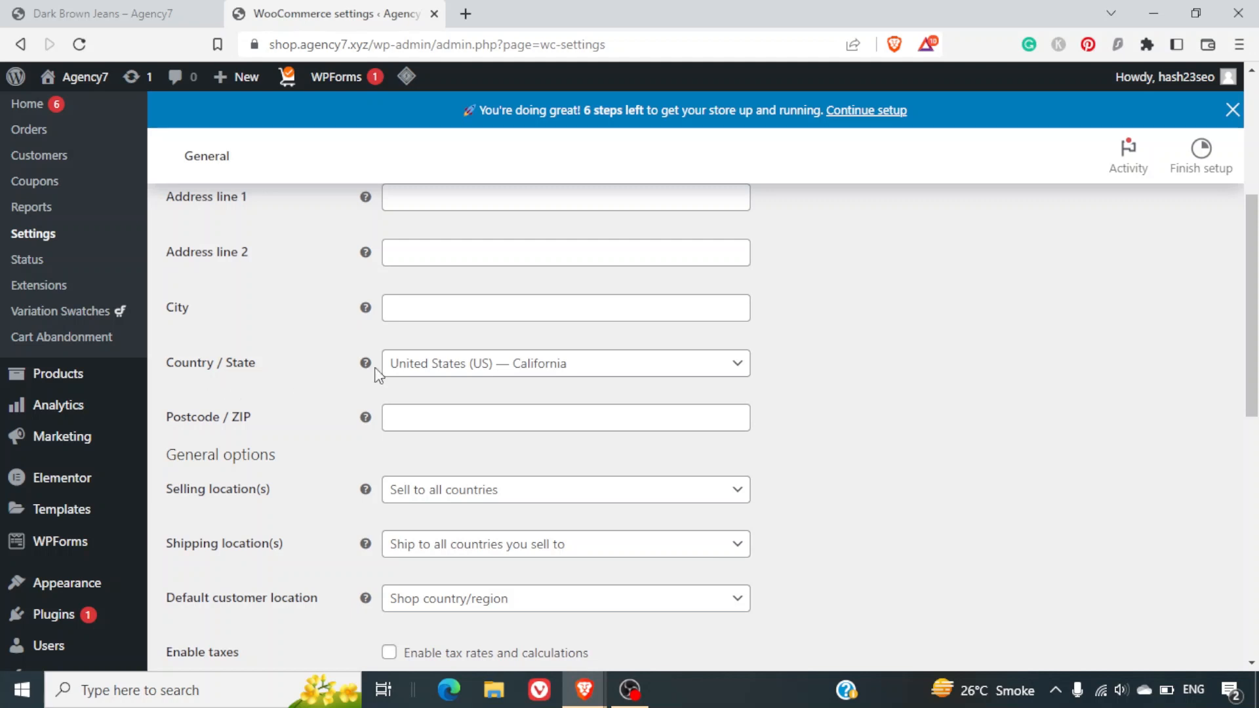
Search the Country / State list for 'au', then clear it, leaving United States (US) — California.
click(441, 368)
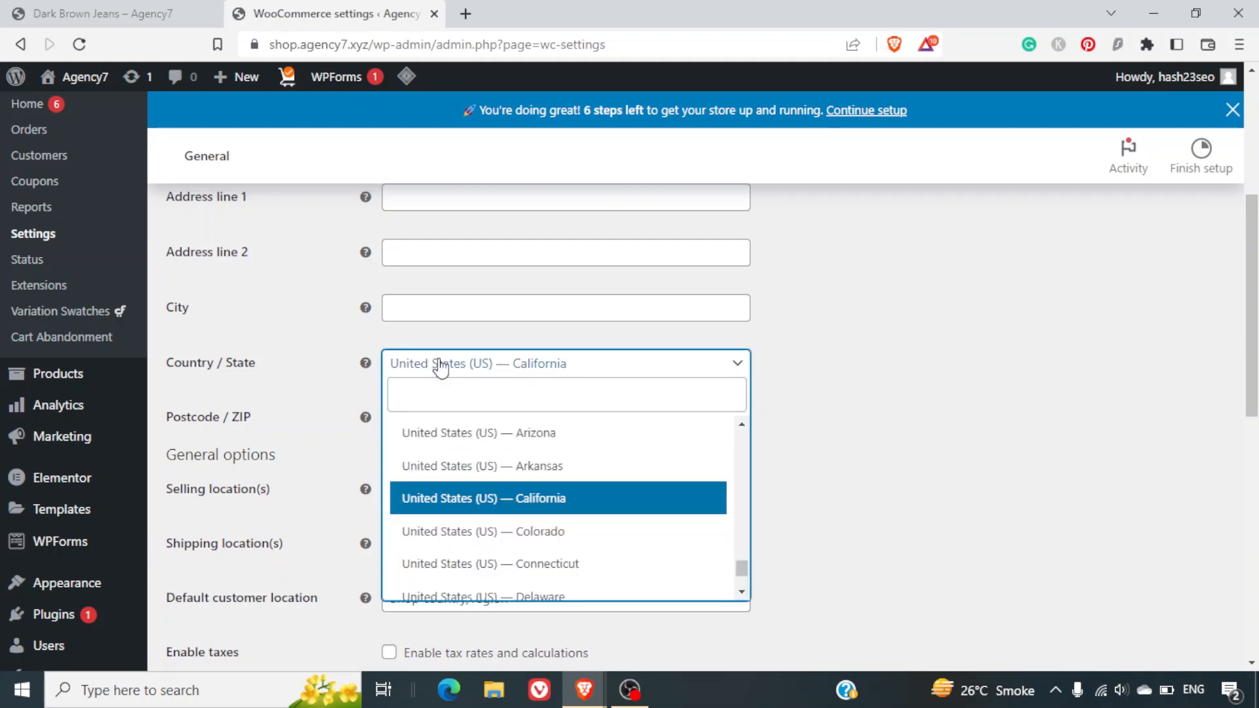
click(488, 402)
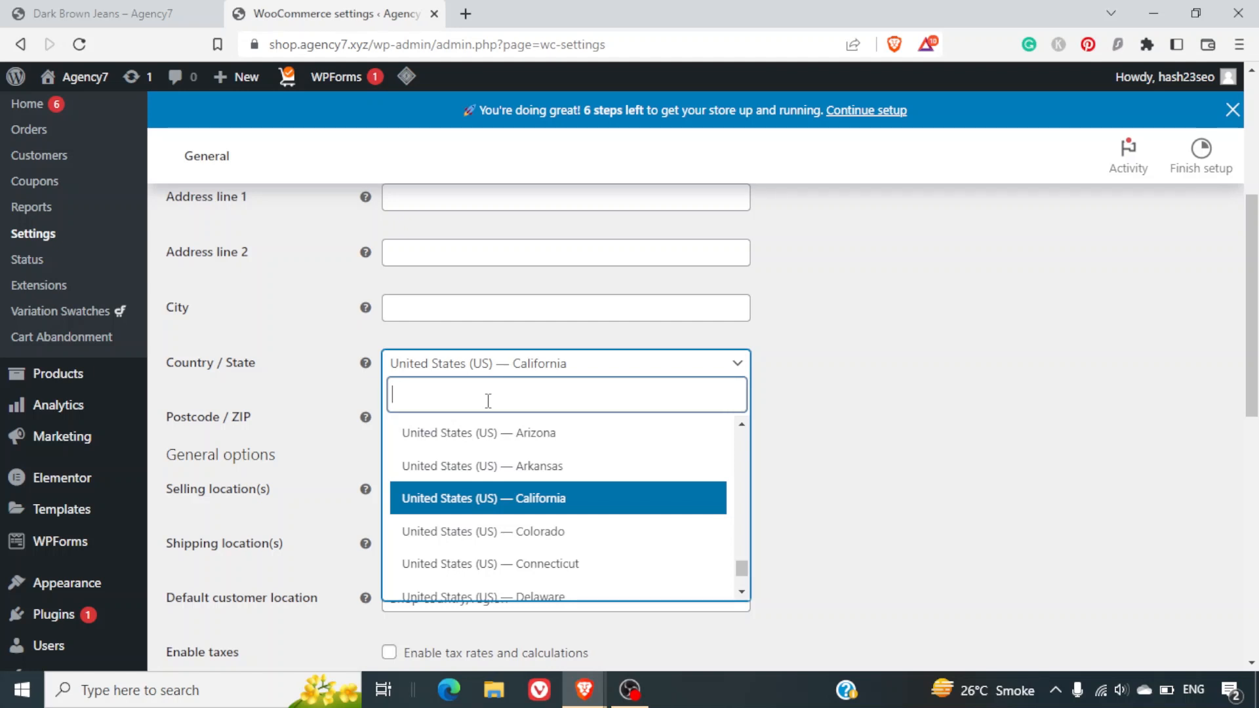
text(au)
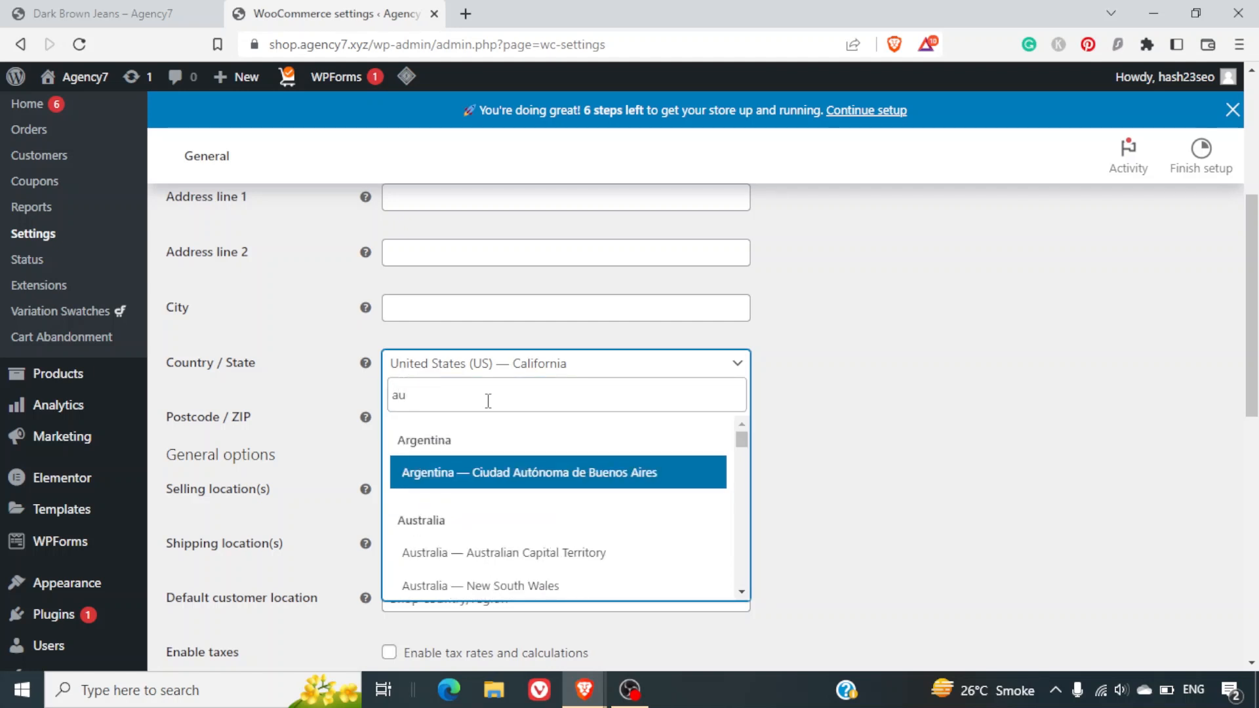
double_click(488, 401)
key(BackSpace)
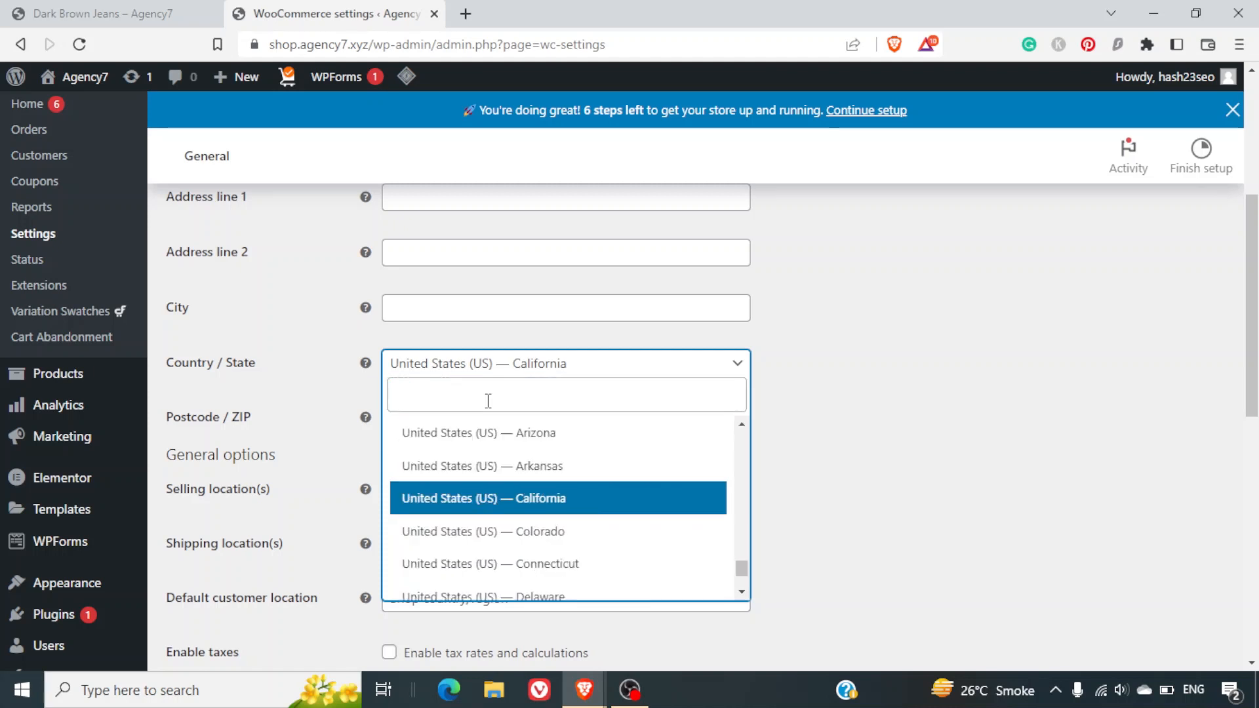
click(322, 406)
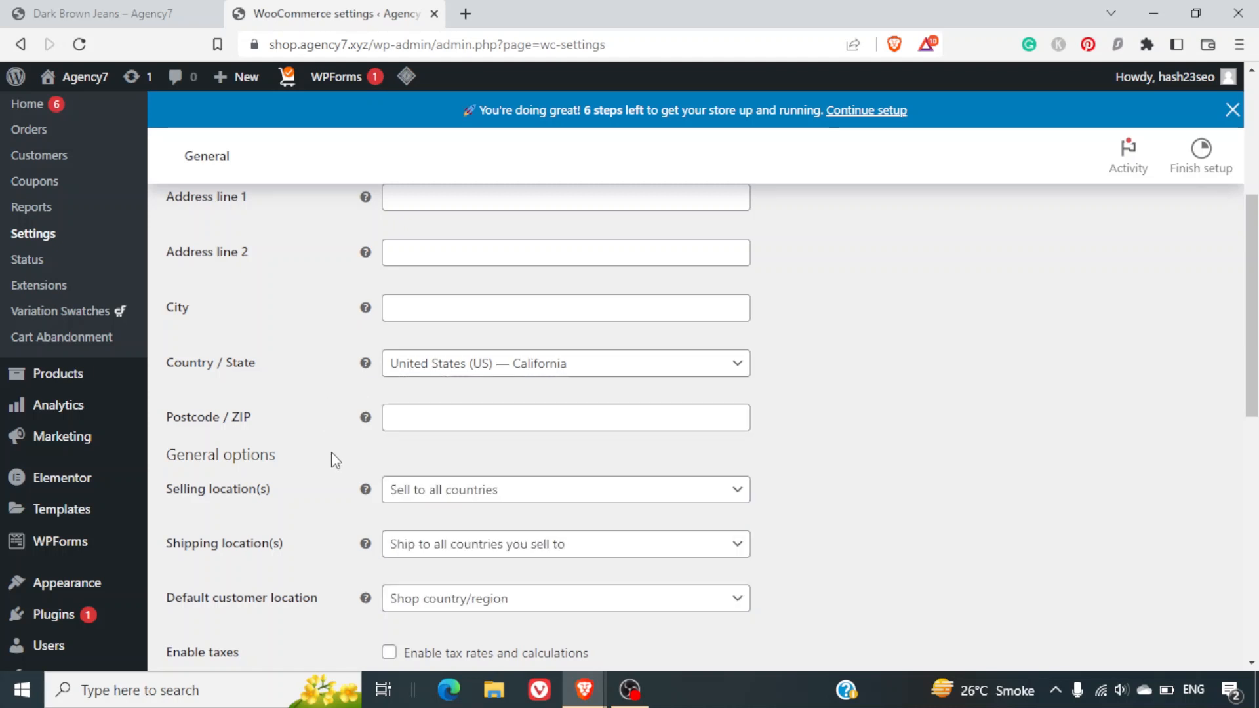
Set selling locations to all countries except Russia.
scroll(332, 459, down, 1)
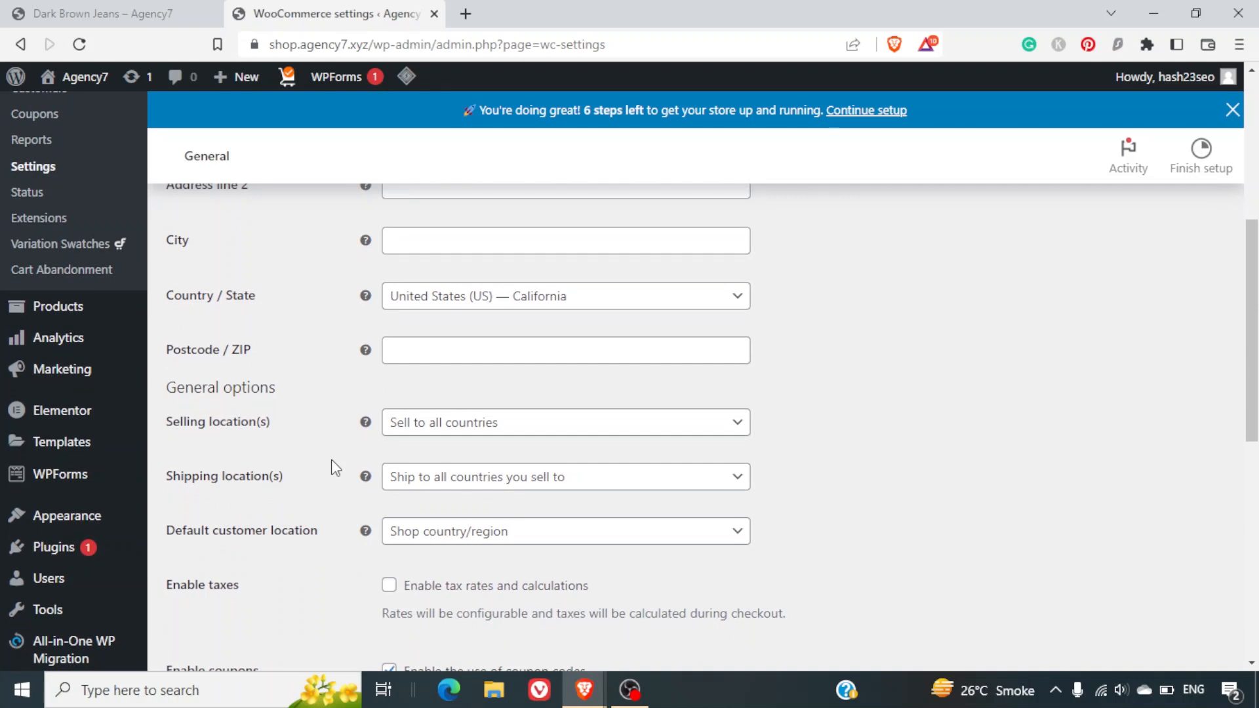
scroll(331, 461, down, 1)
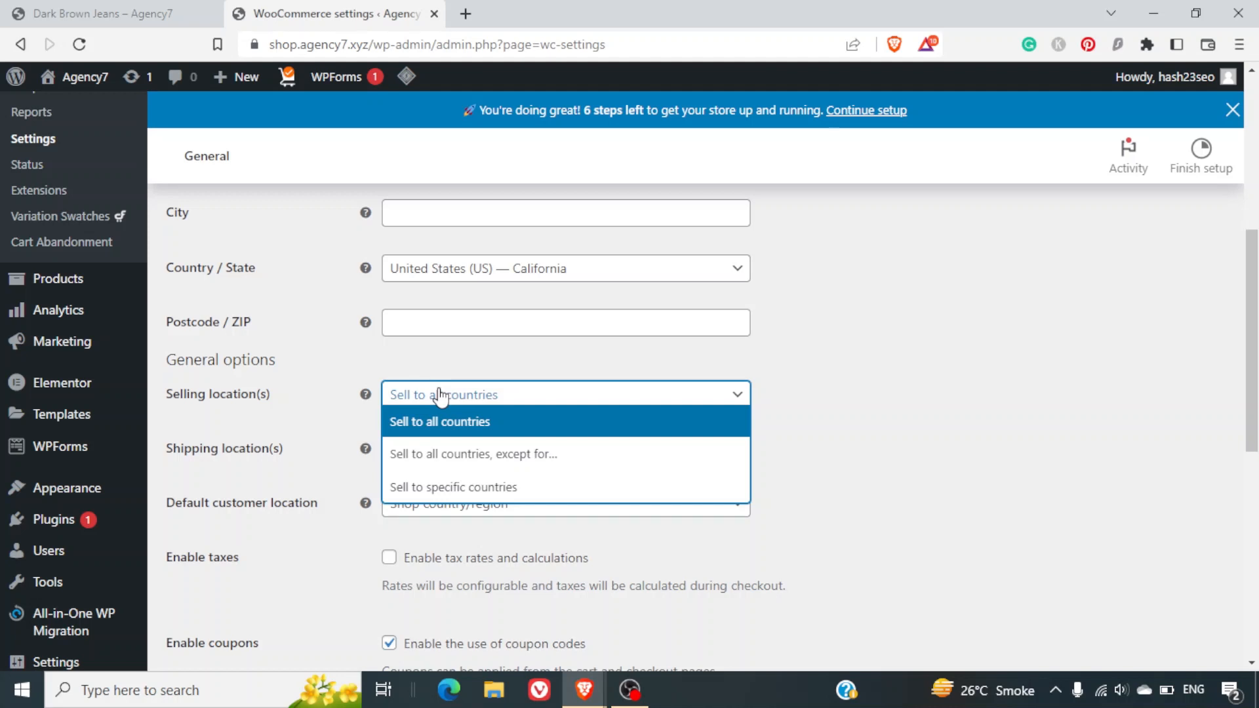
click(474, 462)
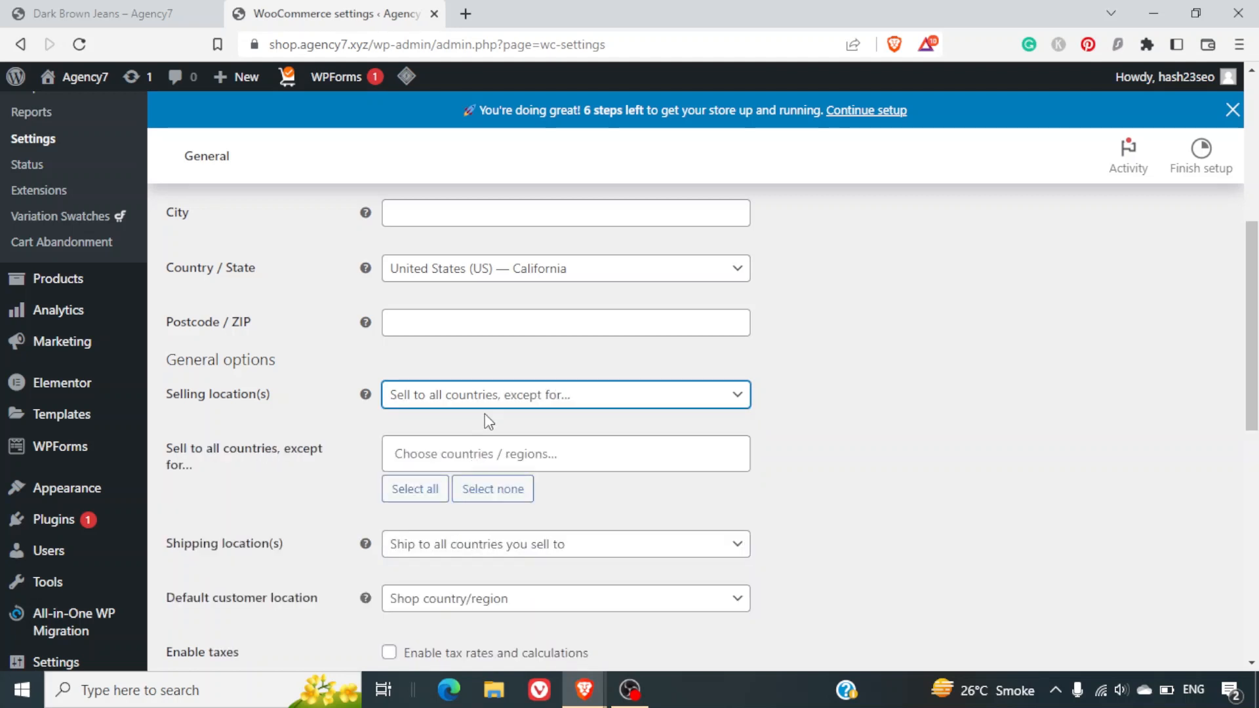
click(493, 457)
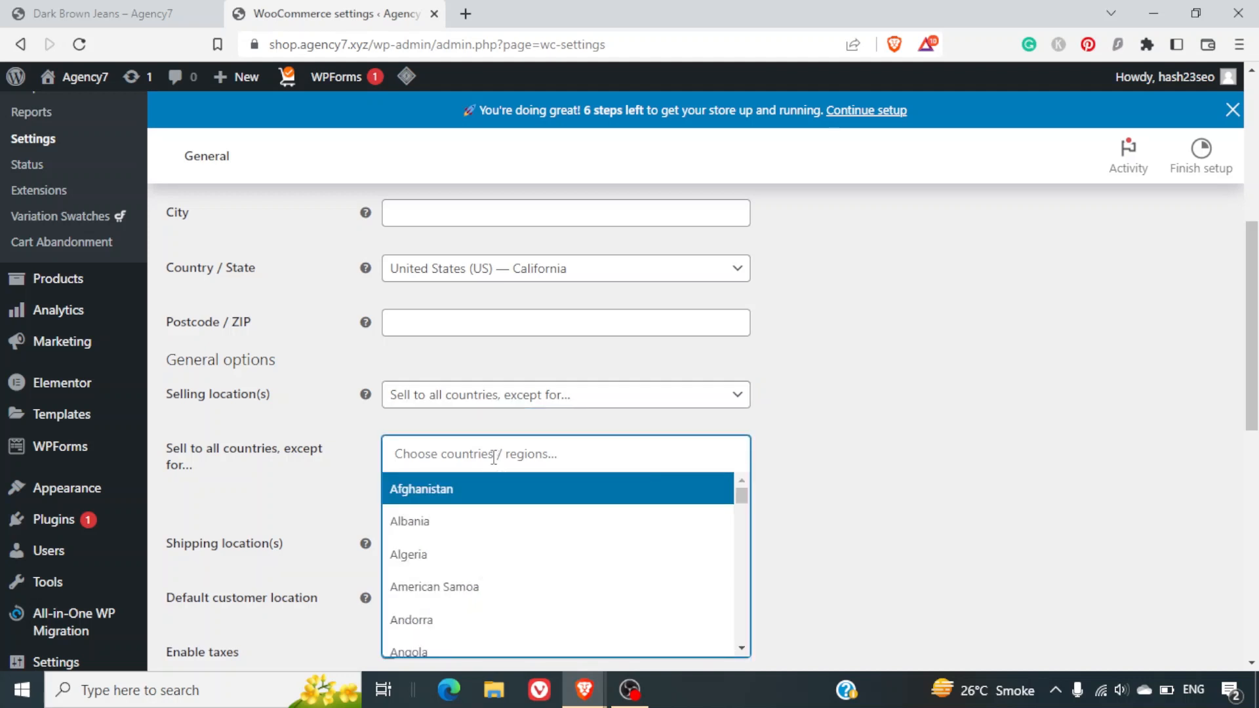
text(russi)
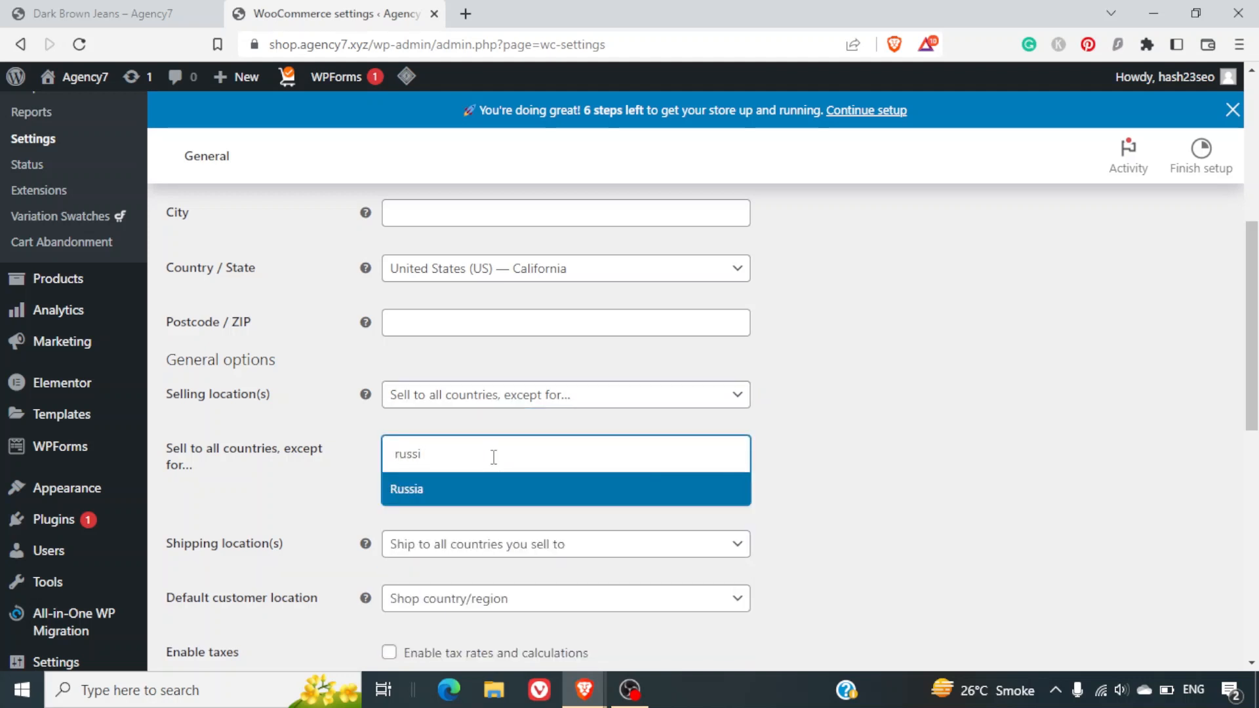
click(455, 496)
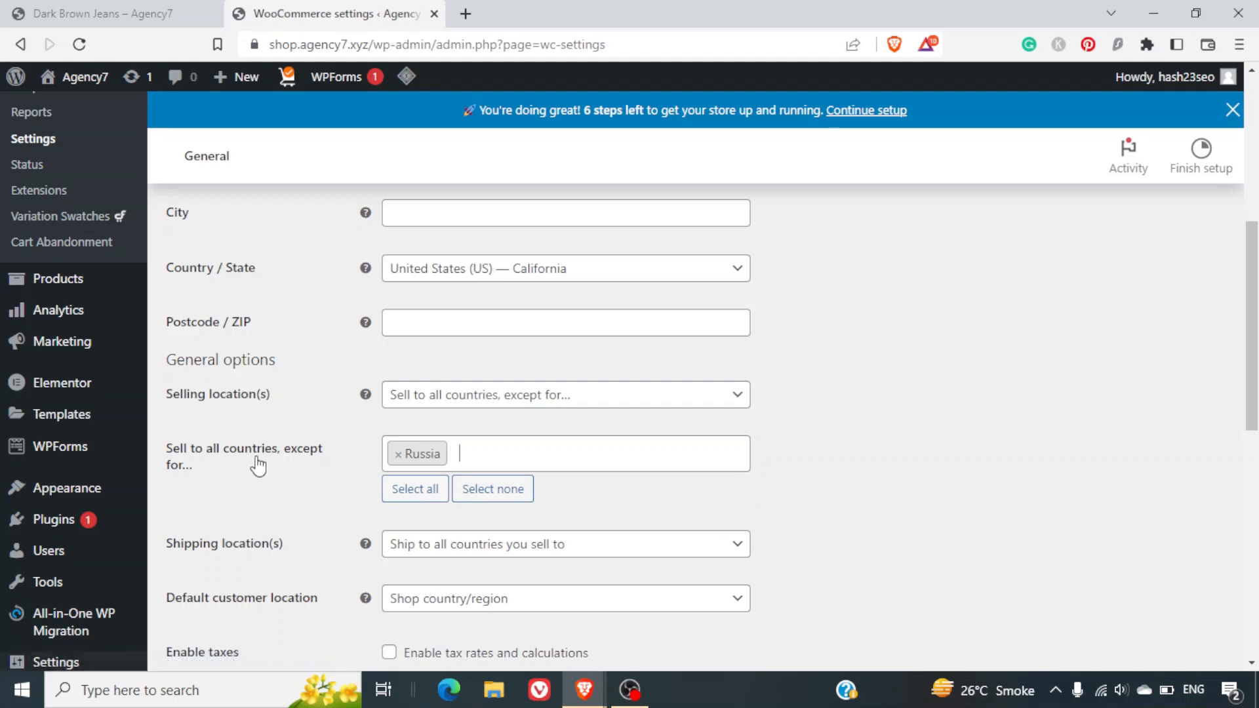
Switch to selling to specific countries, adding United States (US).
click(546, 401)
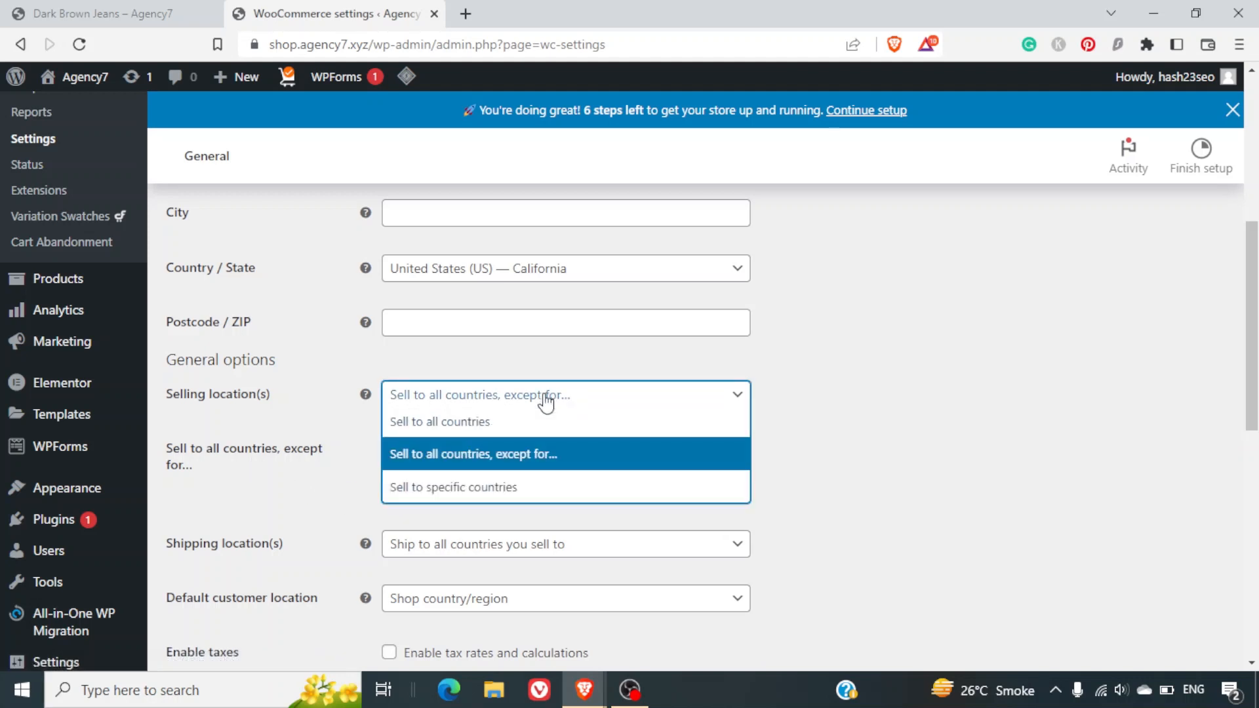
click(488, 491)
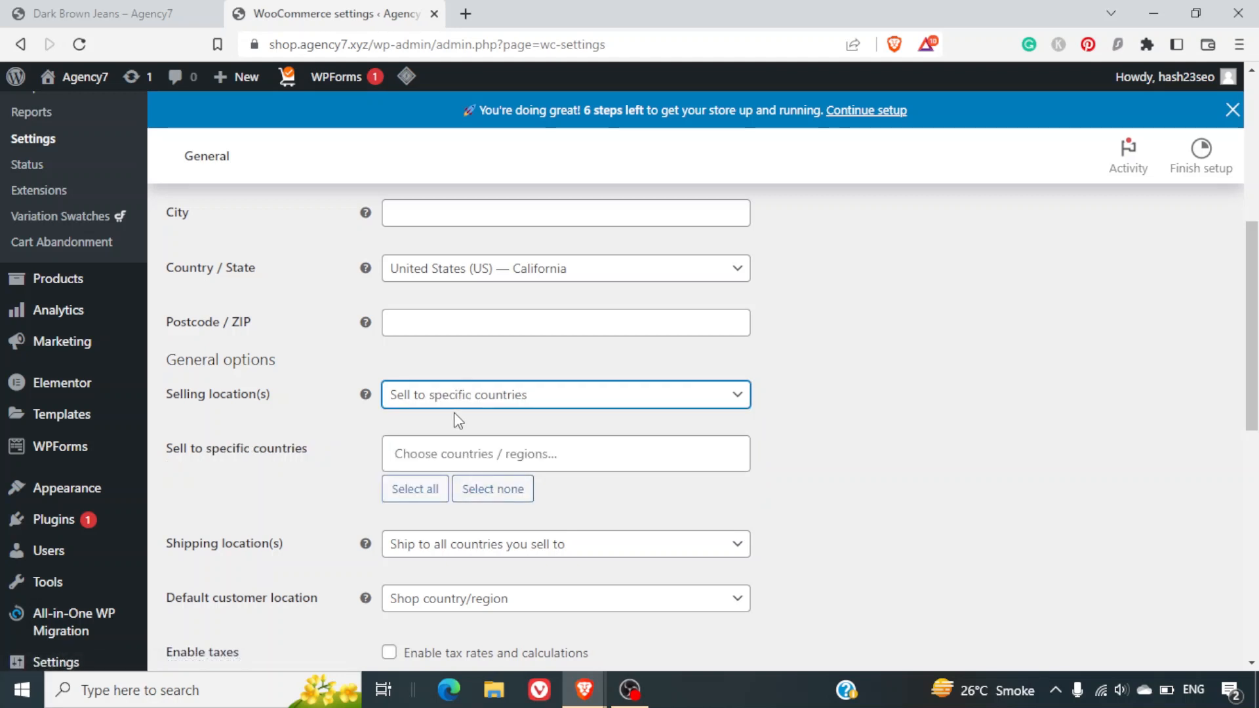
click(455, 459)
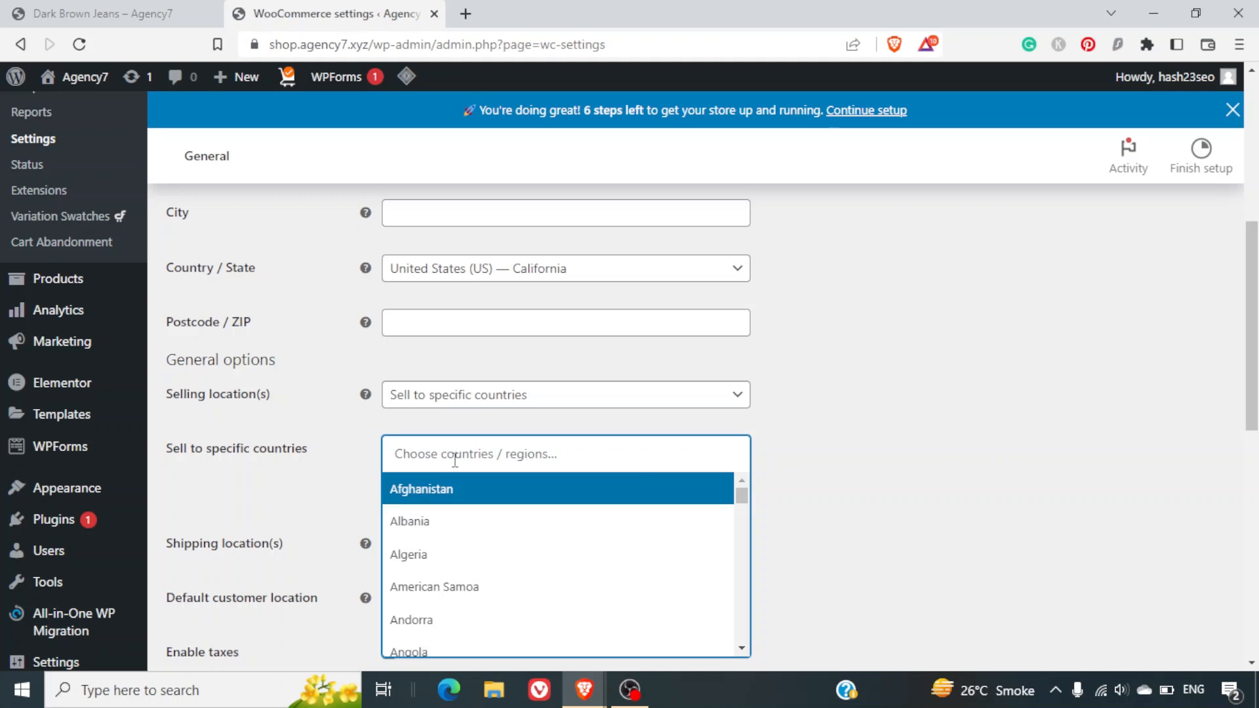
text(unite)
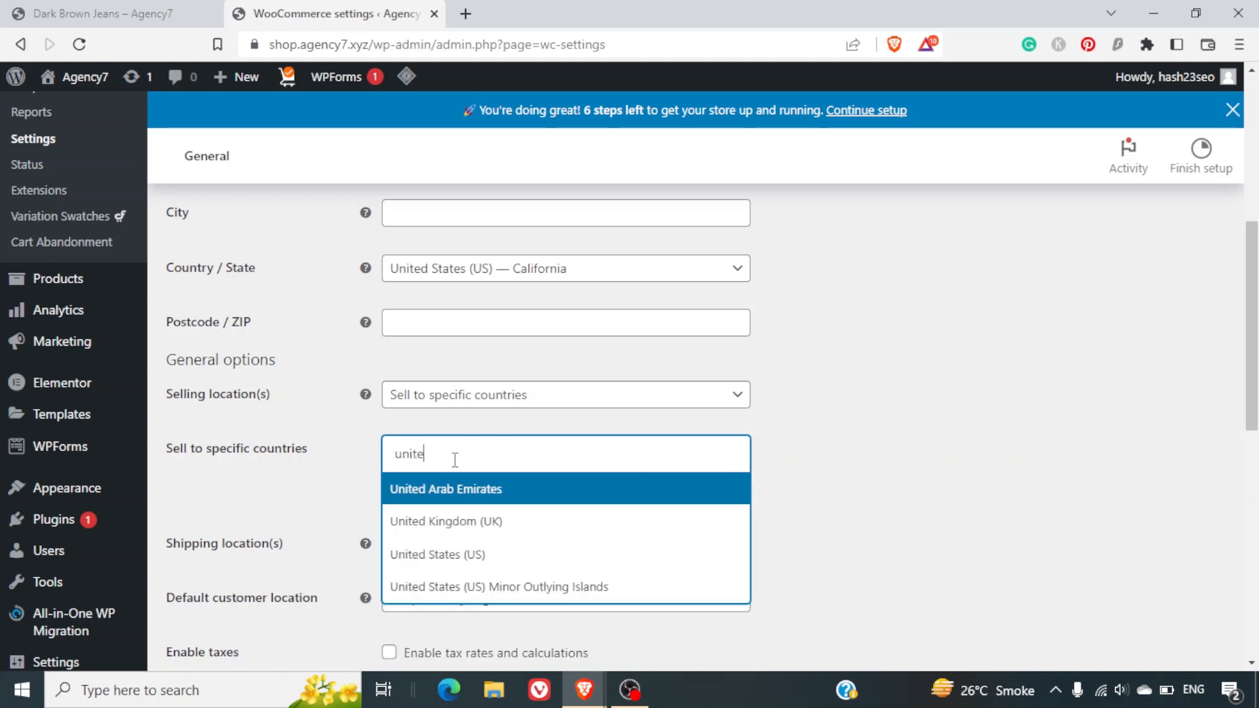
click(457, 552)
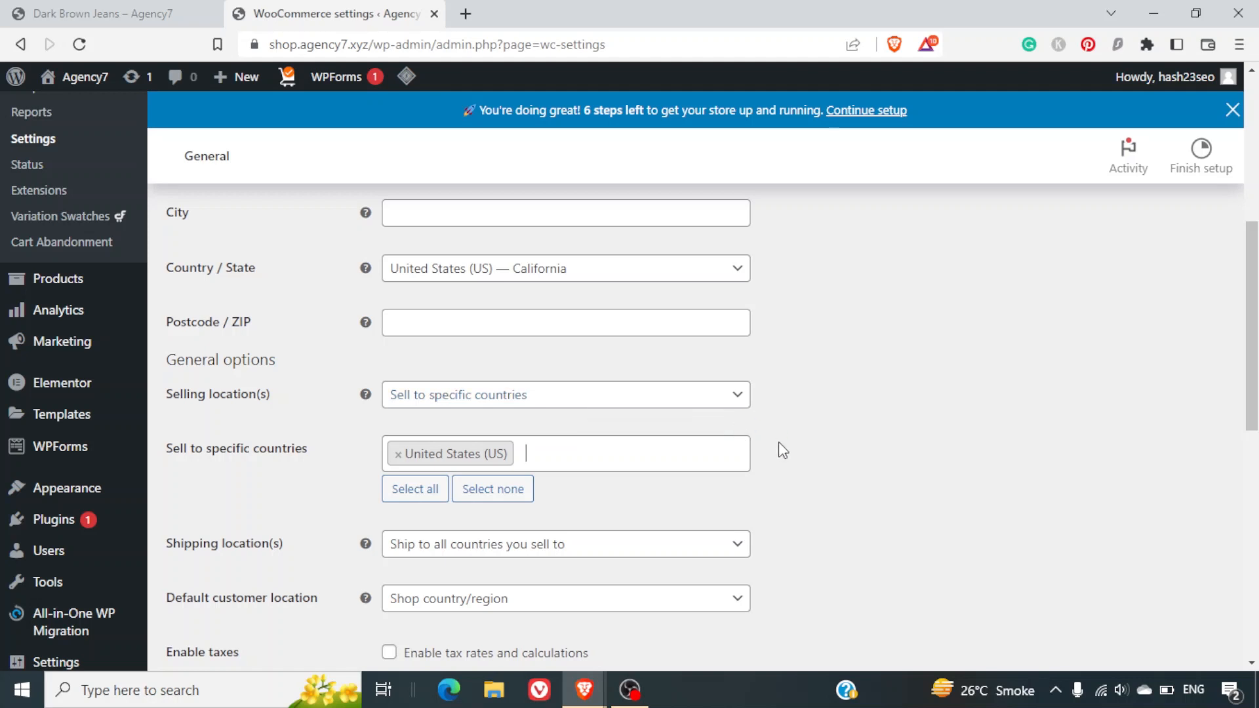
Remove United States and set Selling location(s) to Sell to all countries.
click(398, 454)
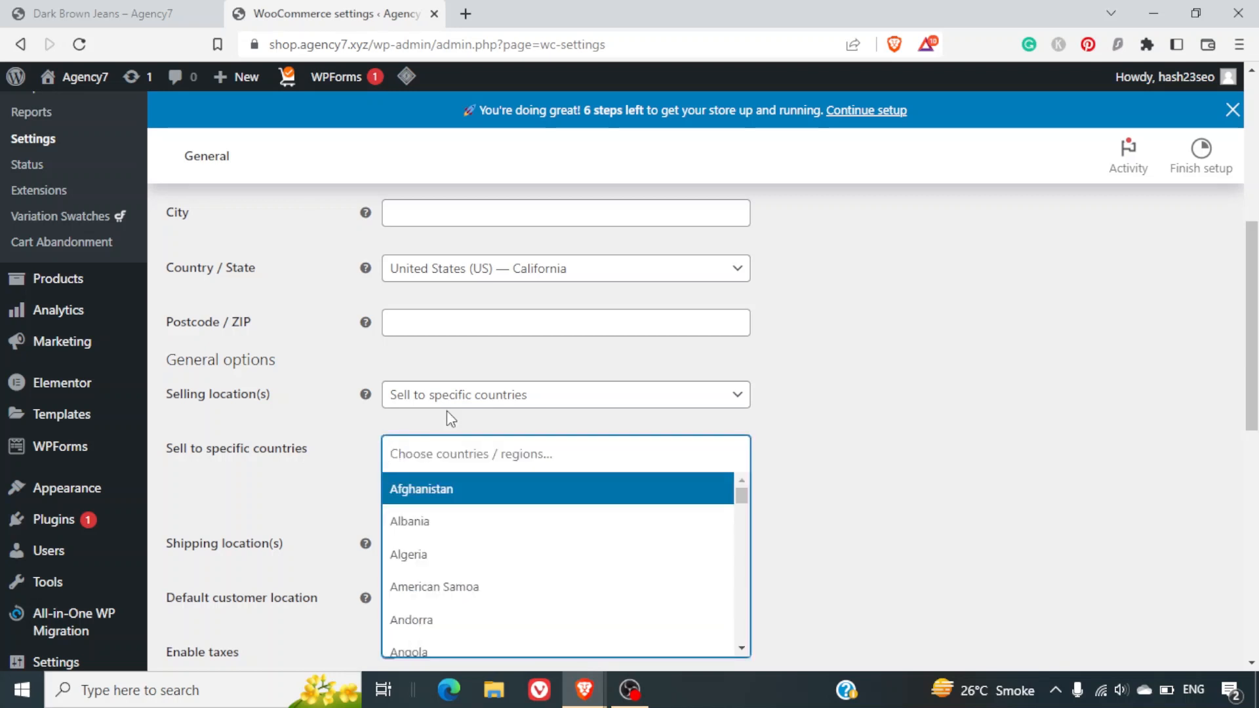
click(454, 400)
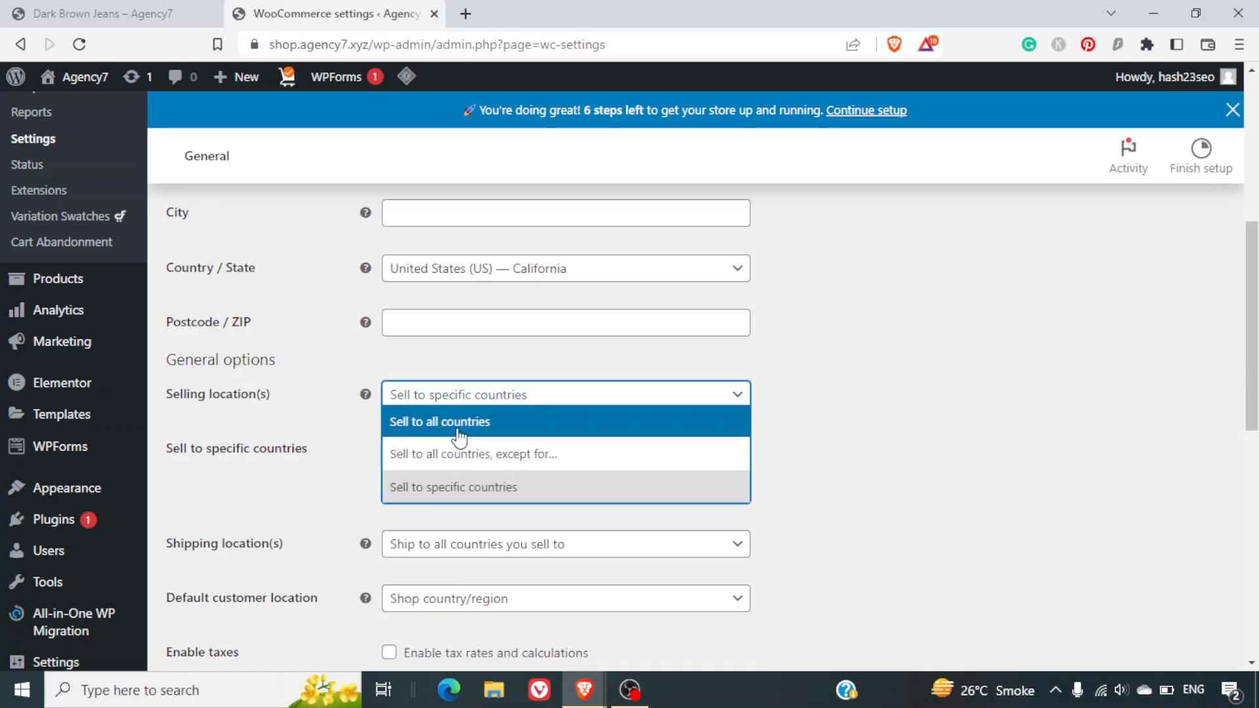
click(459, 433)
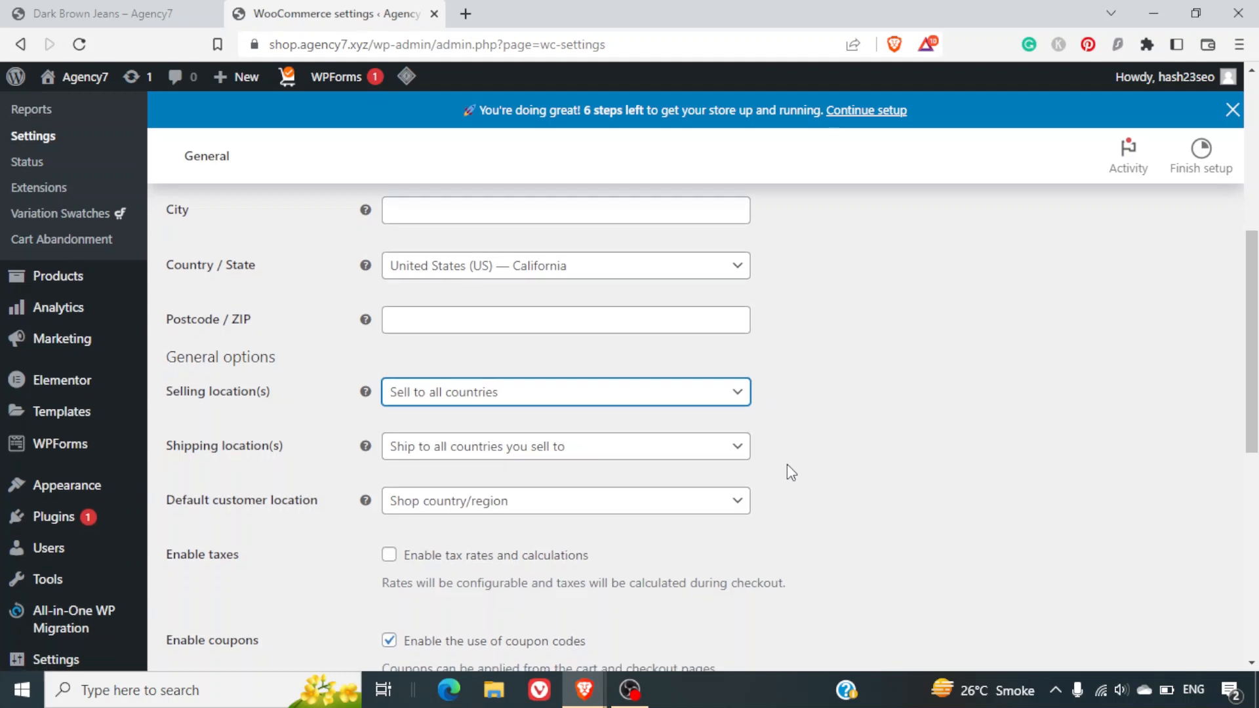
scroll(786, 464, down, 1)
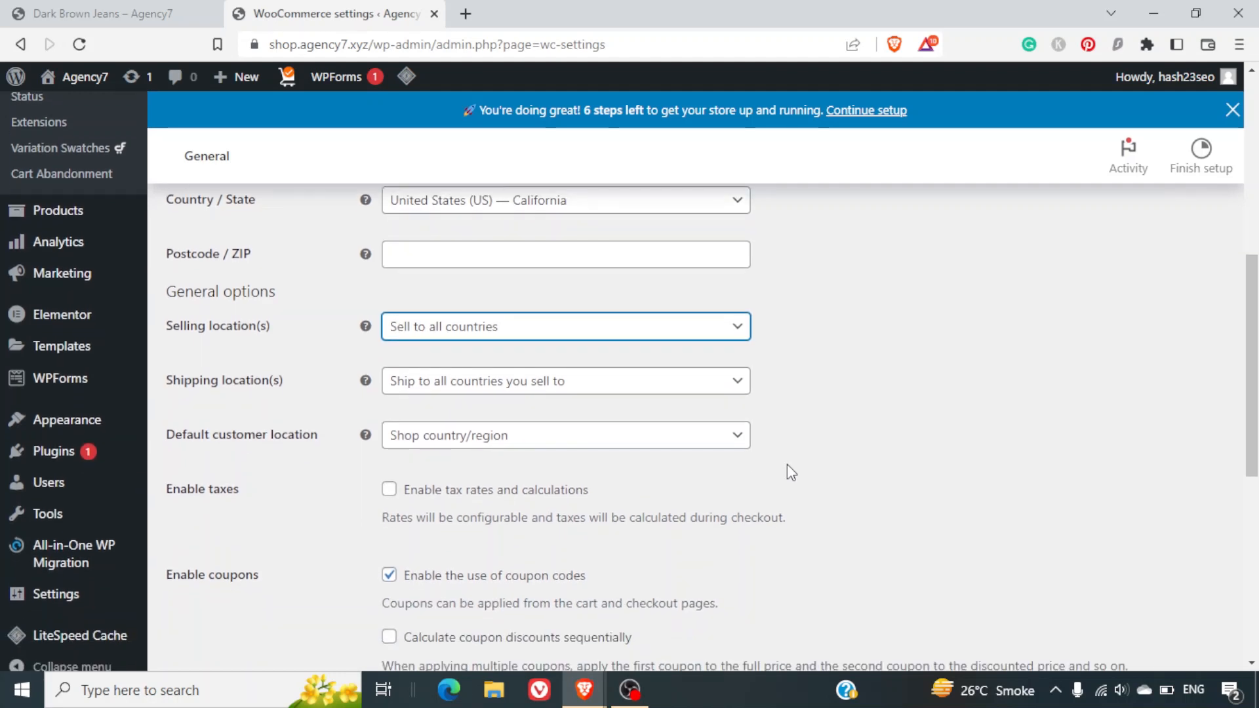
Keep Shop country/region as default customer location, enable tax rates and calculations, and save changes.
click(428, 441)
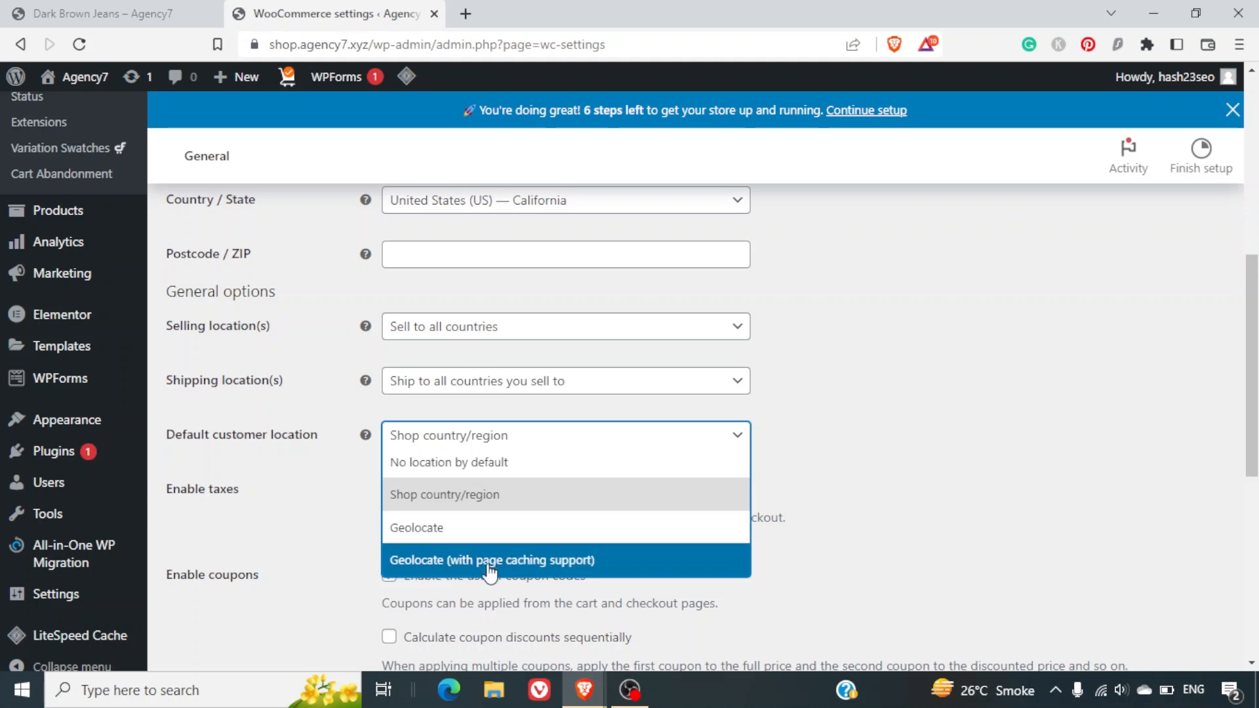
click(497, 500)
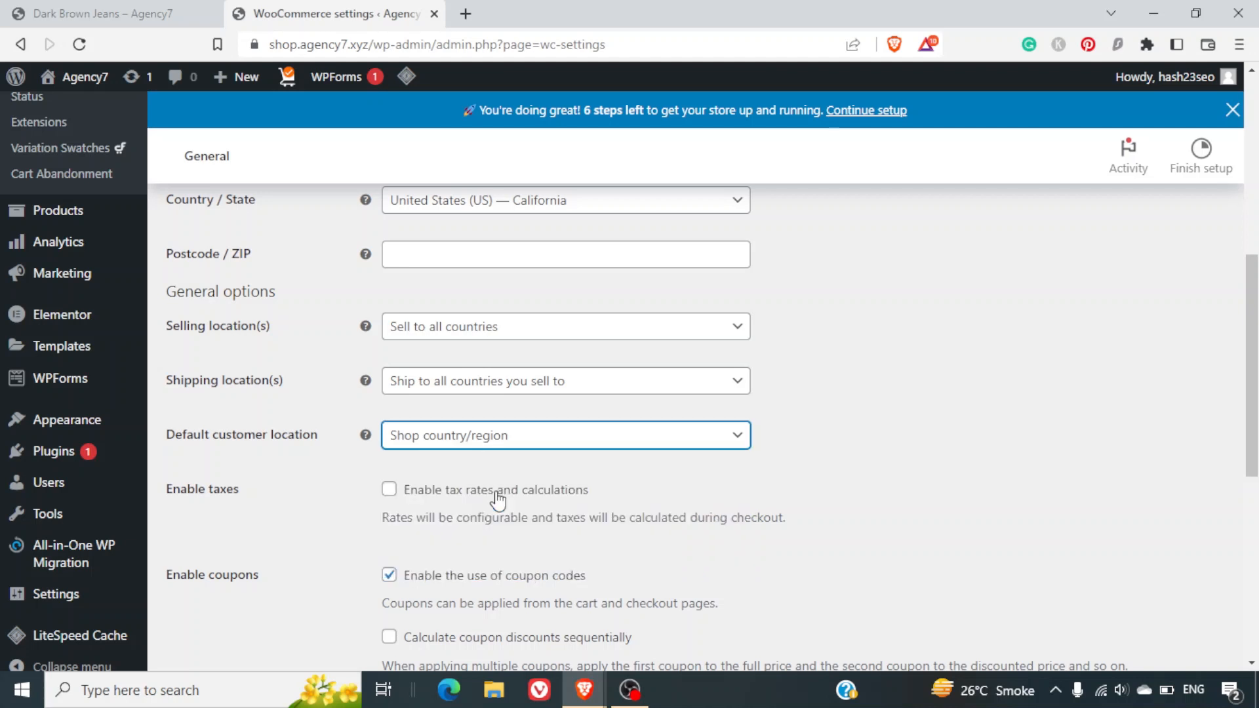
click(393, 503)
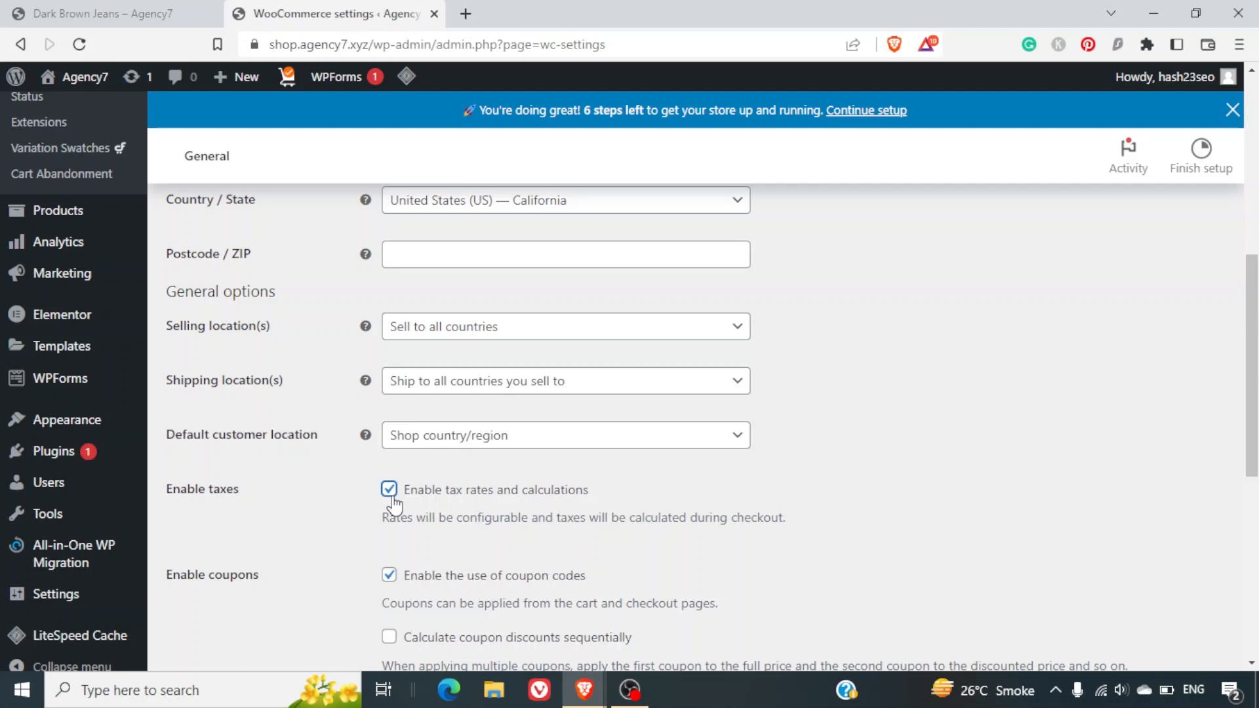
scroll(393, 503, down, 7)
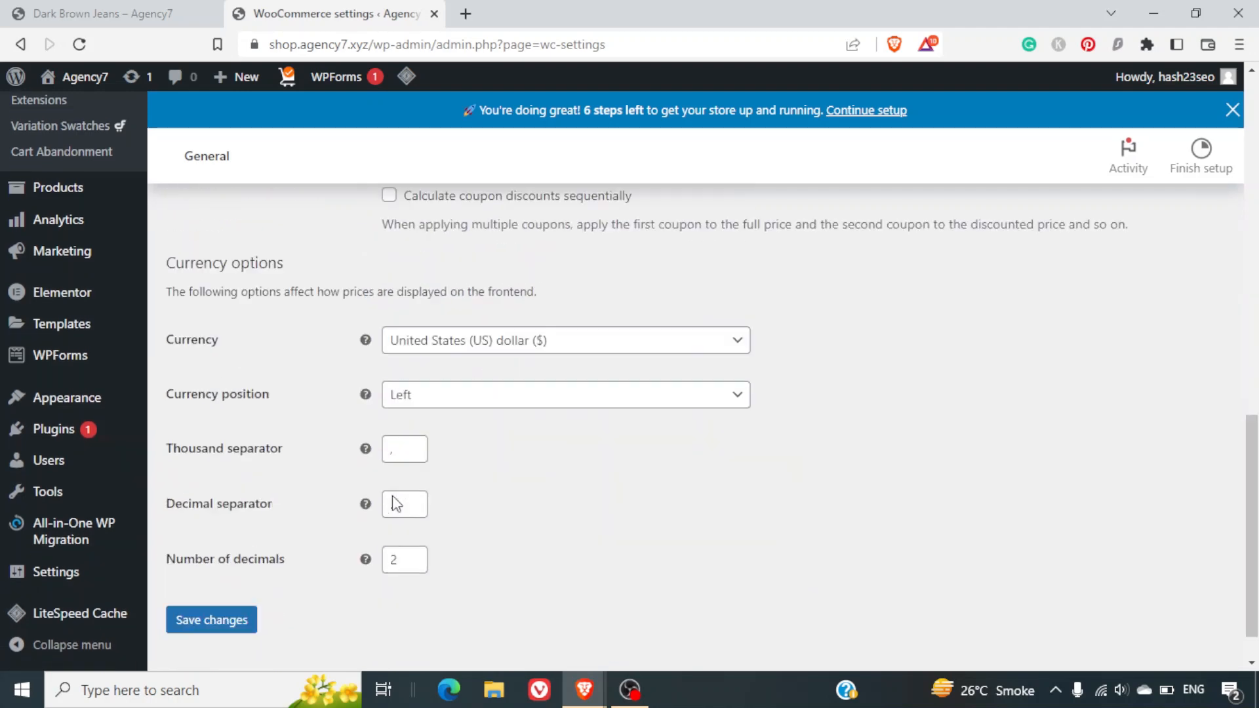
click(226, 575)
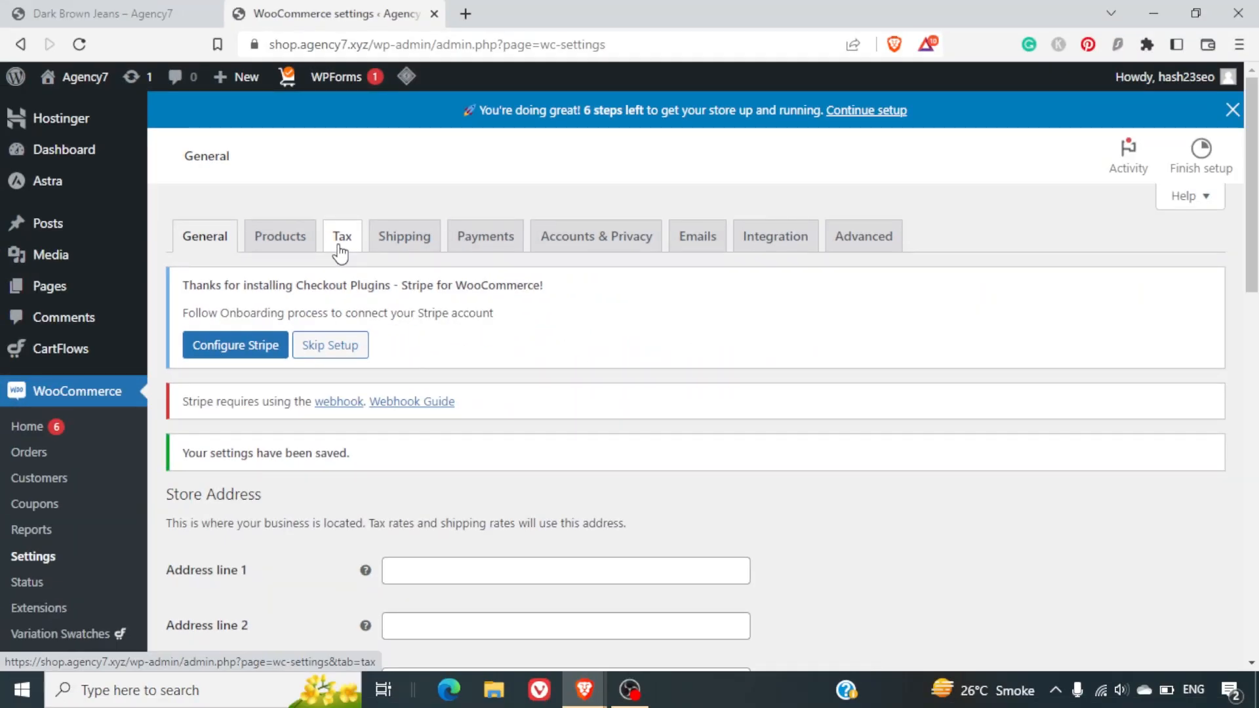
scroll(530, 382, down, 5)
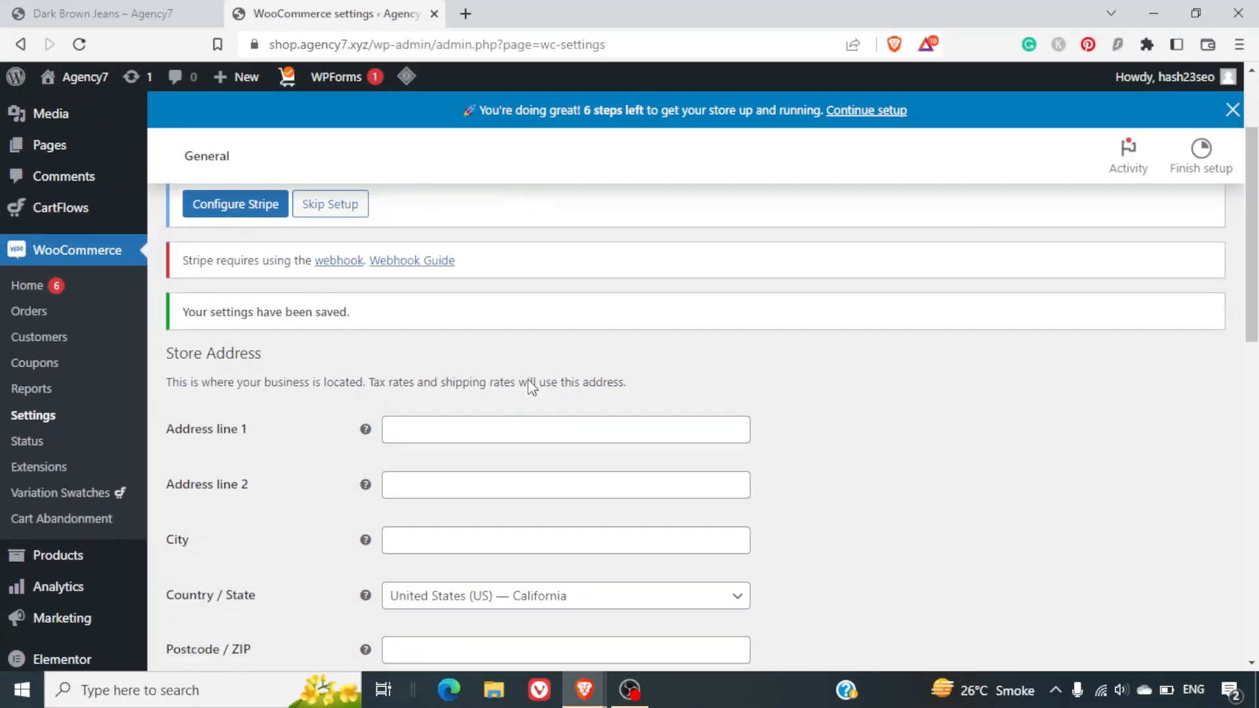
scroll(531, 385, down, 3)
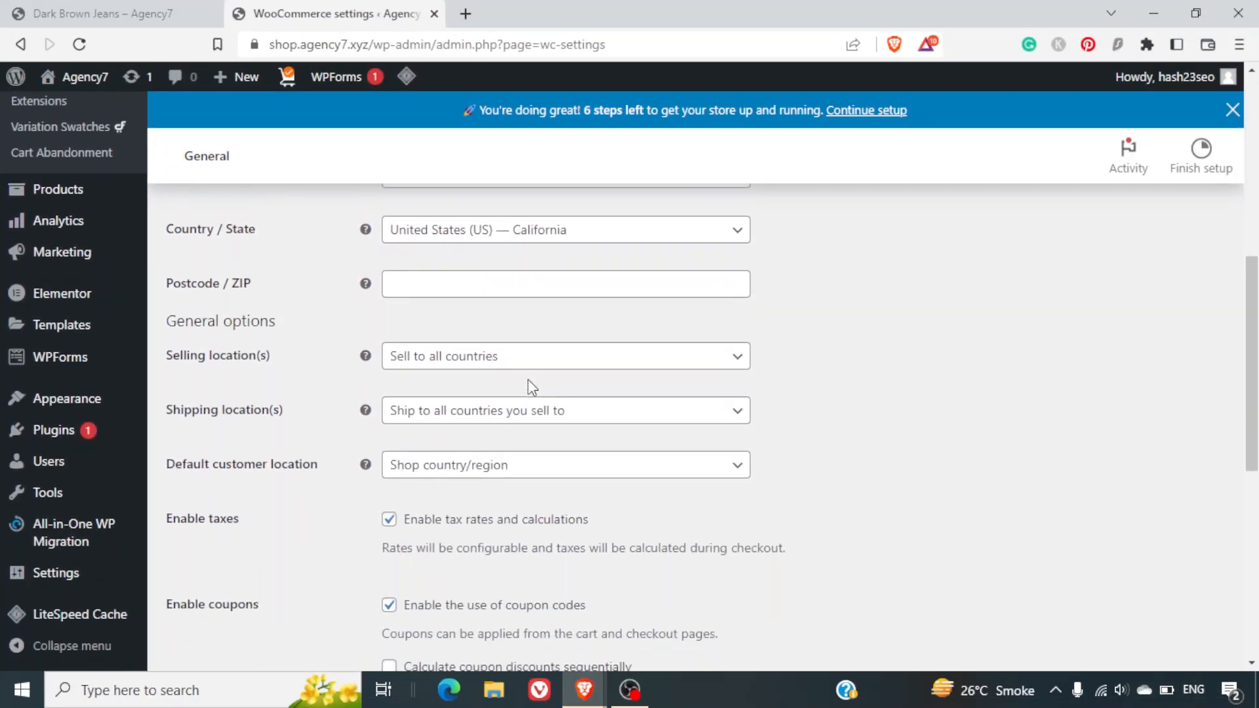
scroll(530, 387, down, 1)
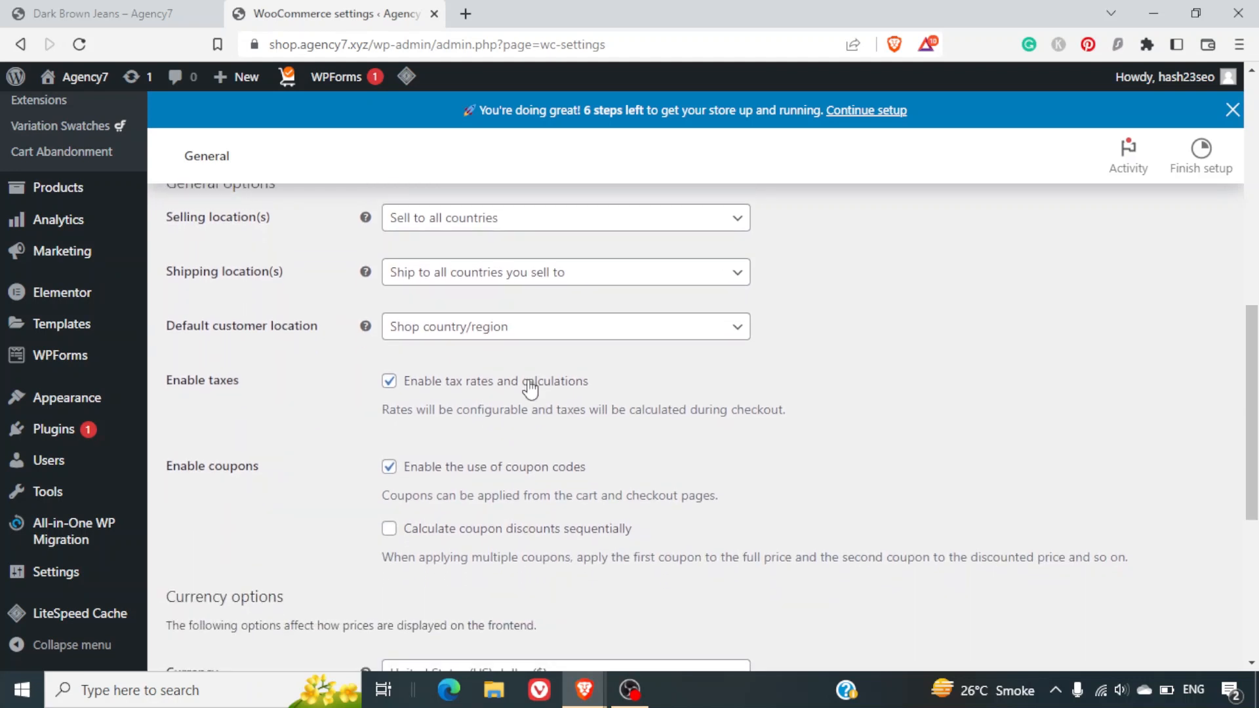
scroll(530, 390, down, 1)
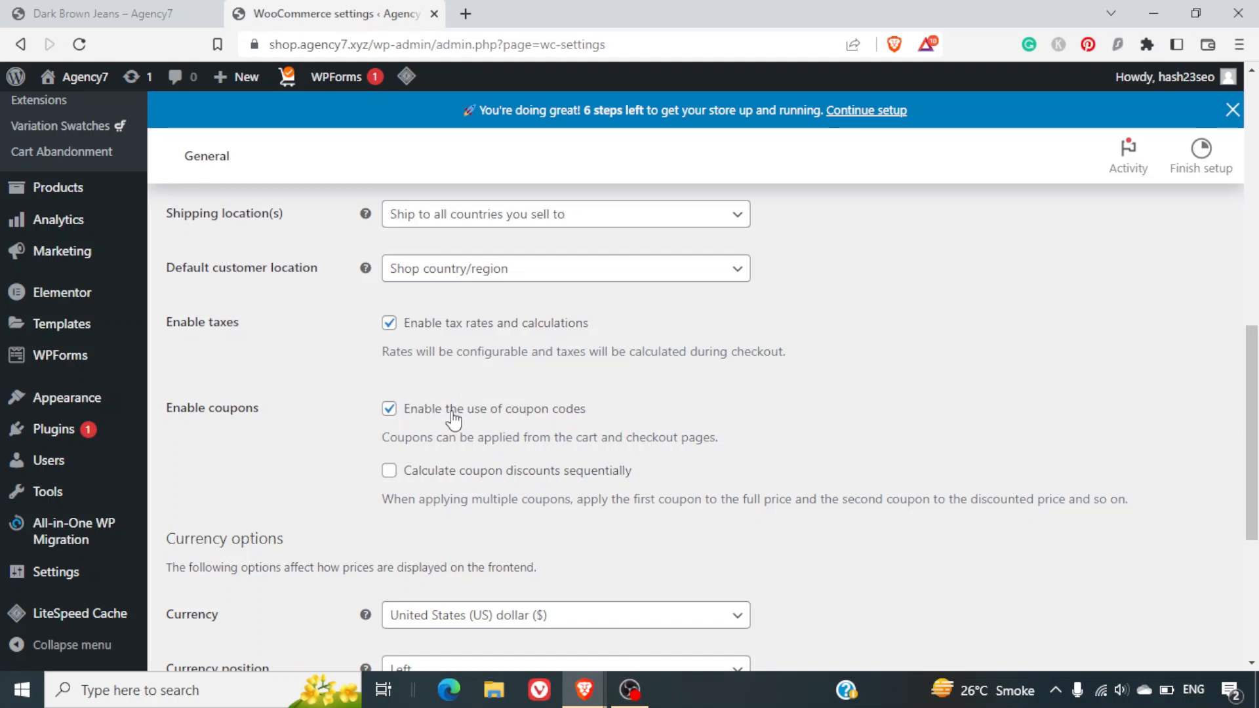
click(392, 411)
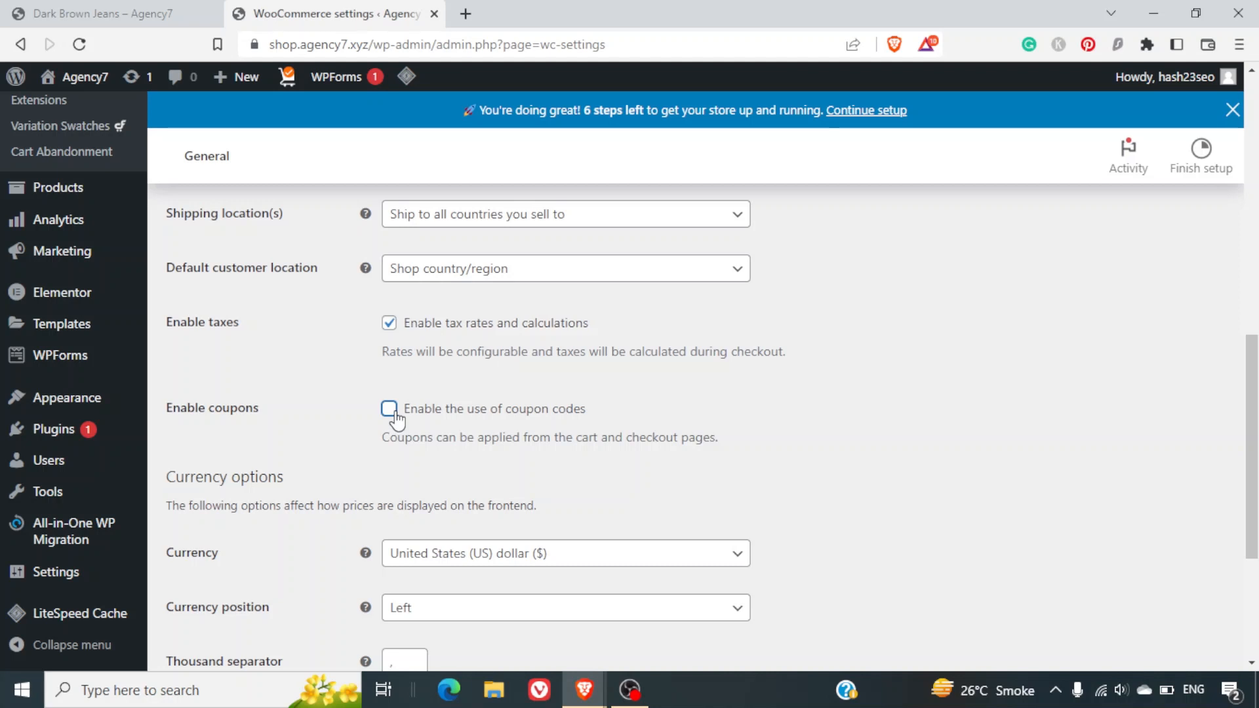
click(392, 413)
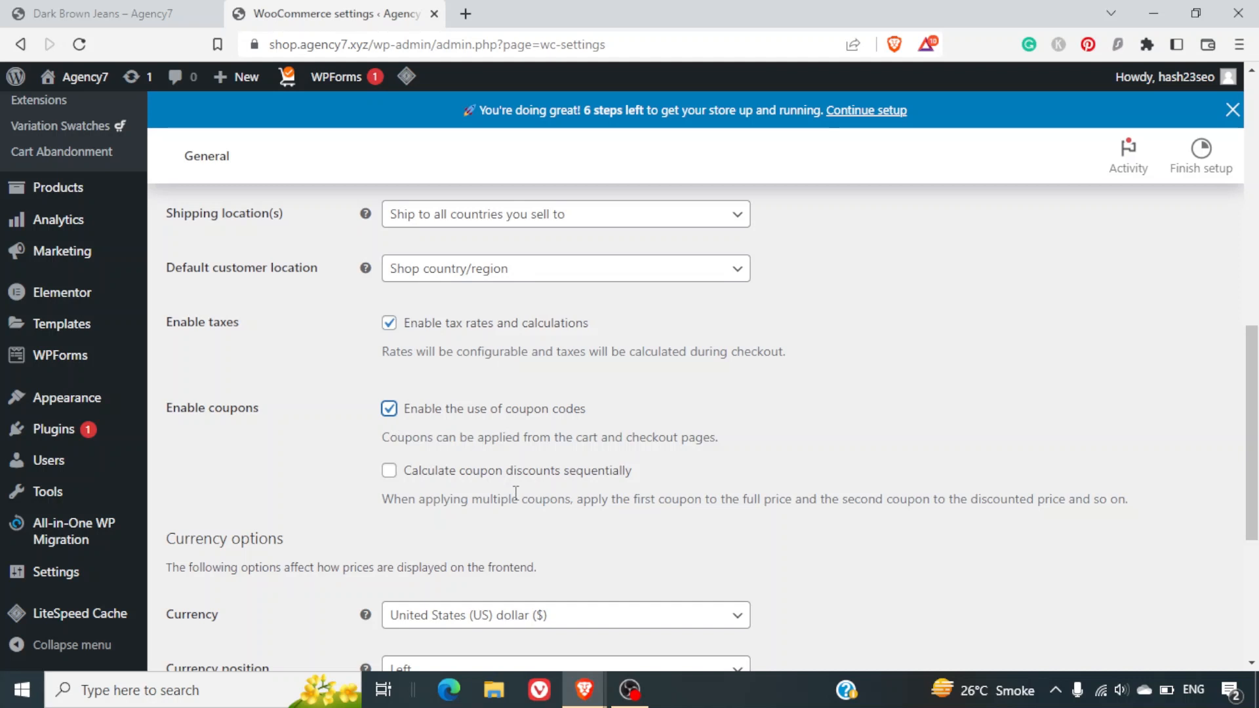
scroll(516, 491, down, 4)
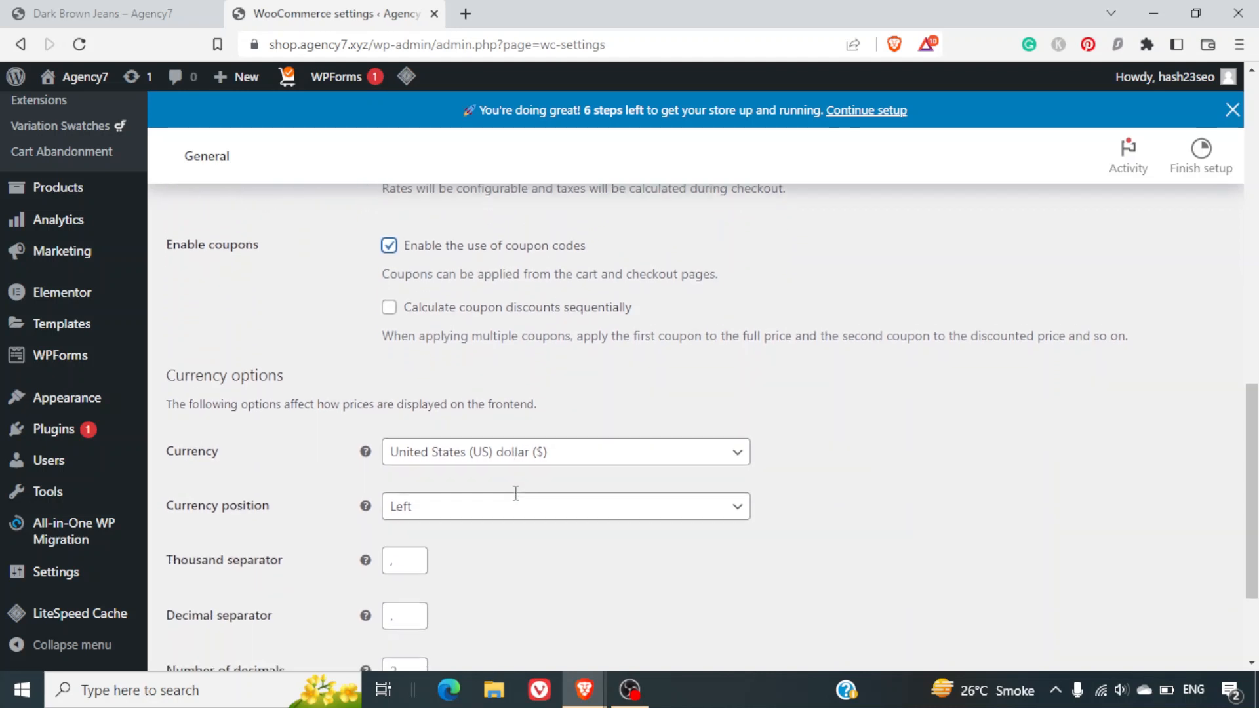
Search the Currency list for 'aus', 'cana' and 'indi', then close it keeping United States (US) dollar ($).
click(436, 382)
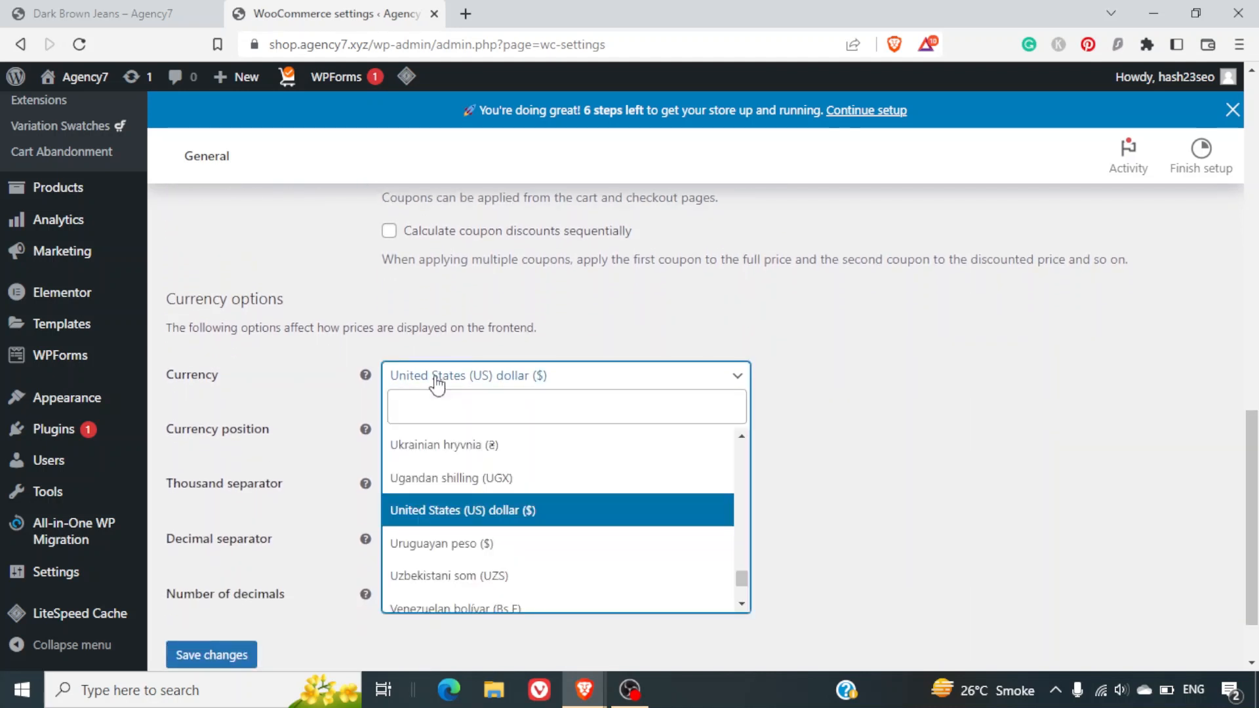
click(436, 384)
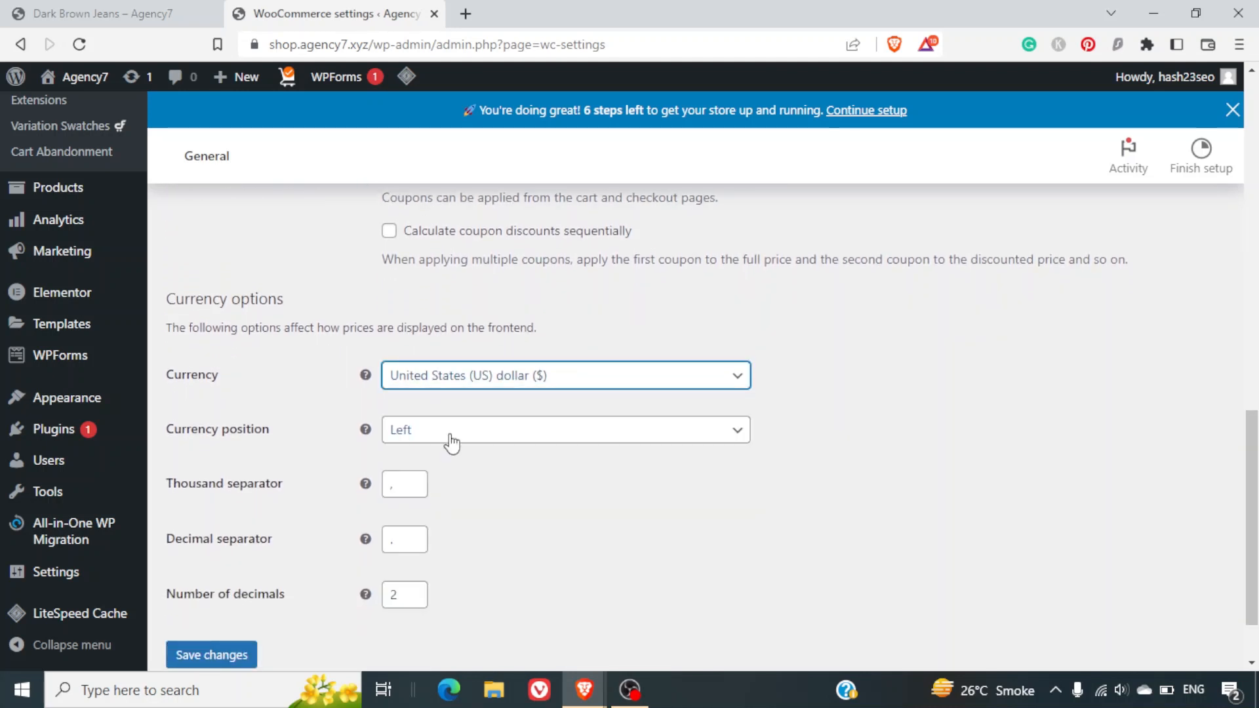
click(474, 387)
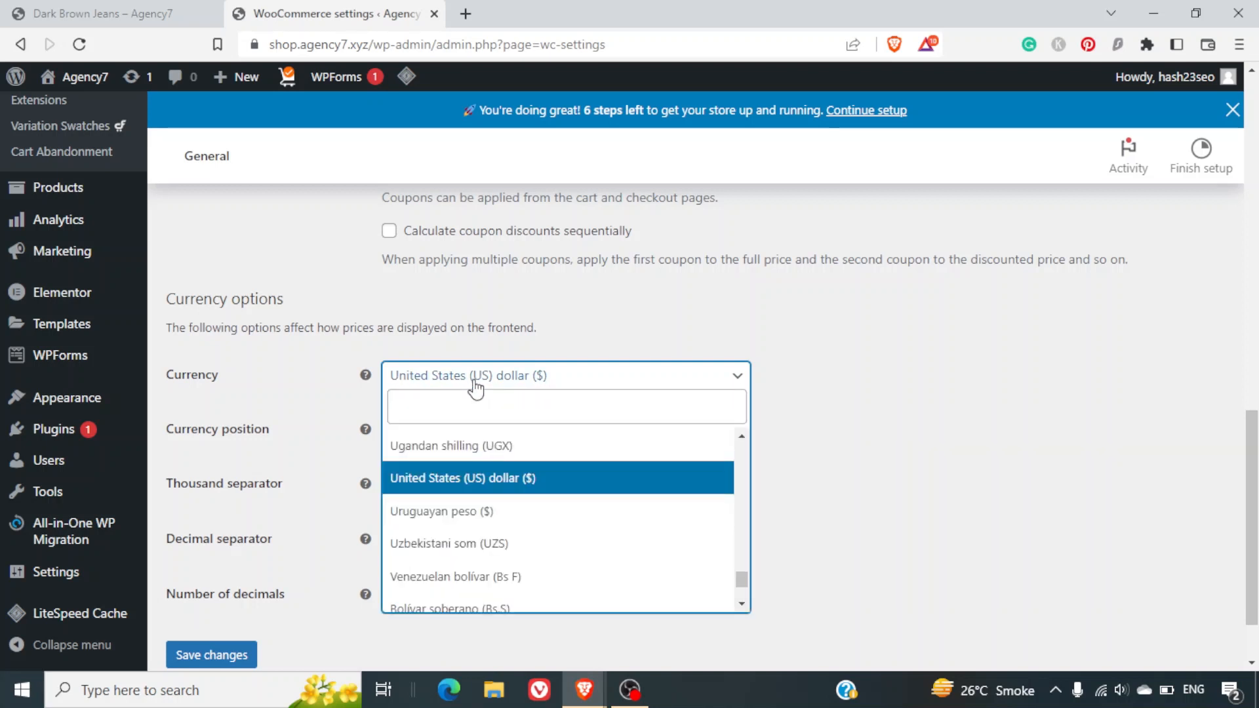
click(485, 405)
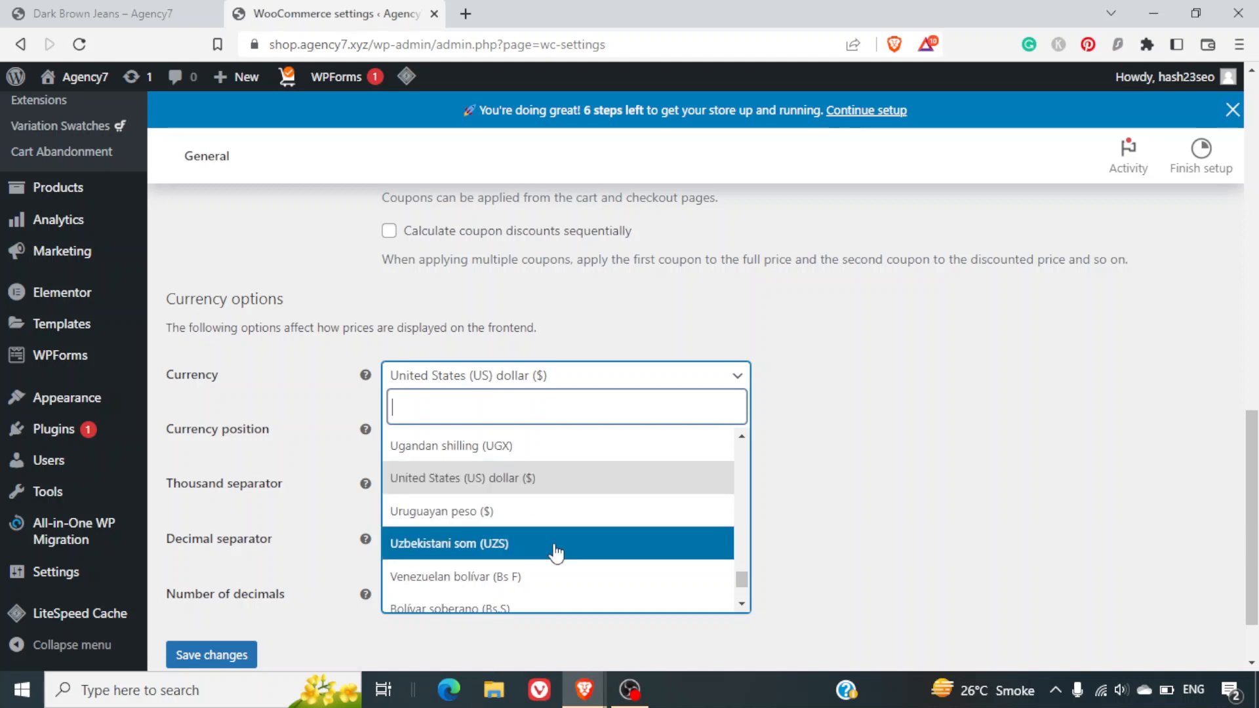
scroll(554, 553, down, 3)
scroll(554, 553, up, 10)
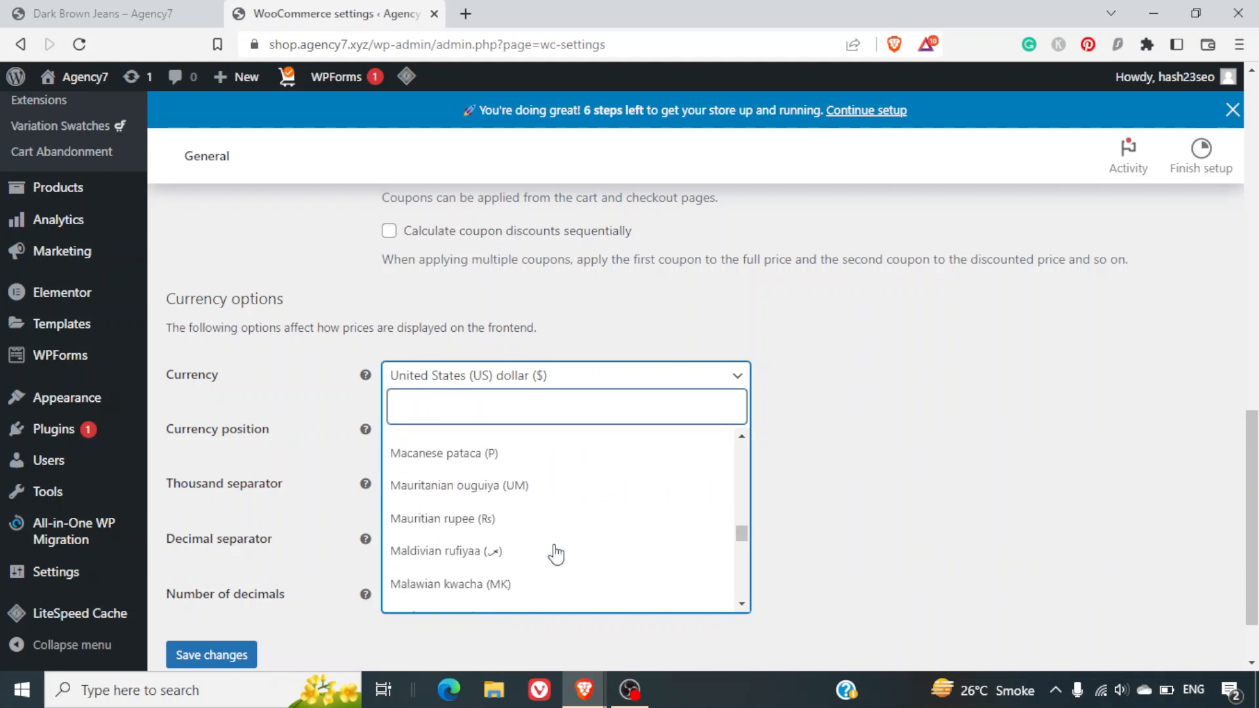
text(aus)
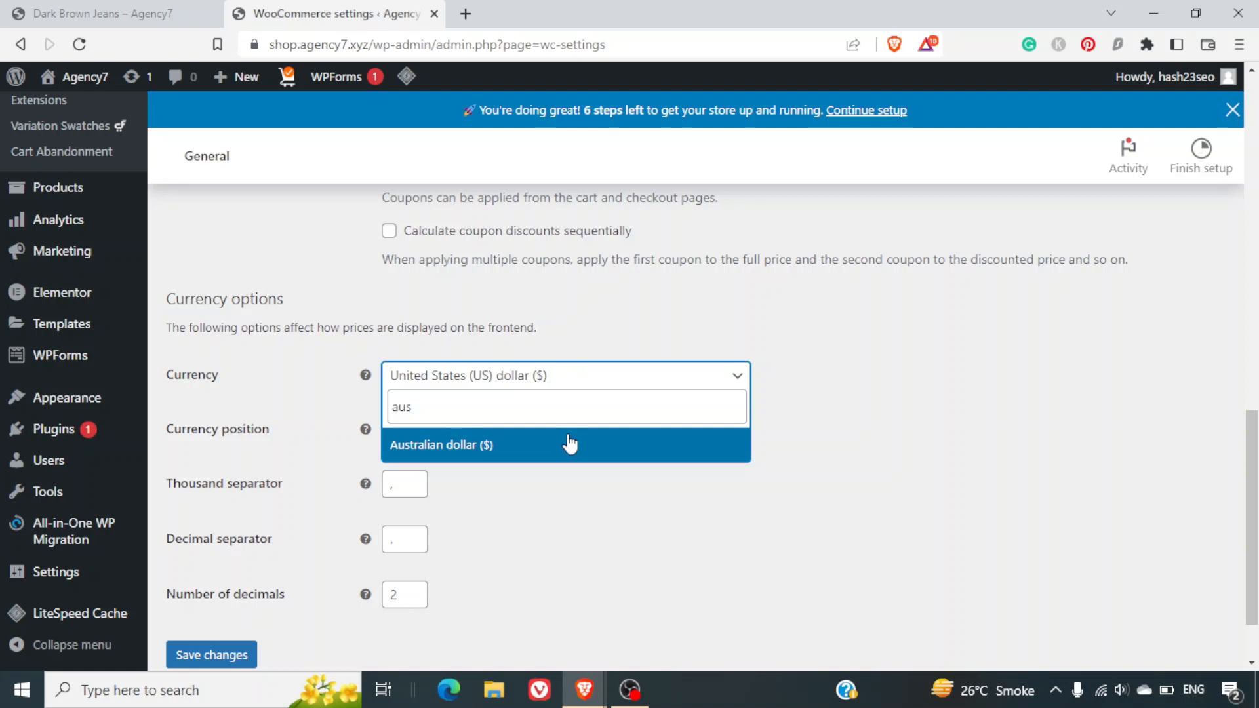
key(ctrl+a)
text(cana)
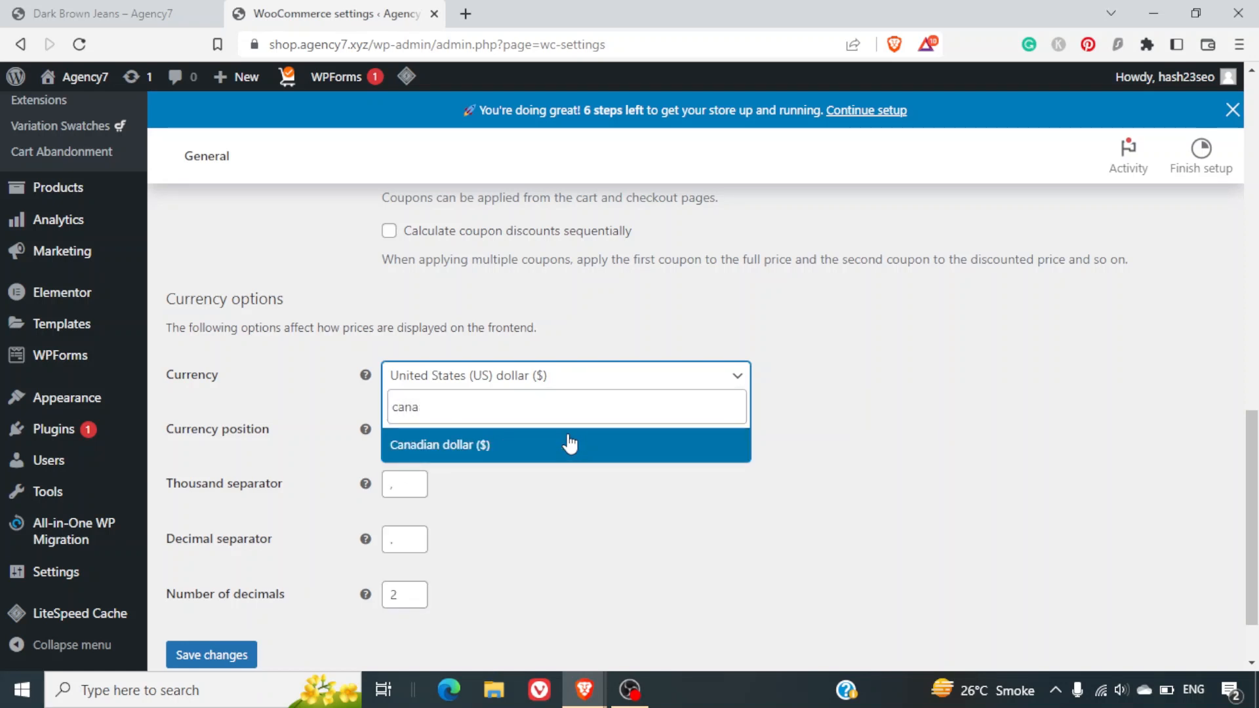
key(ctrl+a)
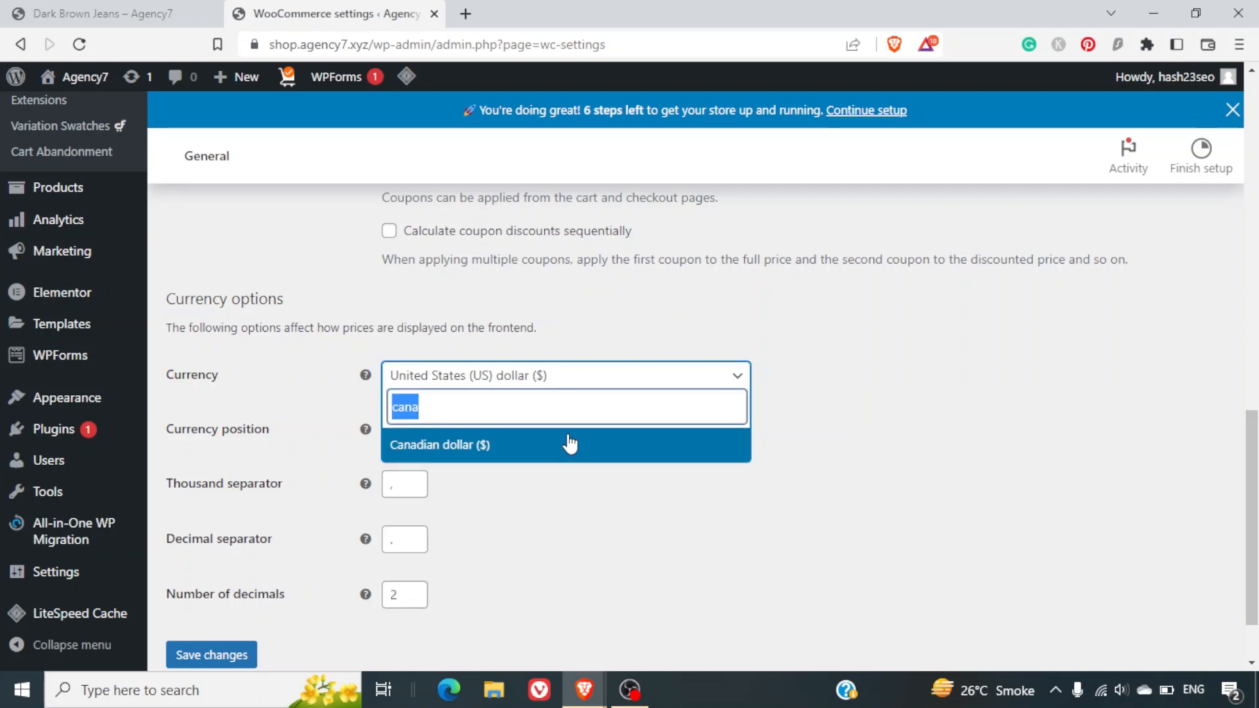
key(BackSpace)
text(indi)
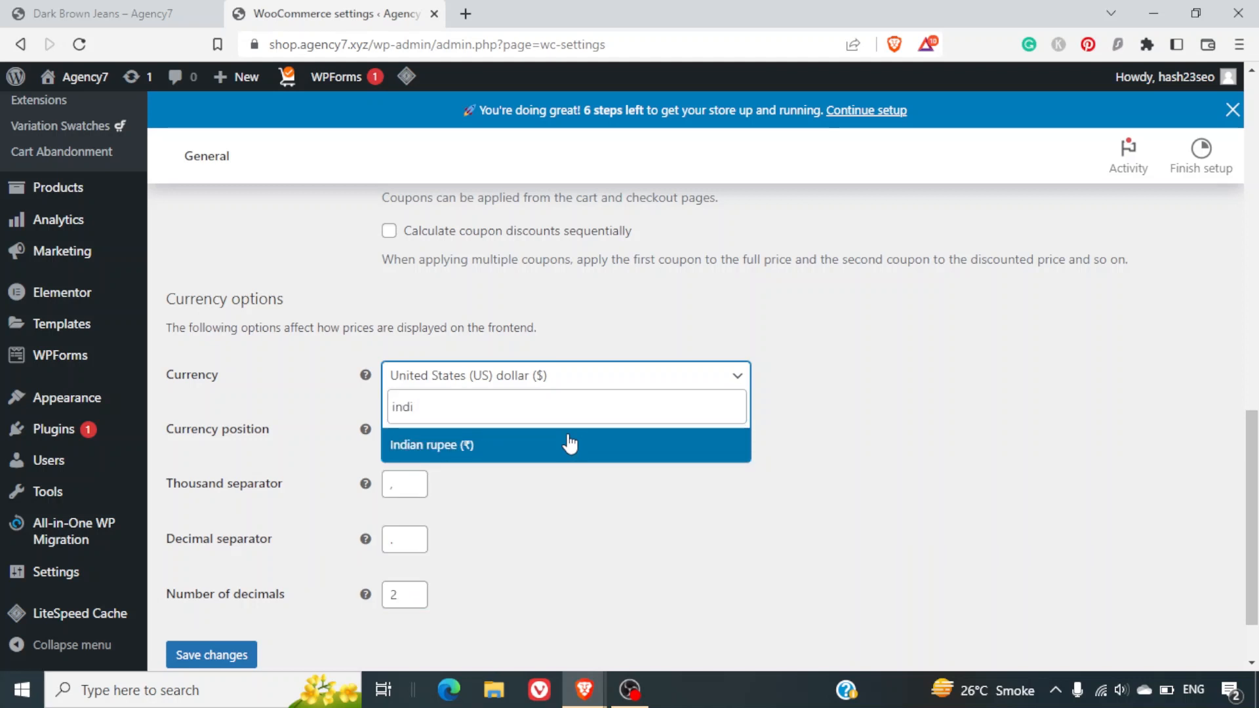
key(BackSpace)
key(BackSpace)
key(BackSpace)
key(BackSpace)
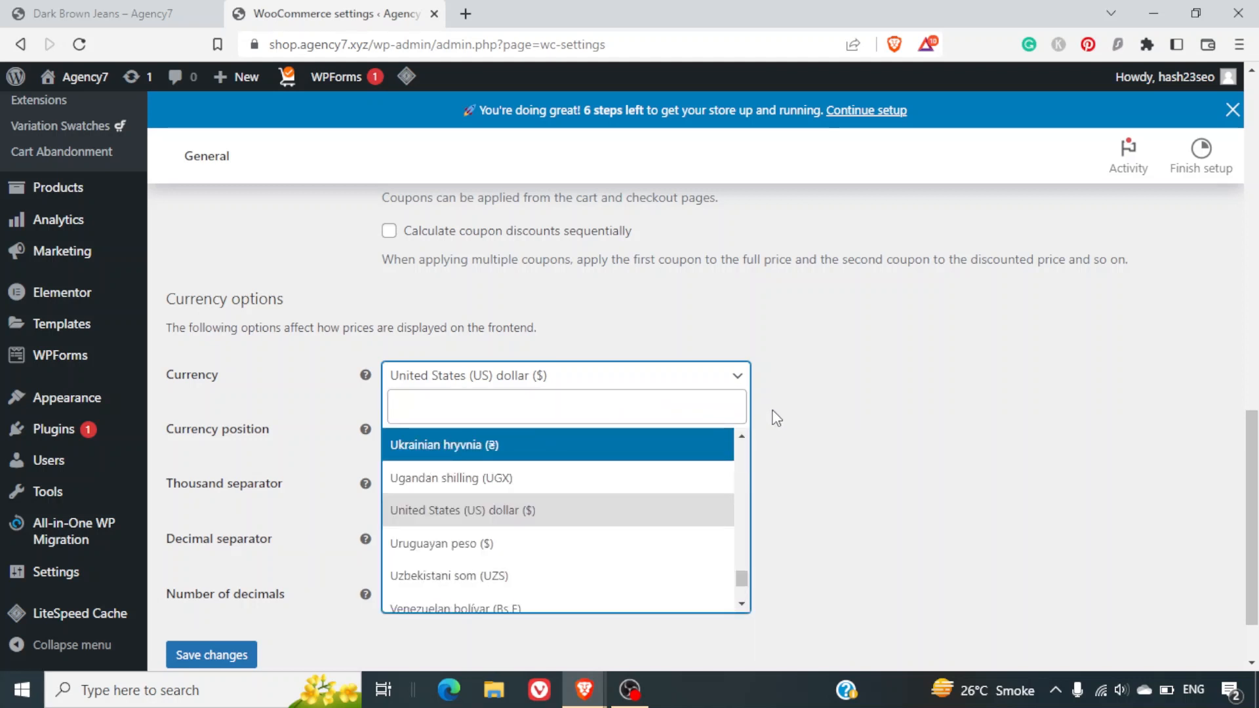
click(828, 429)
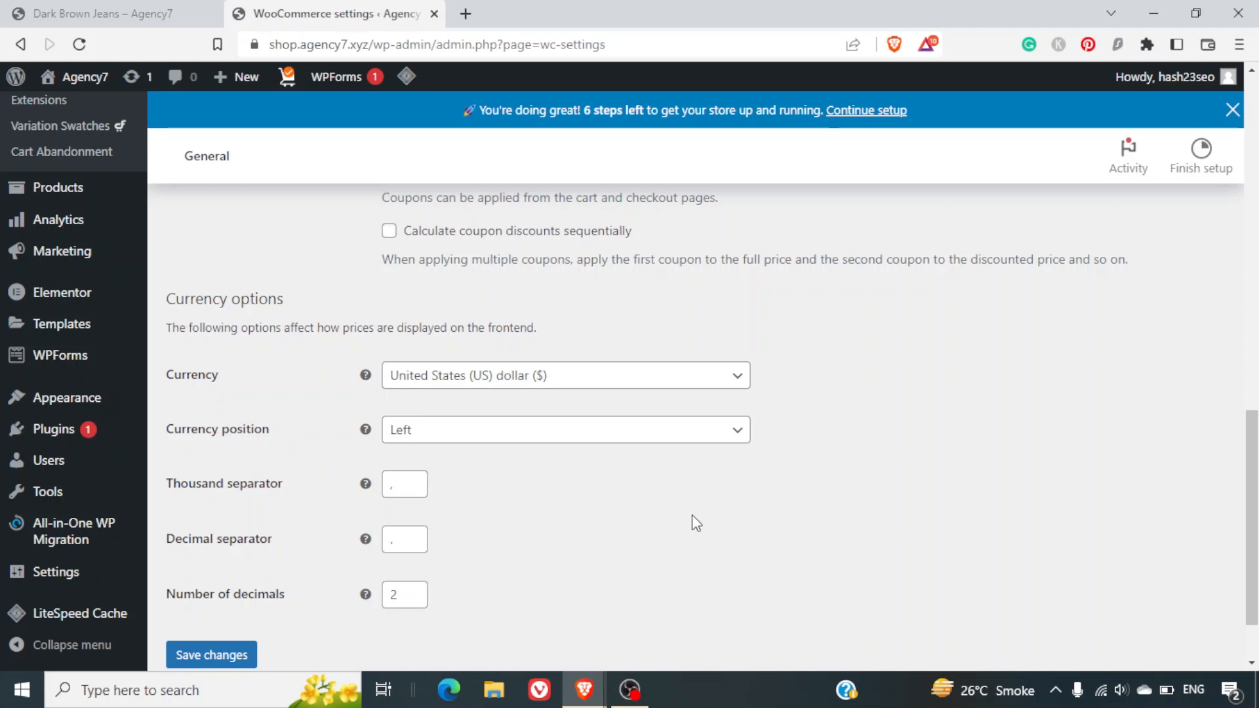
Save the WooCommerce General settings again.
scroll(691, 514, down, 2)
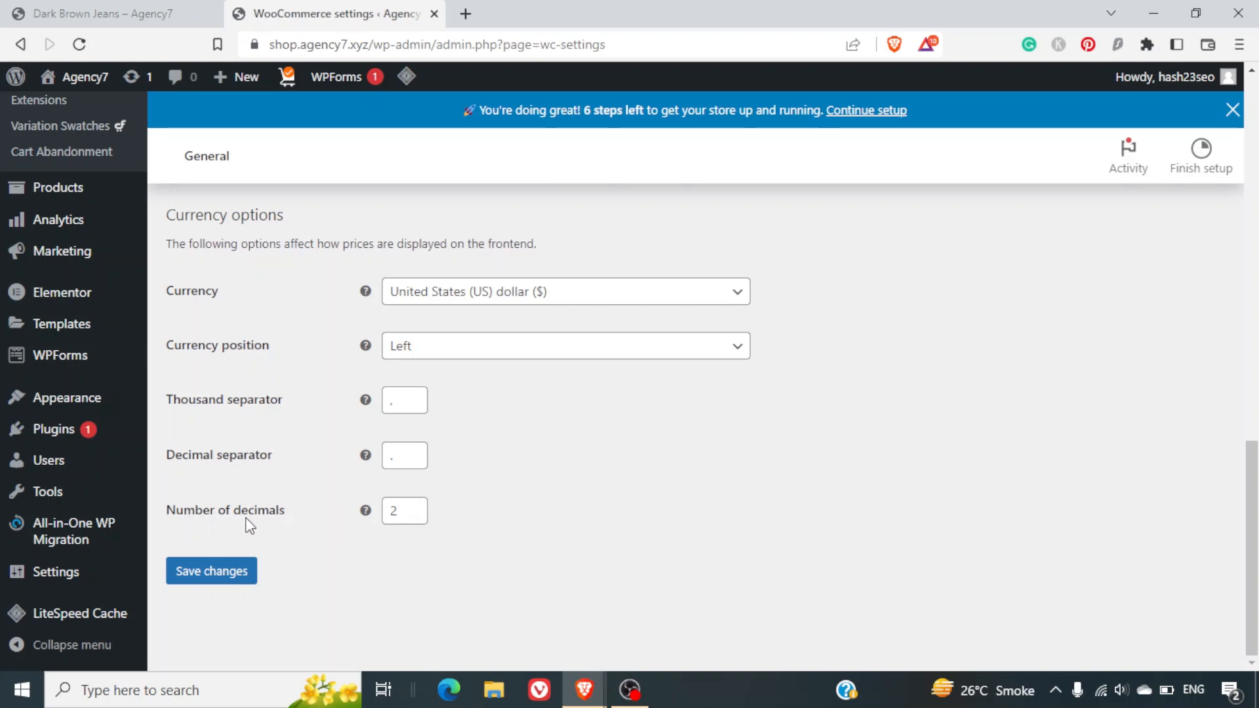
scroll(507, 459, up, 8)
scroll(507, 458, up, 3)
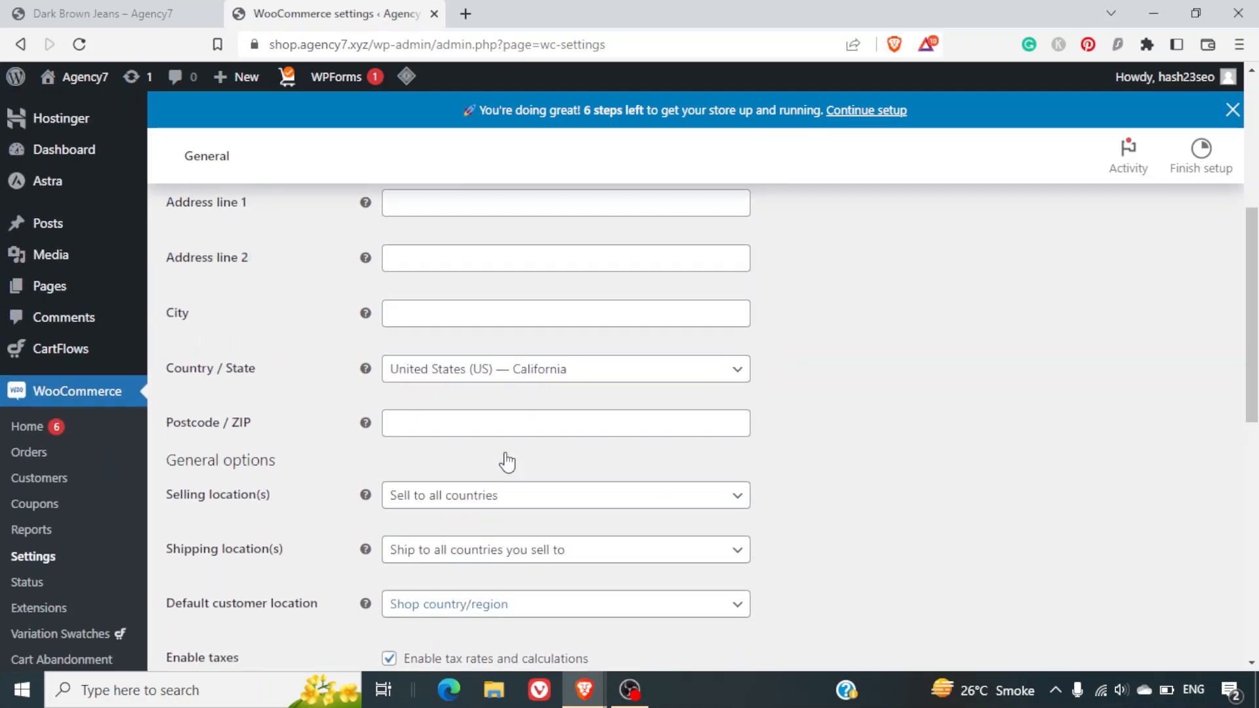
scroll(505, 458, down, 8)
scroll(506, 458, down, 3)
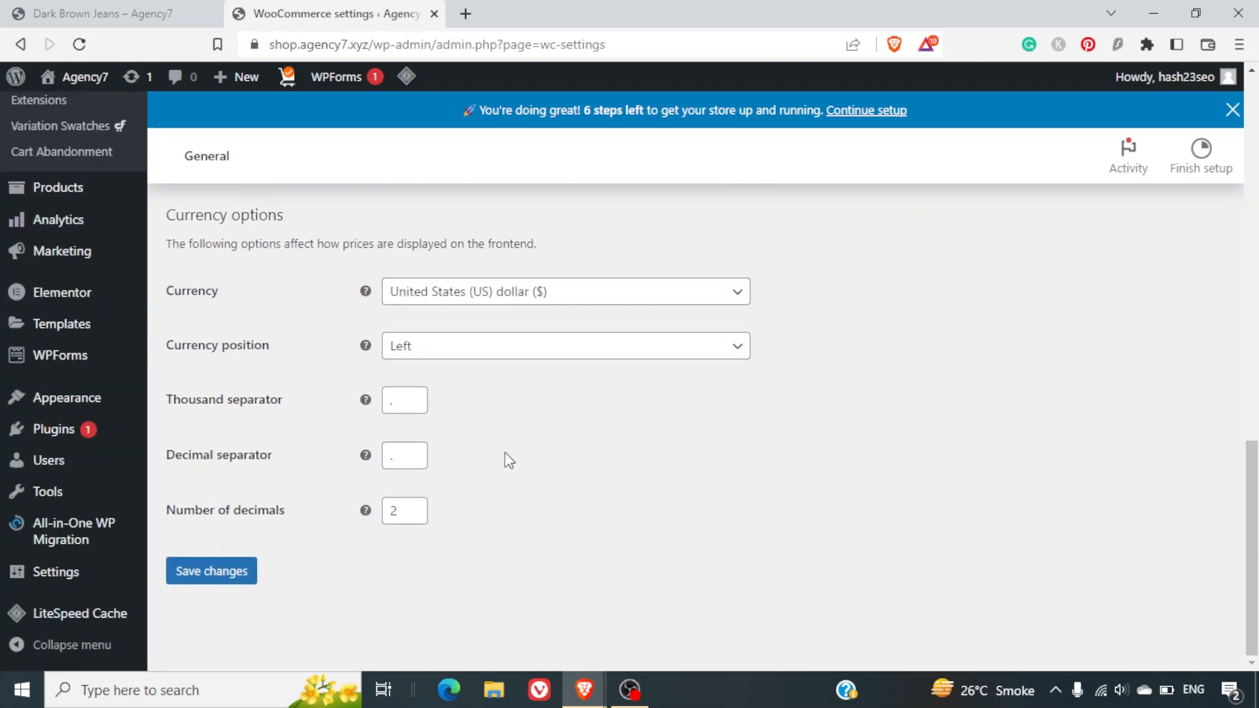
click(201, 588)
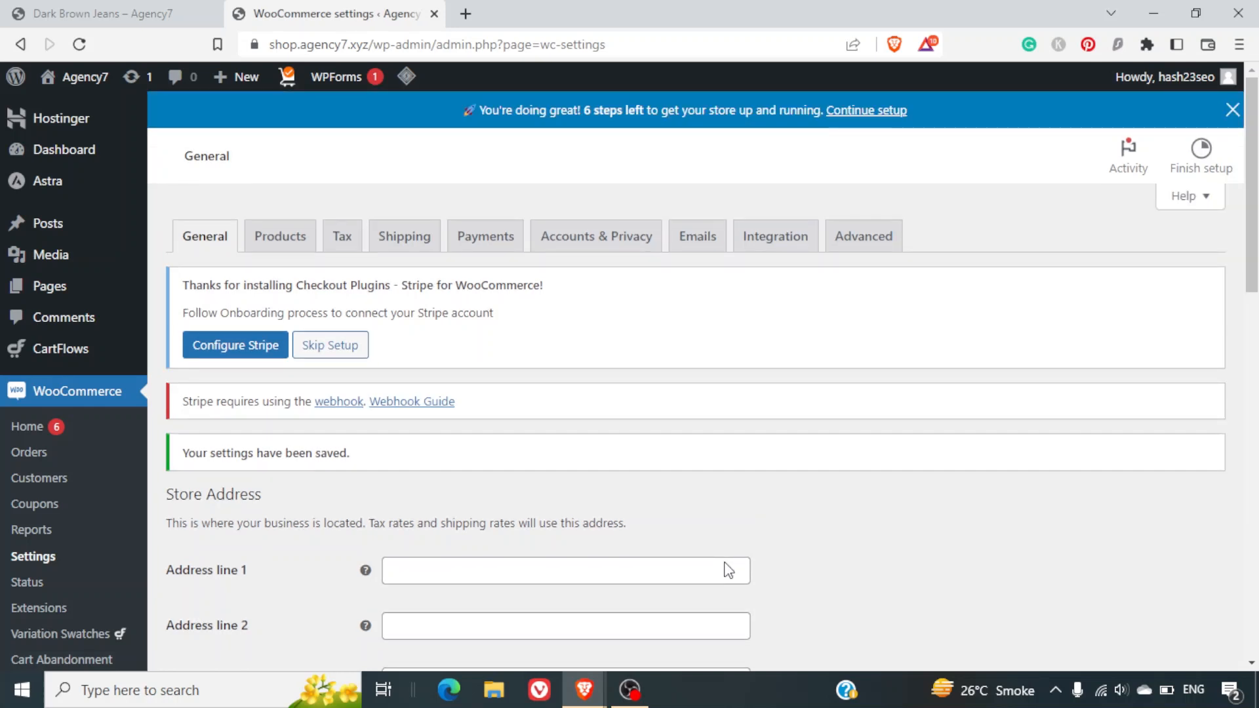
Keep Store as the shop page in Products settings, then return to the Dark Brown Jeans tab.
click(291, 235)
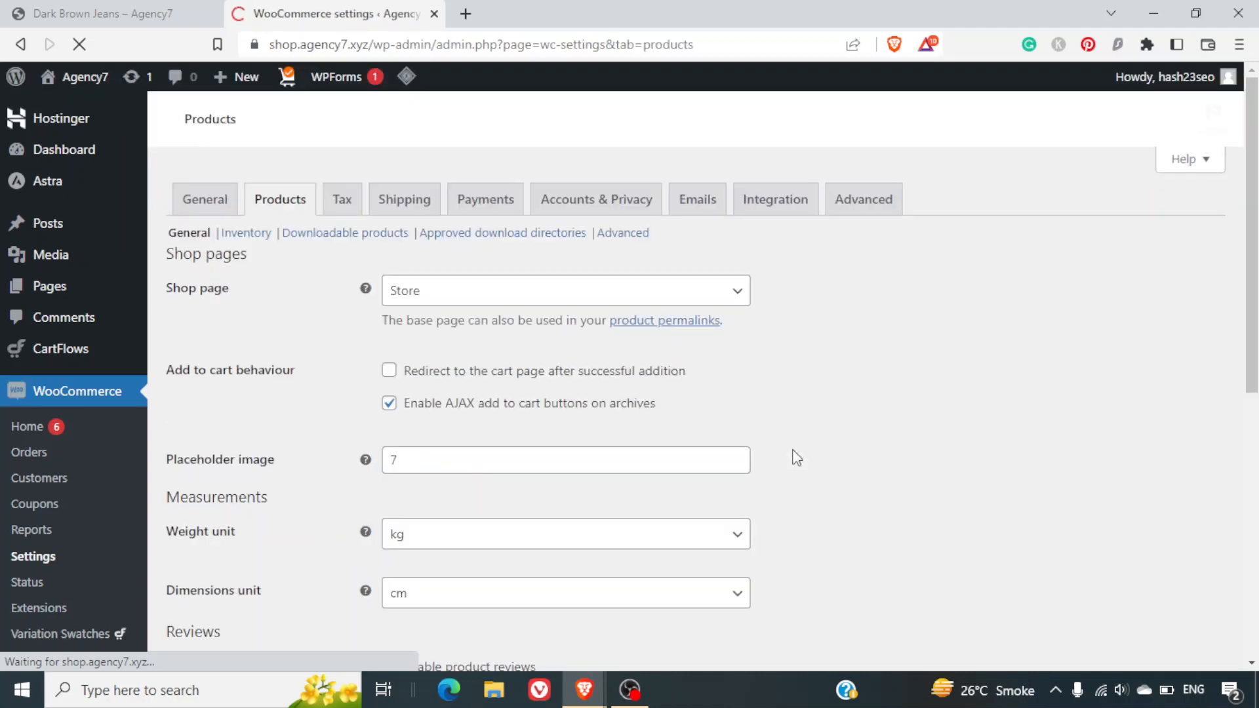
scroll(796, 457, down, 3)
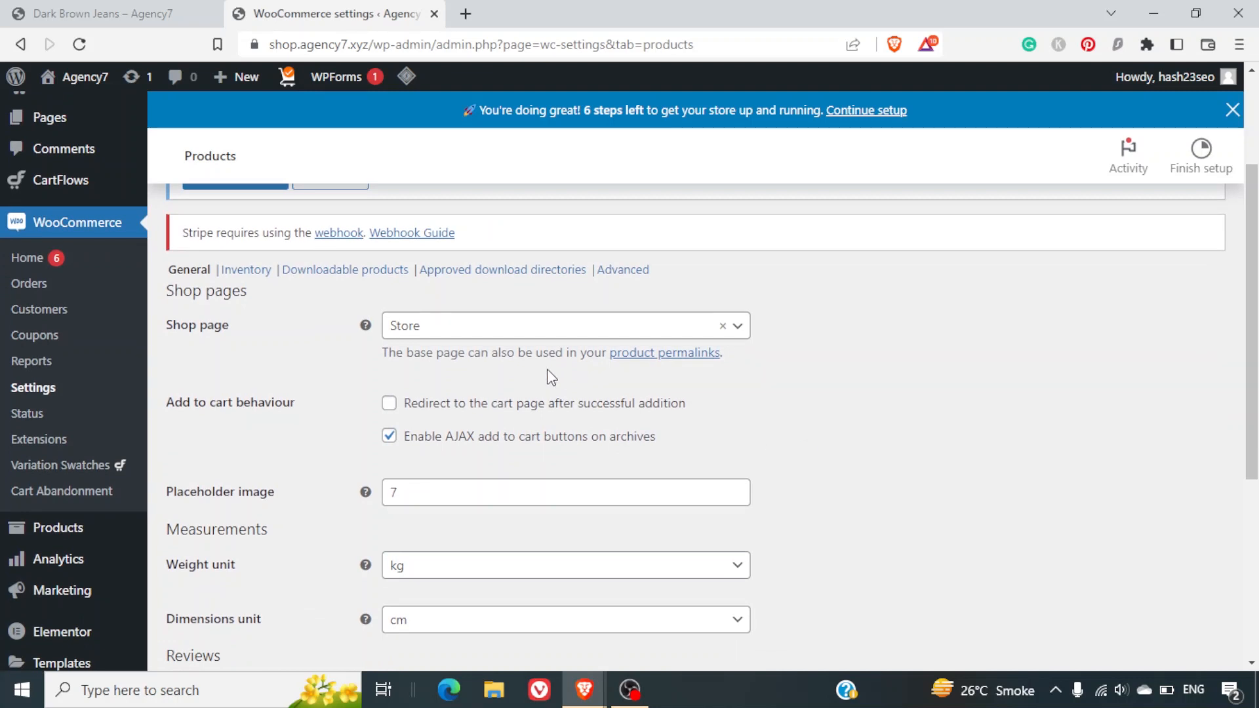
click(469, 326)
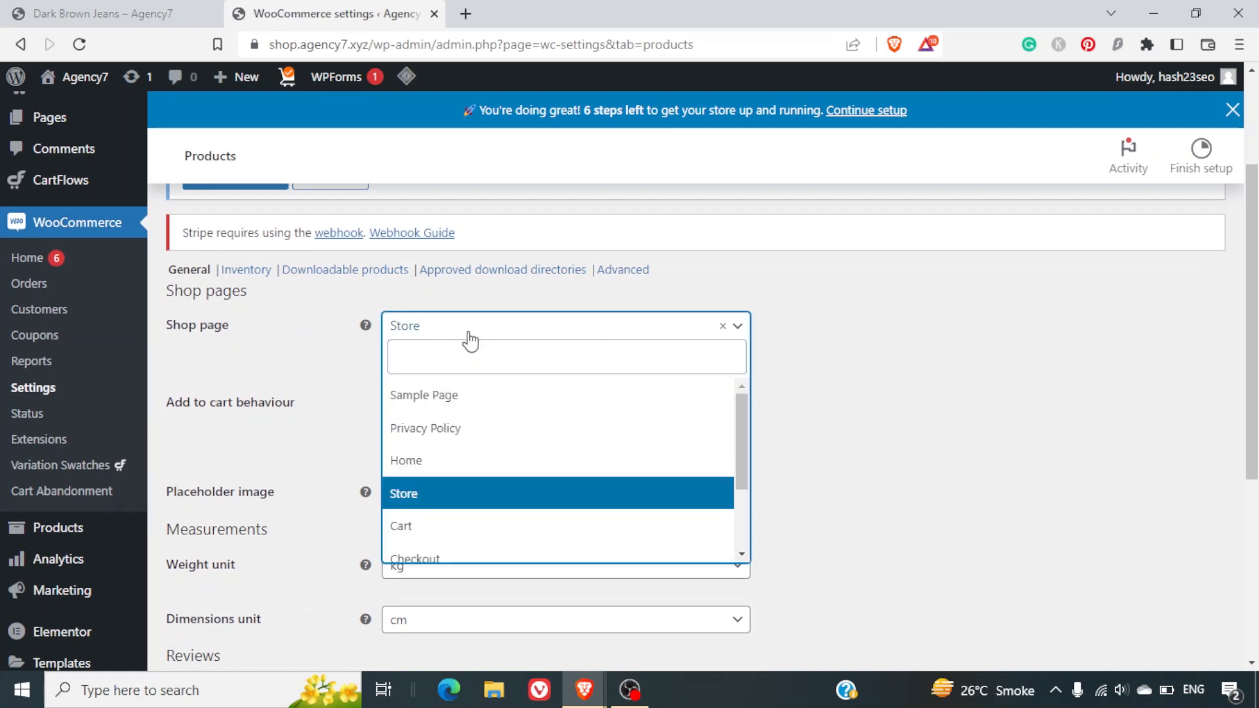
click(468, 333)
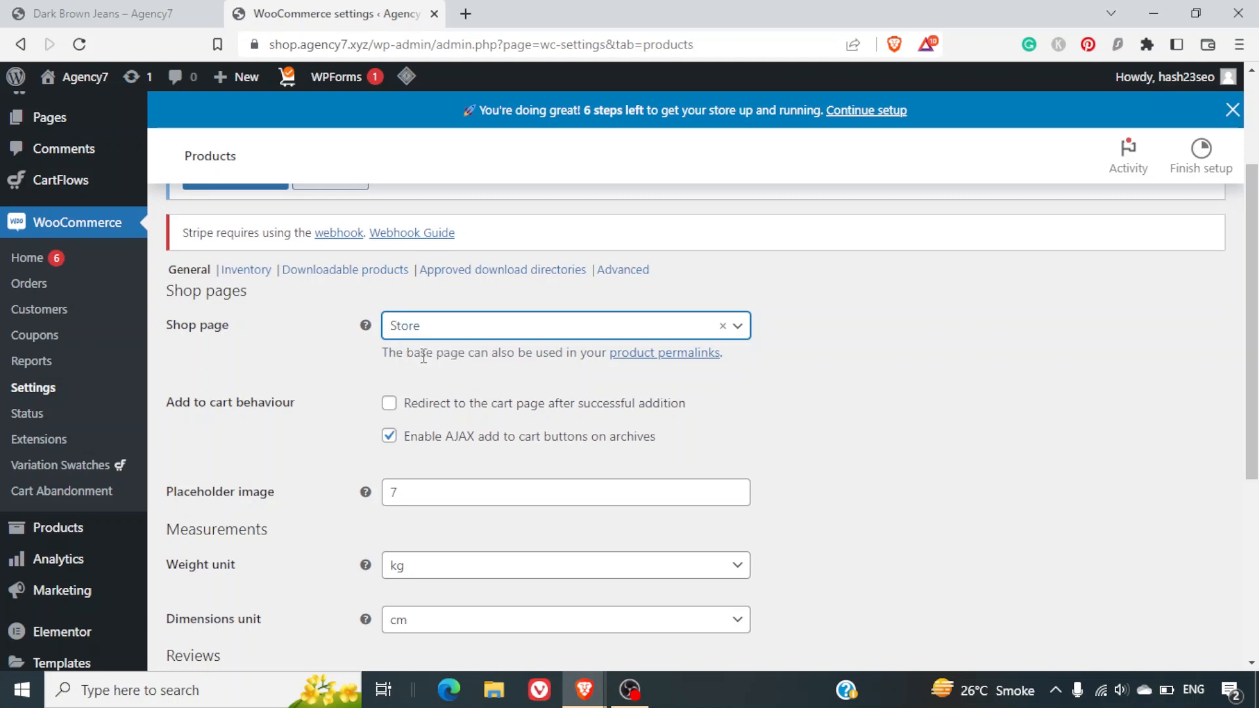
click(114, 8)
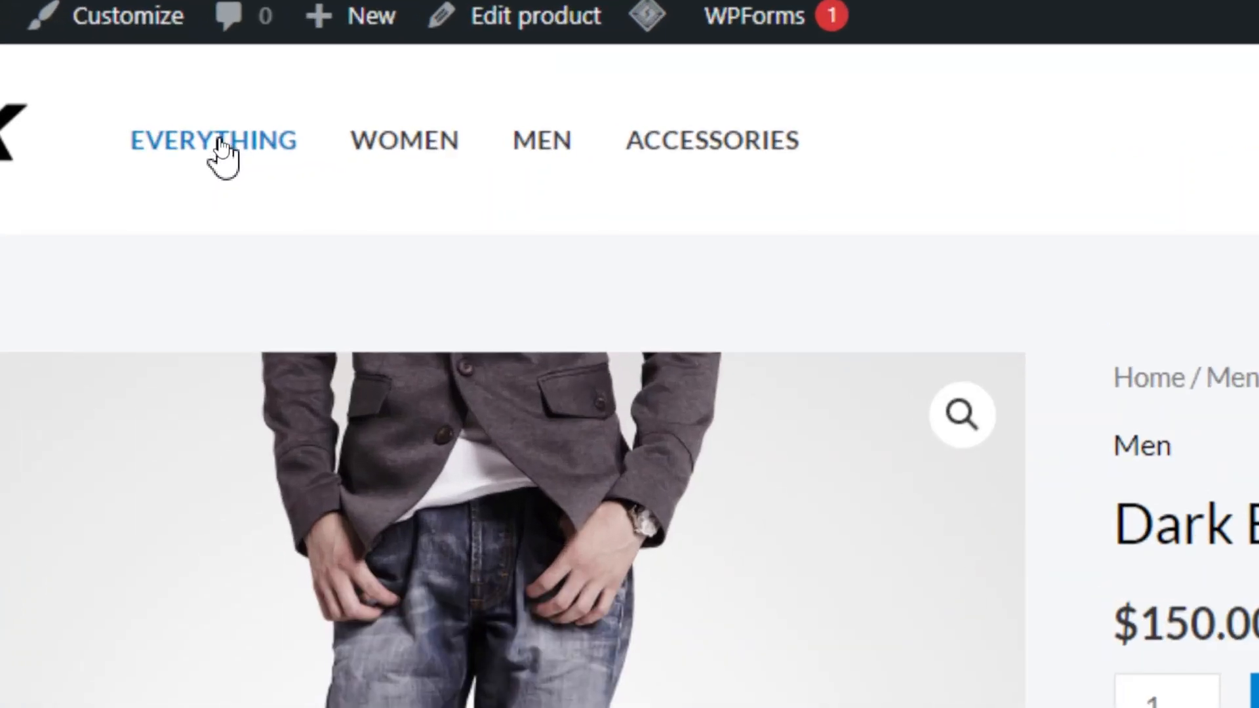
Browse the Store page's 31 products and lower the maximum price filter to $220.
click(220, 145)
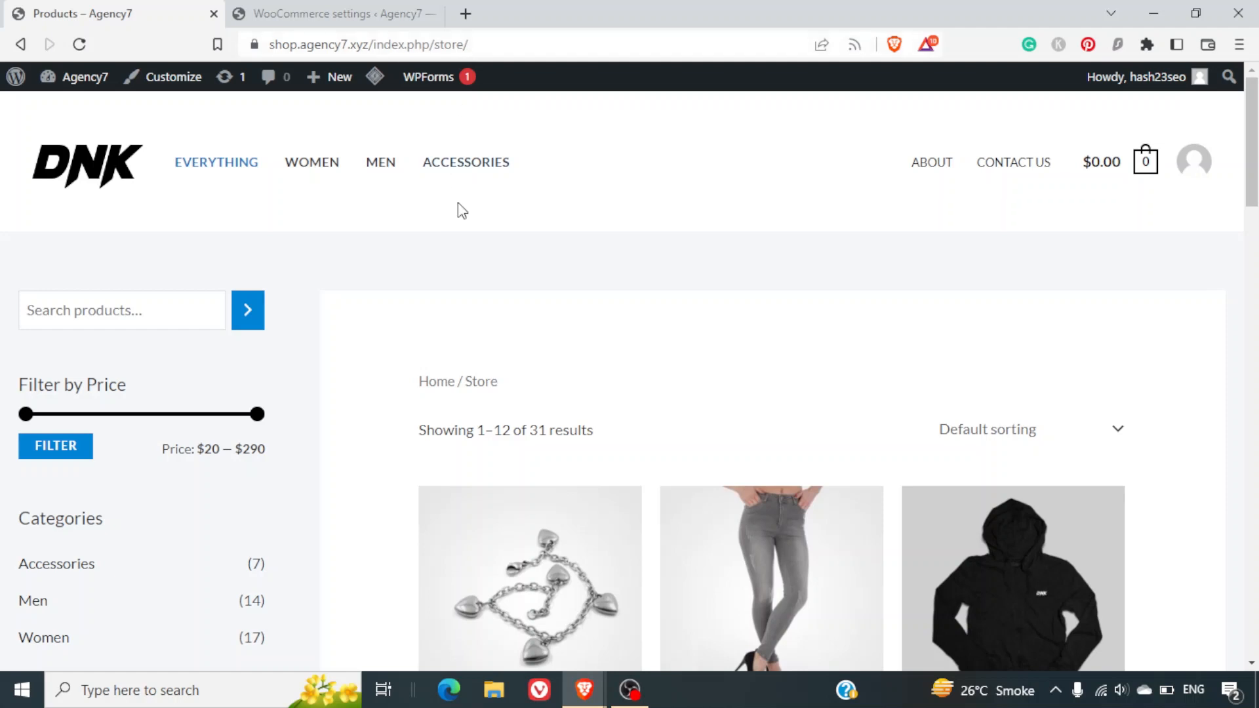
scroll(523, 300, down, 5)
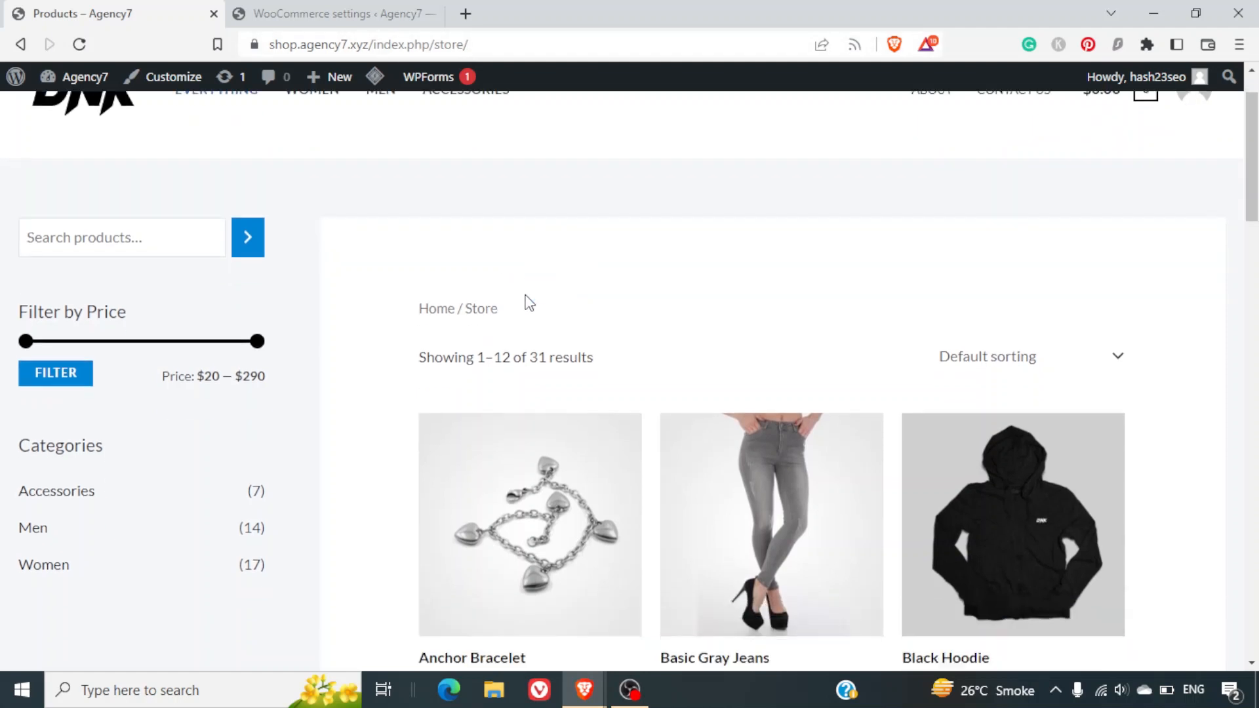
scroll(528, 301, down, 12)
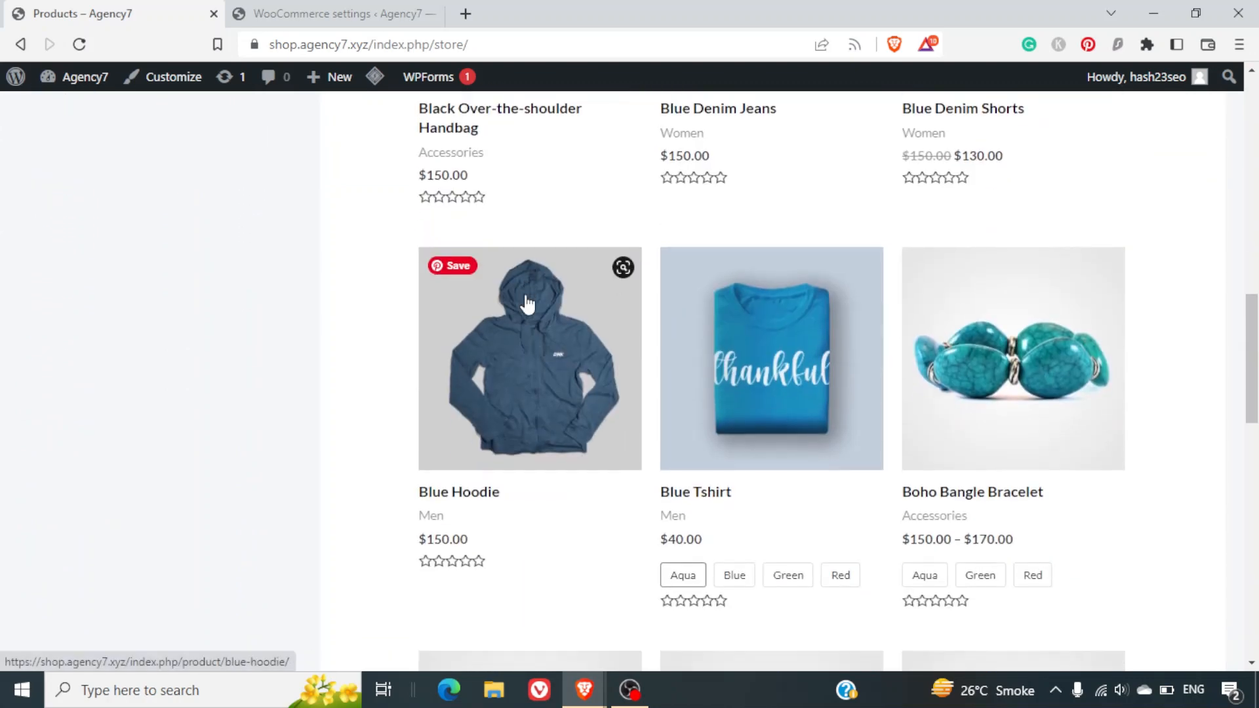
scroll(528, 303, down, 9)
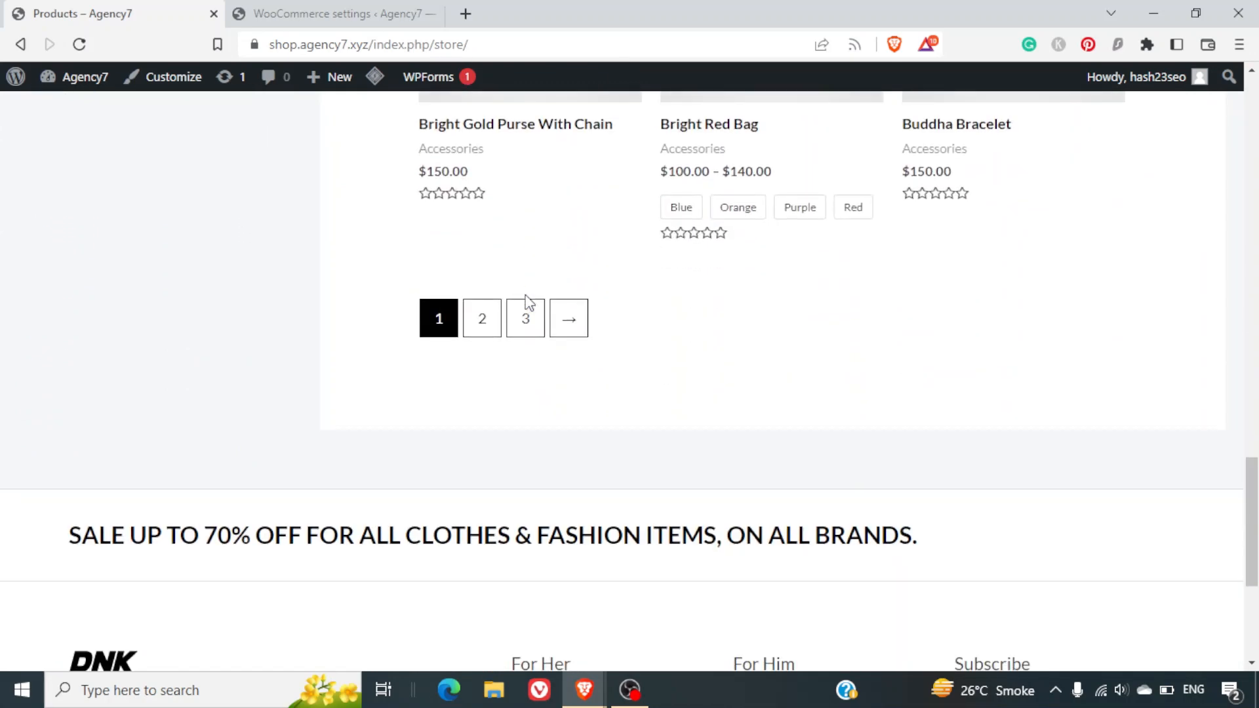
scroll(529, 302, up, 20)
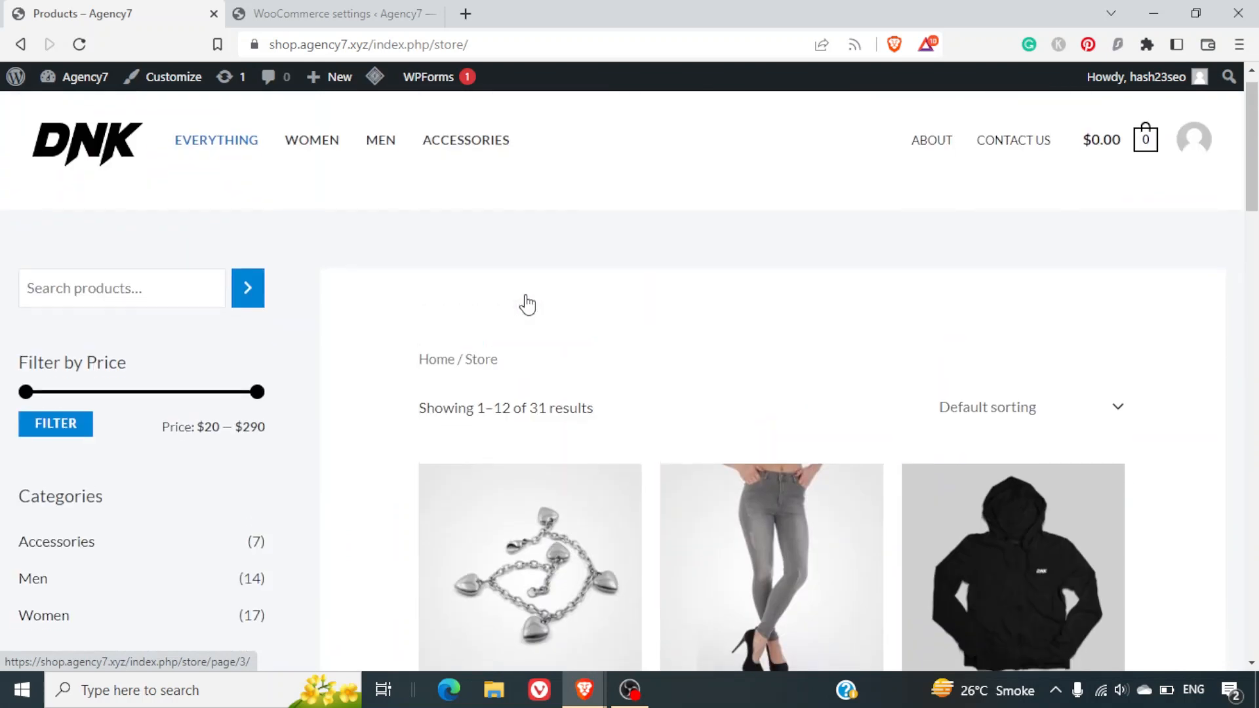
scroll(527, 305, down, 3)
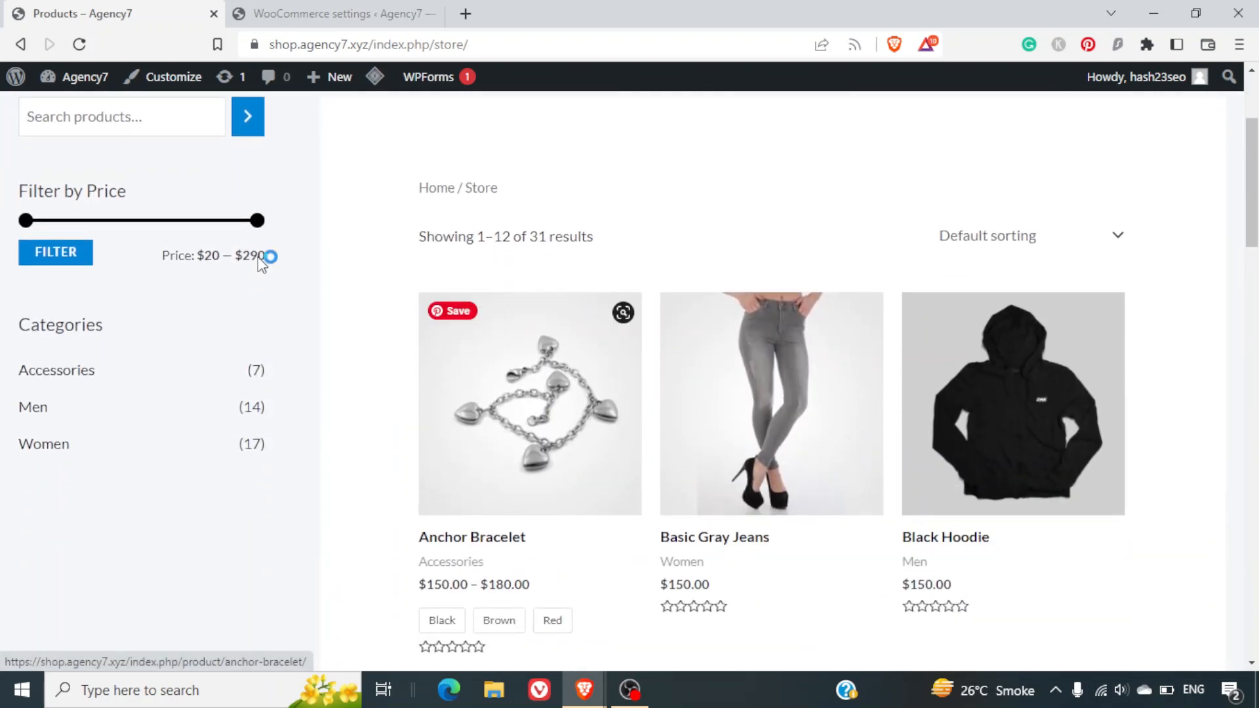
drag(255, 230, 197, 231)
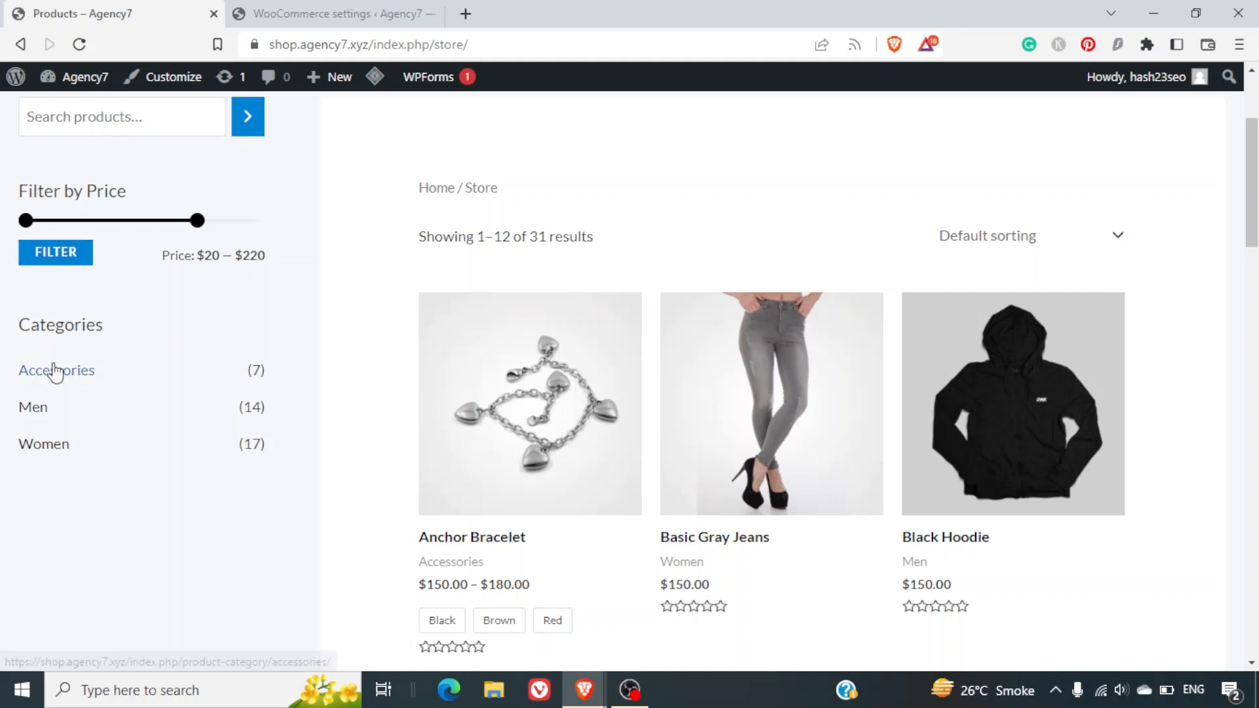
scroll(111, 474, up, 3)
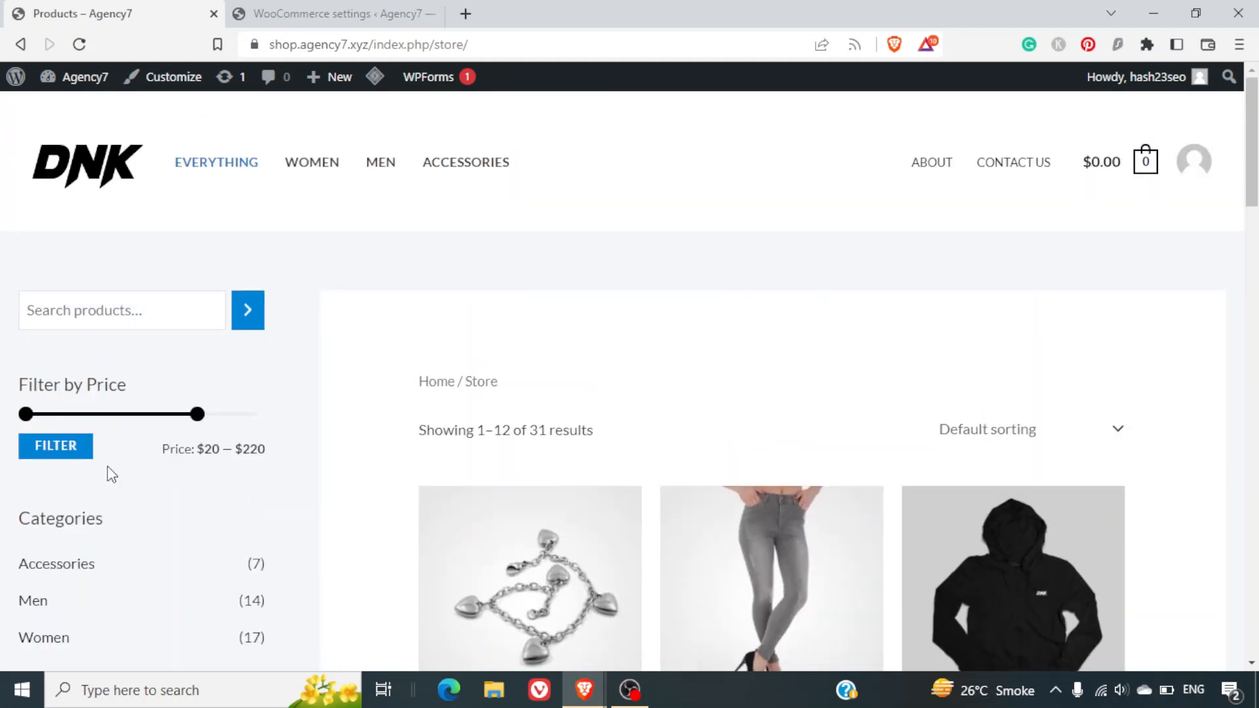
scroll(111, 474, down, 3)
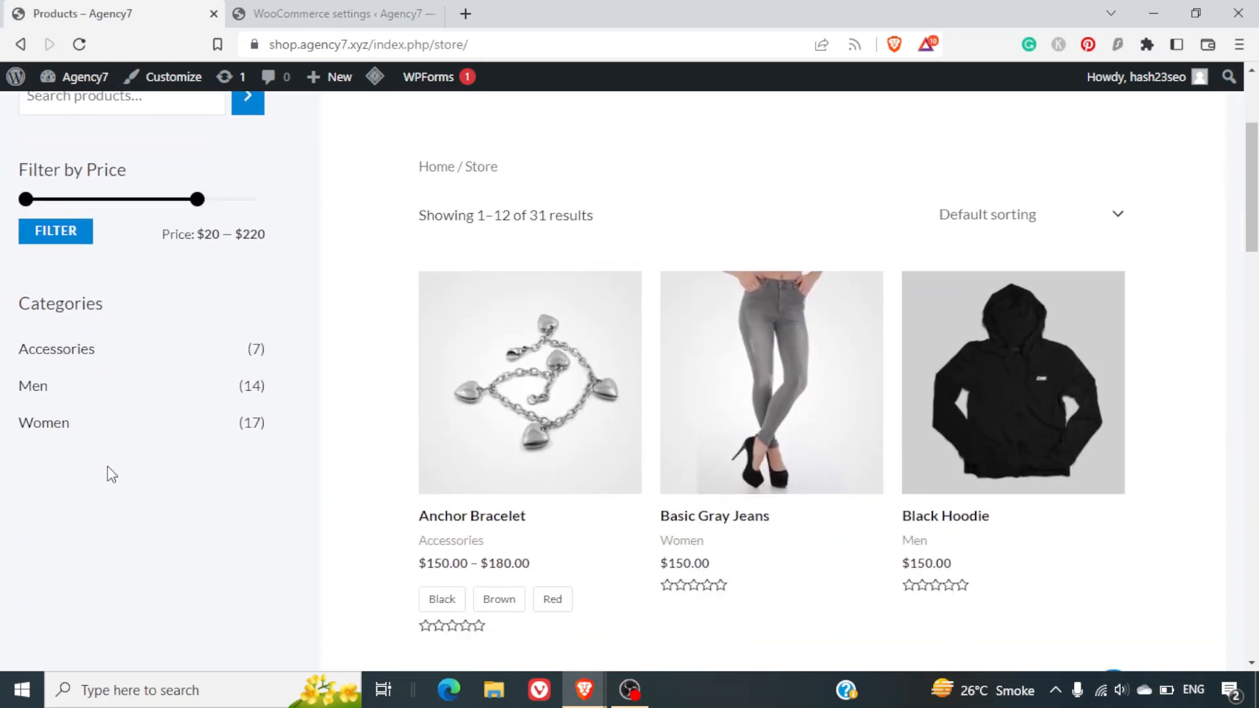
scroll(111, 474, down, 1)
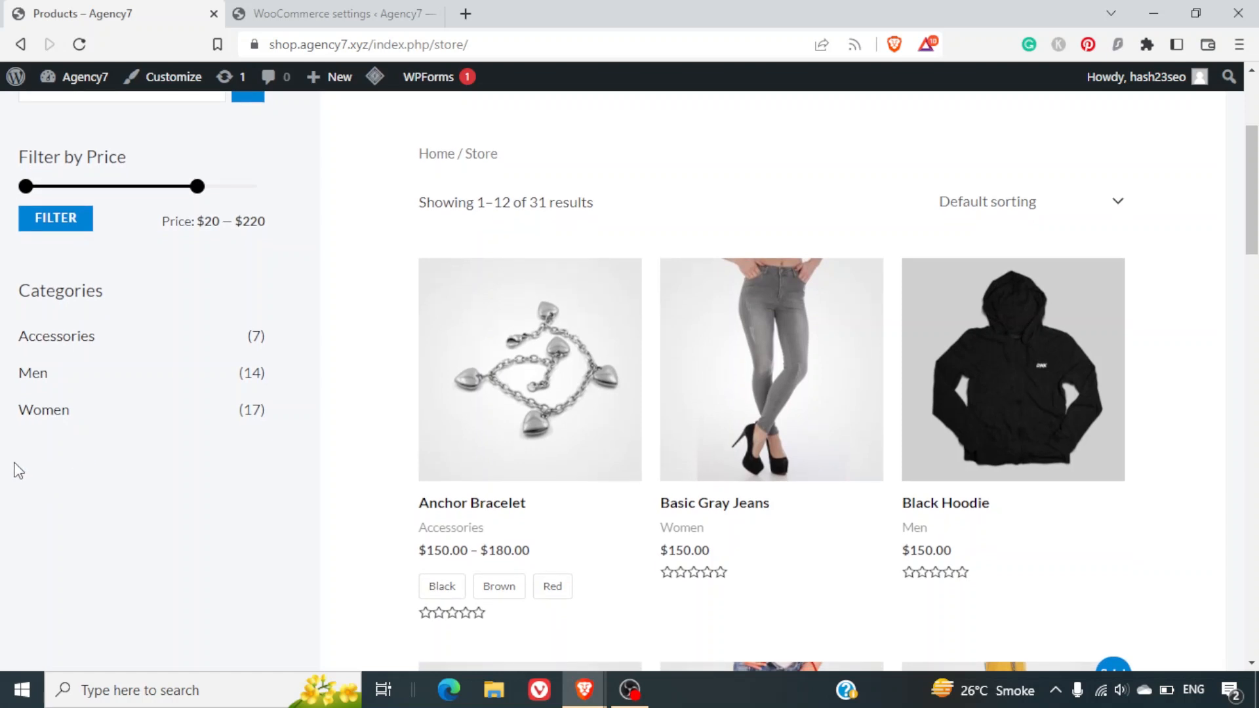
Circle the categories area with a screen annotation, clear it, and return to WooCommerce settings.
key(ctrl+2)
mouse_move(7, 453)
mouse_down()
mouse_move(226, 443)
mouse_move(244, 540)
mouse_move(169, 653)
mouse_move(31, 633)
mouse_move(5, 490)
mouse_move(19, 472)
mouse_up()
key(Escape)
click(340, 10)
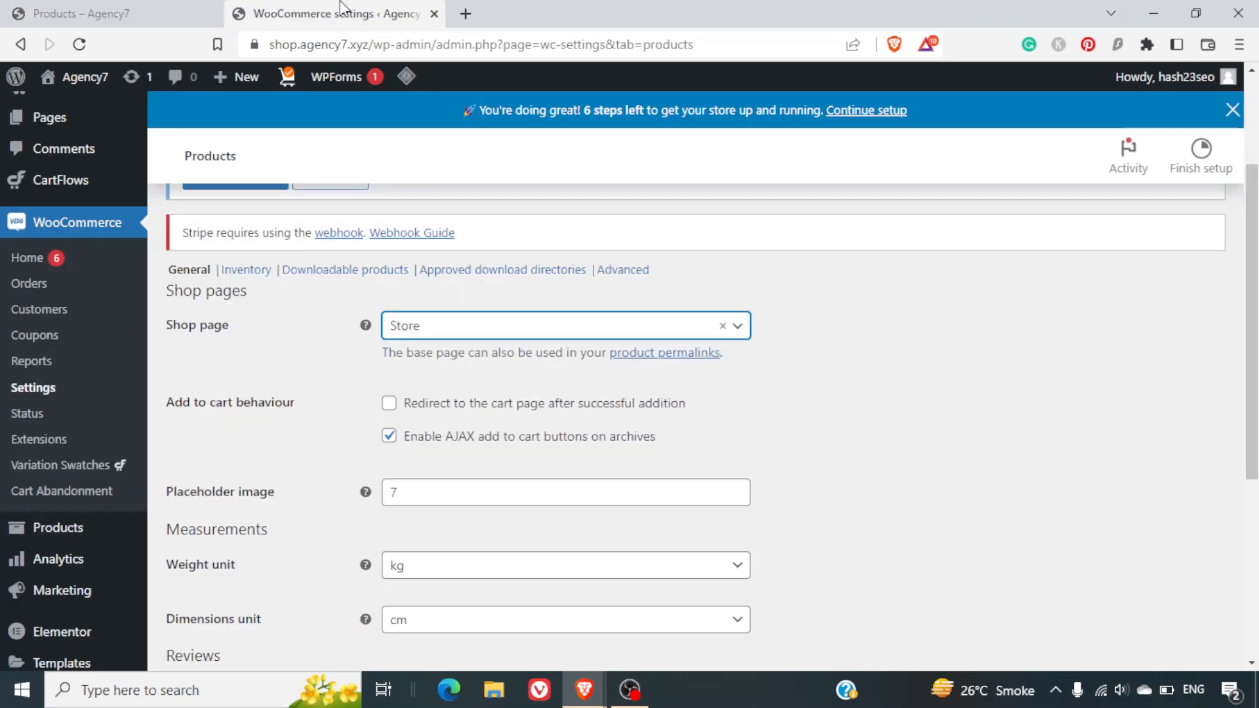
Toggle Enable product reviews off and back on, stay on the page, and save the Products settings.
scroll(824, 349, down, 1)
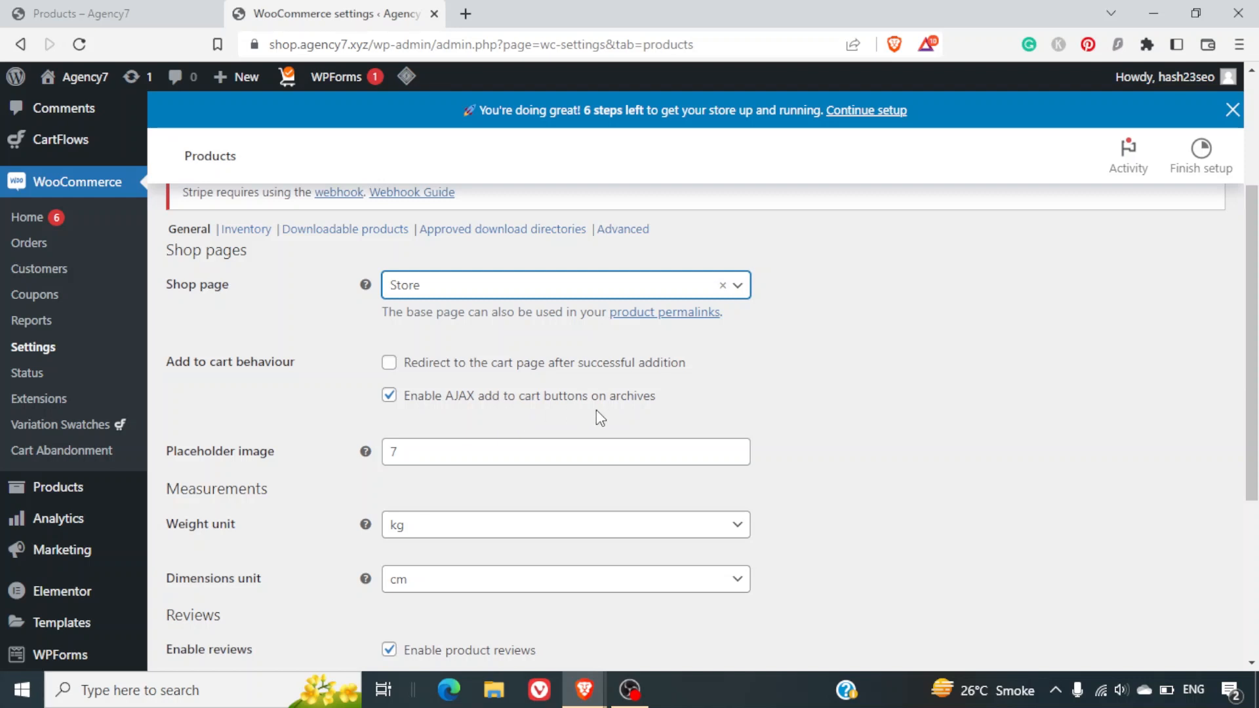
scroll(683, 415, down, 1)
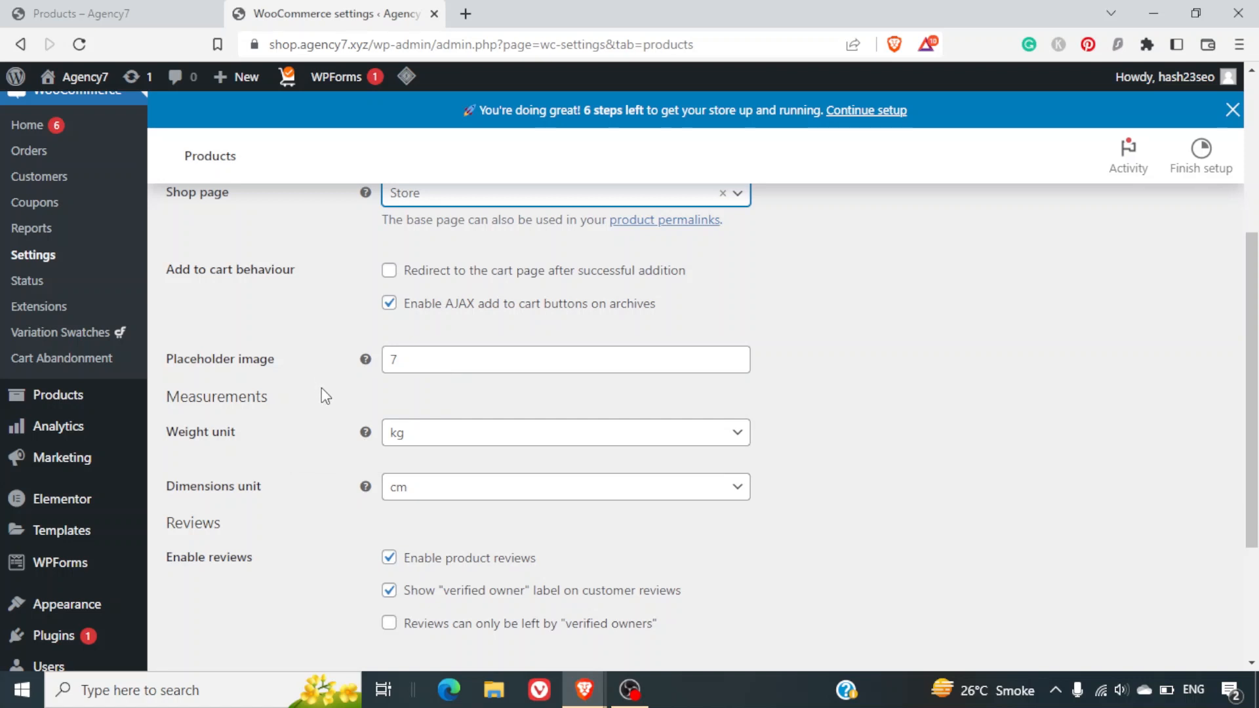
scroll(321, 392, down, 3)
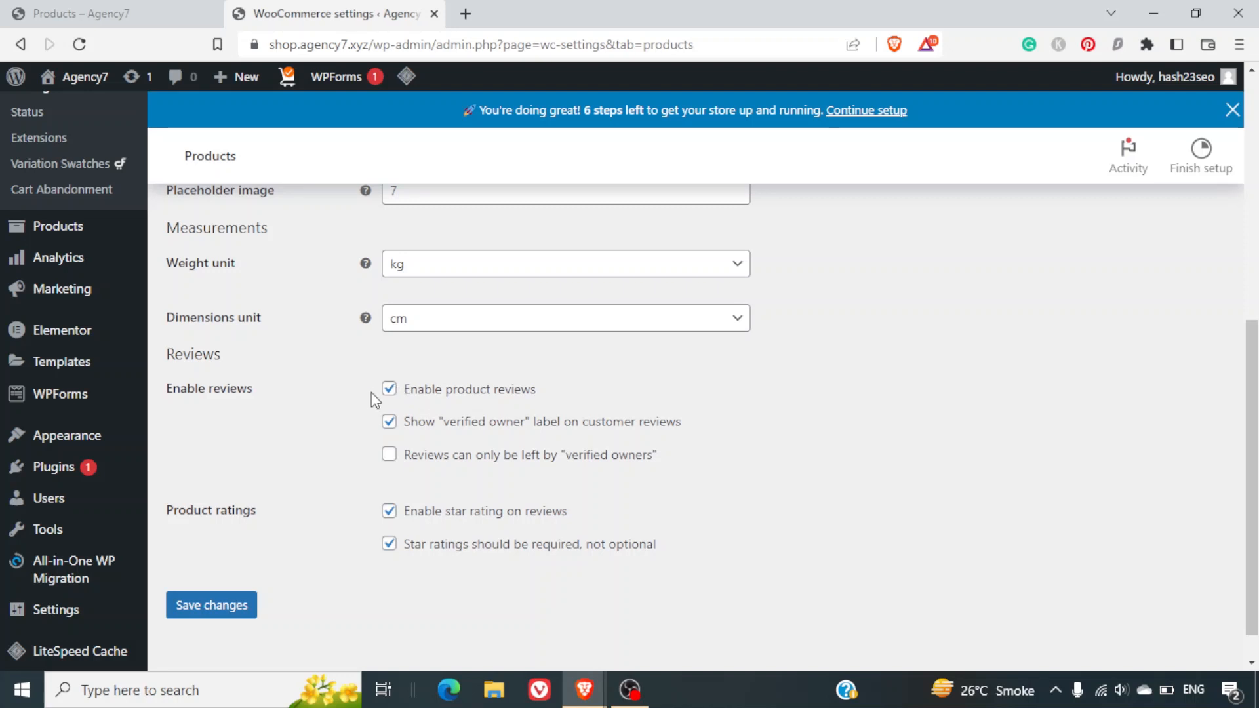
click(388, 391)
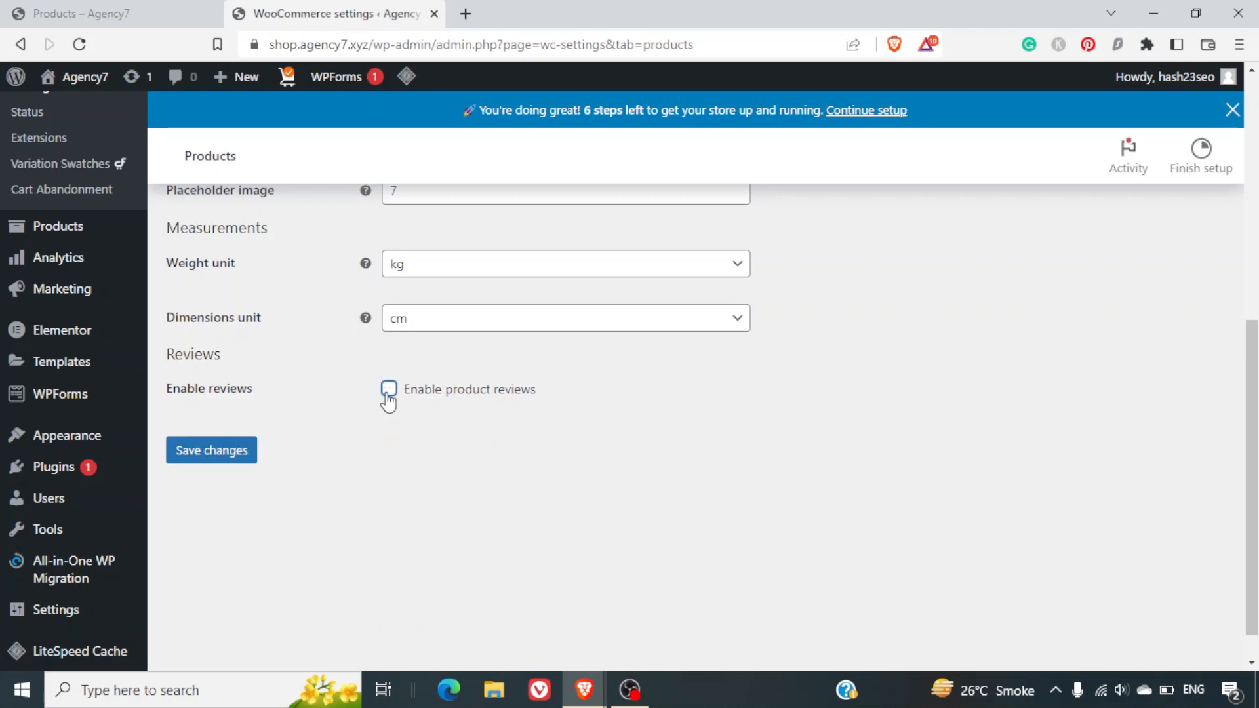
click(388, 391)
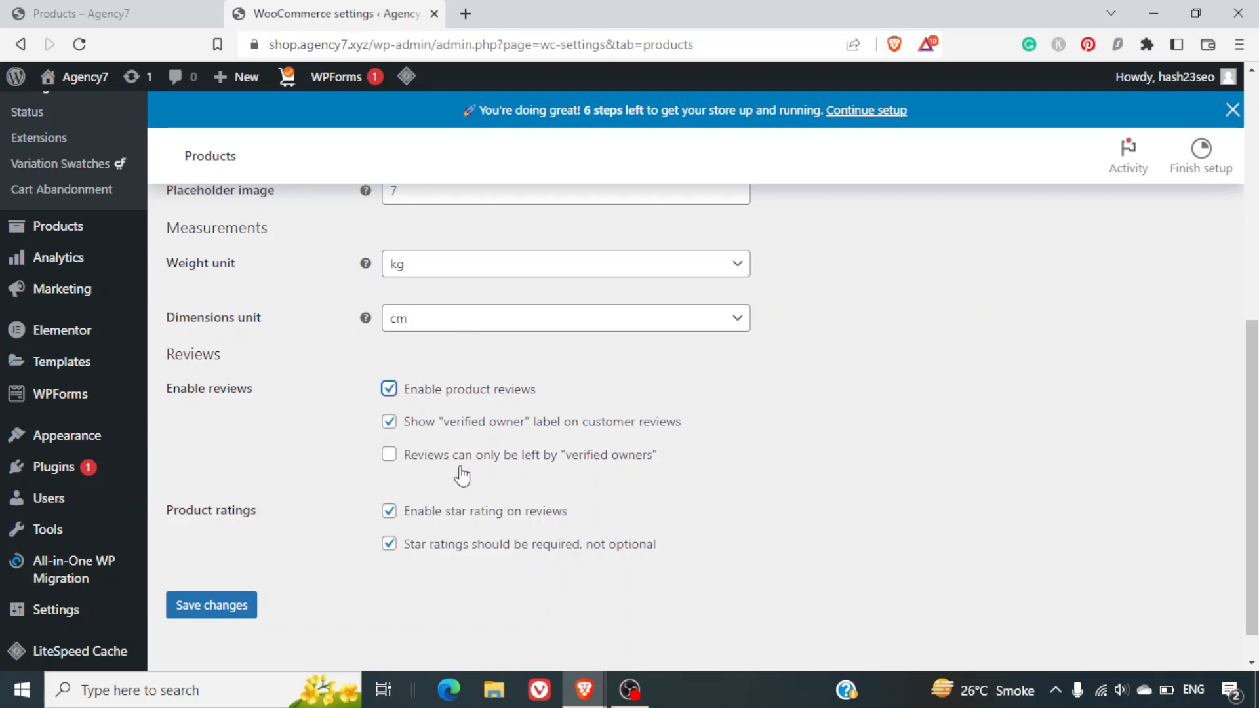
scroll(474, 424, up, 7)
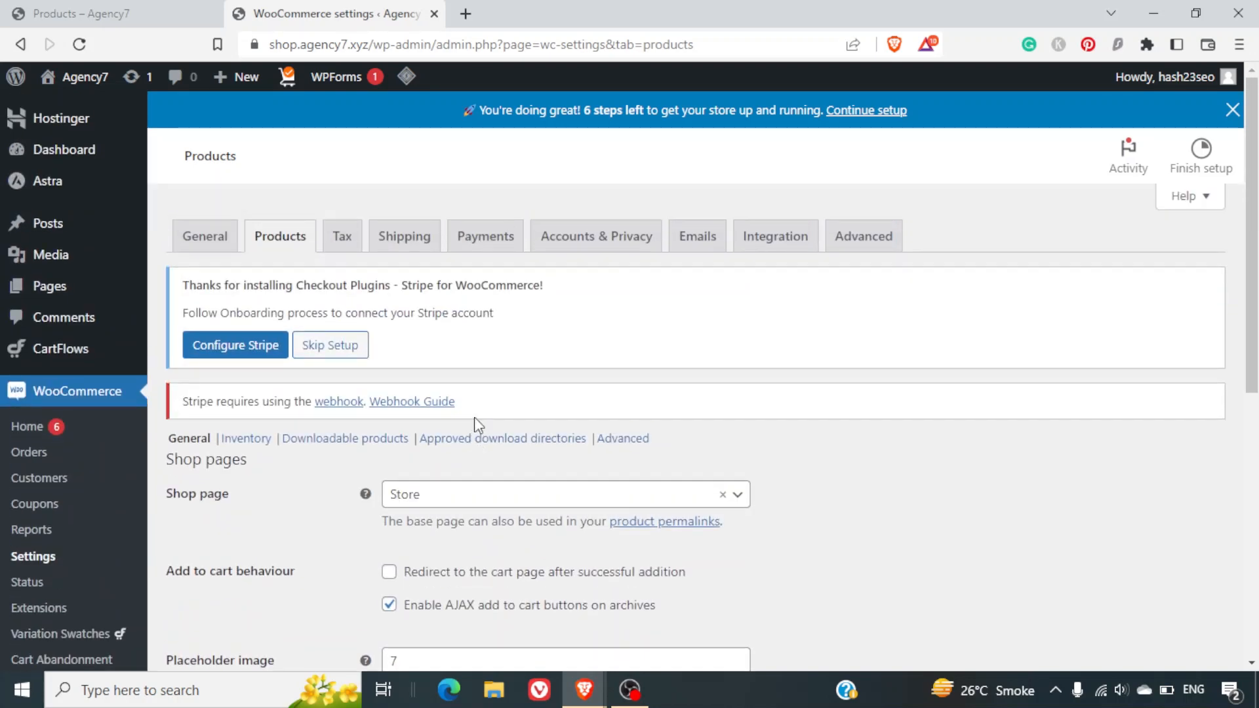
scroll(474, 419, down, 2)
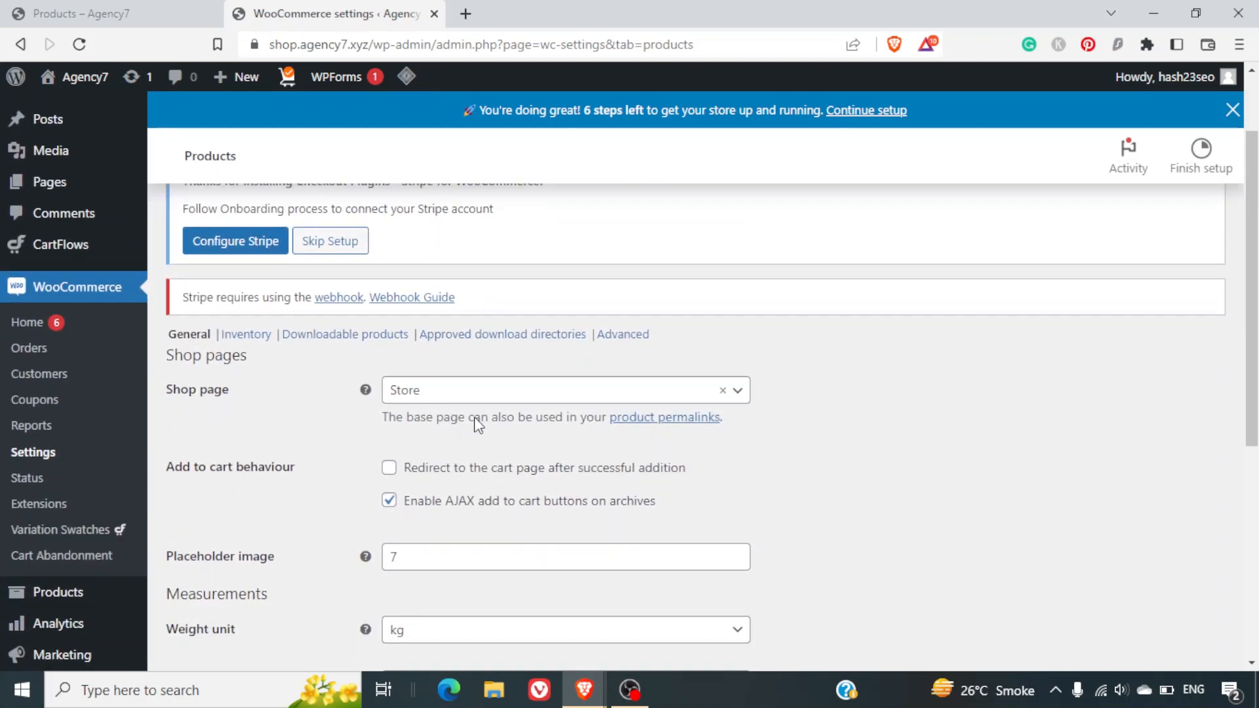
click(253, 342)
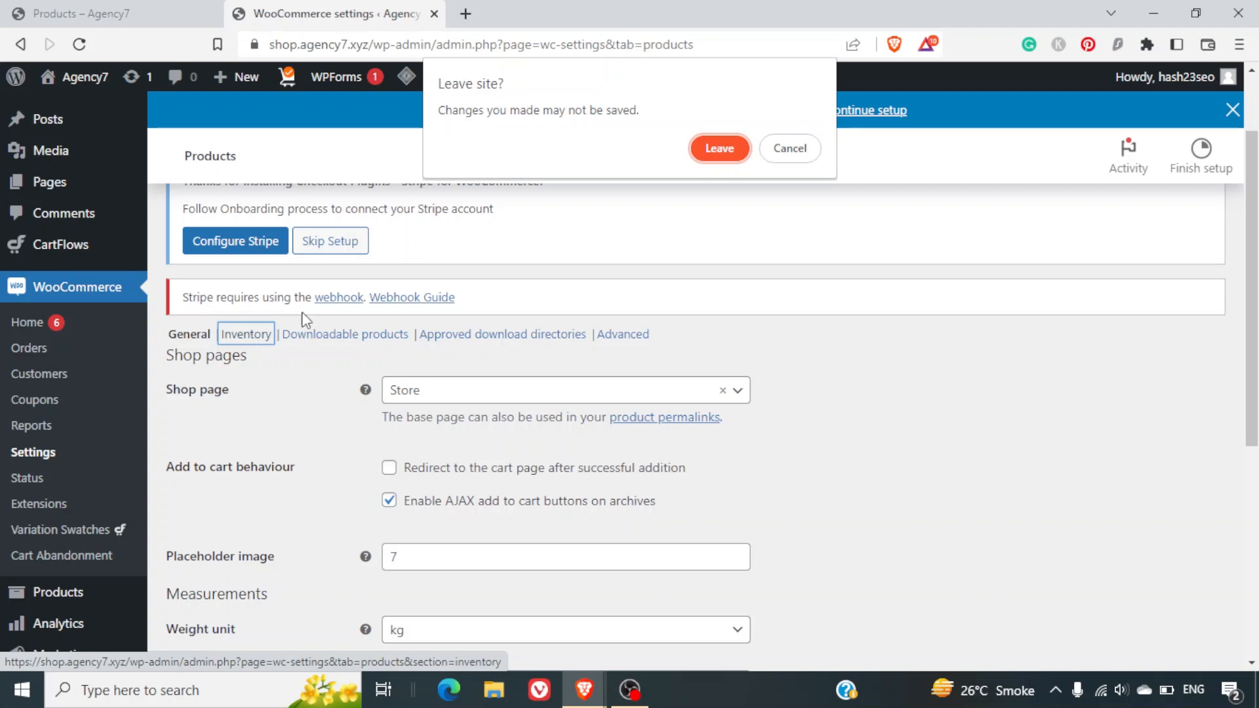
click(789, 148)
scroll(430, 559, down, 5)
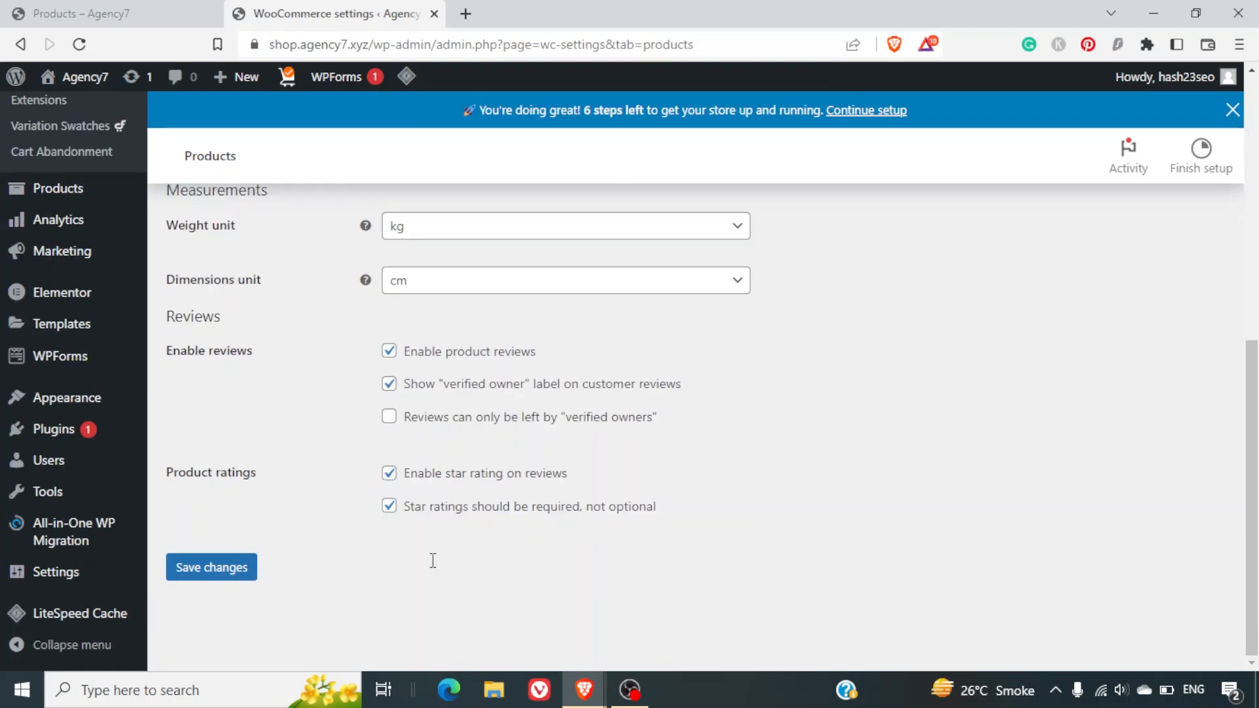
click(246, 580)
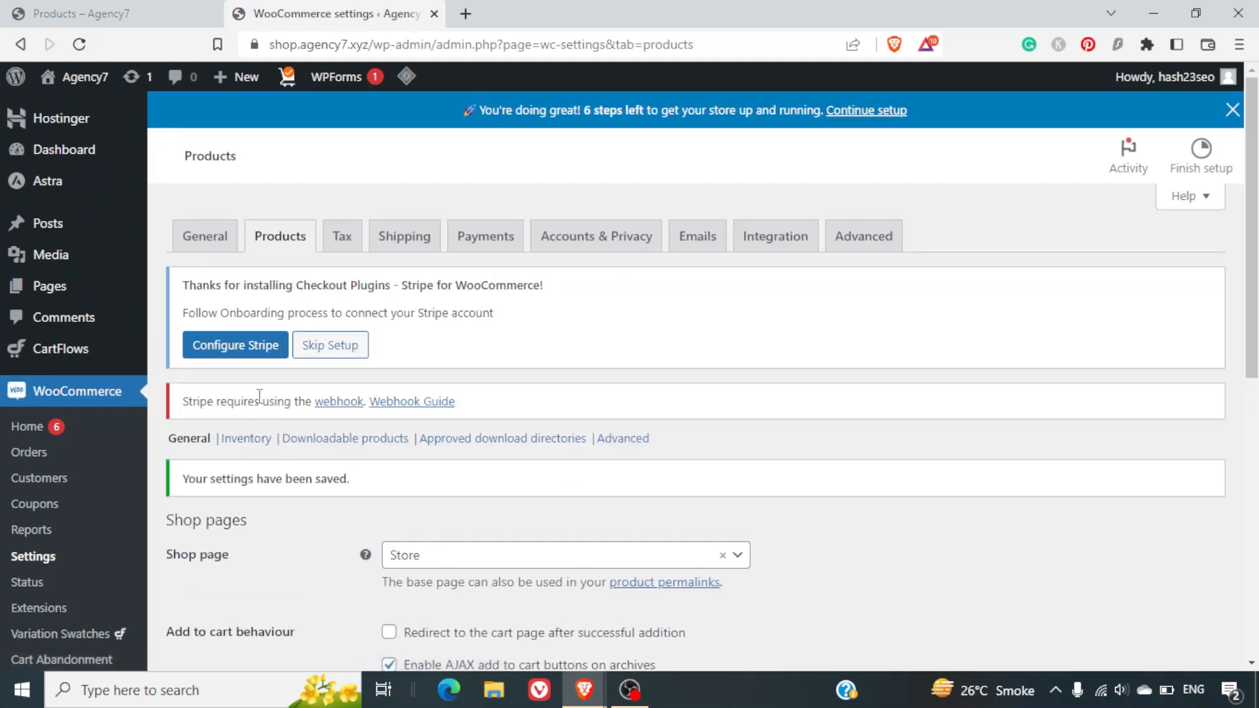
Look through the product settings, then open the Approved download directories list.
click(260, 439)
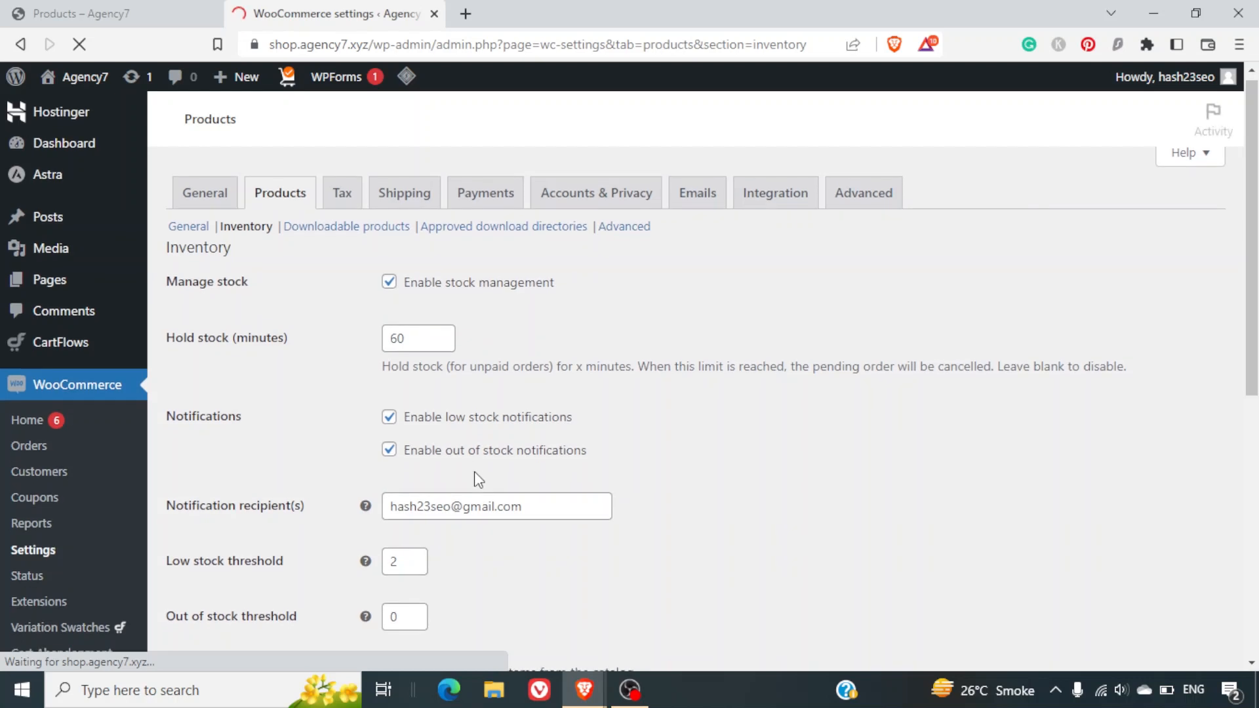
scroll(487, 448, down, 3)
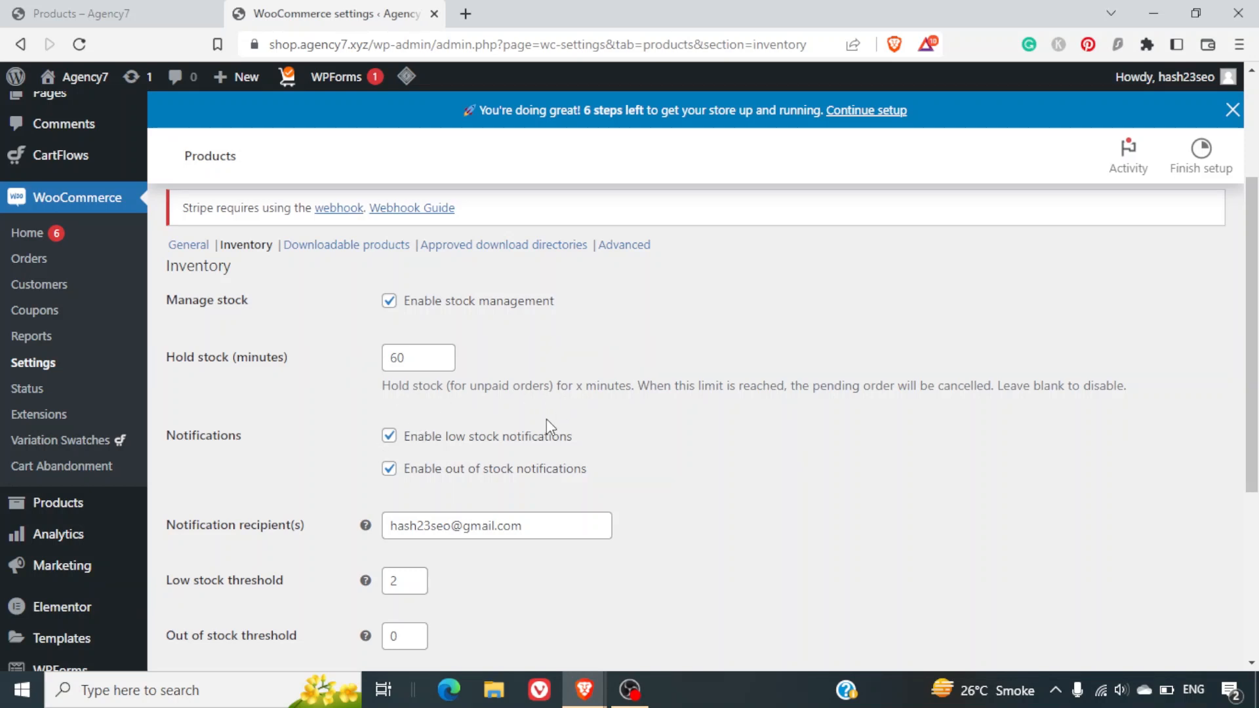
scroll(545, 418, down, 2)
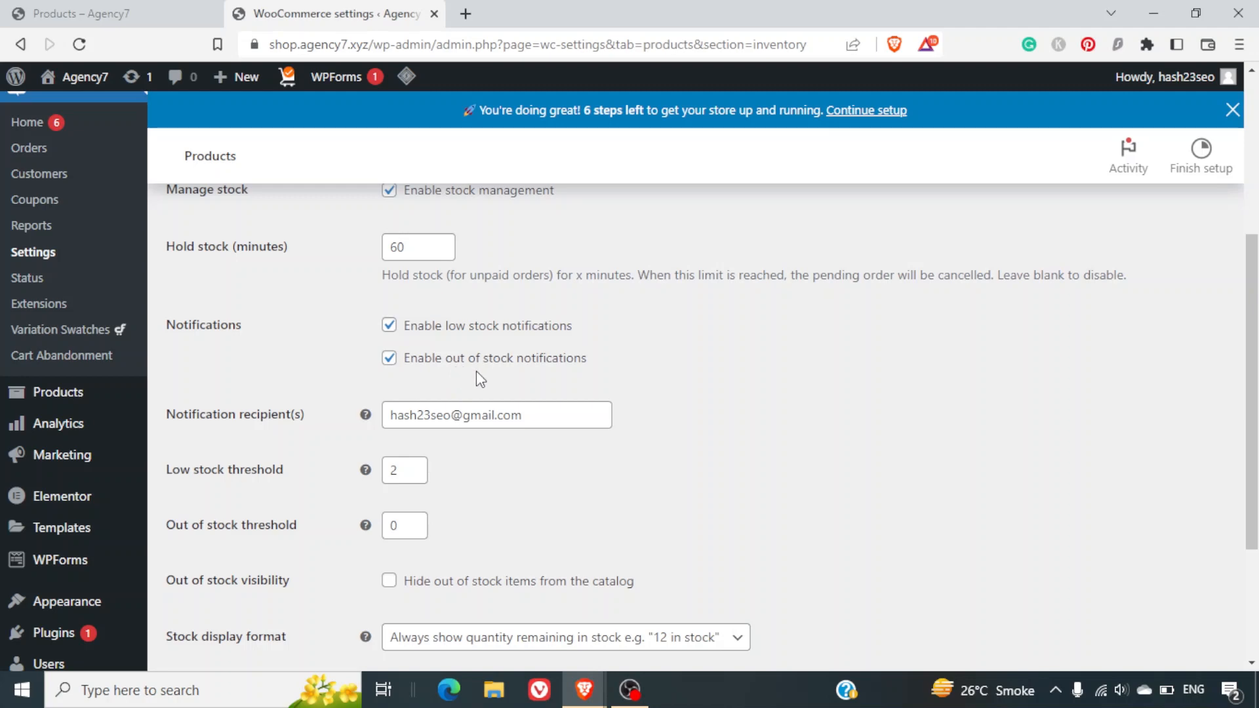
scroll(451, 397, down, 3)
scroll(451, 397, up, 8)
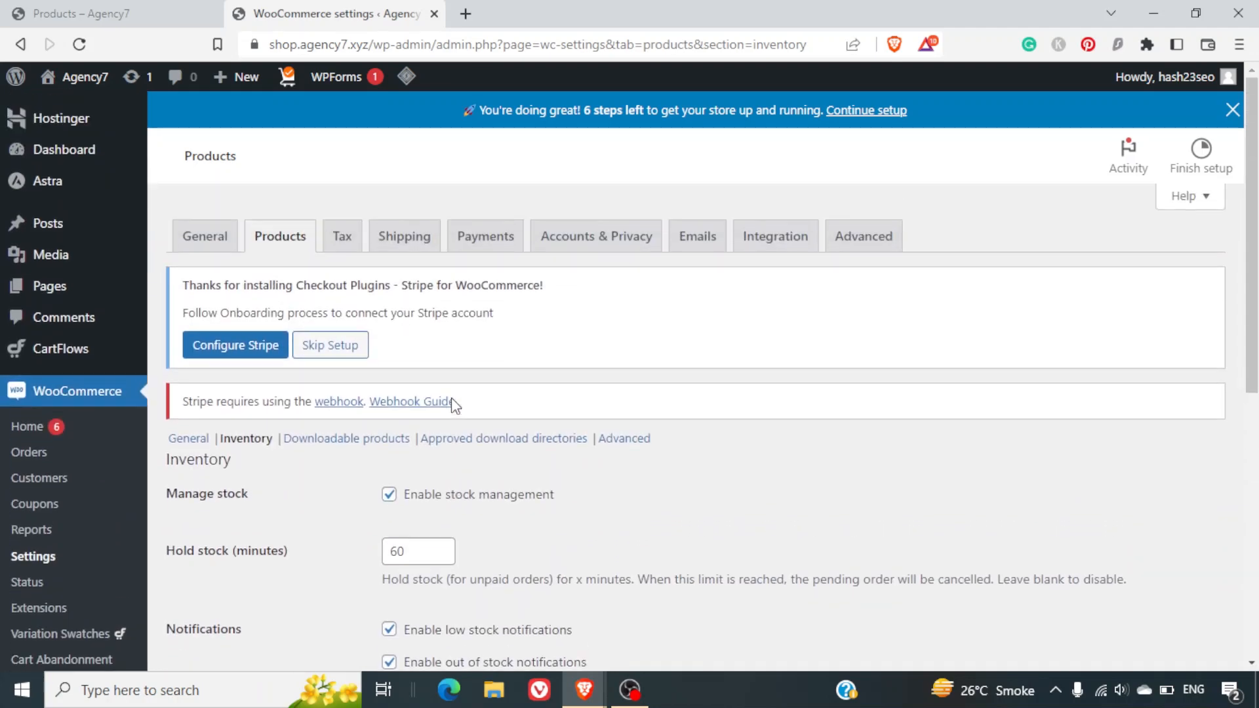
scroll(451, 398, down, 4)
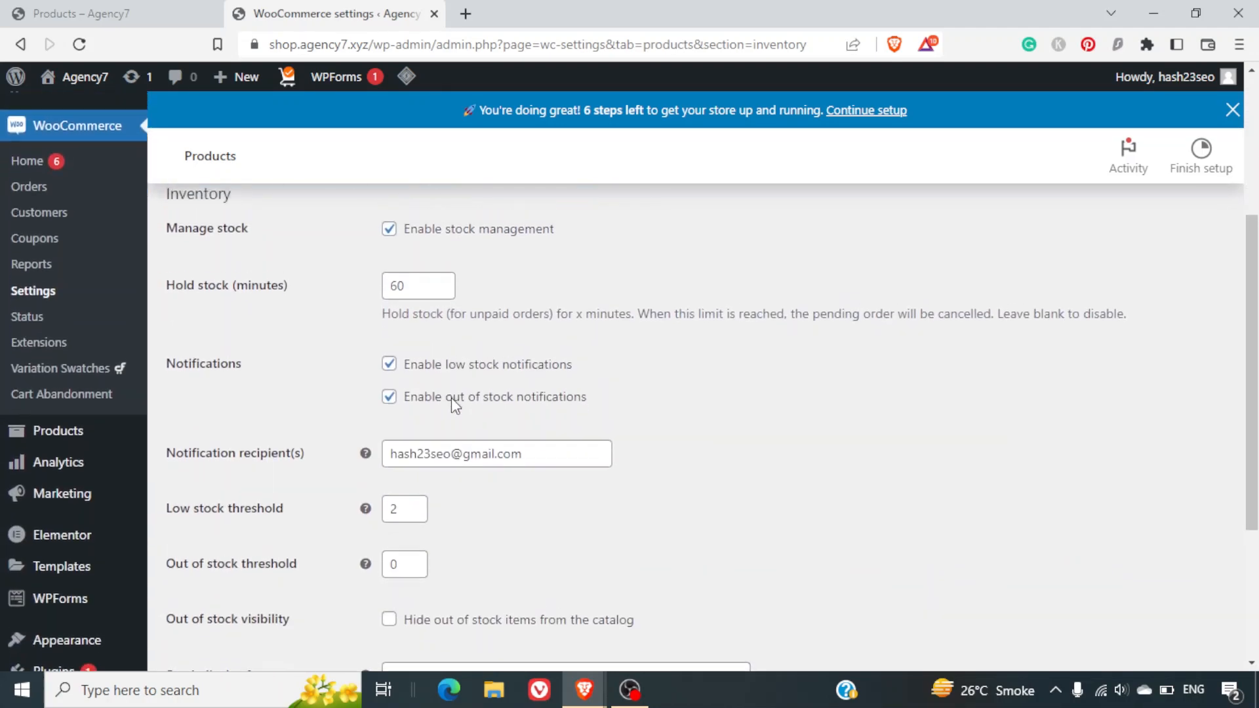
scroll(451, 397, up, 1)
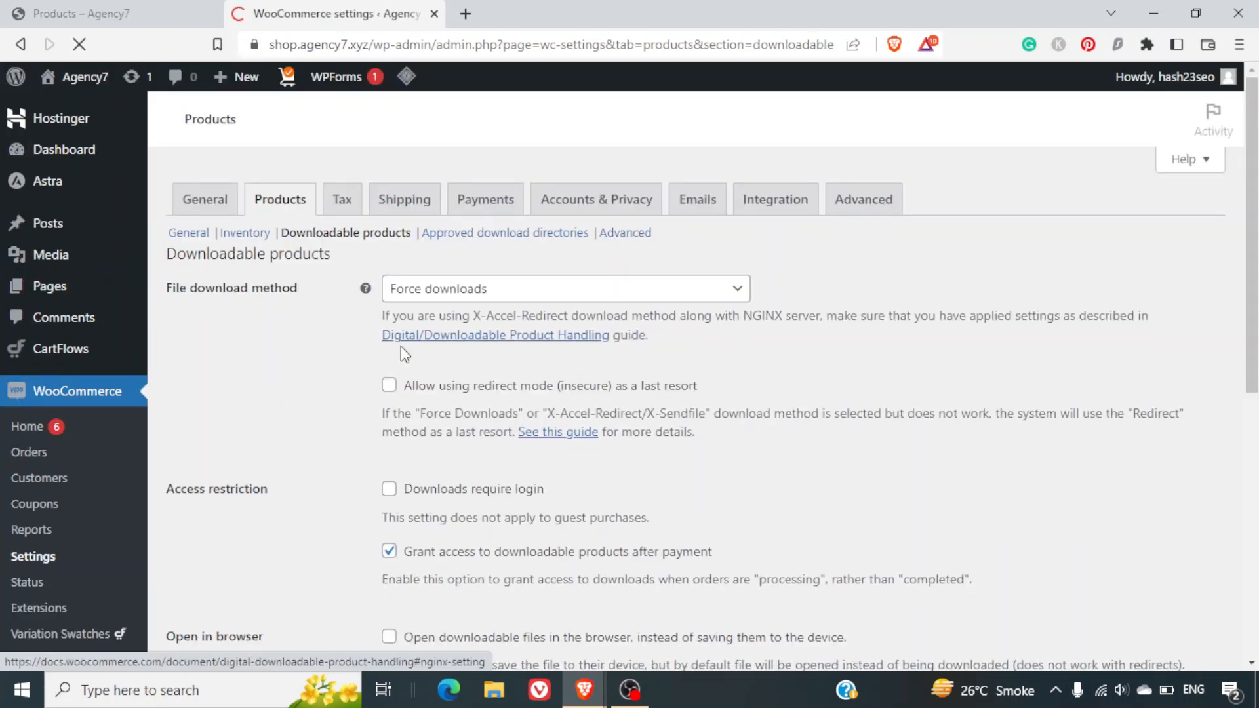
scroll(497, 449, down, 3)
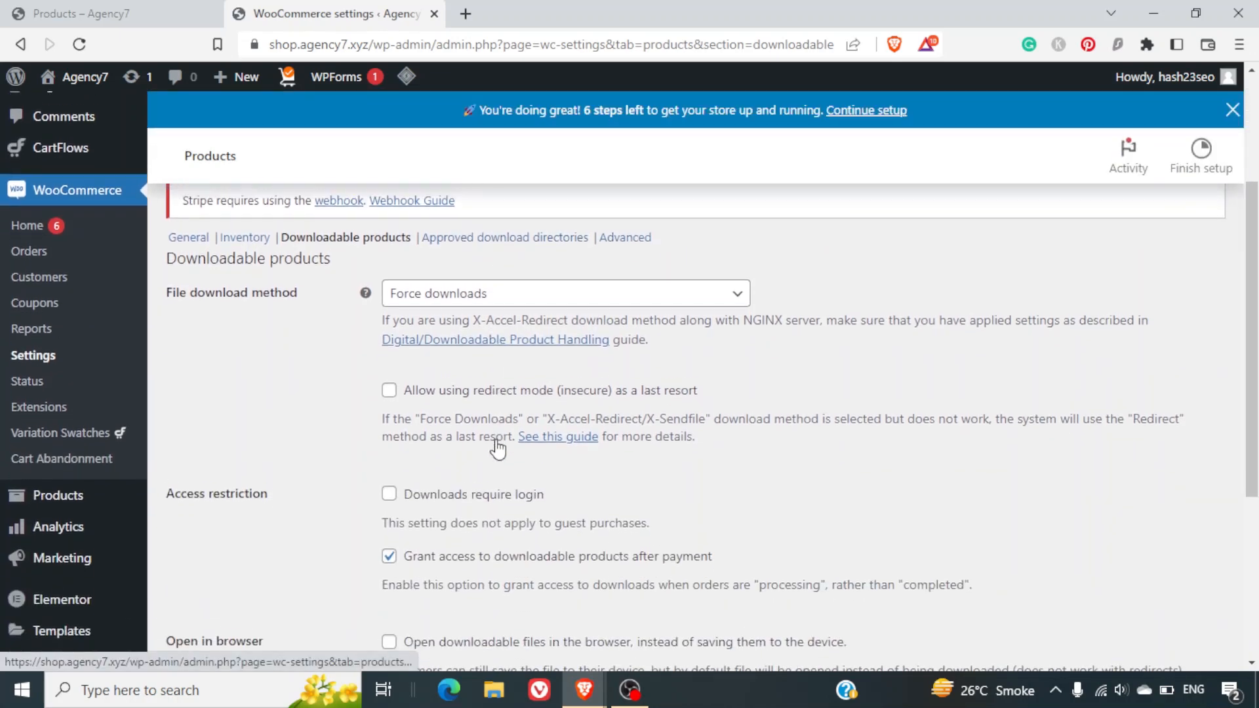
scroll(498, 449, down, 3)
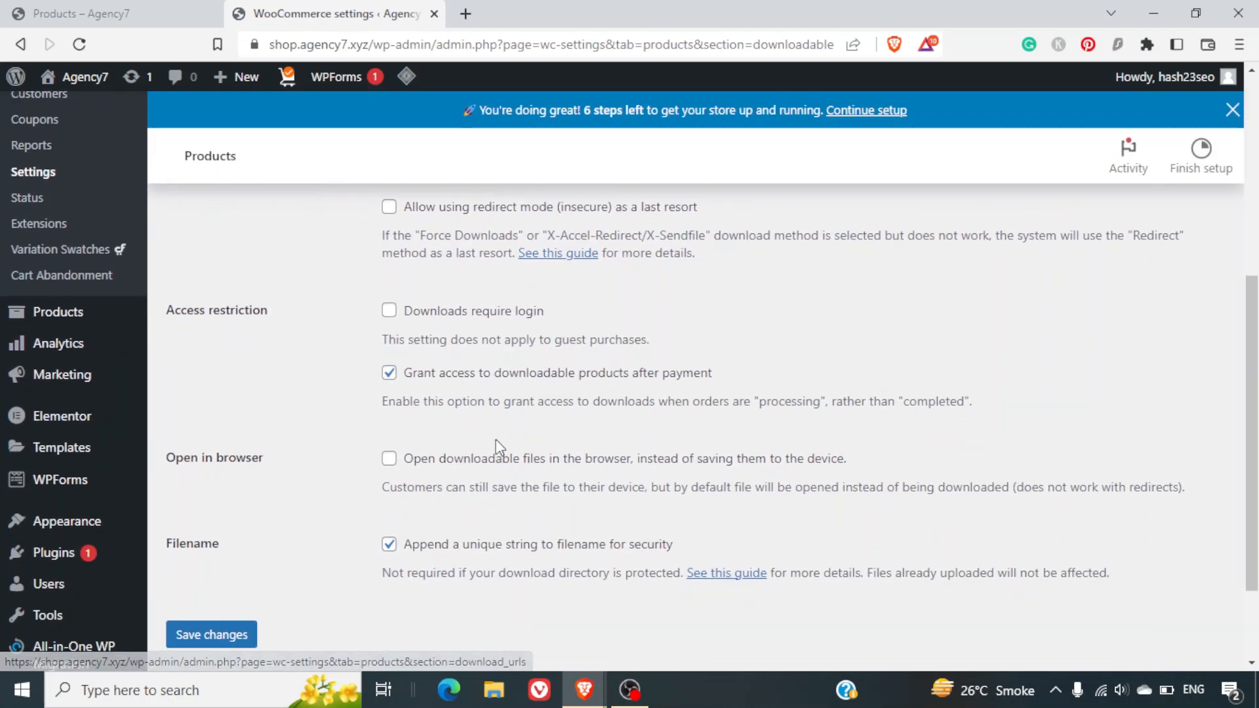
scroll(497, 448, up, 5)
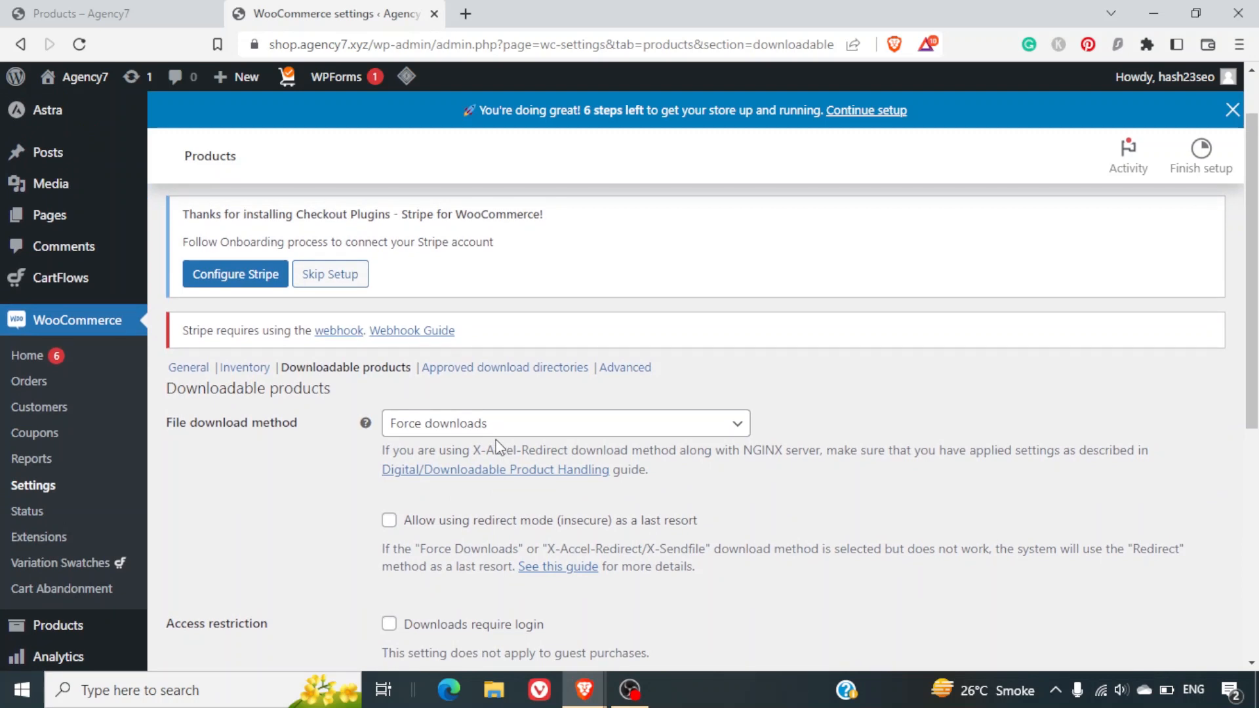
click(525, 379)
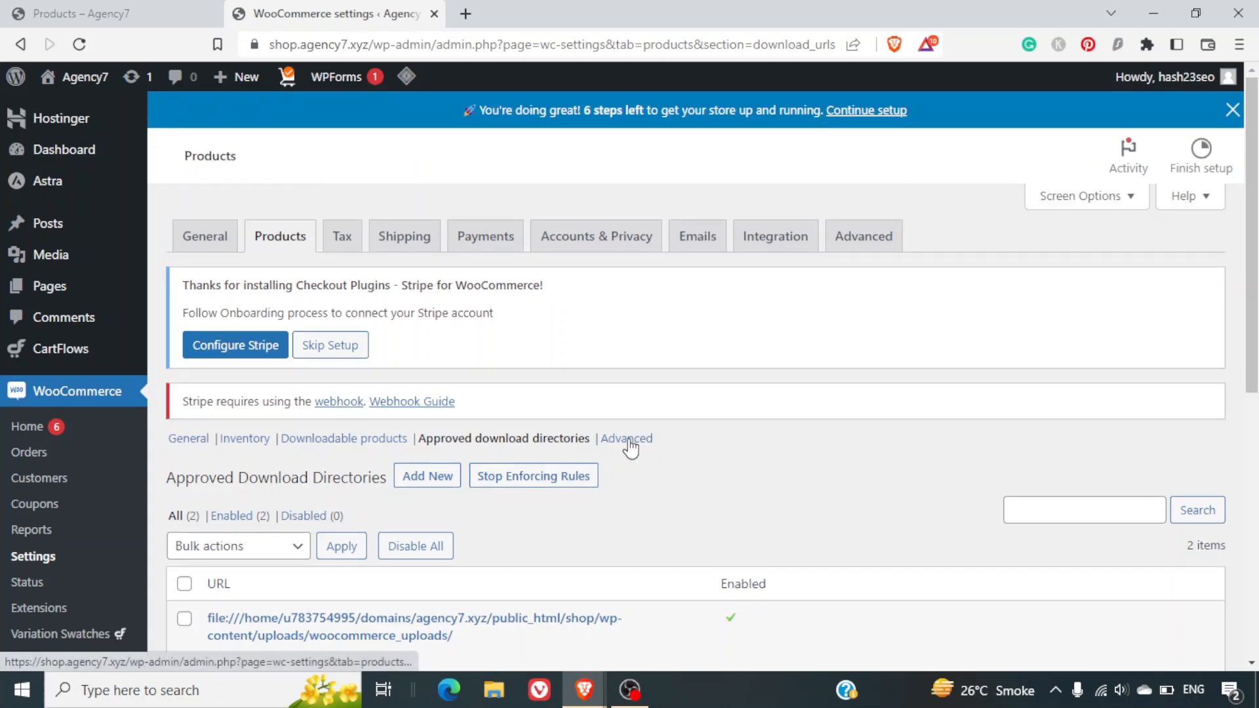
Open the Advanced section of the WooCommerce settings.
click(628, 439)
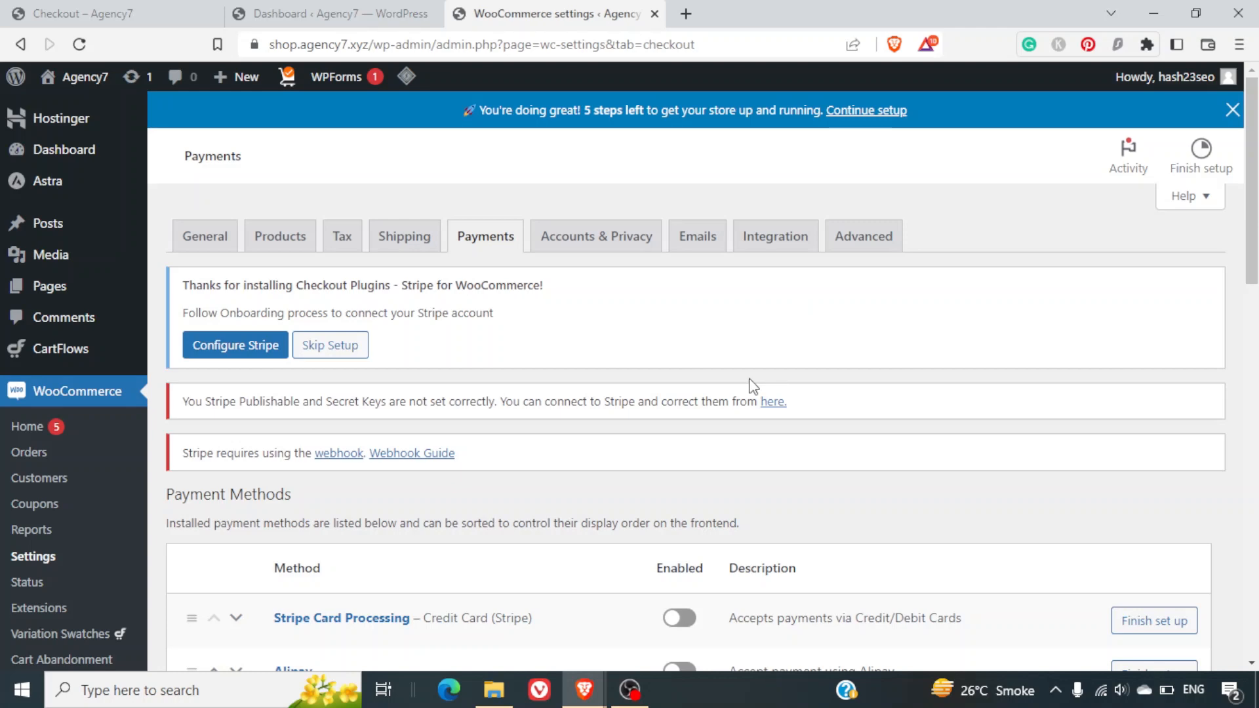
Switch on the Enabled toggles for Cash on delivery, Check payments and Direct bank transfer.
right_click(752, 387)
click(660, 369)
scroll(660, 369, down, 10)
scroll(660, 368, up, 2)
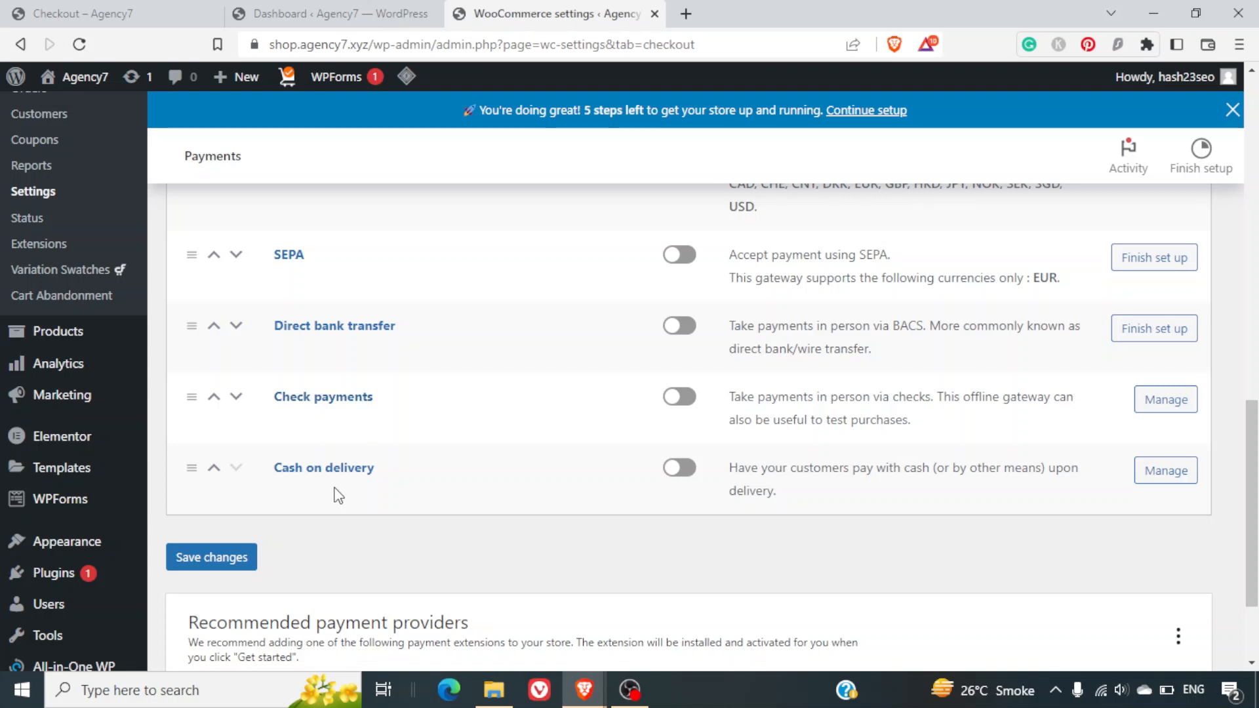
click(678, 470)
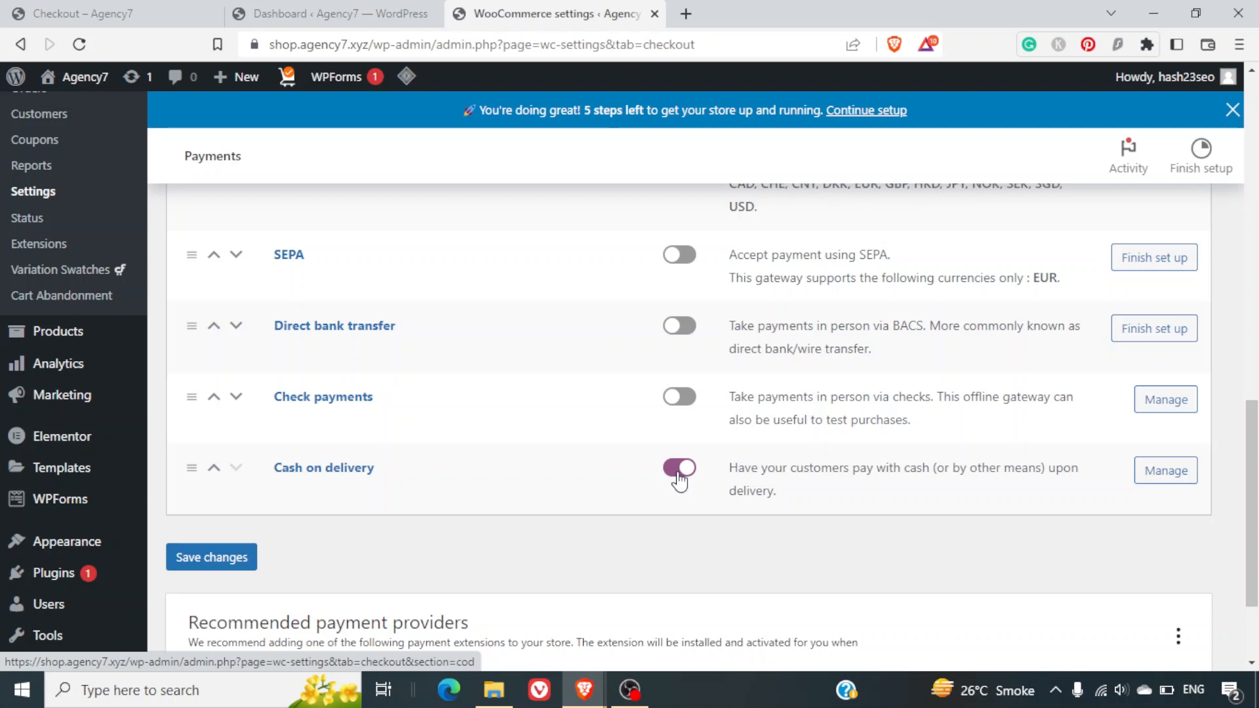
click(685, 401)
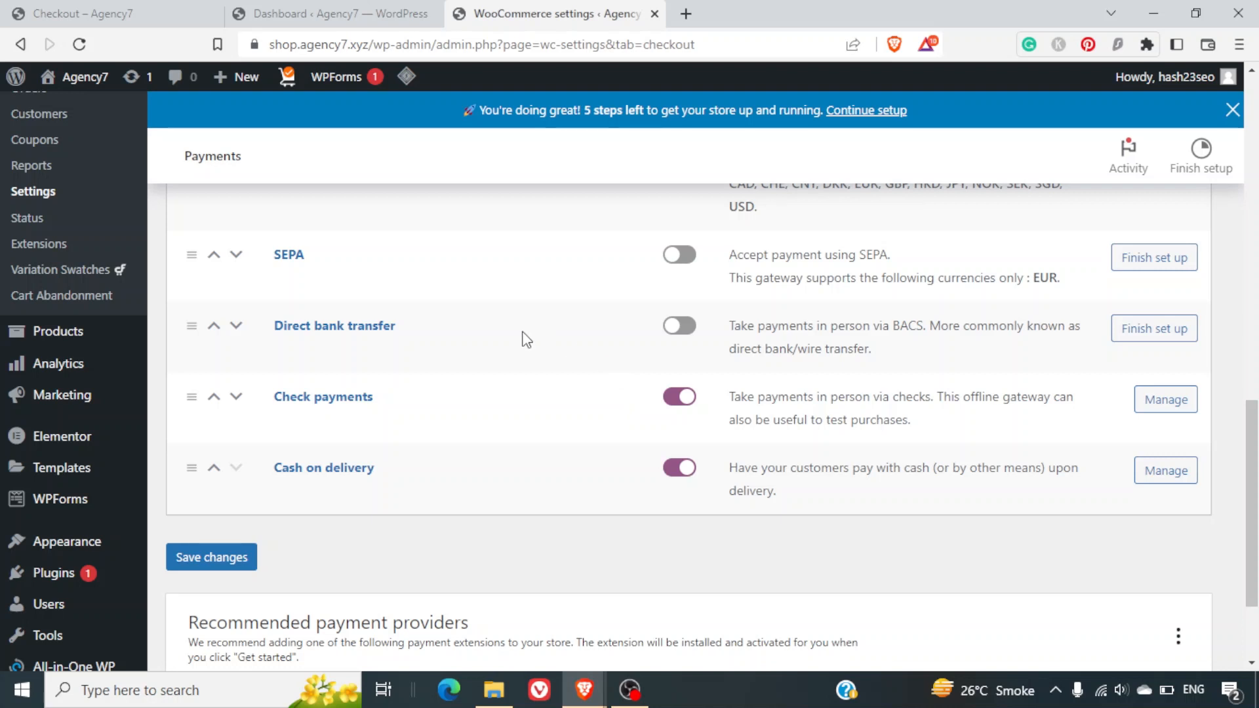
click(689, 335)
click(1158, 472)
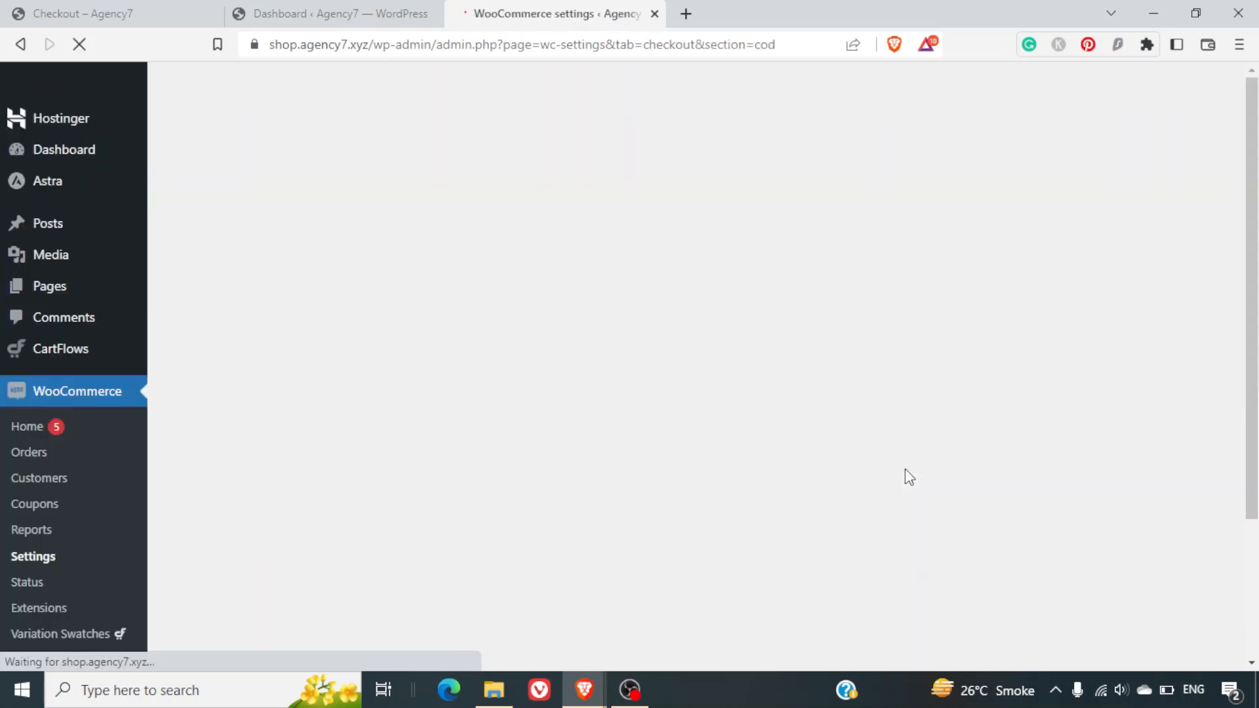
scroll(904, 470, down, 5)
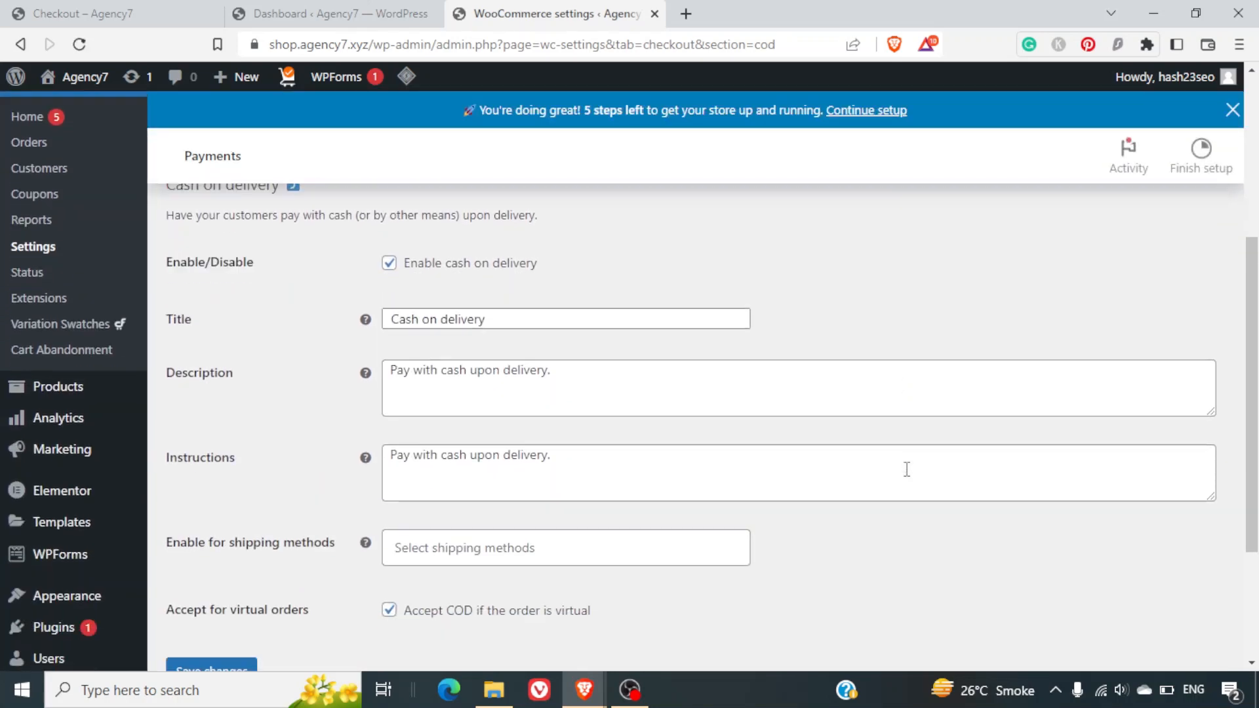
scroll(906, 469, down, 3)
scroll(906, 469, up, 2)
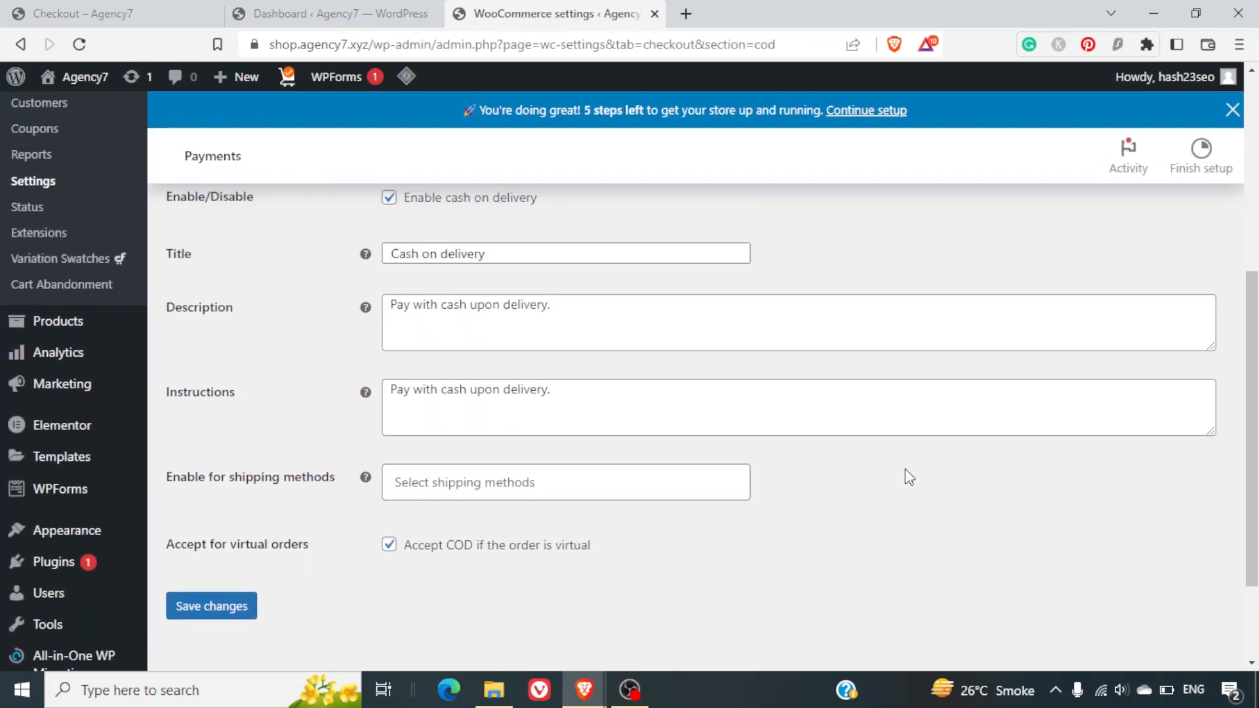
click(604, 491)
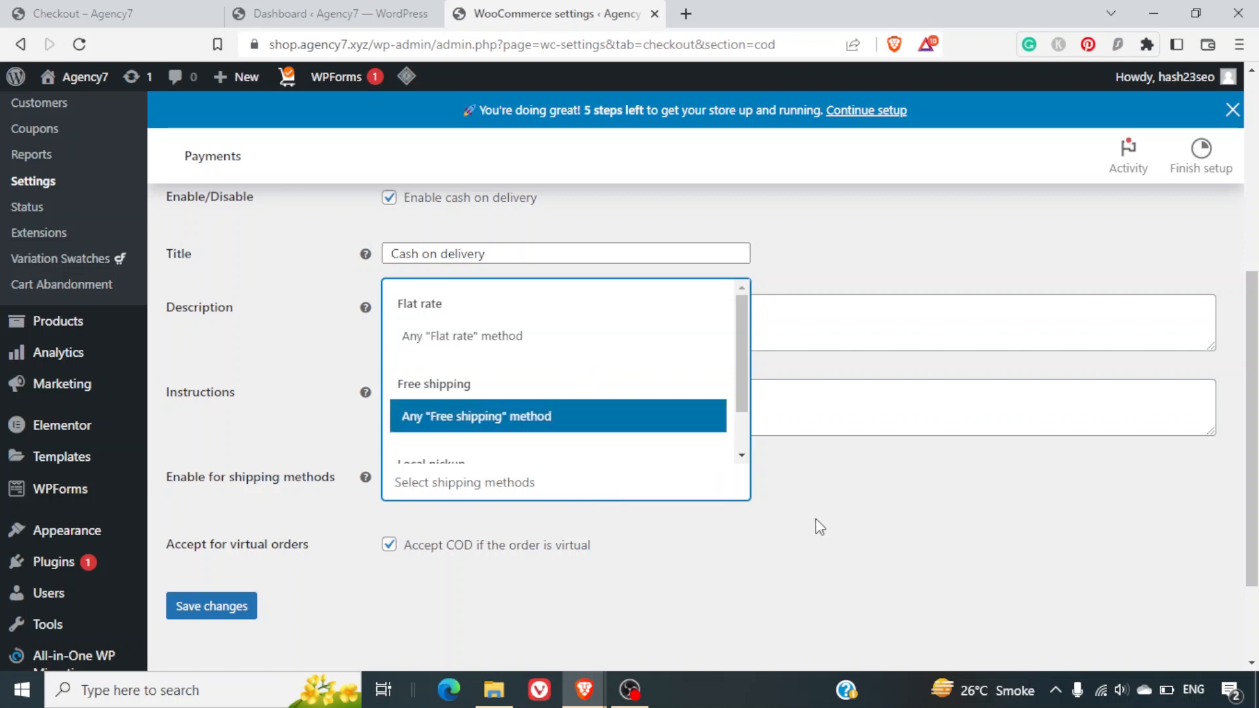
click(819, 527)
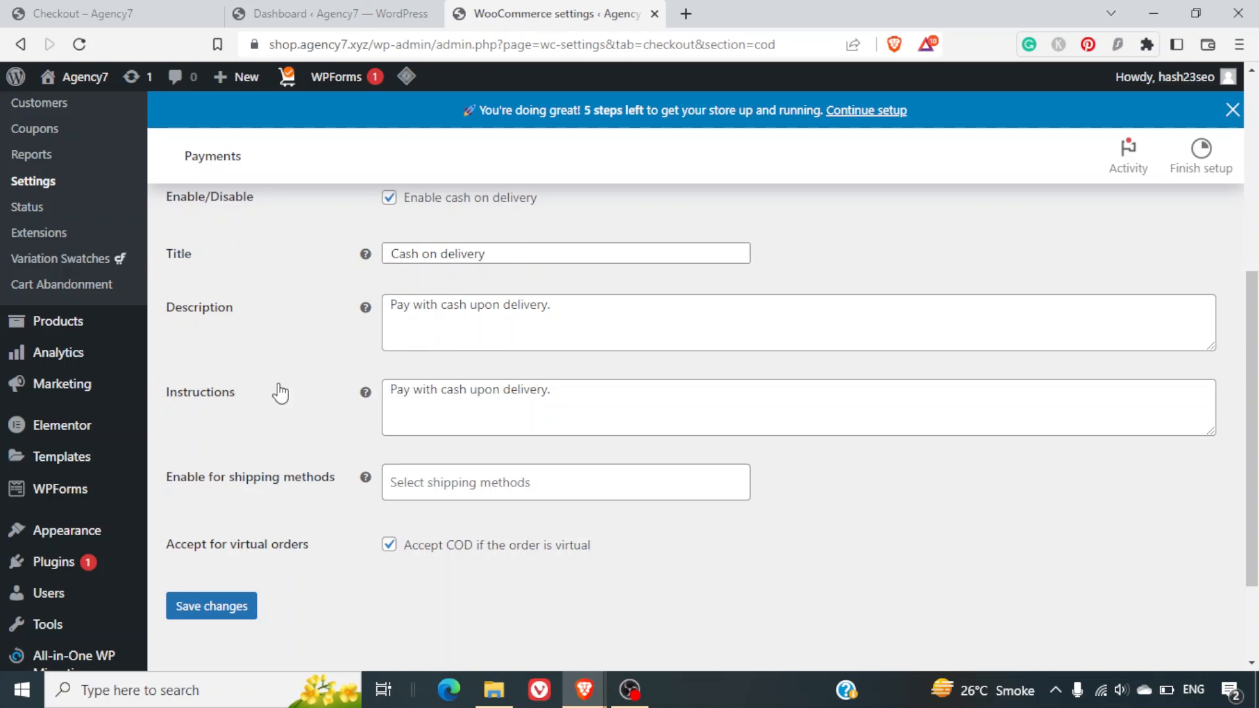
scroll(280, 392, up, 4)
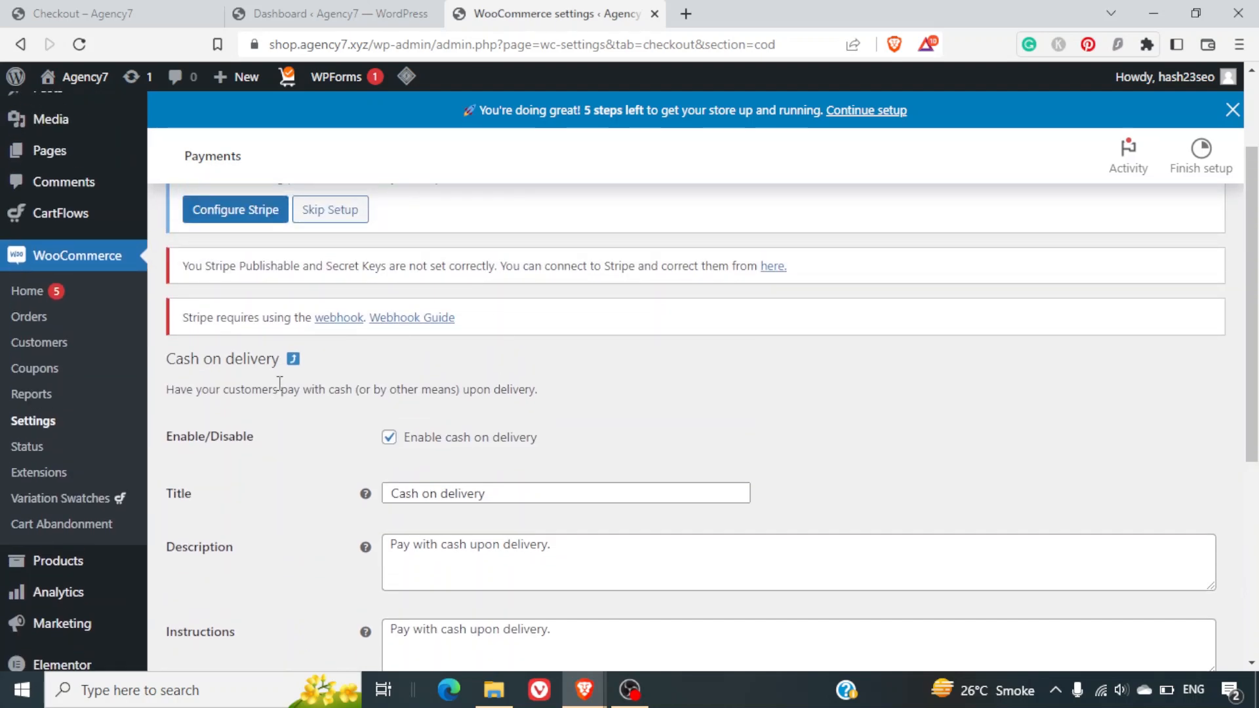
scroll(280, 387, down, 6)
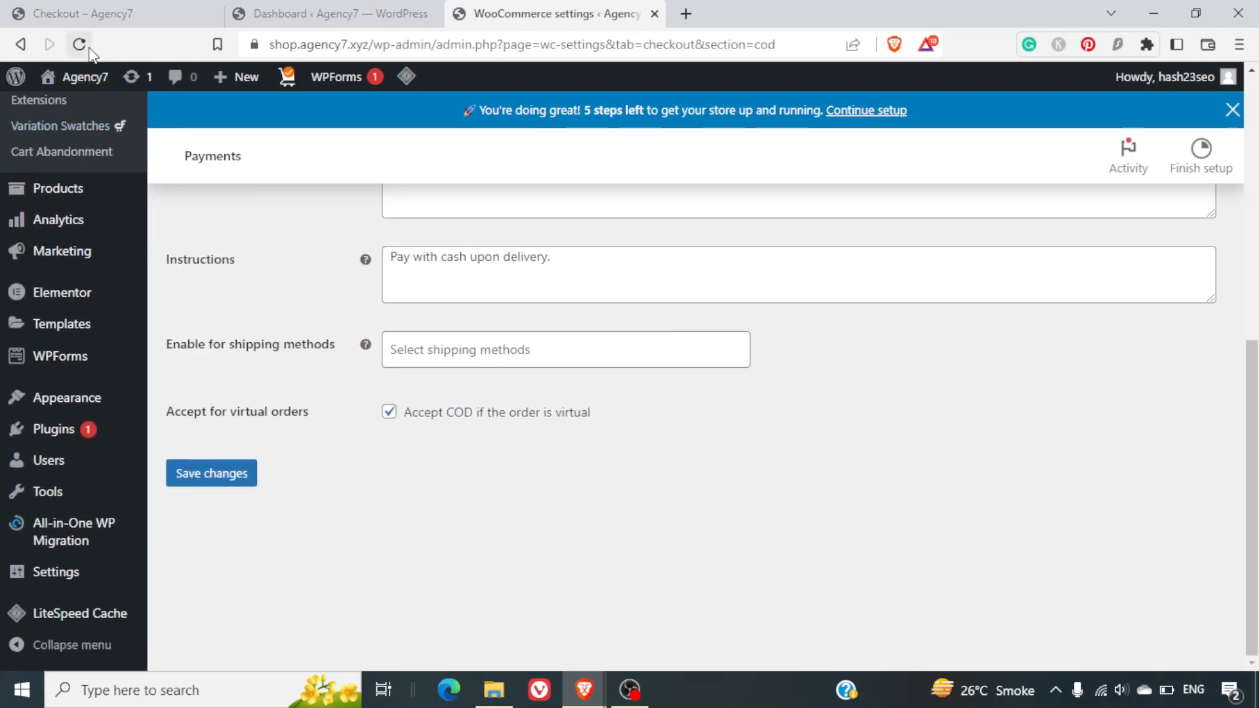
click(23, 52)
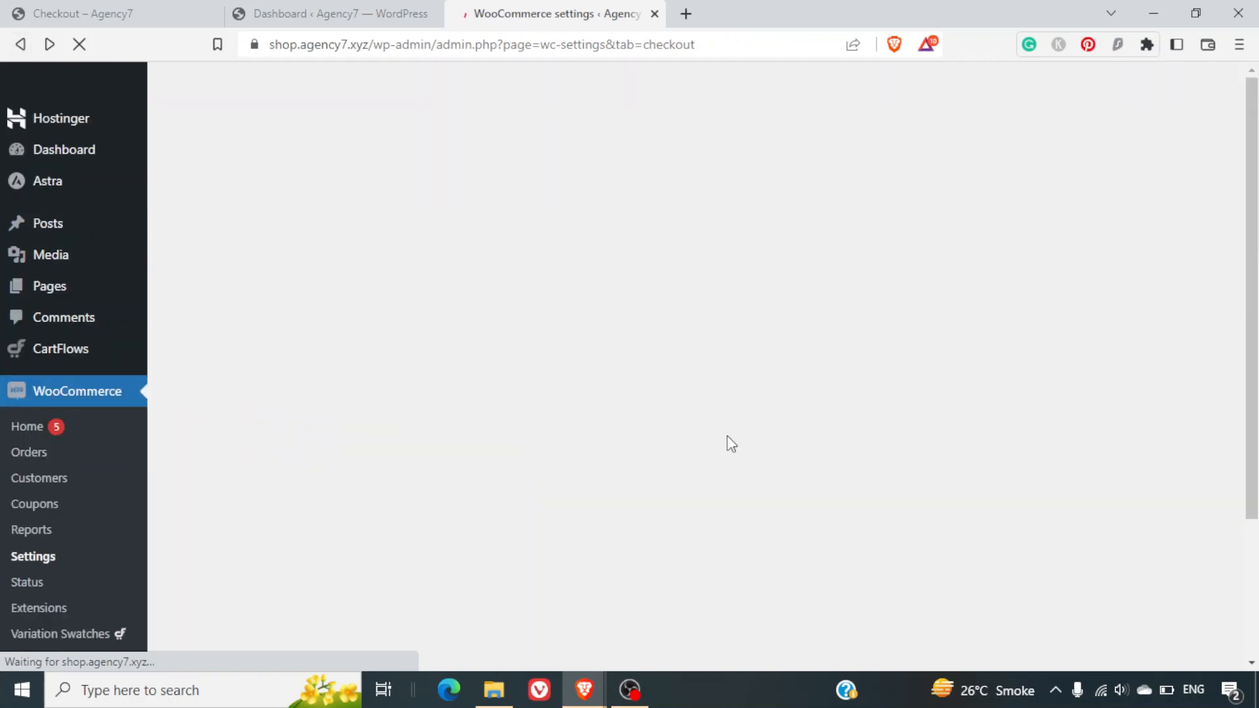
scroll(733, 440, down, 15)
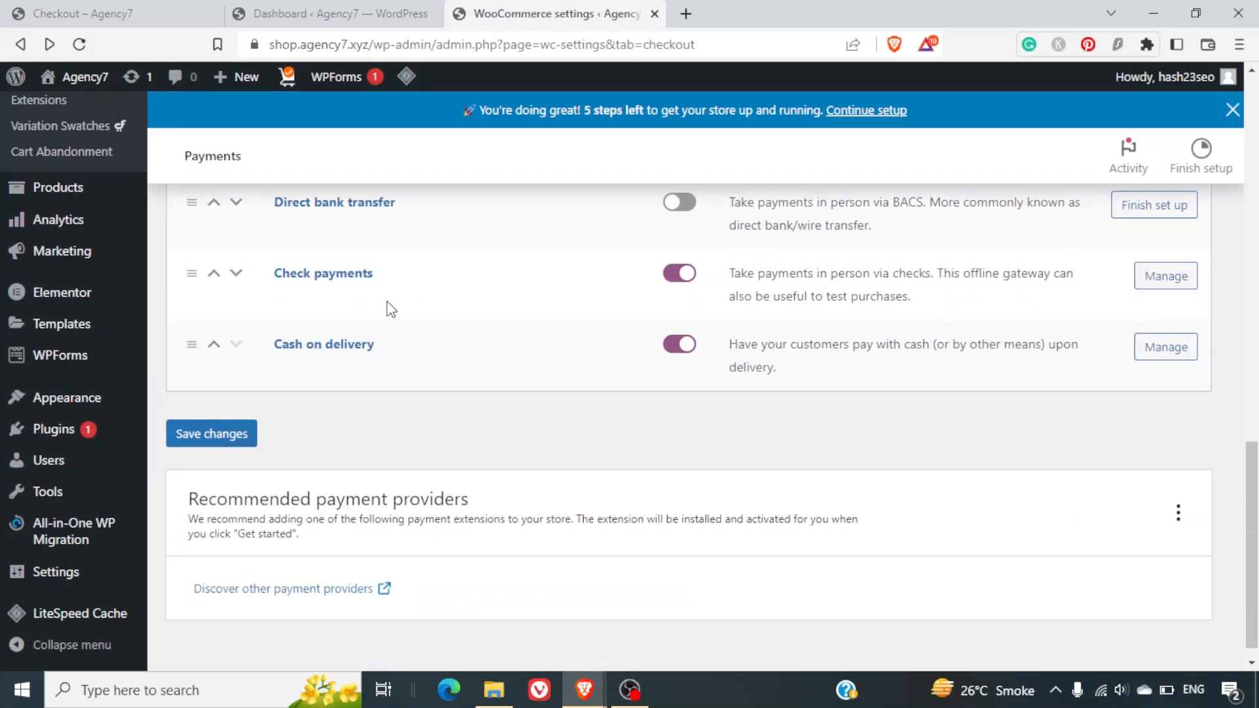
click(1165, 276)
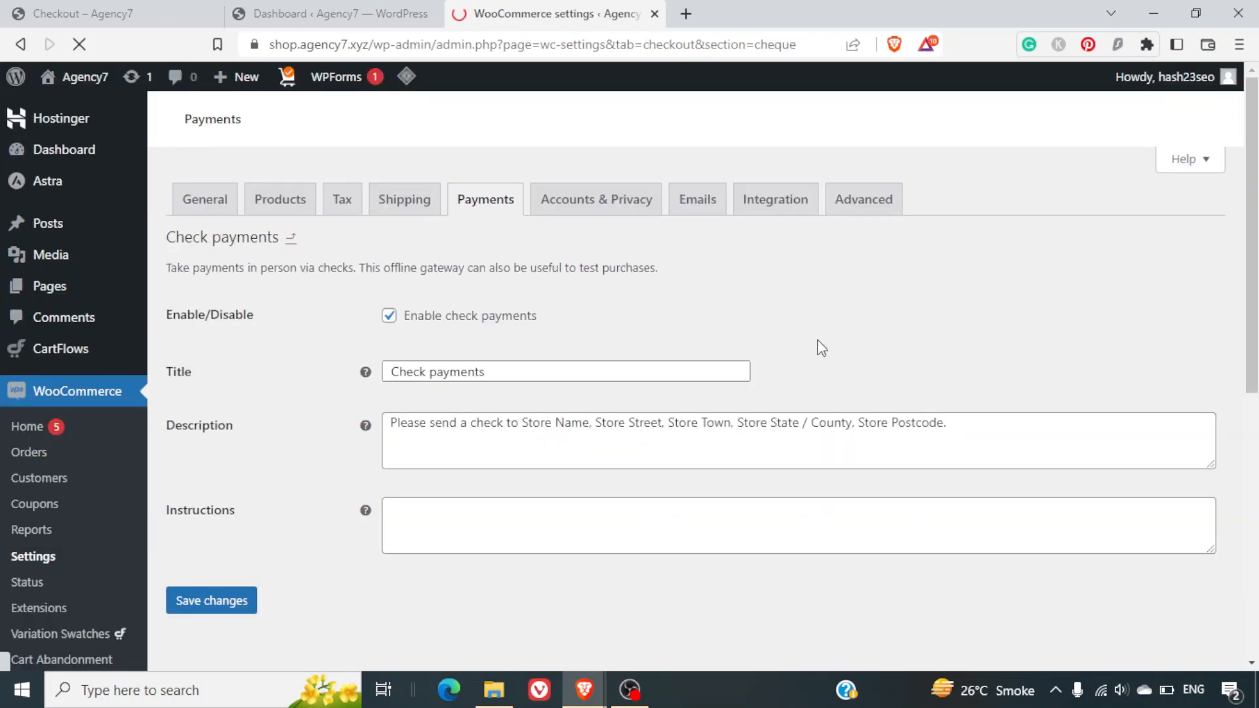
scroll(710, 395, down, 5)
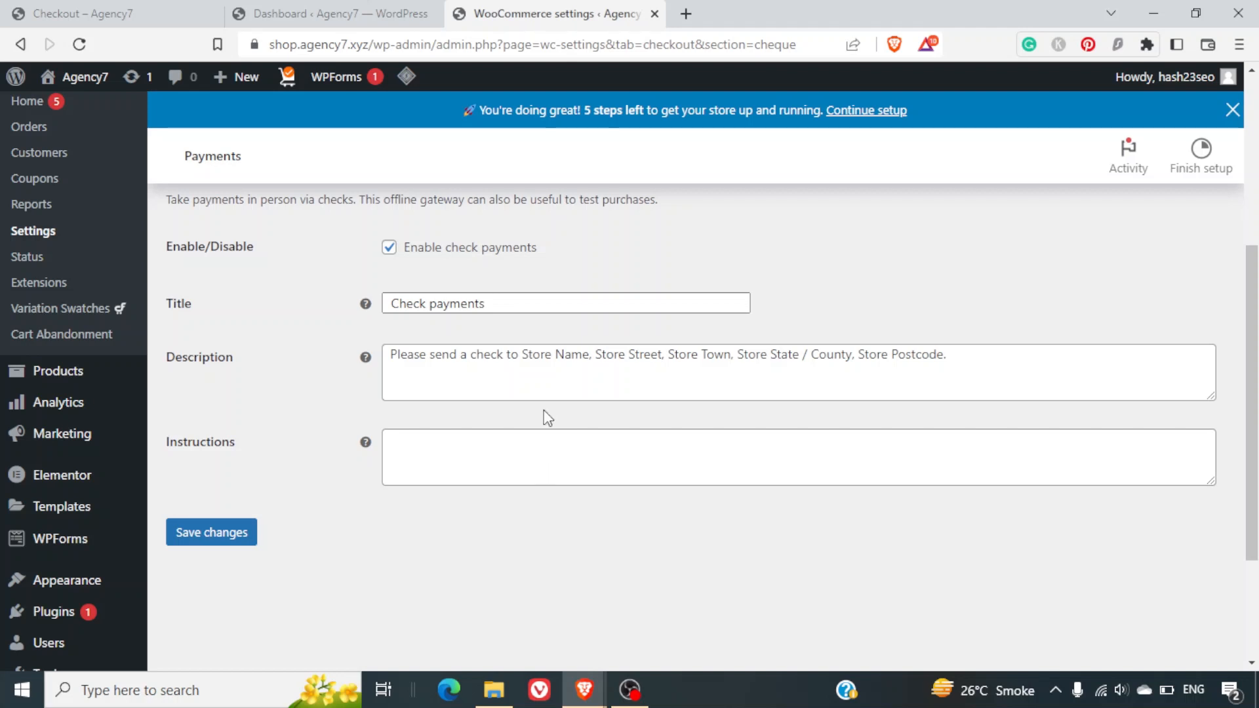
scroll(547, 417, up, 2)
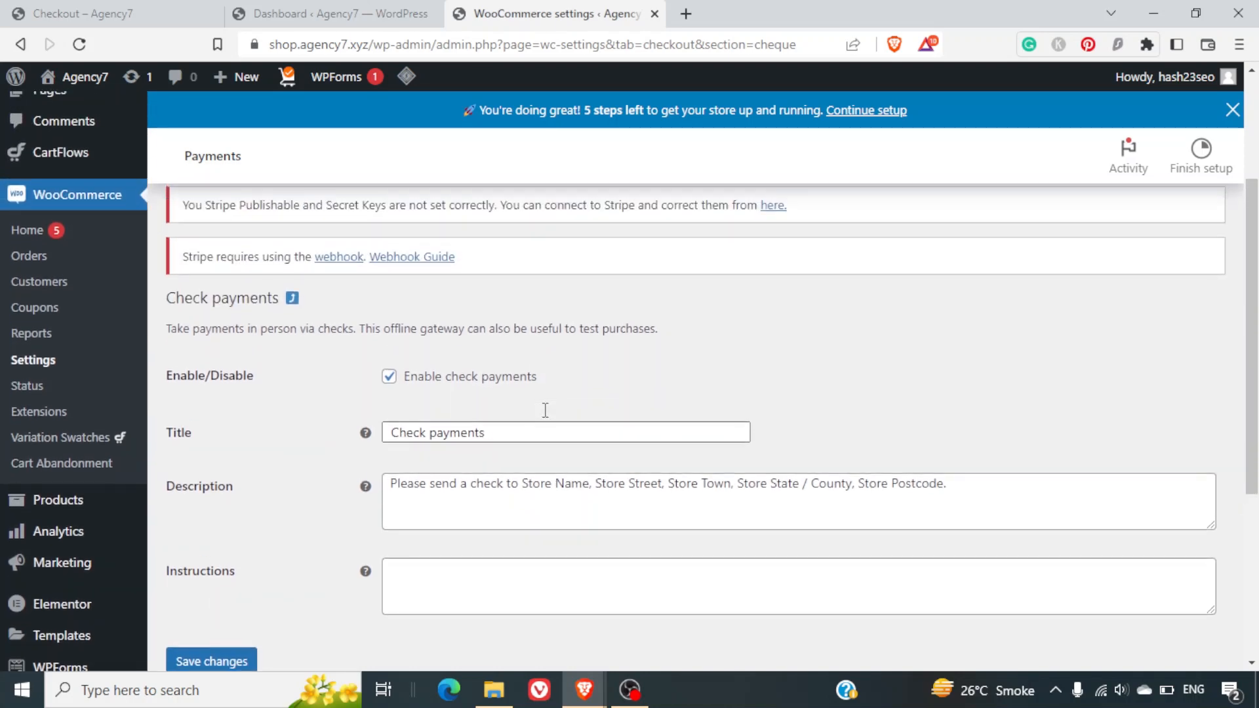
click(19, 44)
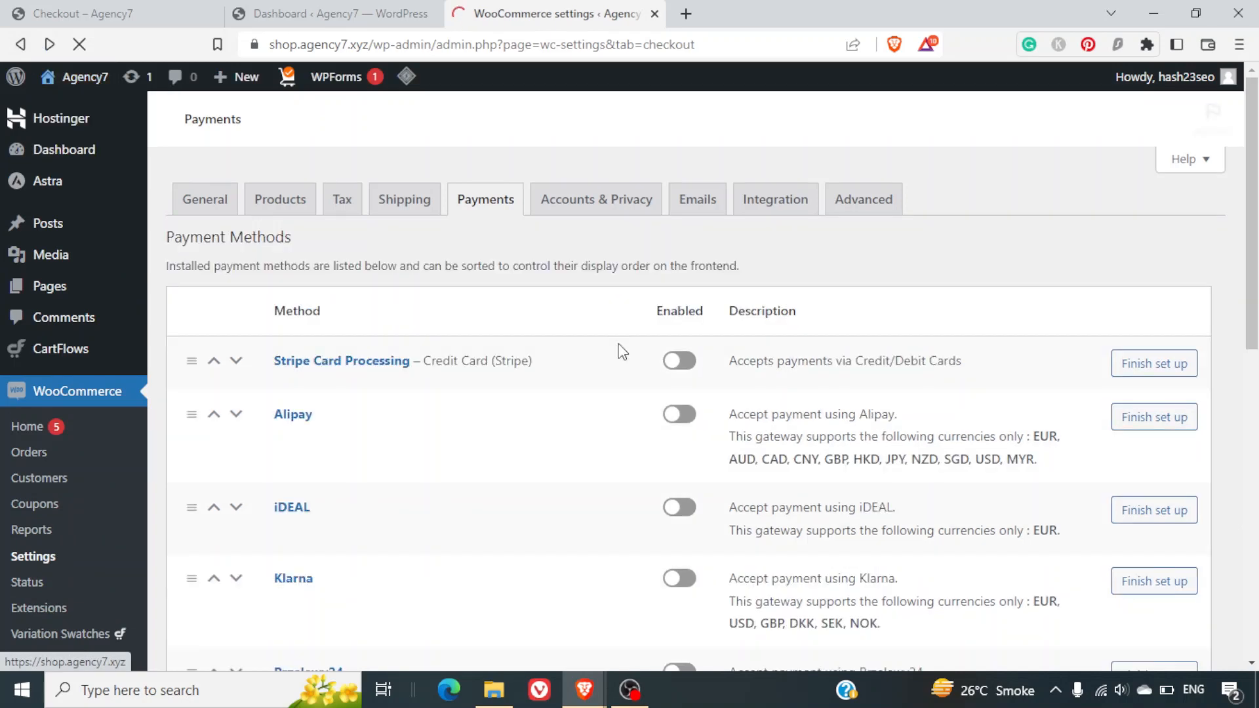
scroll(554, 428, down, 10)
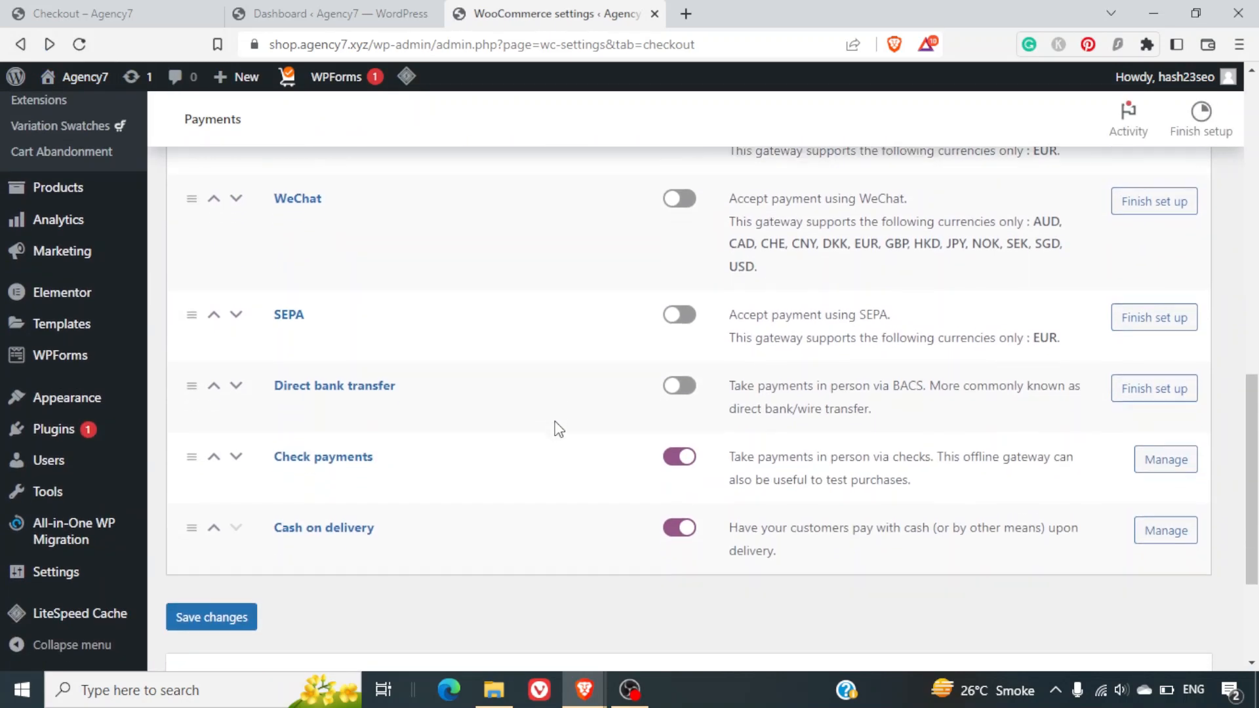
scroll(558, 429, down, 2)
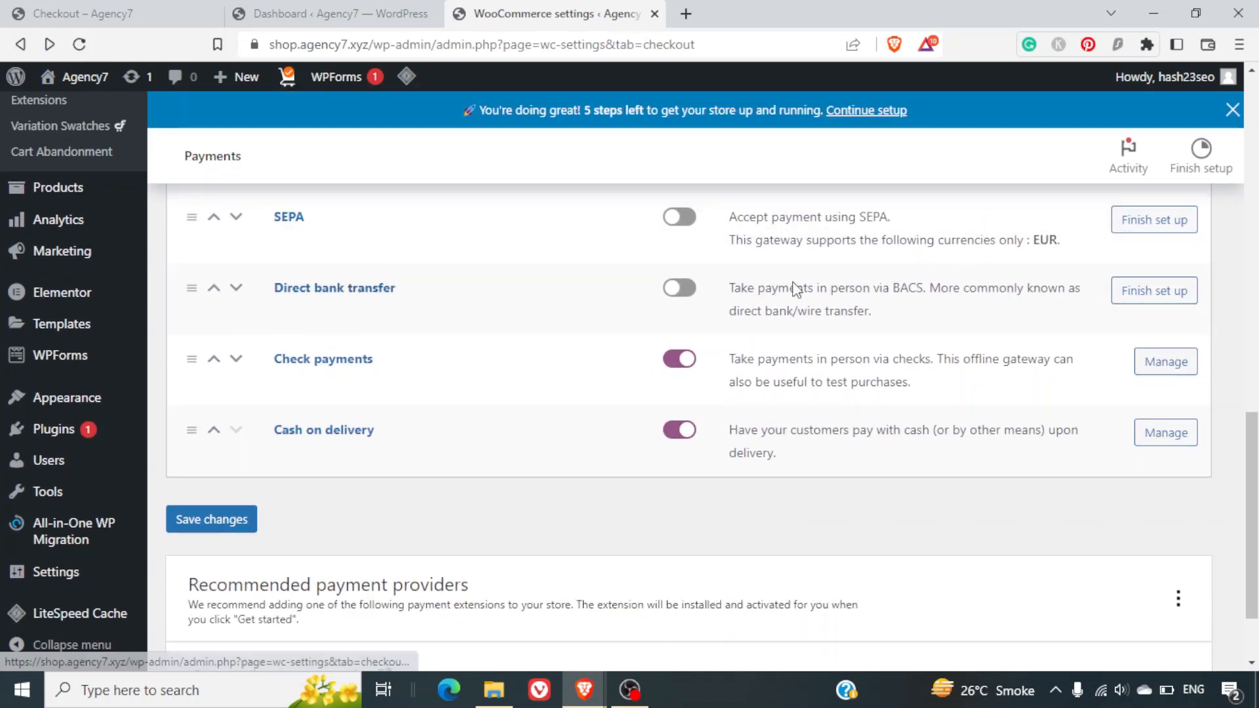
click(679, 288)
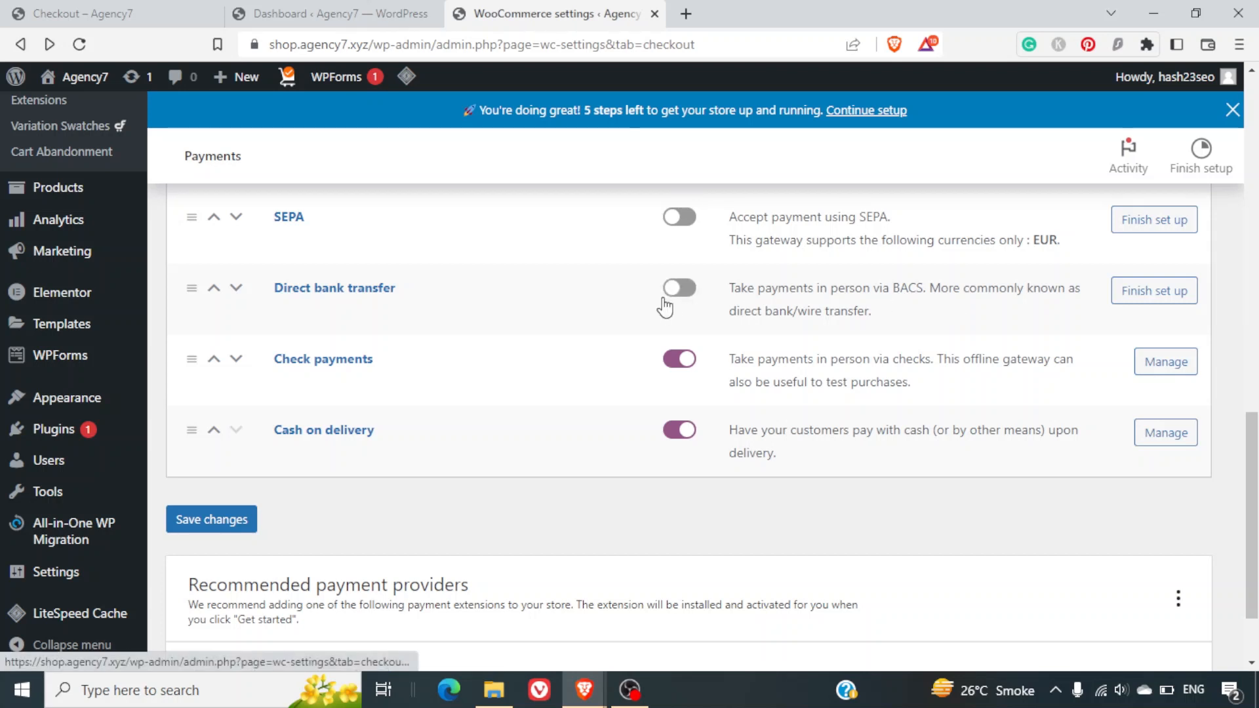
Re-enable Direct bank transfer and open its setup page.
click(691, 301)
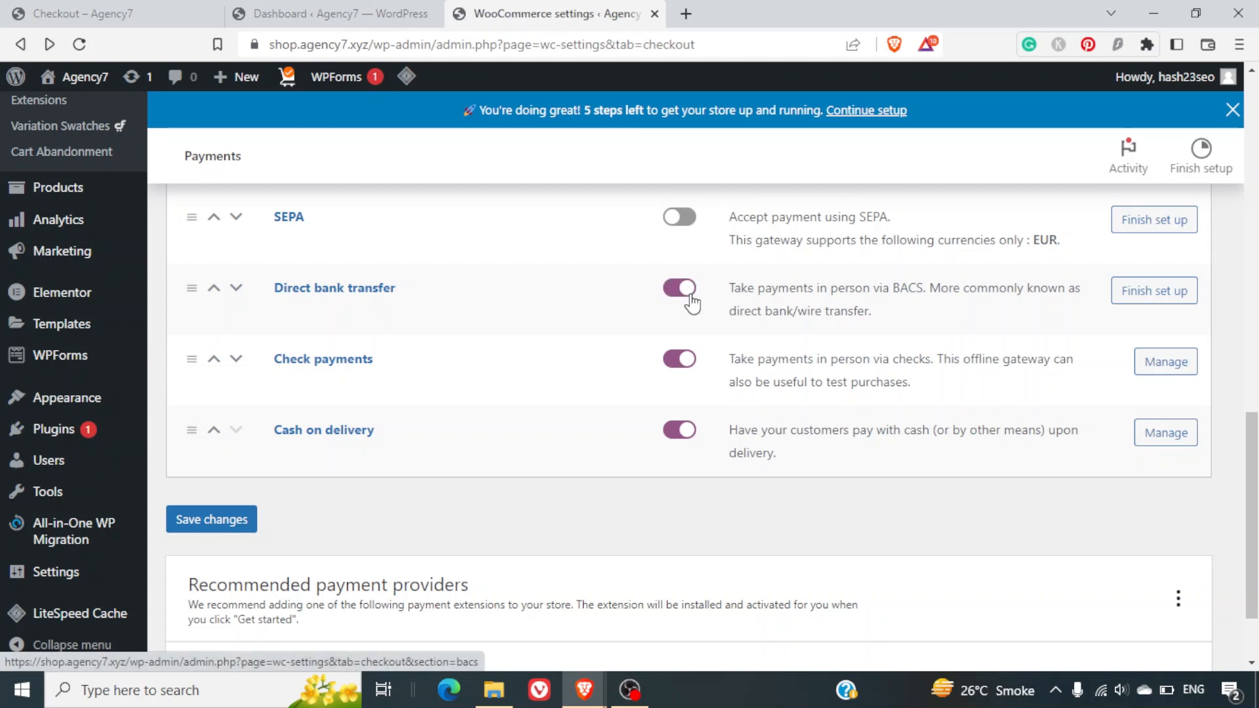
click(1166, 305)
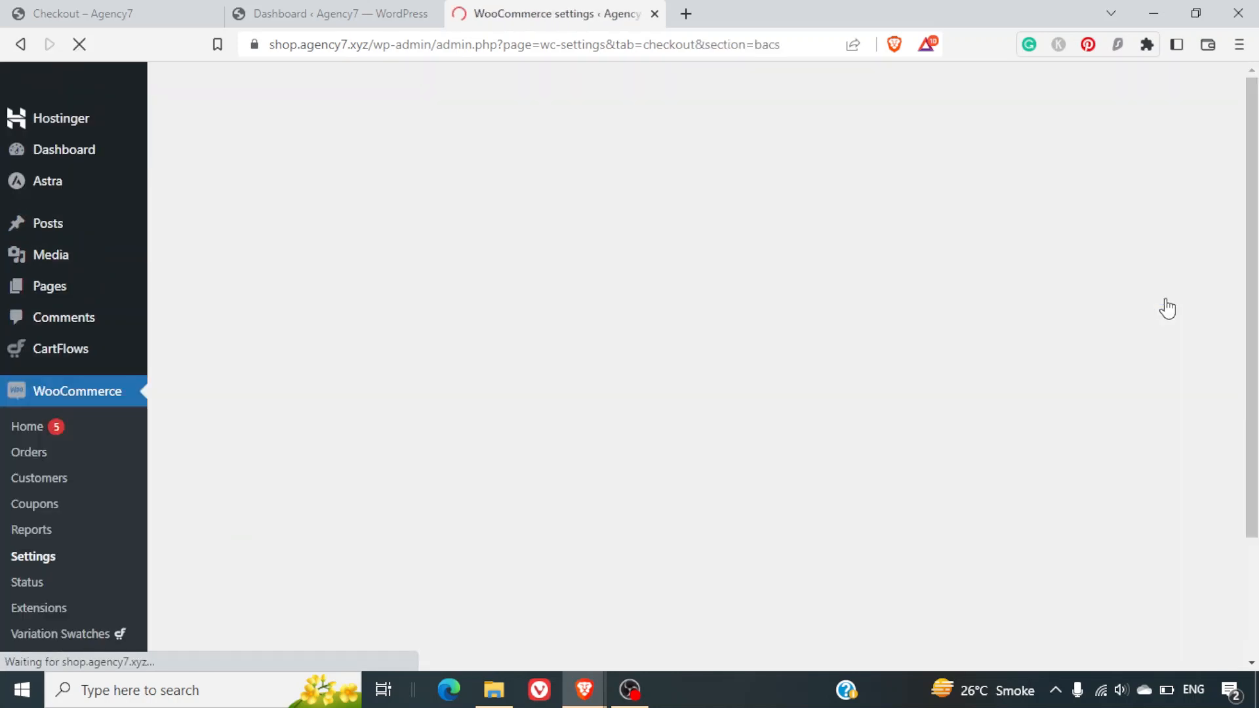
scroll(990, 366, down, 5)
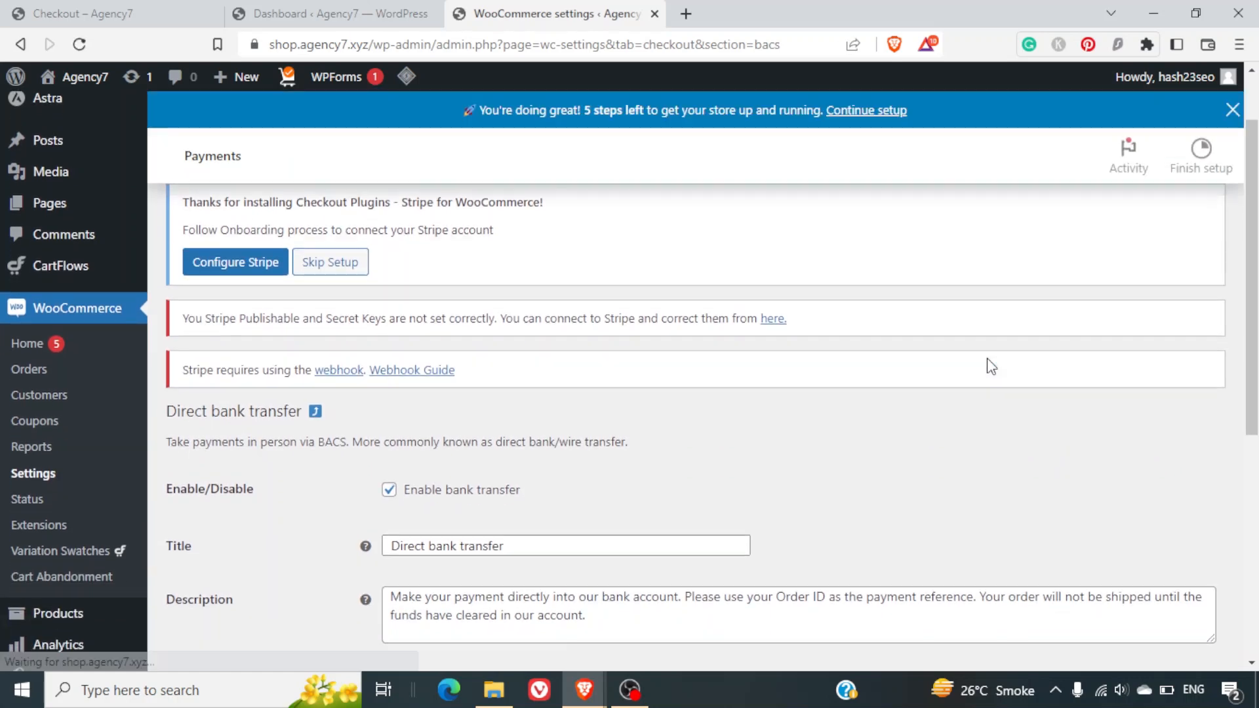
scroll(989, 364, down, 1)
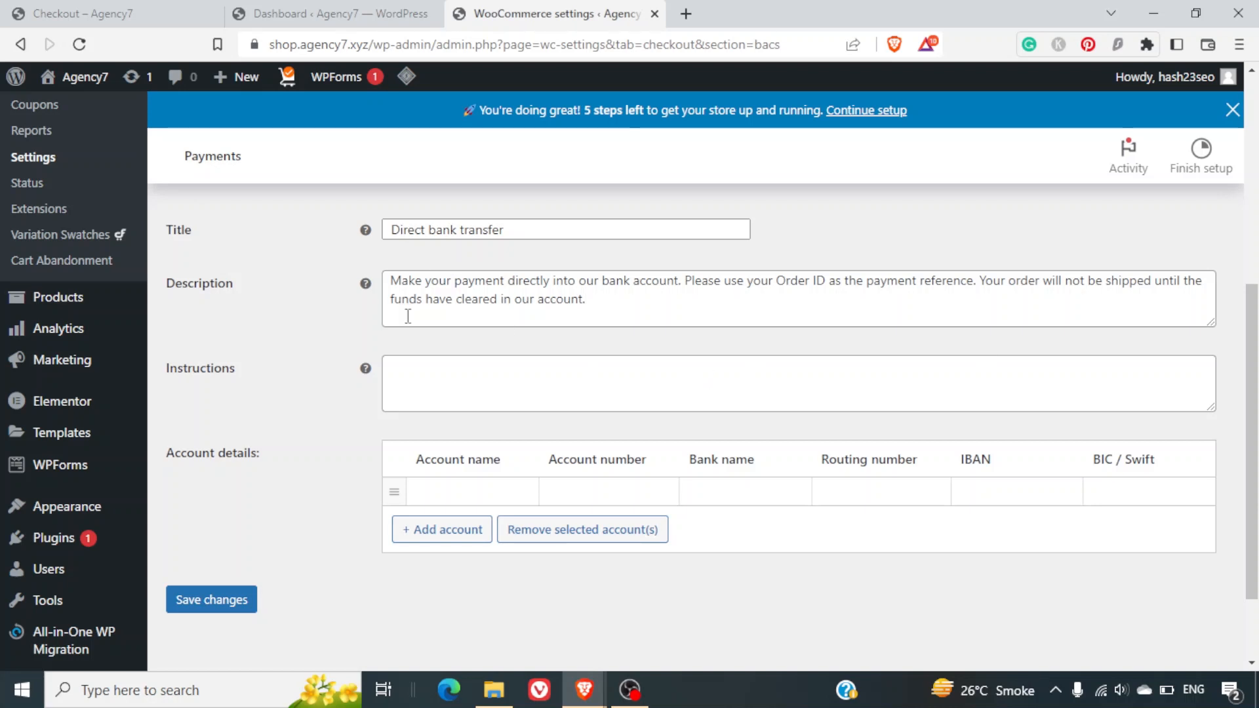
Add a bank account row and enter the store's account name.
click(464, 543)
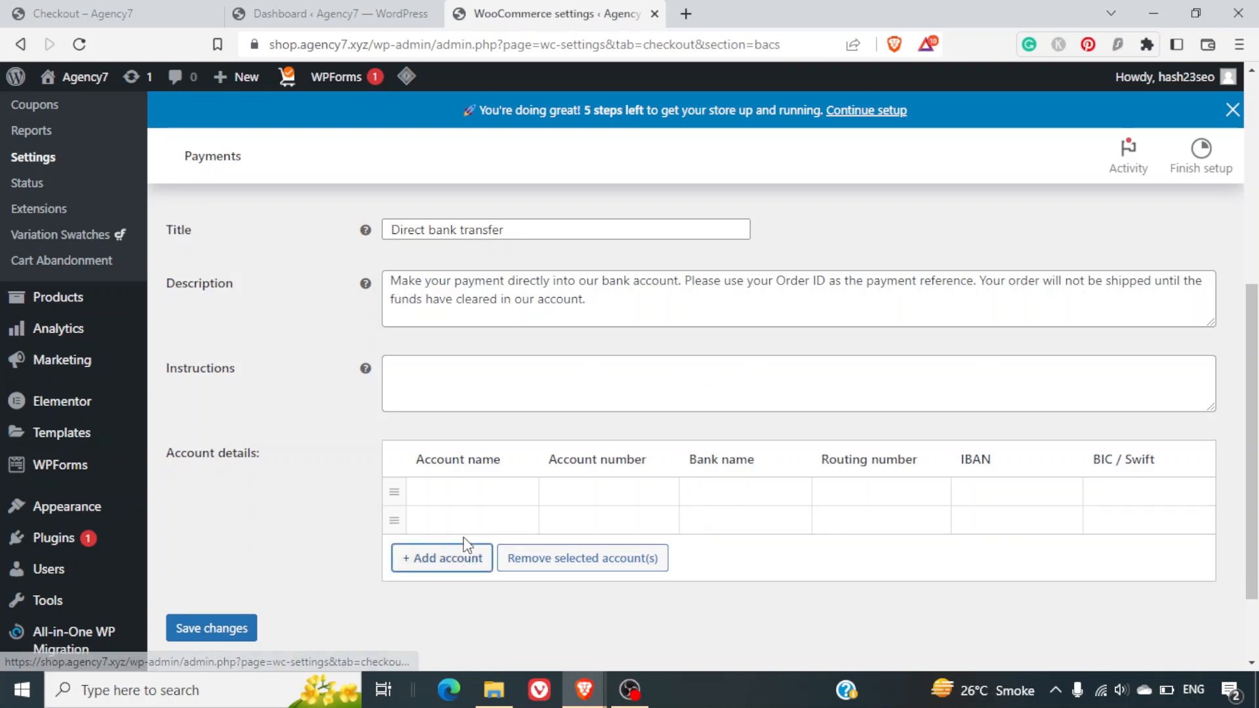
click(483, 512)
click(451, 485)
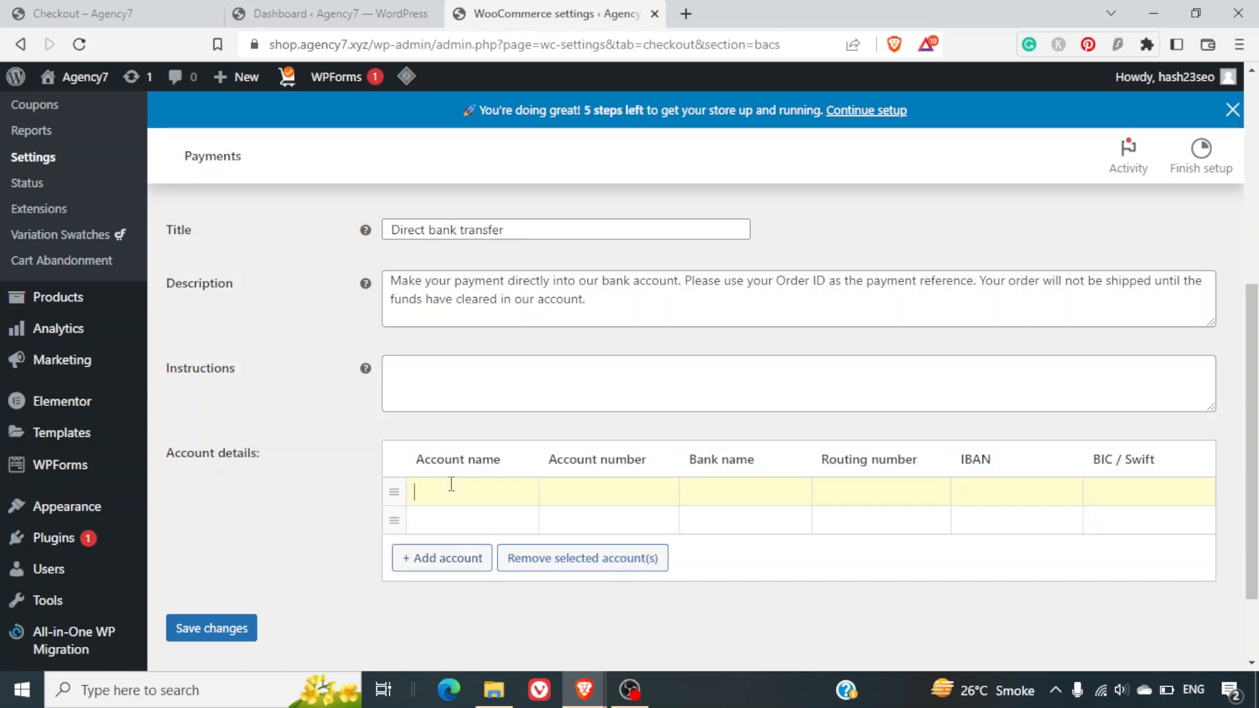
text(Agency7)
text(xyz)
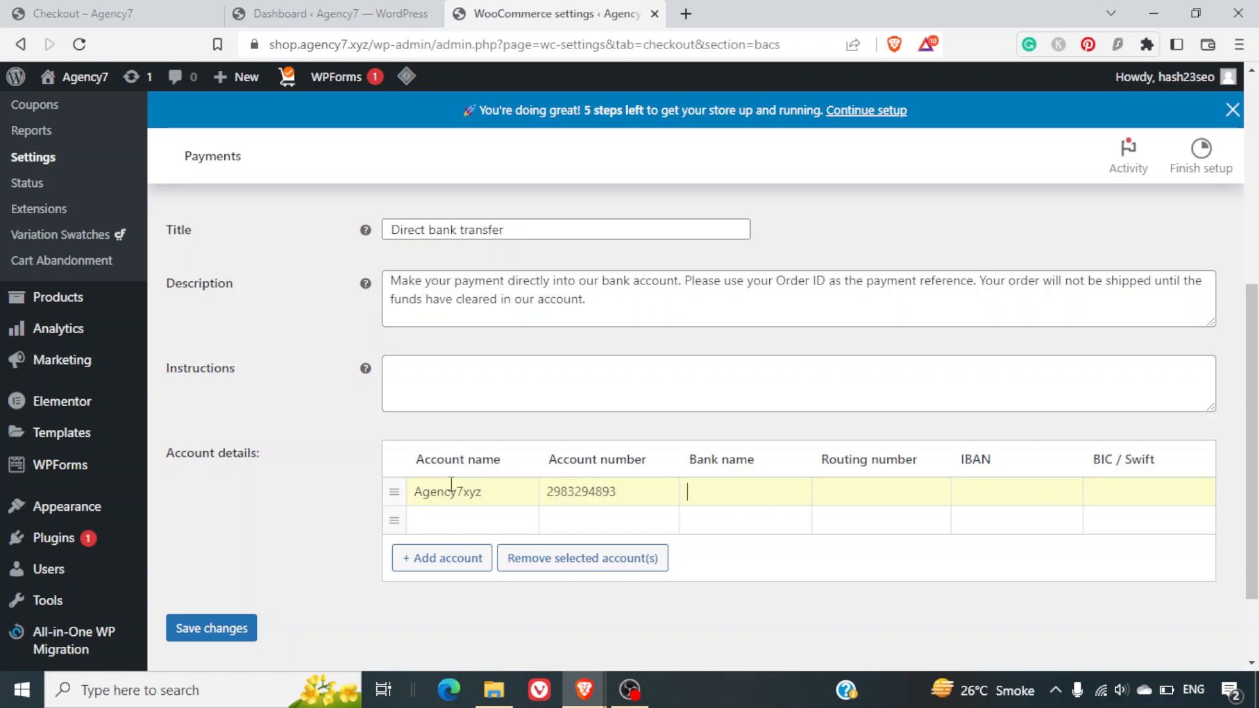
key(Tab)
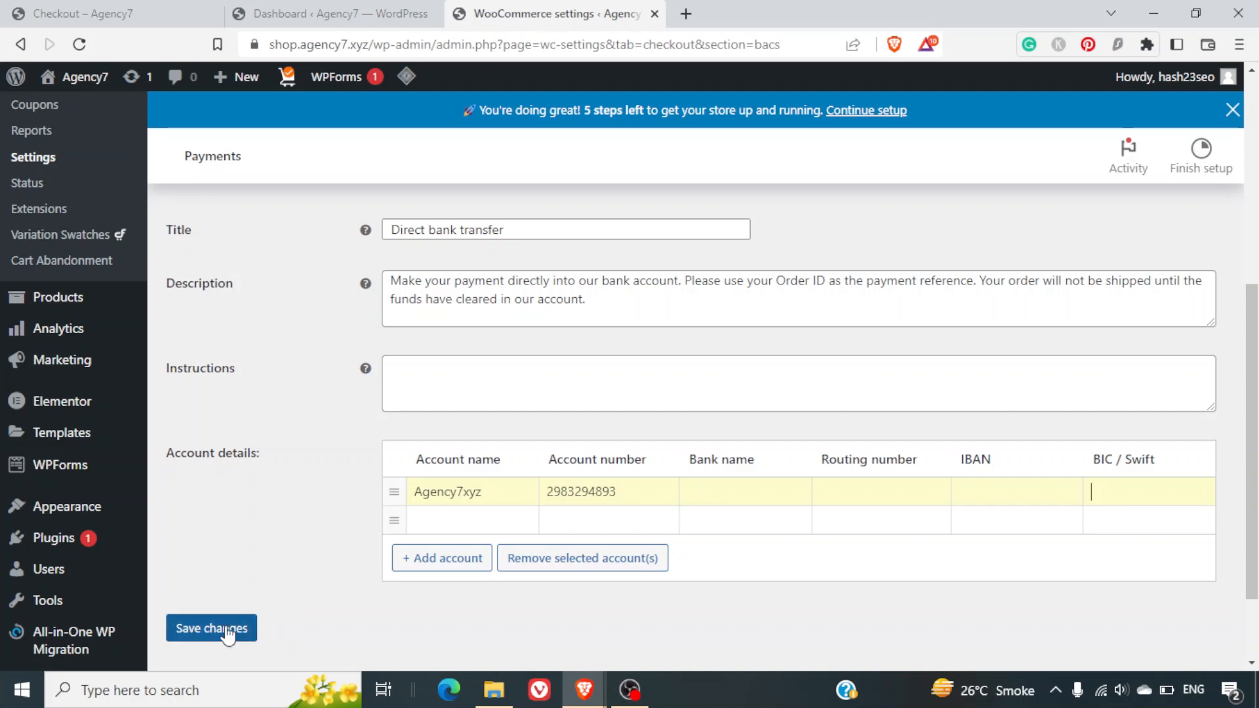
scroll(668, 603, up, 4)
scroll(668, 604, down, 4)
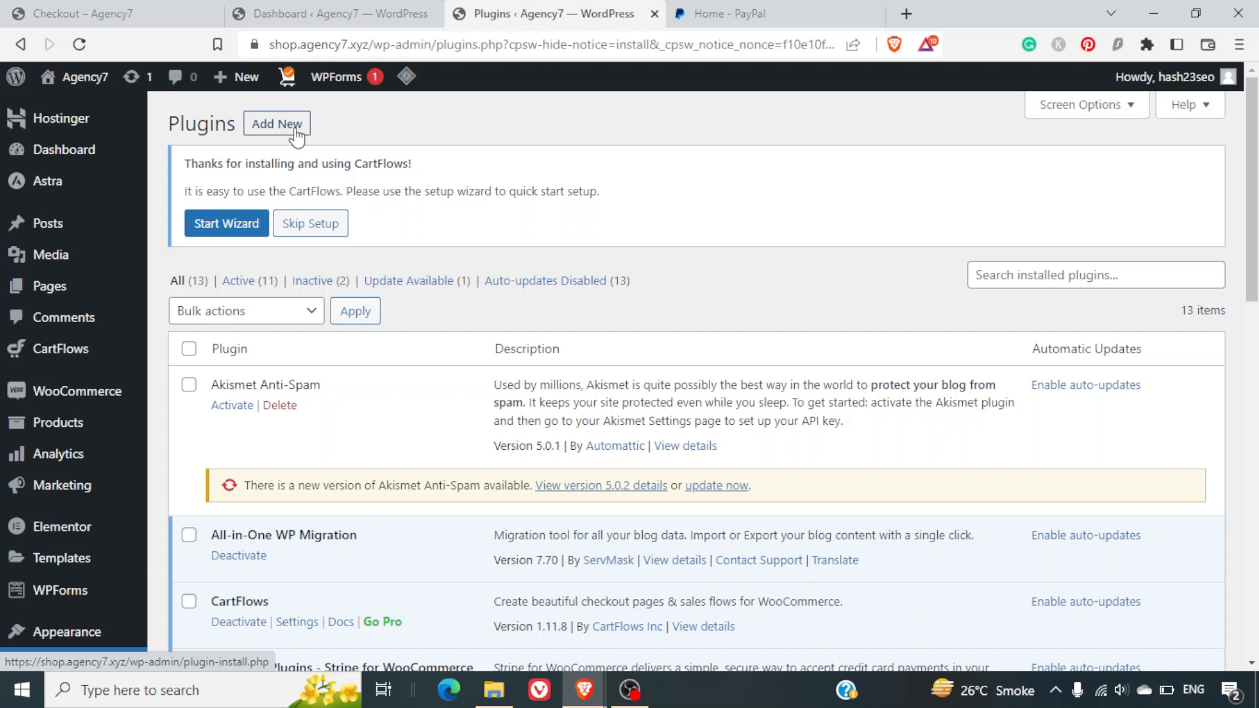
Search new plugins for 'paypal woocommerce' and install Payment Plugins for PayPal WooCommerce.
click(296, 136)
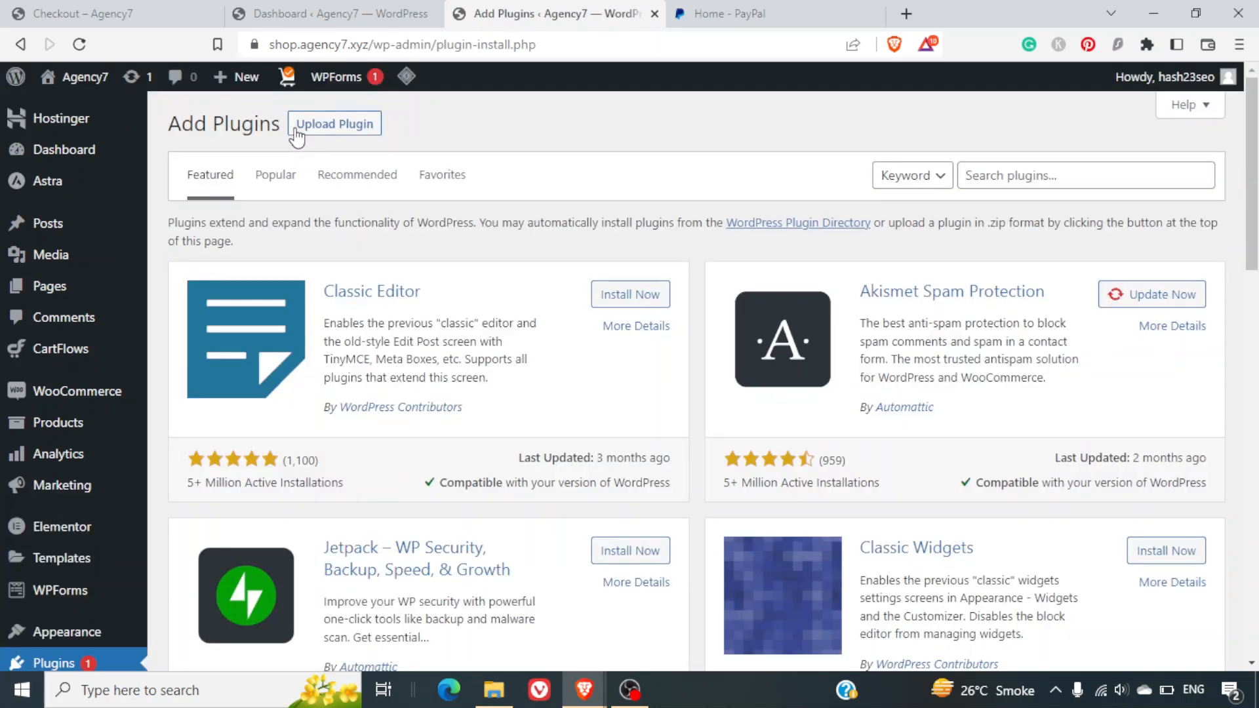
click(1091, 176)
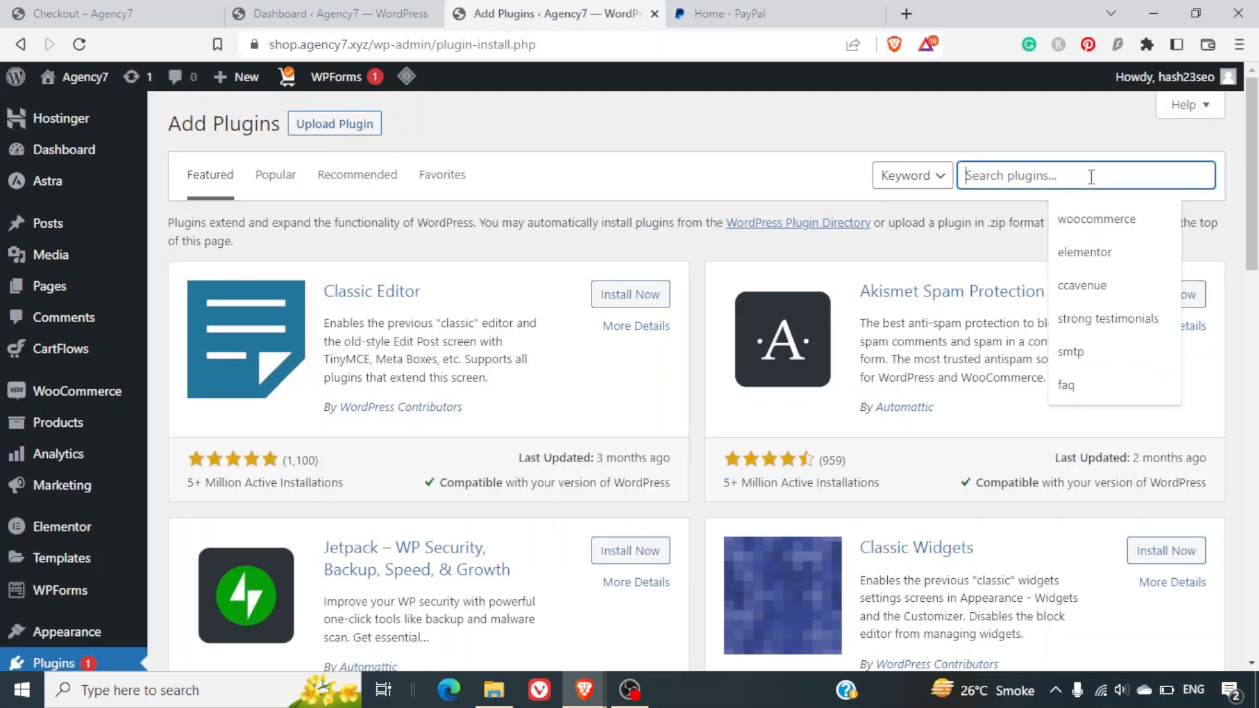
text(paypal wo)
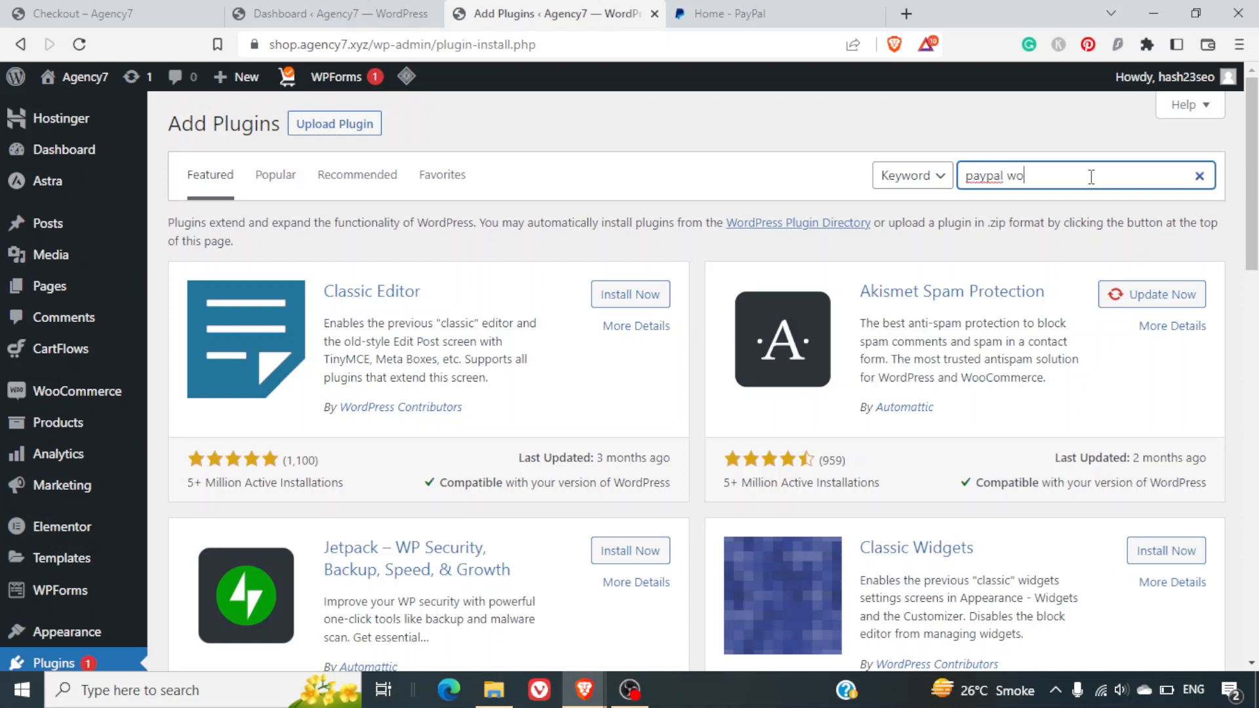
text(ocommerce)
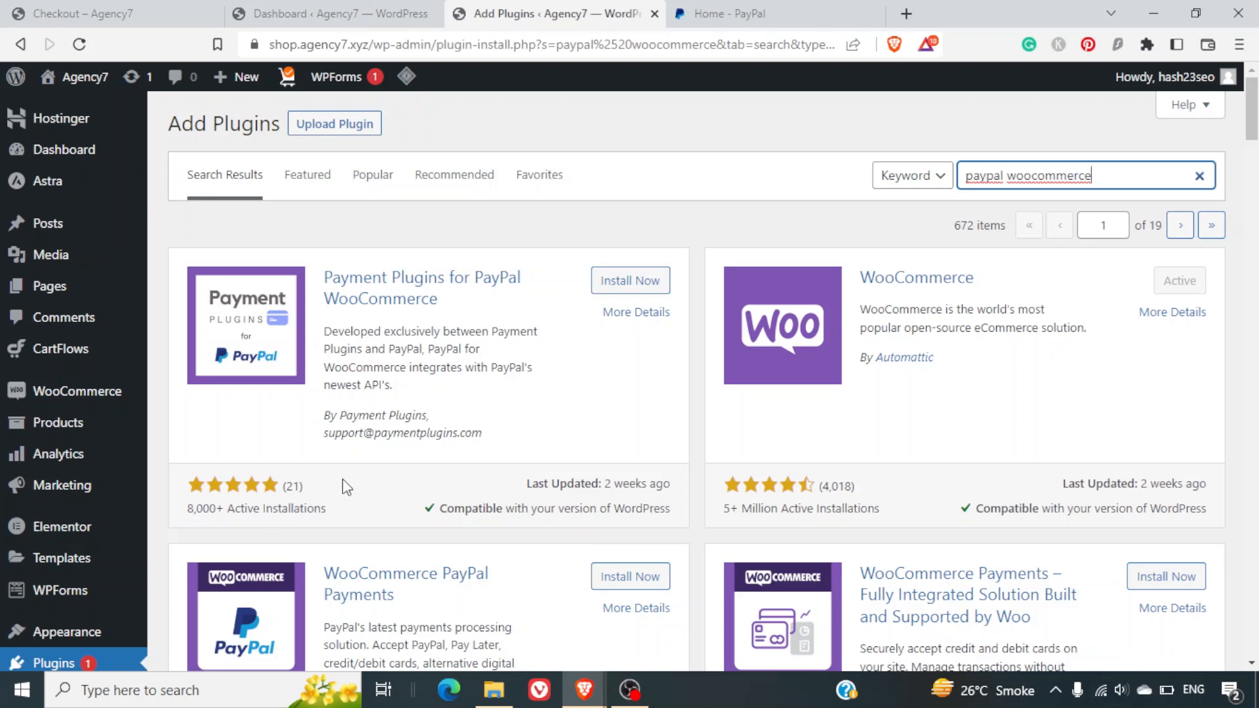
scroll(344, 487, down, 5)
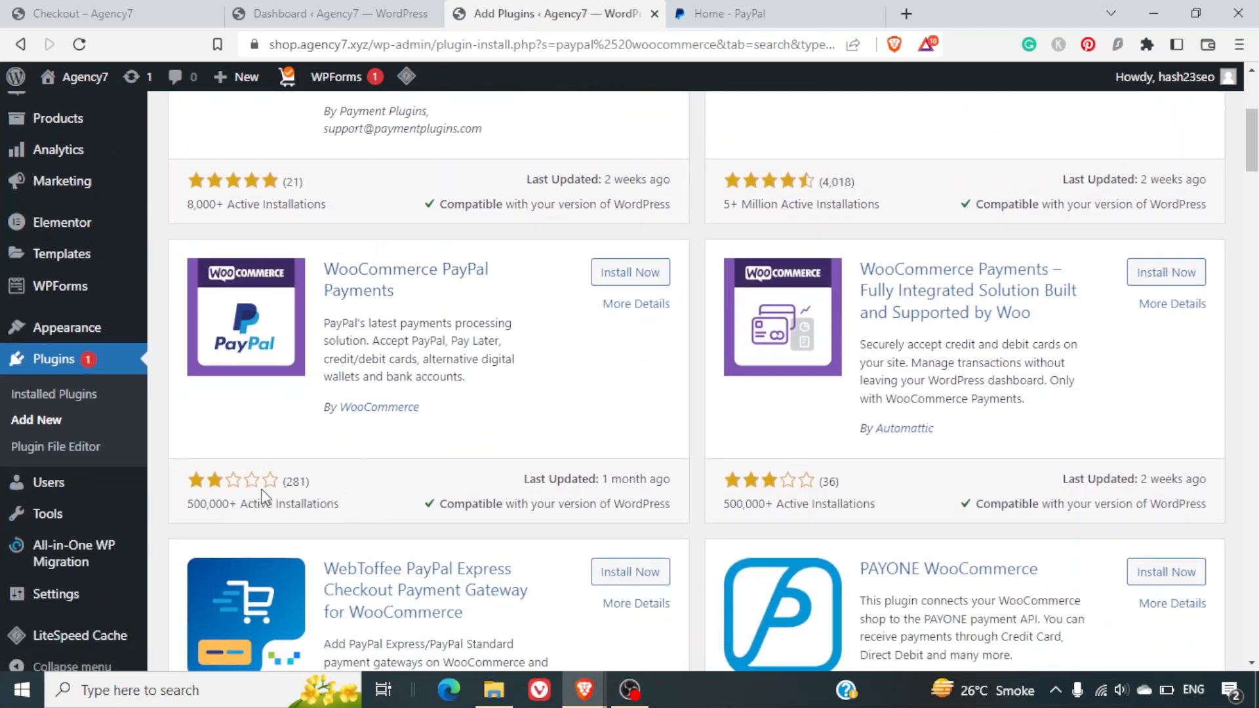
scroll(381, 415, up, 5)
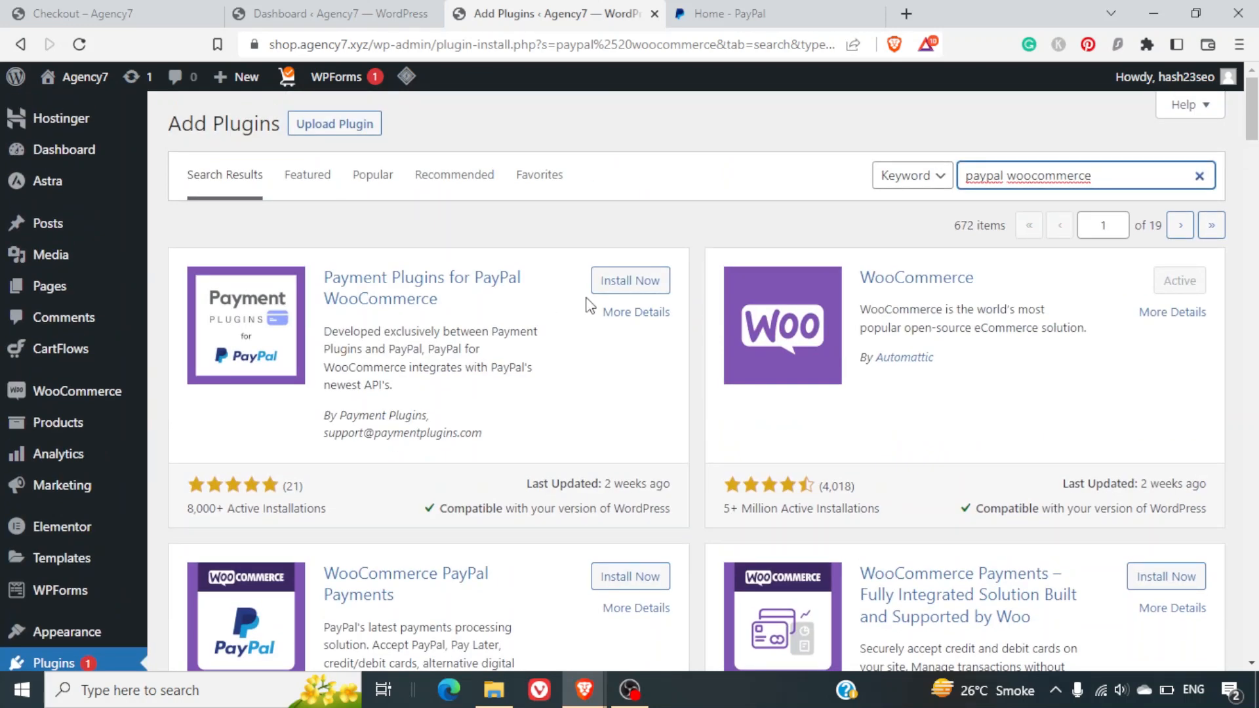
click(633, 288)
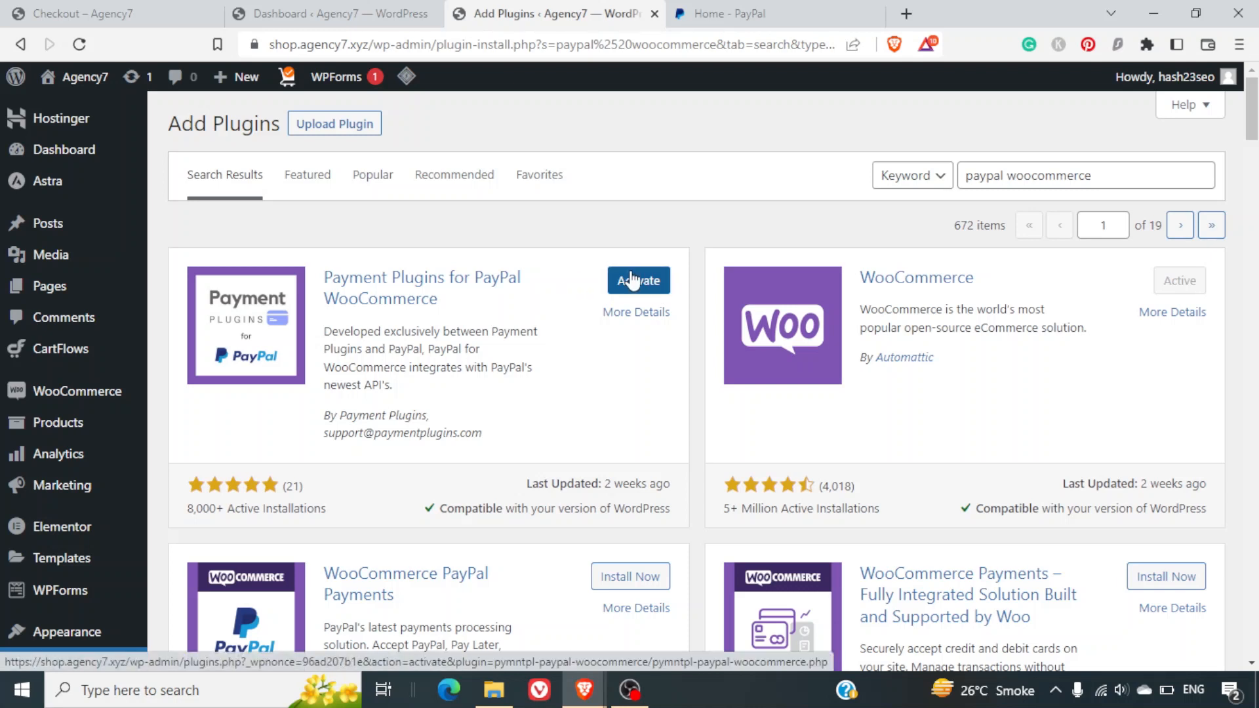
Activate the PayPal plugin and close its welcome tips.
click(631, 280)
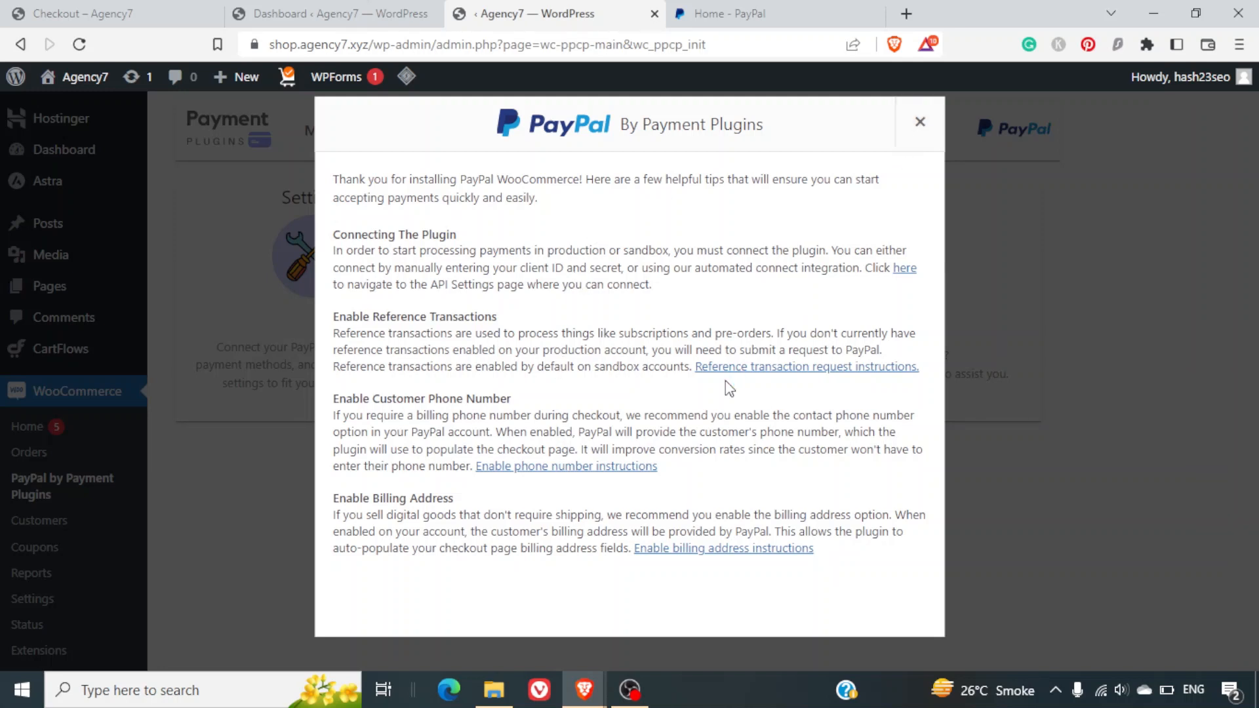
click(921, 123)
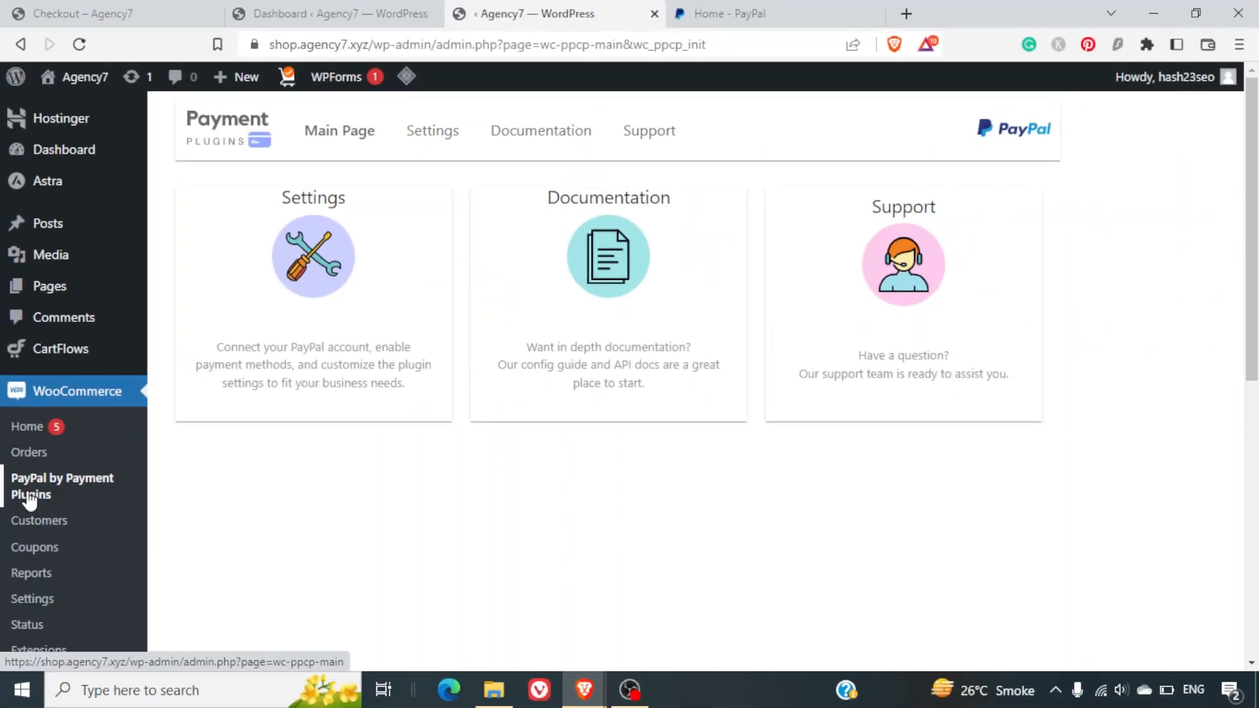
Open the PayPal plugin's Settings and set the API Environment to sandbox.
click(310, 347)
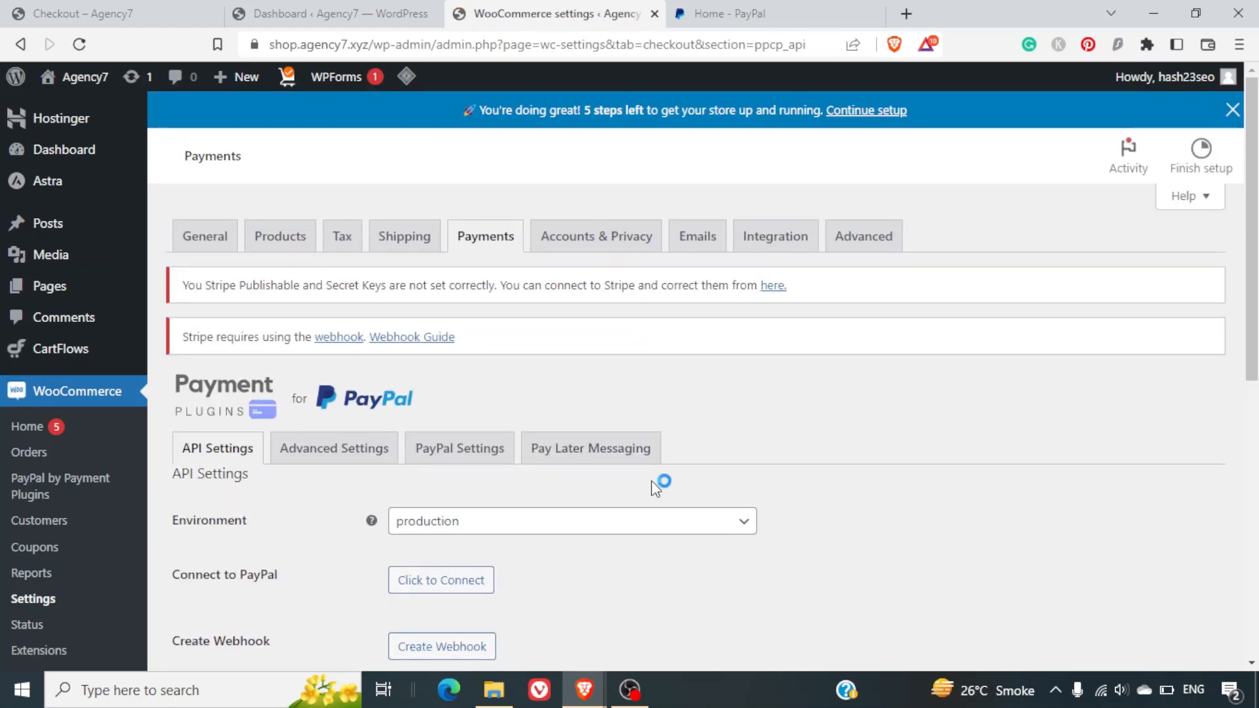
scroll(654, 488, down, 2)
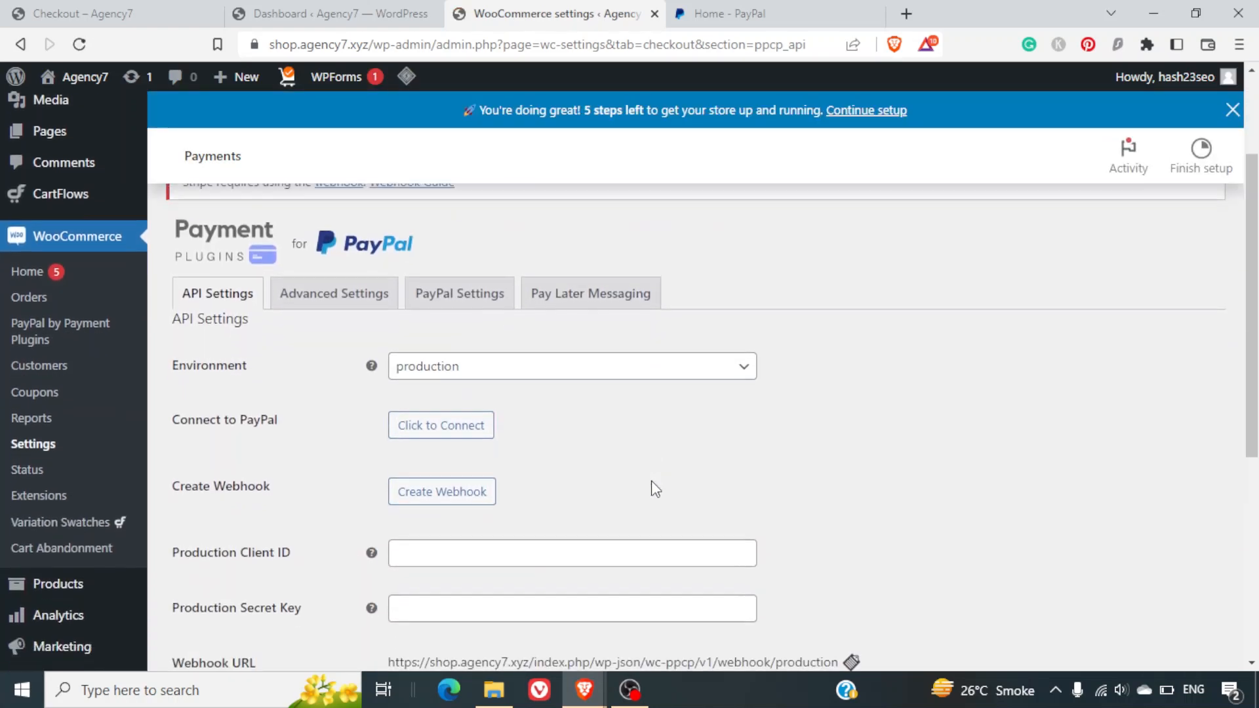
click(569, 375)
click(568, 404)
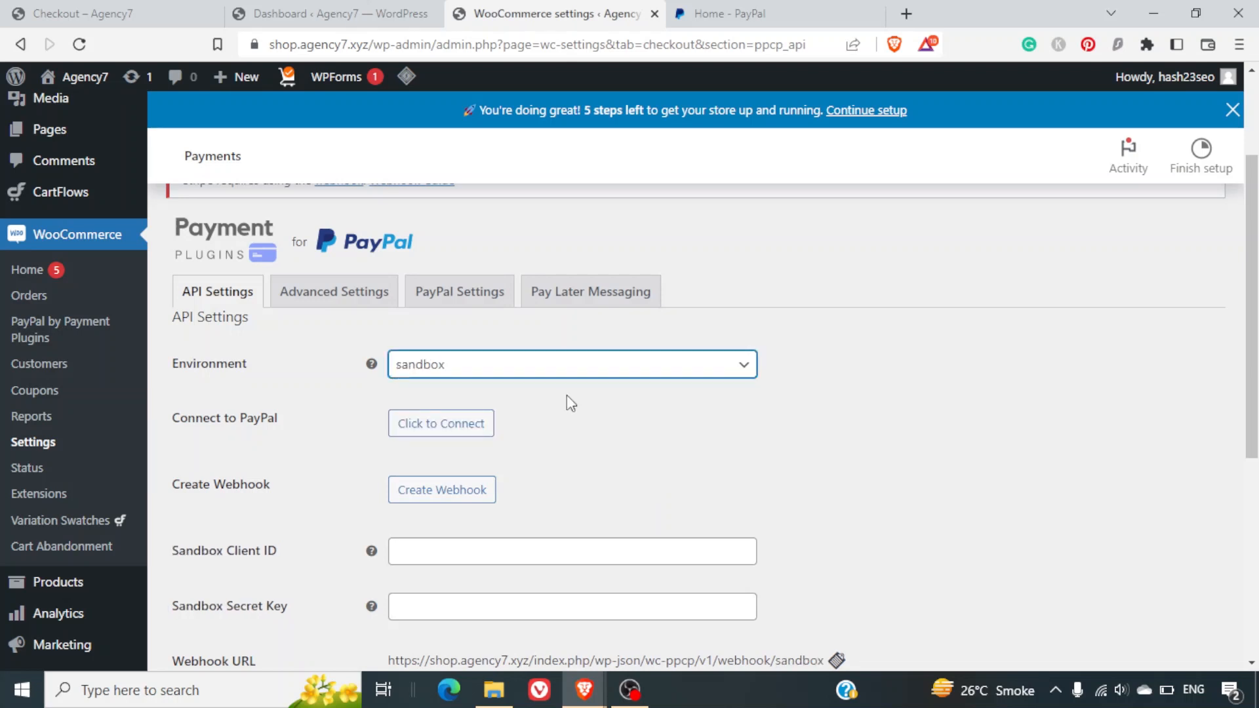
click(569, 376)
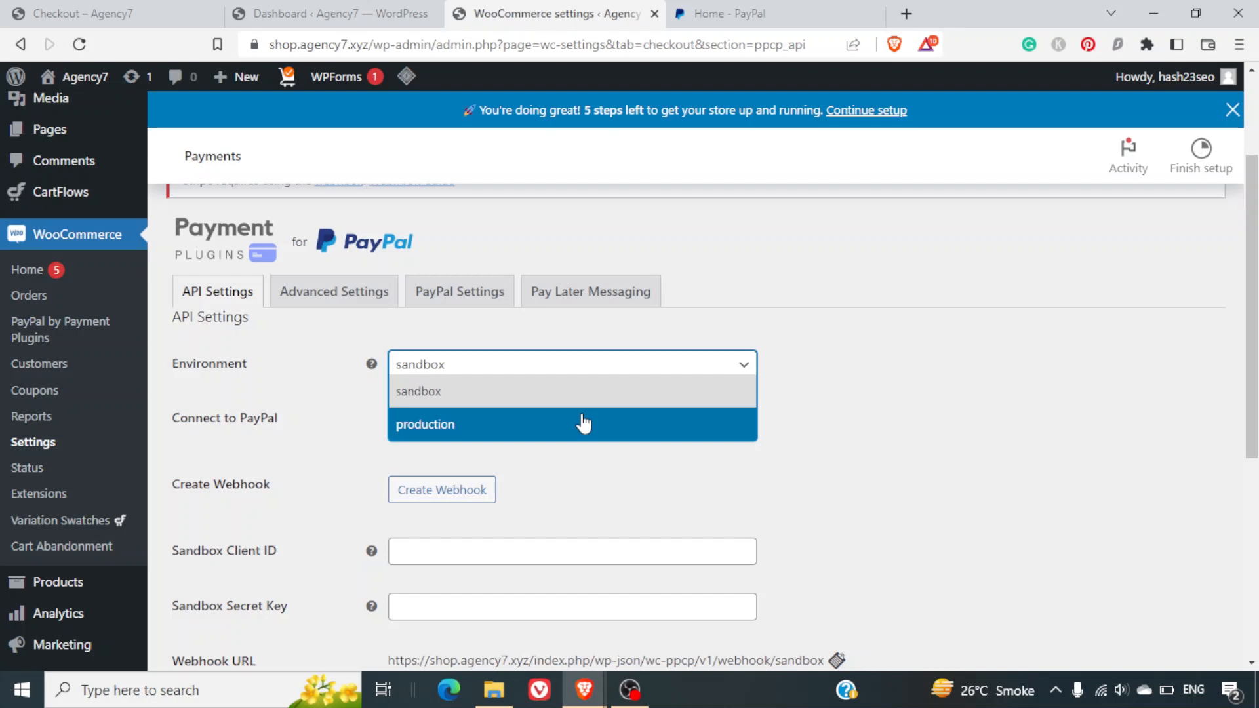
click(630, 463)
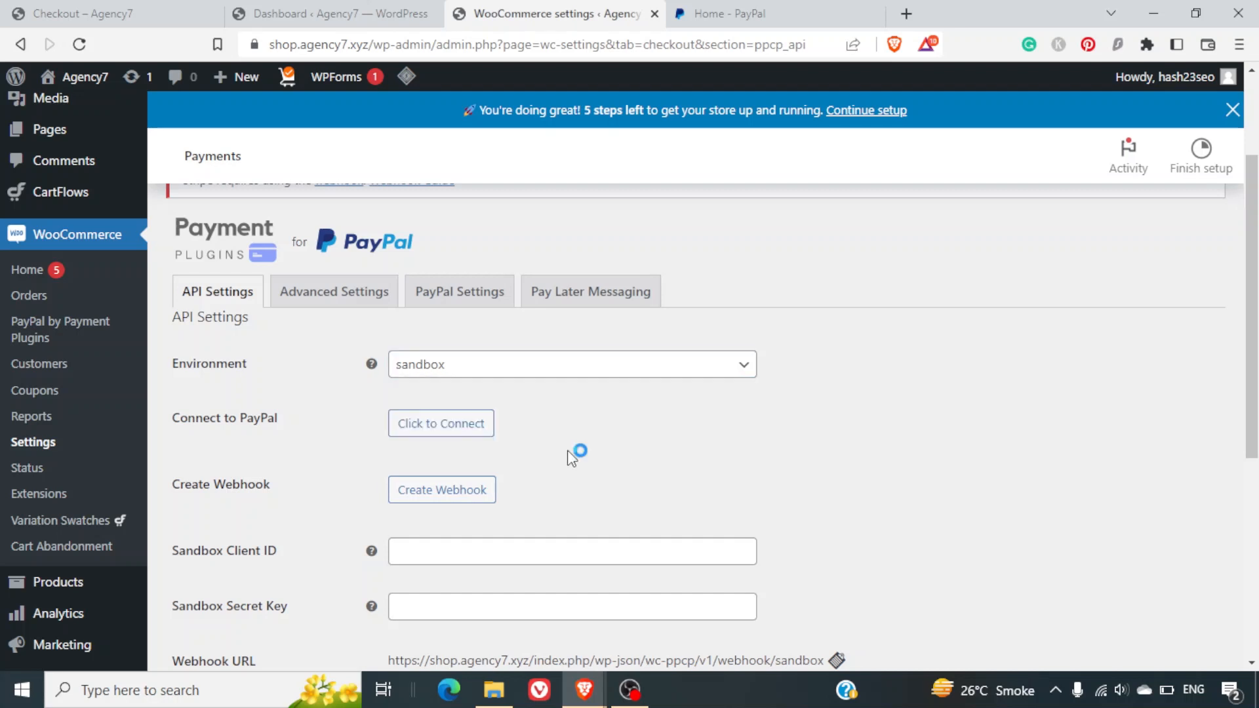
Start the PayPal account connection, accept cookies and dismiss the chat prompt.
click(464, 432)
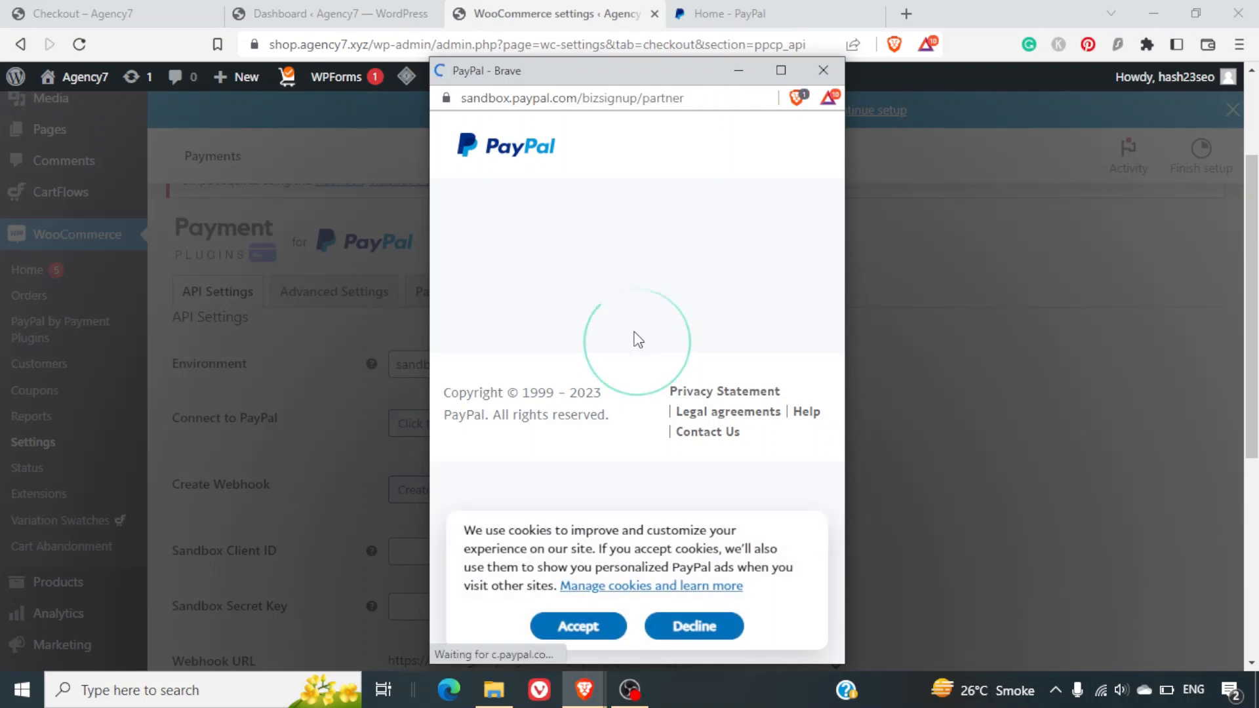
click(572, 627)
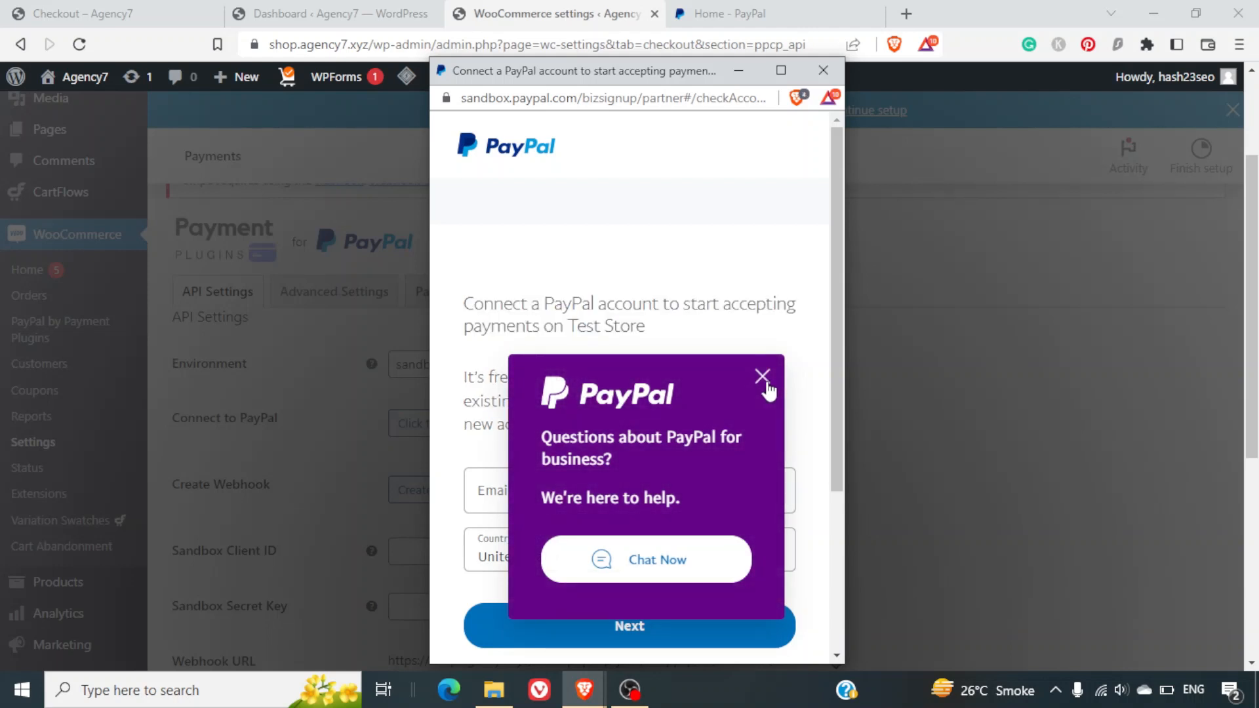
click(764, 381)
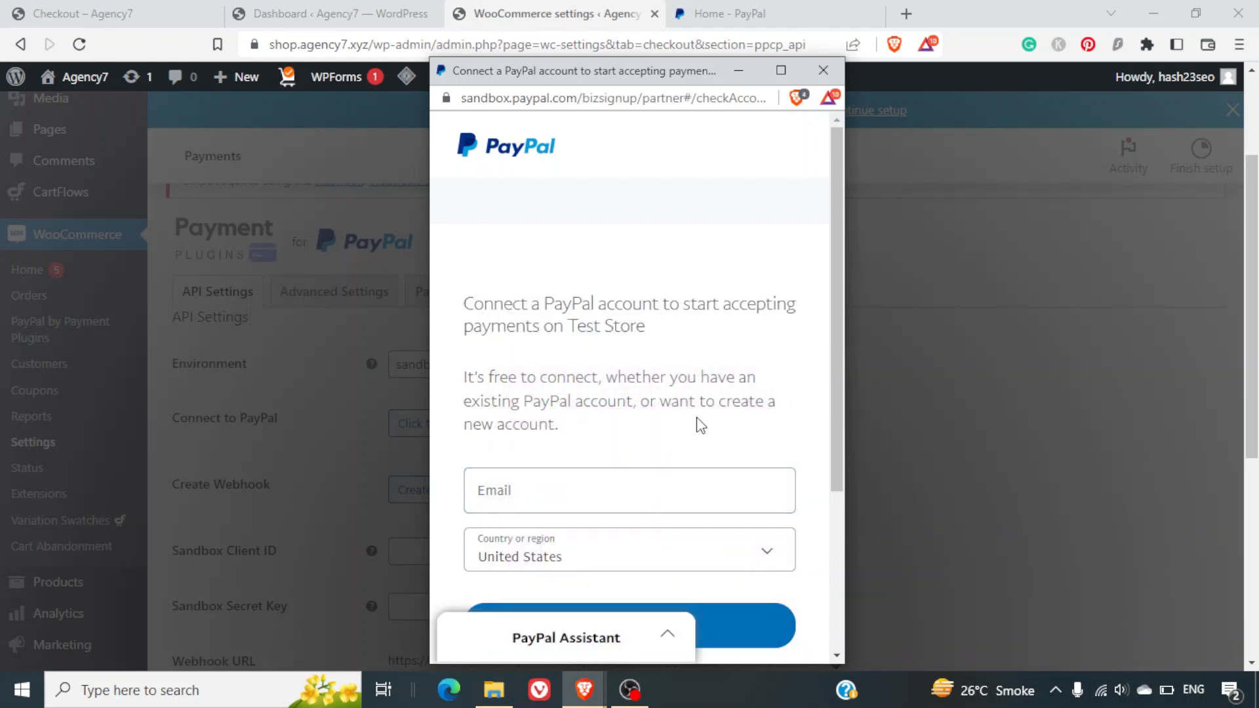
scroll(698, 422, down, 2)
scroll(698, 425, down, 2)
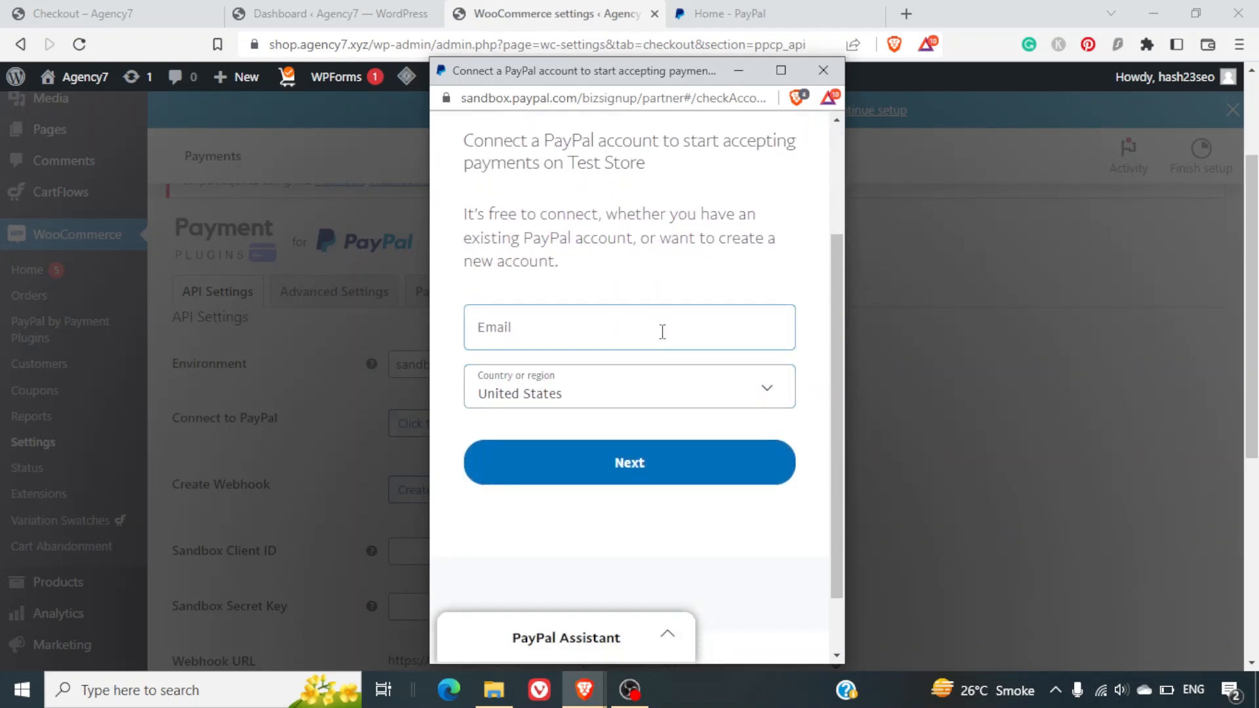
scroll(662, 333, down, 2)
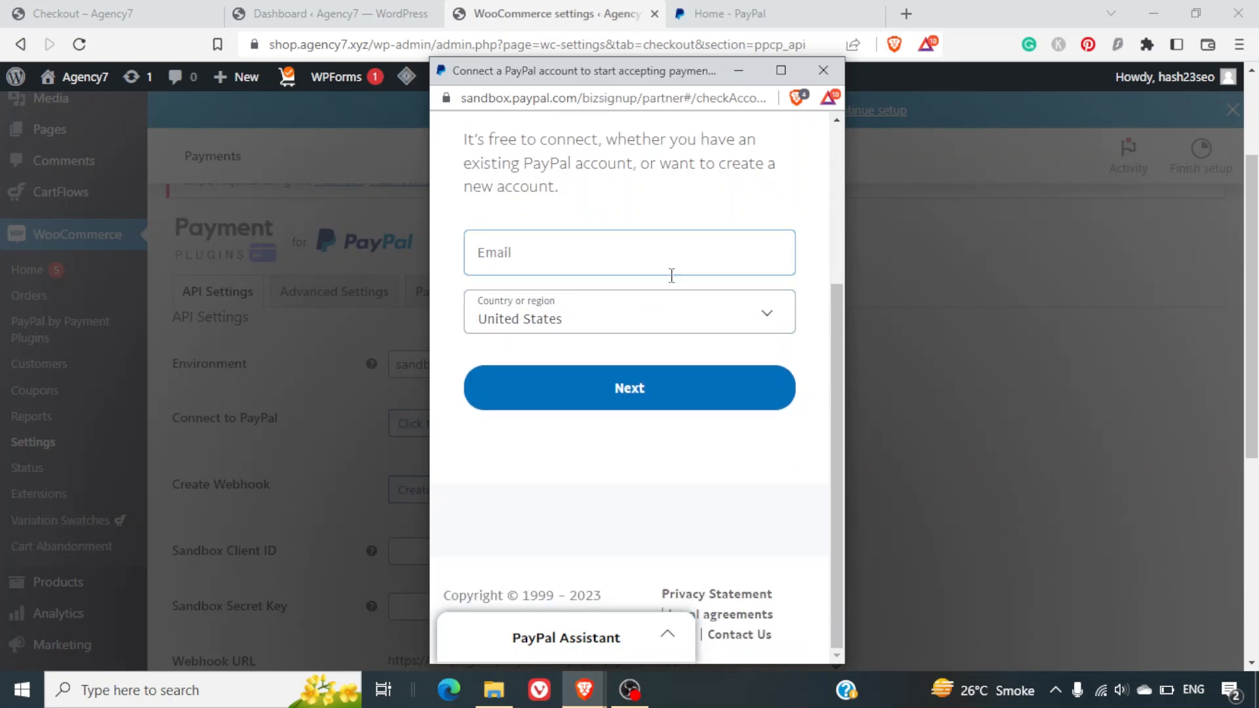
scroll(669, 272, up, 5)
scroll(711, 320, down, 5)
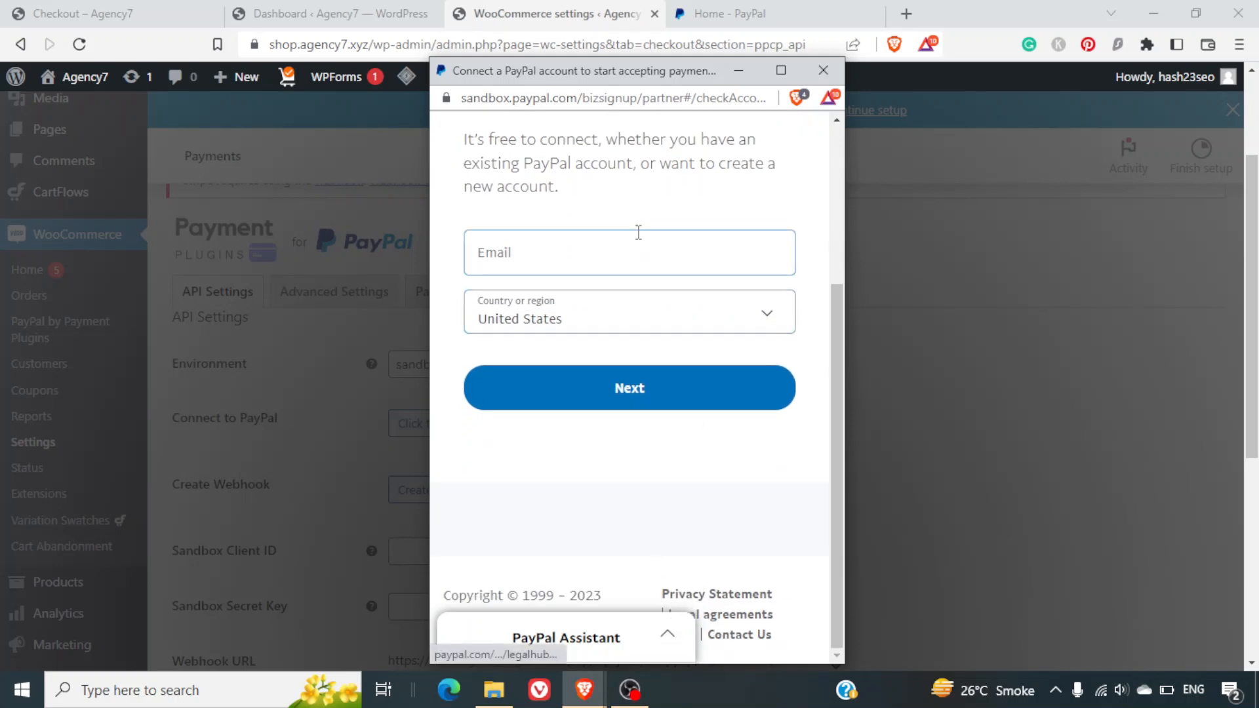
Enter the business e-mail address, choose India as the country, and continue.
click(636, 263)
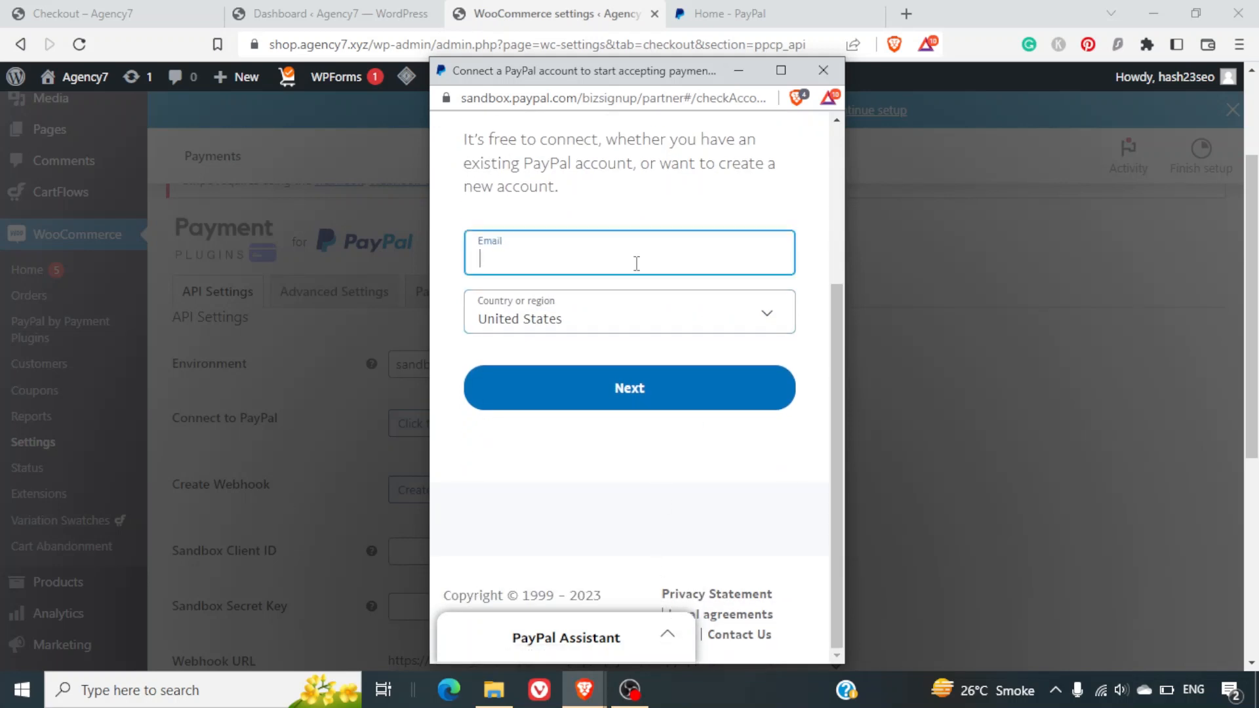
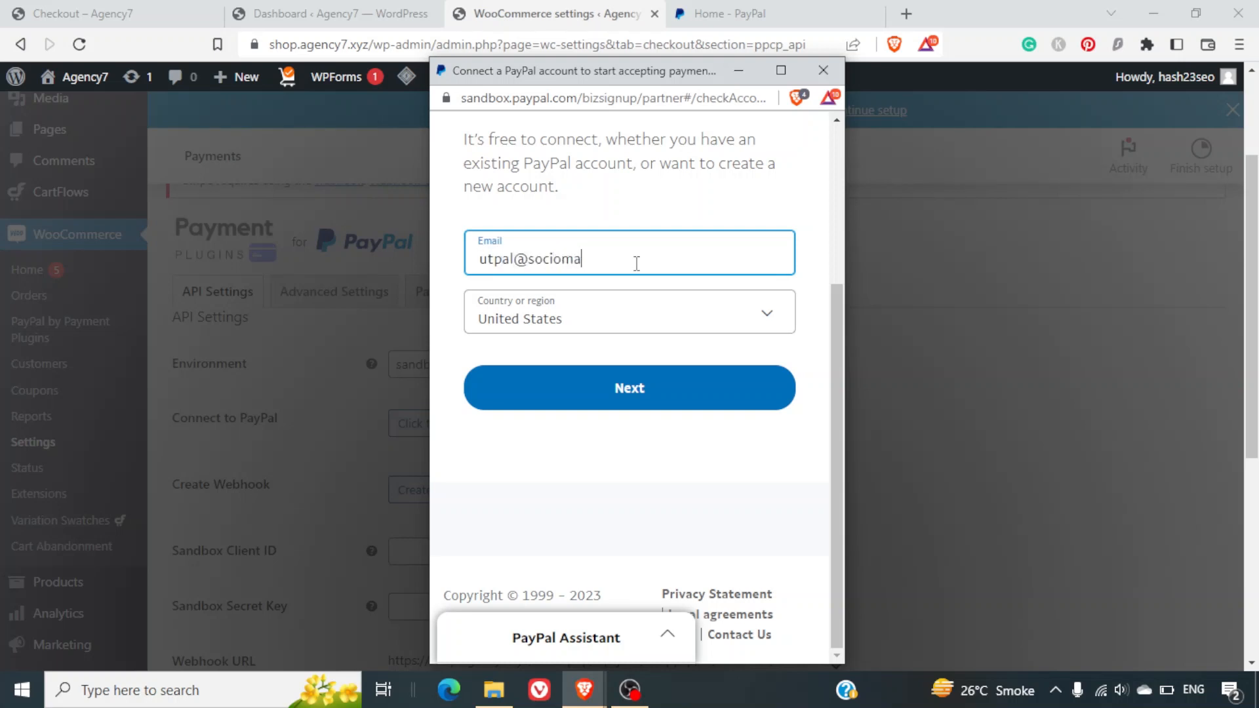
click(632, 336)
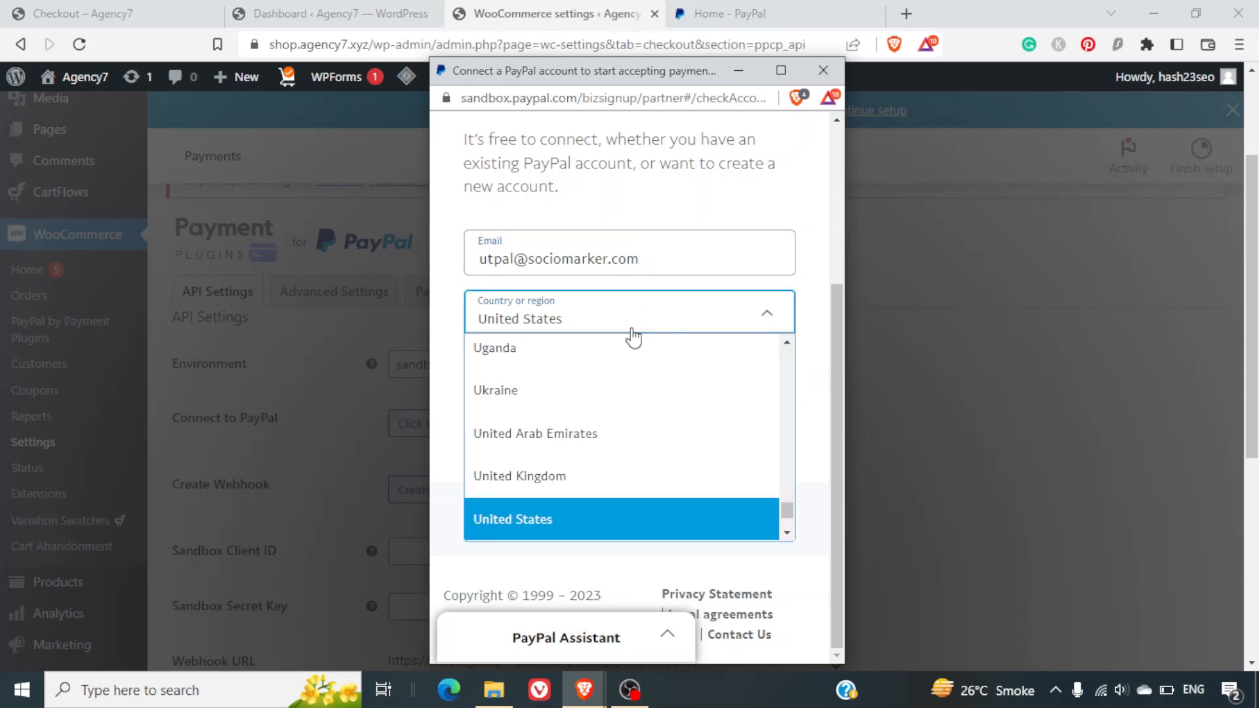
text(in)
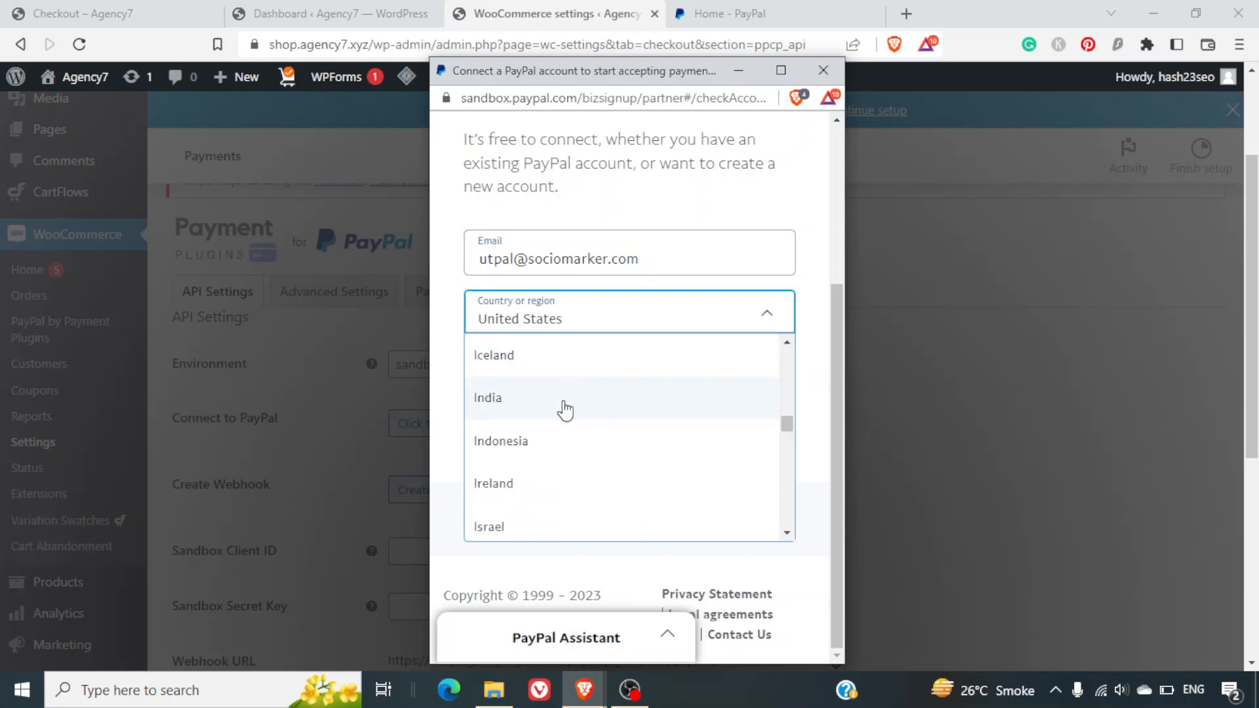
click(564, 408)
click(613, 396)
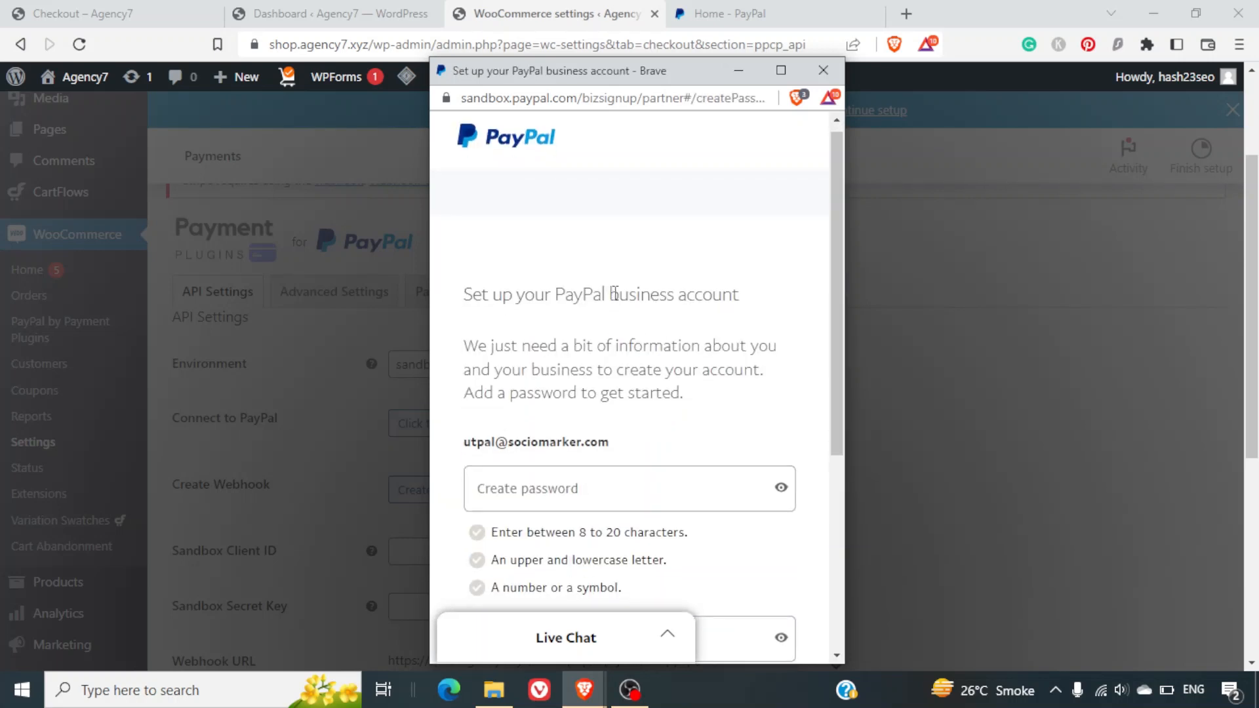
Enter and confirm a new account password, then submit it.
scroll(705, 367, down, 5)
scroll(704, 375, up, 3)
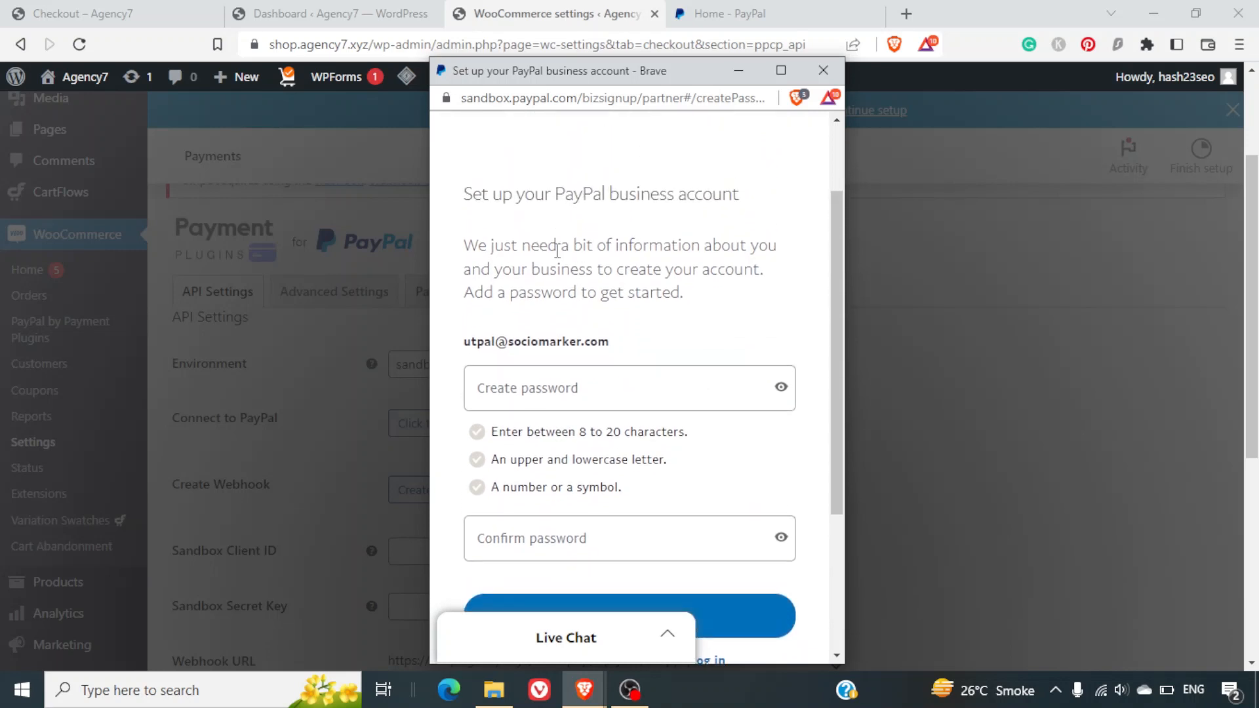
scroll(643, 321, down, 1)
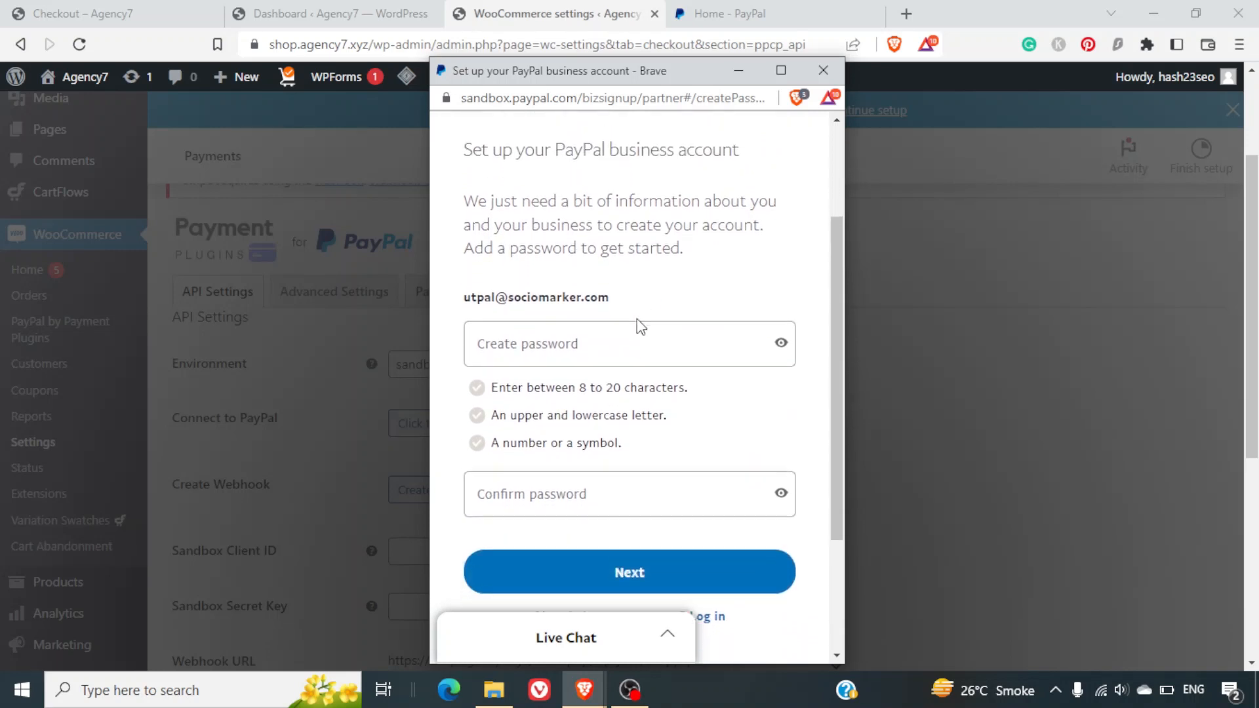
click(594, 341)
text(•••)
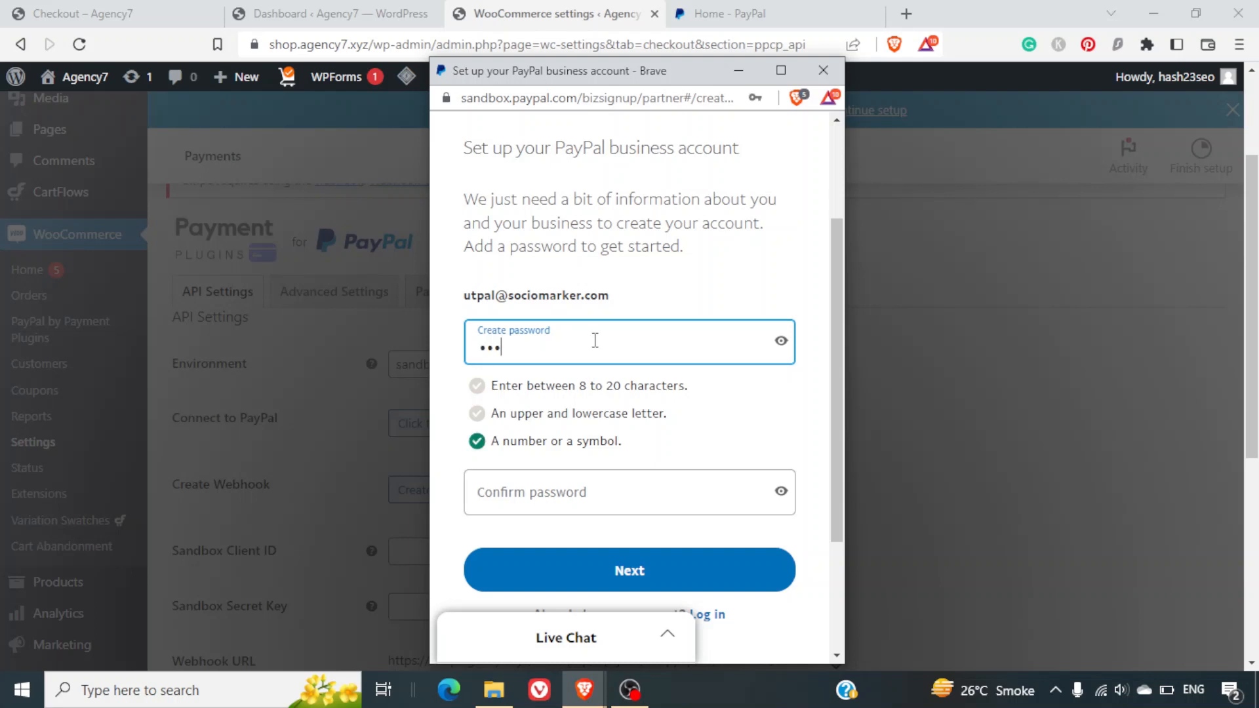
text(•••••••)
click(569, 487)
text(••)
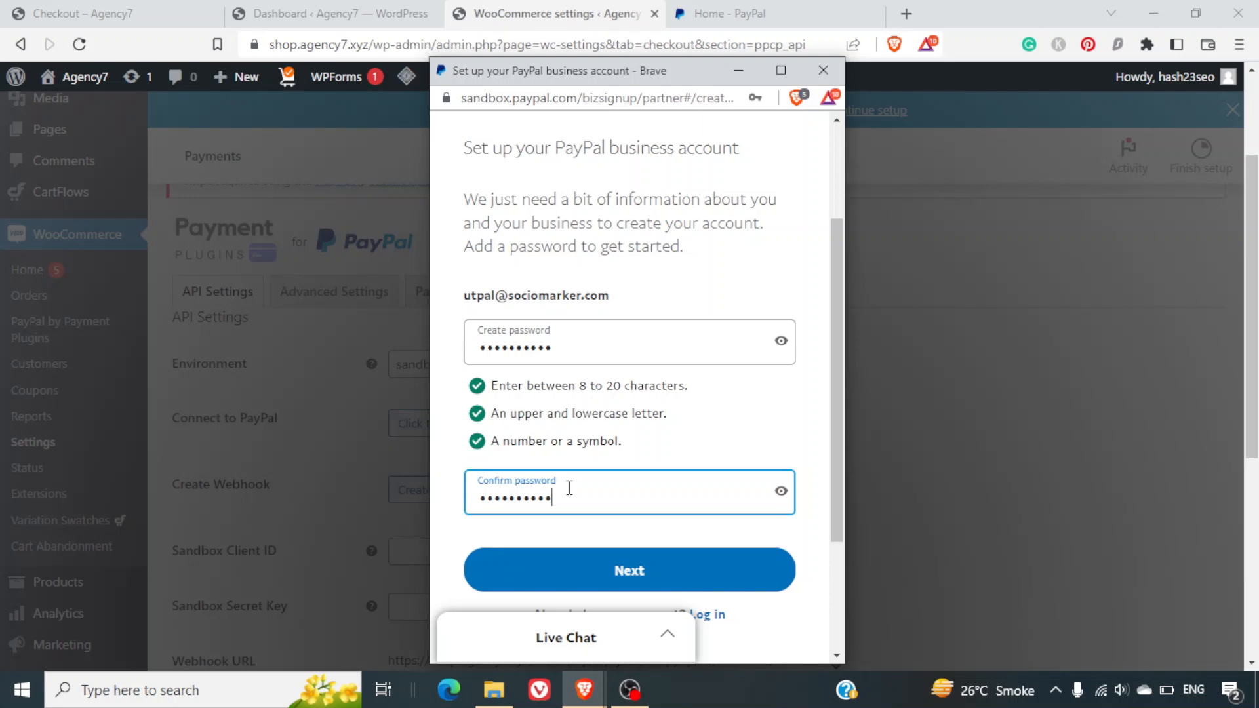
click(632, 578)
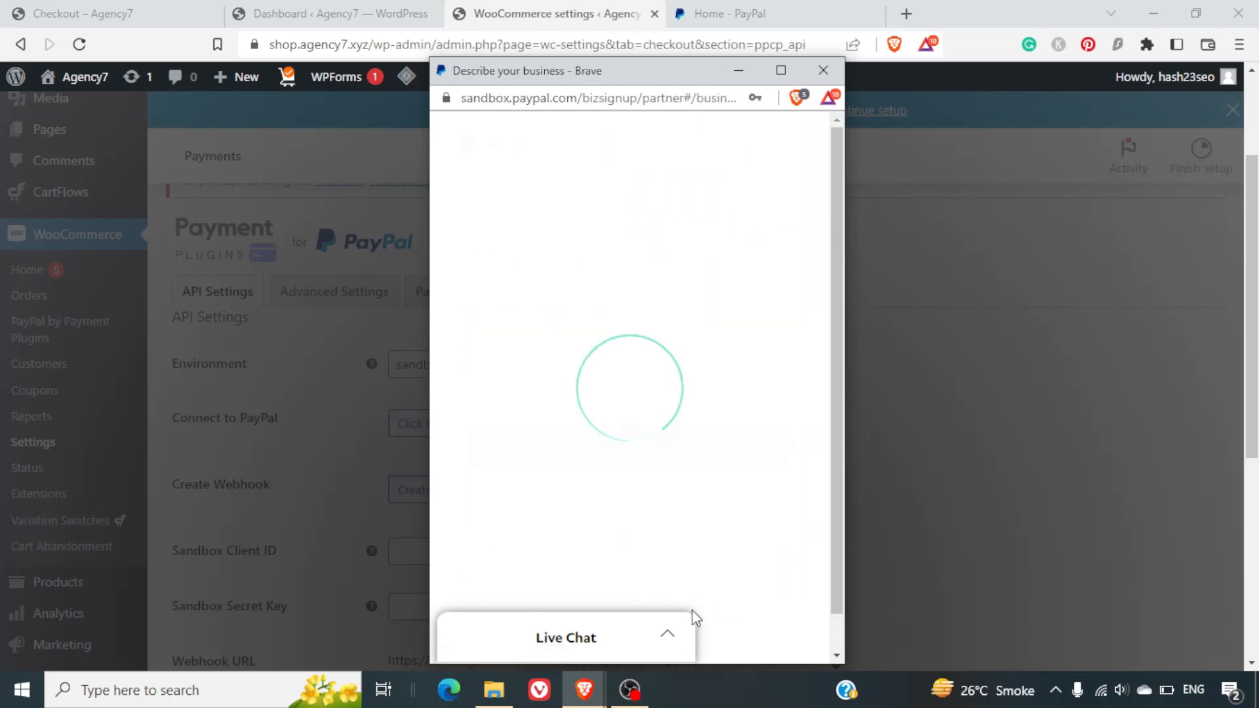
Choose Individual as the business type, then close the sandbox sign-up window.
scroll(735, 571, down, 1)
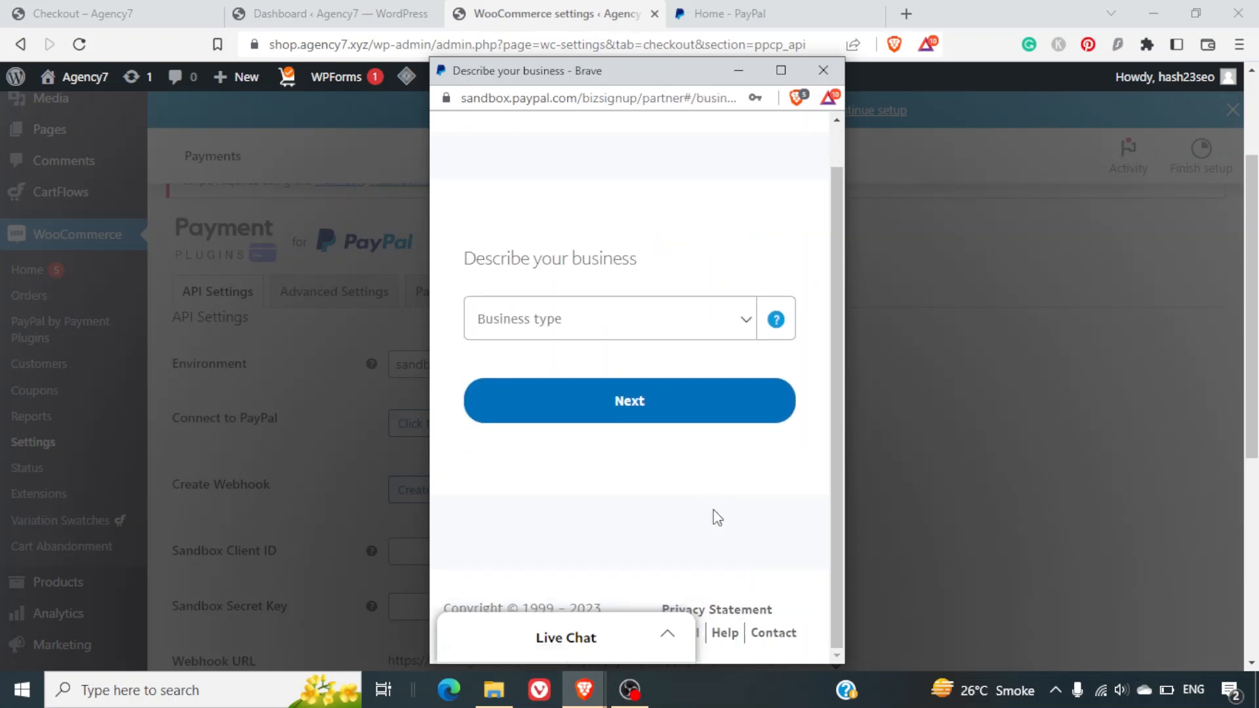
scroll(715, 518, up, 1)
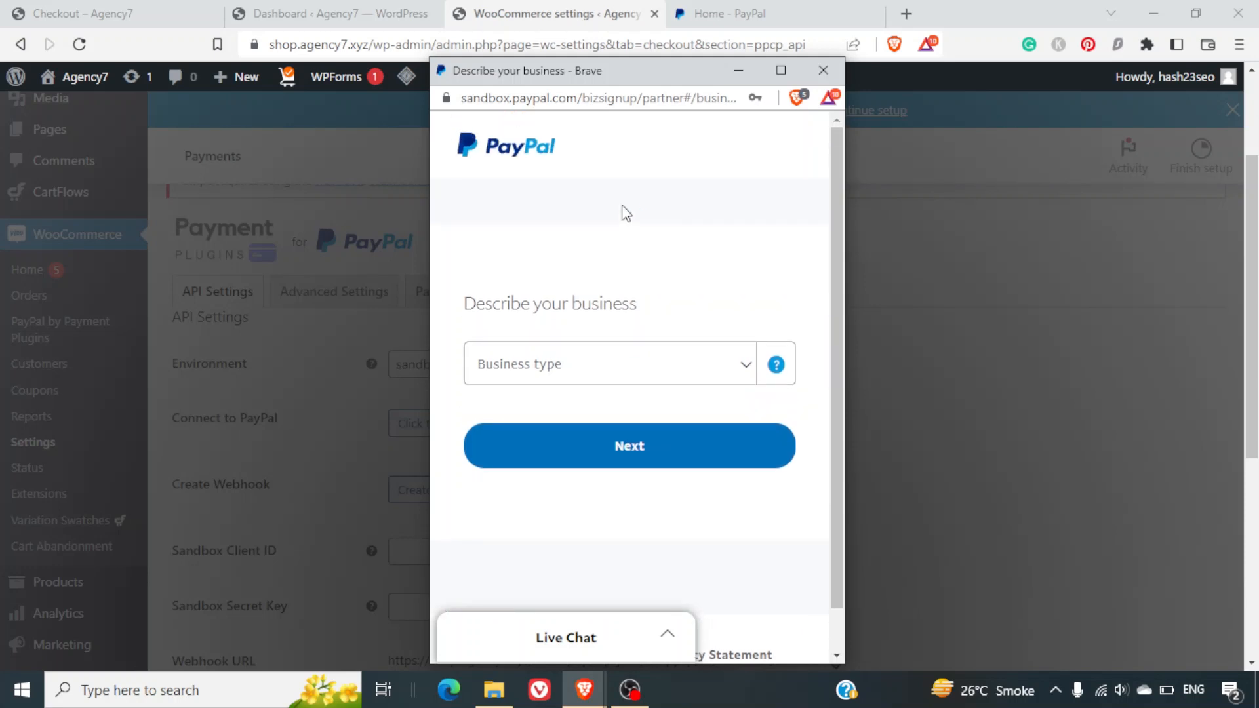
click(697, 369)
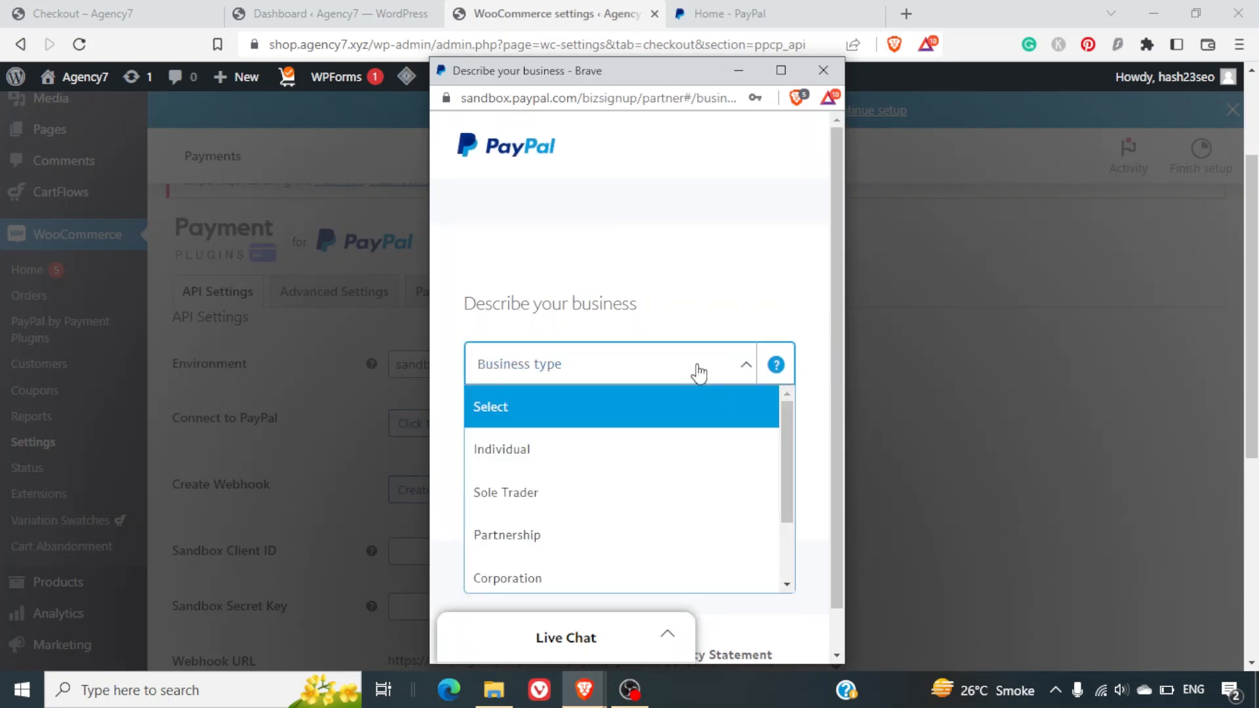
click(630, 446)
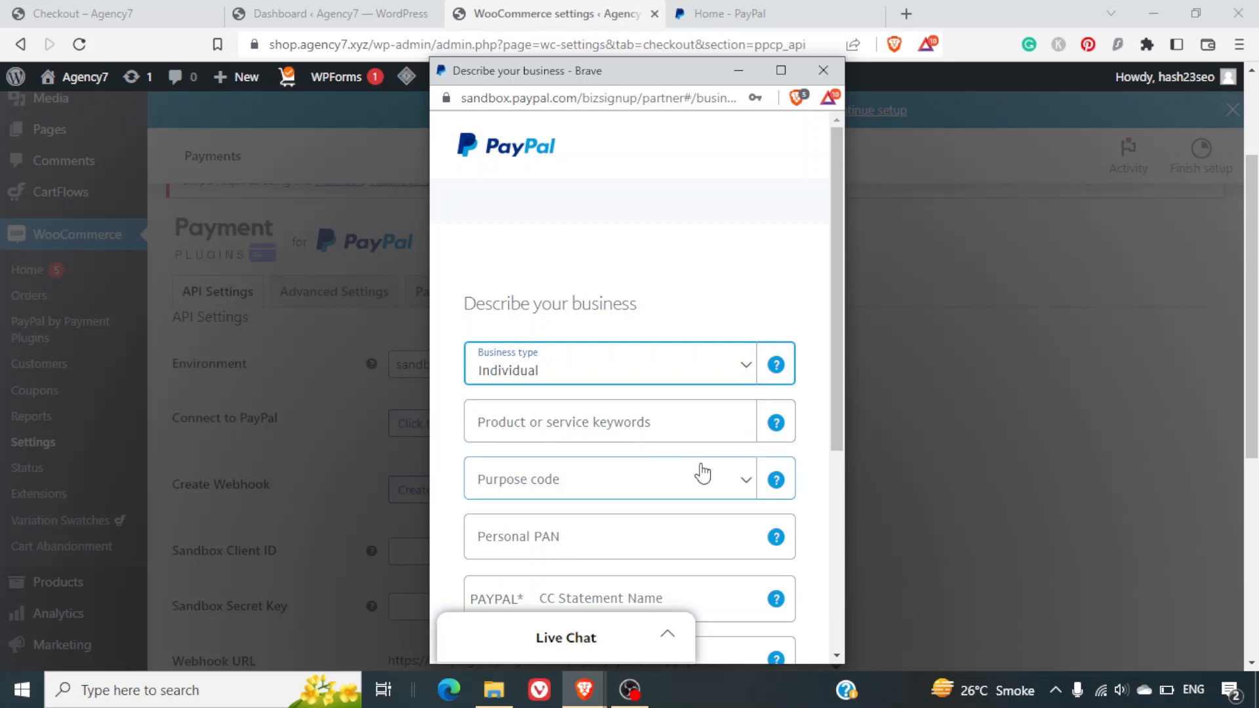
scroll(700, 472, down, 5)
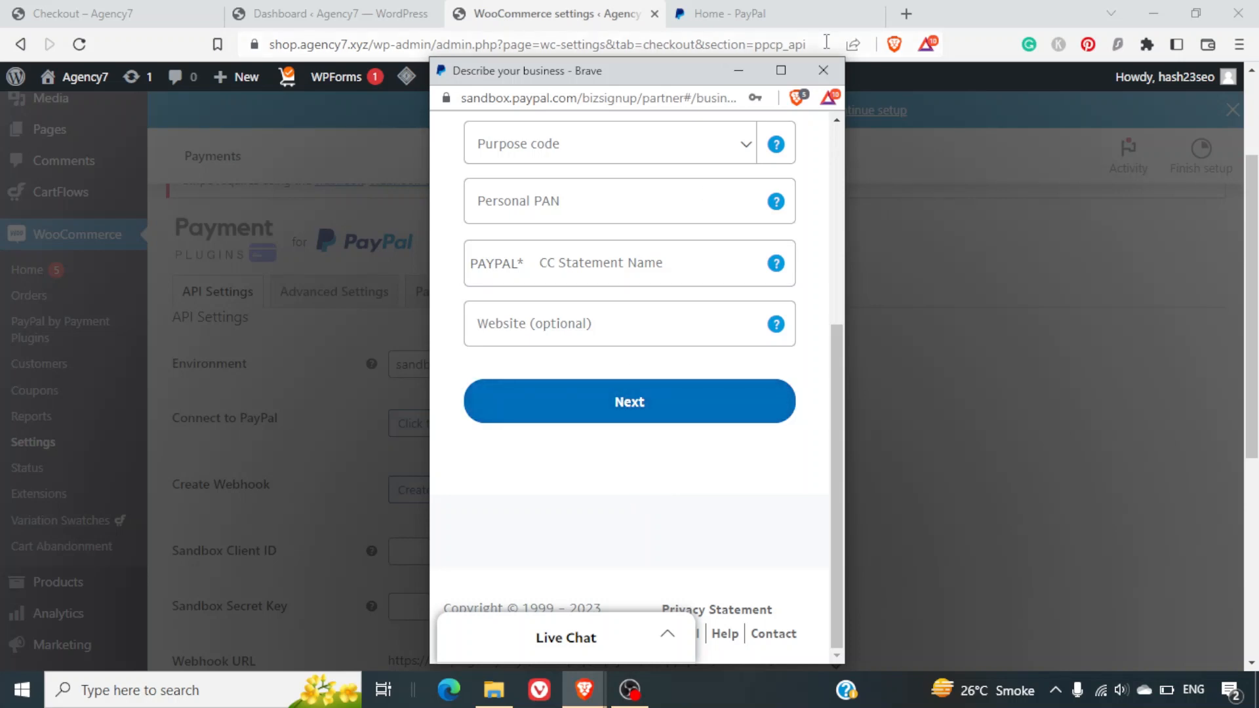
click(823, 69)
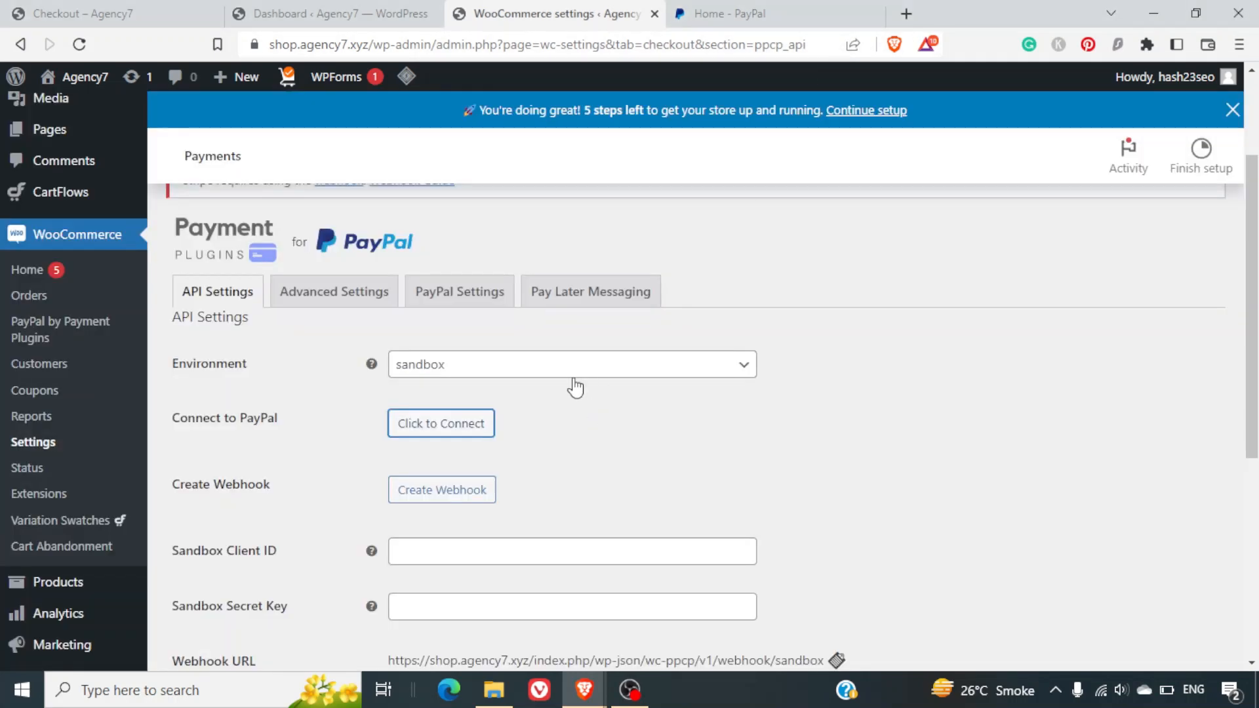
Set the gateway environment to production and start the PayPal connection with India as the country.
click(553, 372)
click(518, 427)
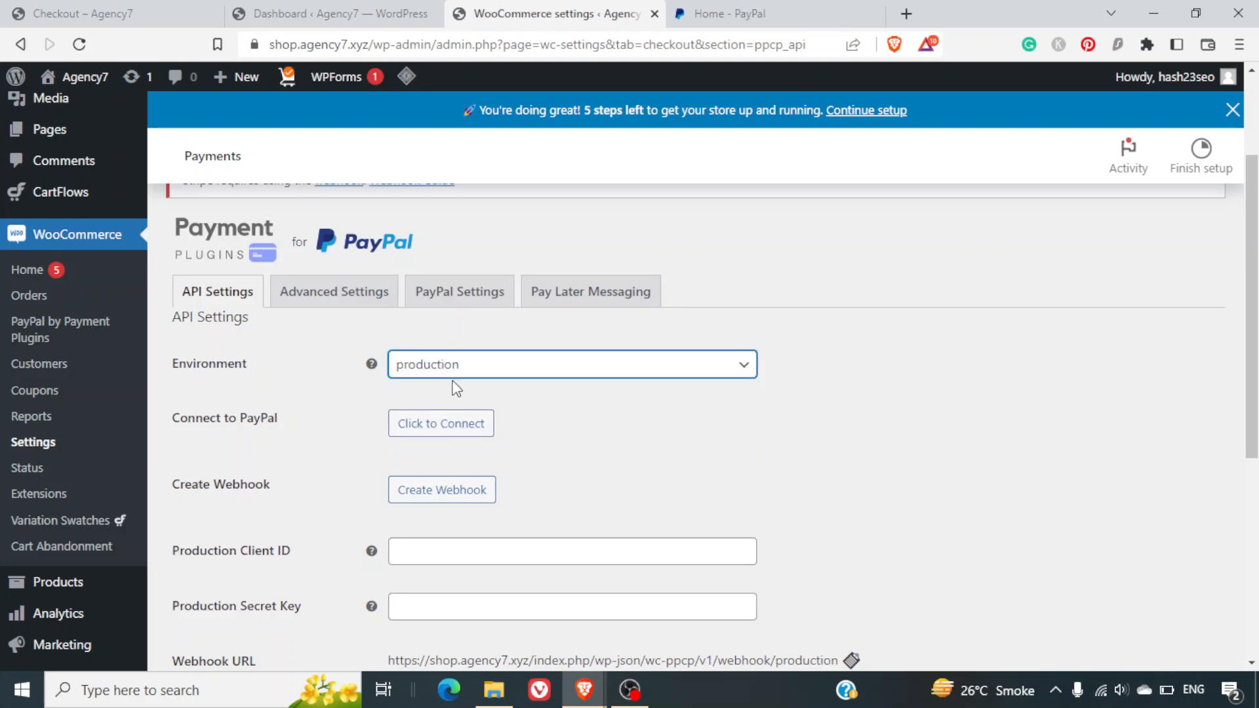
click(459, 426)
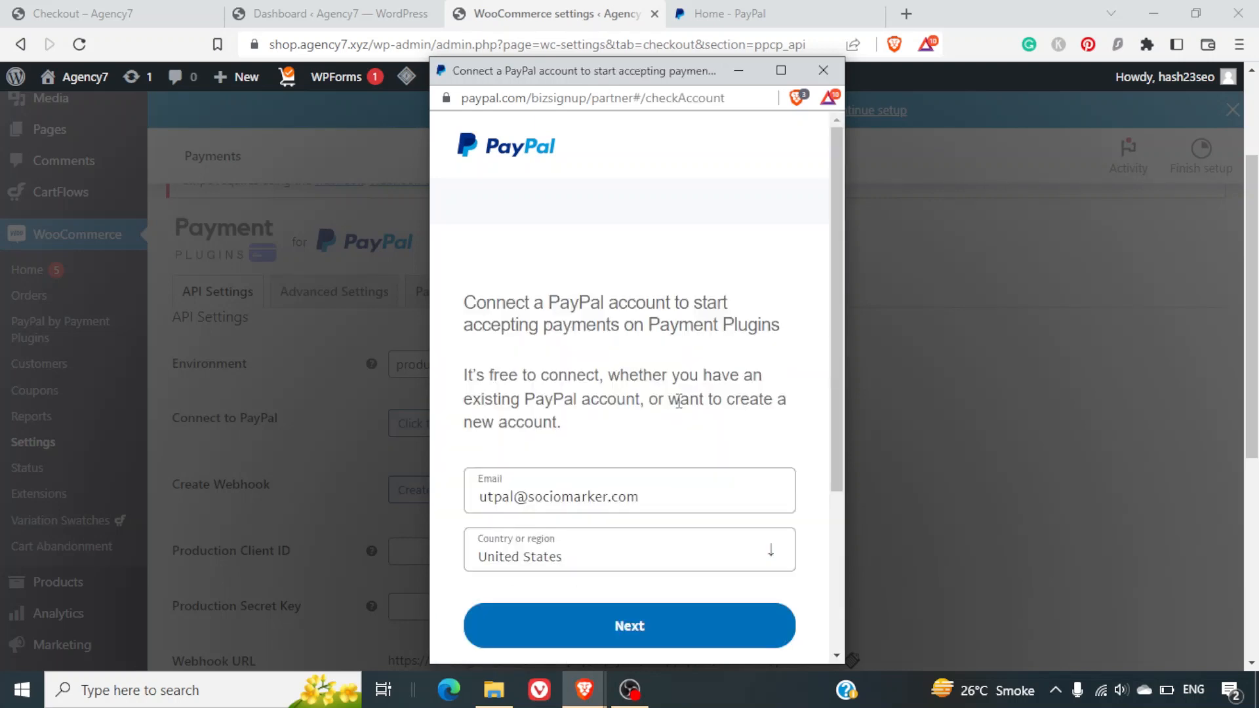
scroll(678, 401, down, 3)
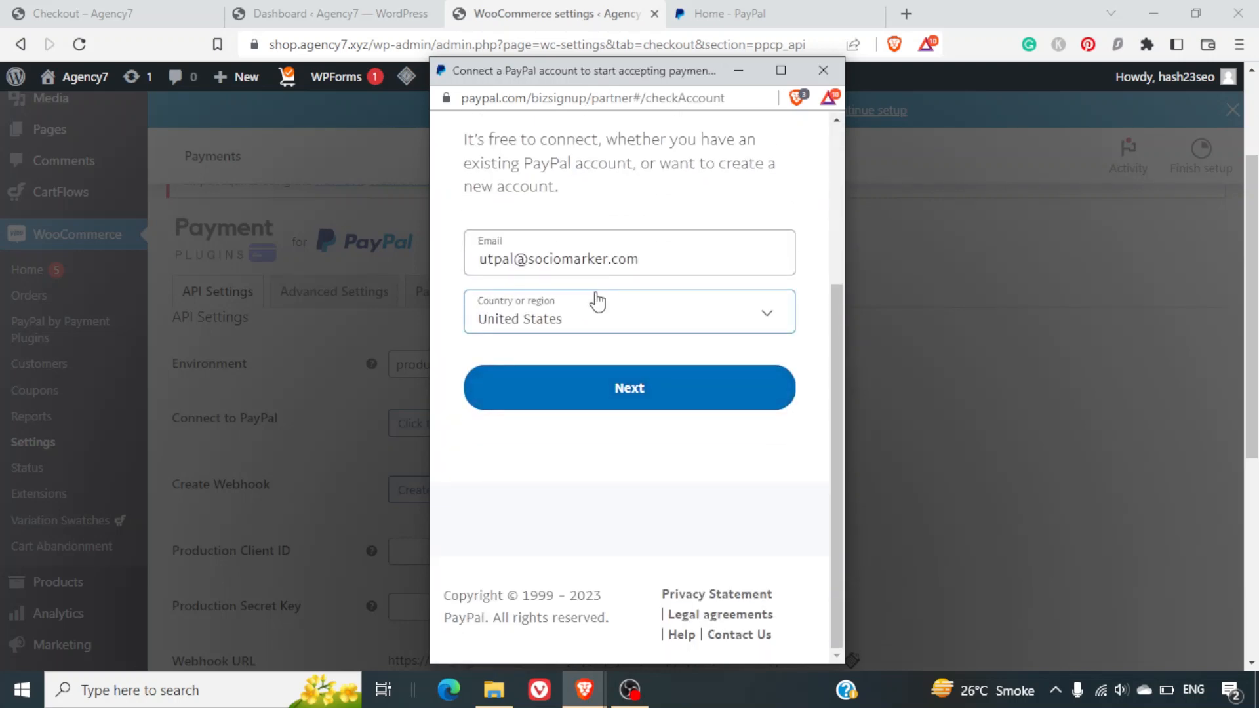
click(604, 322)
text(in)
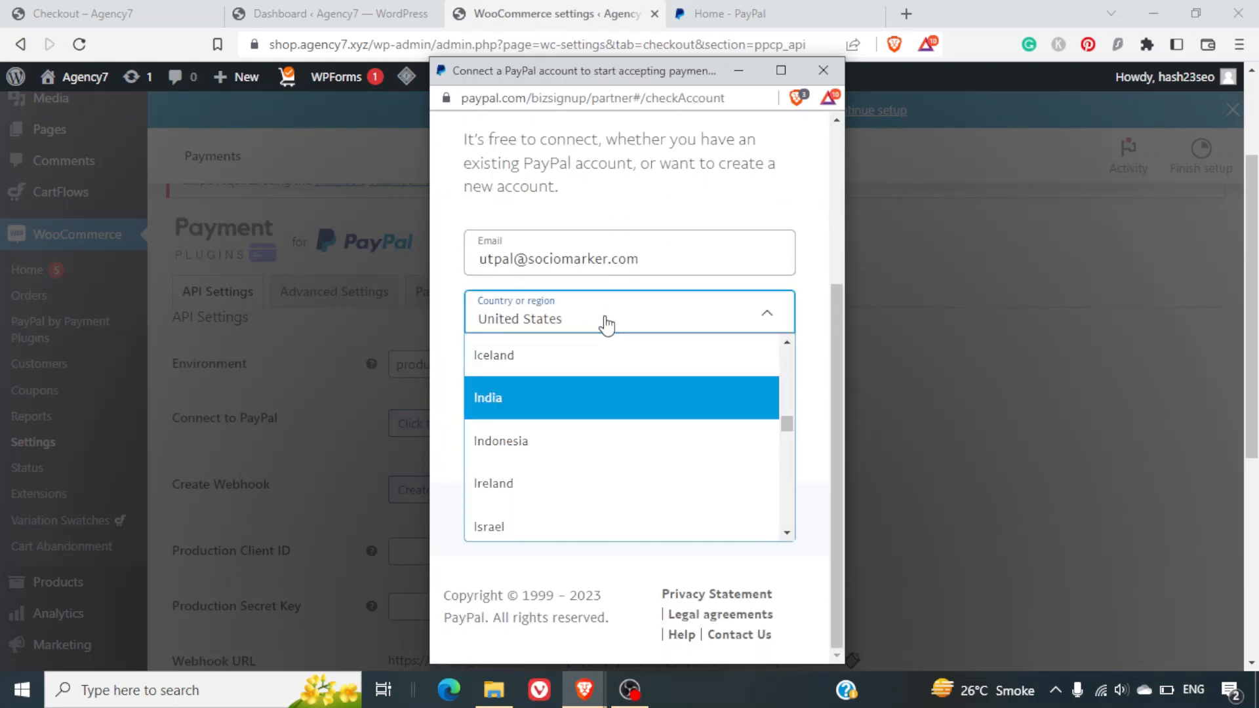
click(588, 400)
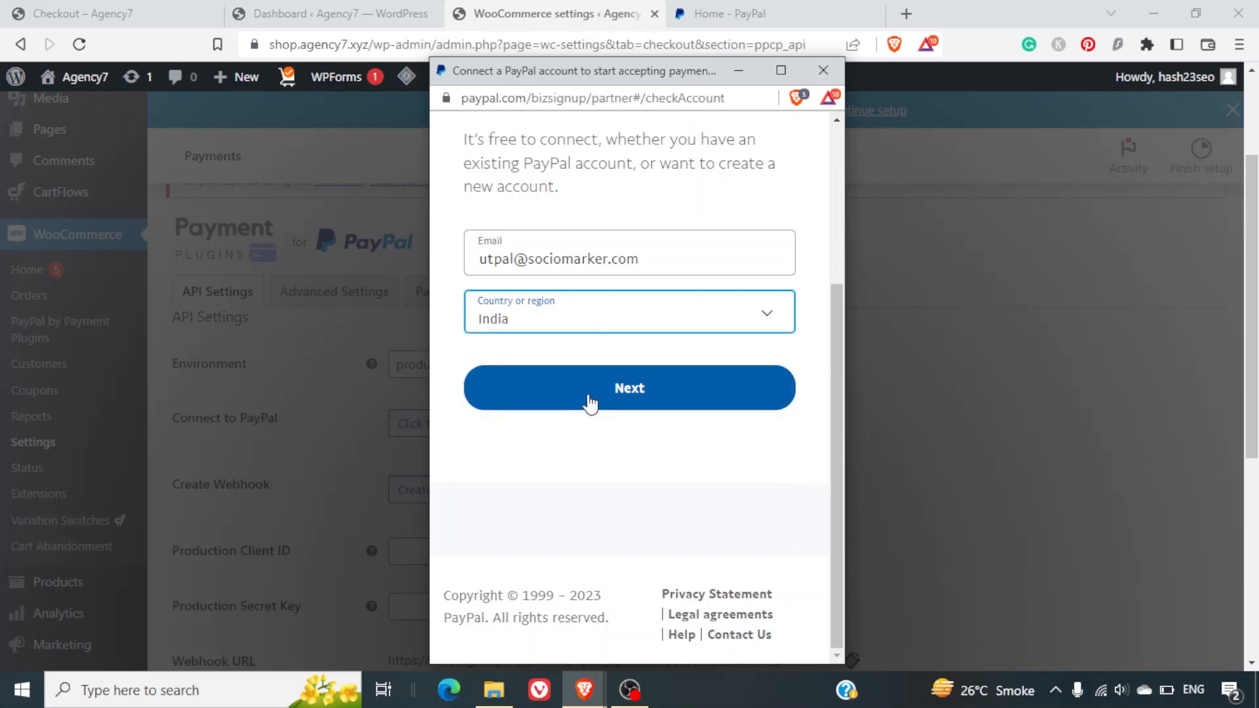
click(626, 401)
Sign in to the existing PayPal business account with its password.
click(625, 400)
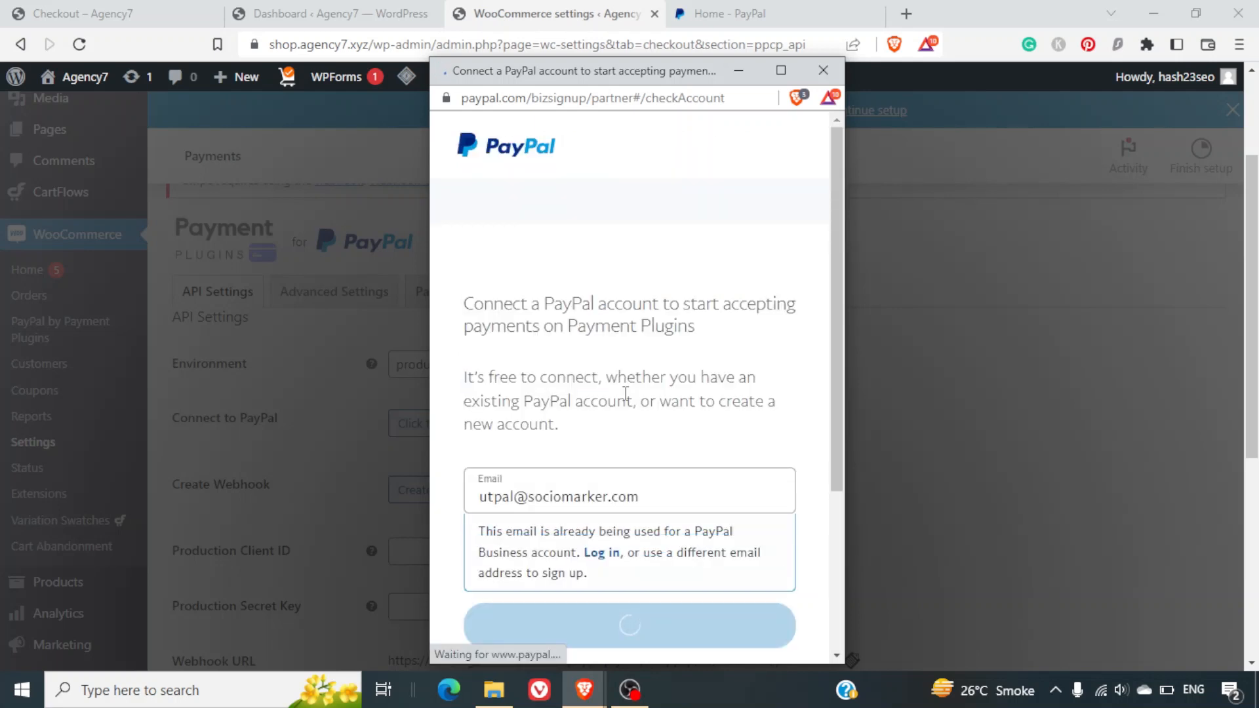
click(601, 315)
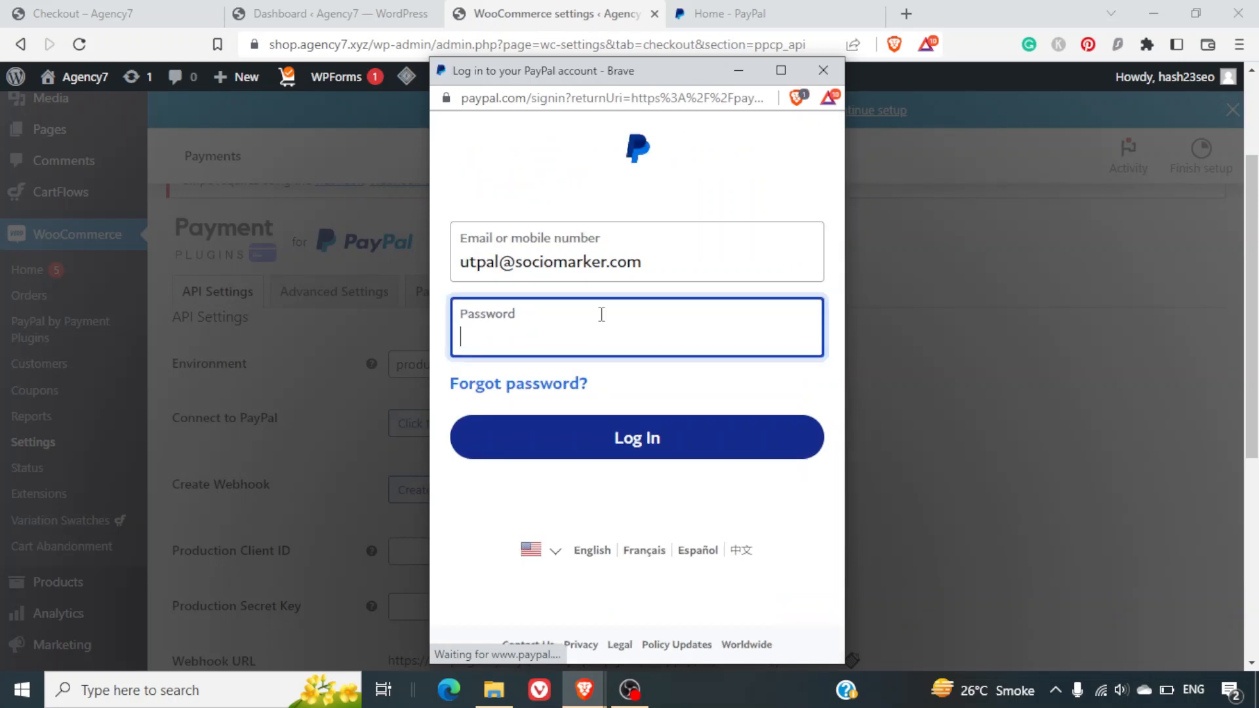
text(••)
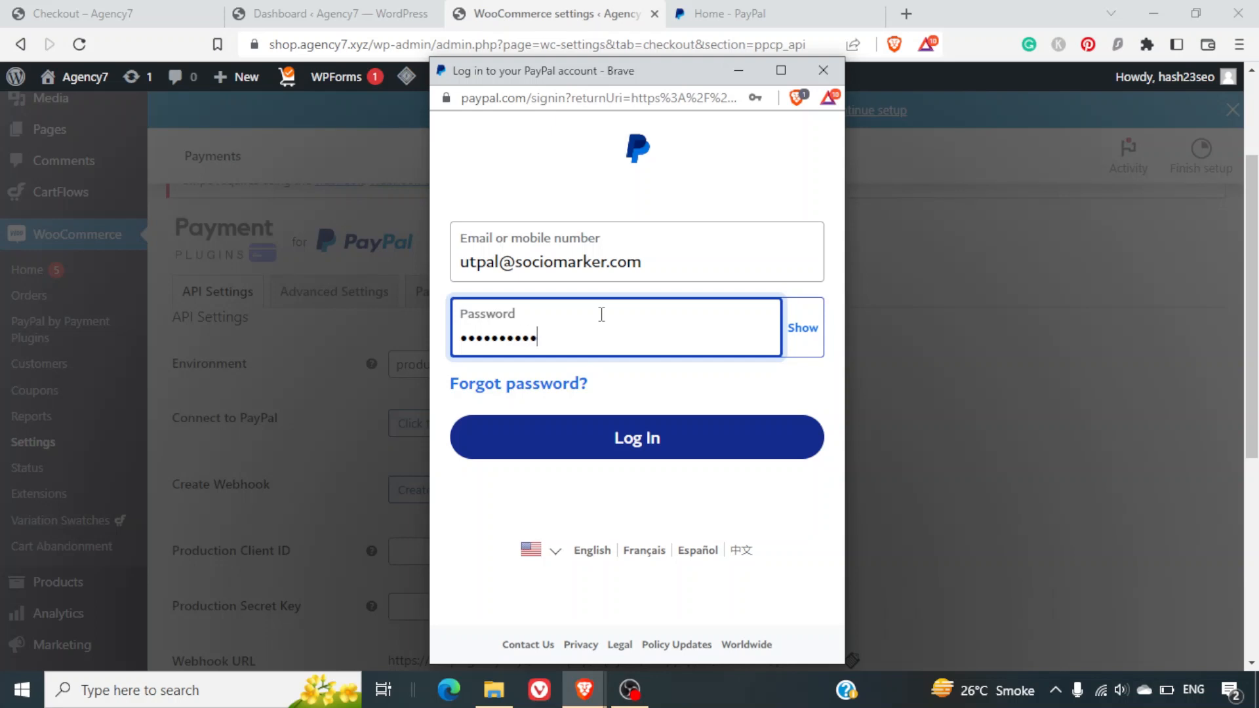
click(671, 438)
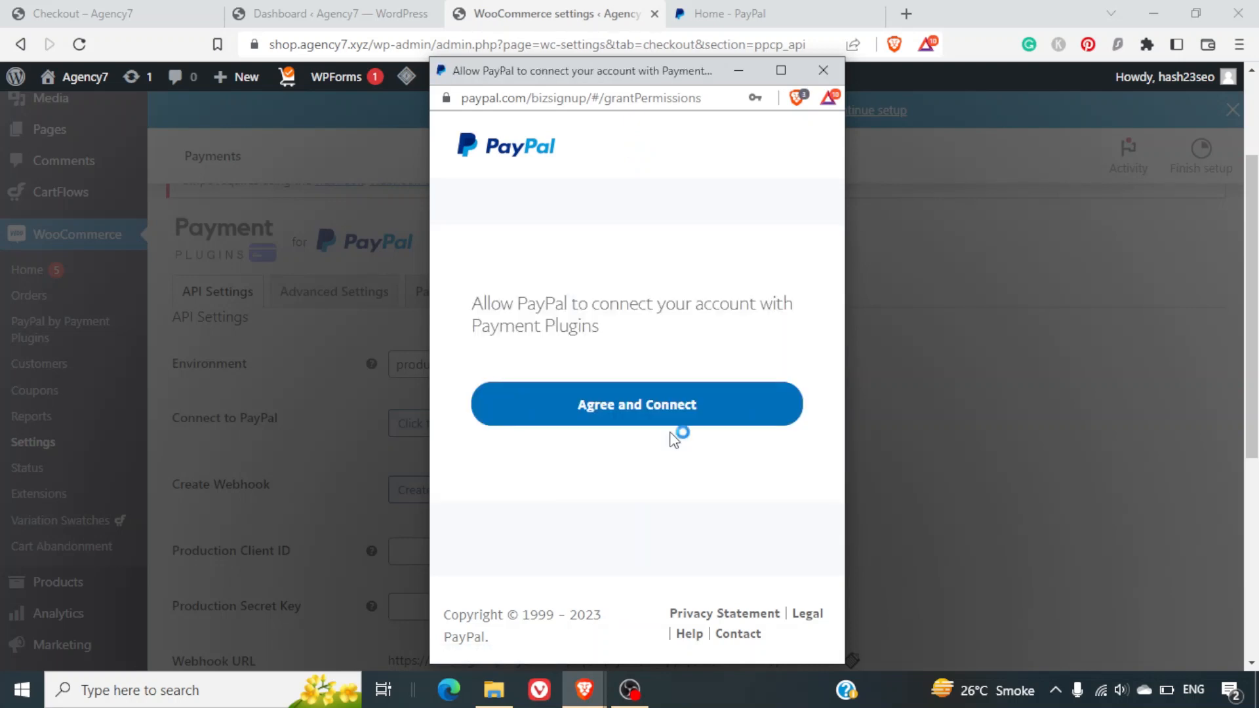
Agree to connect PayPal with Payment Plugins and confirm client ID, secret key and webhook ID appear.
click(624, 401)
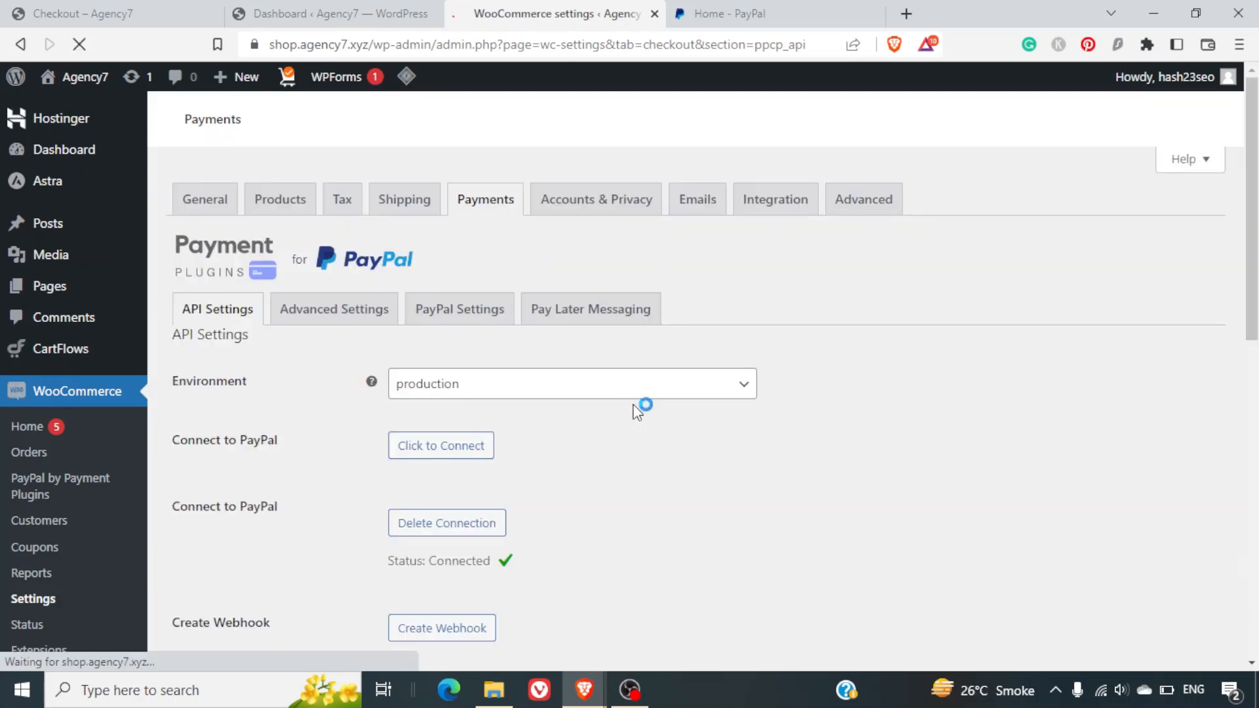
scroll(728, 489, down, 4)
scroll(729, 492, down, 4)
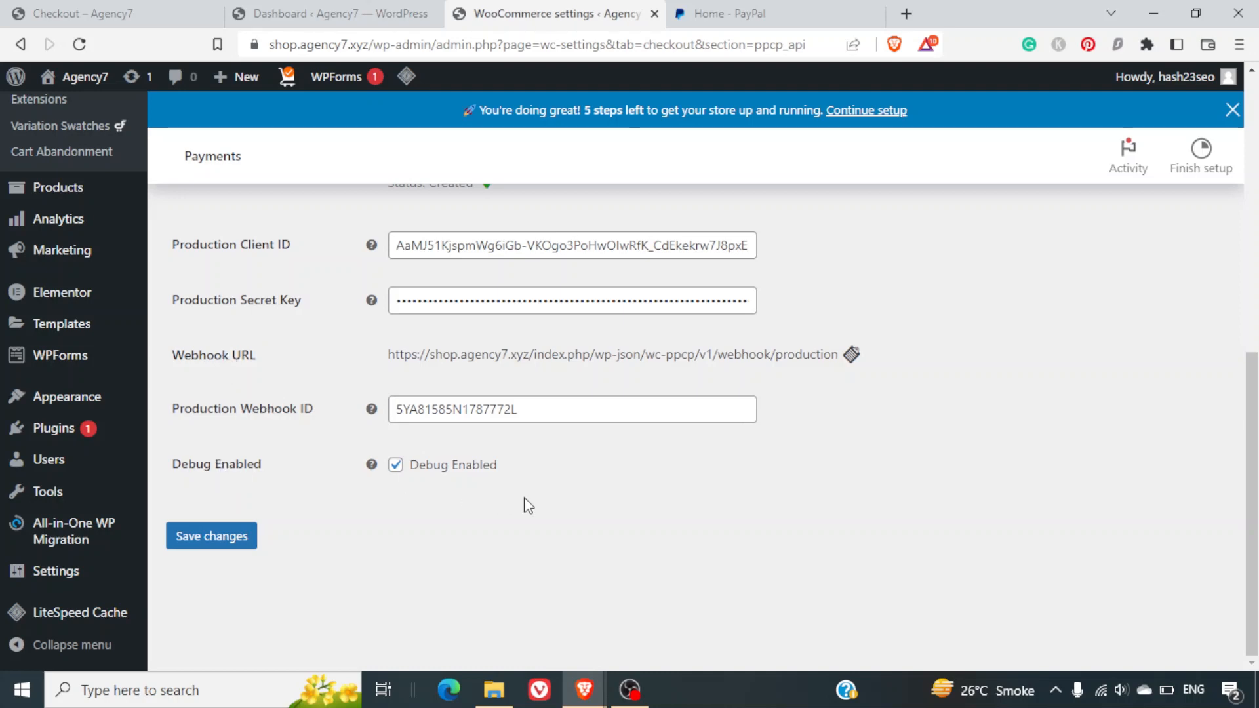
scroll(525, 497, up, 9)
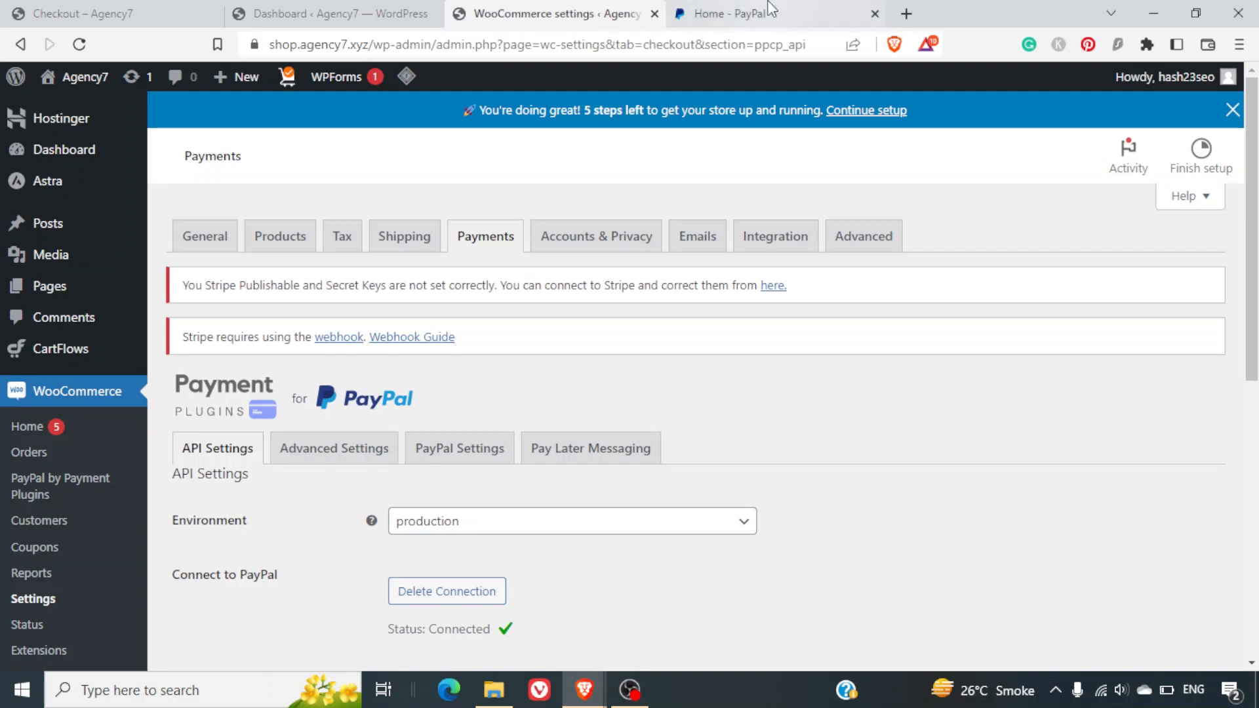
Add the Black Hoodie from the Everything page to the cart and proceed to checkout at $300.00.
click(79, 14)
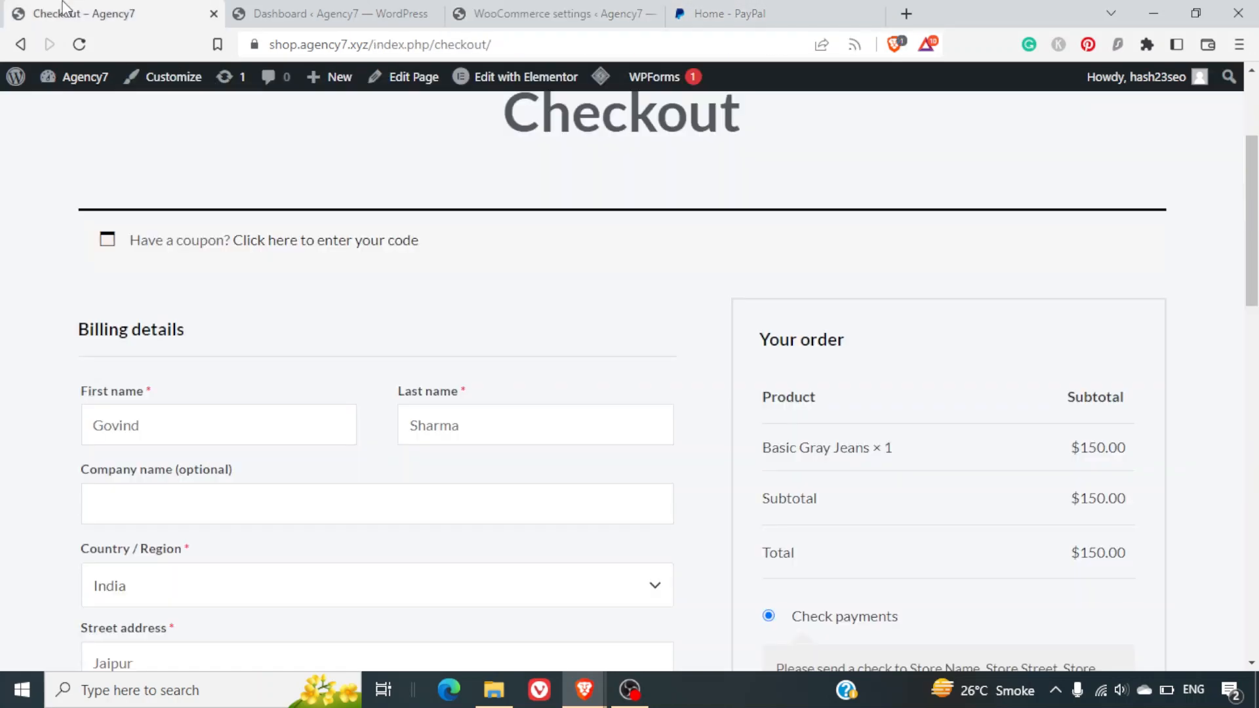
scroll(335, 378, up, 3)
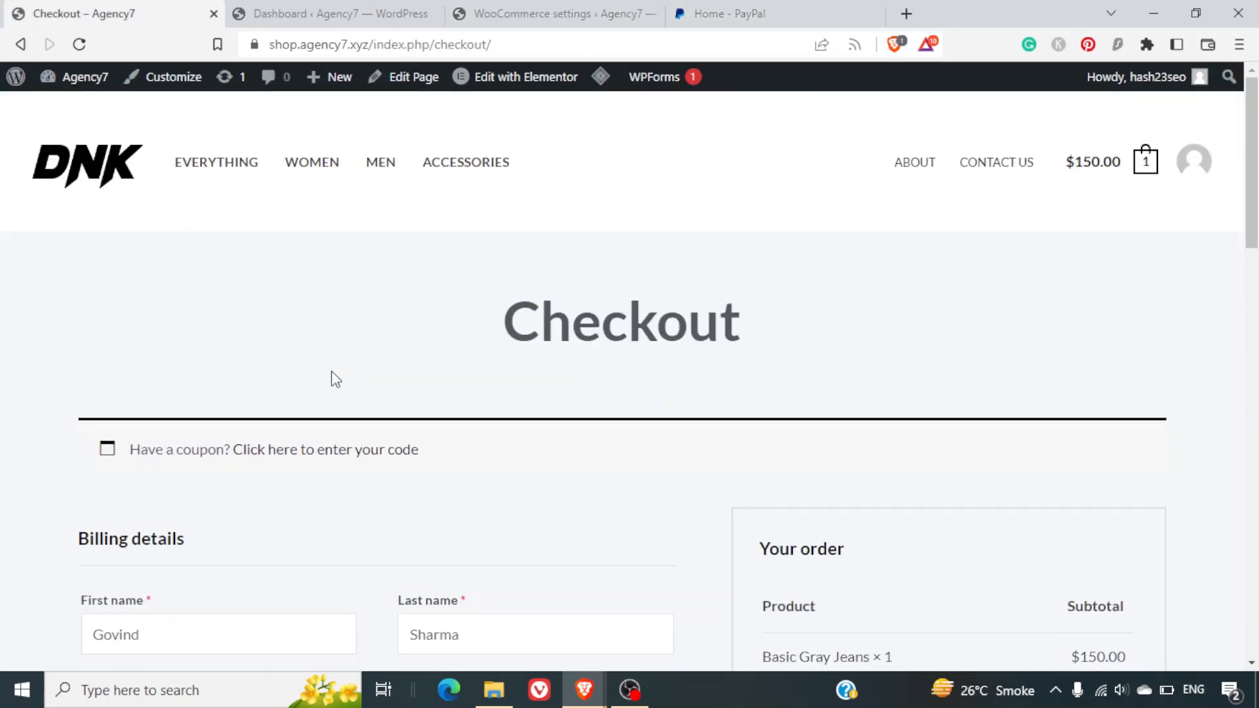
click(208, 164)
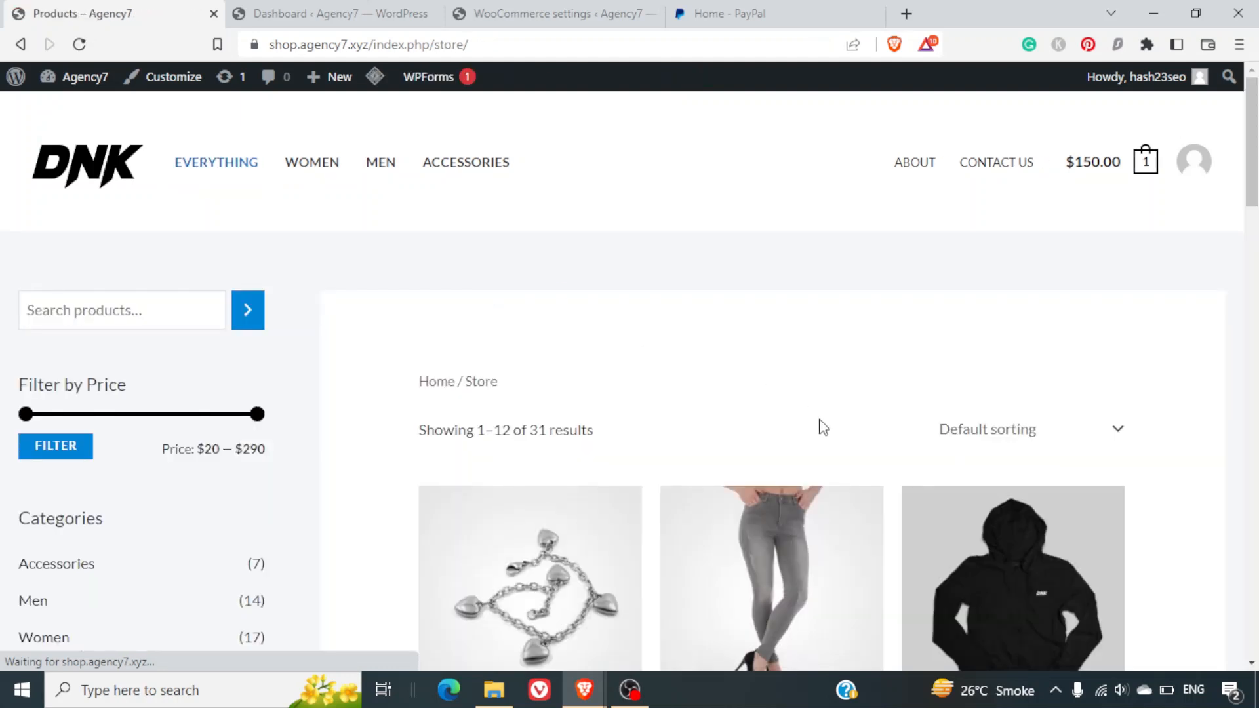
scroll(820, 427, down, 5)
click(977, 291)
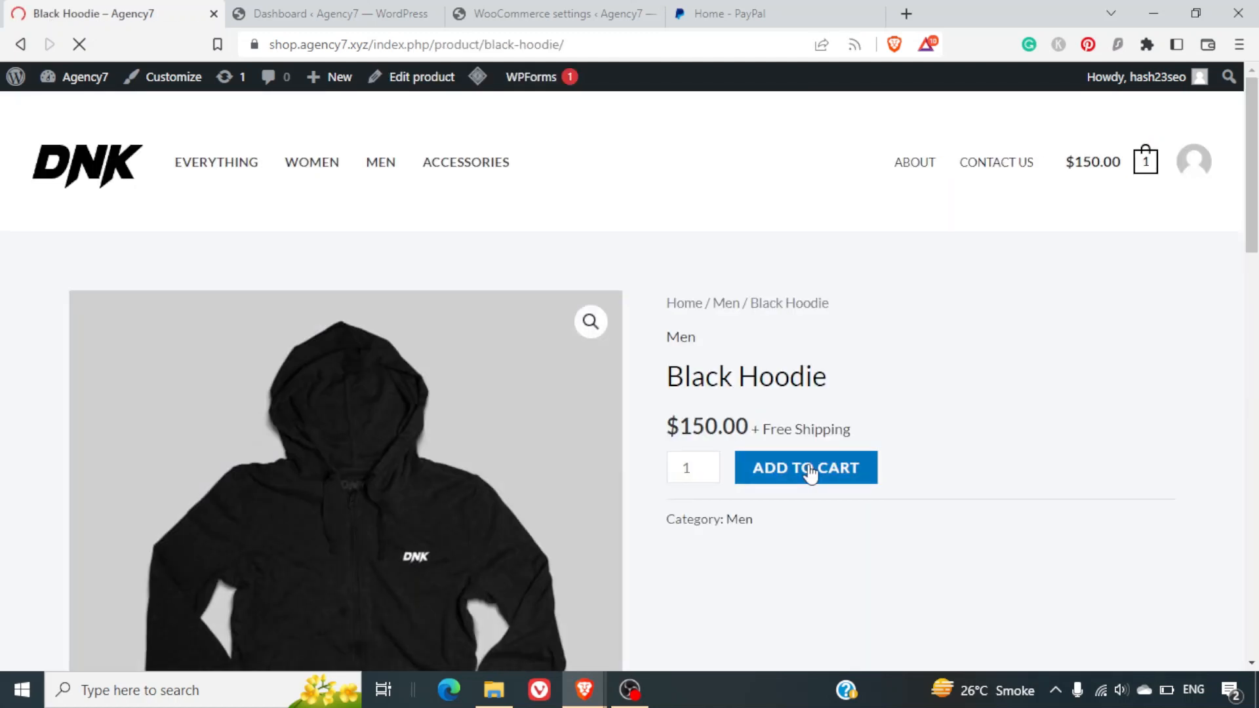
click(810, 469)
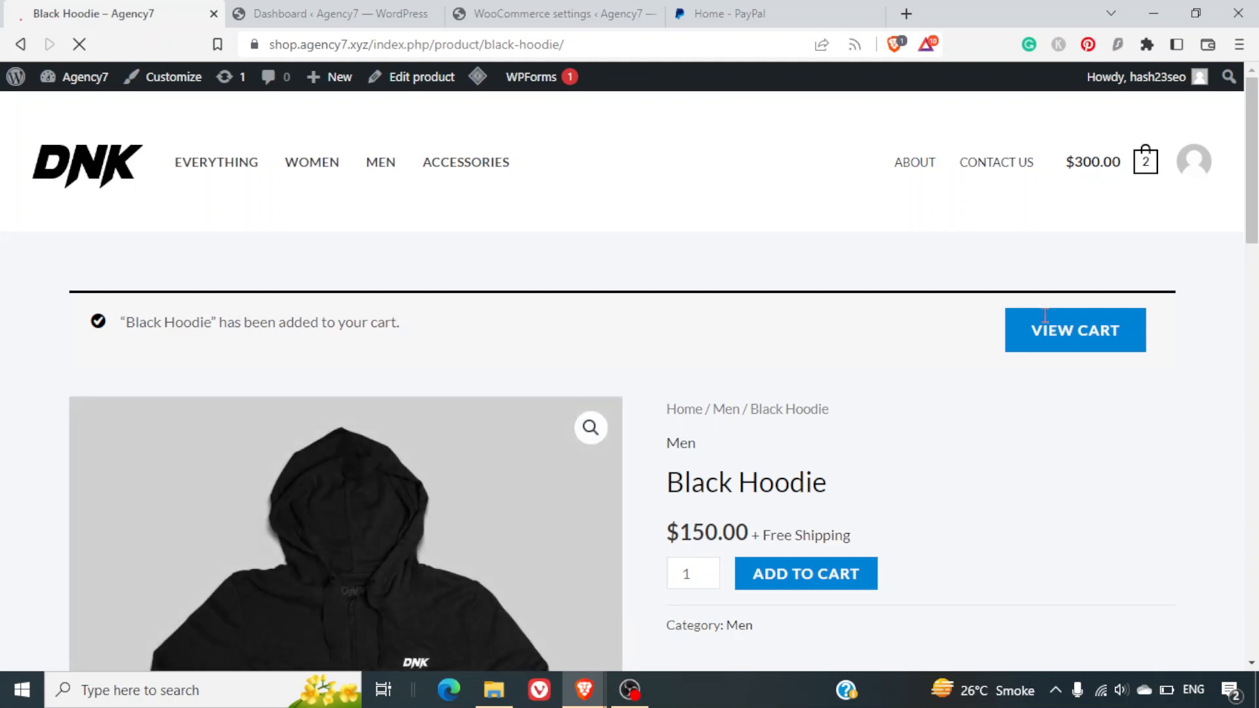
click(1068, 332)
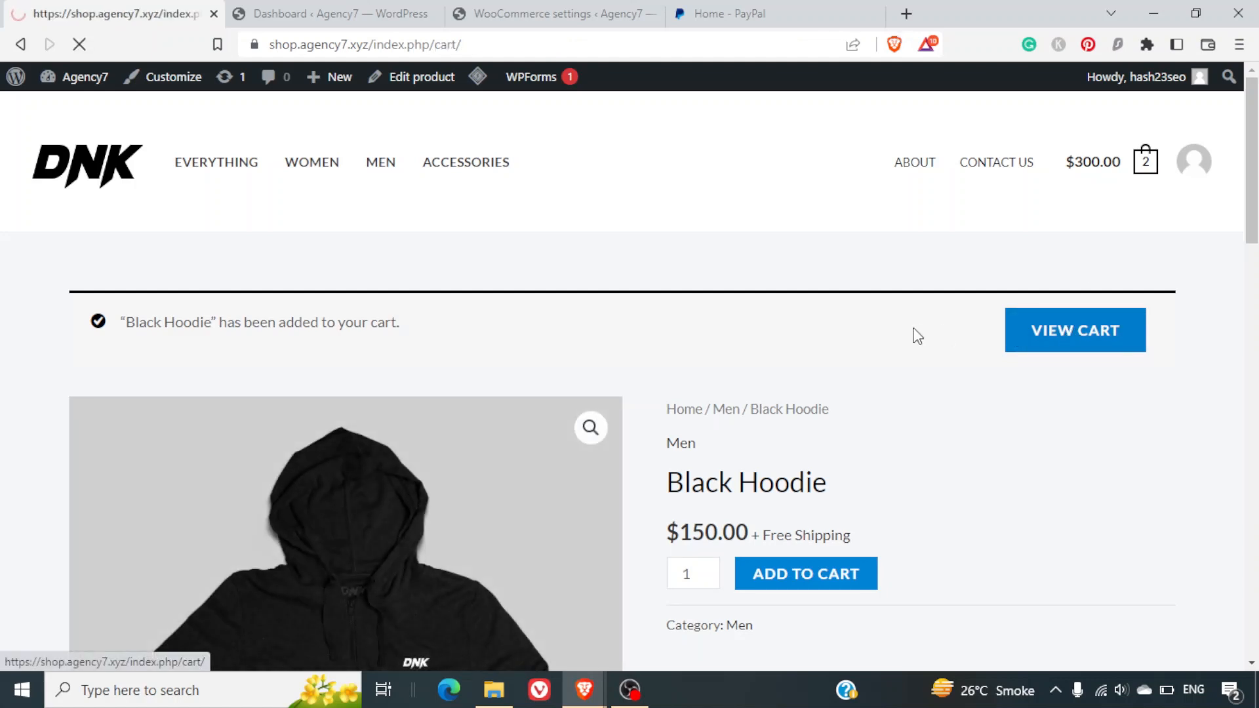
scroll(916, 336, down, 8)
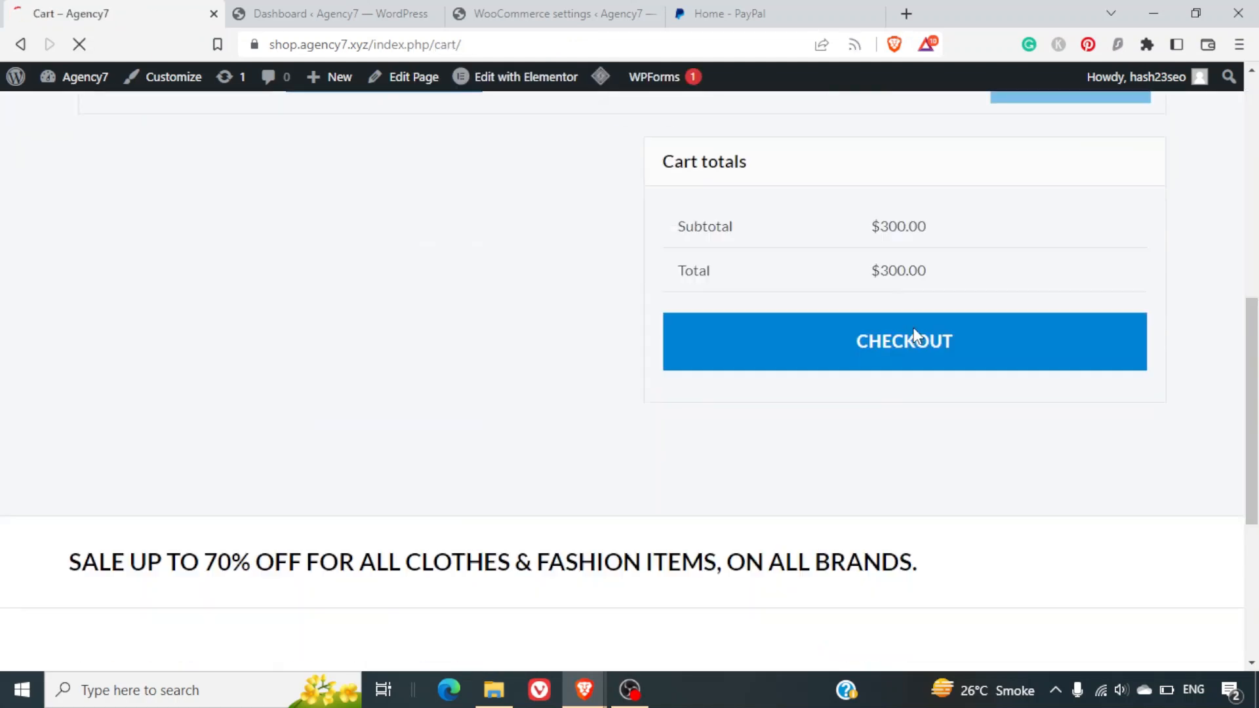
scroll(917, 336, up, 3)
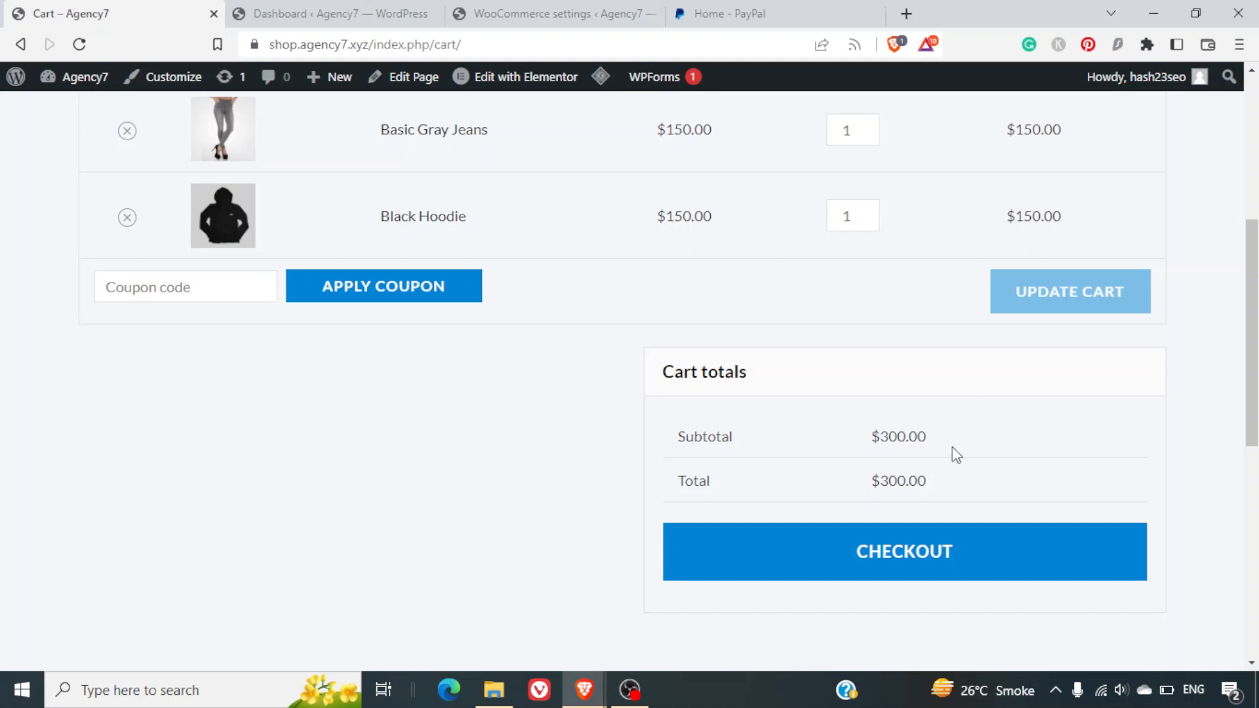
click(896, 554)
Review the checkout options, trying direct bank transfer and check payments before choosing cash on delivery.
scroll(851, 386, down, 6)
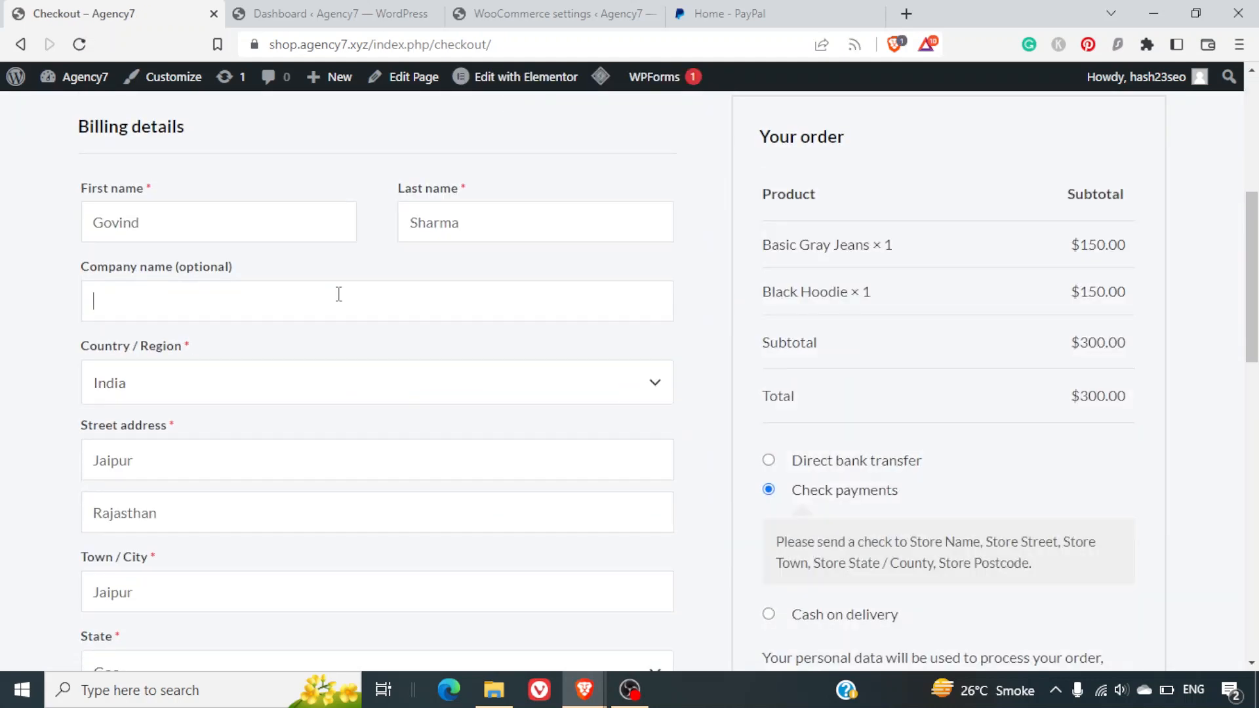
scroll(339, 293, down, 7)
scroll(338, 294, up, 7)
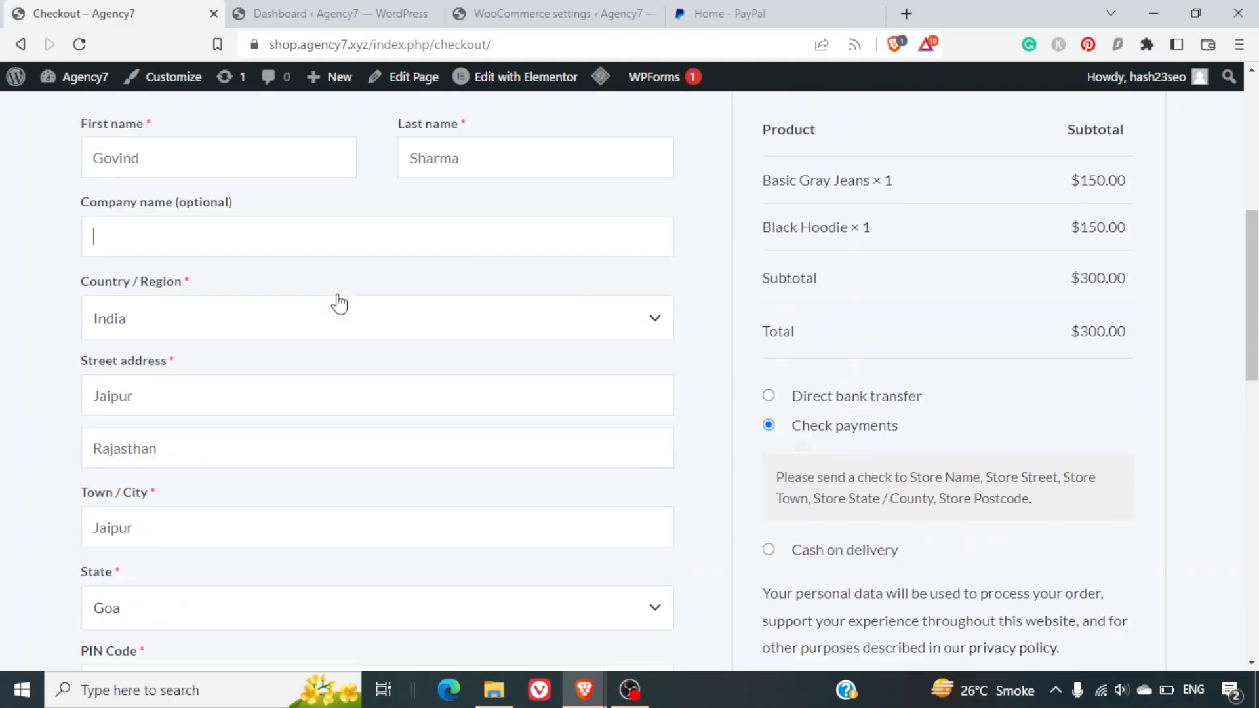
scroll(337, 294, down, 2)
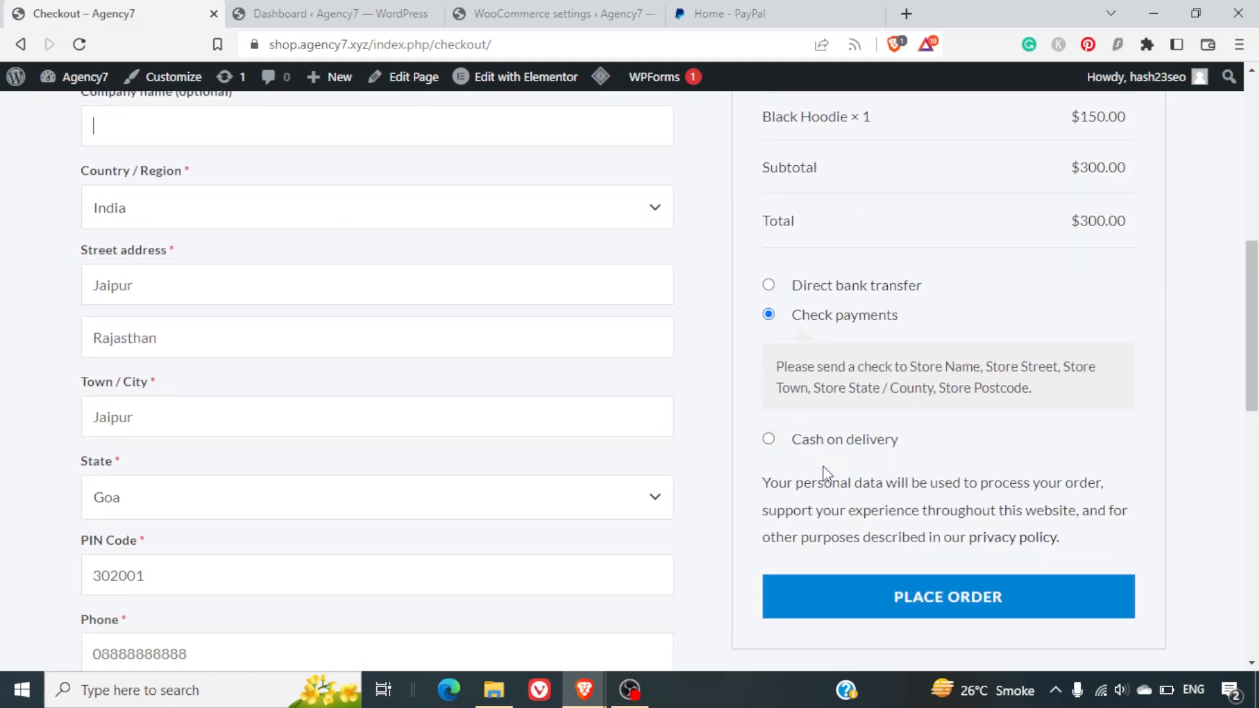
scroll(824, 467, up, 1)
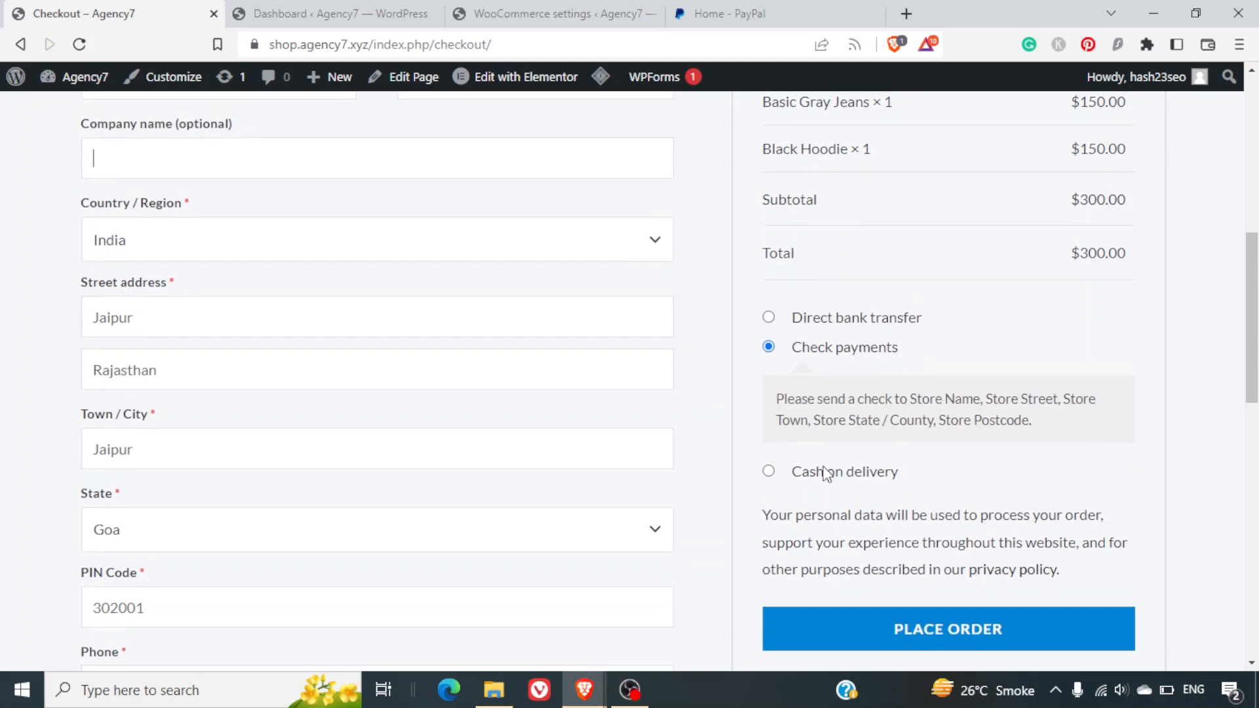
click(770, 322)
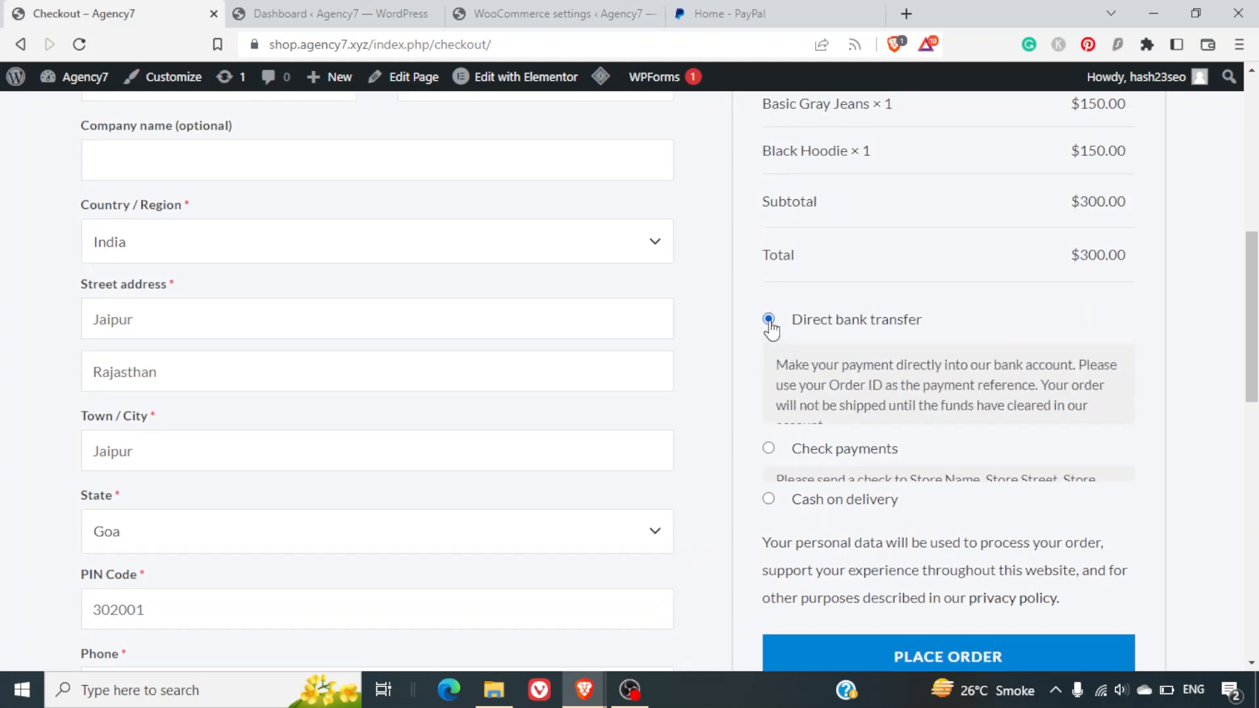
triple_click(824, 385)
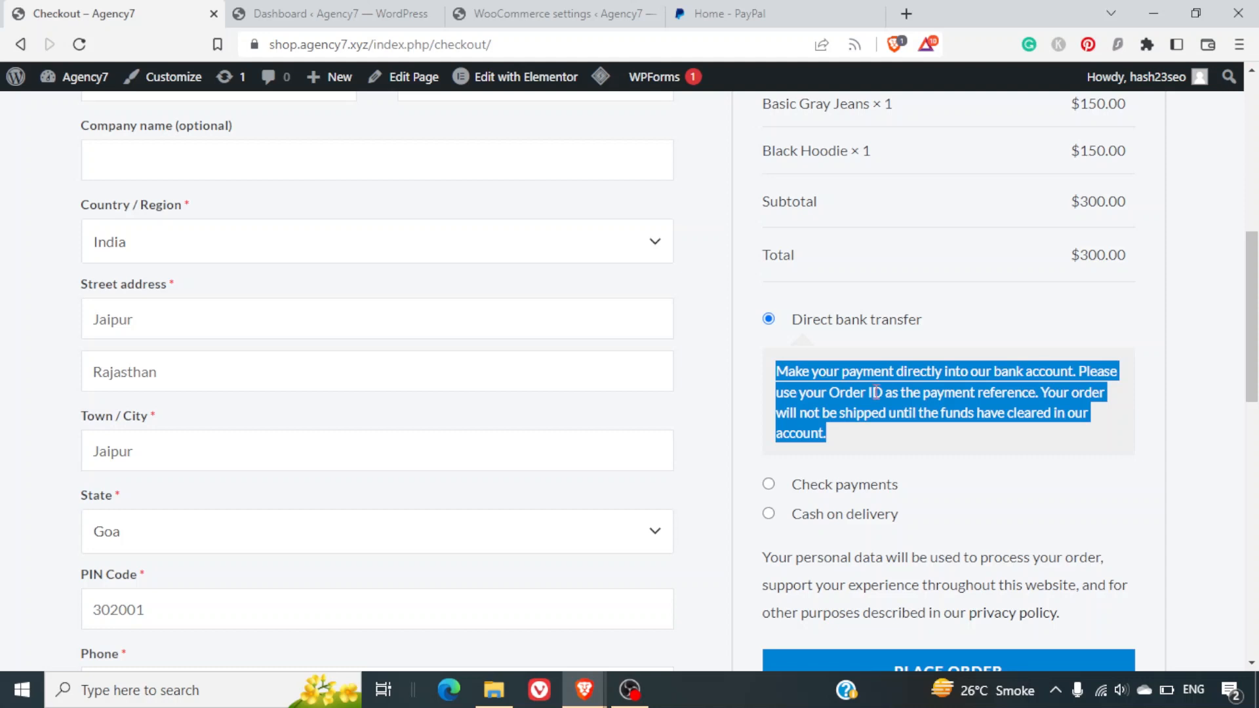
scroll(876, 392, down, 3)
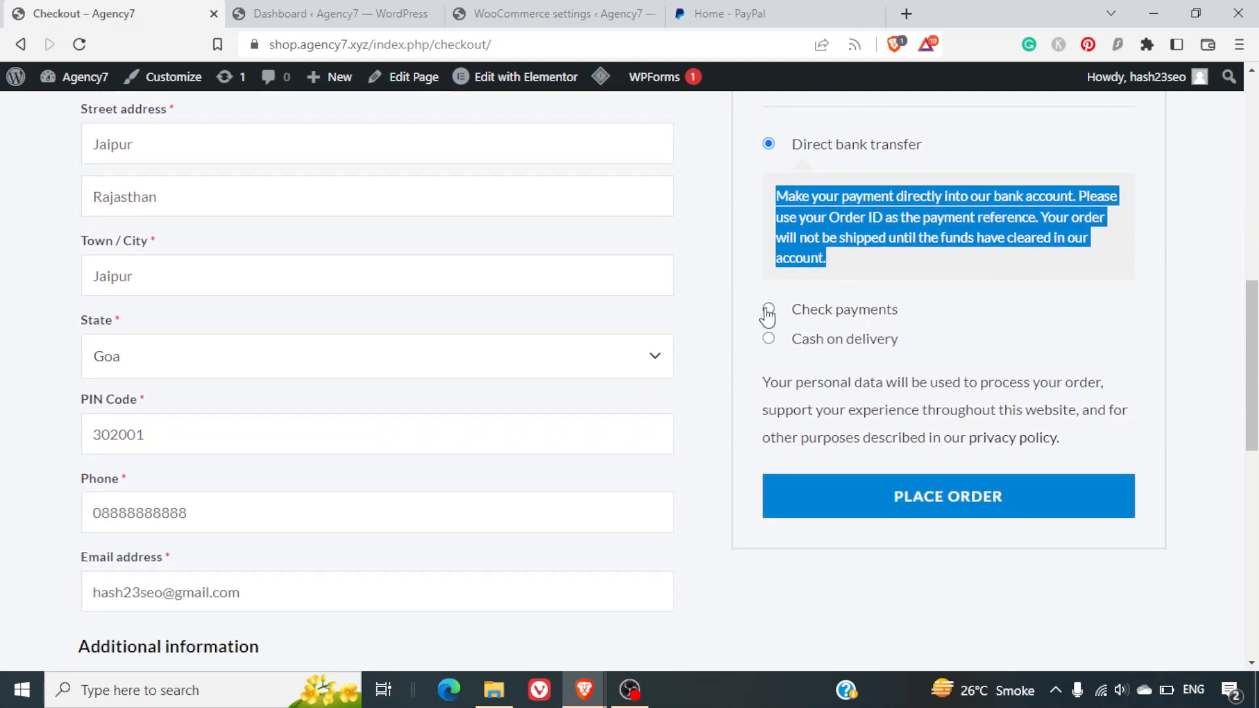
click(768, 311)
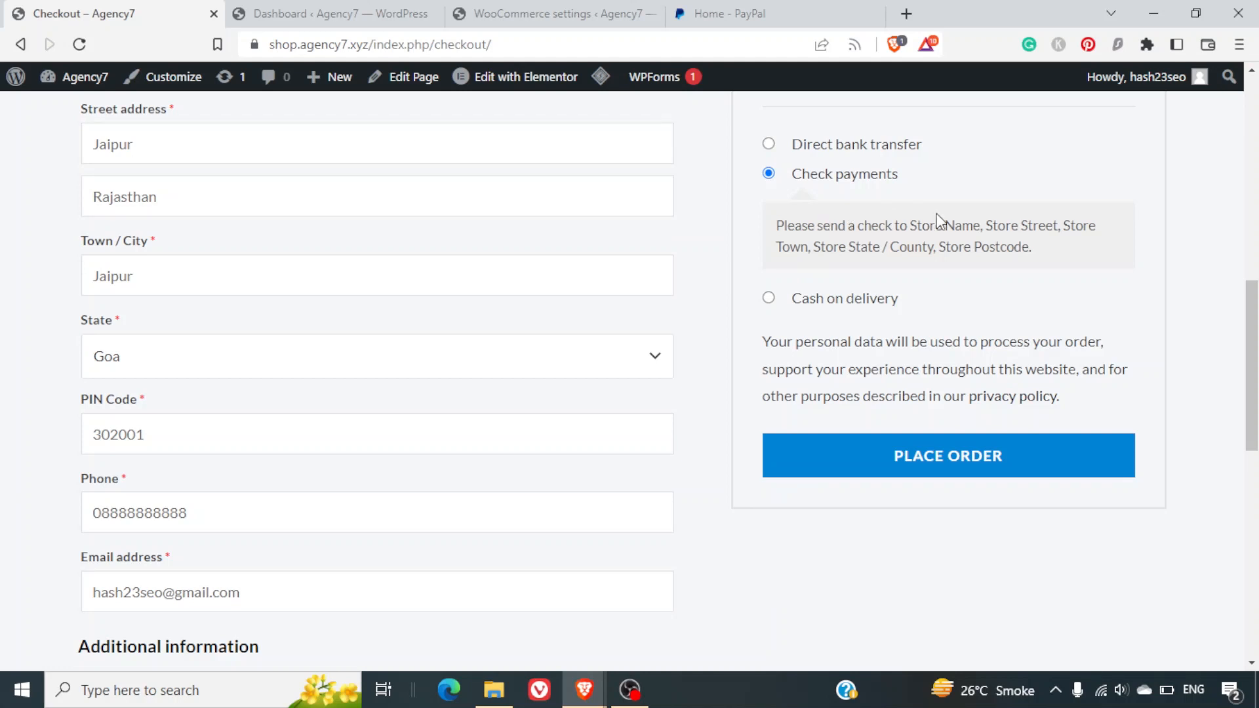
click(769, 299)
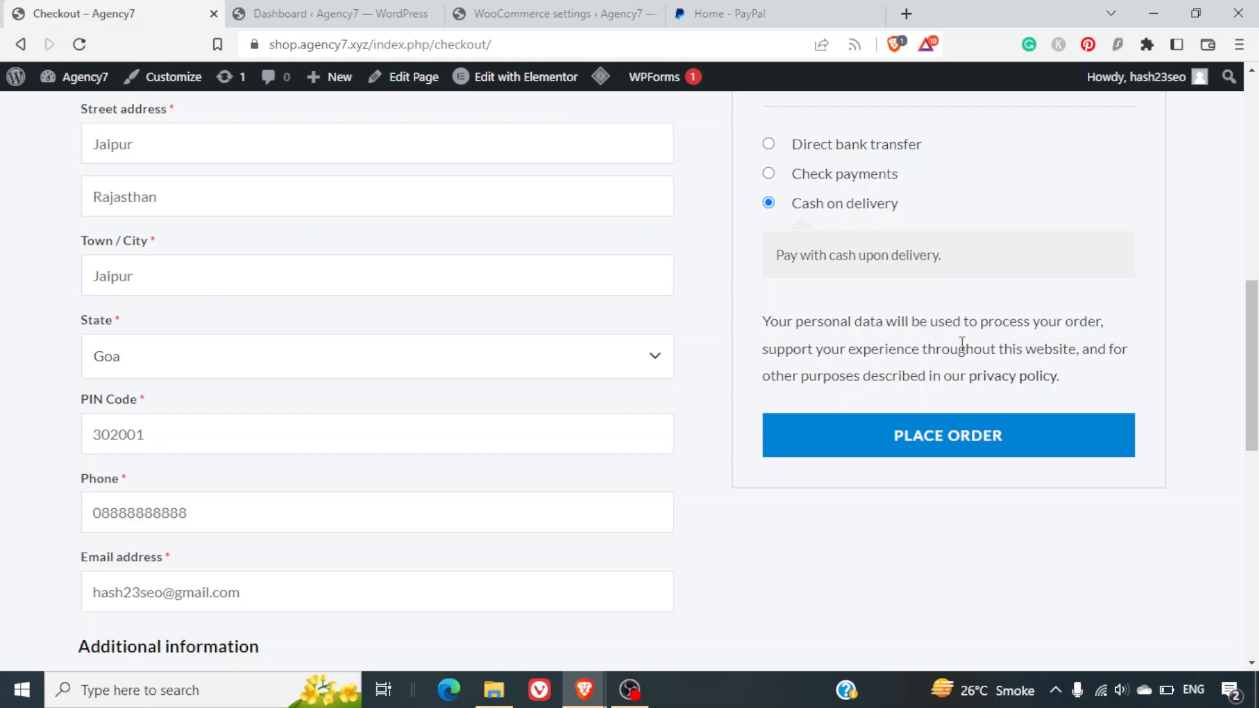
Place the $300.00 cash-on-delivery order and view the order-received confirmation.
scroll(961, 343, up, 5)
scroll(961, 343, up, 5)
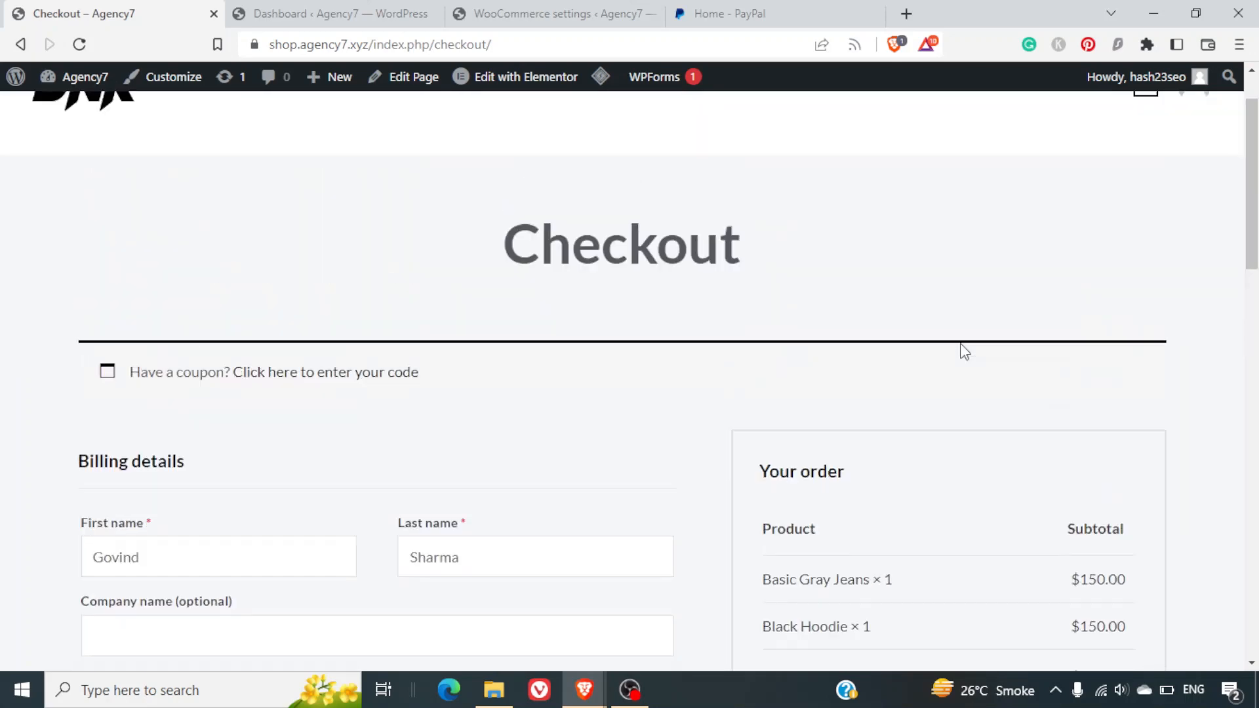
scroll(962, 351, down, 8)
scroll(964, 352, down, 1)
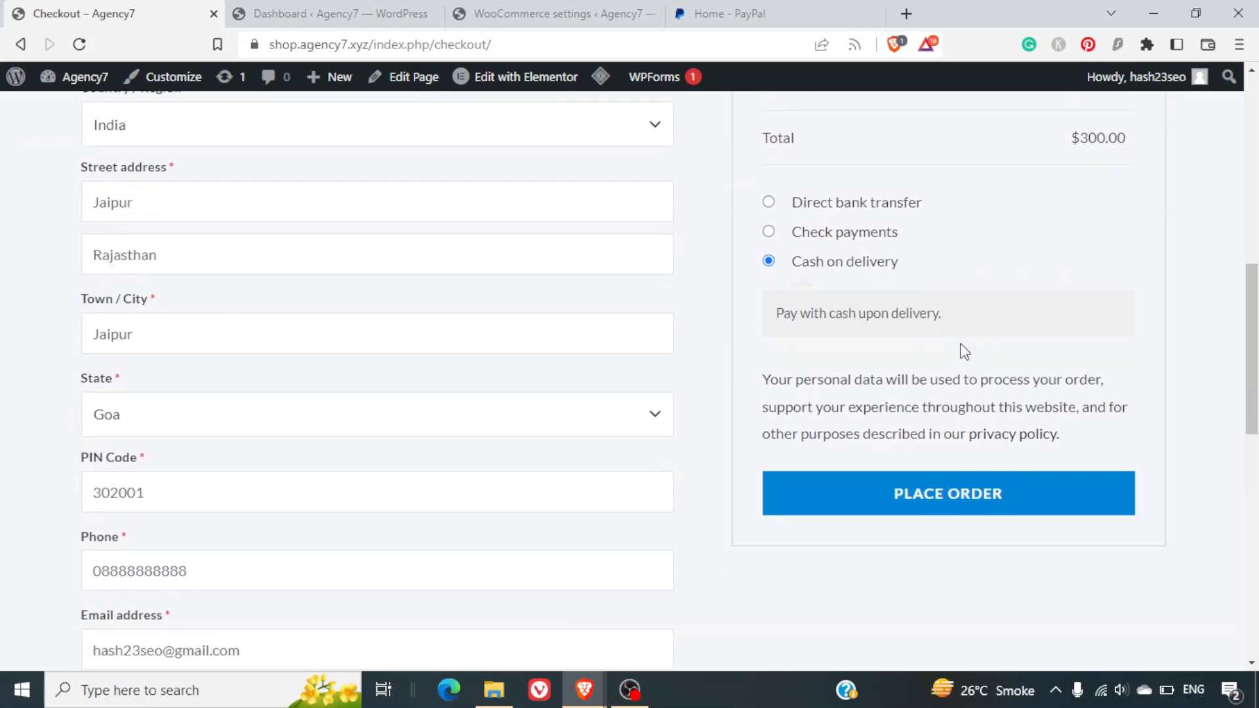
click(972, 489)
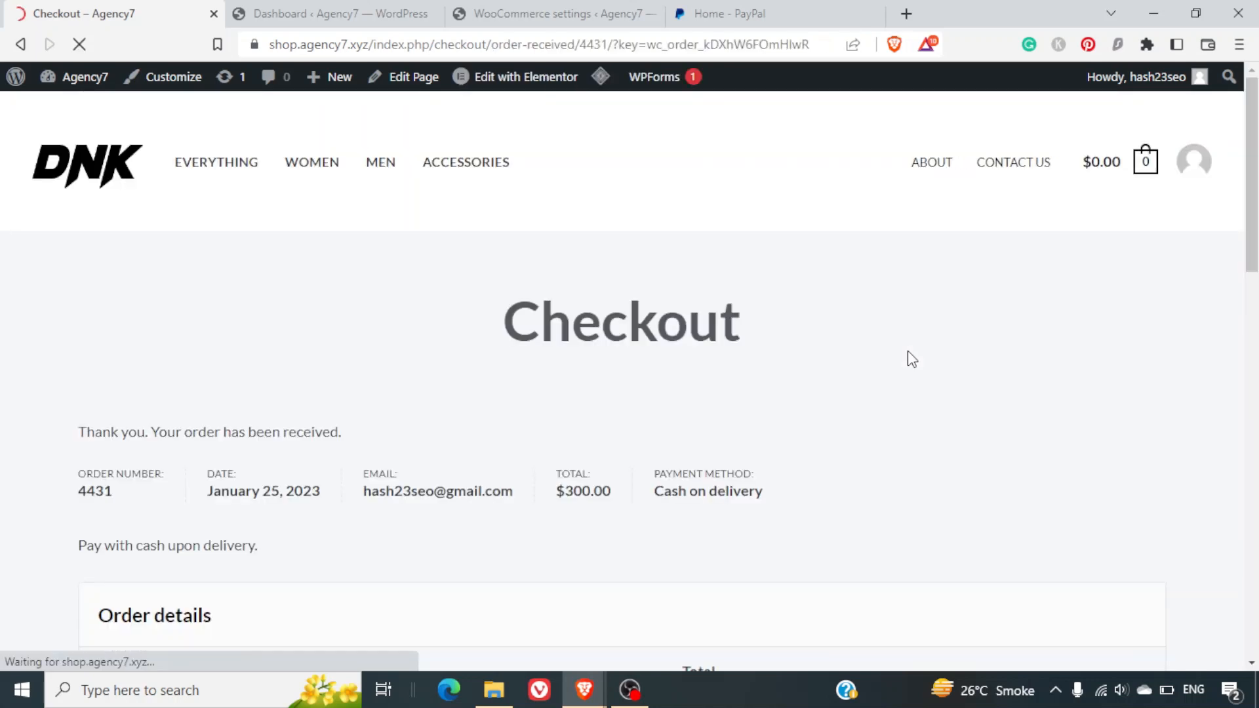
scroll(789, 427, down, 10)
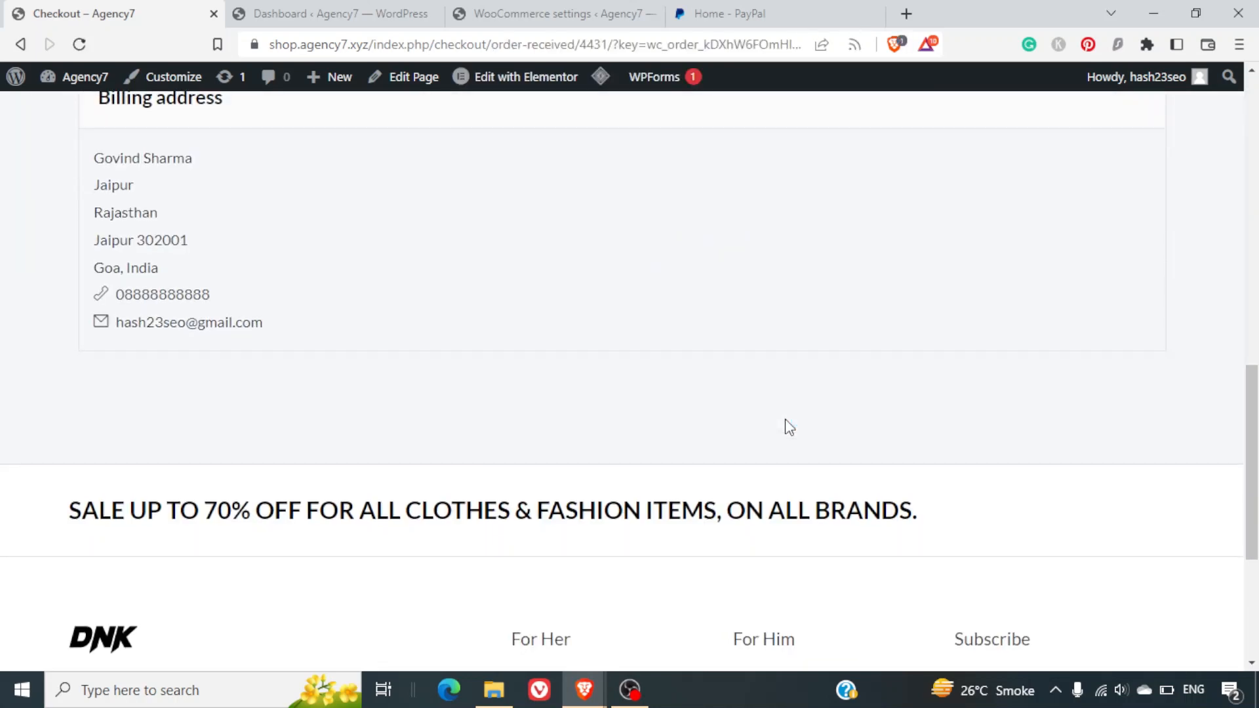
scroll(789, 427, up, 5)
scroll(789, 428, up, 8)
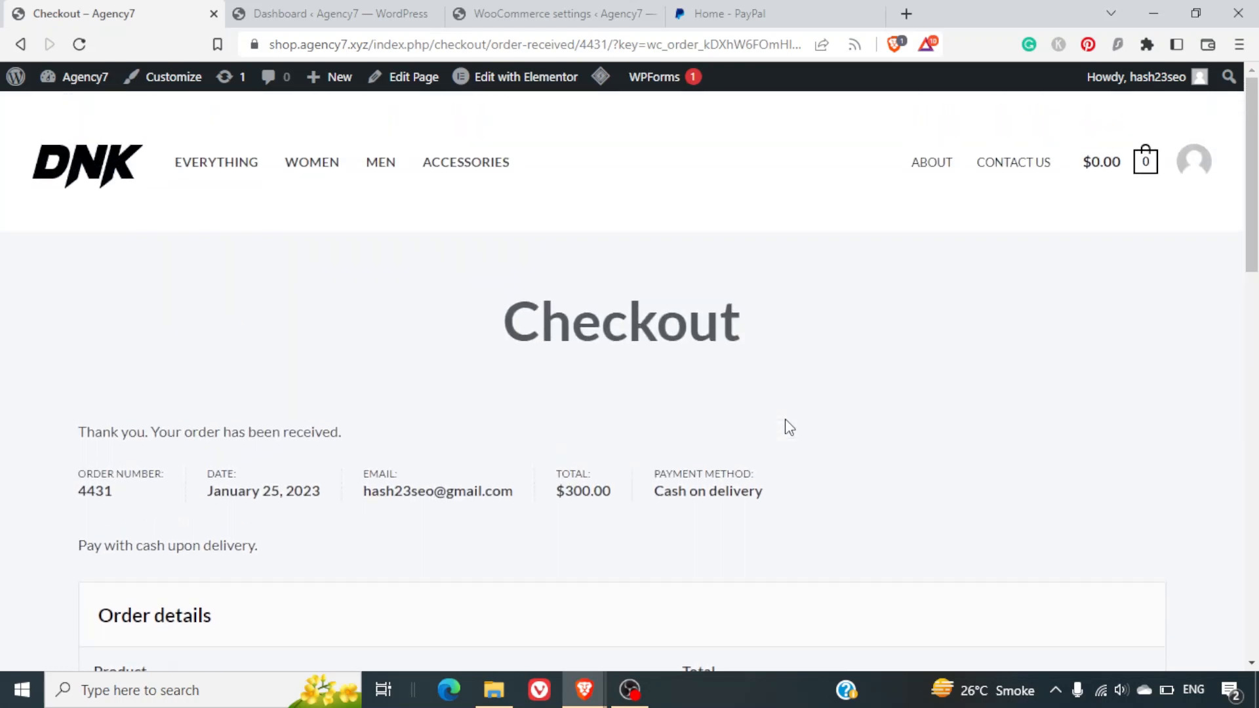
Return to the WooCommerce PayPal settings page and look over the connection details.
click(526, 8)
scroll(820, 464, down, 5)
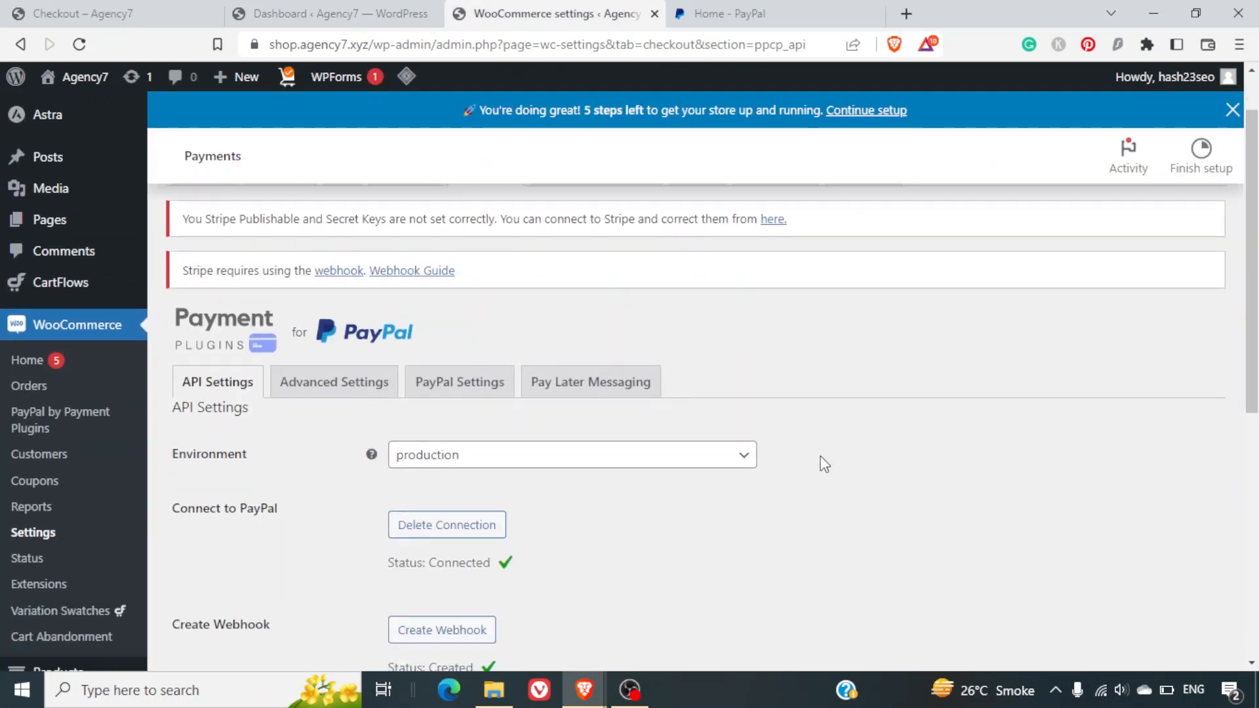
scroll(824, 463, down, 2)
scroll(824, 463, up, 5)
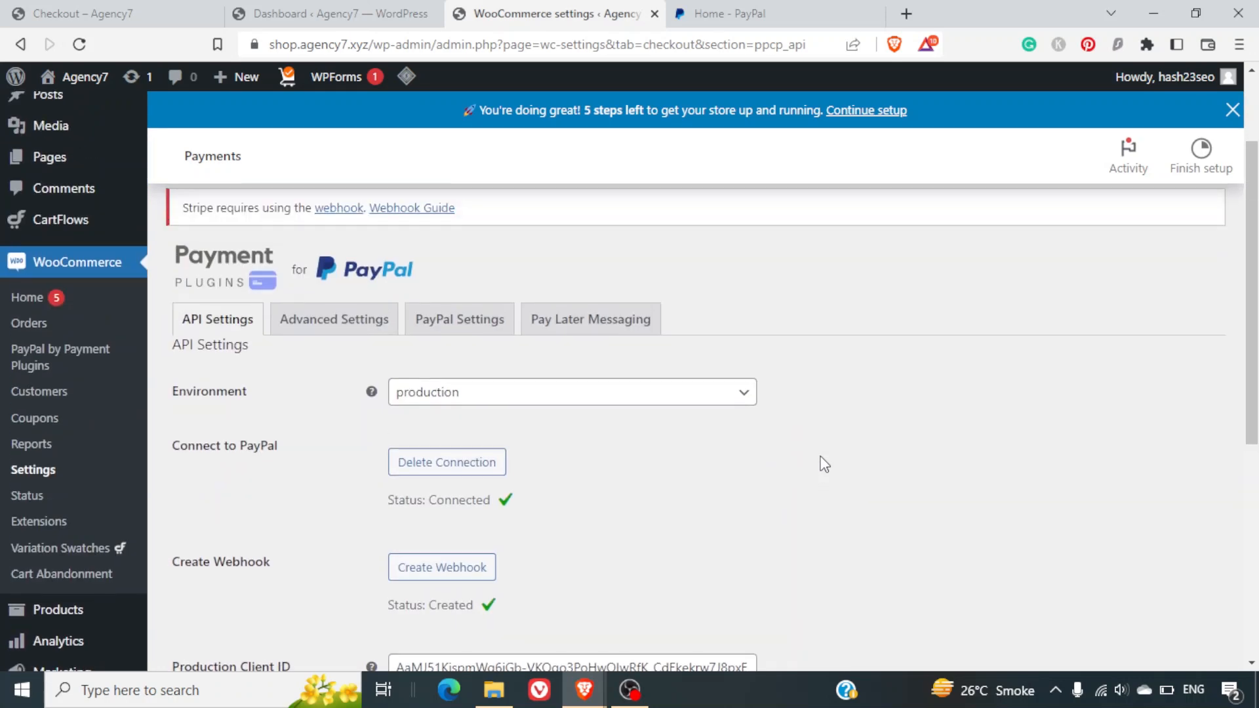
scroll(824, 463, down, 3)
scroll(824, 464, up, 4)
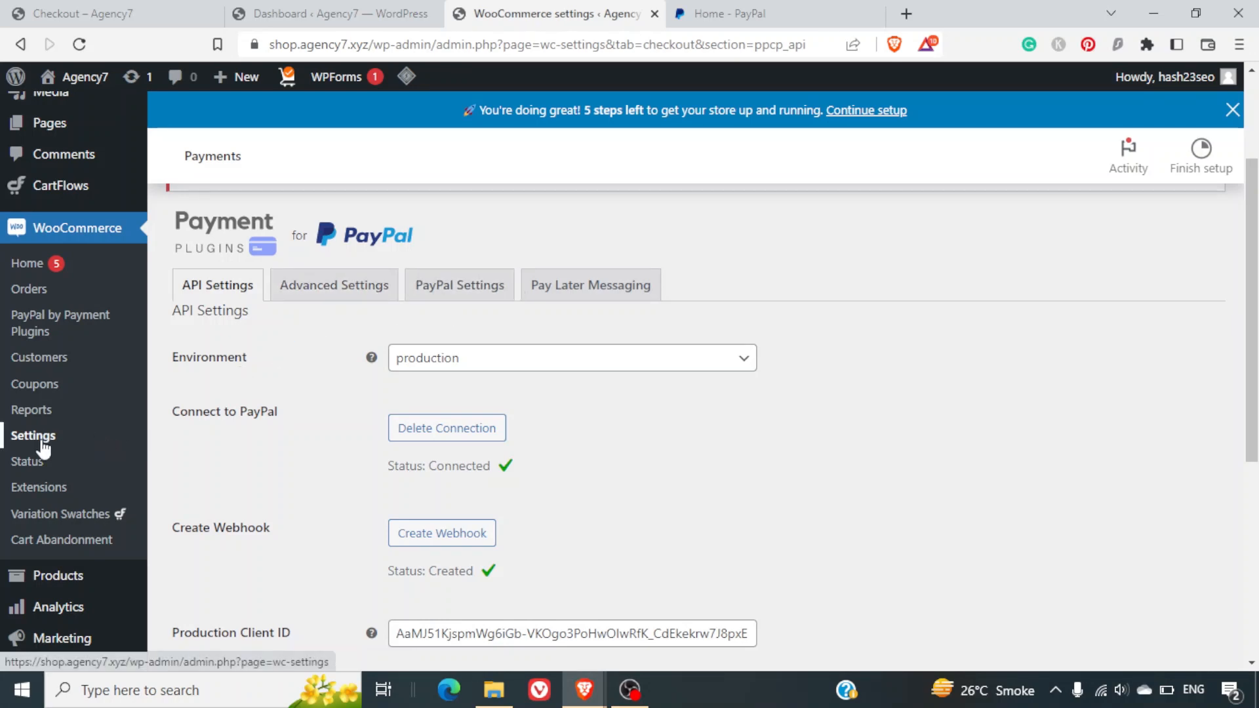
scroll(276, 427, up, 3)
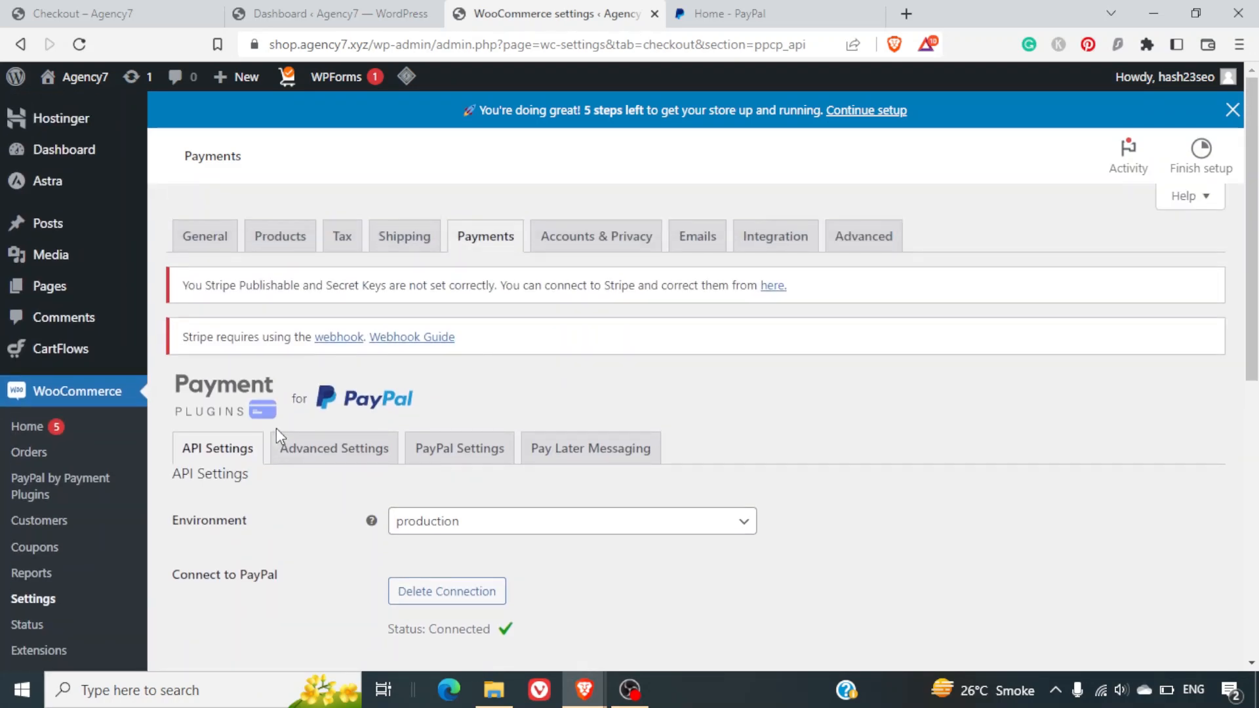
Enable PayPal Gateway among the payment methods and save the change.
click(496, 240)
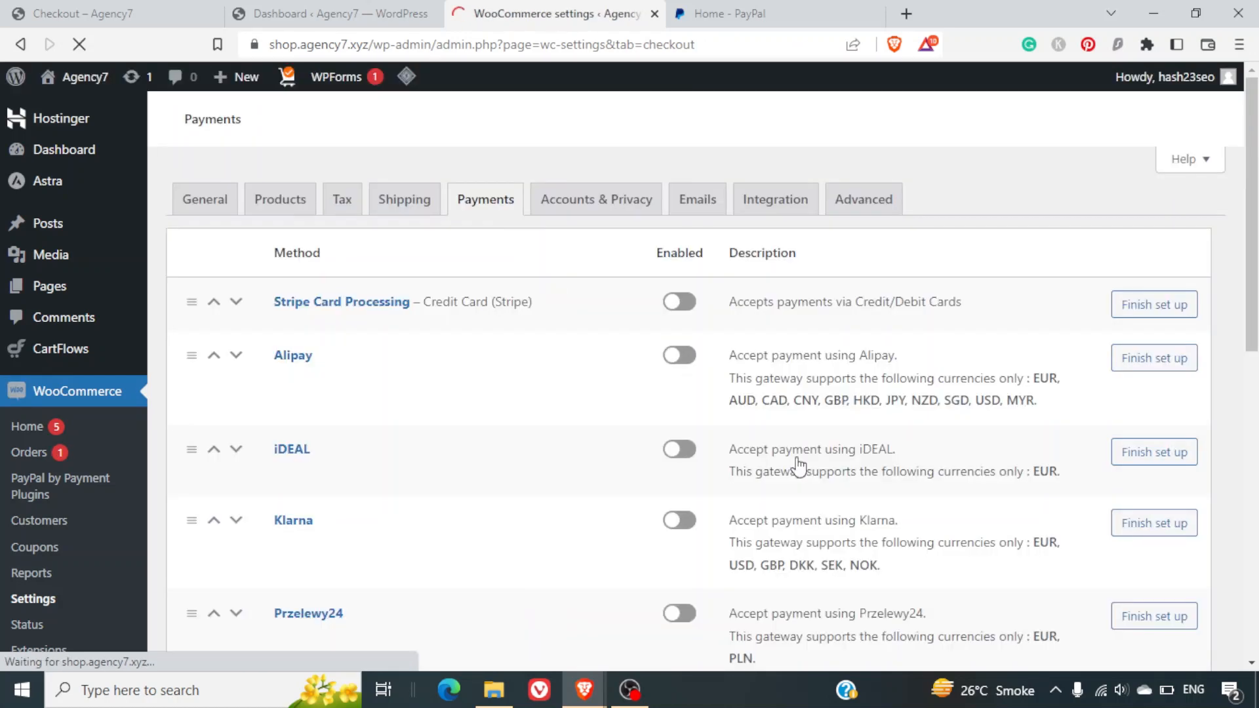
scroll(799, 467, down, 8)
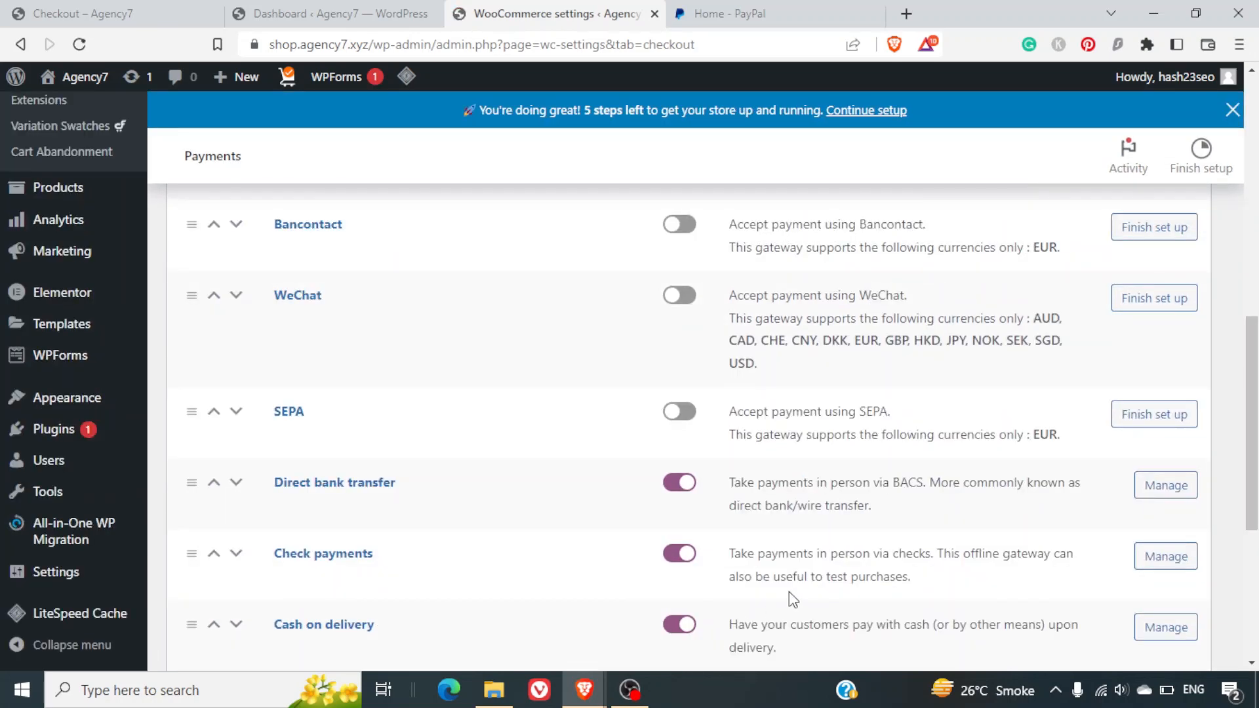
scroll(789, 593, down, 5)
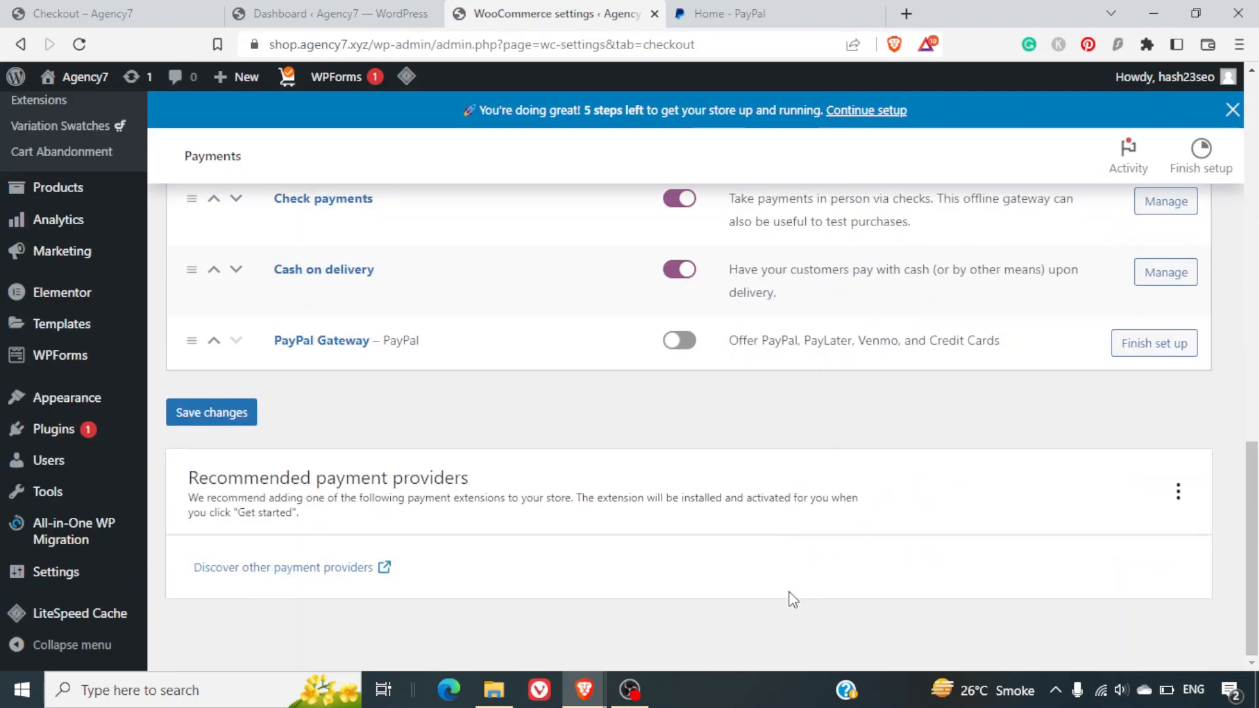
click(686, 359)
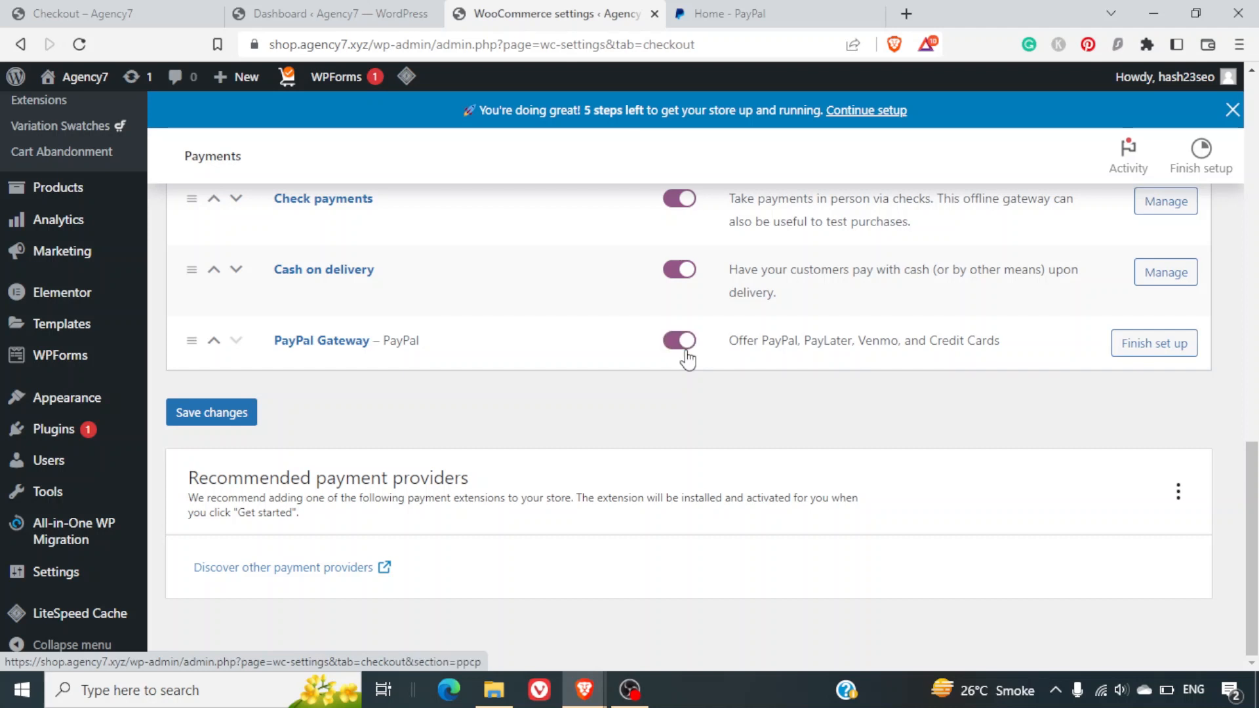
click(208, 426)
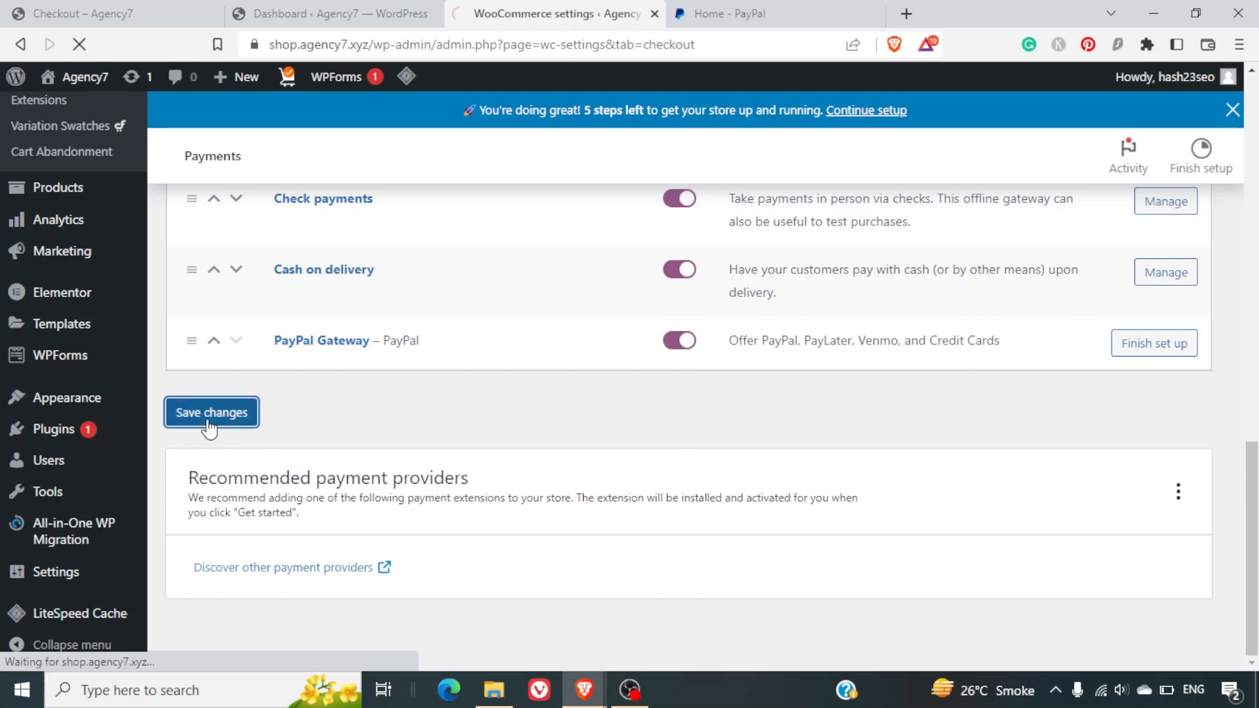
scroll(723, 412, down, 10)
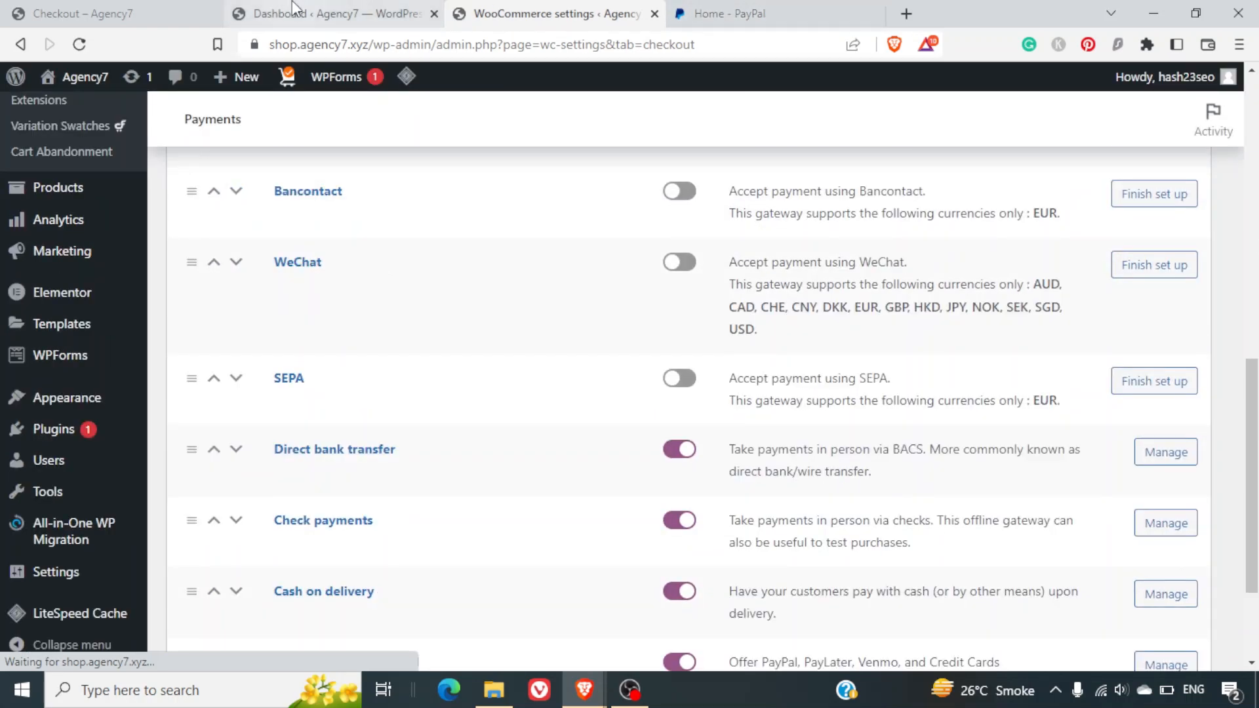
click(153, 9)
Browse the Everything store page and open the Blue Denim Shorts product.
scroll(506, 324, down, 2)
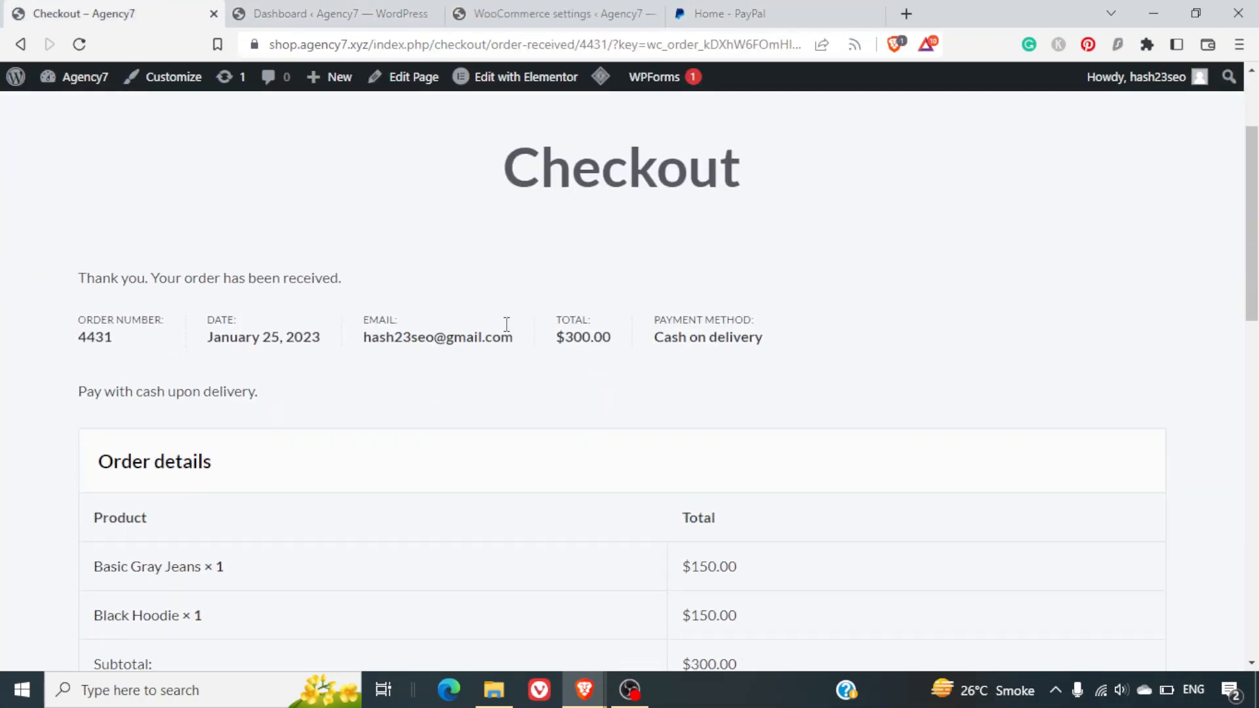
scroll(422, 304, up, 2)
click(234, 164)
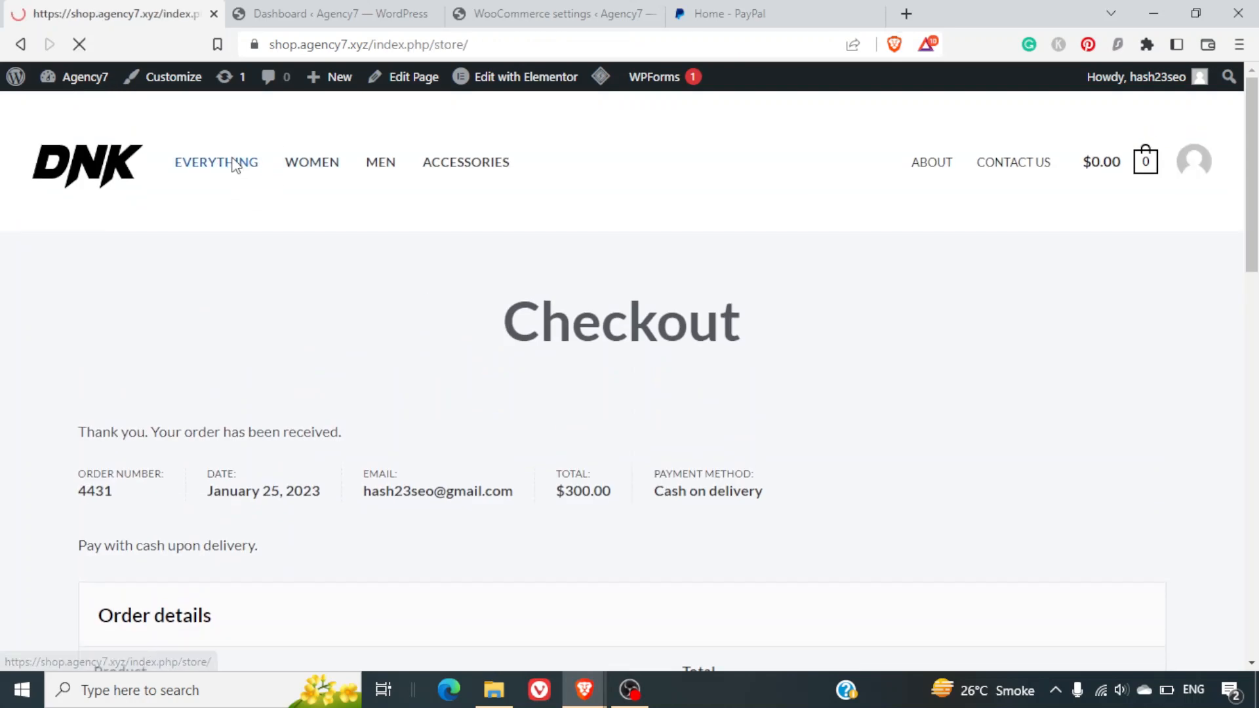
scroll(735, 478, down, 6)
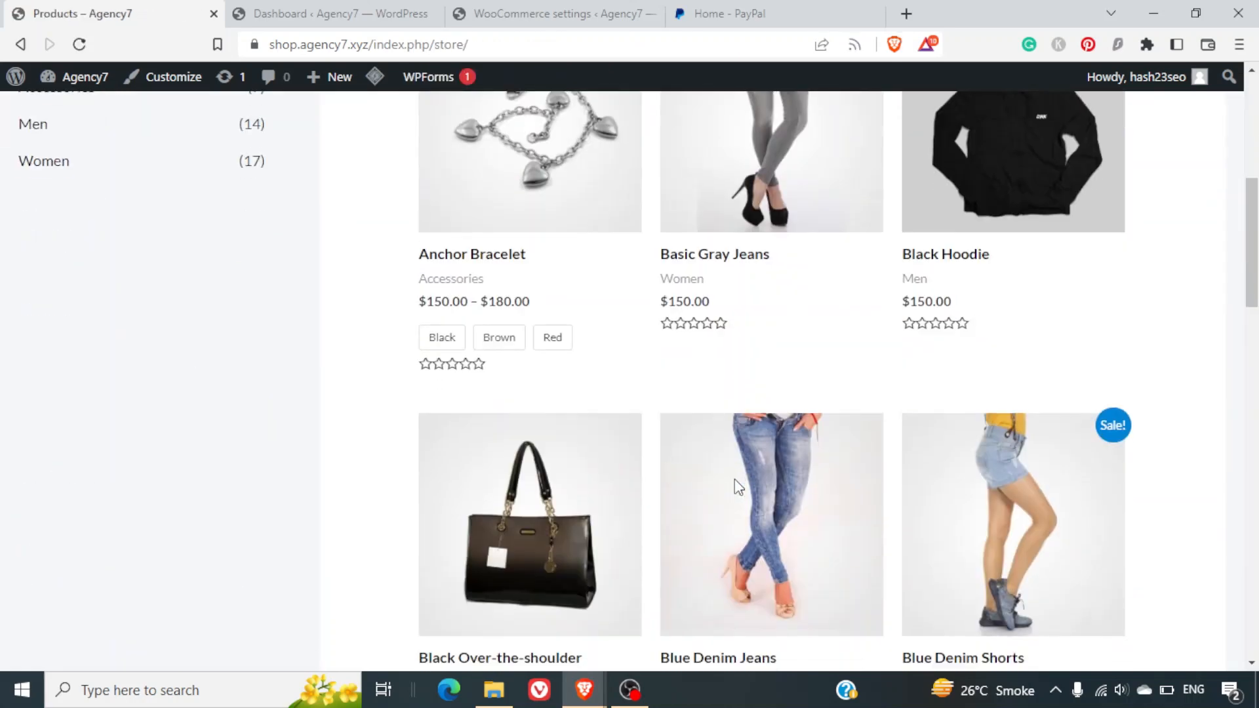
scroll(734, 478, up, 4)
scroll(734, 479, down, 5)
scroll(734, 478, down, 1)
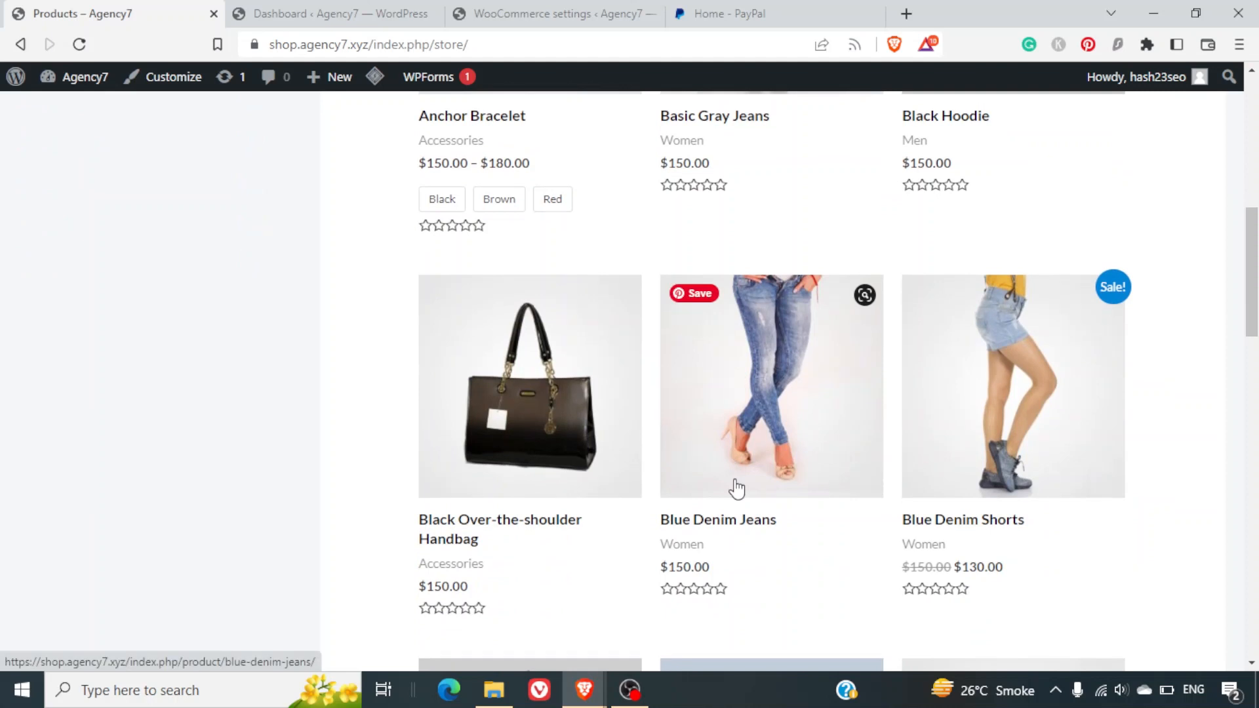
click(980, 432)
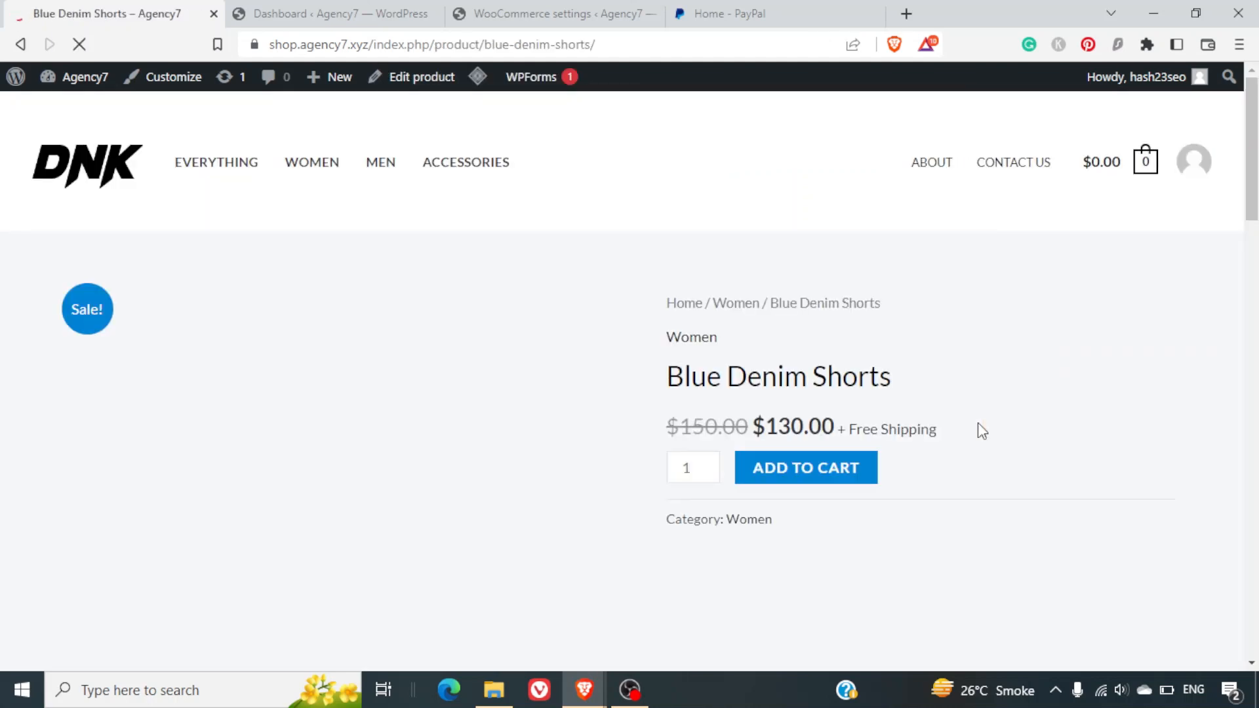
Add the $130.00 Blue Denim Shorts to the cart and proceed to checkout.
click(837, 477)
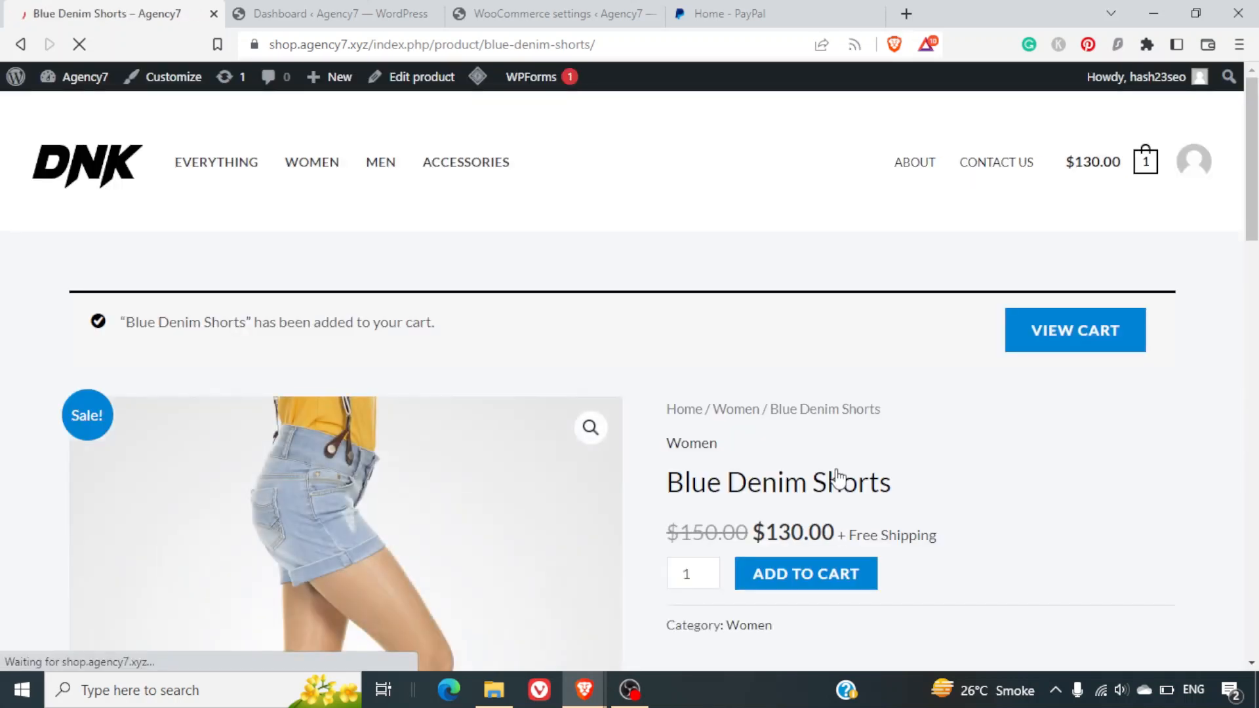
click(1068, 332)
scroll(1068, 335, down, 1)
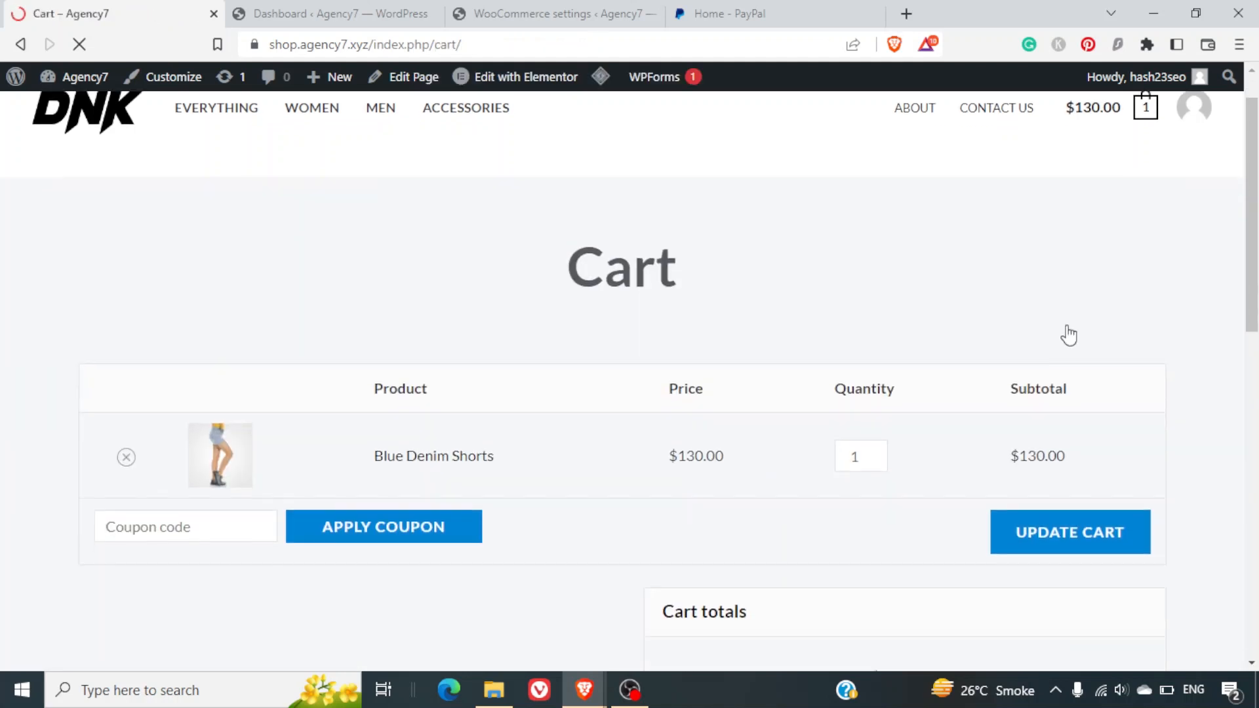
scroll(1069, 335, down, 2)
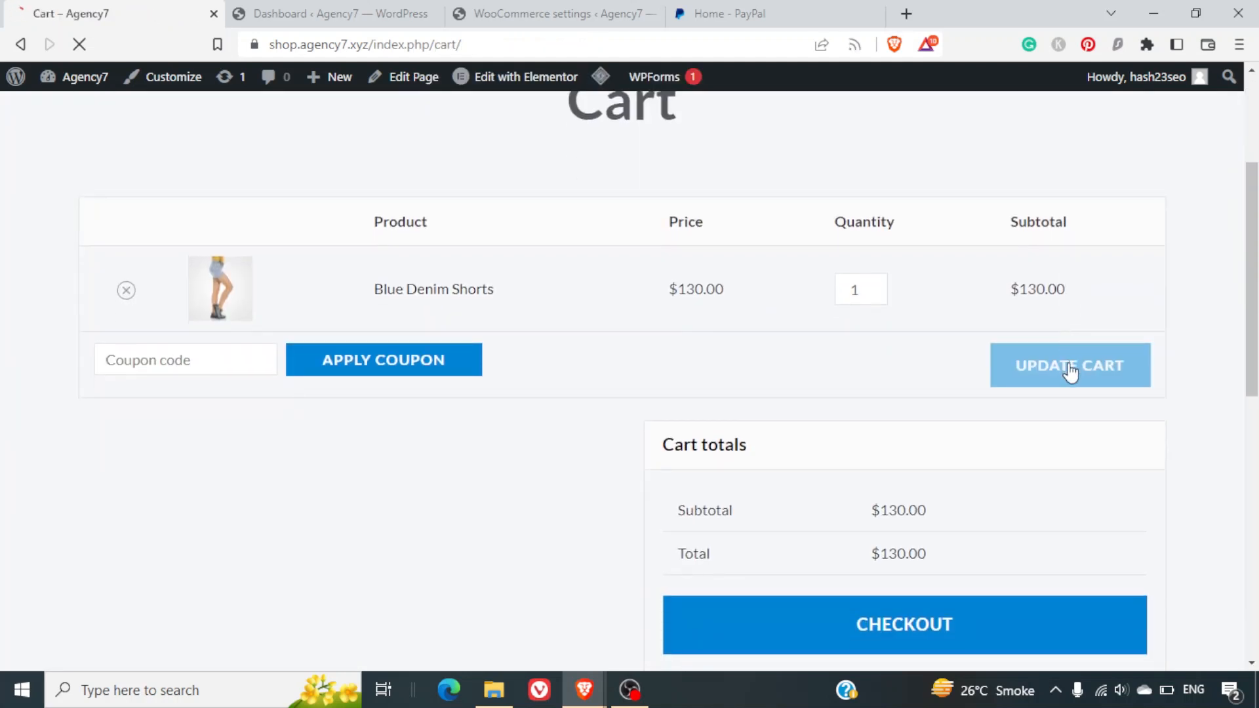
click(1015, 620)
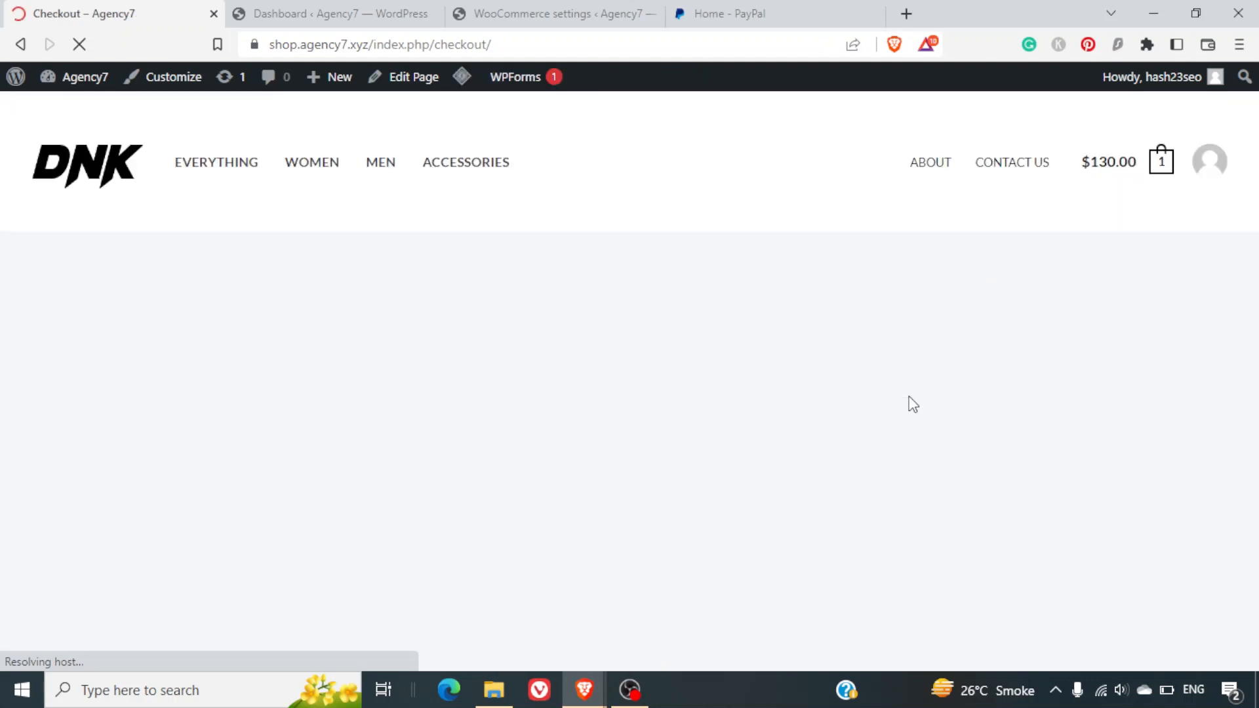
Select PayPal as payment for the $130.00 order and launch the PayPal payment window.
scroll(911, 401, down, 8)
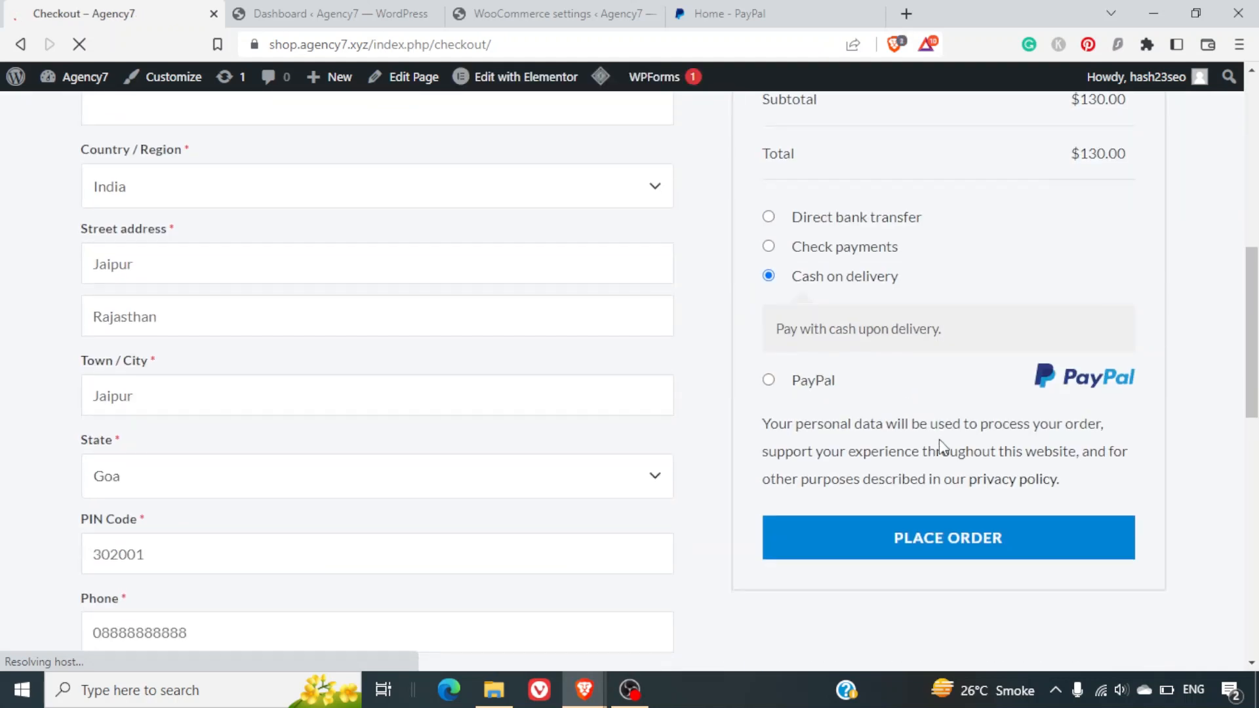
click(769, 382)
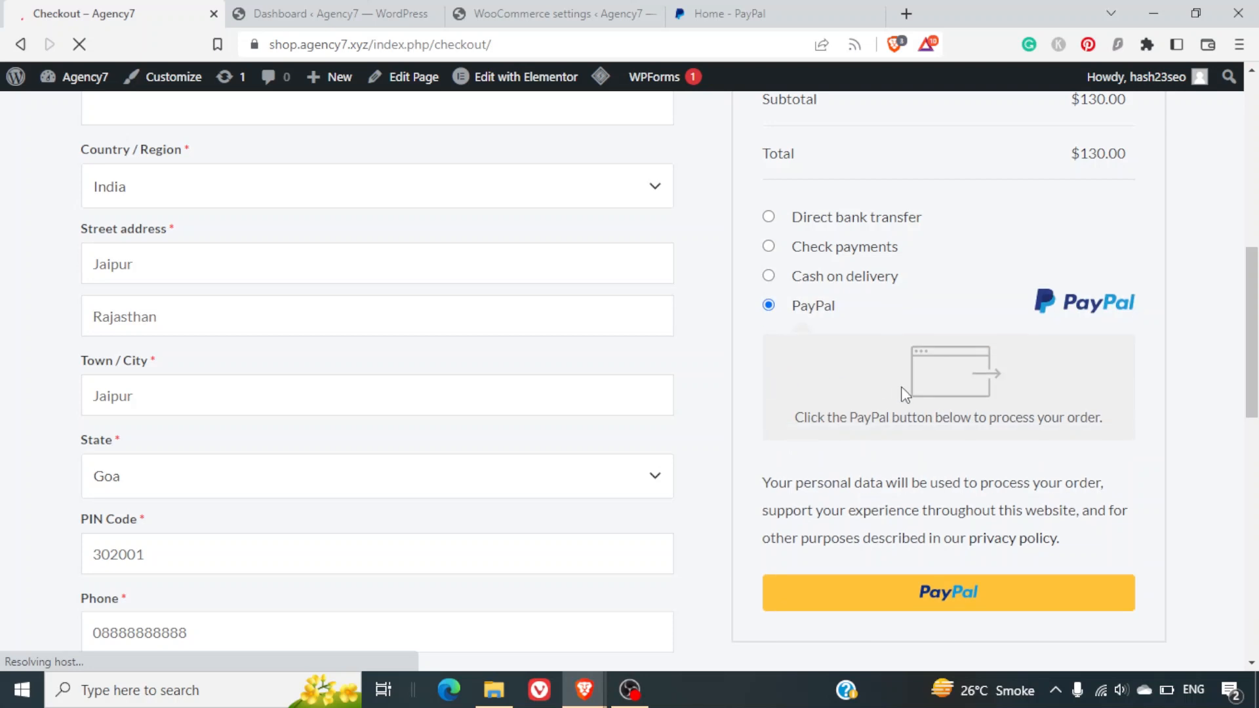
click(961, 608)
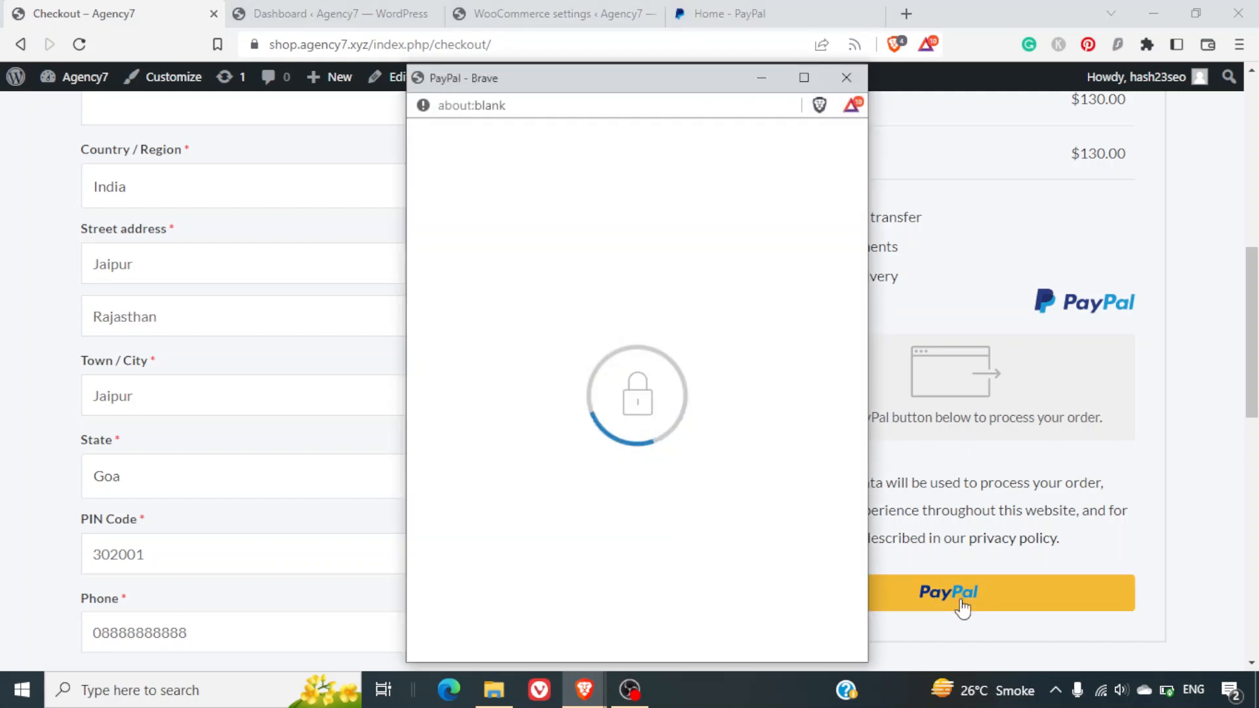
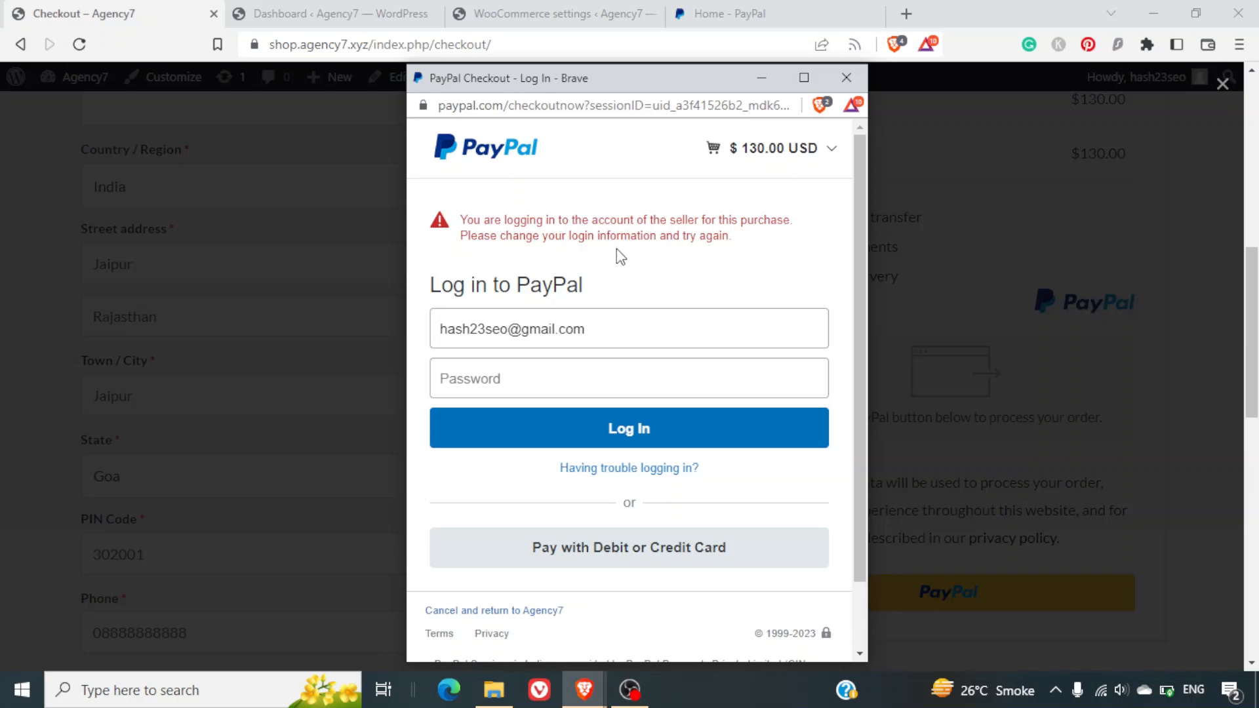
Close the PayPal login popup and select the checkout URL in the address bar.
click(837, 88)
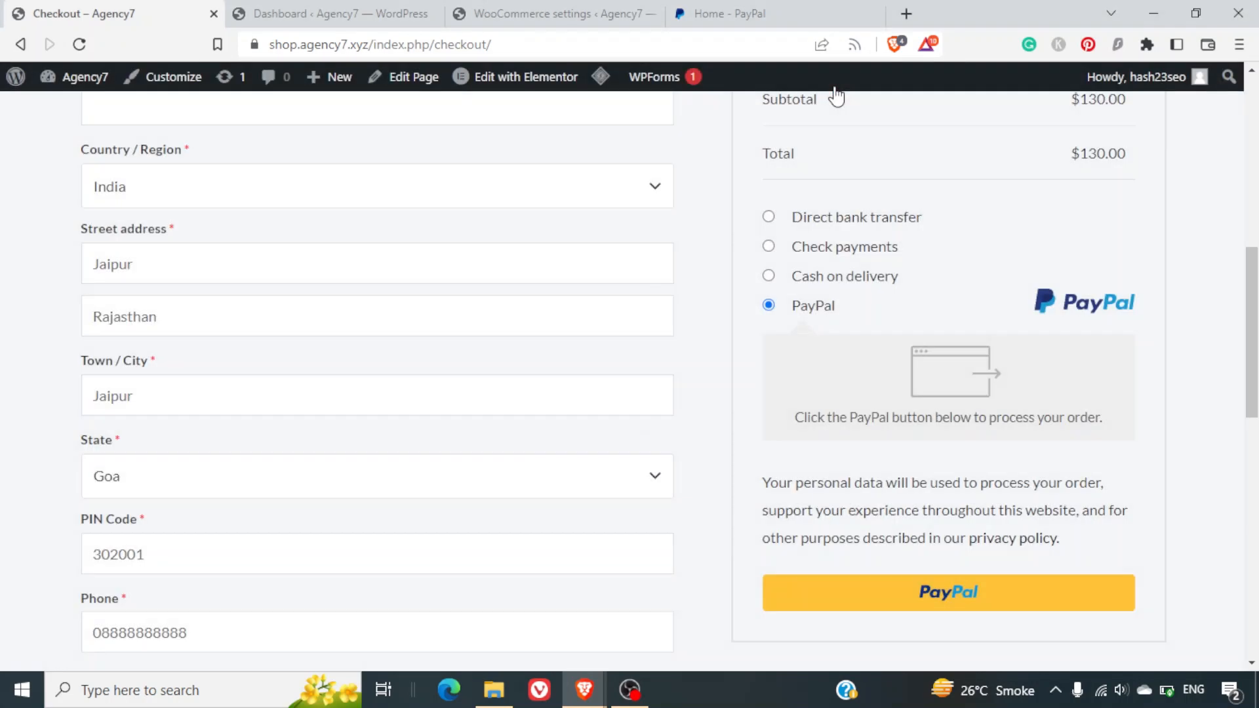
click(617, 47)
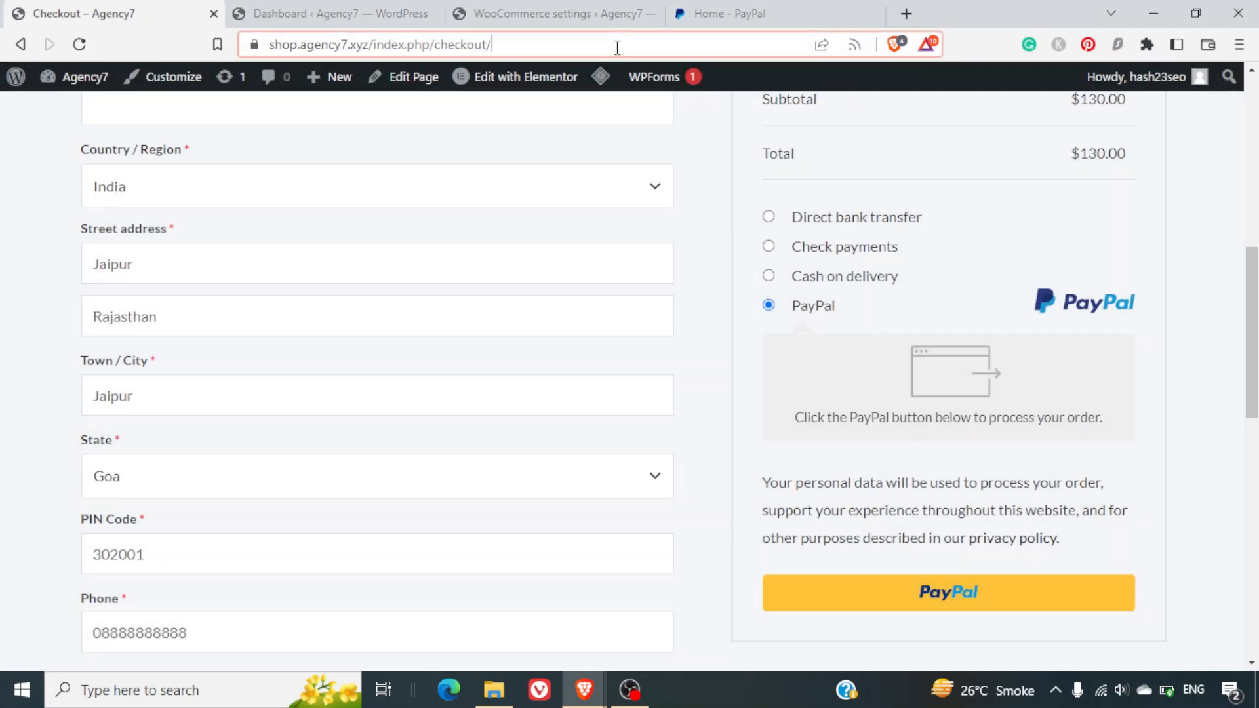
Load the shop's home page in a new private browsing window from the copied checkout URL.
key(ctrl+c)
key(ctrl+shift+n)
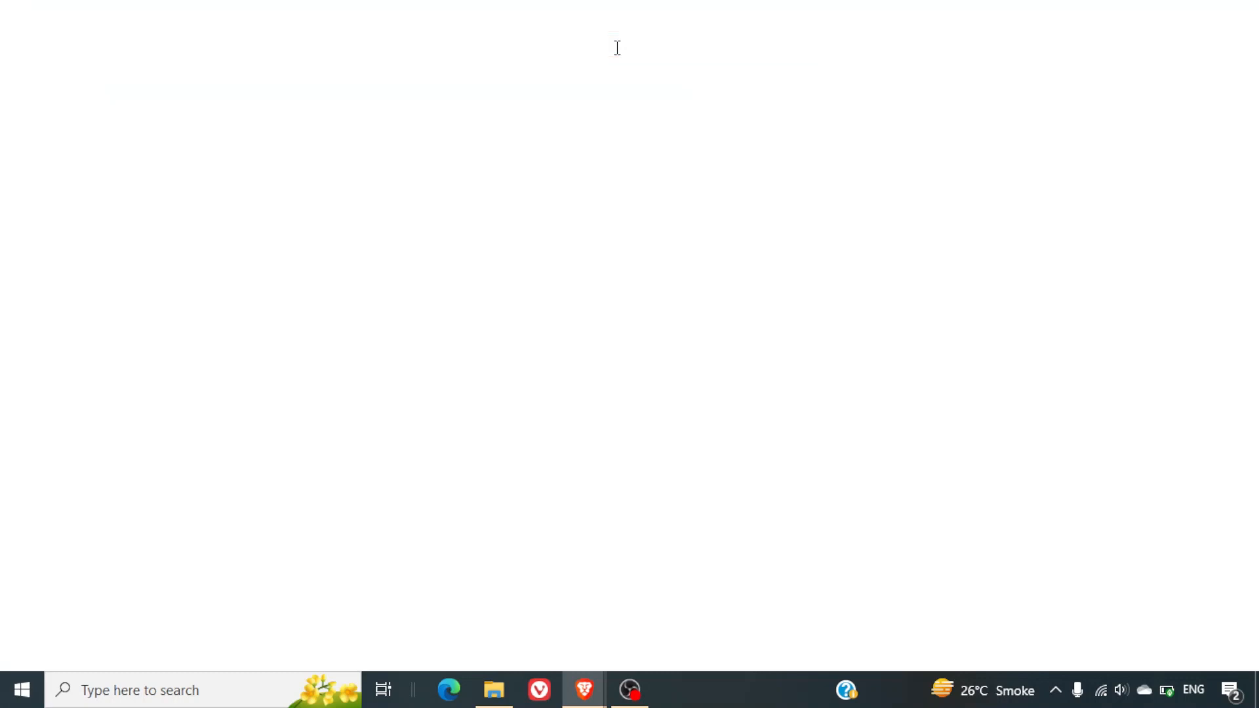
key(ctrl+v)
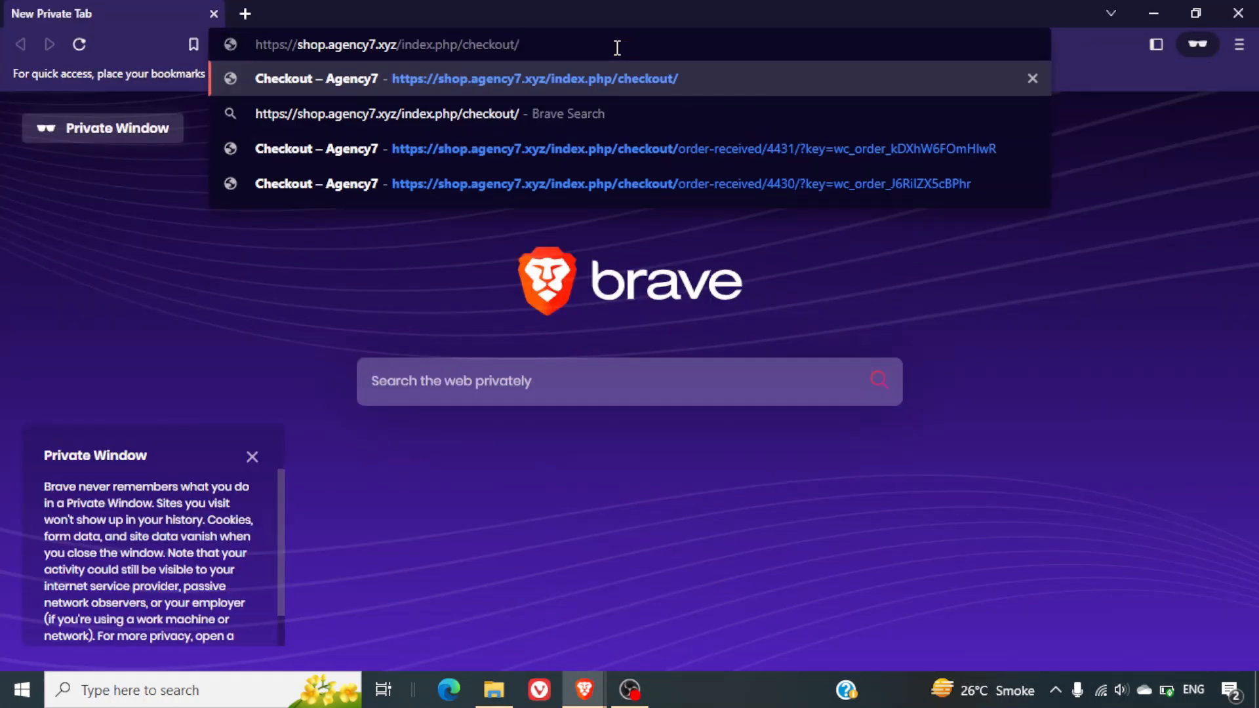
key(shift+Left)
key(shift+Left)
key(shift+Left)
key(shift+Left)
key(shift+Left)
key(shift+Left)
key(shift+Left)
key(shift+Left)
key(shift+Left)
key(shift+Left)
key(shift+Left)
key(shift+Left)
key(shift+Left)
key(shift+Left)
key(shift+Left)
key(shift+Left)
key(shift+Left)
key(shift+Left)
key(shift+Left)
key(BackSpace)
key(Return)
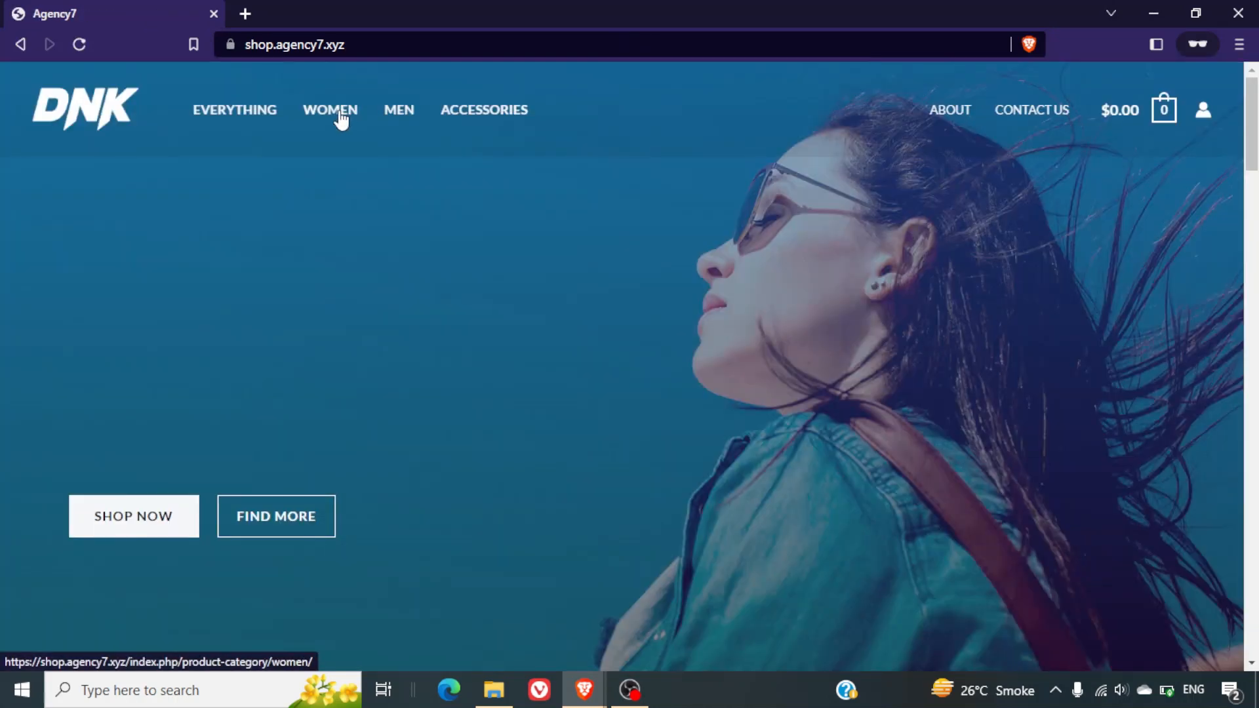
Open the Anchor Bracelet from the Women category and add the Black variation.
click(341, 119)
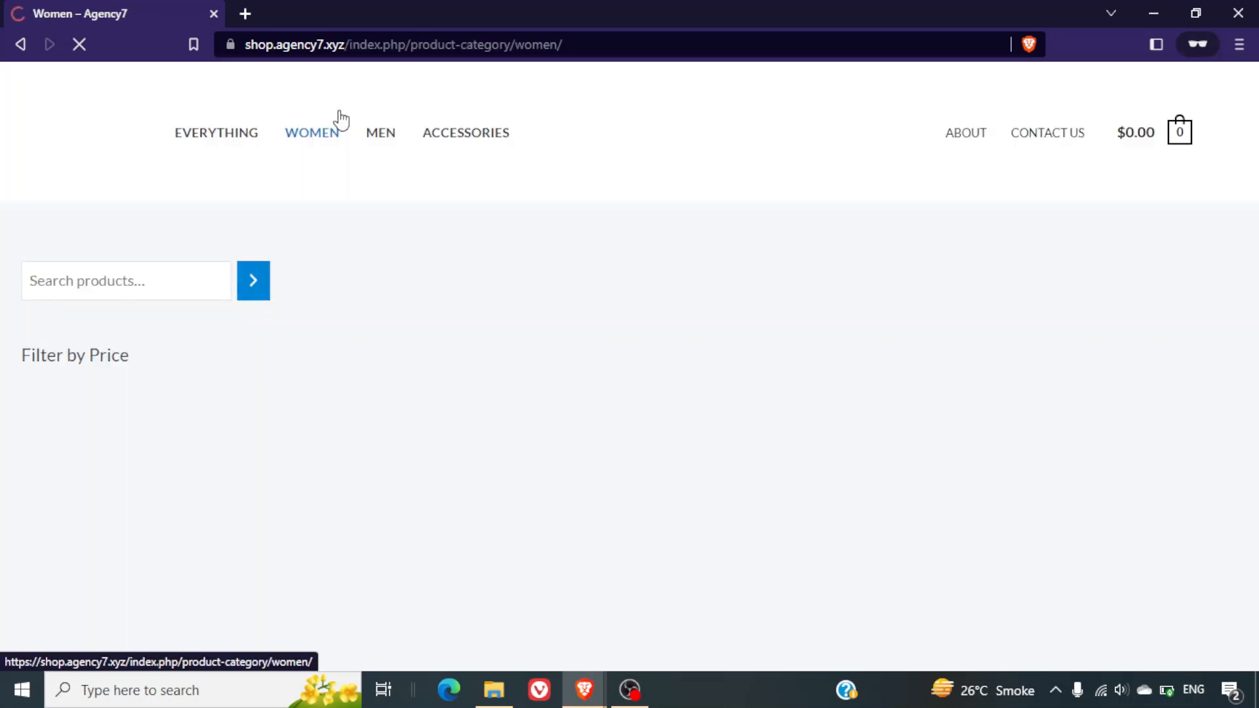
scroll(787, 436, down, 6)
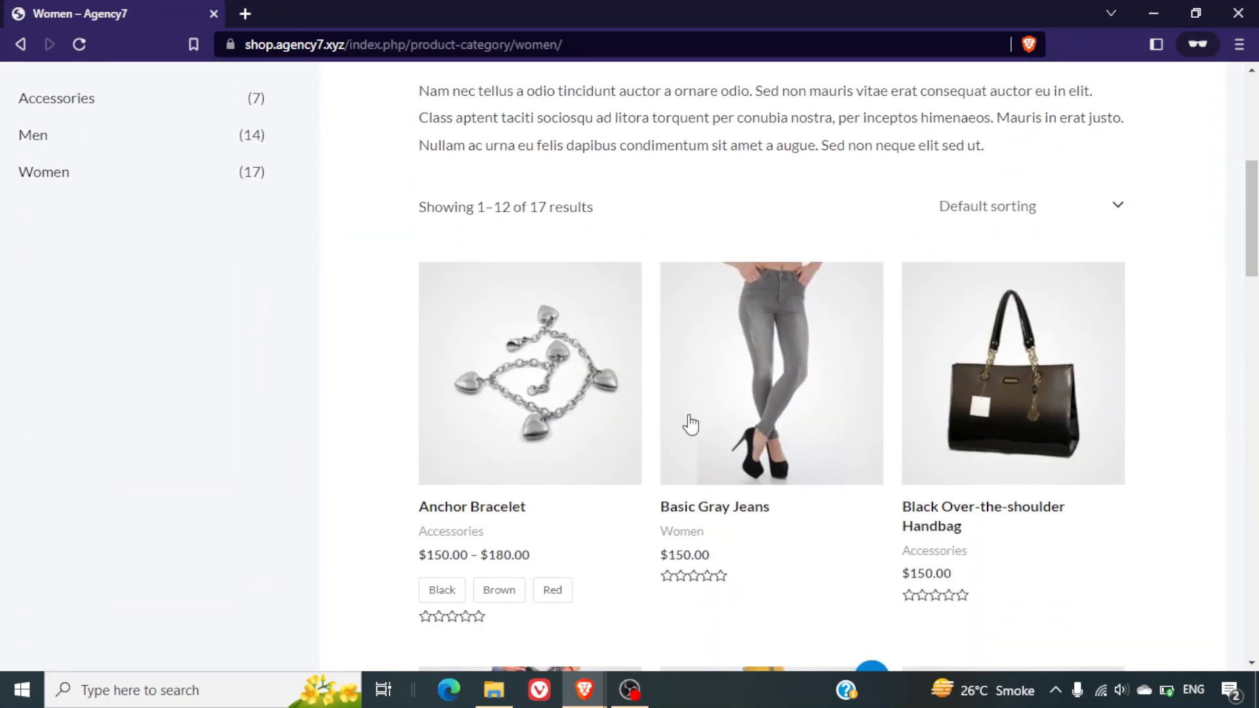
click(570, 430)
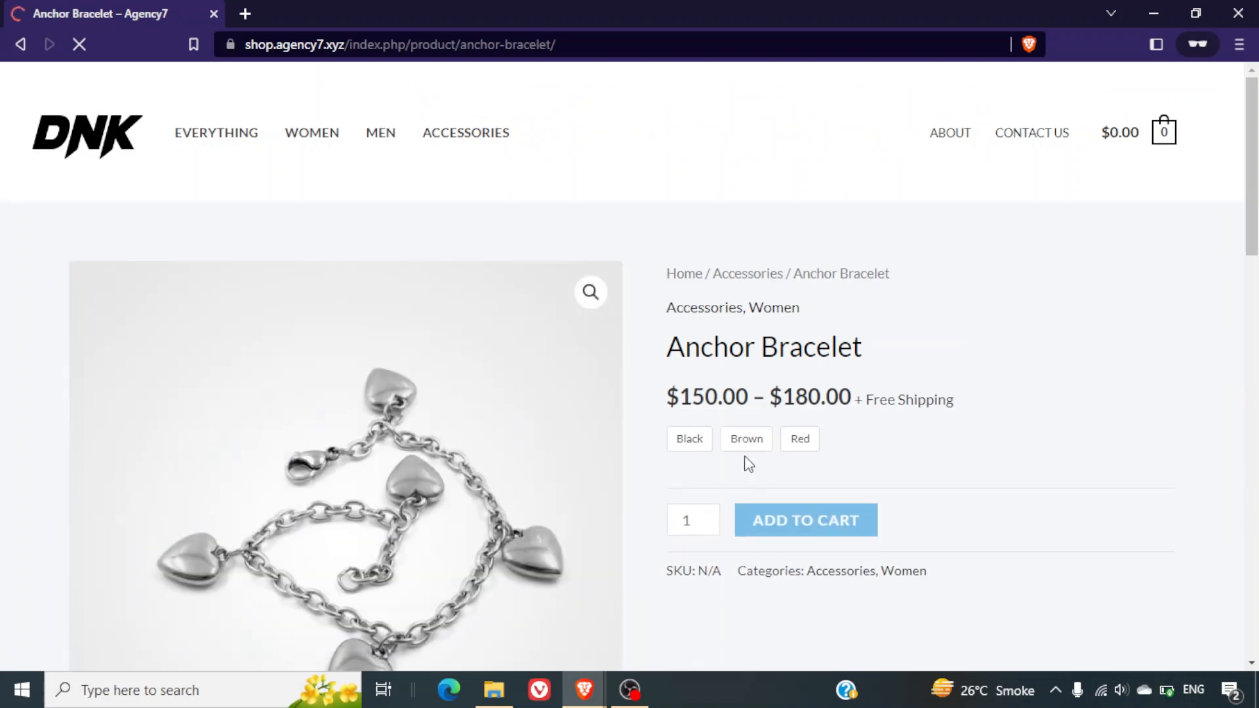
click(689, 439)
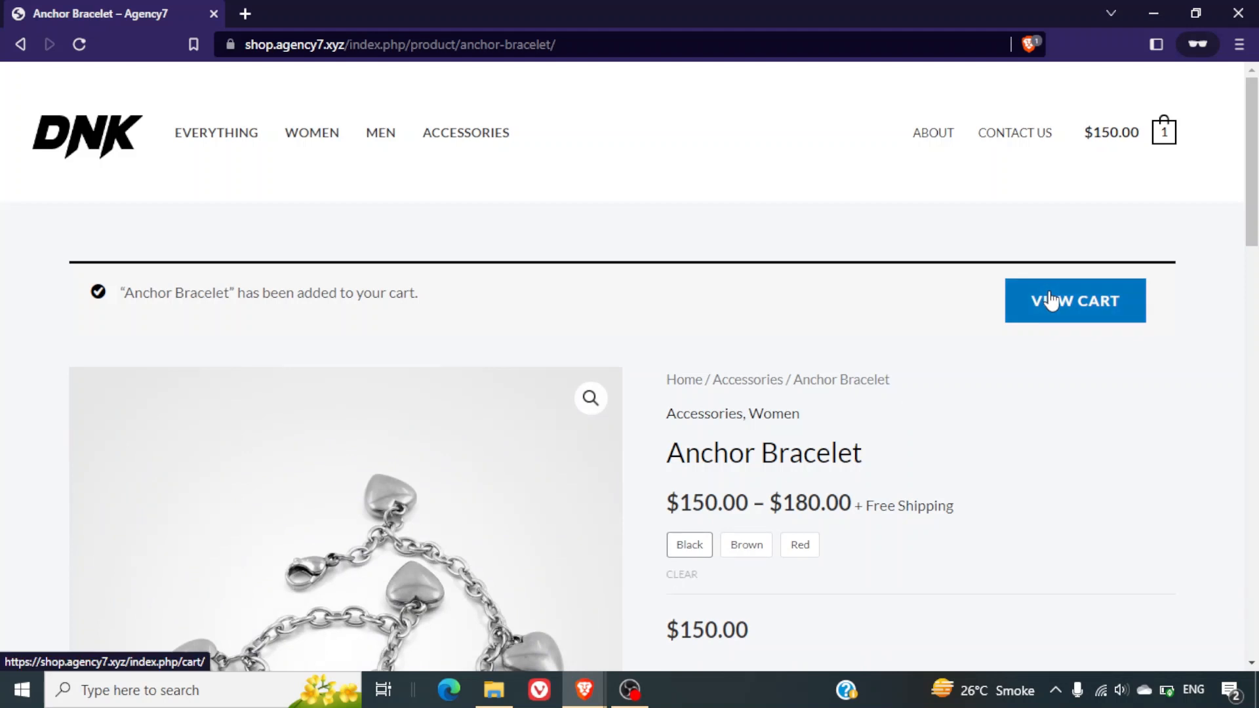
Go from the cart to checkout and start paying the $150.00 order with PayPal.
click(1051, 300)
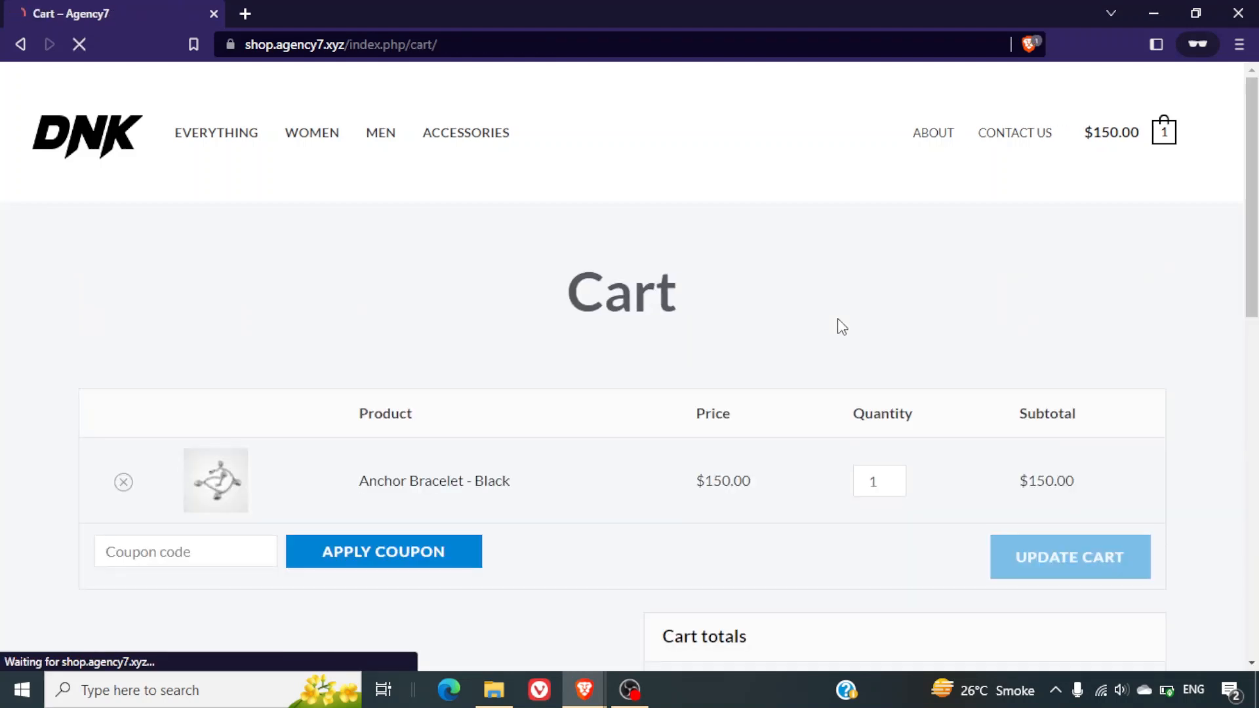
scroll(841, 326, down, 3)
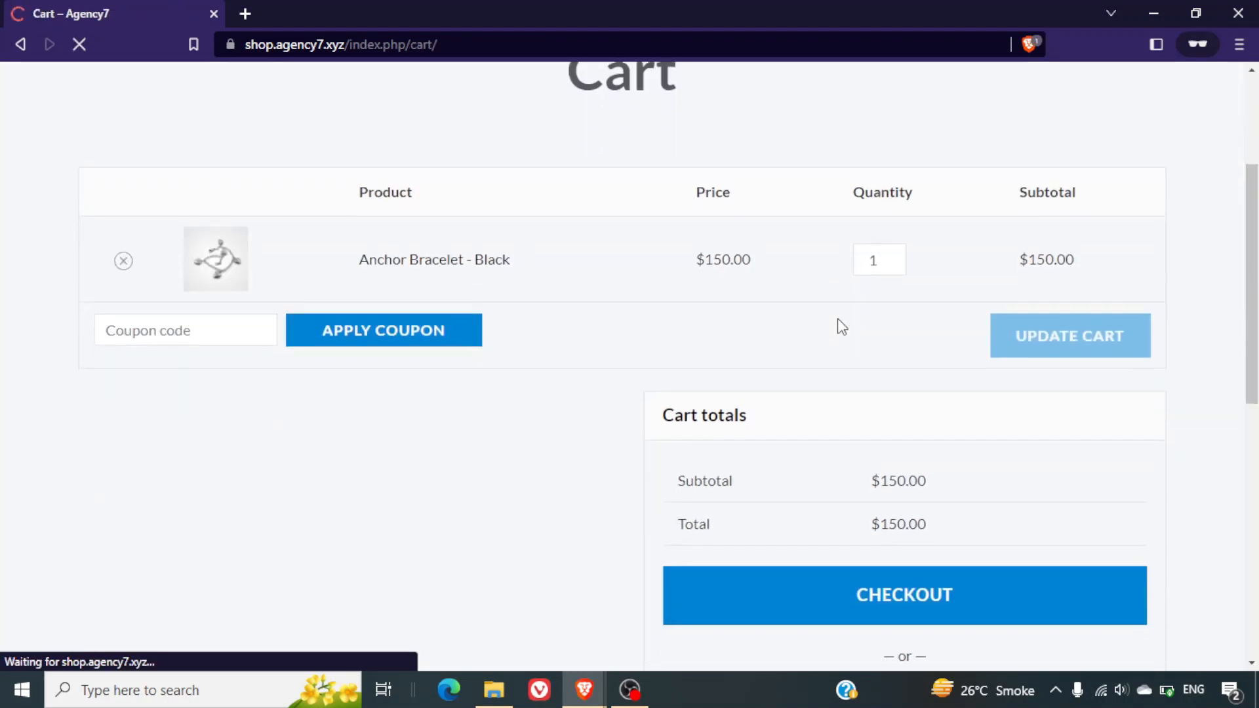
click(956, 600)
scroll(851, 356, down, 10)
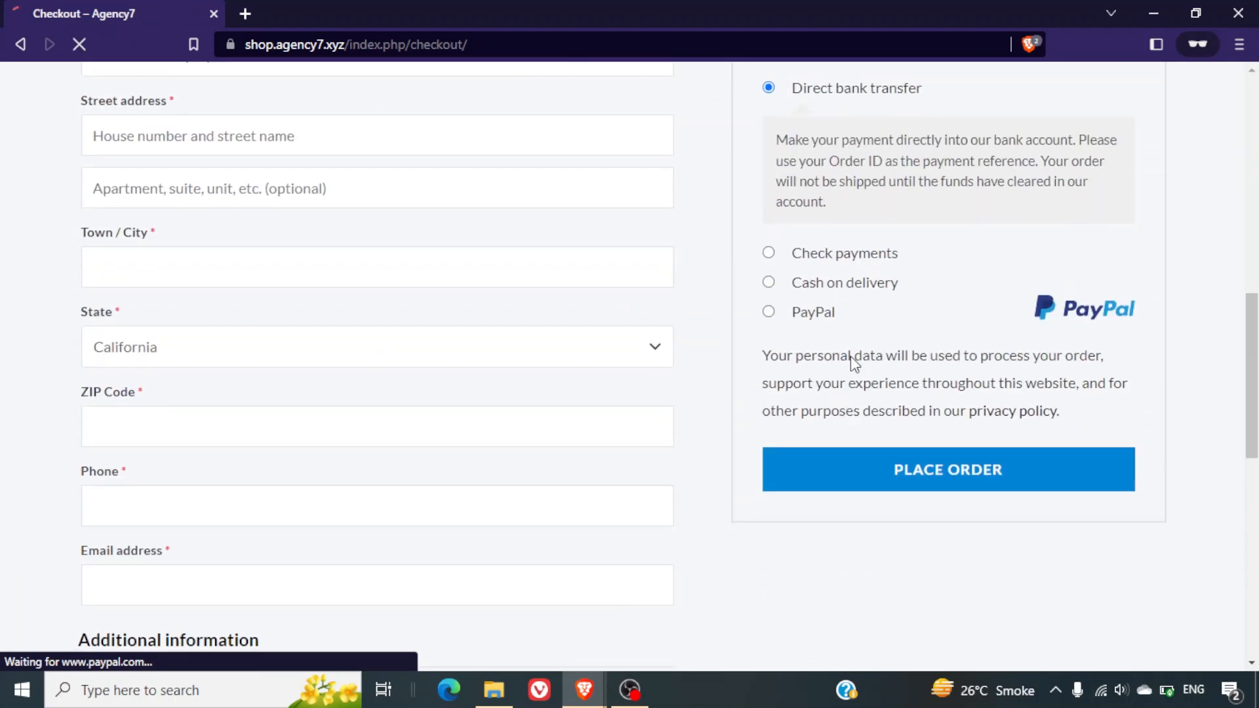
scroll(787, 303, up, 1)
click(774, 359)
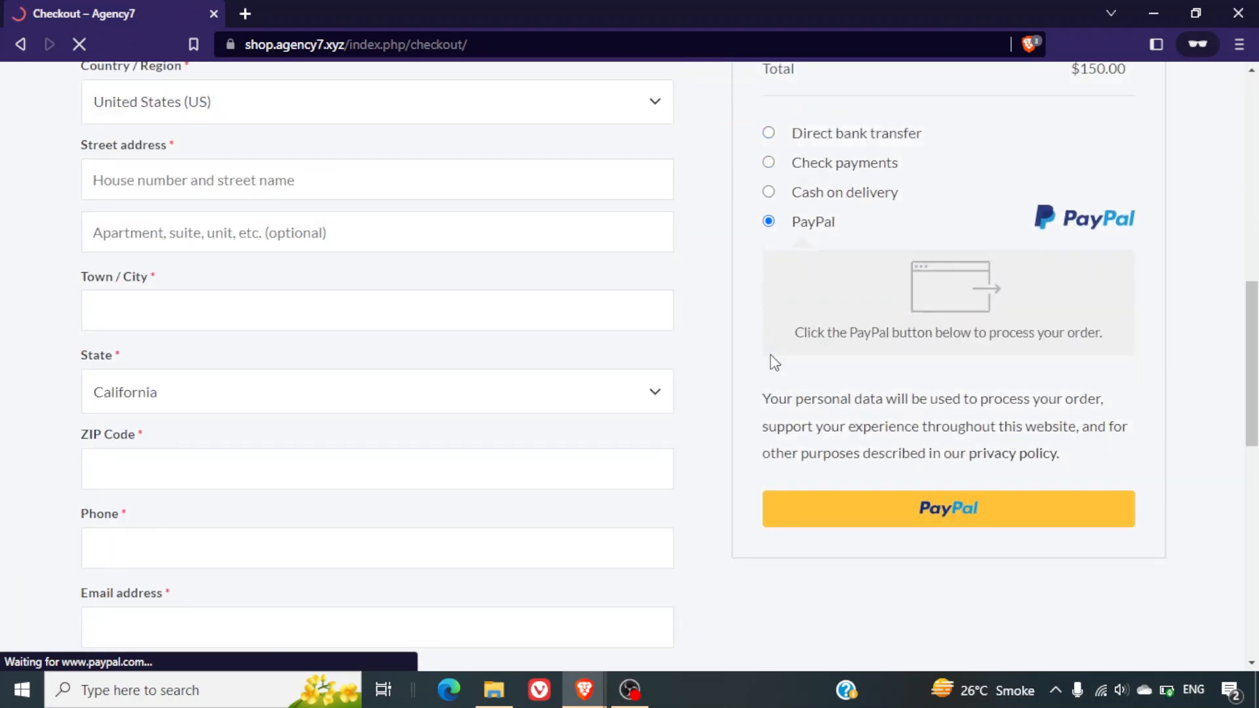
click(986, 514)
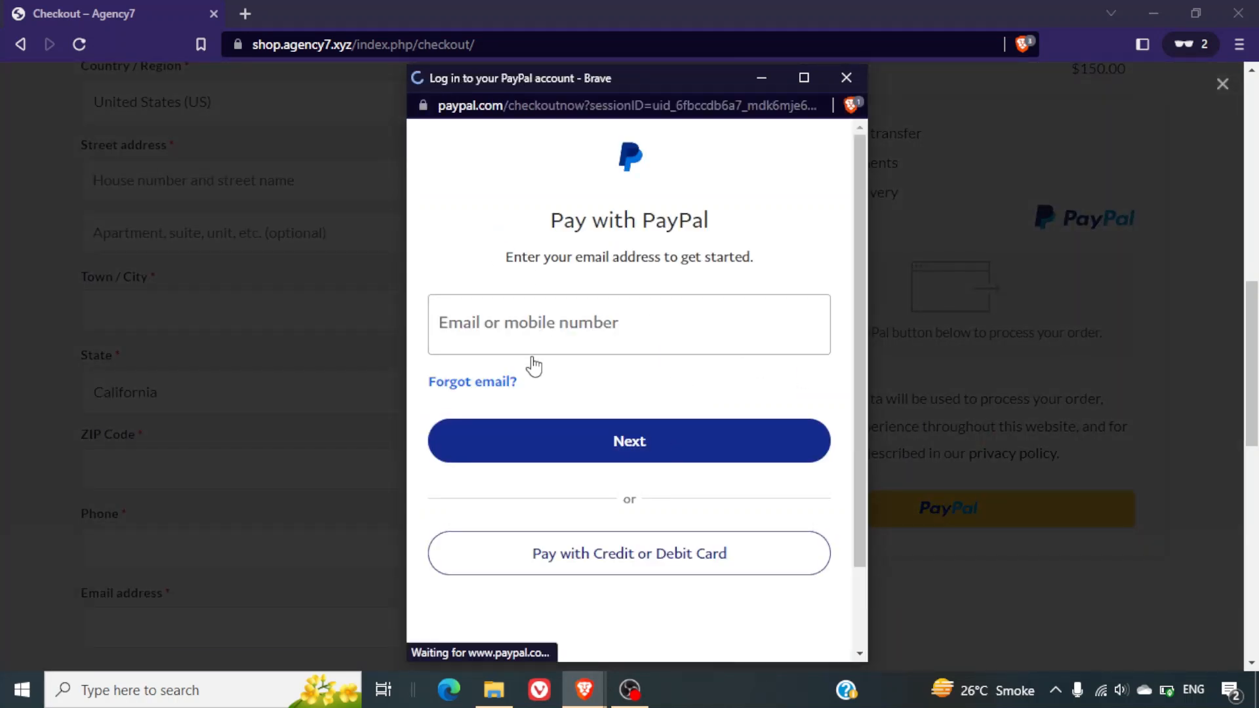
Bring up PayPal's debit or credit card form for the $150.00 order, then close PayPal.
click(501, 305)
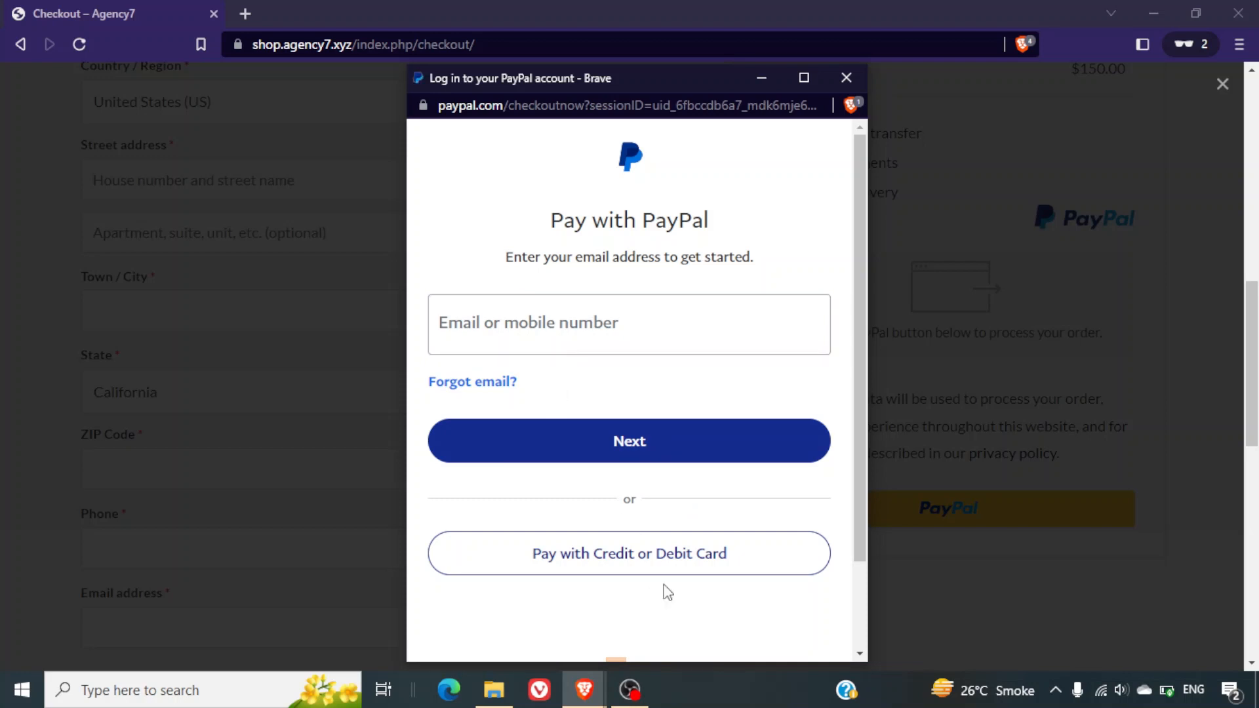
click(669, 568)
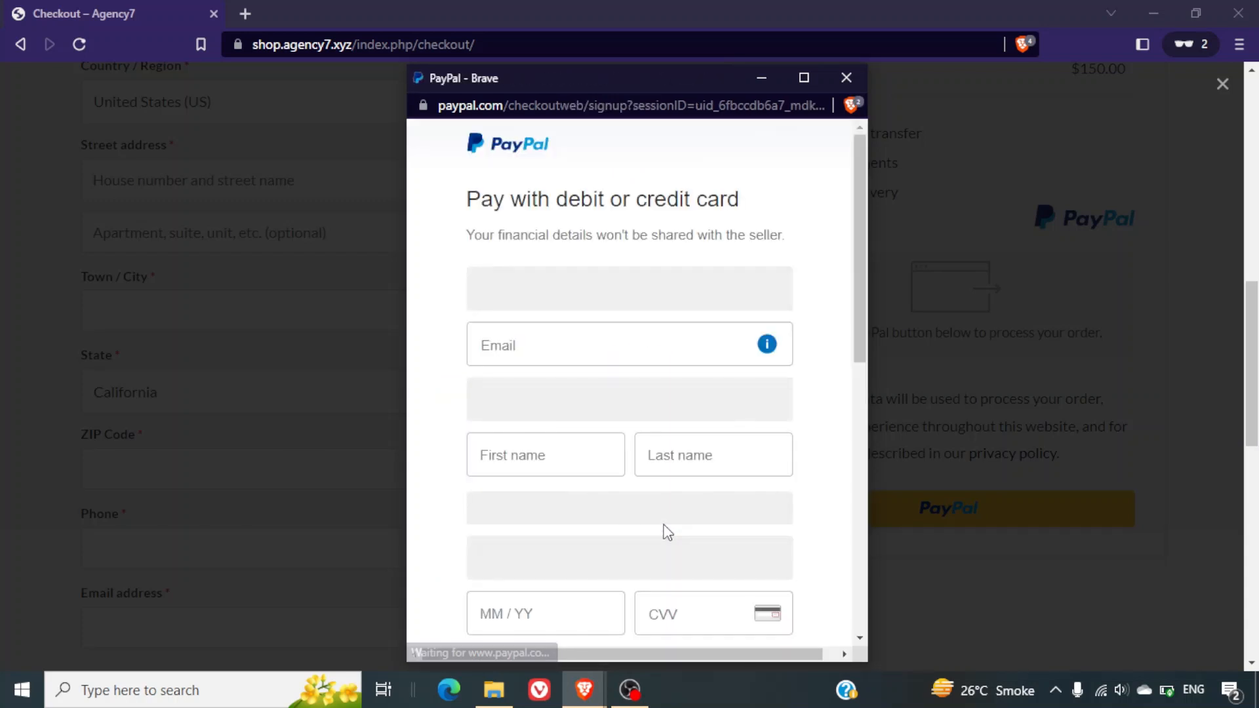
scroll(668, 531, down, 10)
scroll(667, 531, up, 8)
scroll(668, 531, up, 4)
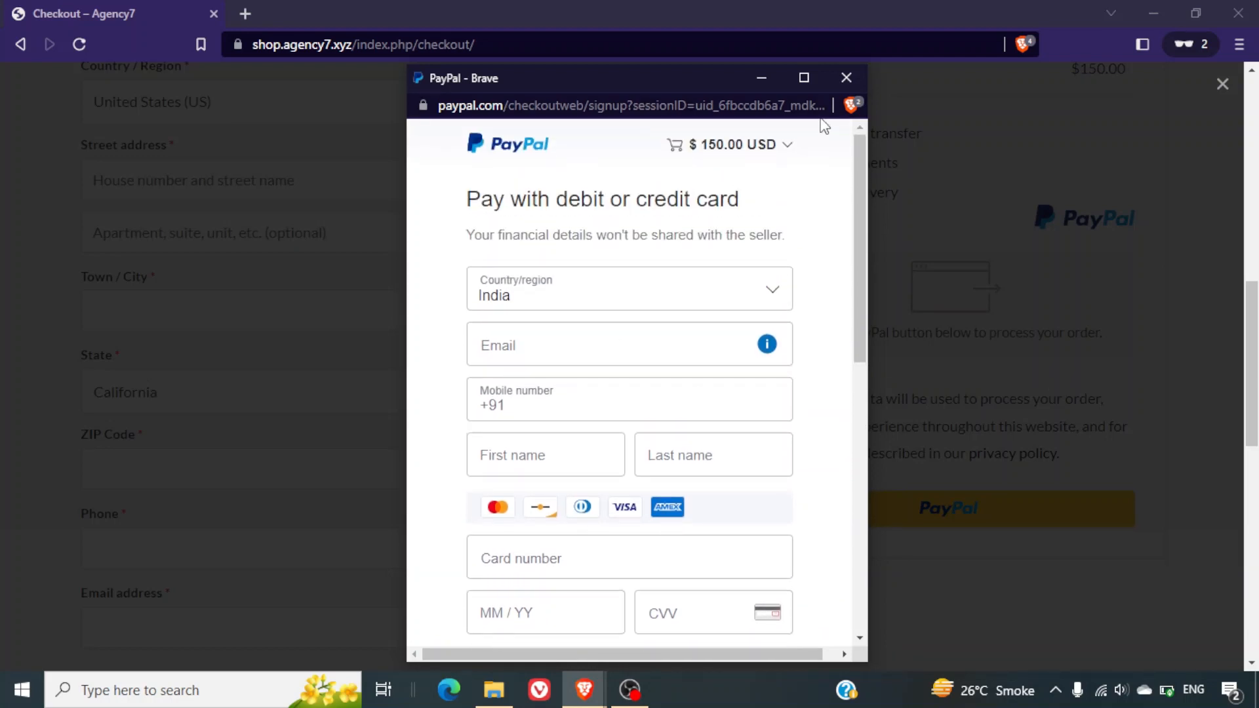
click(840, 86)
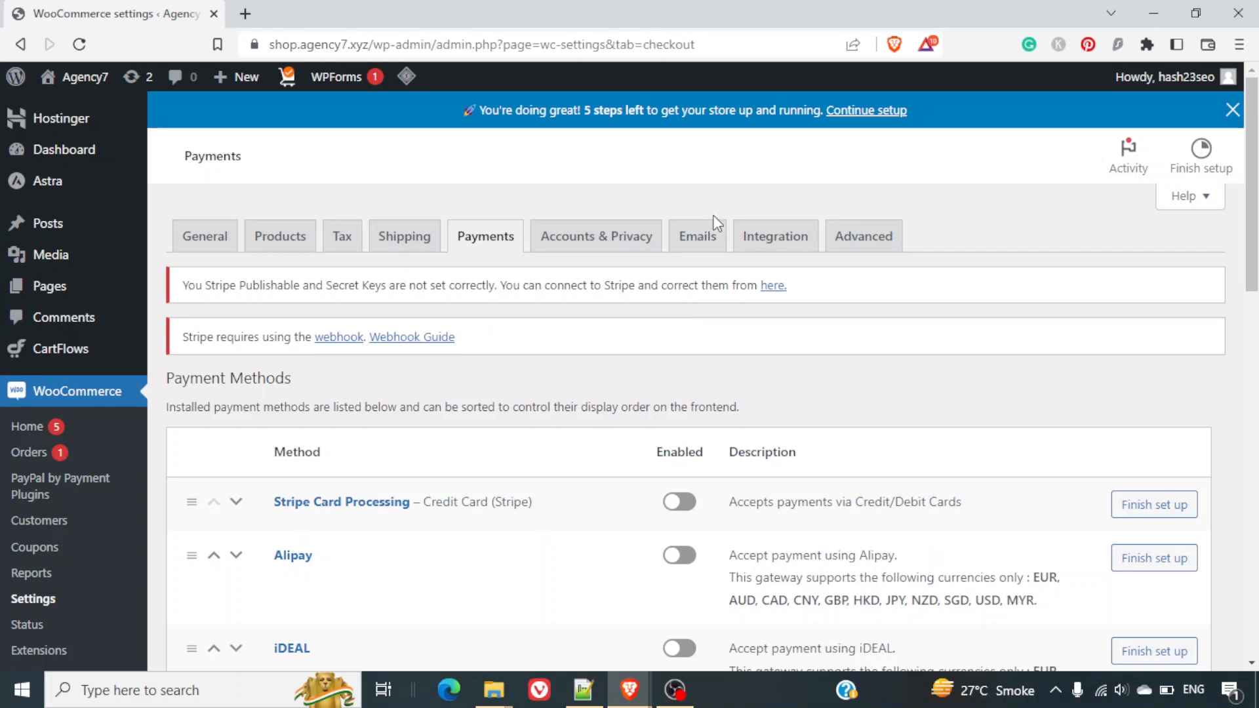
Open the Emails settings tab and select the New order recipient address.
click(710, 234)
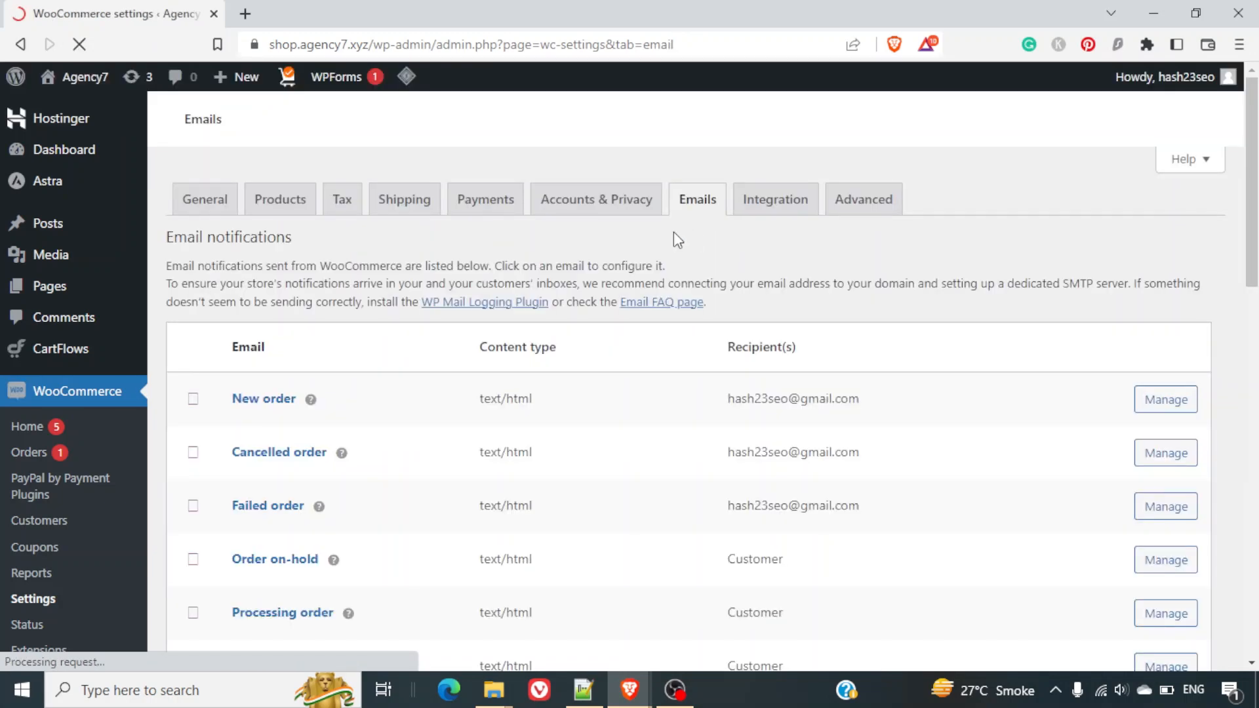
scroll(631, 356, down, 3)
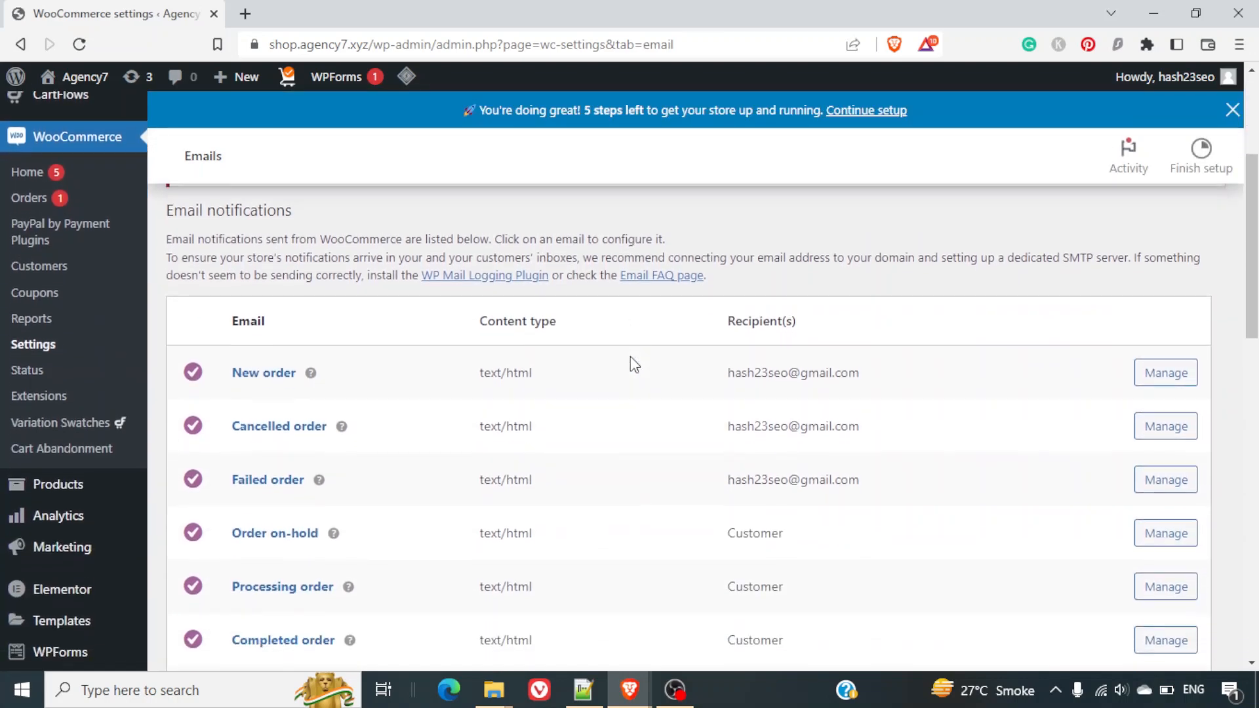
scroll(631, 365, down, 1)
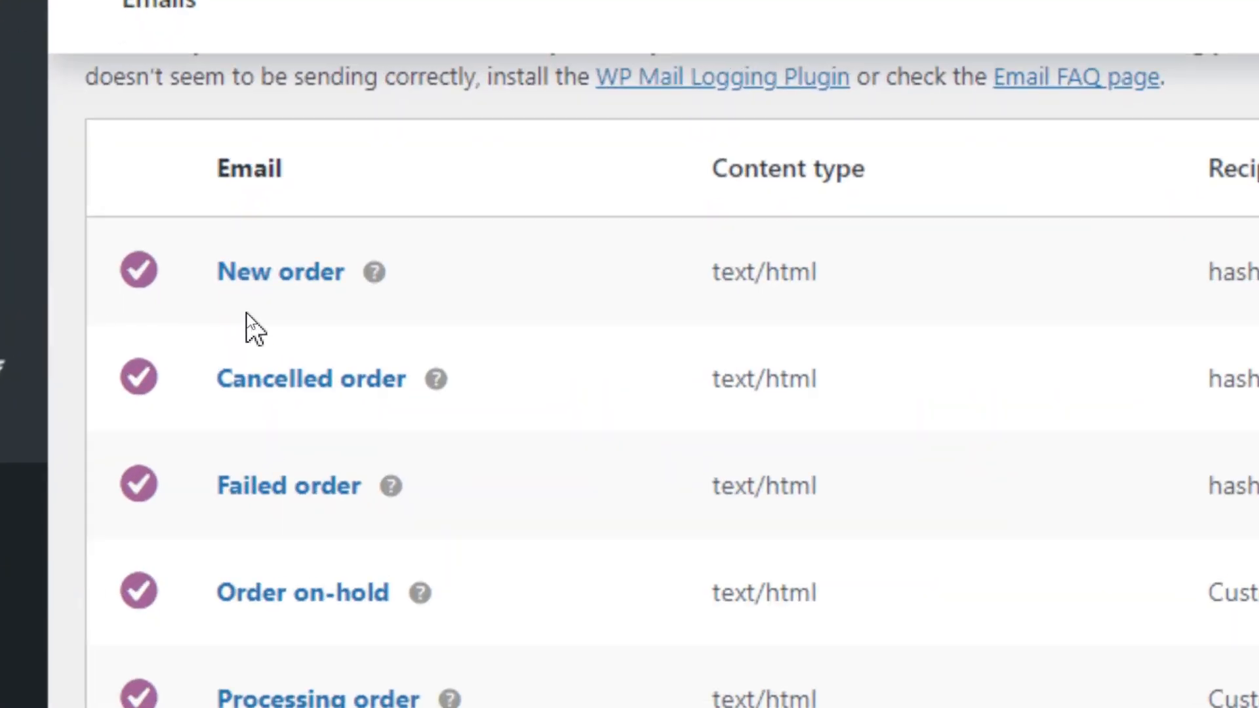
triple_click(1017, 274)
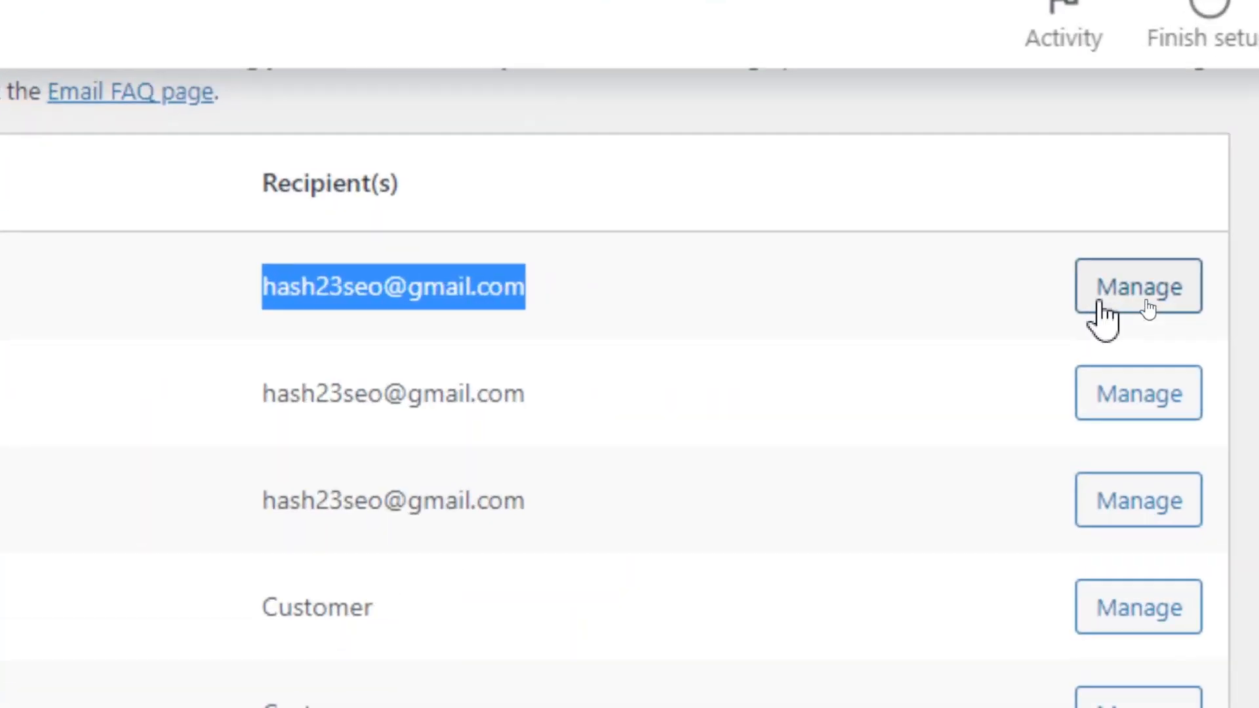
Append a second support e-mail address to the New order recipients and save the settings.
click(1099, 303)
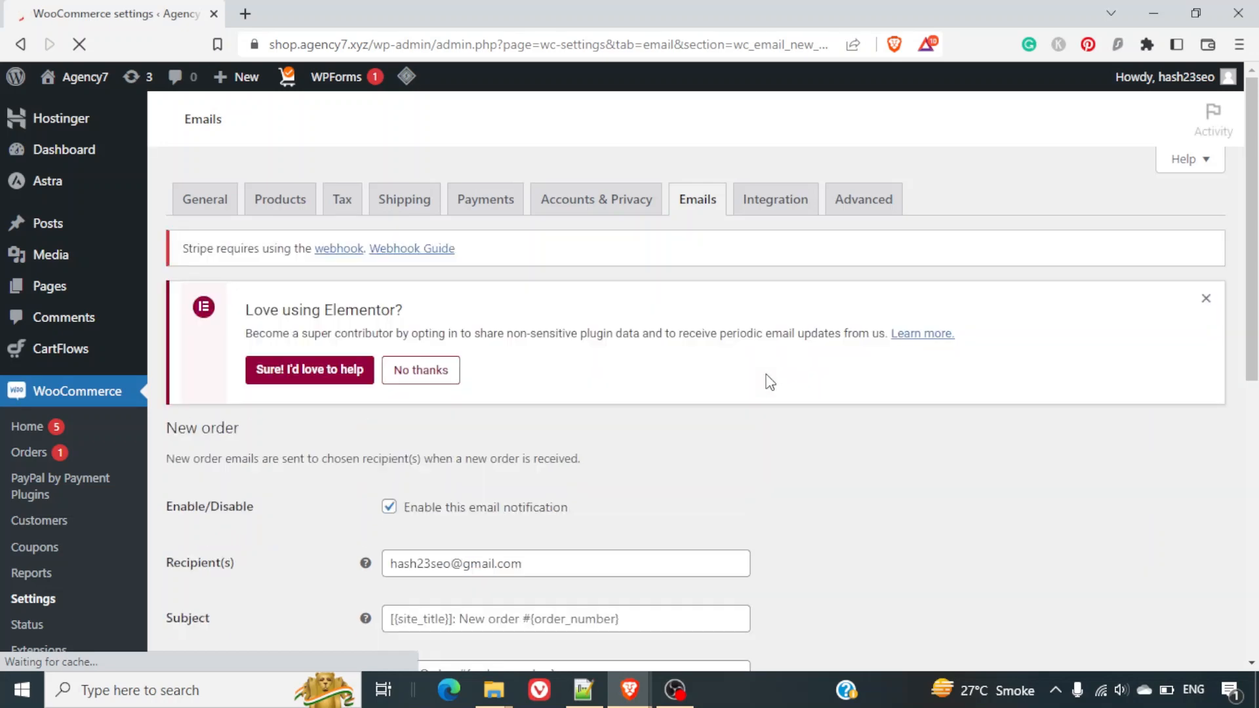
scroll(783, 464, down, 8)
scroll(774, 462, up, 5)
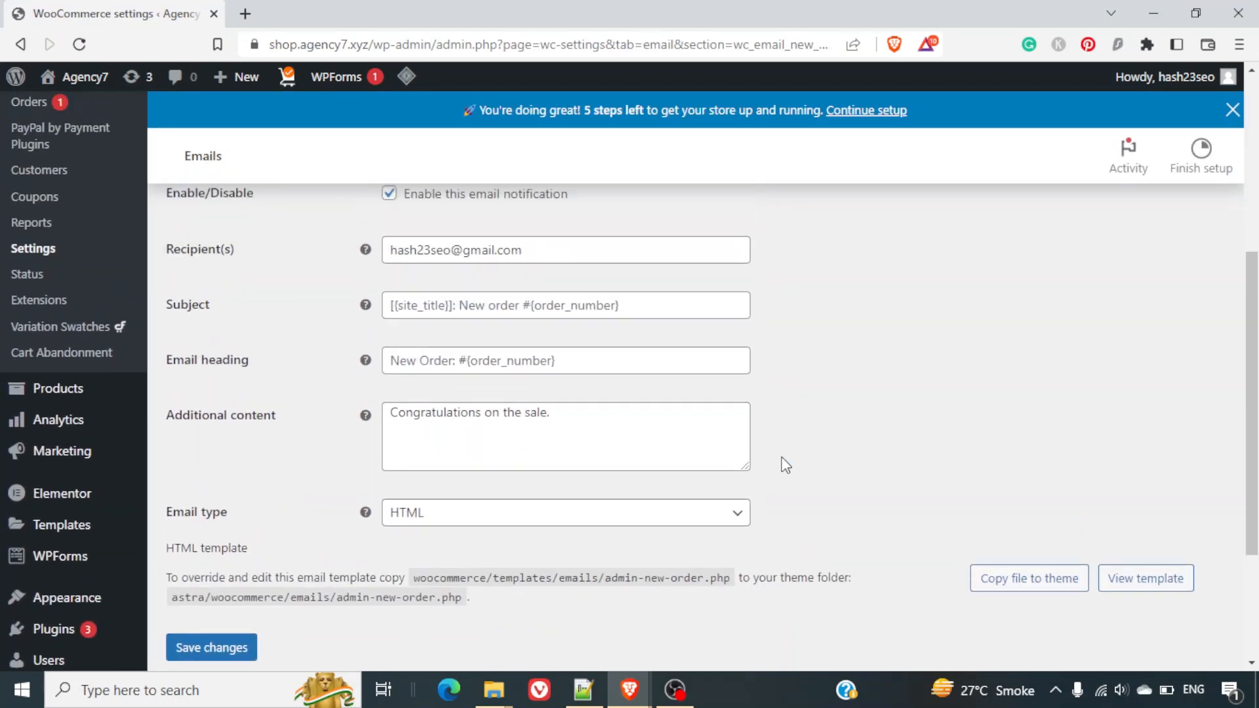
click(664, 403)
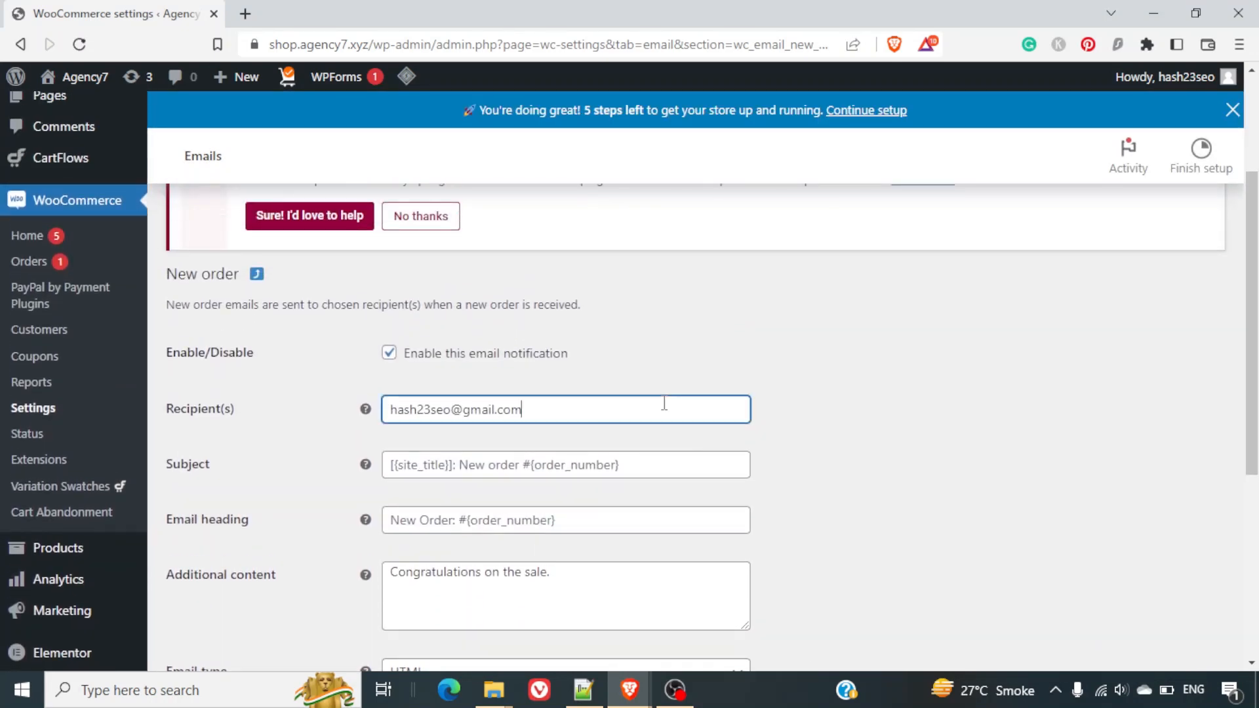
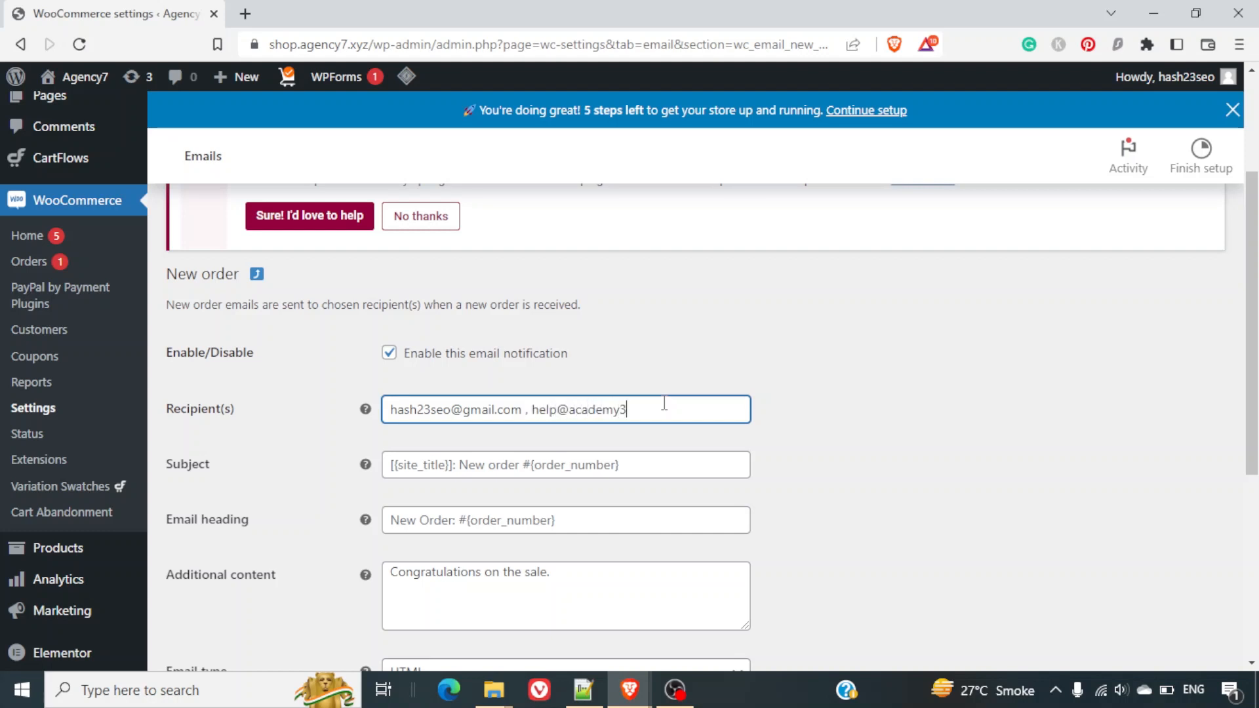
scroll(664, 403, down, 4)
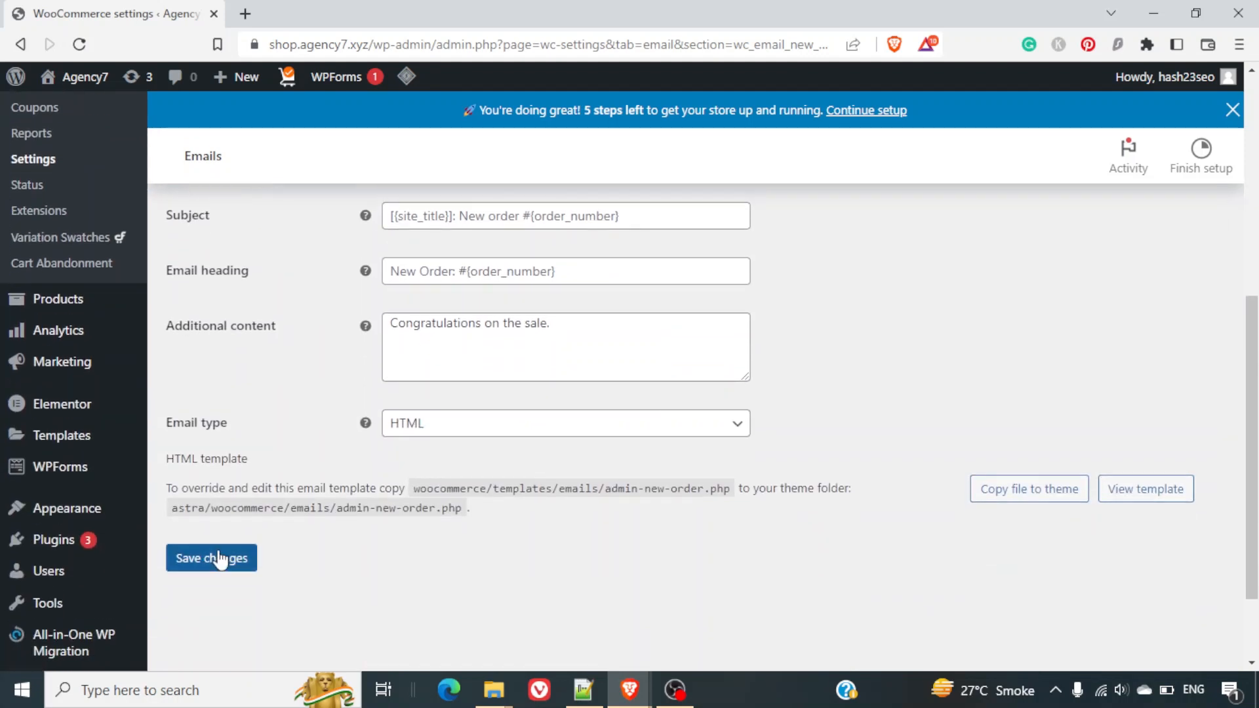
click(217, 559)
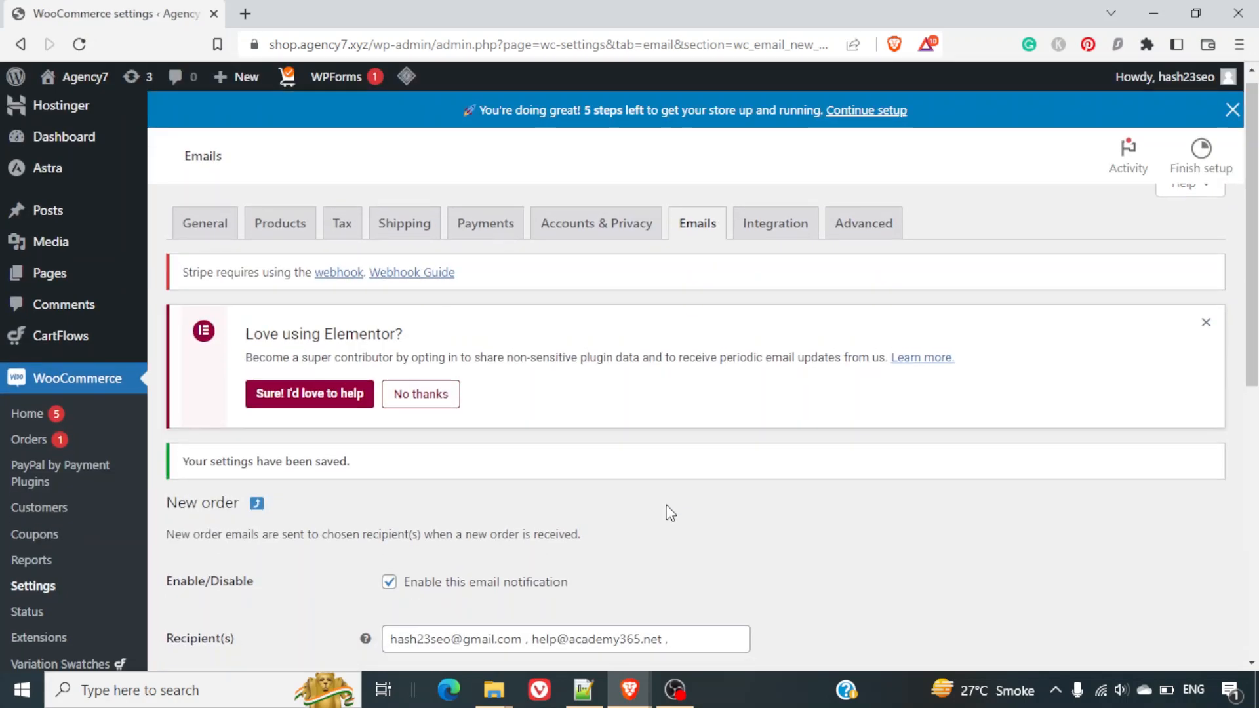
scroll(668, 513, down, 4)
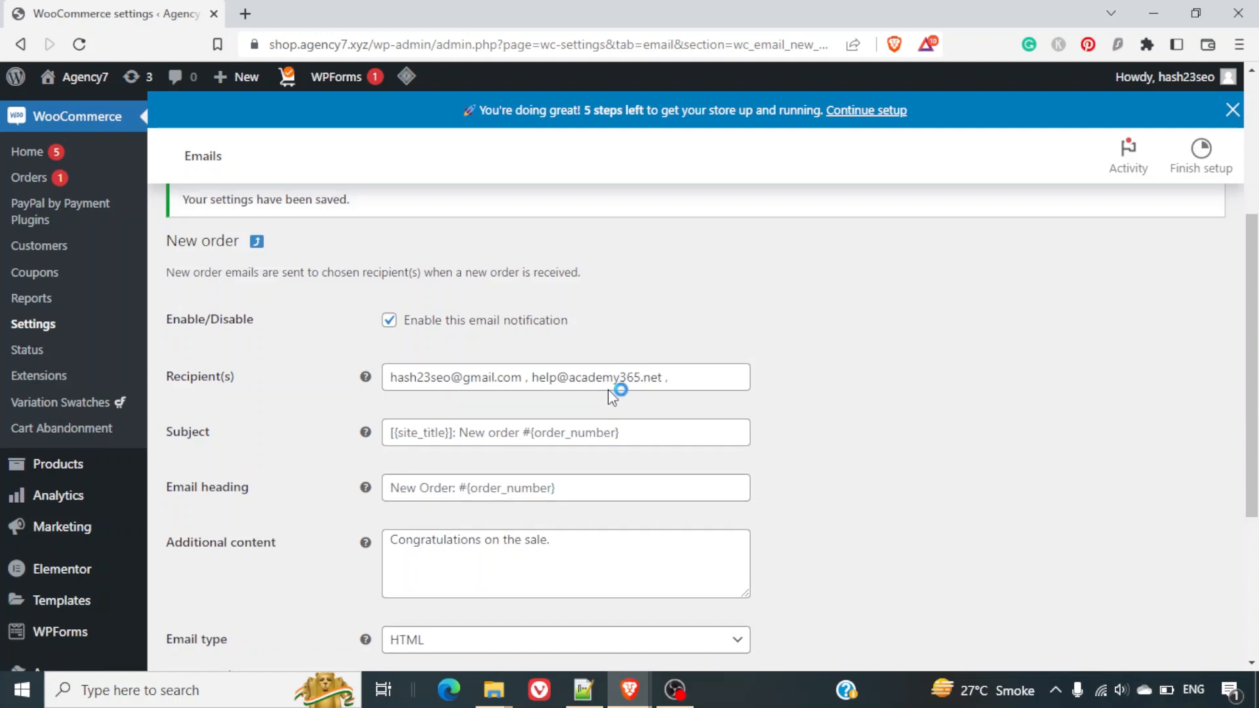
scroll(612, 396, up, 3)
scroll(612, 396, up, 2)
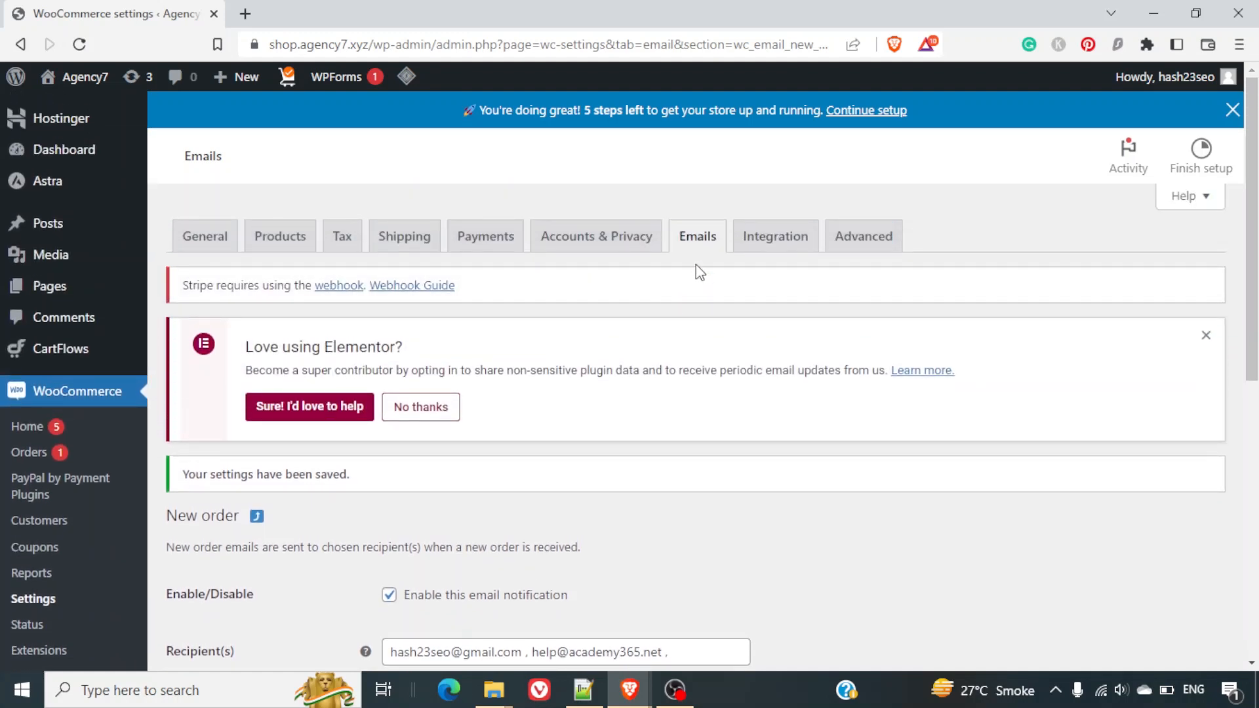
click(698, 237)
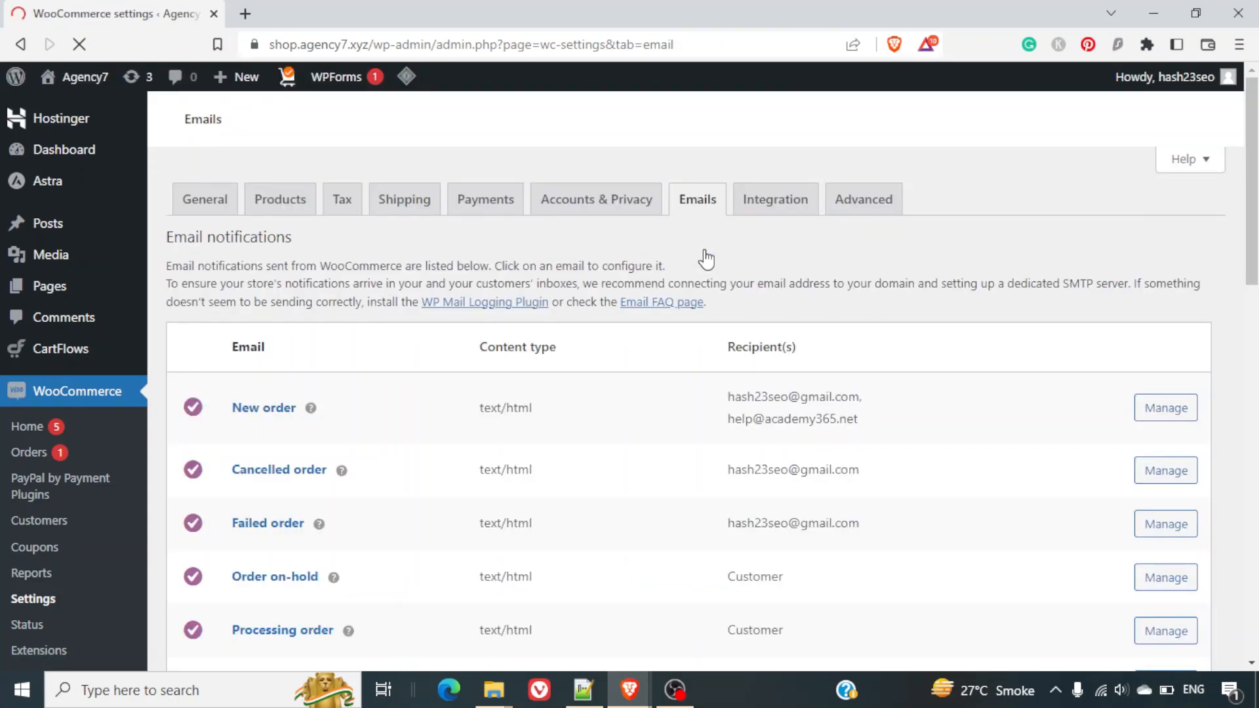
scroll(881, 403, down, 3)
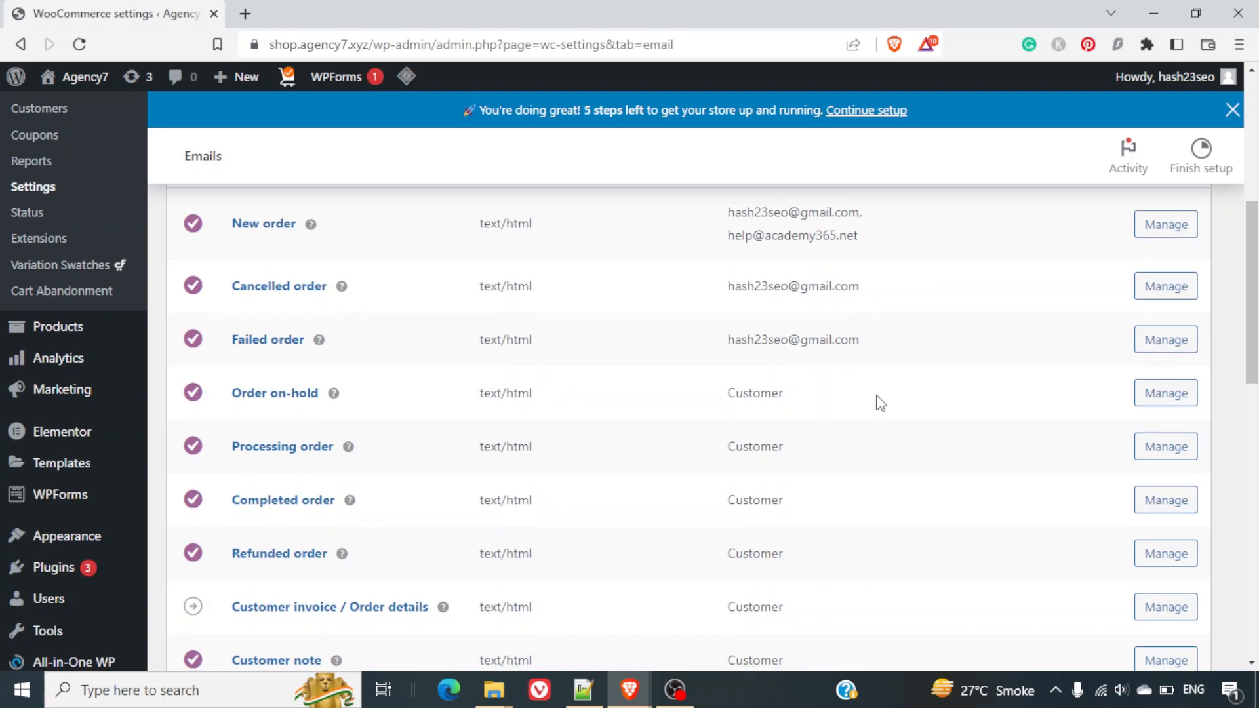
scroll(881, 403, down, 2)
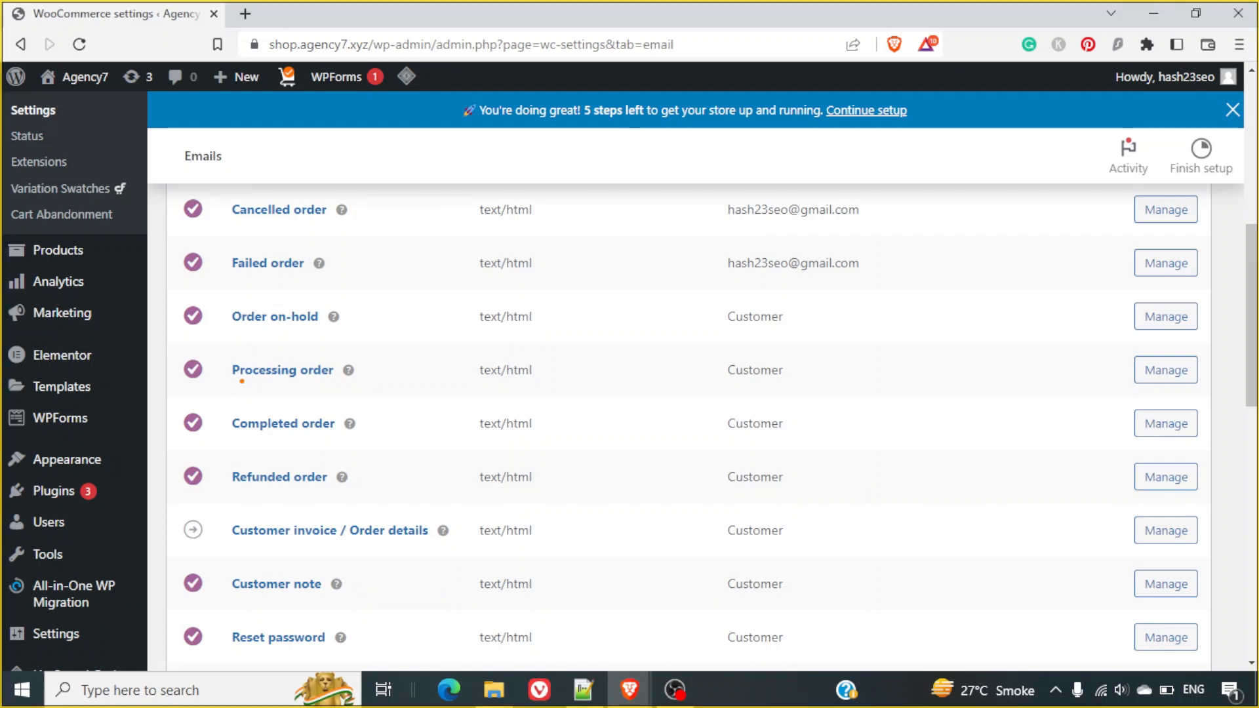
drag(240, 382, 303, 390)
drag(229, 329, 281, 339)
drag(236, 446, 299, 455)
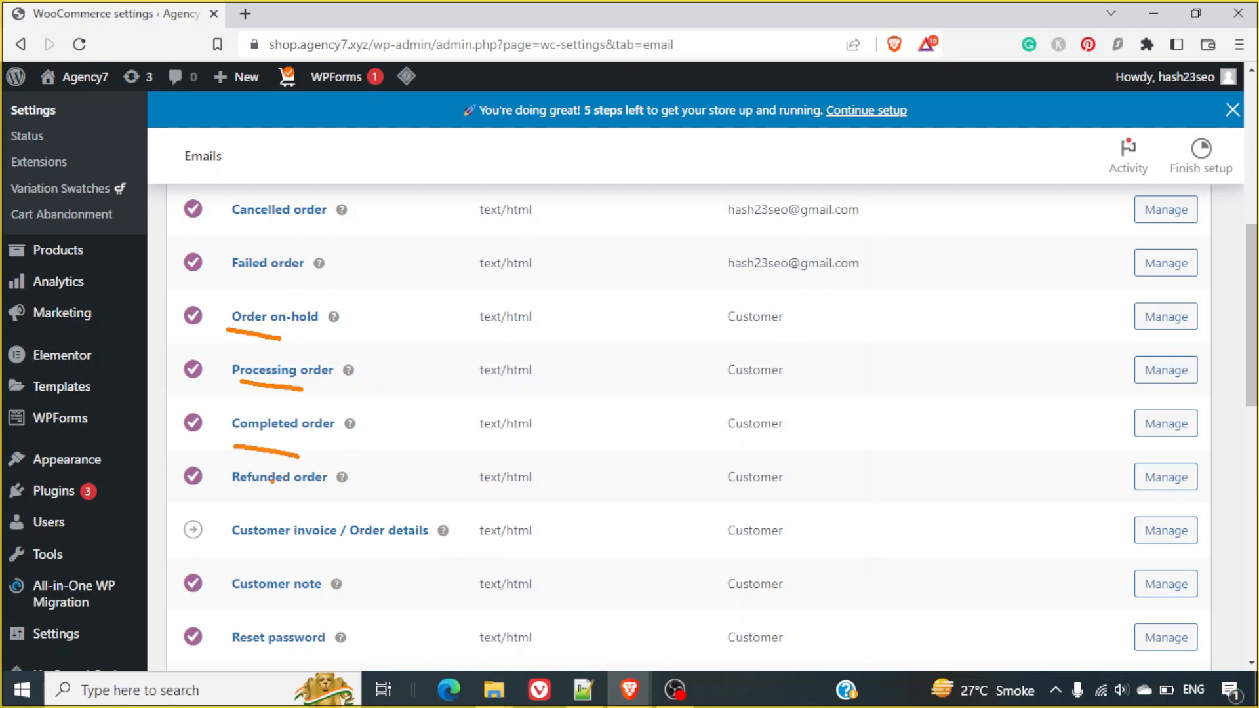
drag(251, 489, 302, 498)
mouse_move(797, 335)
mouse_down()
mouse_move(794, 347)
mouse_move(857, 284)
mouse_up()
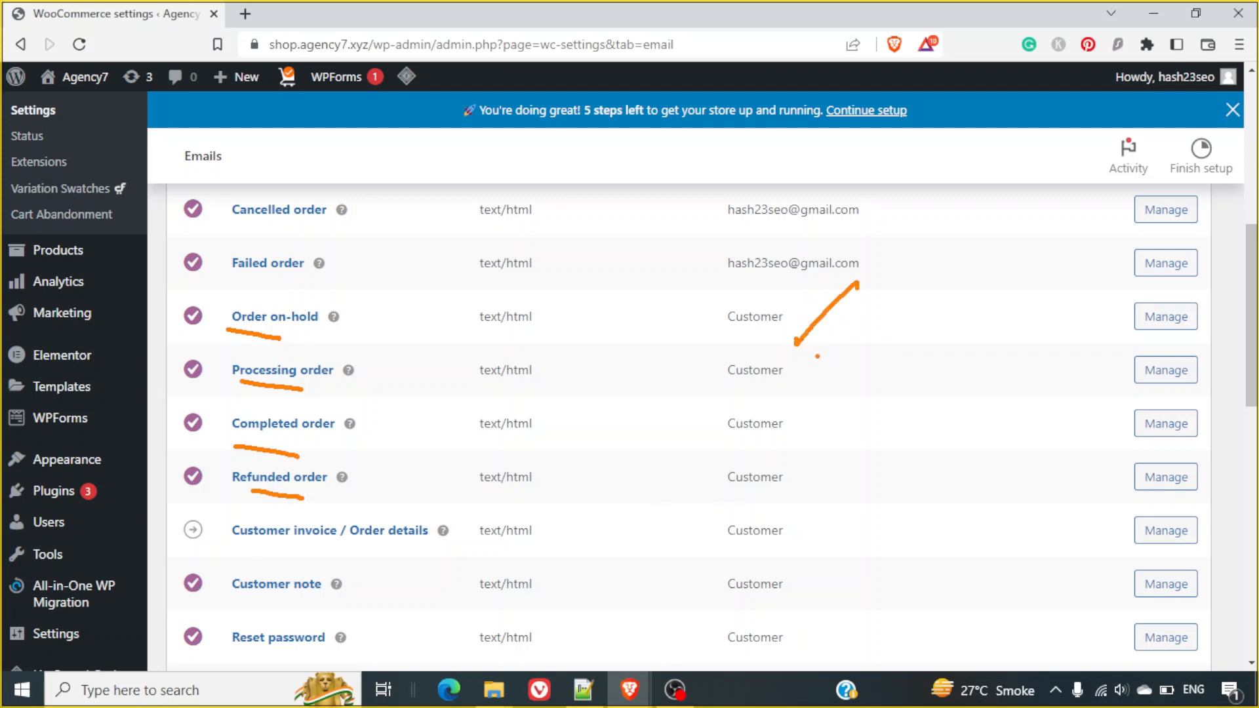
drag(803, 372, 834, 363)
mouse_move(802, 426)
mouse_down()
mouse_move(802, 448)
mouse_move(882, 414)
mouse_up()
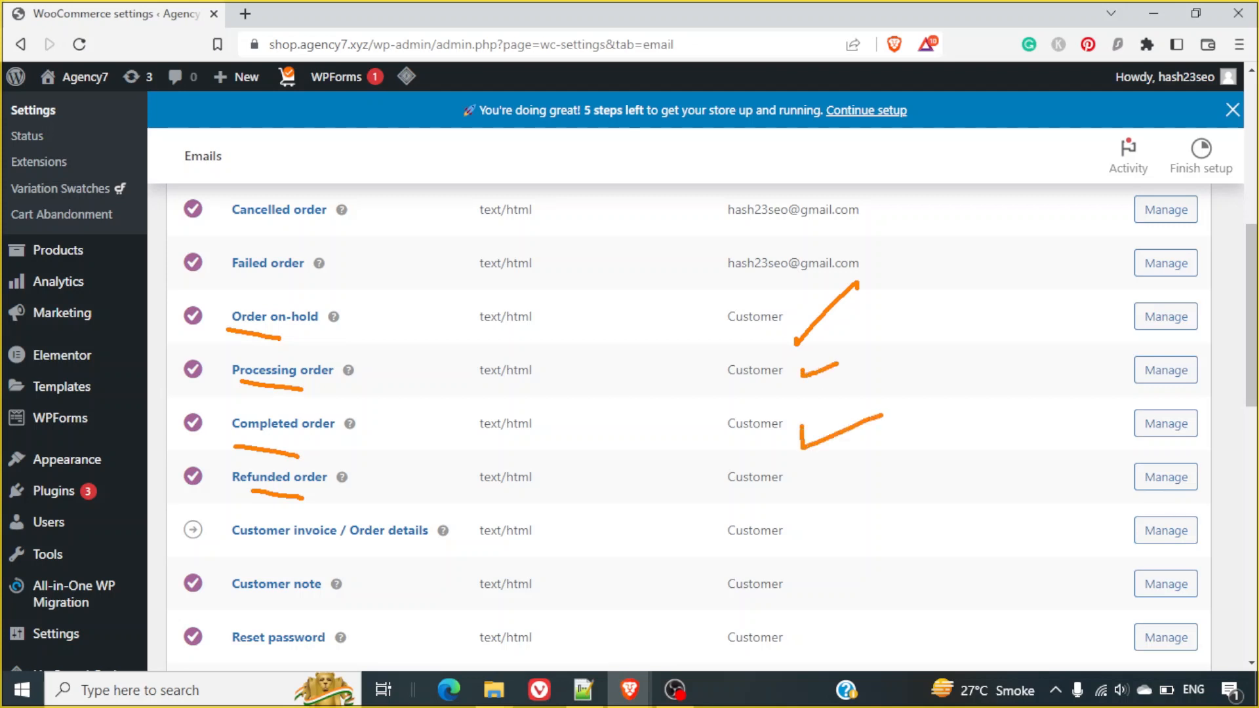
mouse_move(796, 482)
mouse_down()
mouse_move(799, 491)
mouse_move(864, 469)
mouse_up()
drag(804, 525, 884, 517)
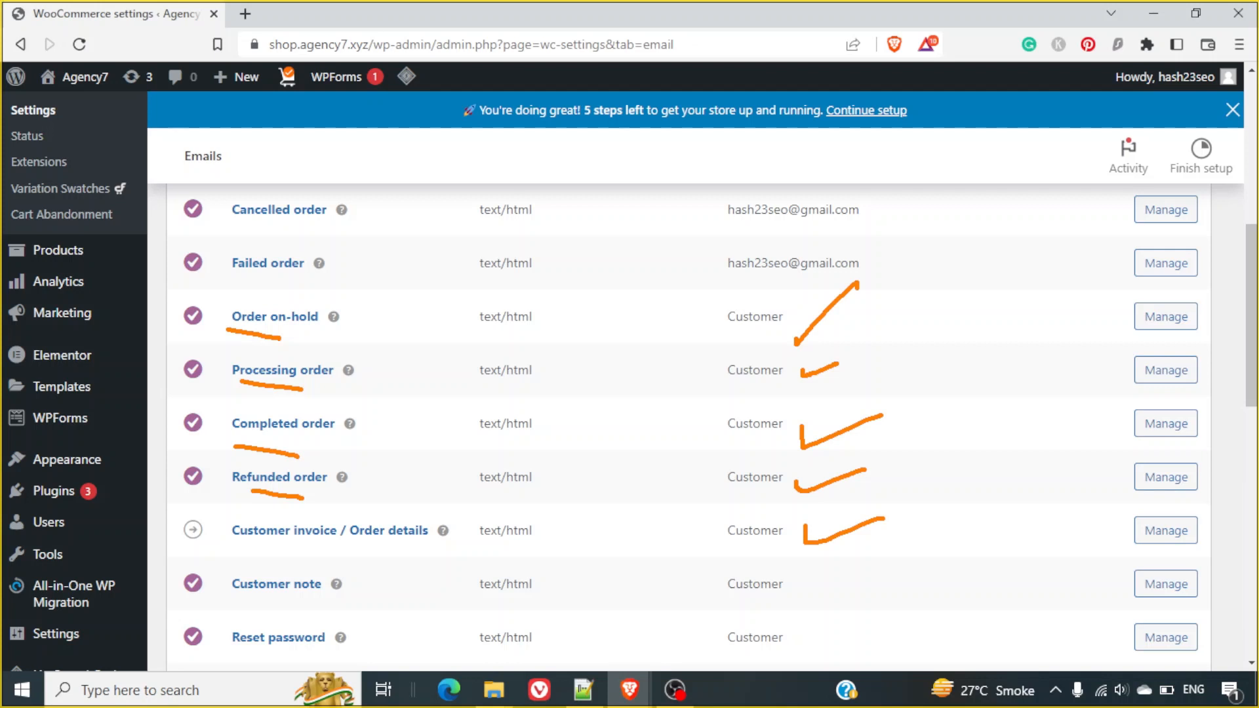
key(Escape)
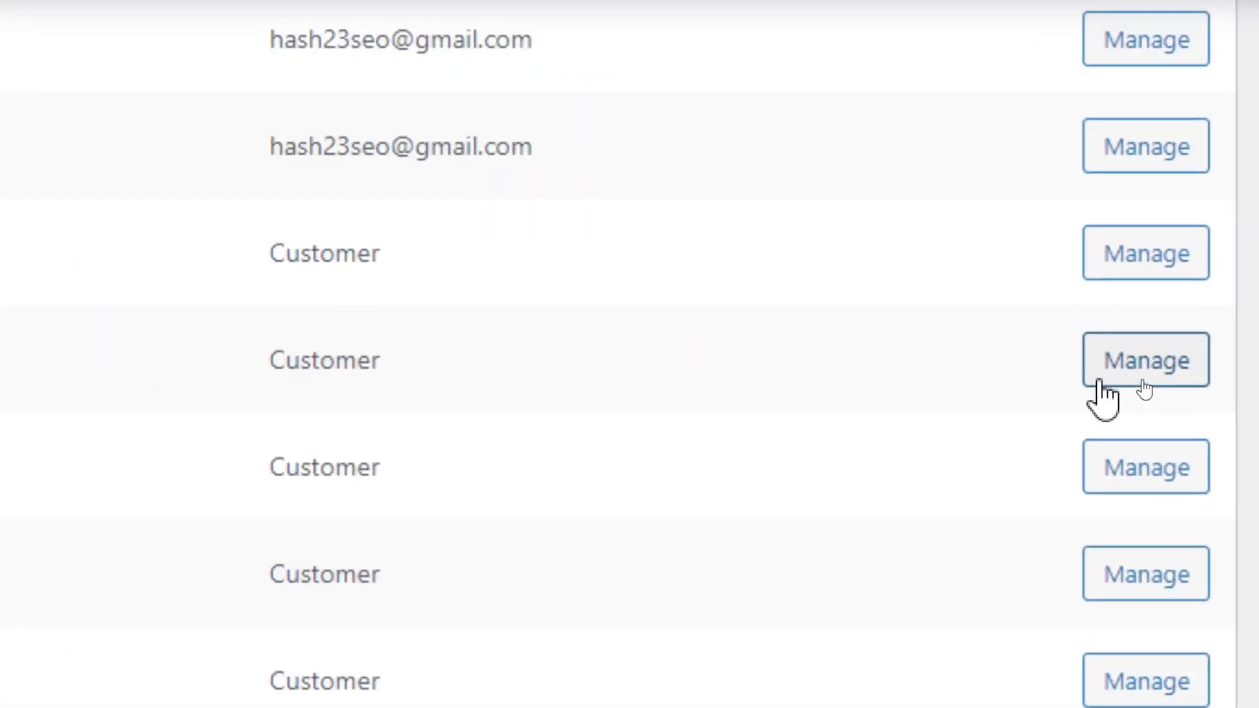
Copy the Processing order HTML template to the Astra theme and view its source code.
click(1099, 382)
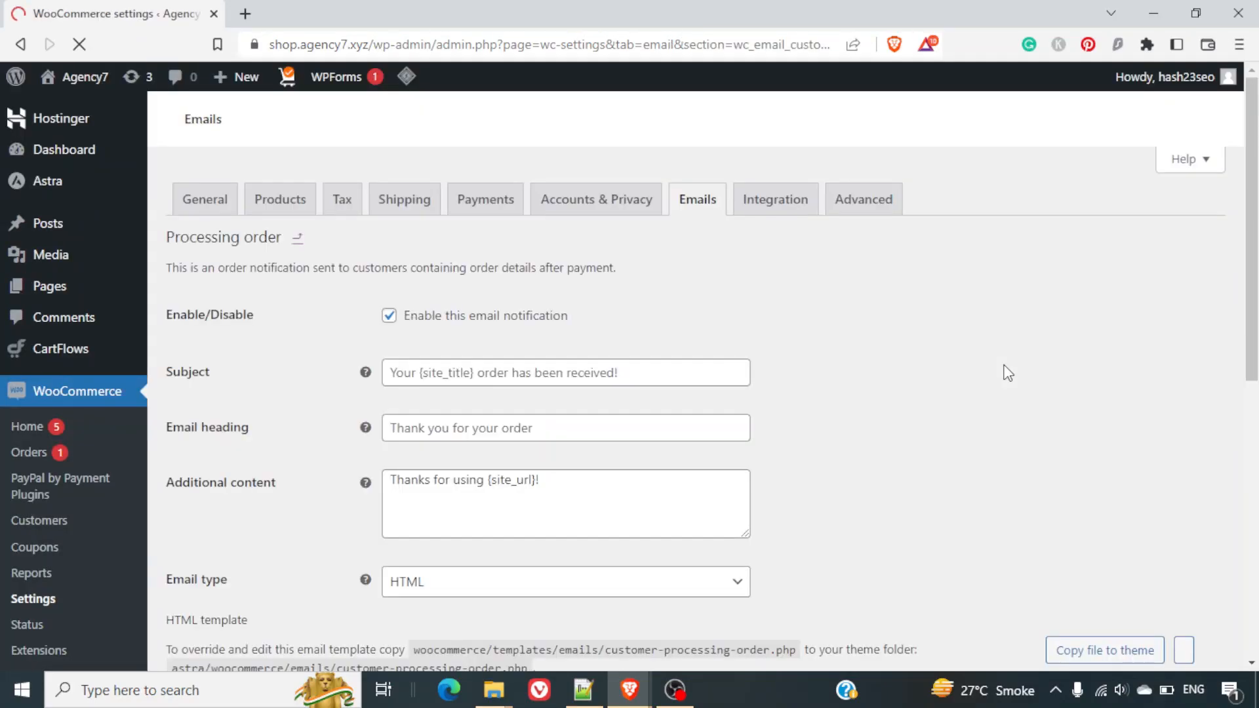
scroll(1007, 372, down, 5)
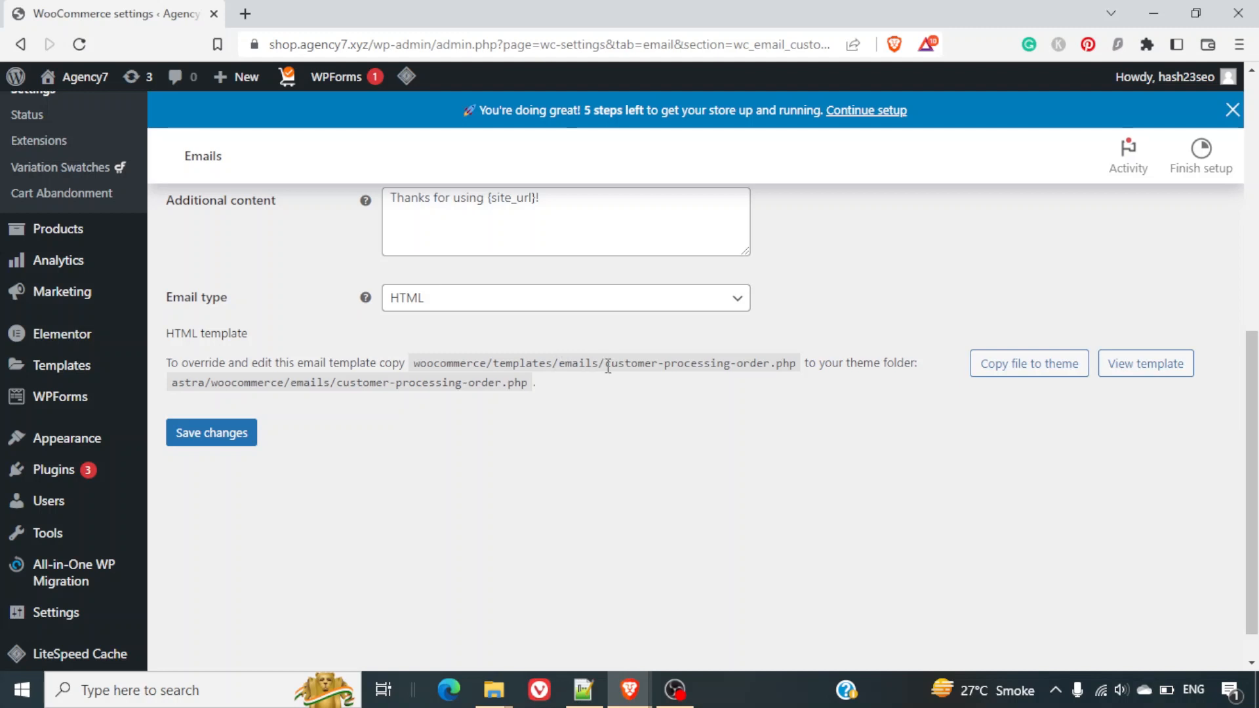
click(1027, 380)
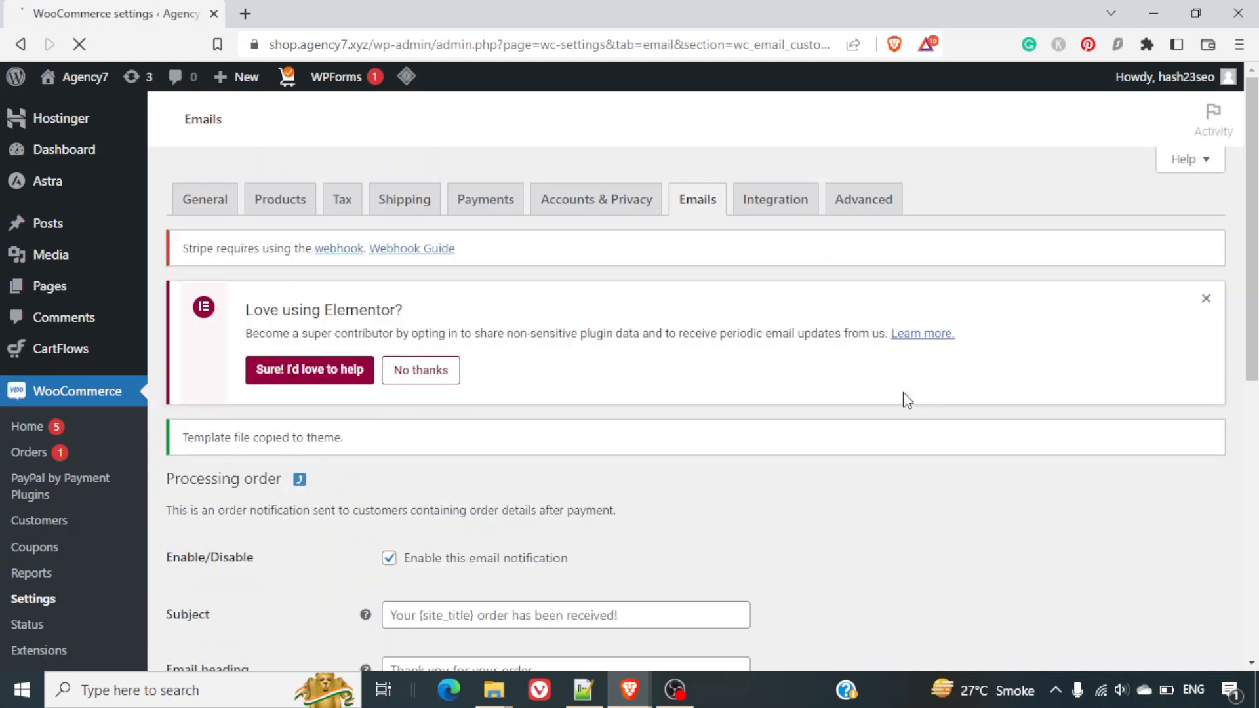
scroll(903, 392, down, 4)
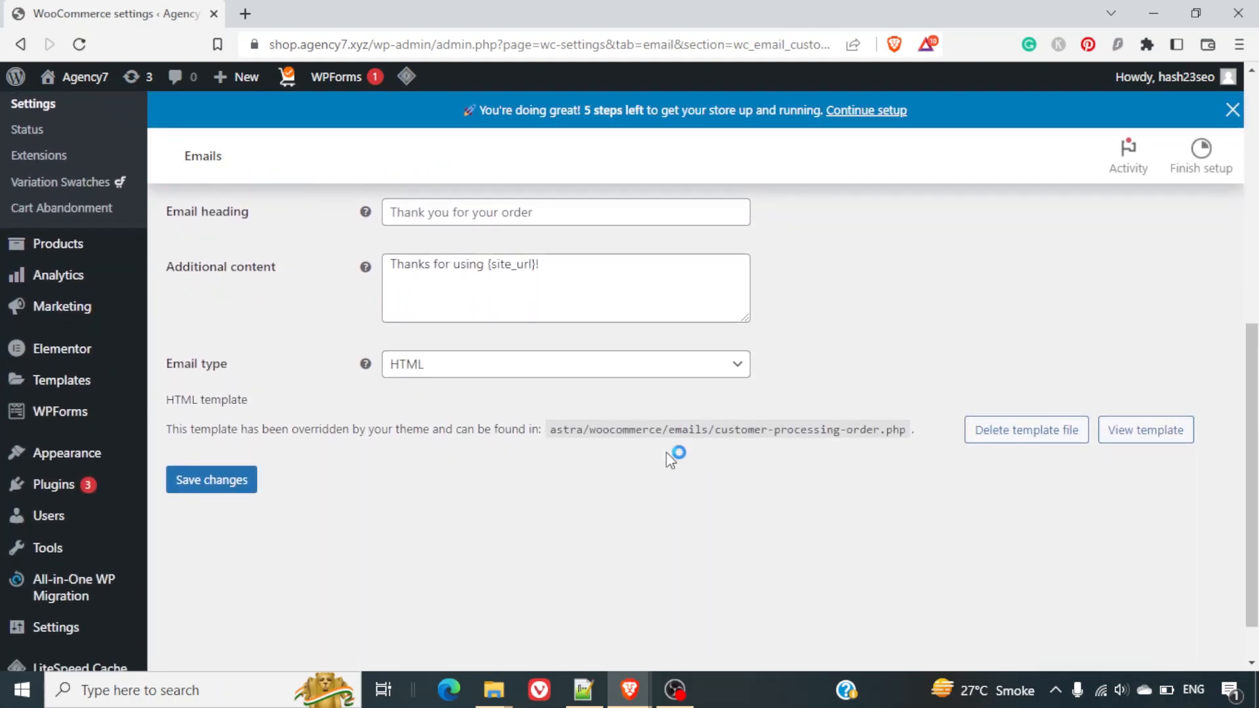
key(ctrl+2)
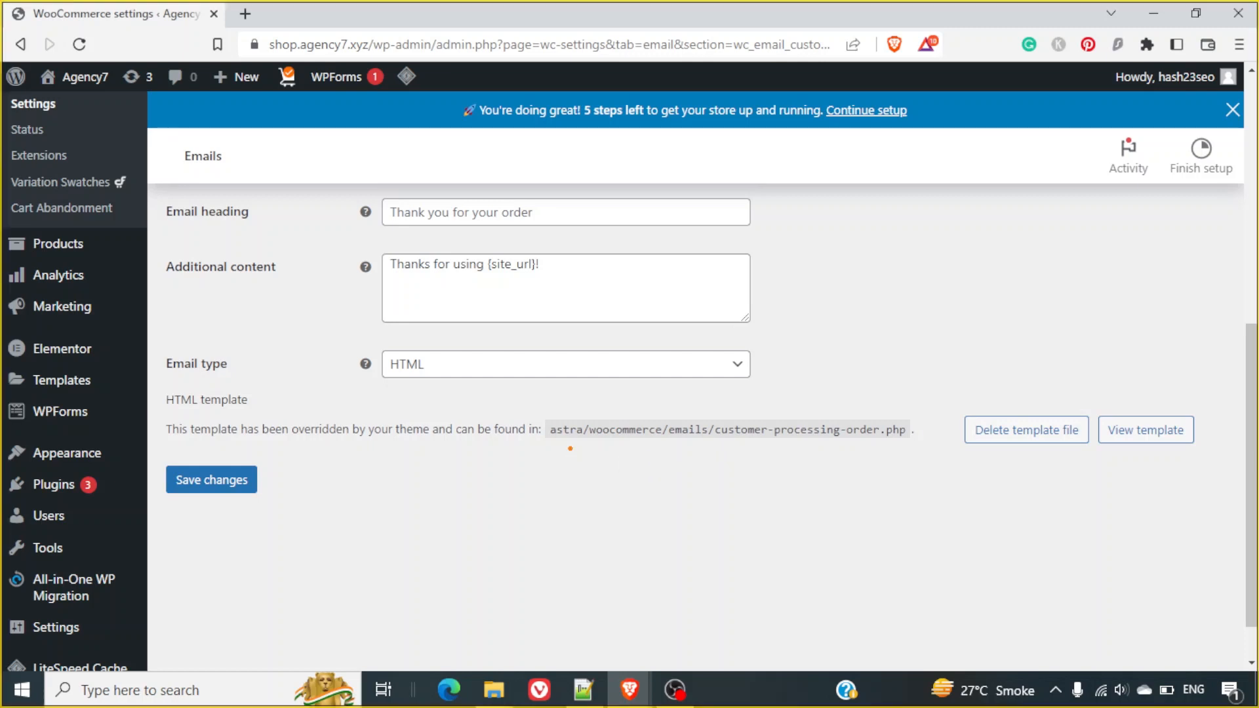
drag(557, 446, 875, 448)
key(Escape)
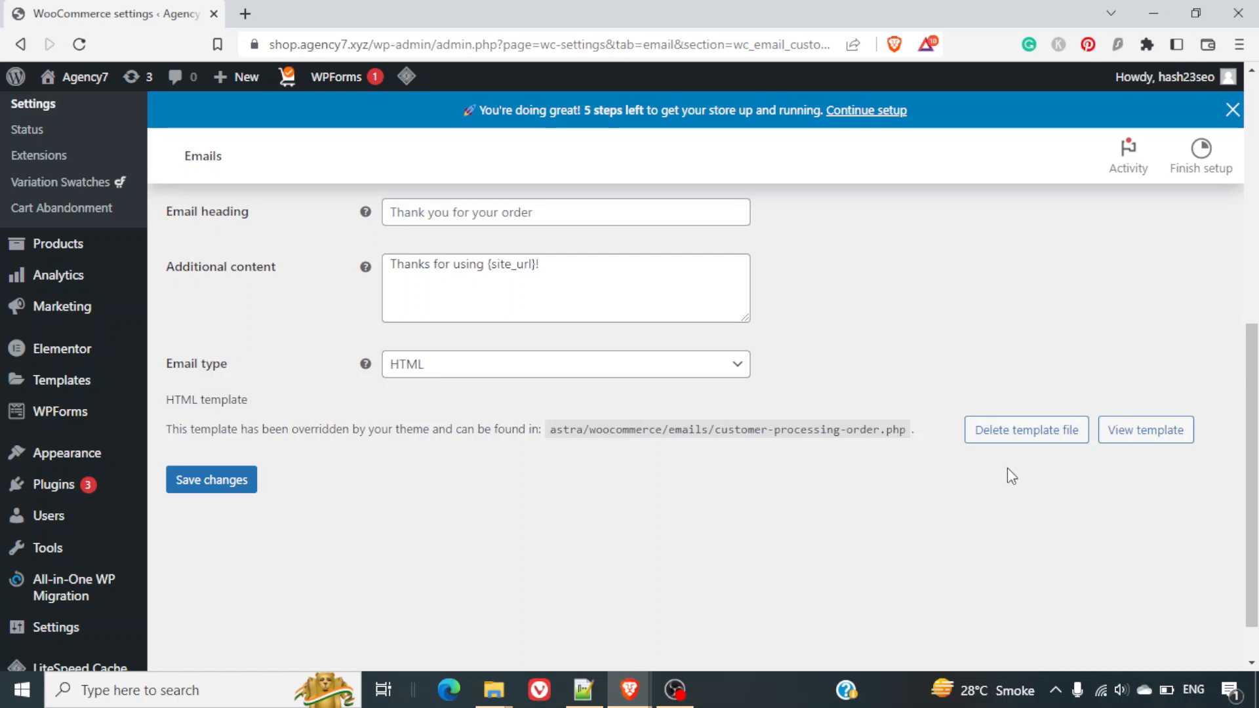
click(1135, 445)
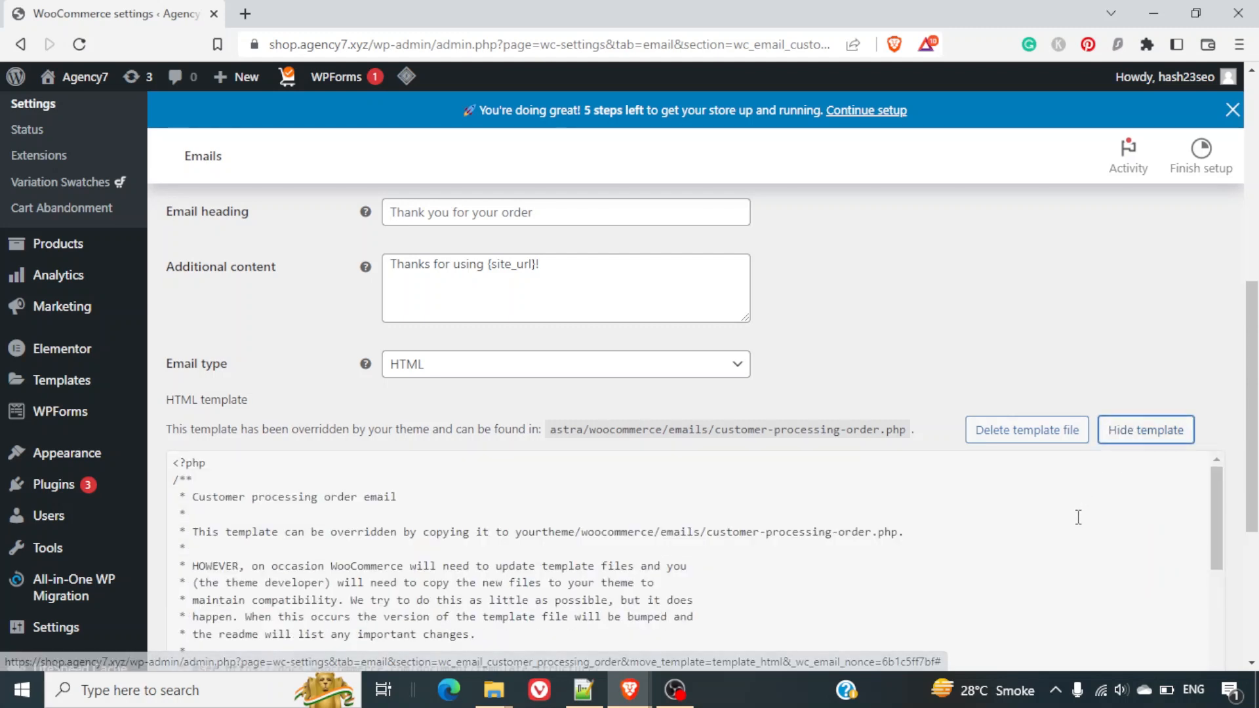
Scroll through the overridden customer-processing-order.php template code.
scroll(1078, 517, down, 2)
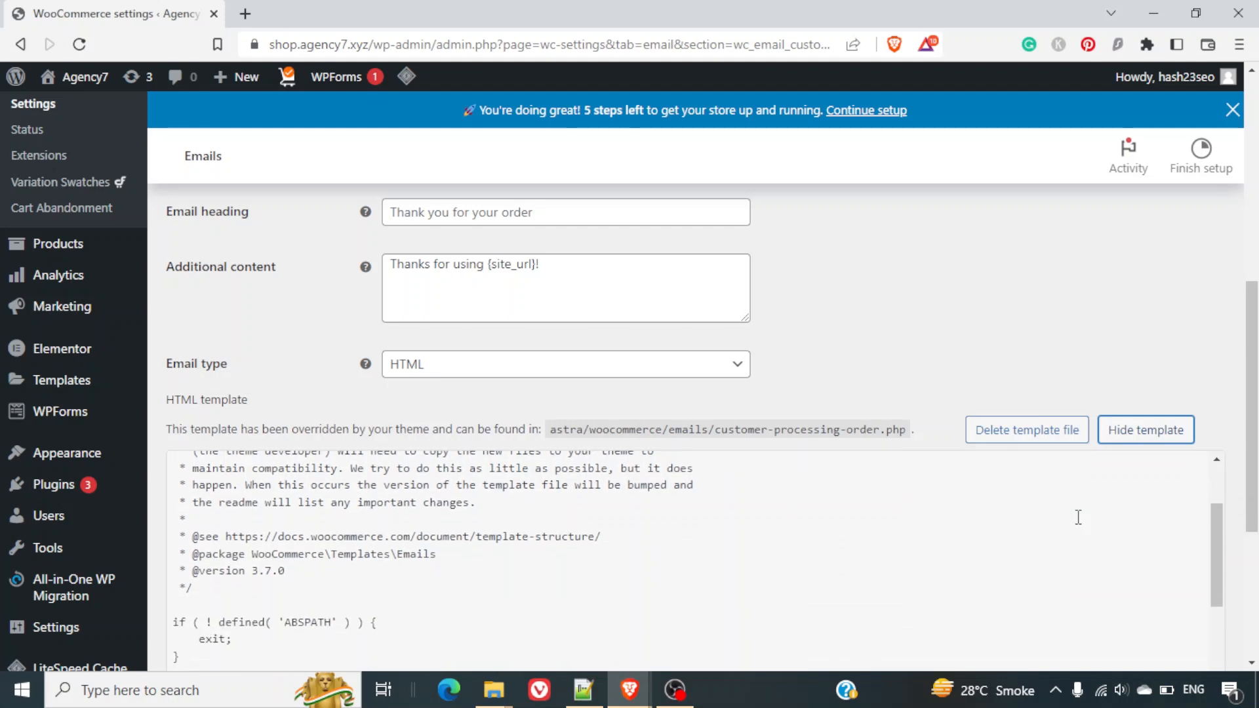
drag(1256, 419, 1257, 487)
scroll(987, 487, down, 3)
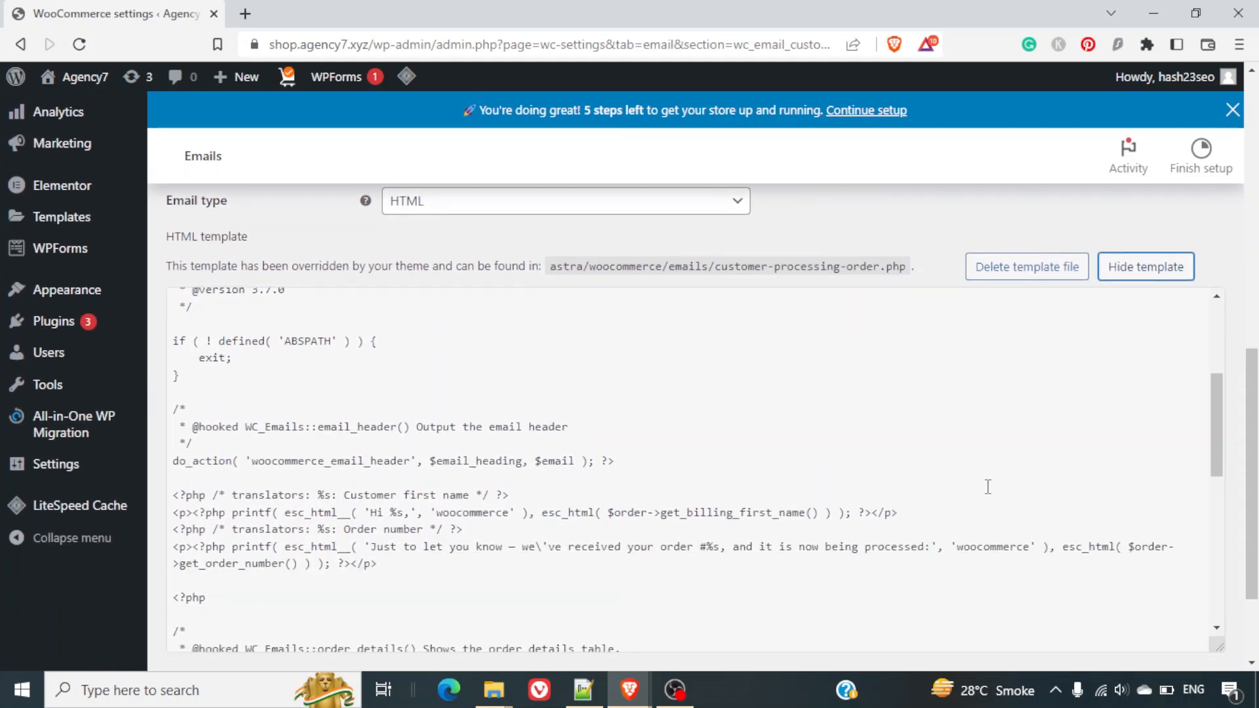
scroll(574, 513, down, 5)
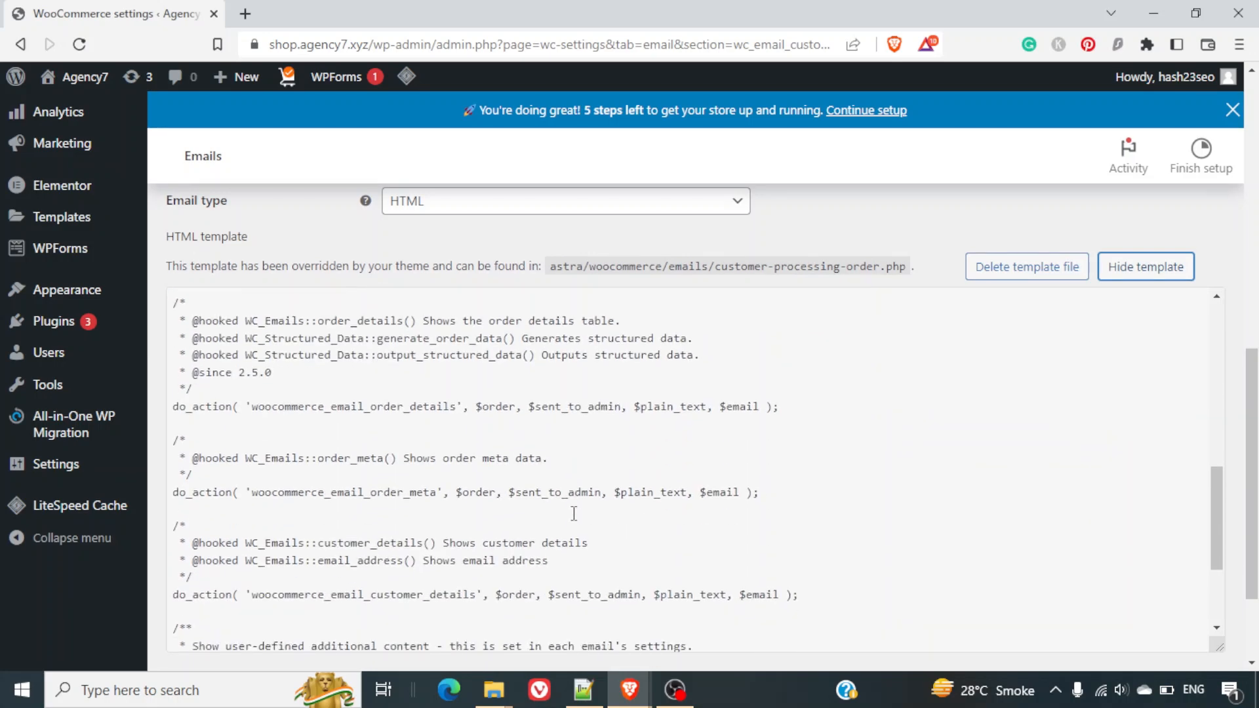
scroll(574, 514, down, 1)
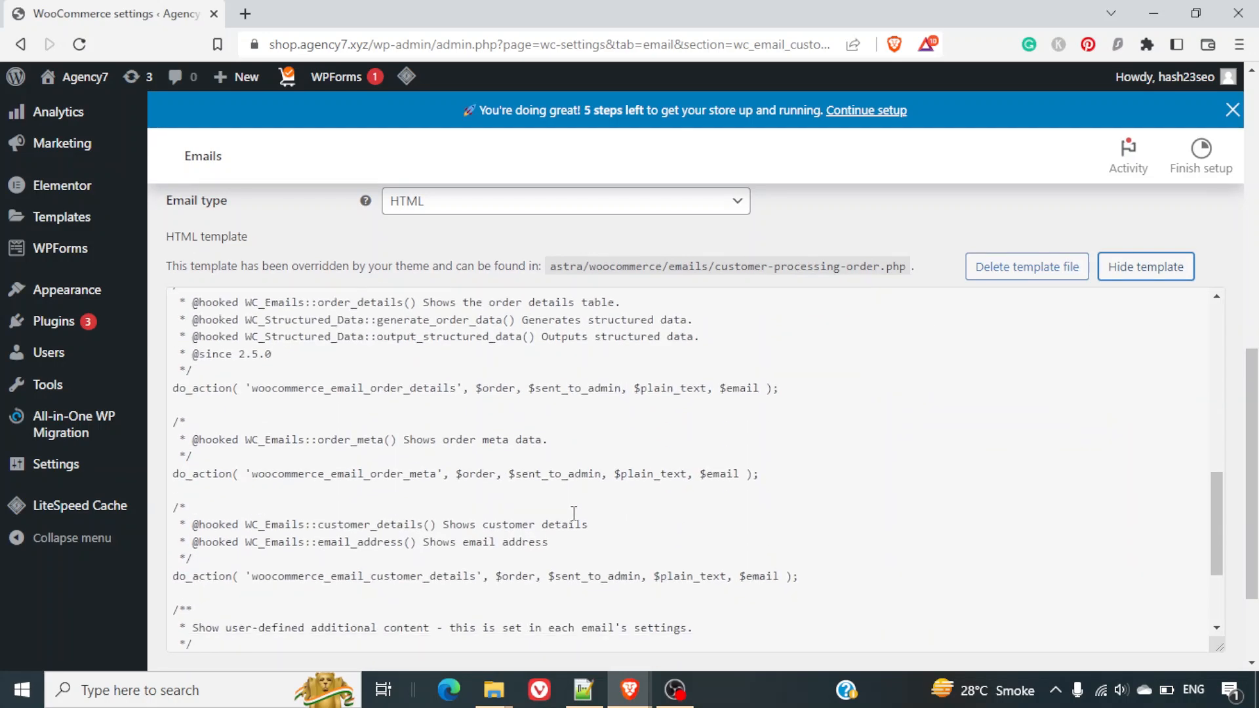
scroll(574, 513, down, 1)
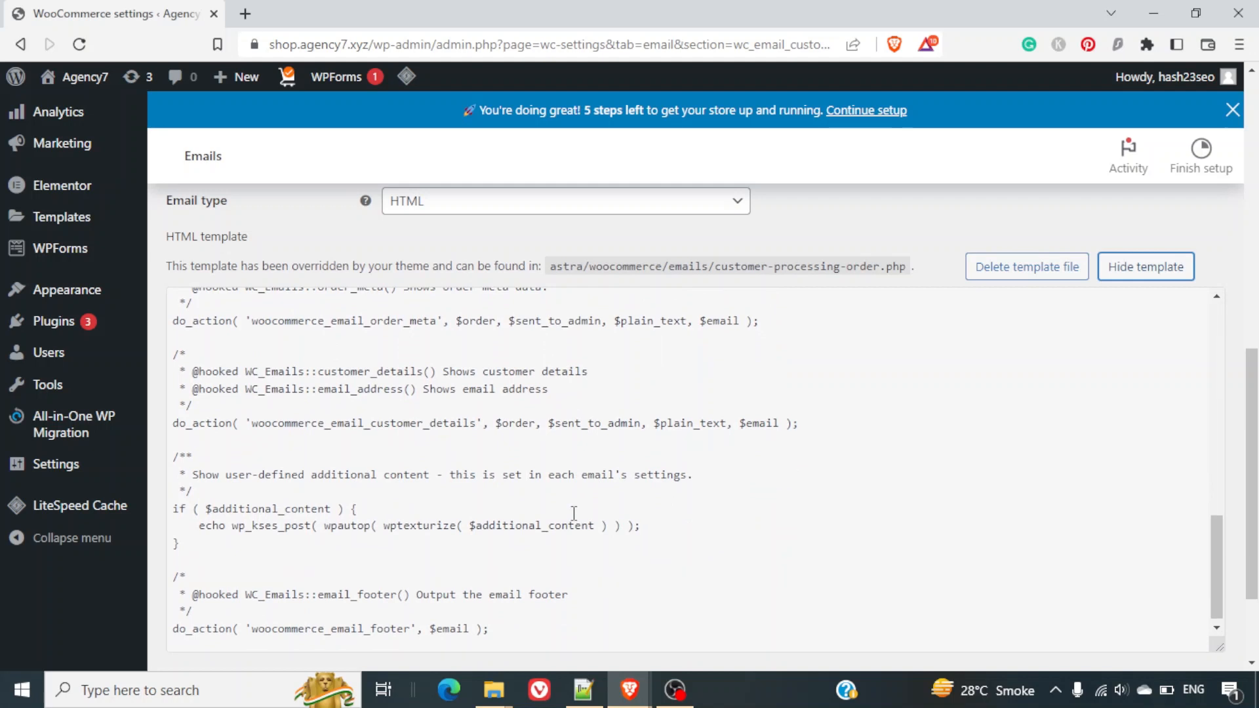
scroll(574, 513, down, 1)
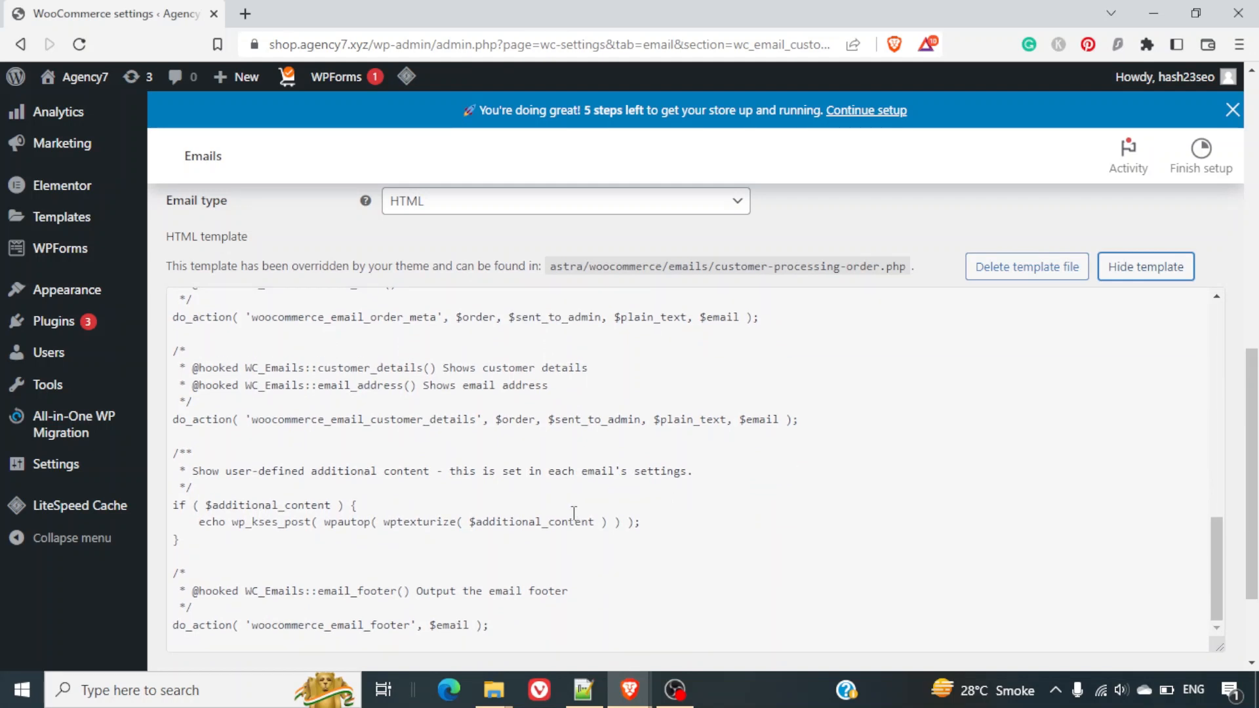
scroll(574, 513, up, 3)
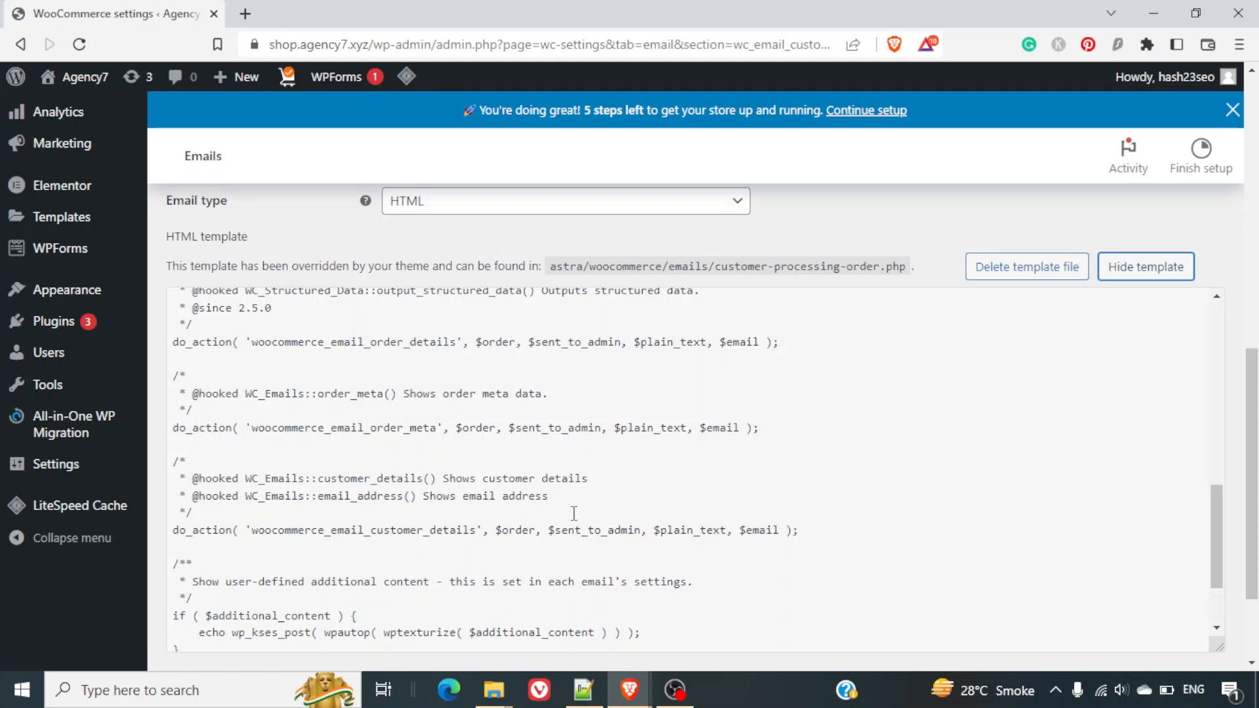
scroll(574, 513, up, 3)
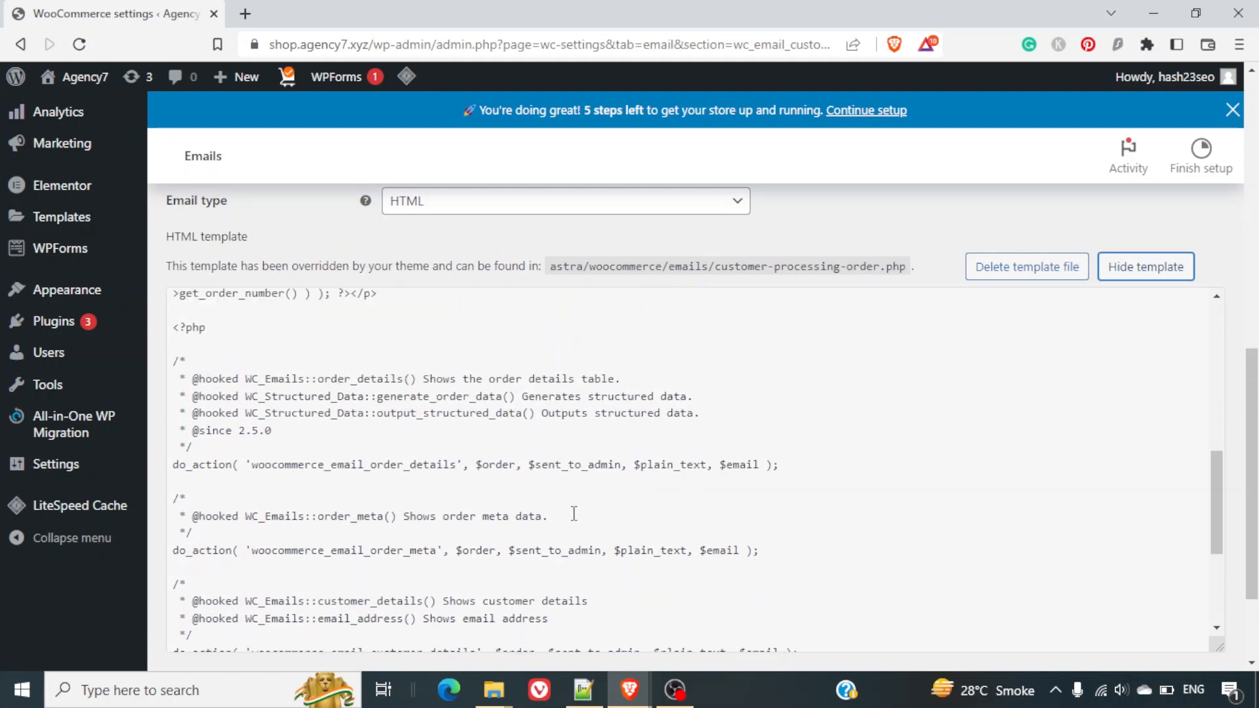
scroll(573, 513, up, 2)
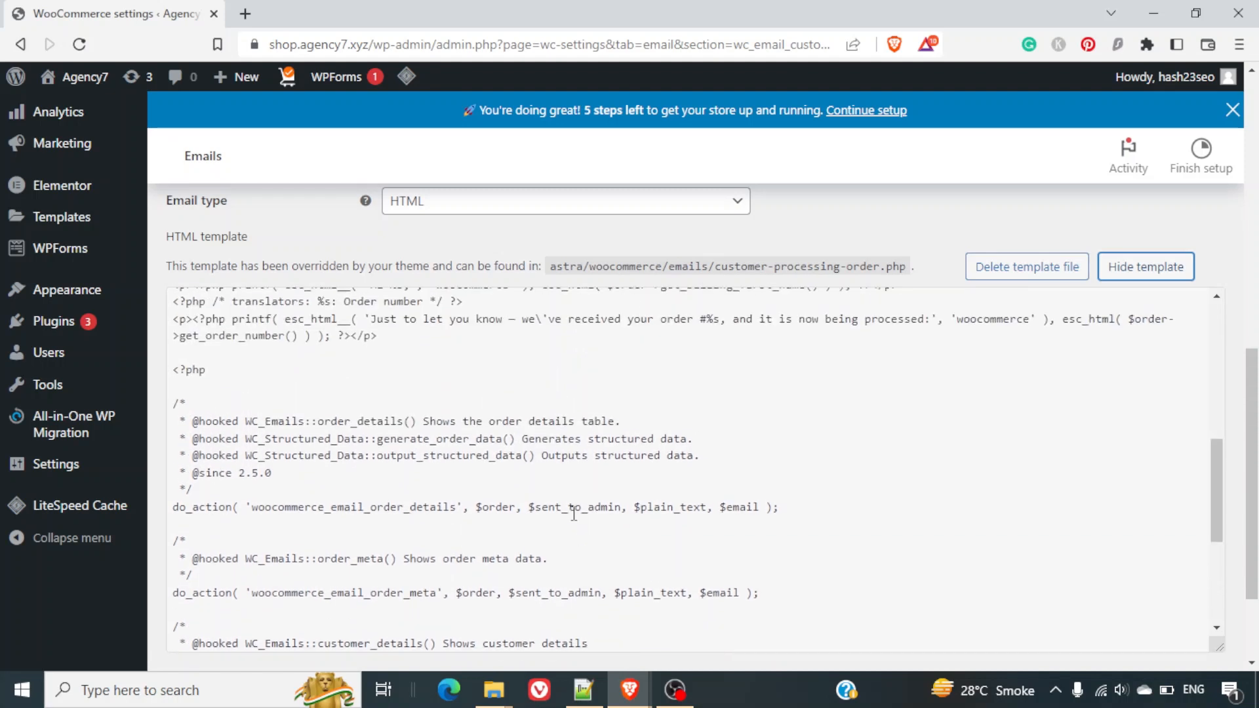
scroll(574, 513, up, 3)
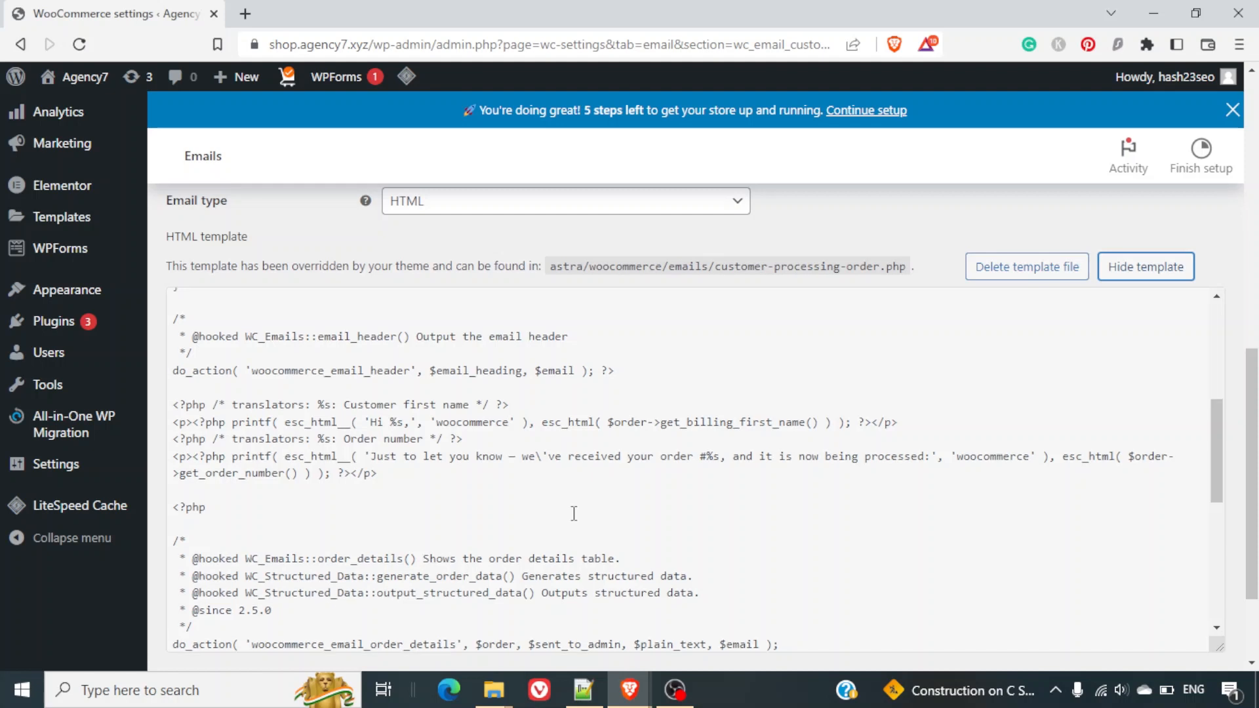
scroll(574, 513, up, 5)
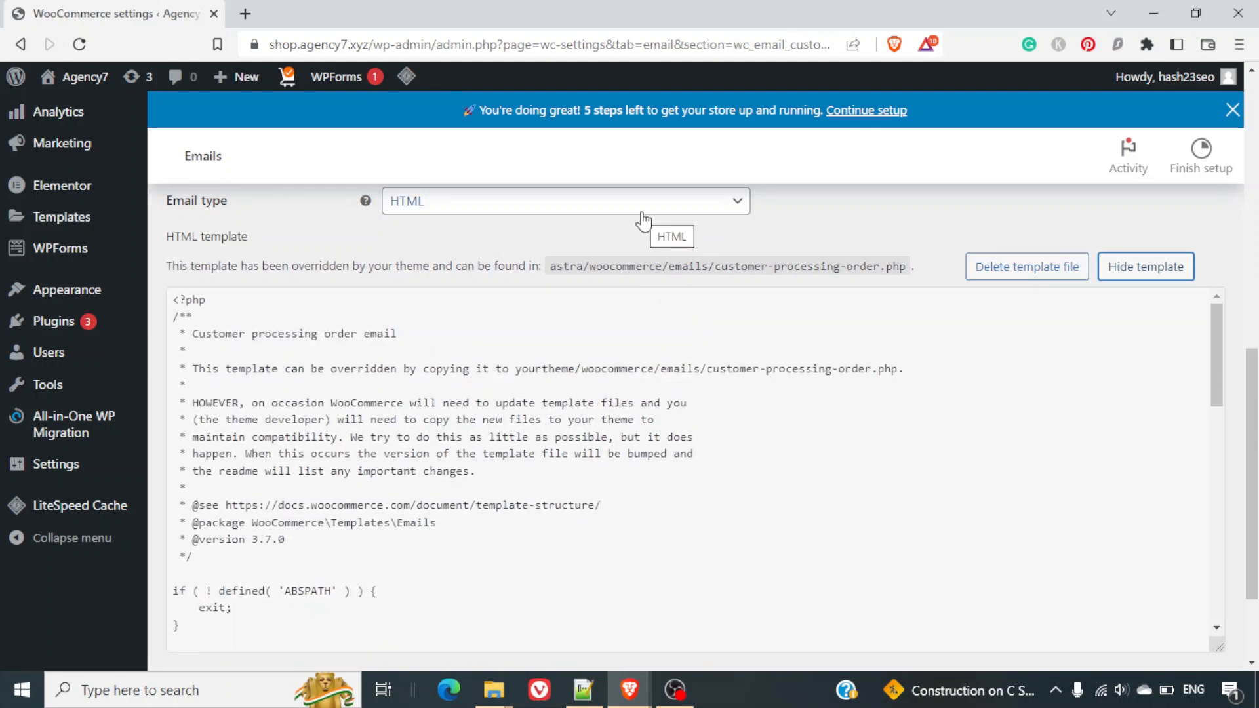
scroll(641, 220, up, 2)
Switch the Processing order email format to Plain text and view its template source.
click(610, 319)
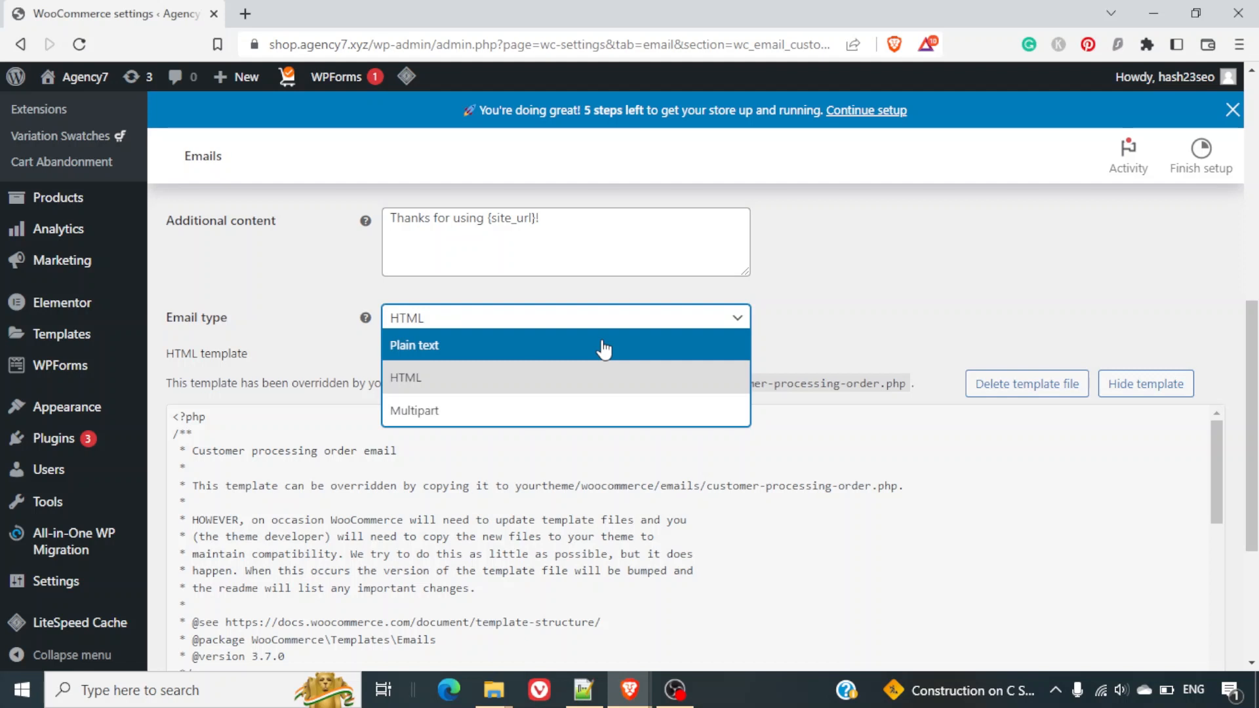
click(603, 345)
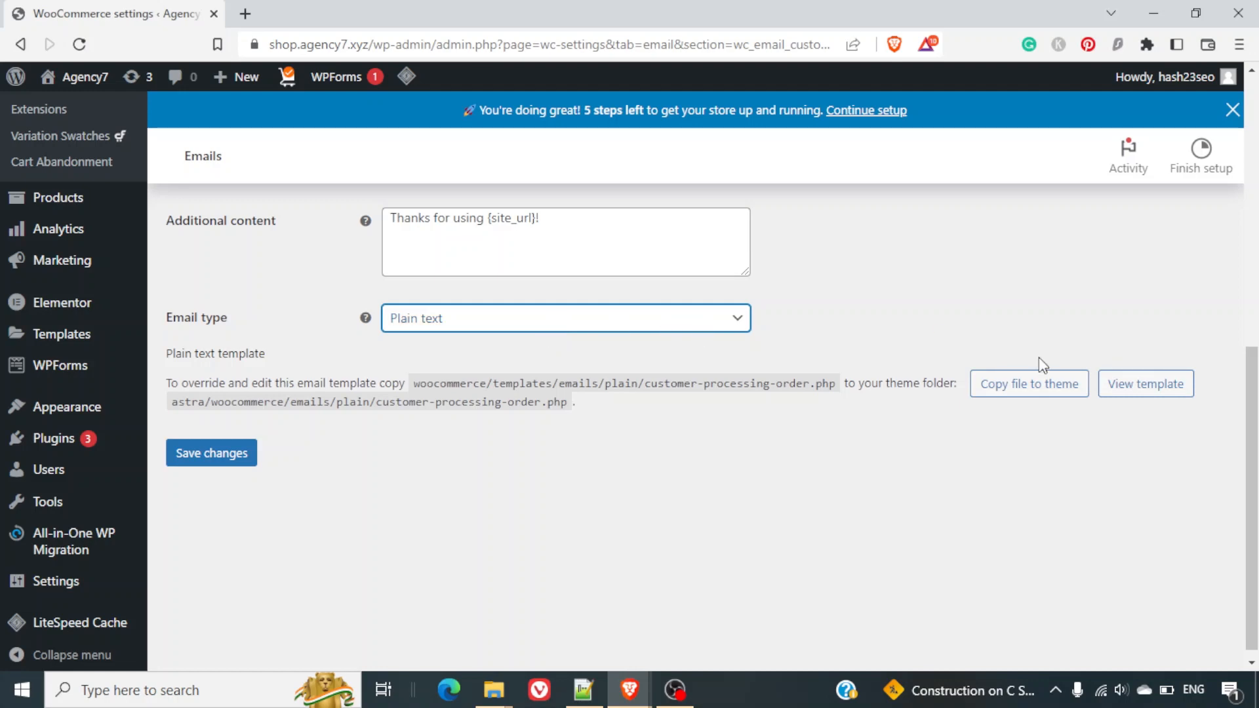
click(1151, 392)
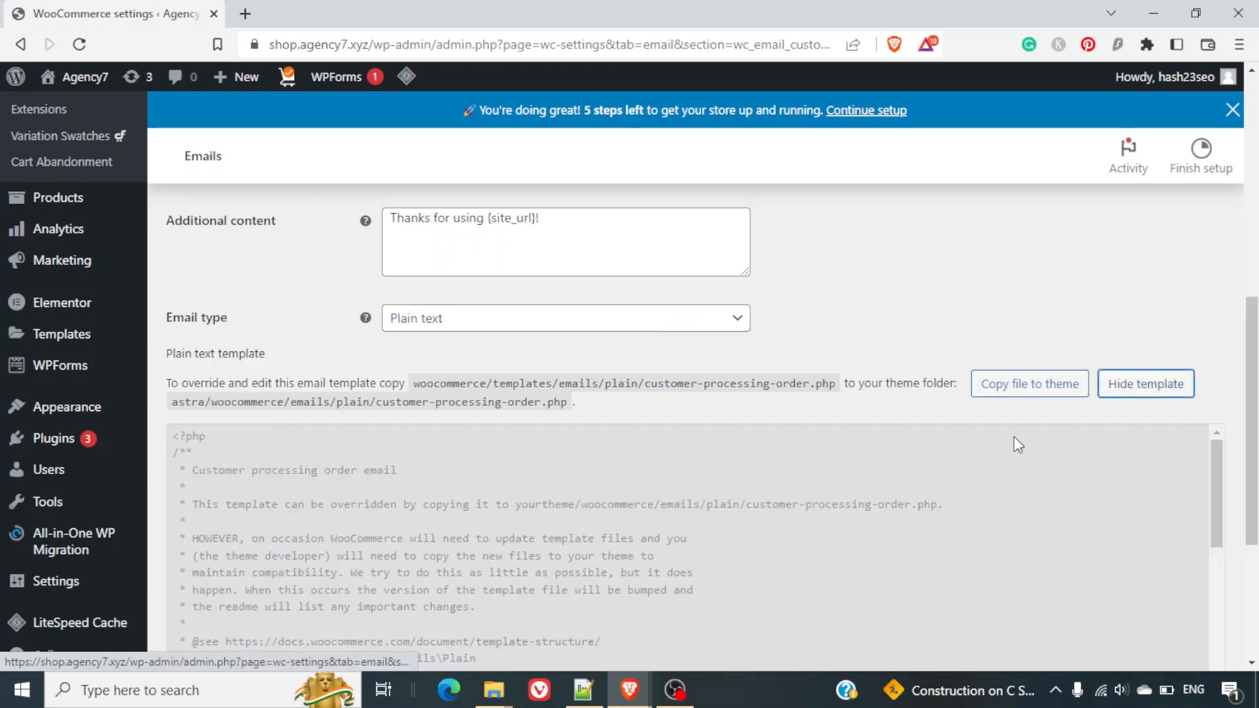
scroll(913, 454, down, 5)
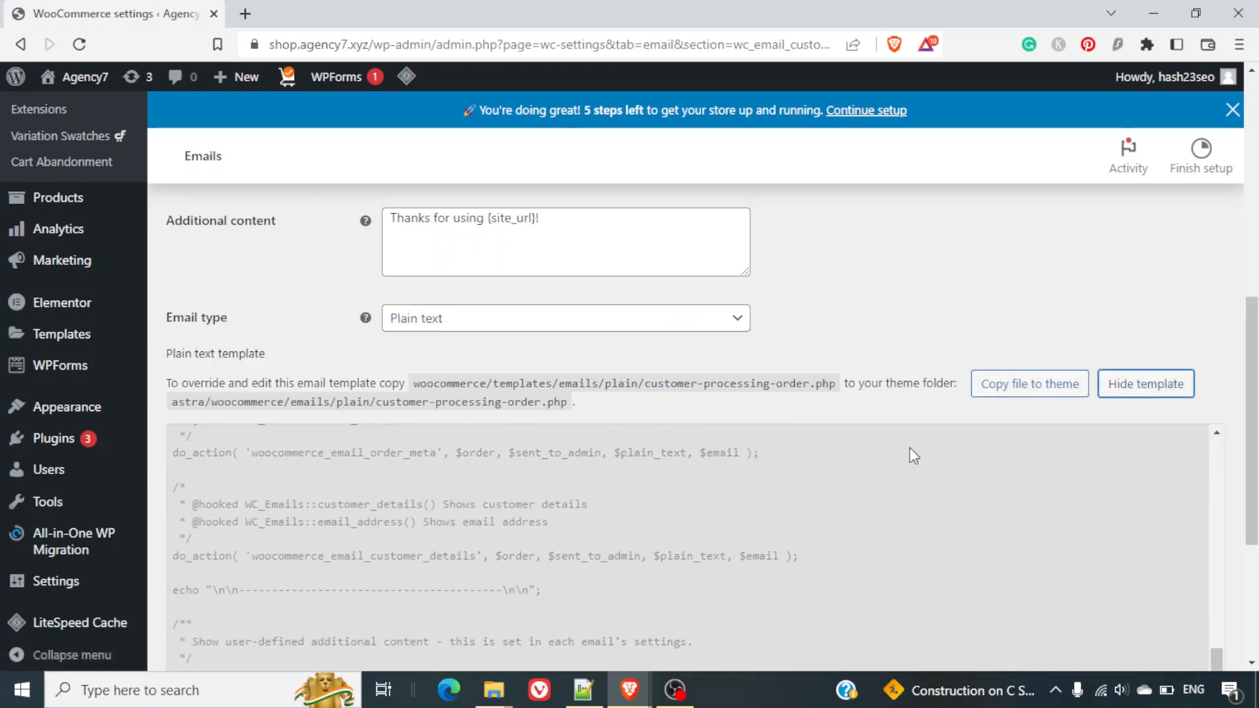
scroll(914, 454, up, 5)
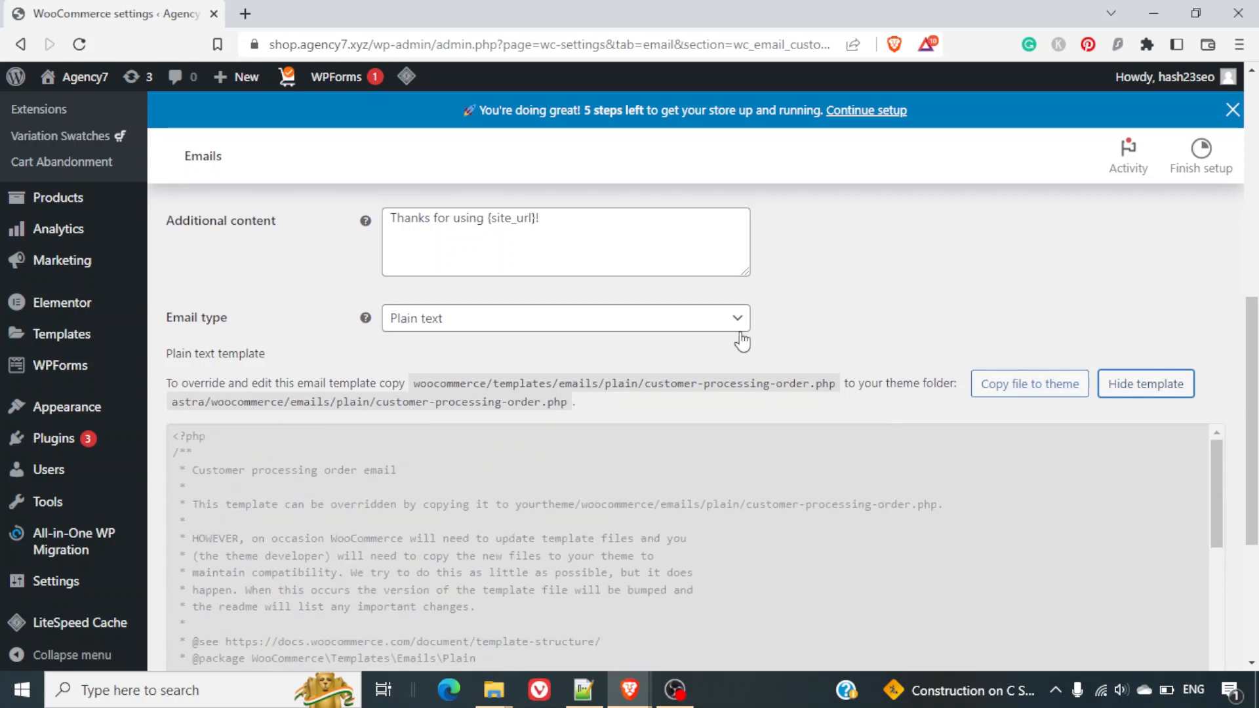
Keep Plain text and copy the plain-text template into the Astra theme.
click(721, 321)
click(669, 369)
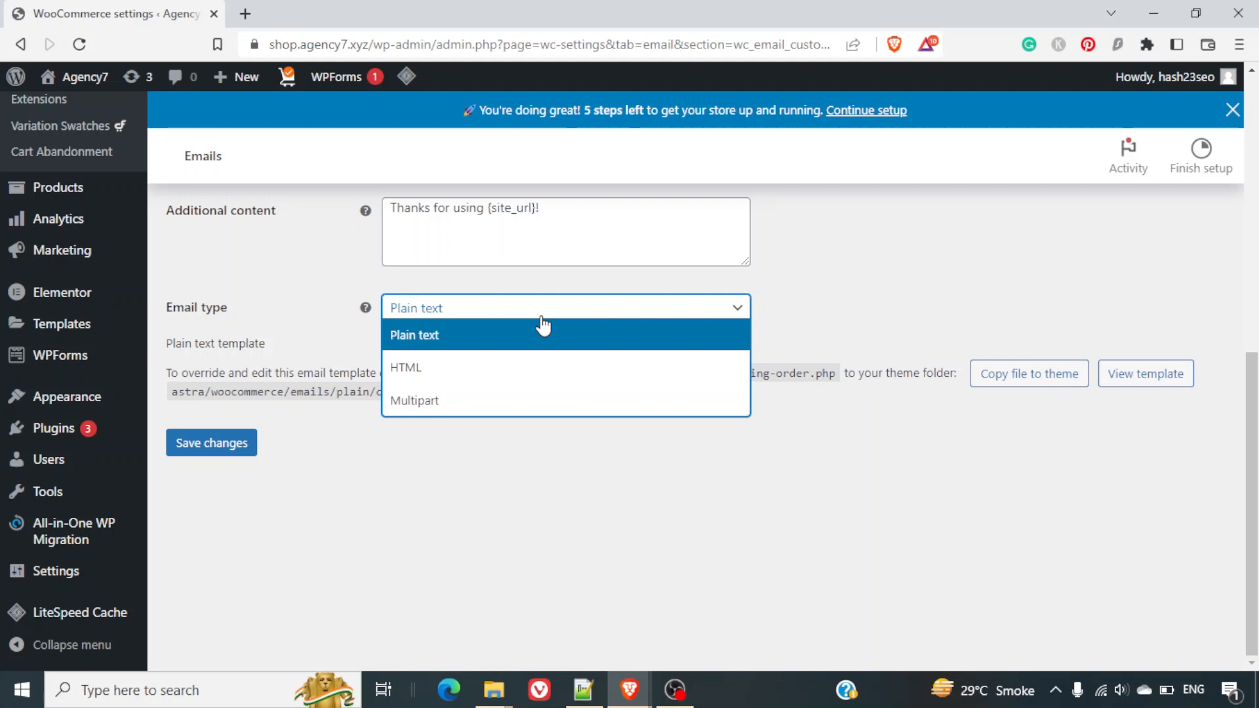
click(483, 334)
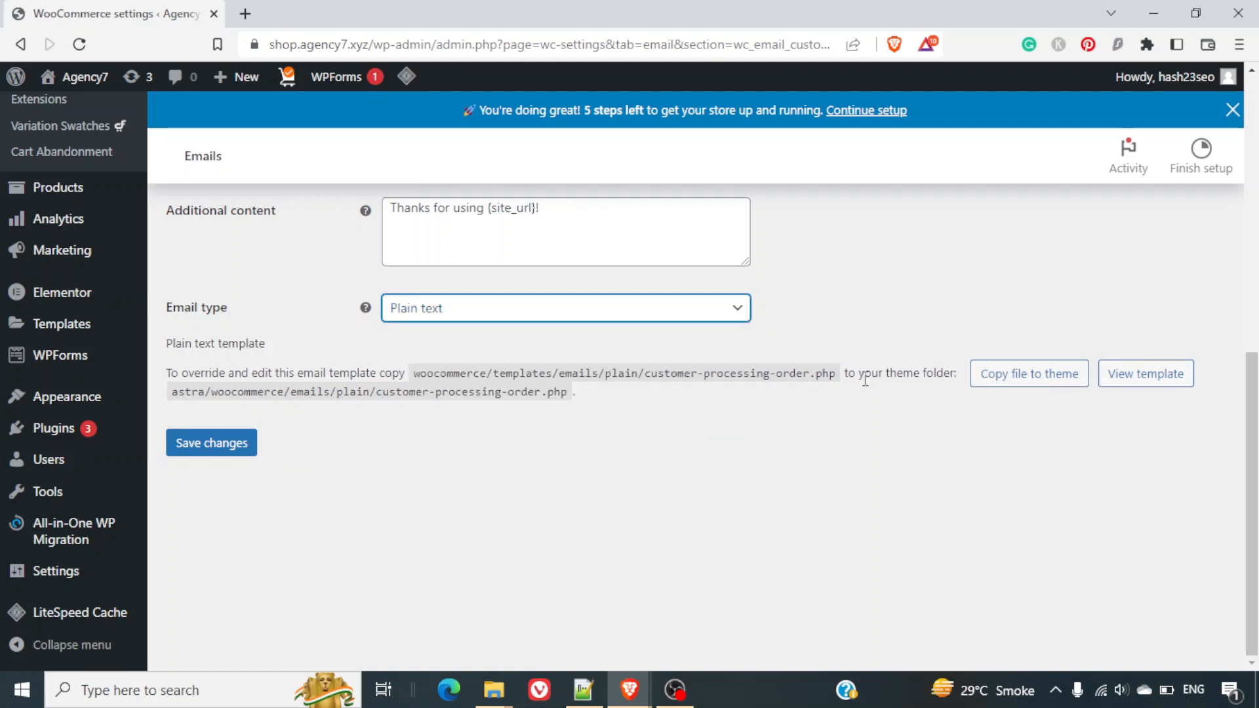
click(996, 380)
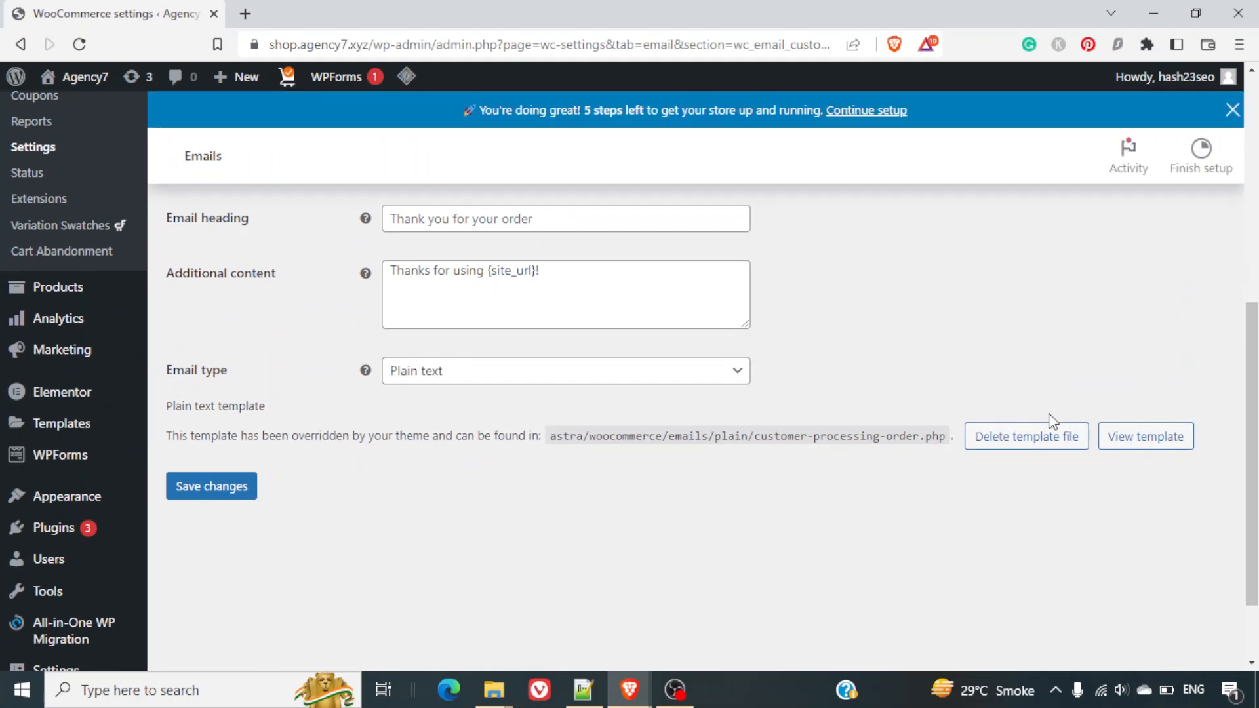
Show the plain-text customer-processing-order.php code and scroll from greeting to footer.
click(1117, 474)
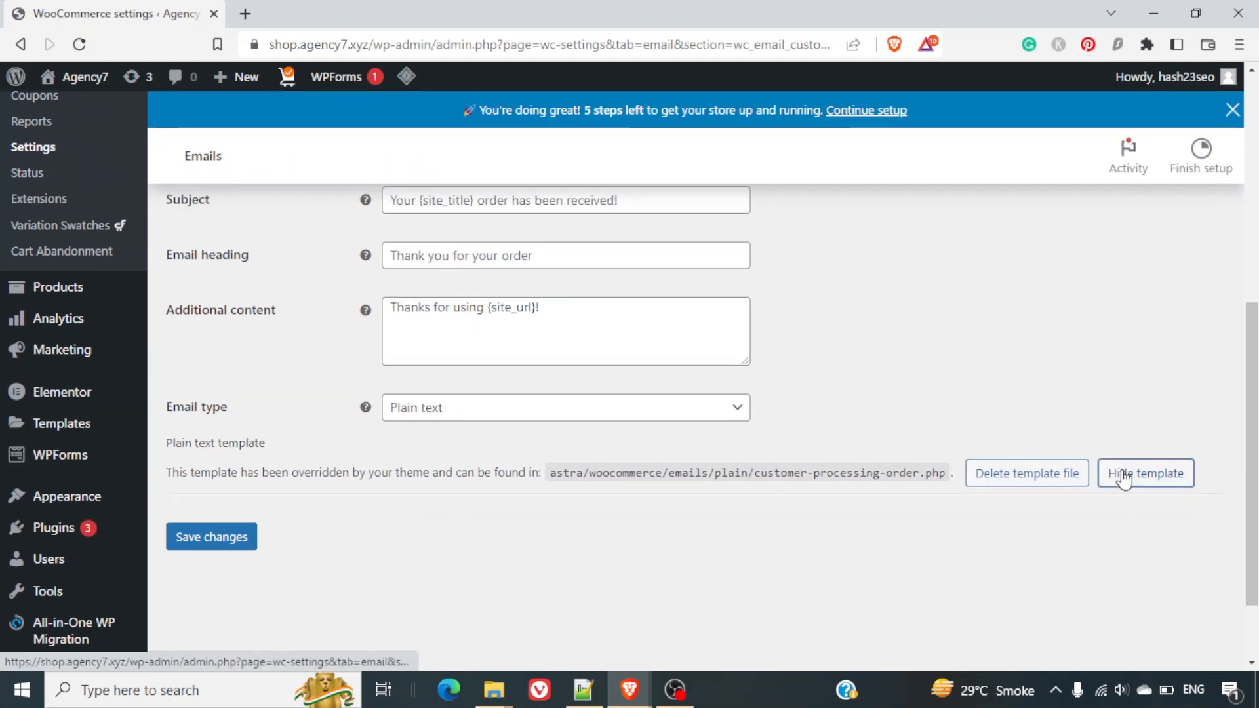
scroll(916, 518, down, 5)
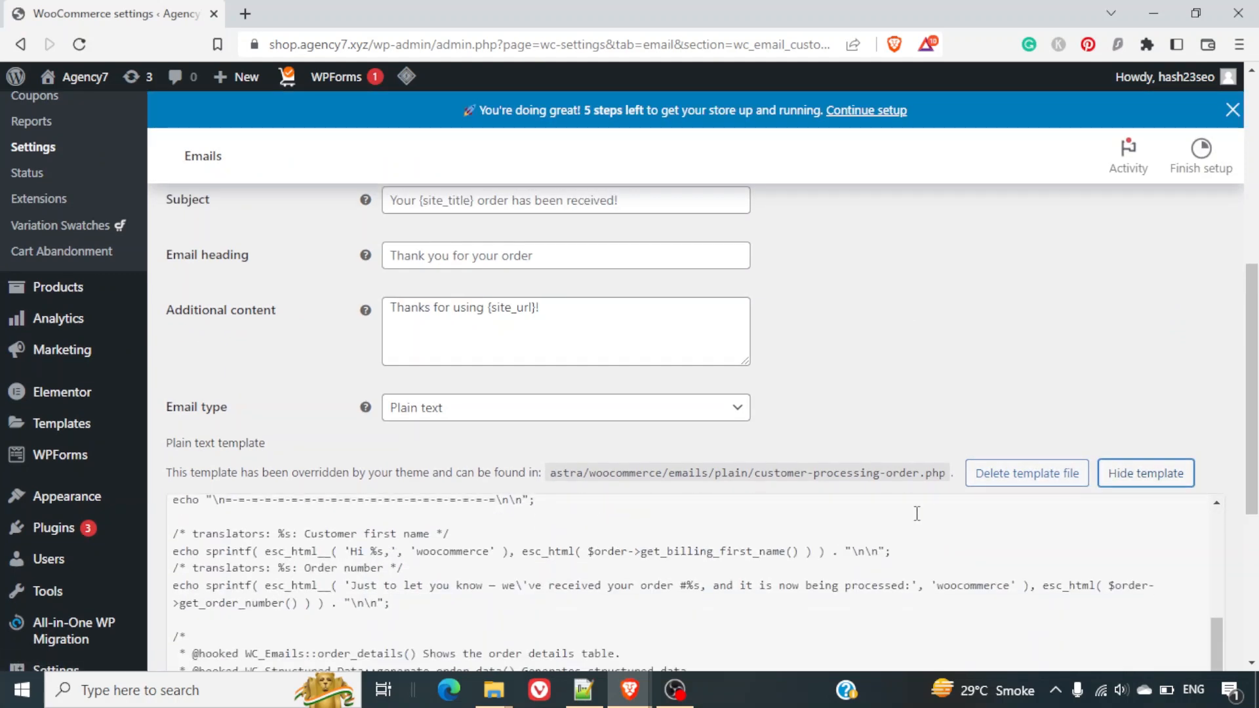
scroll(1184, 359, down, 5)
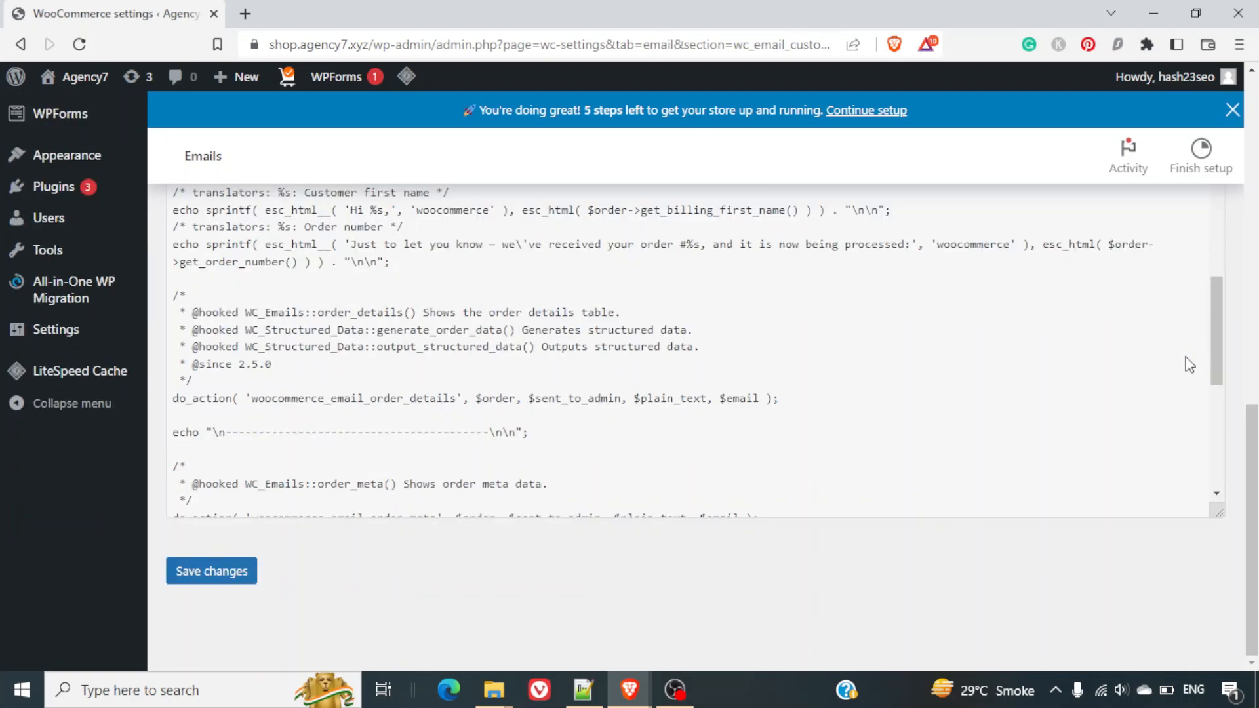
scroll(1006, 413, down, 4)
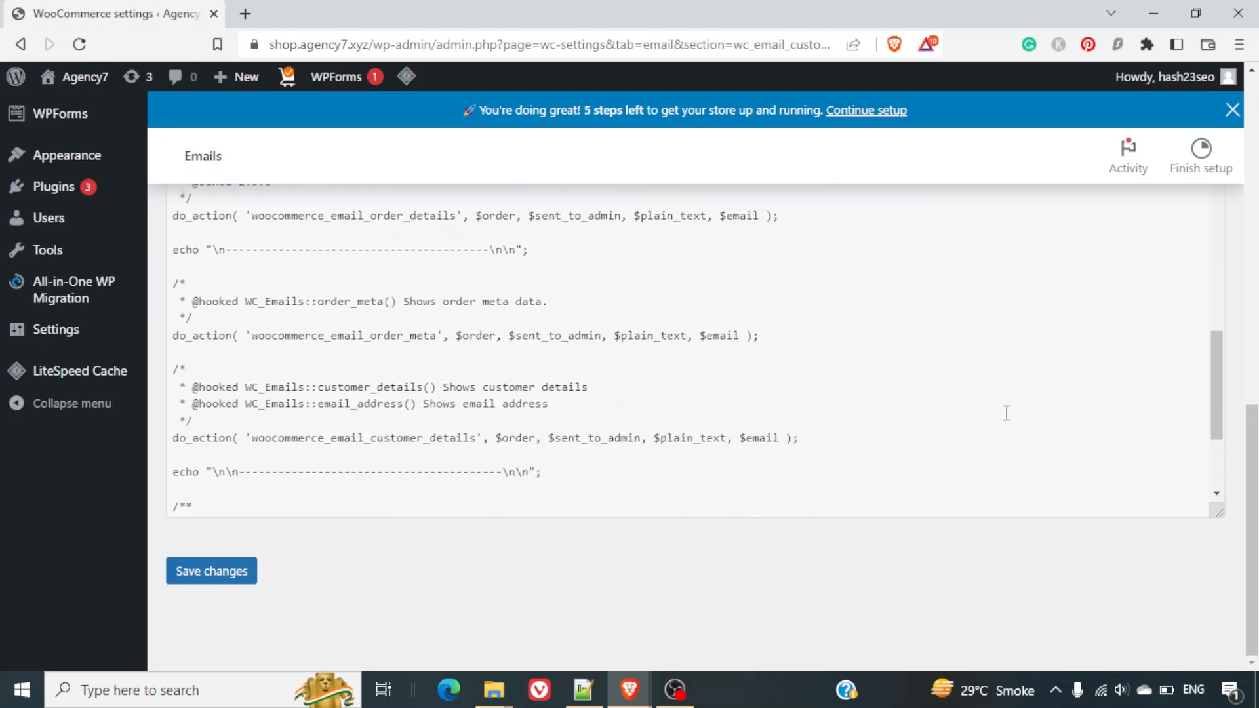
scroll(1006, 413, down, 1)
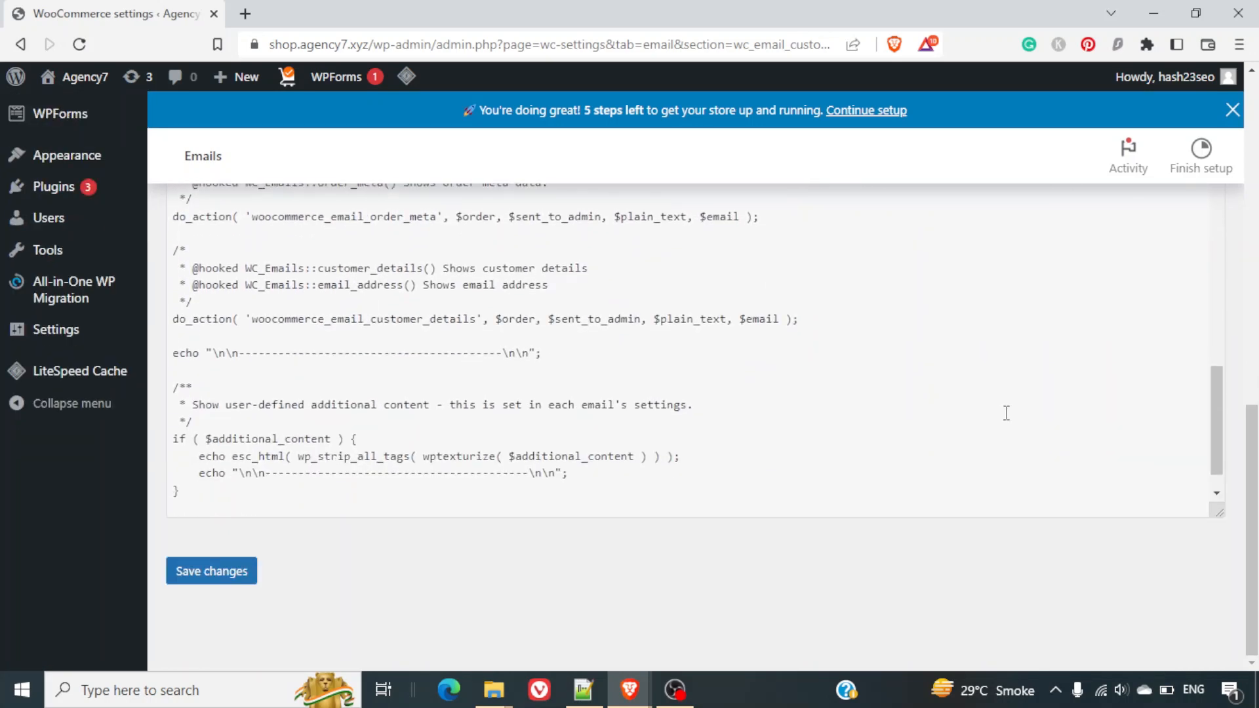
scroll(1006, 413, down, 1)
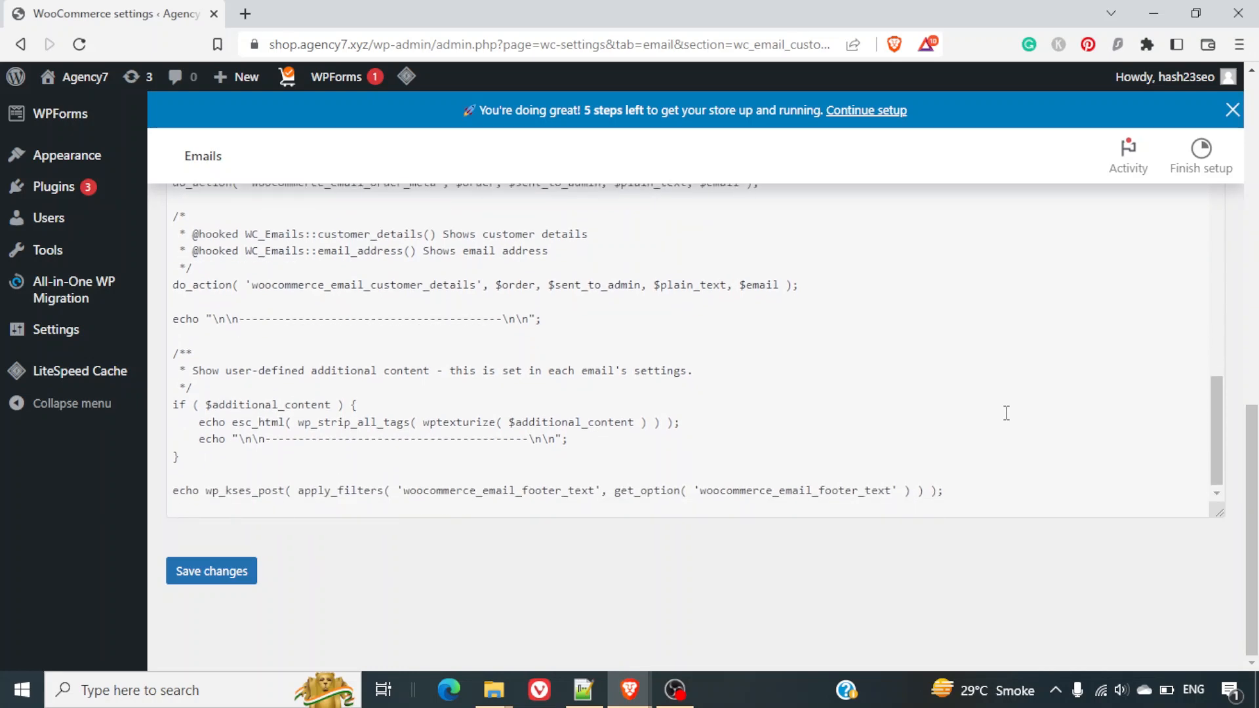
scroll(1006, 413, up, 15)
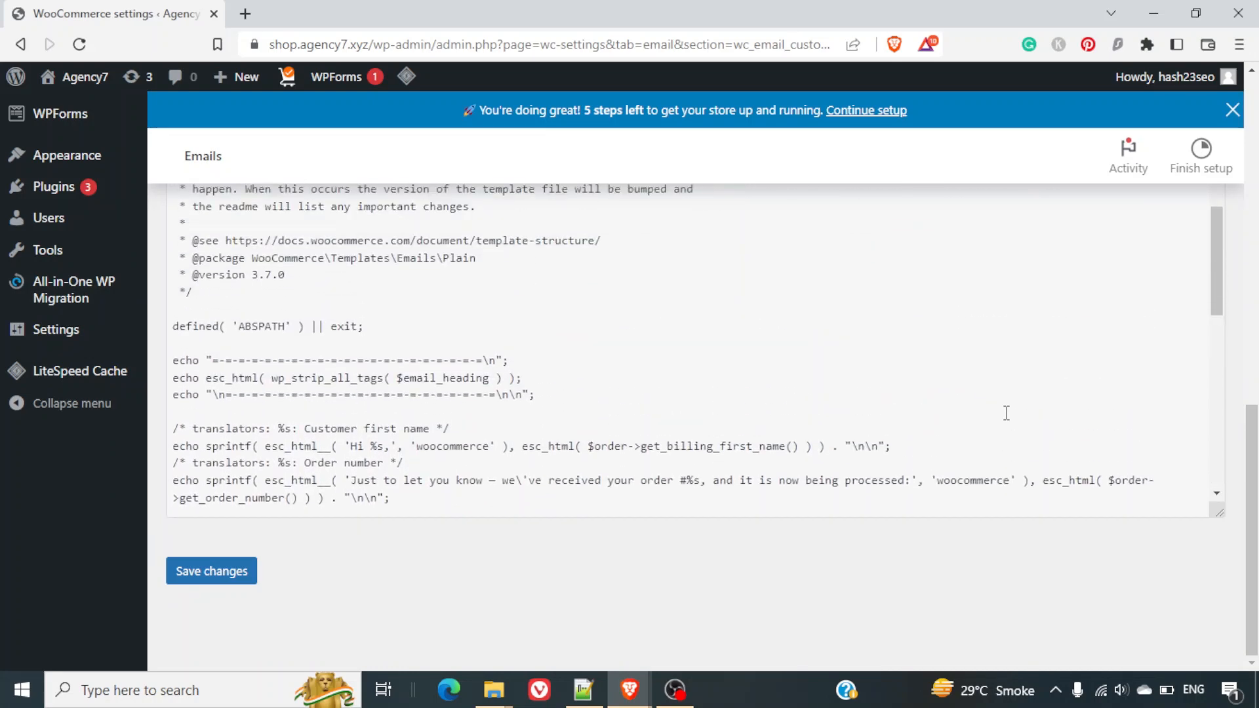
scroll(1006, 413, up, 4)
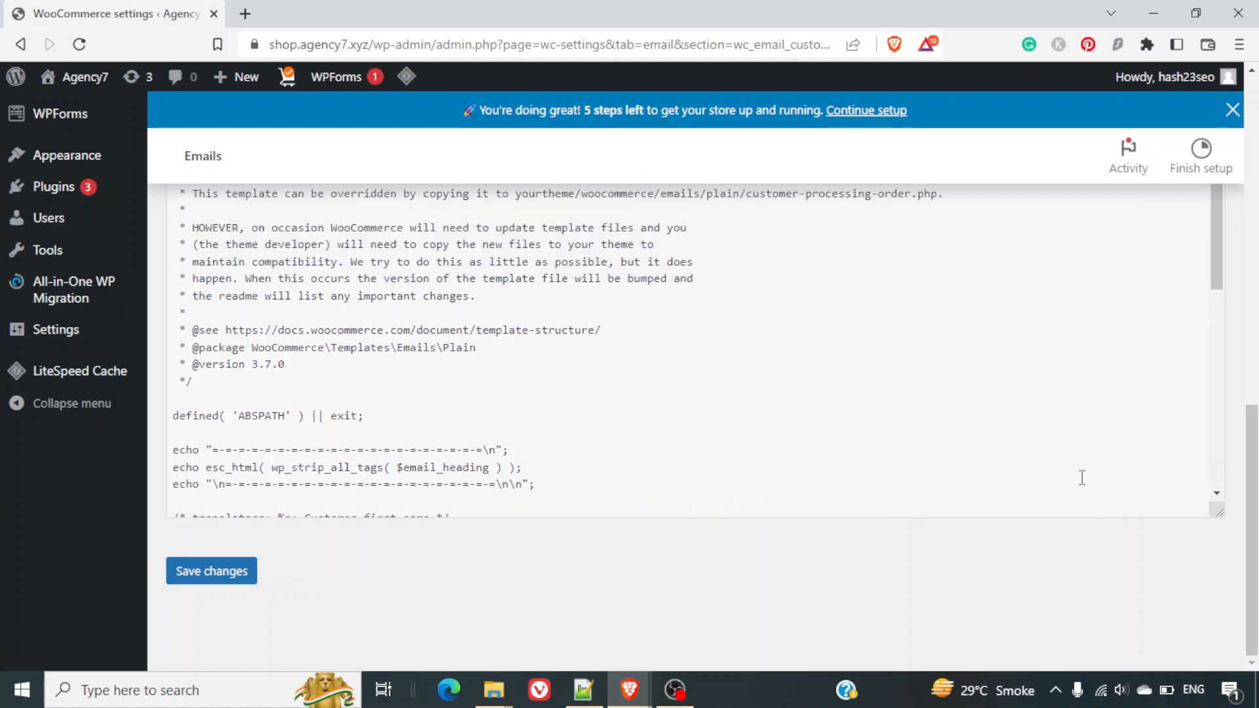
scroll(1115, 576, up, 10)
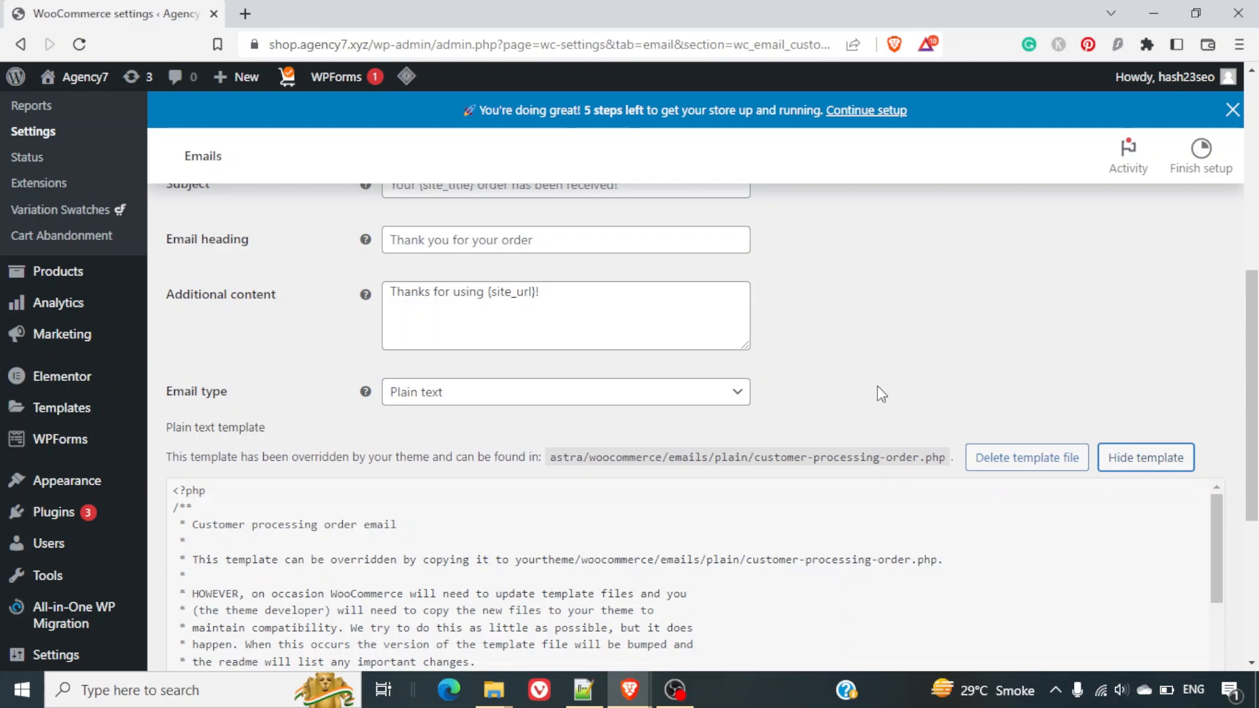
Switch the Processing order email format back to HTML and save the changes.
click(735, 393)
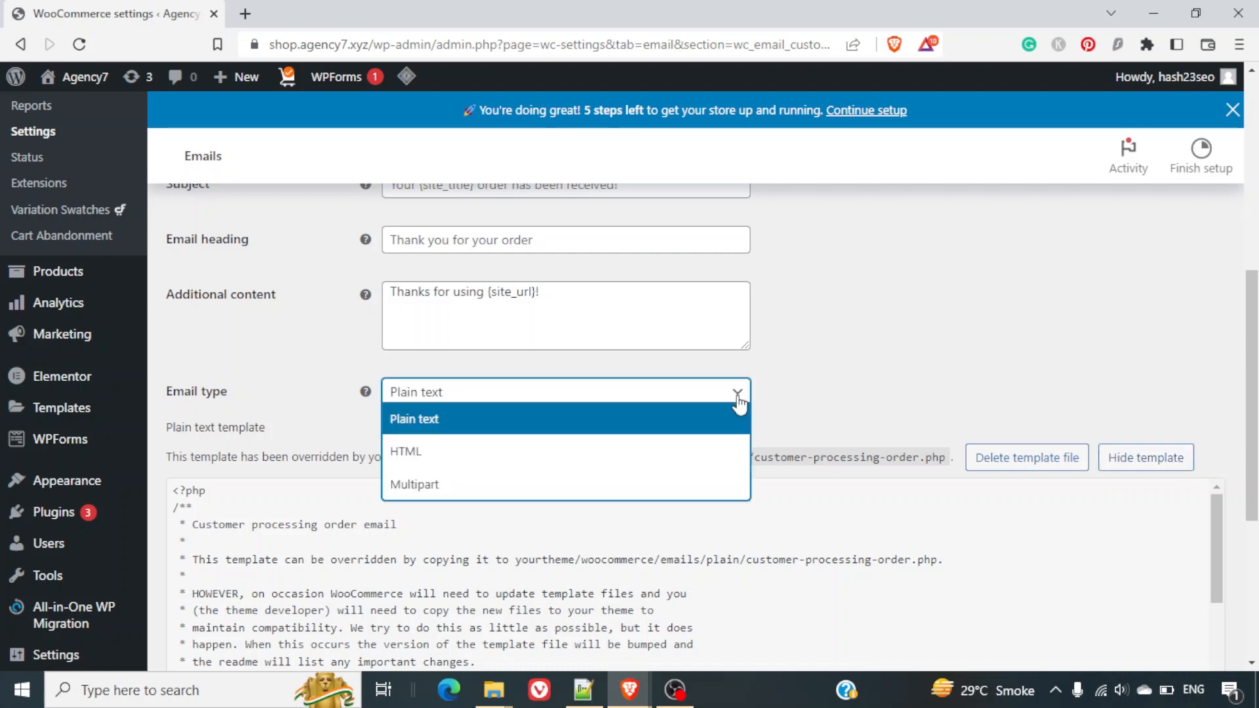
click(684, 451)
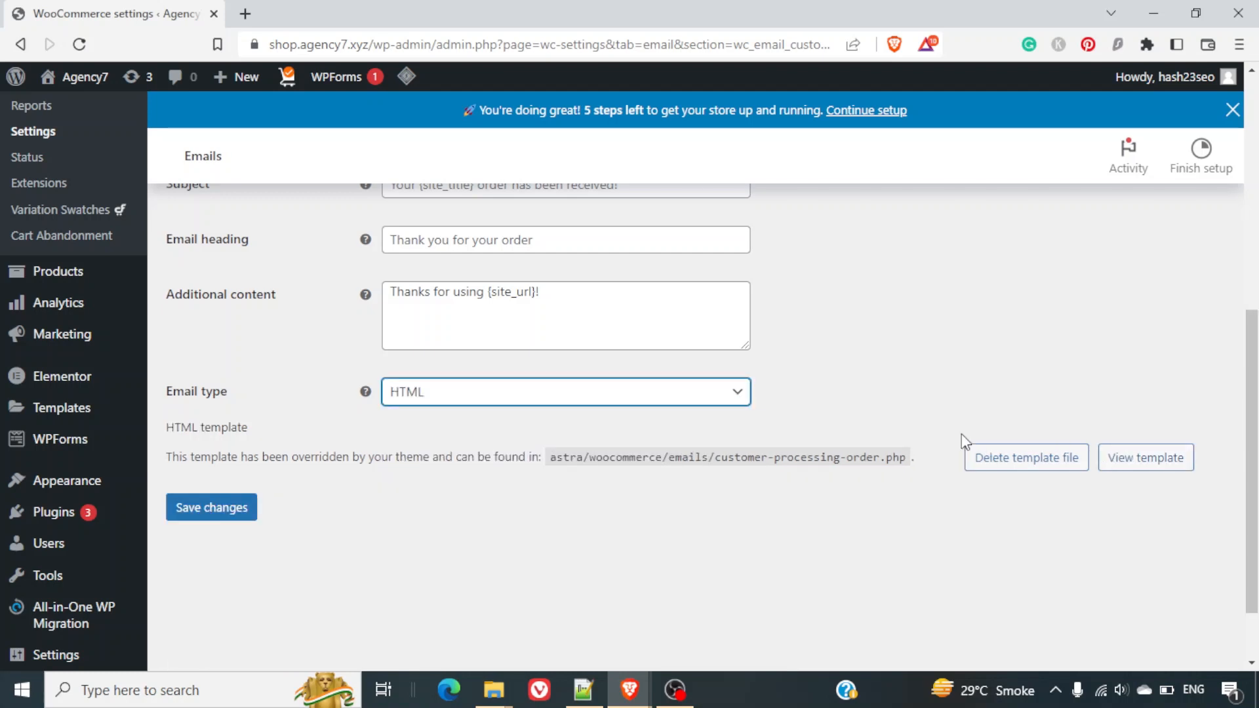
click(224, 514)
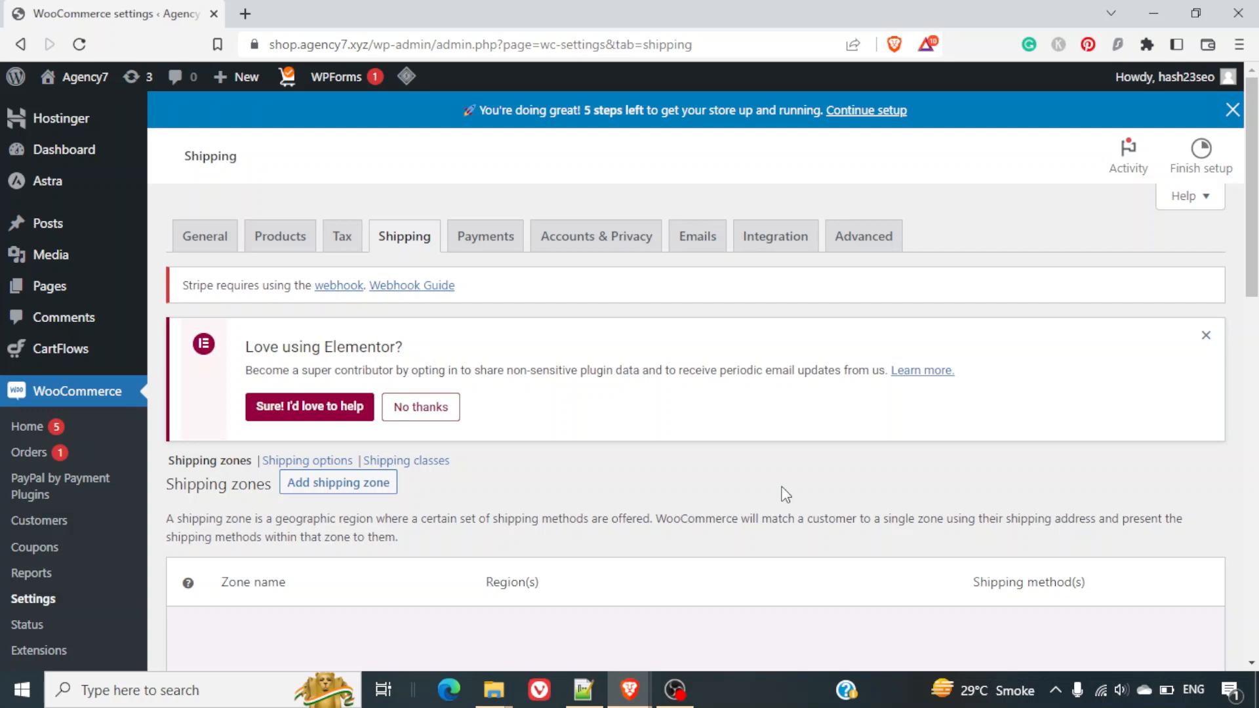
Open the Add shipping zone form from the bottom of the empty shipping zones list.
scroll(689, 426, down, 1)
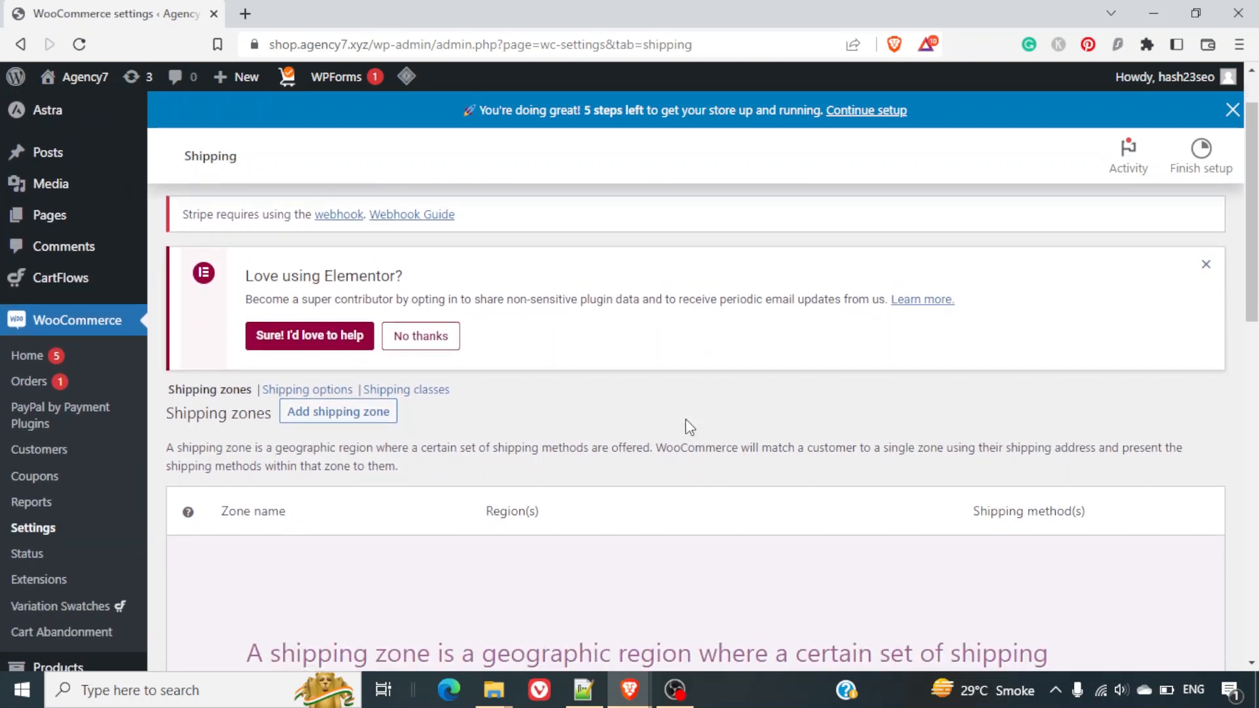
scroll(689, 427, down, 1)
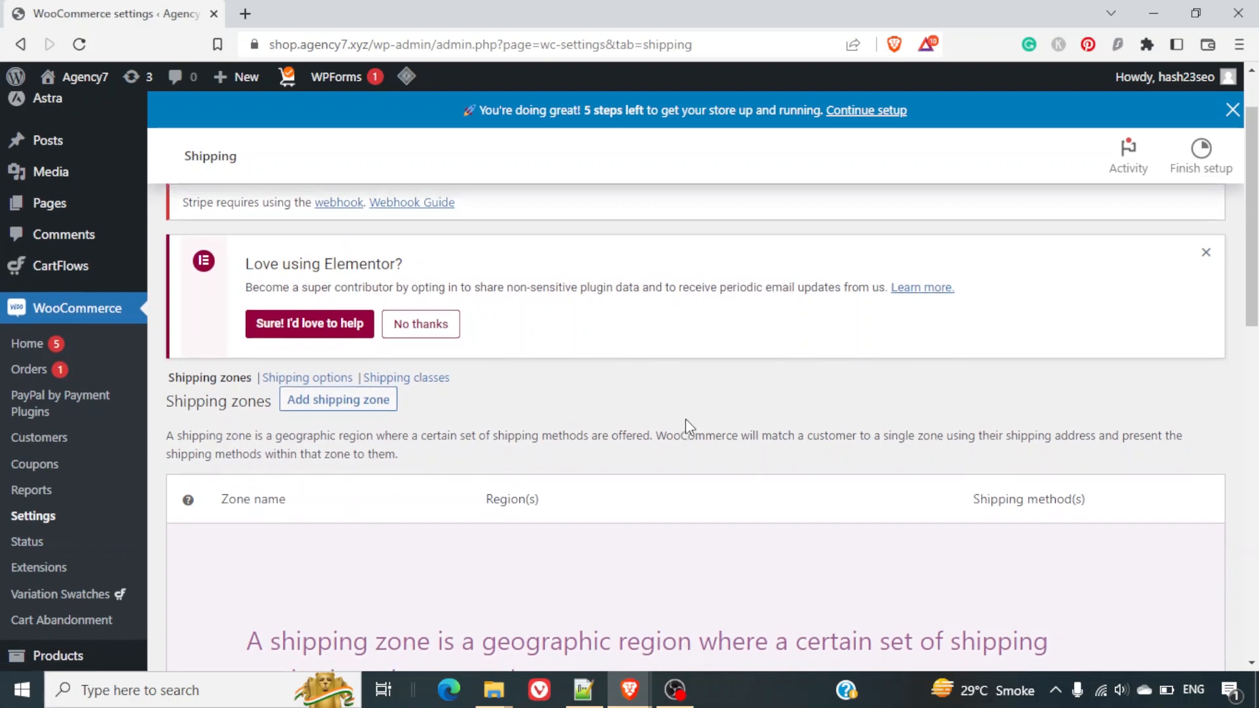
scroll(690, 427, down, 2)
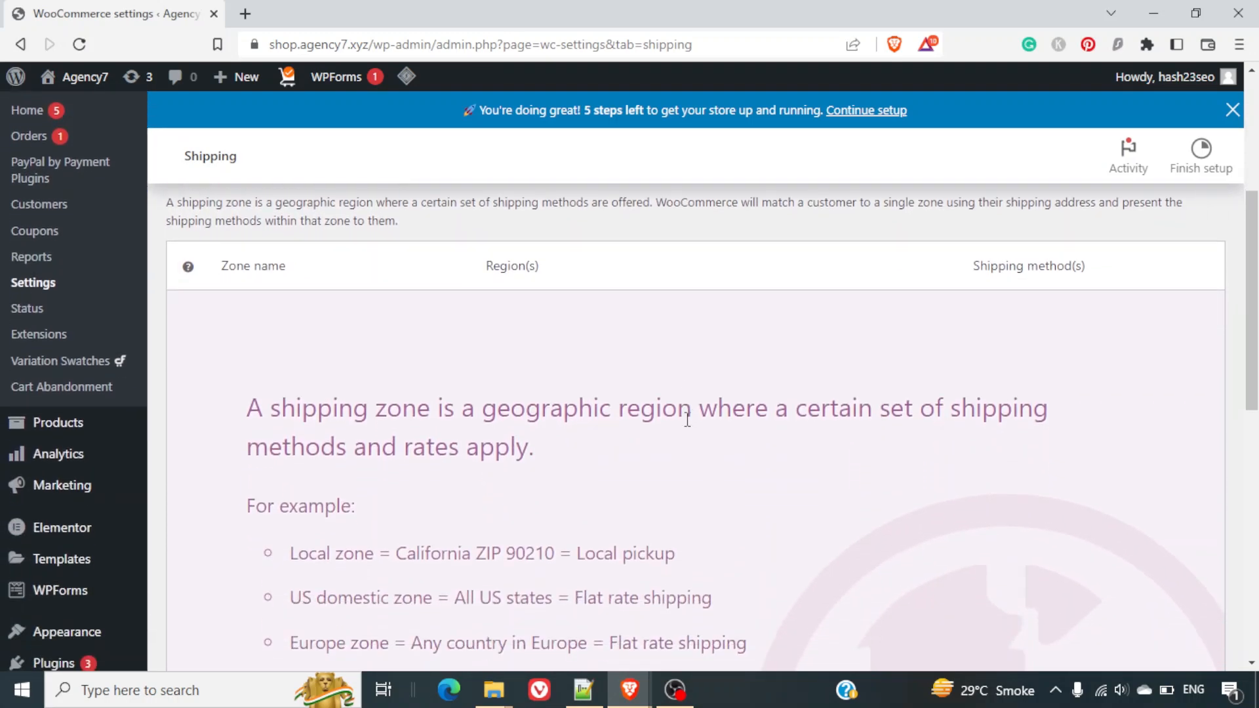
scroll(687, 420, down, 2)
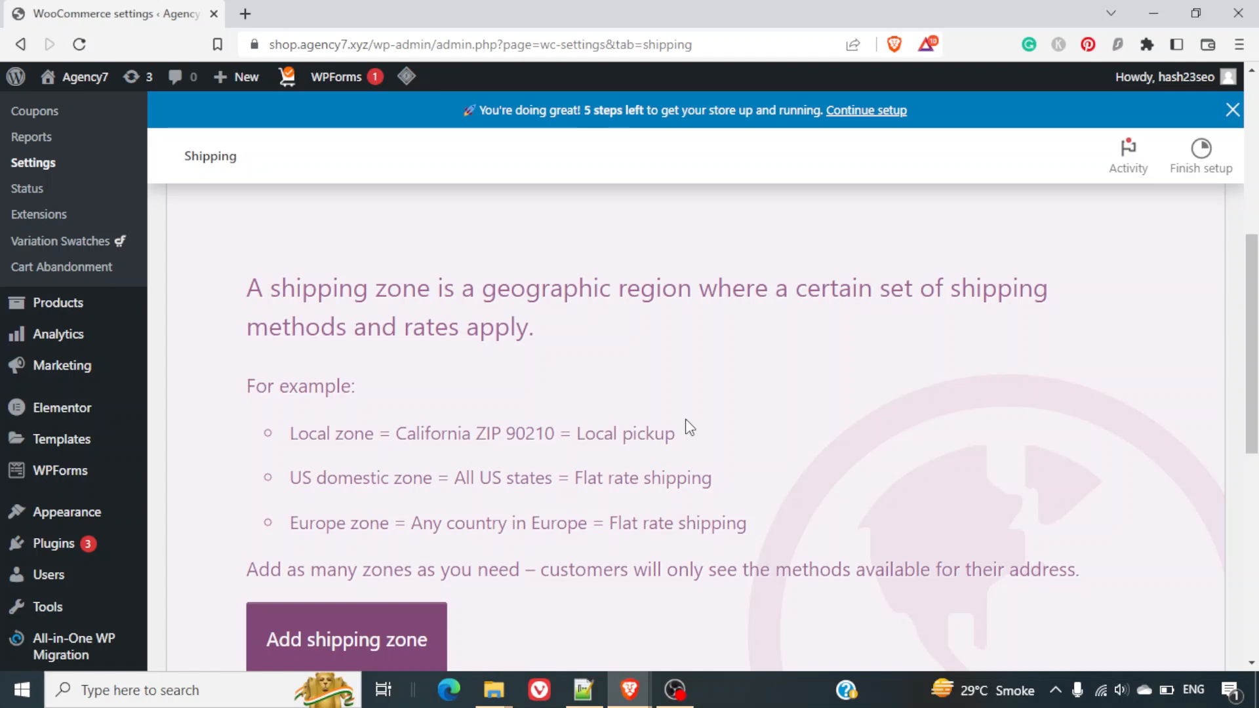
scroll(689, 427, up, 4)
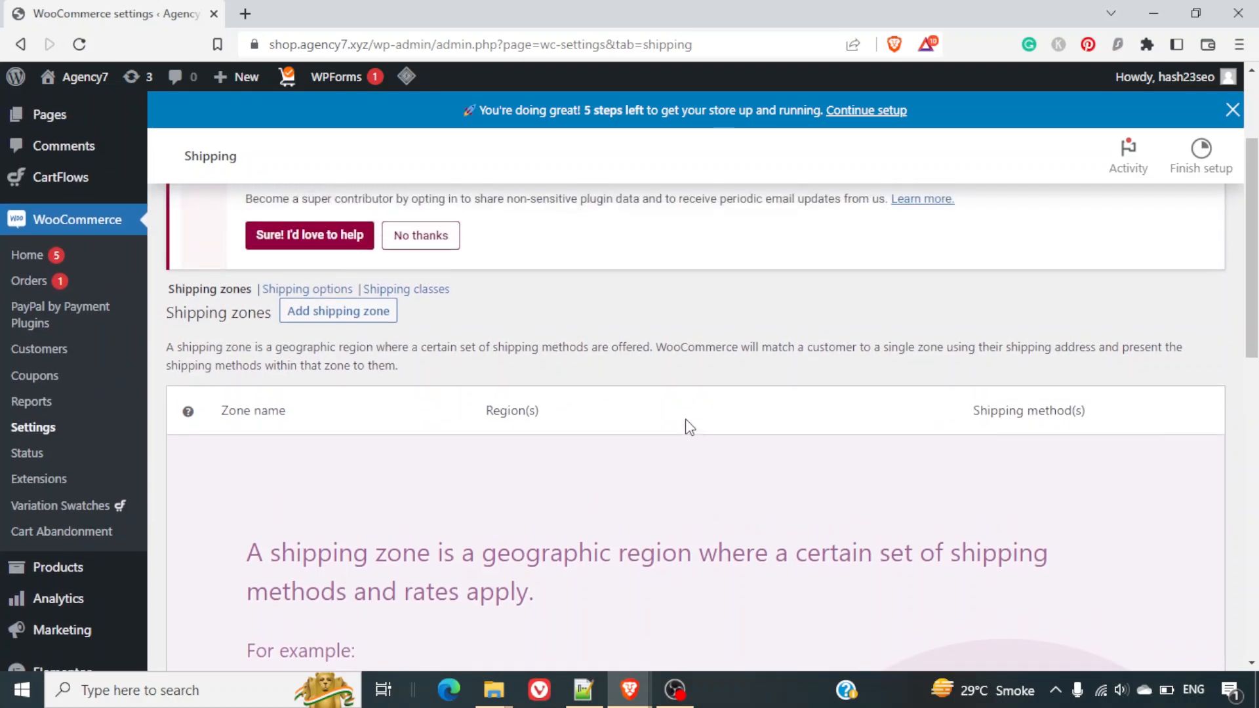
scroll(530, 394, down, 6)
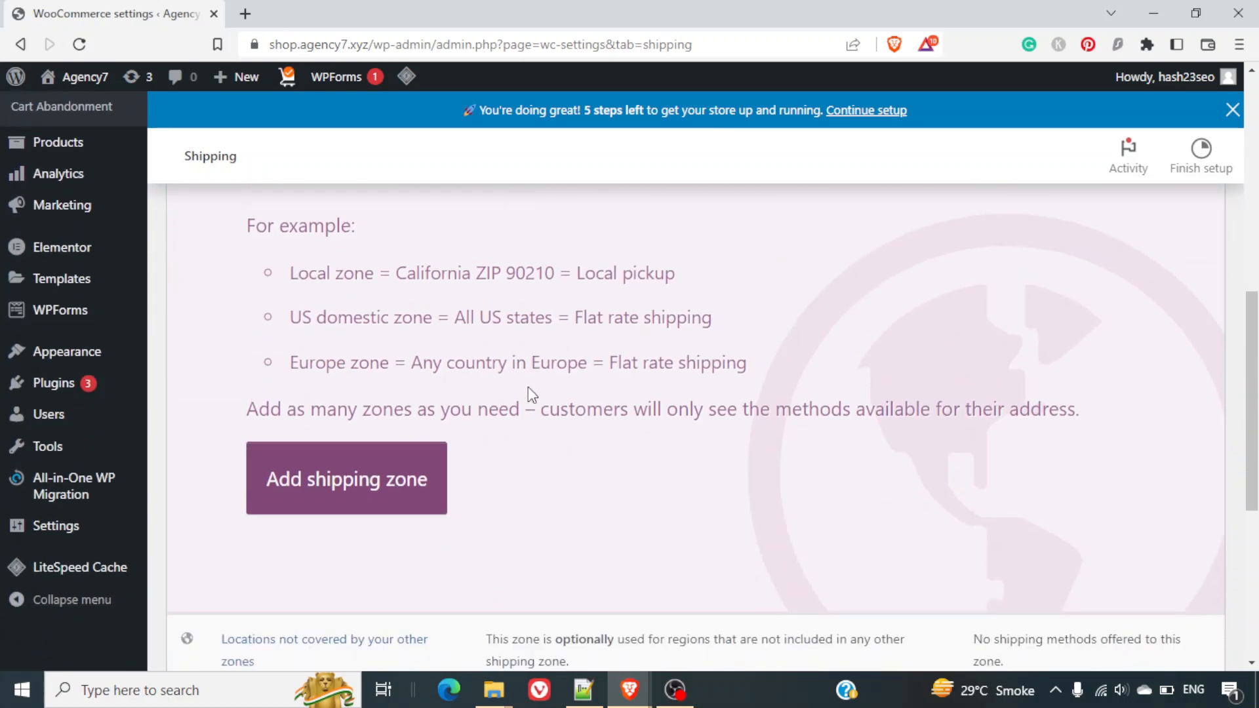
scroll(467, 446, up, 5)
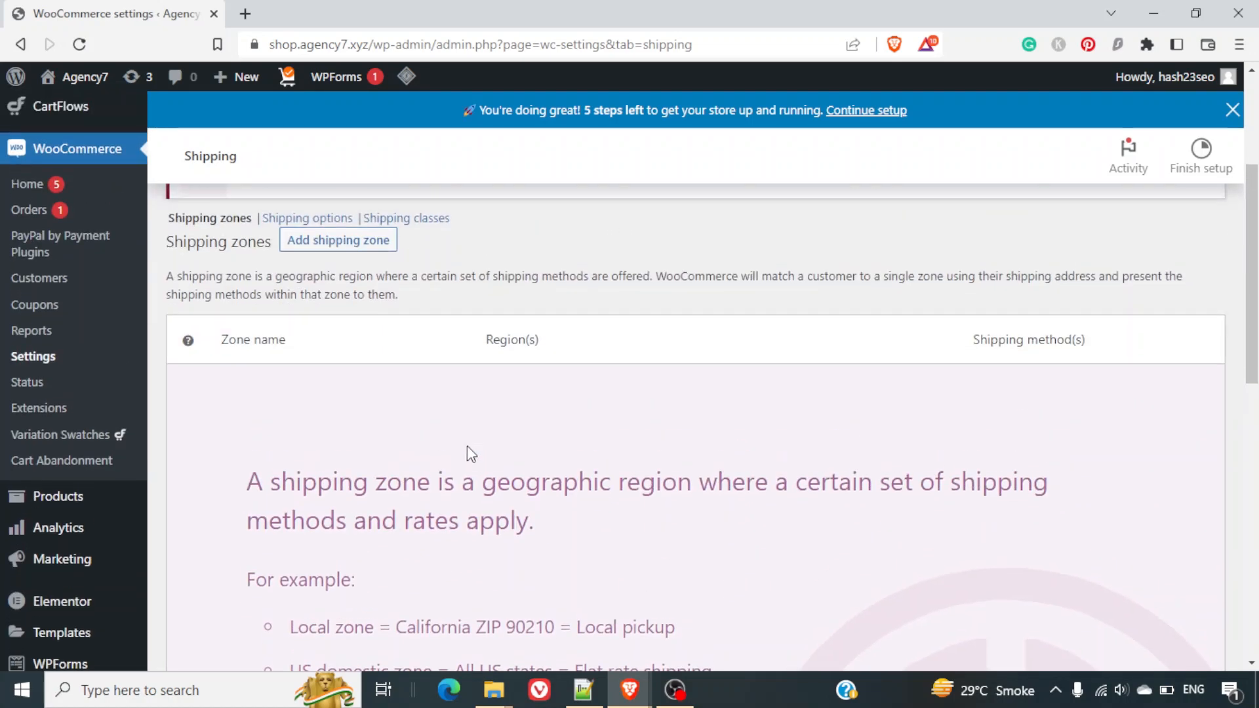
scroll(467, 447, up, 1)
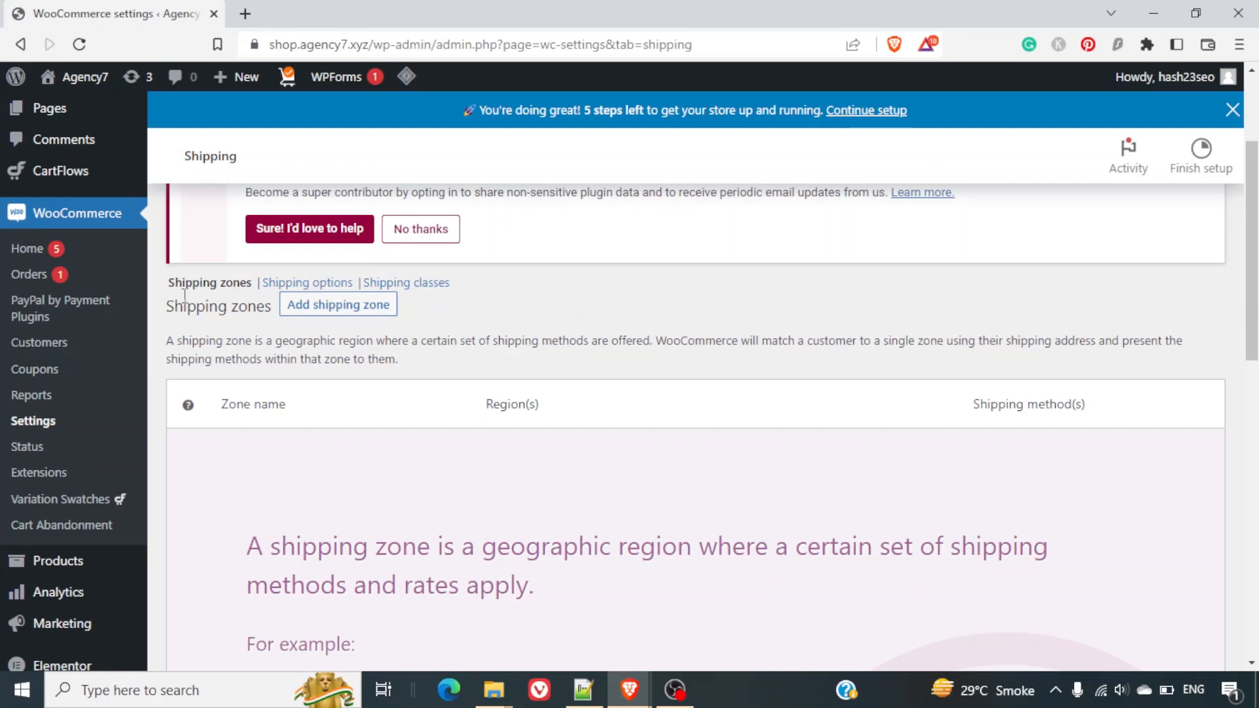
scroll(466, 452, down, 6)
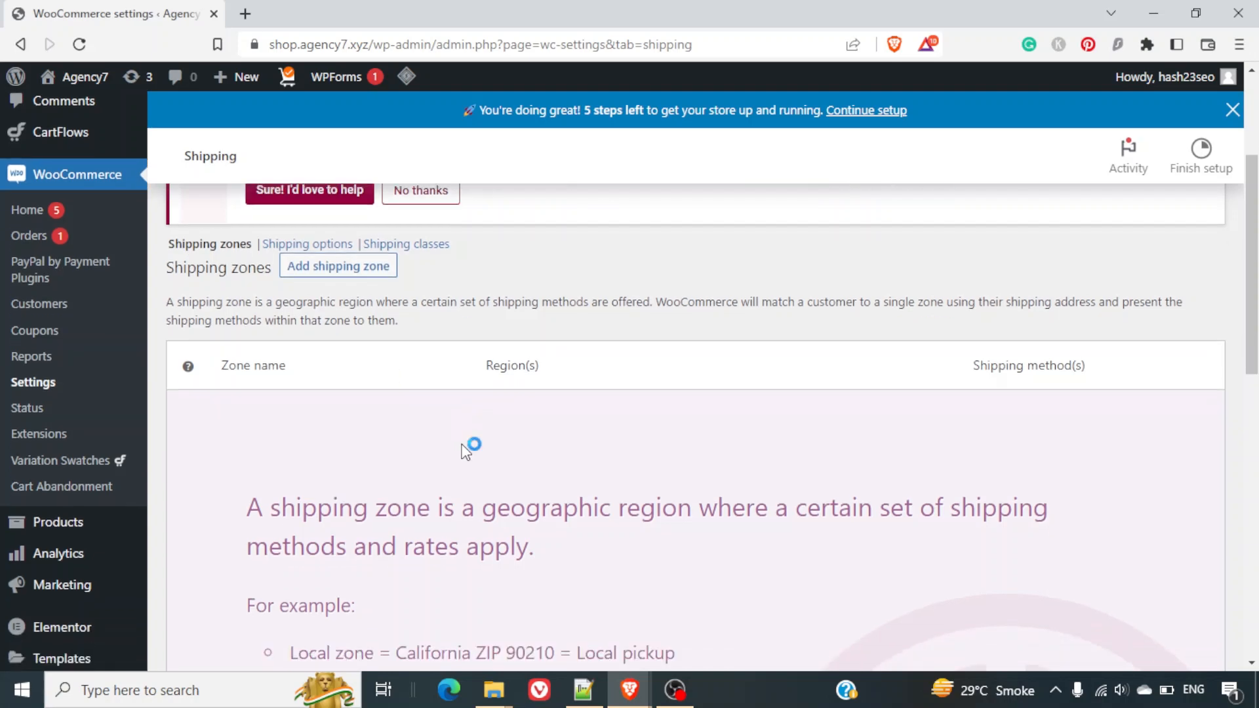
click(365, 484)
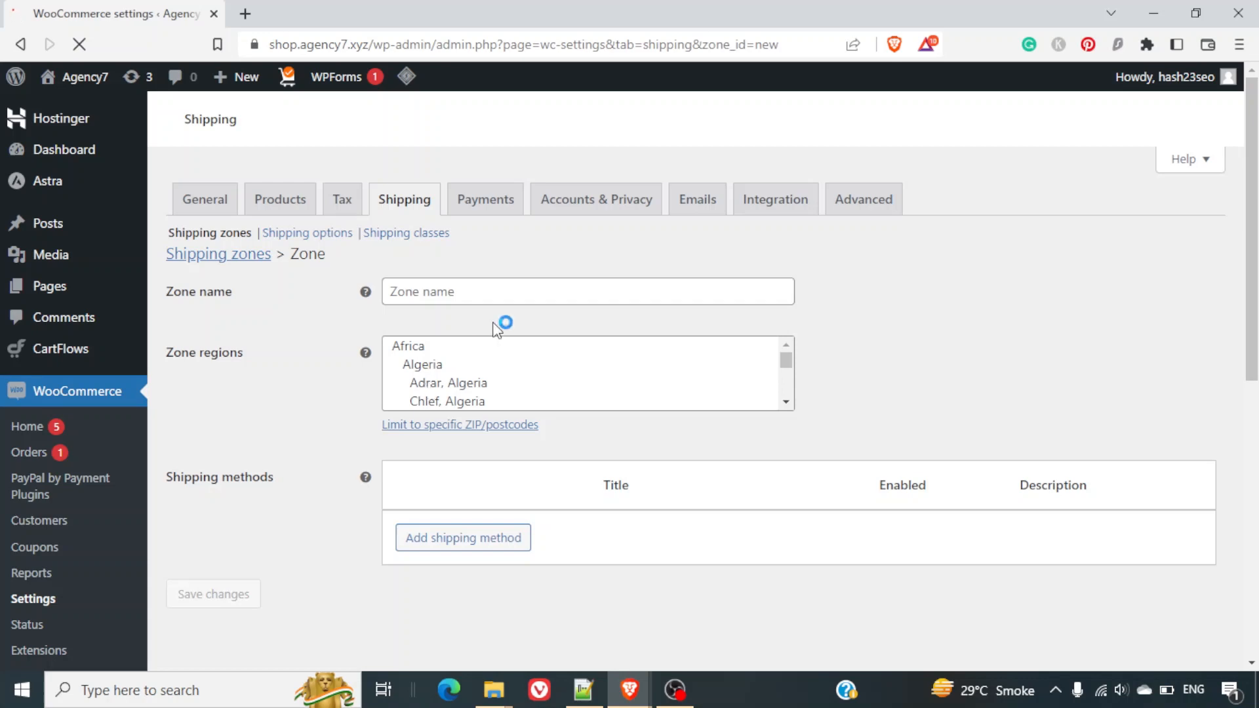
Name the zone Local, add New York, United States (US) as its region, and save.
click(537, 287)
text(Local)
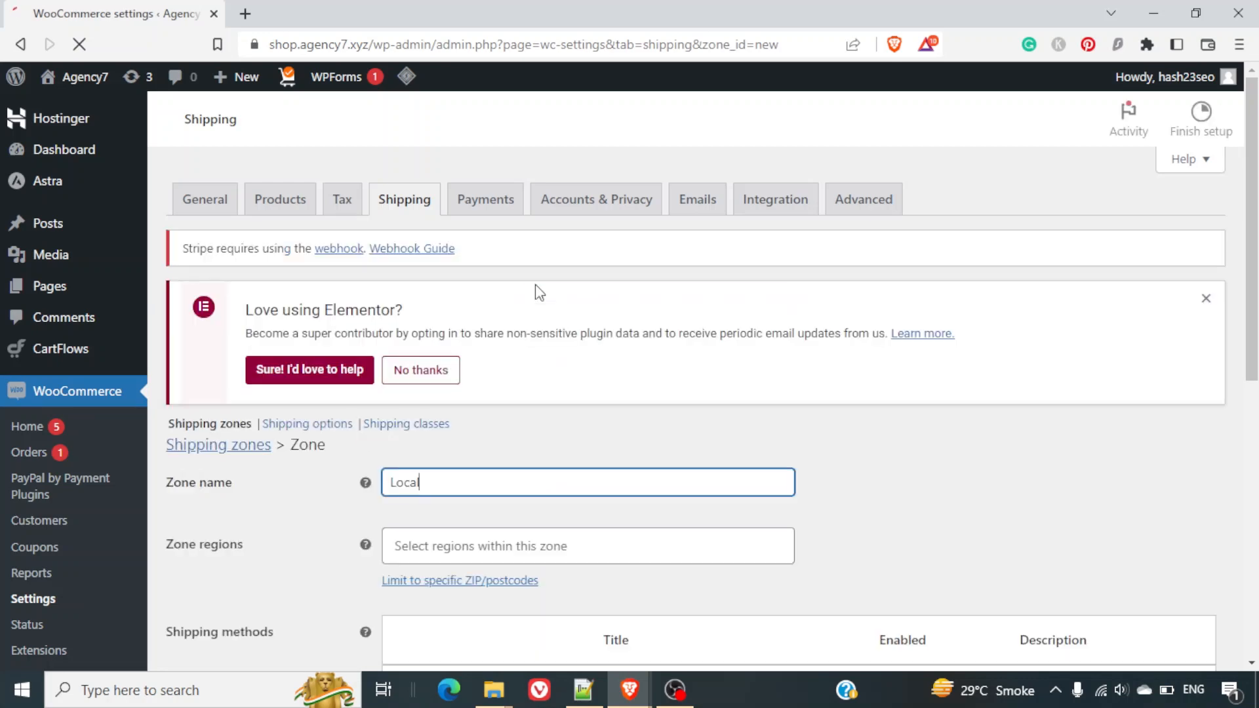
scroll(902, 474, down, 3)
scroll(903, 474, down, 4)
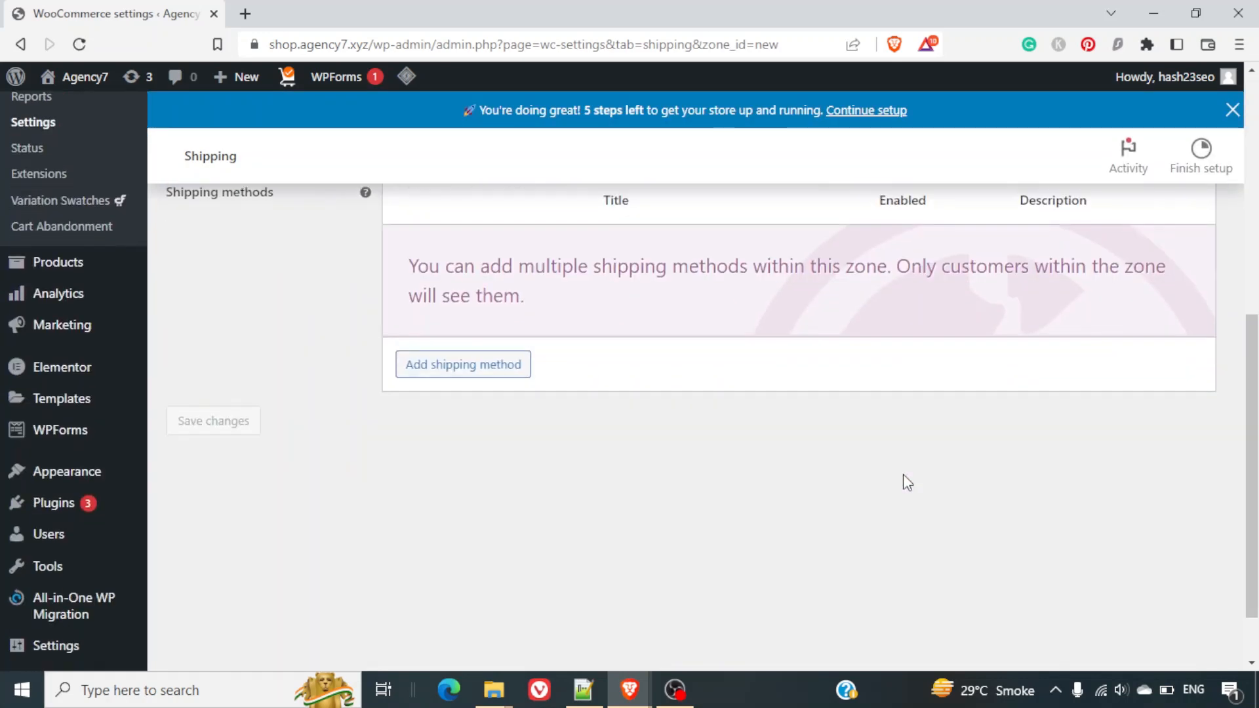
scroll(903, 474, up, 3)
click(667, 326)
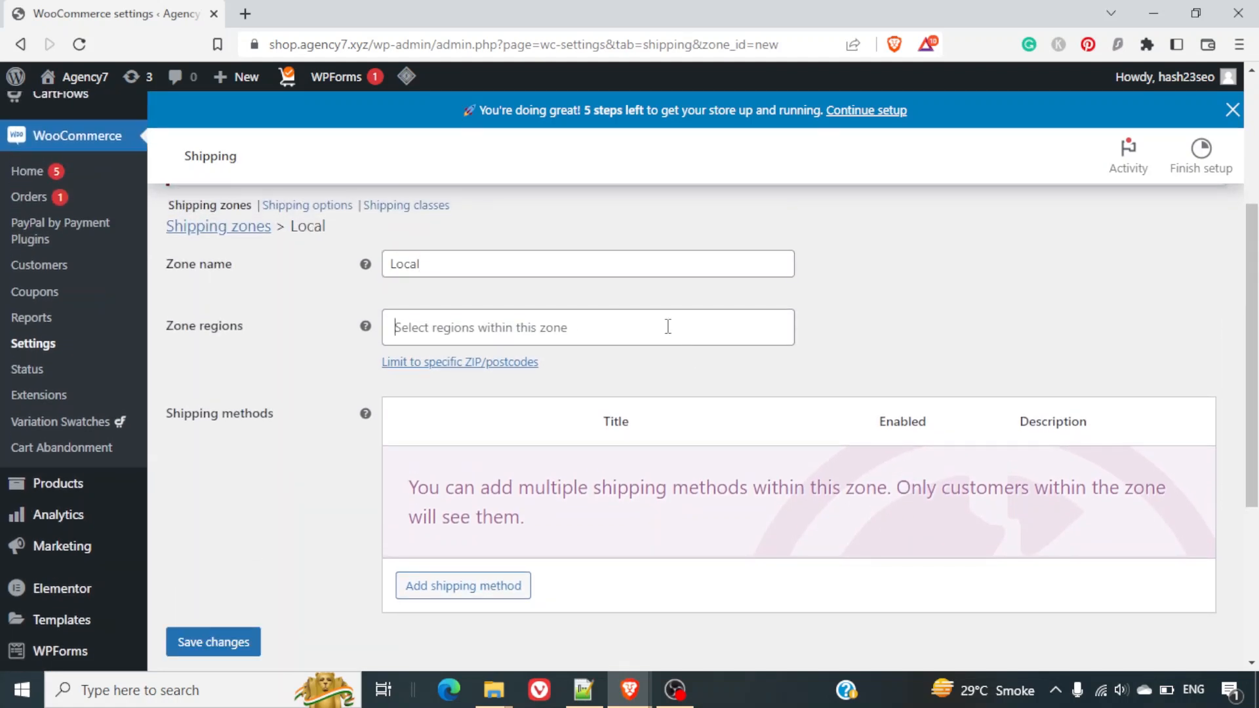
text(Ne)
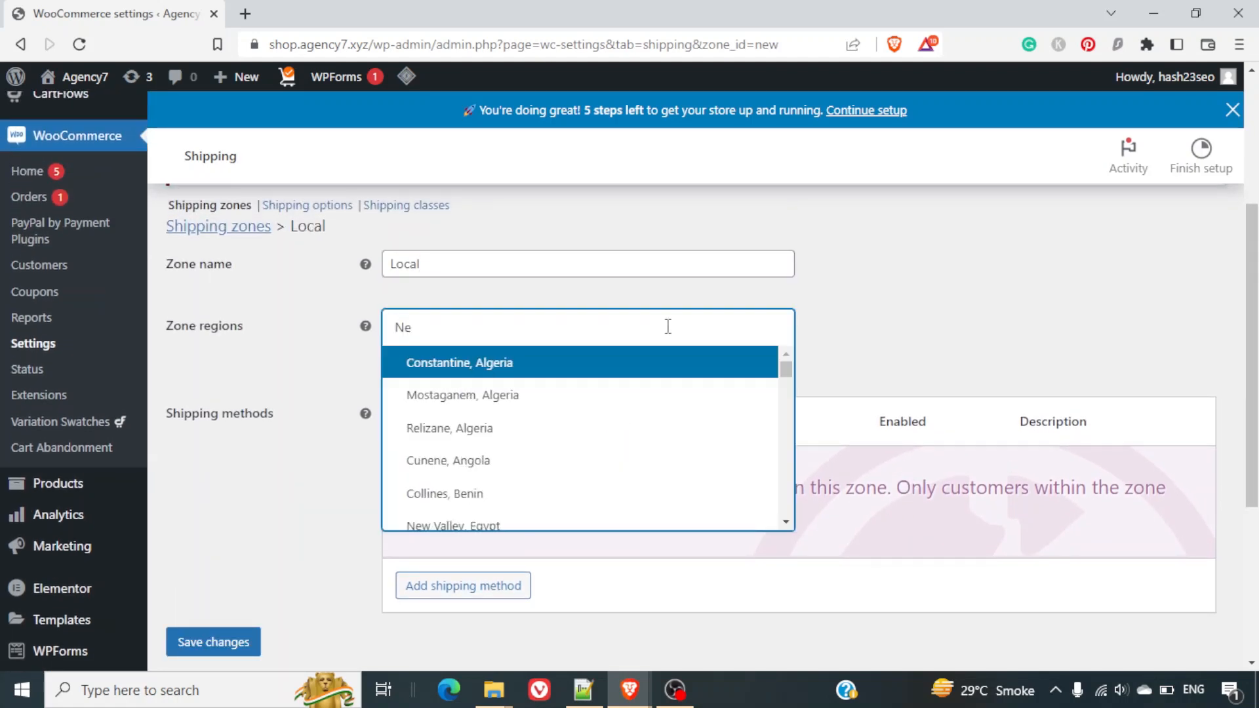
text(w)
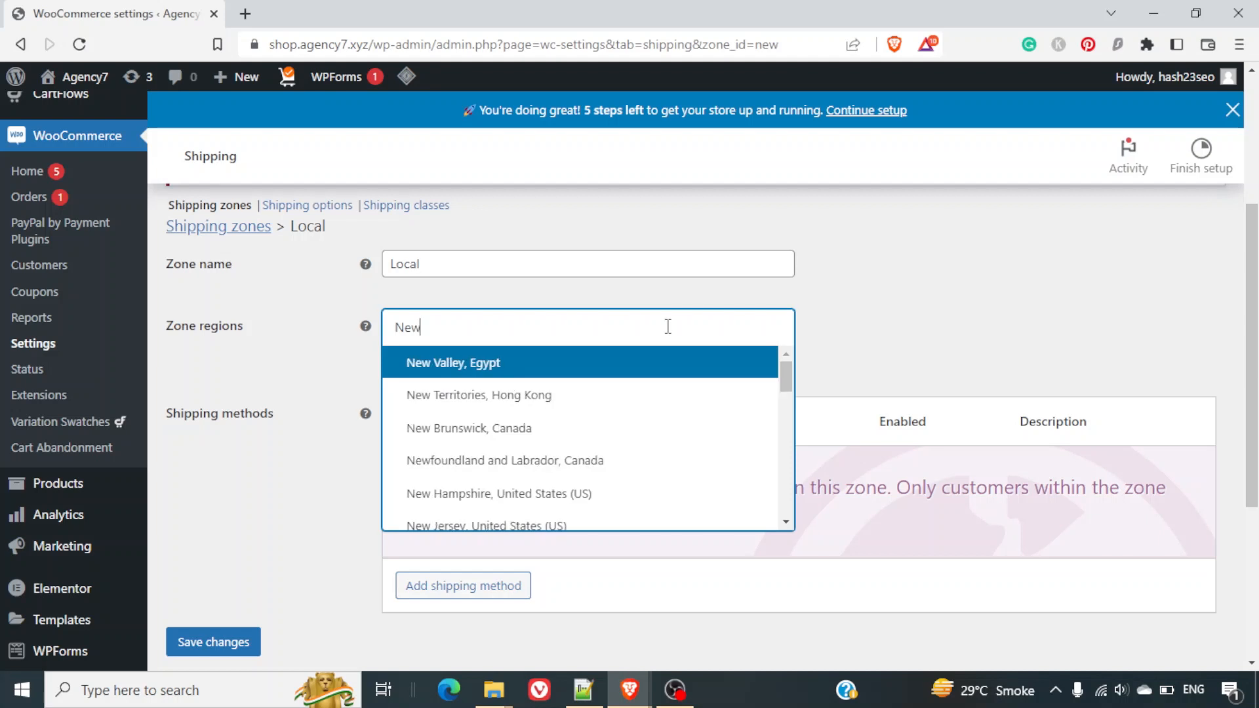
text( Y)
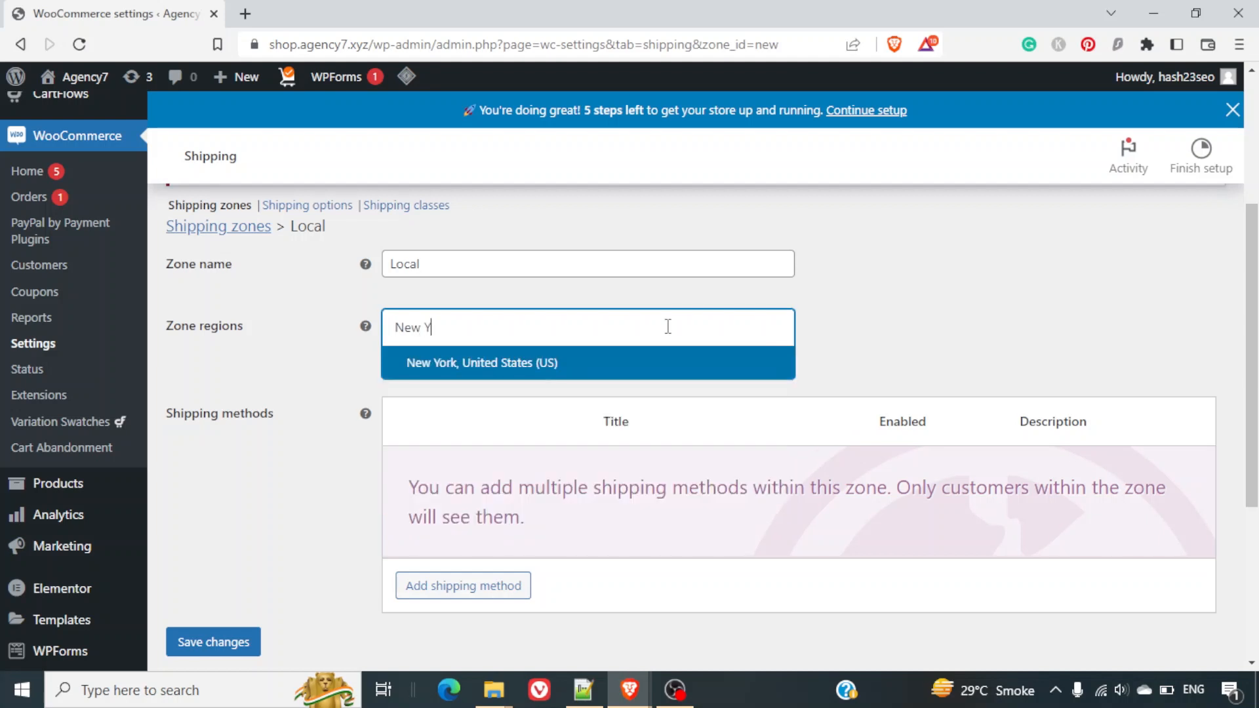
click(505, 371)
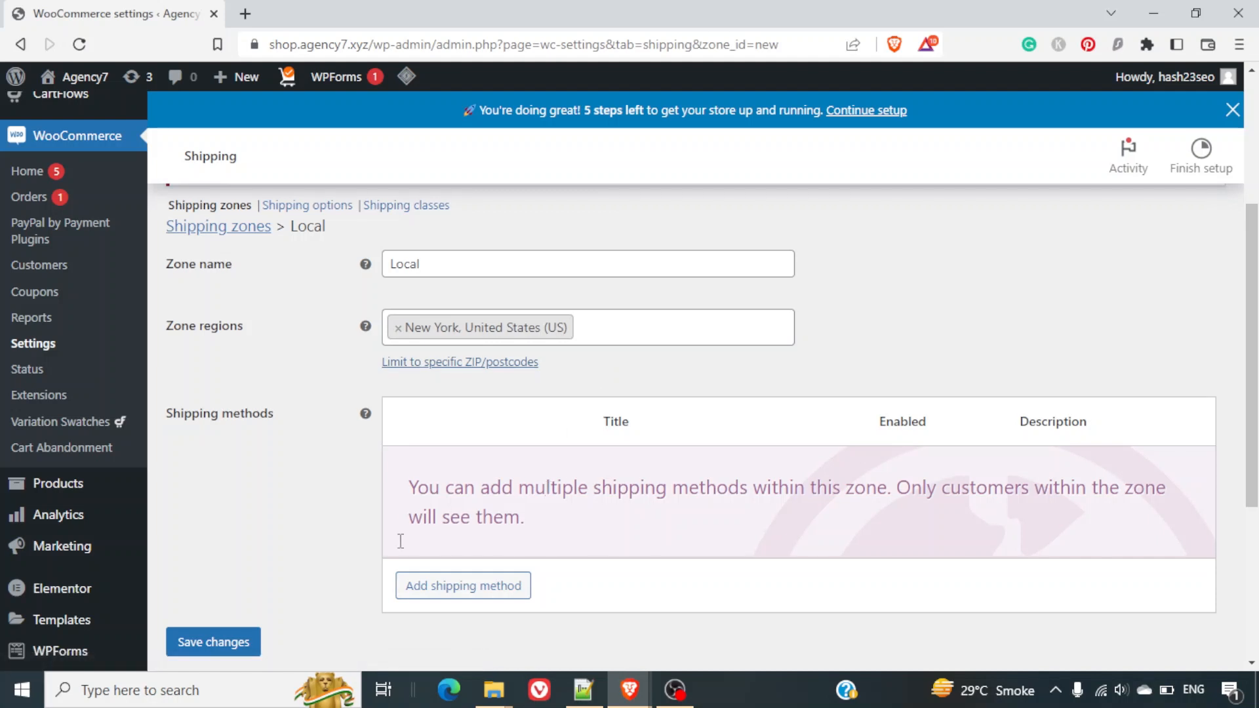
click(247, 642)
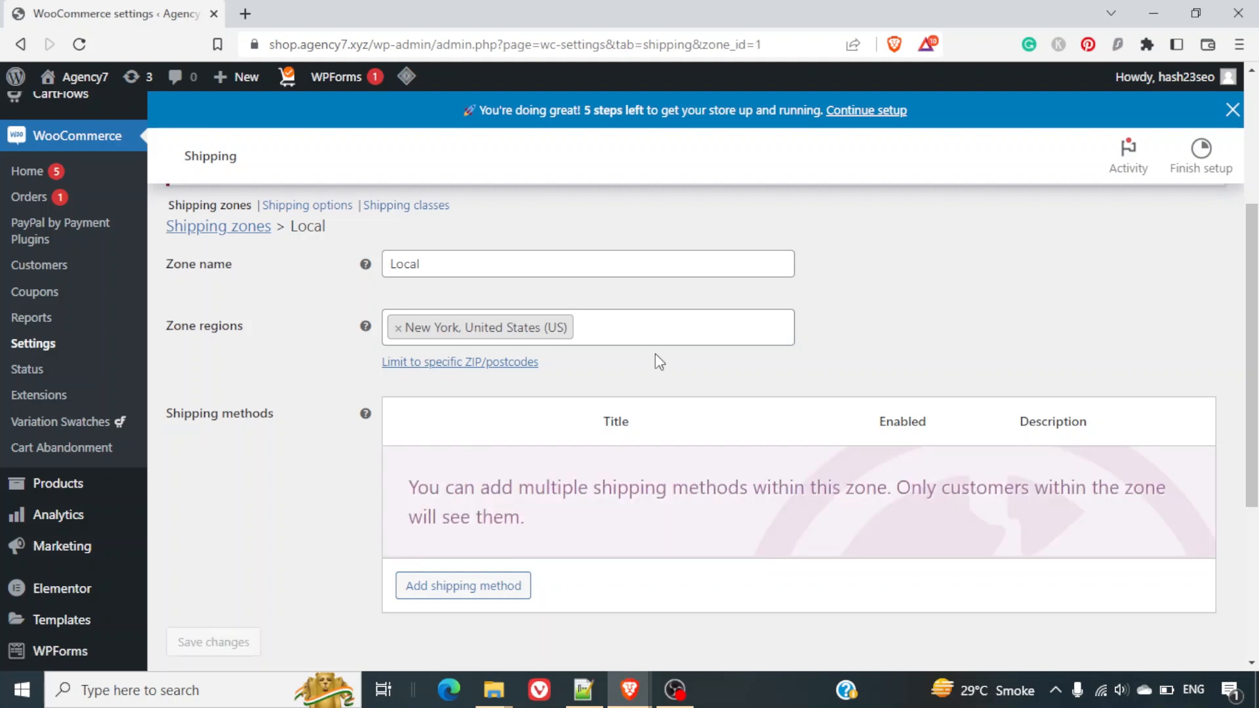
scroll(663, 366, up, 1)
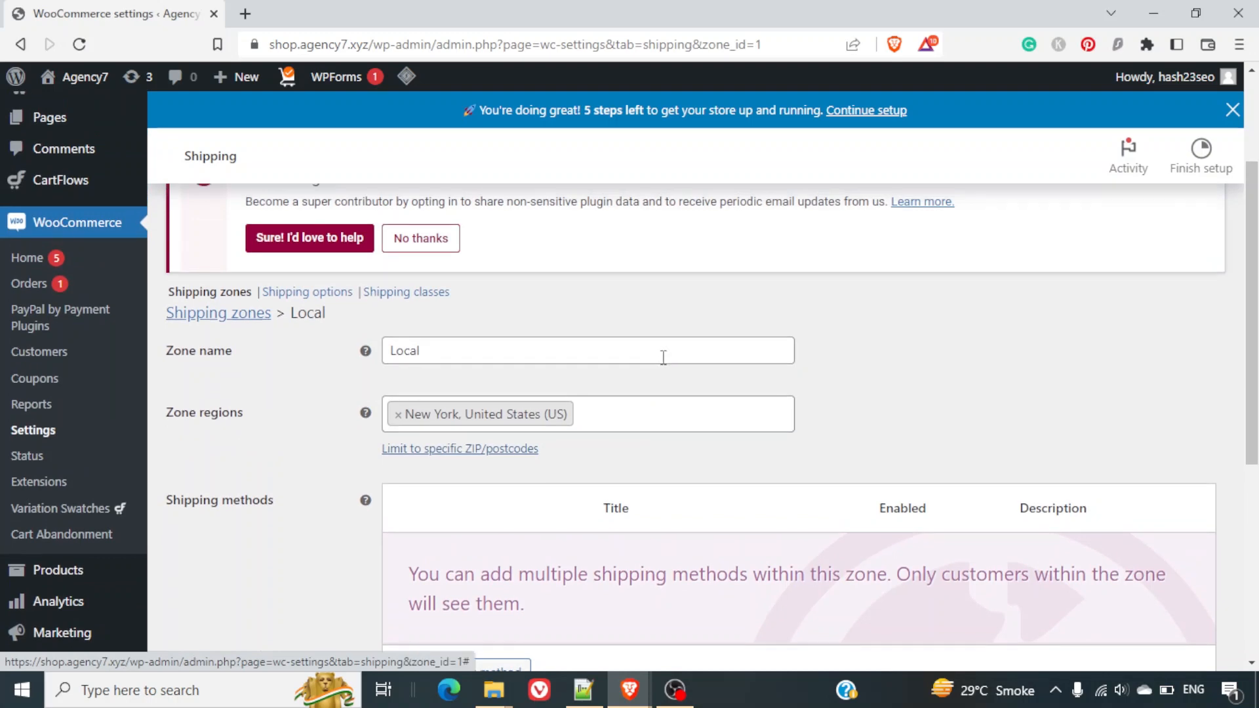
scroll(664, 366, down, 5)
scroll(664, 365, up, 5)
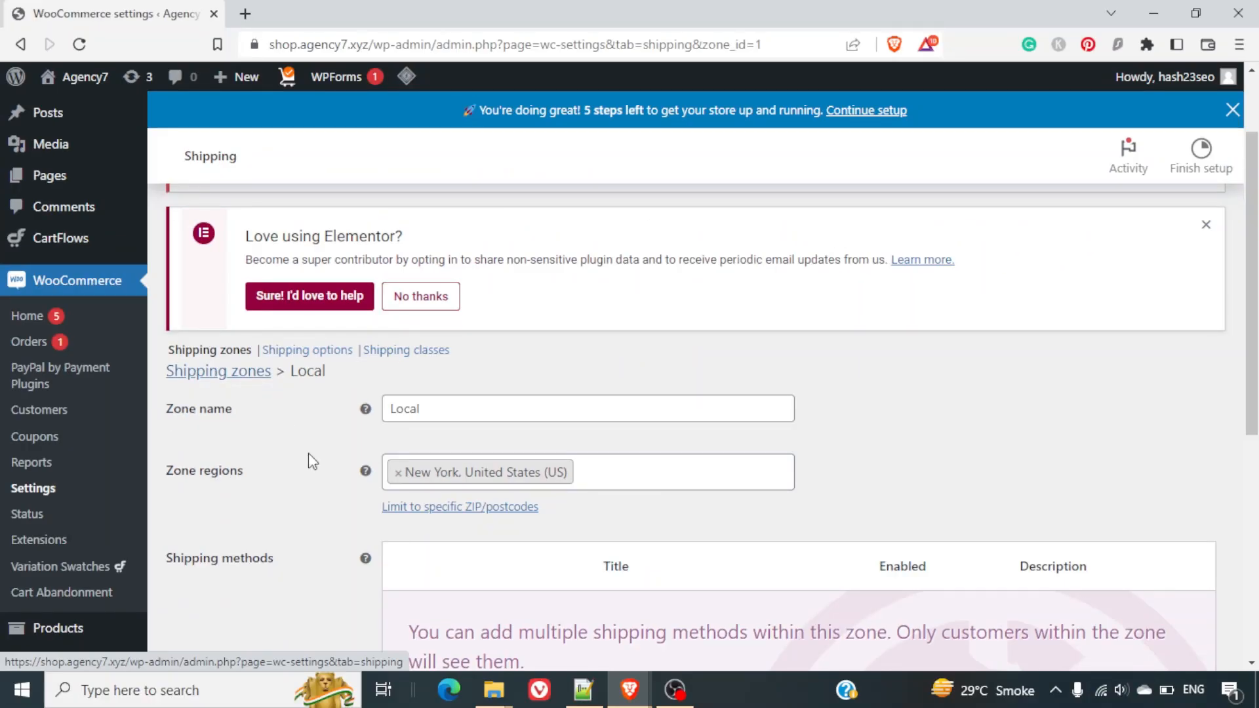
Start another shipping zone from the zones list and name it National.
click(240, 378)
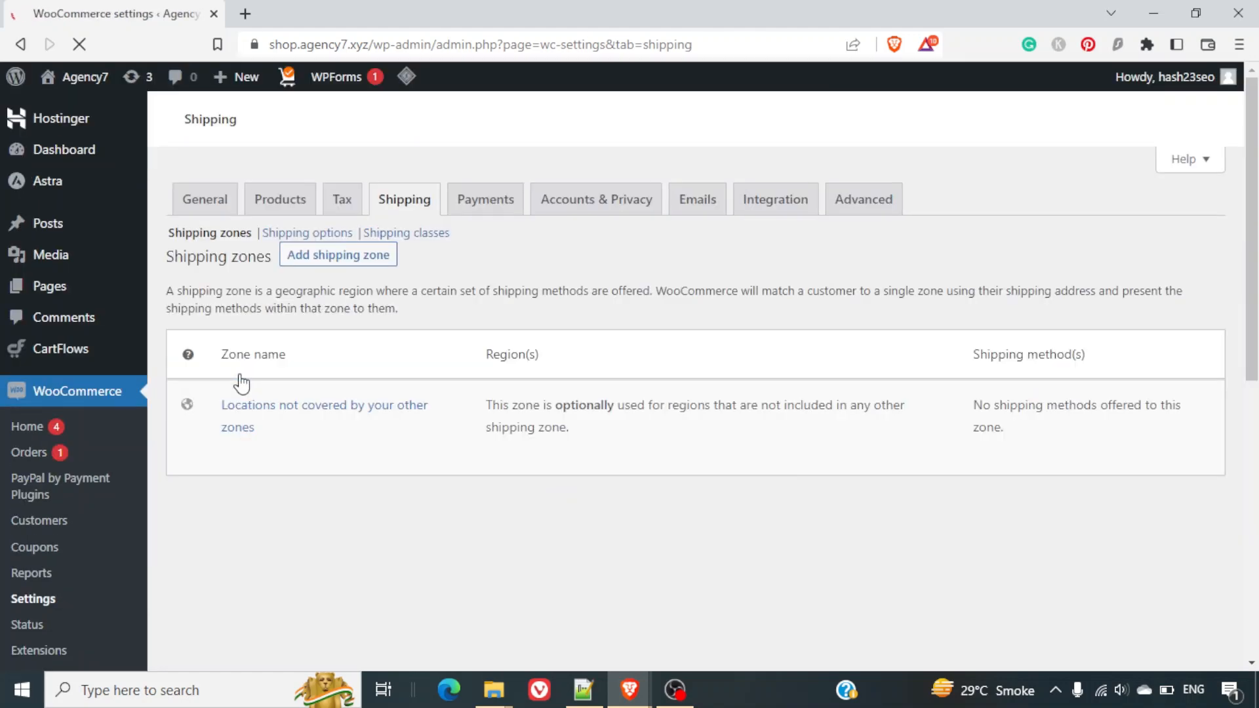
scroll(640, 460, down, 2)
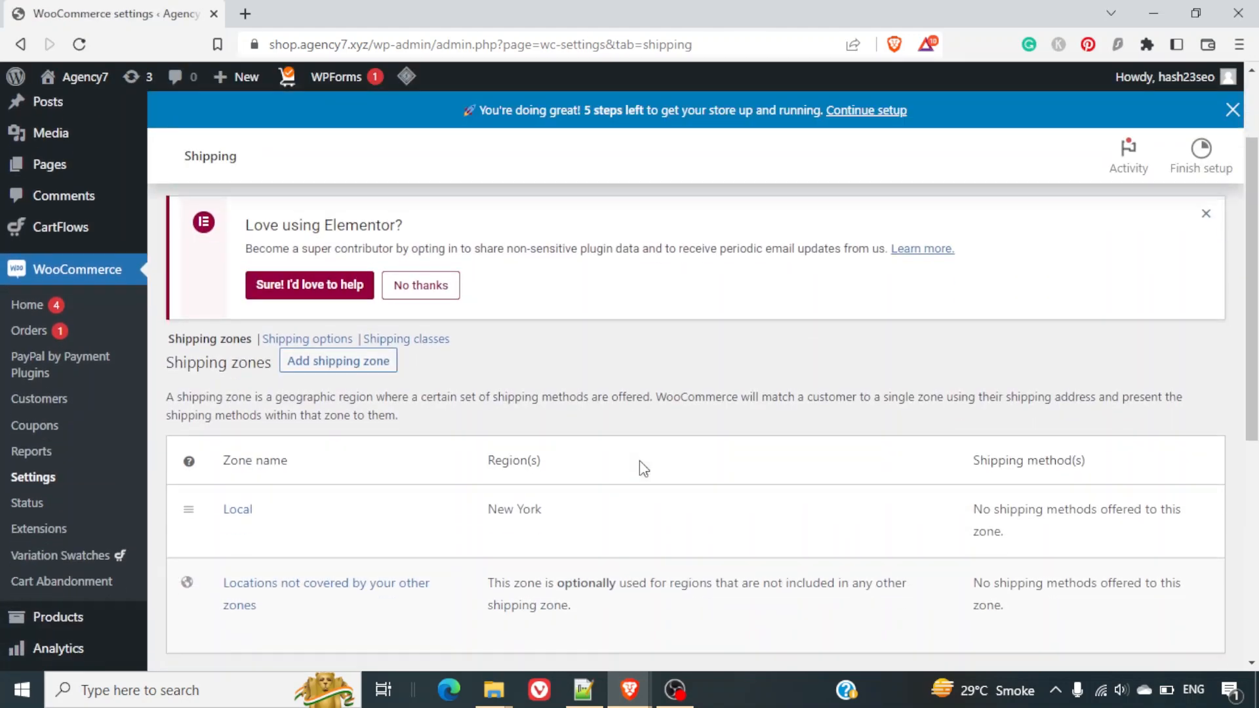
click(366, 357)
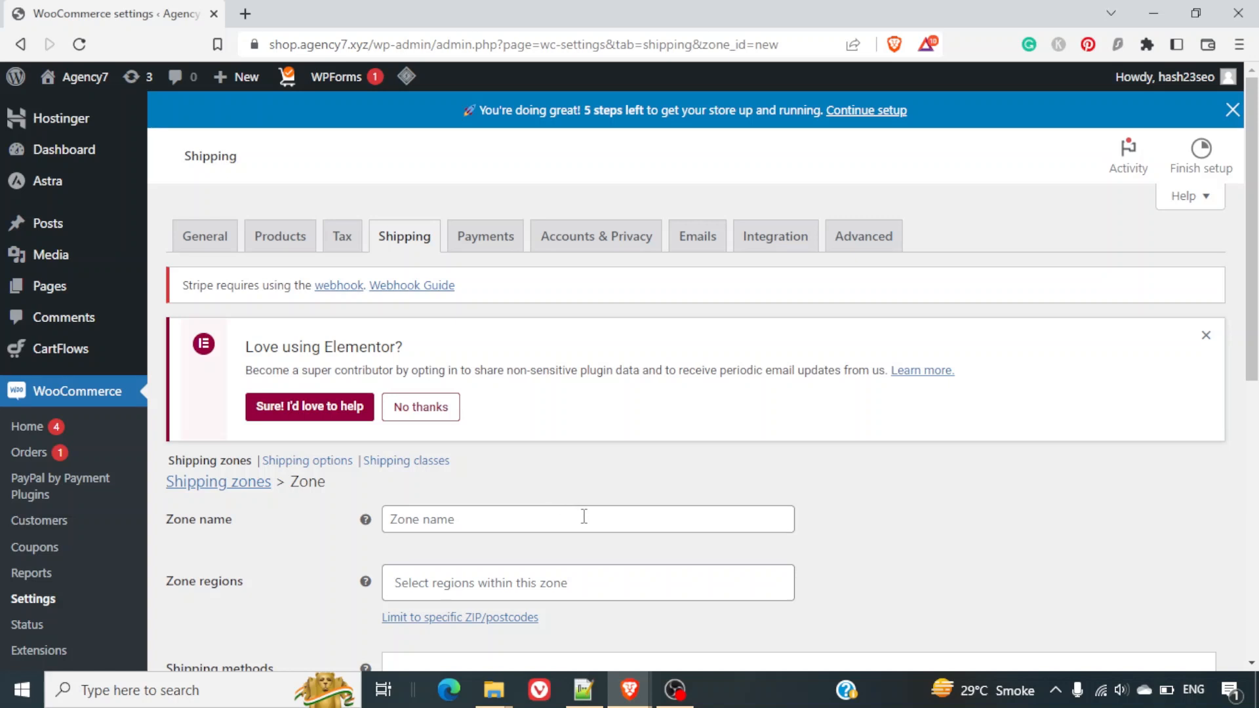
click(583, 516)
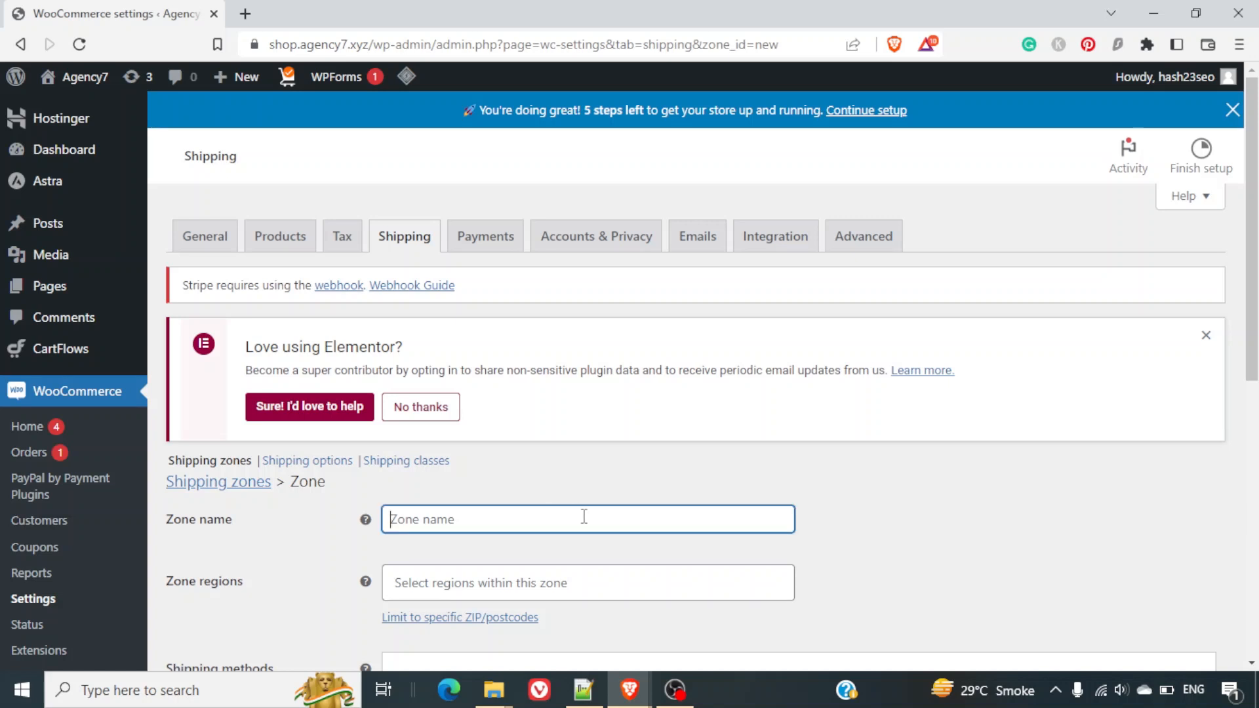
text(National)
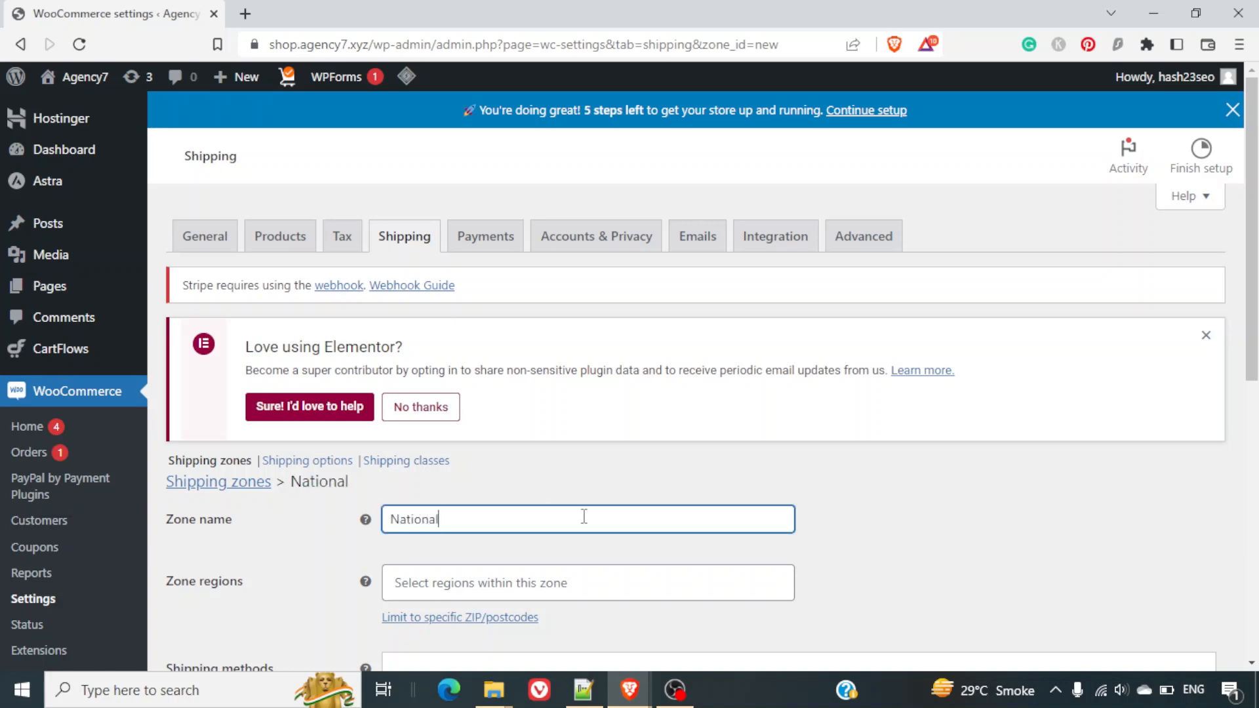
scroll(584, 516, down, 2)
Set the zone region to United States (US) and save the National zone.
click(530, 452)
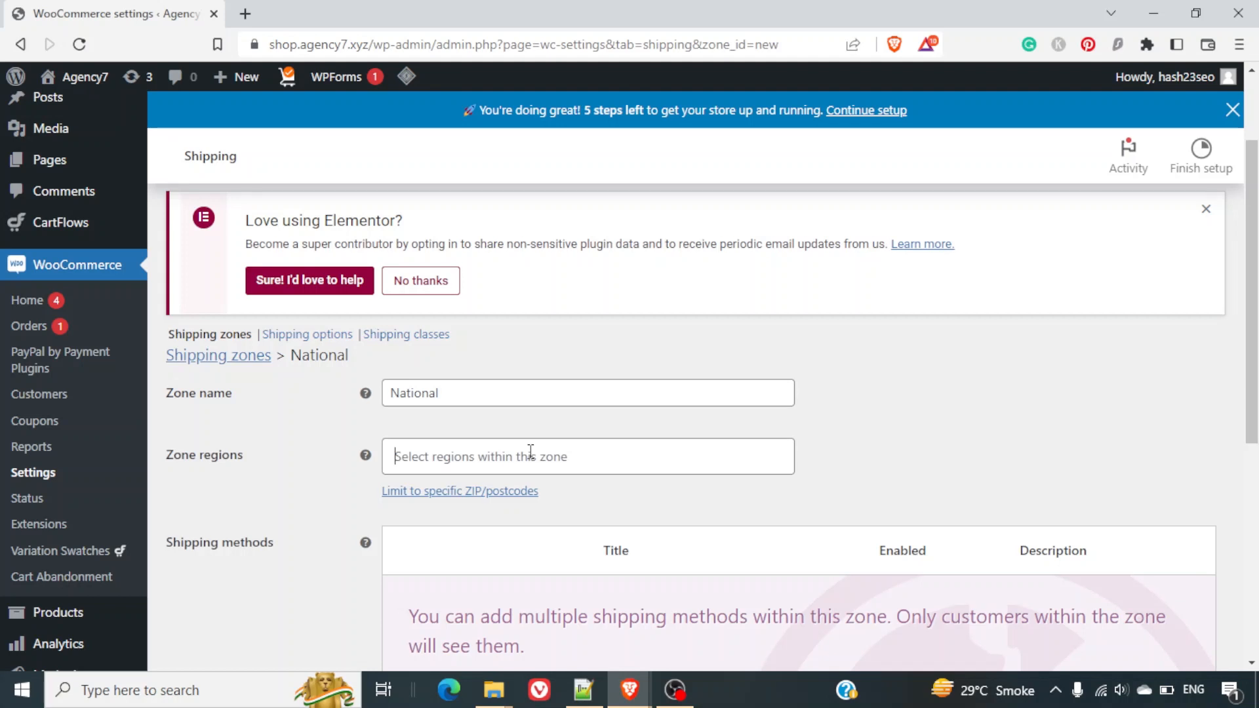
text(uni)
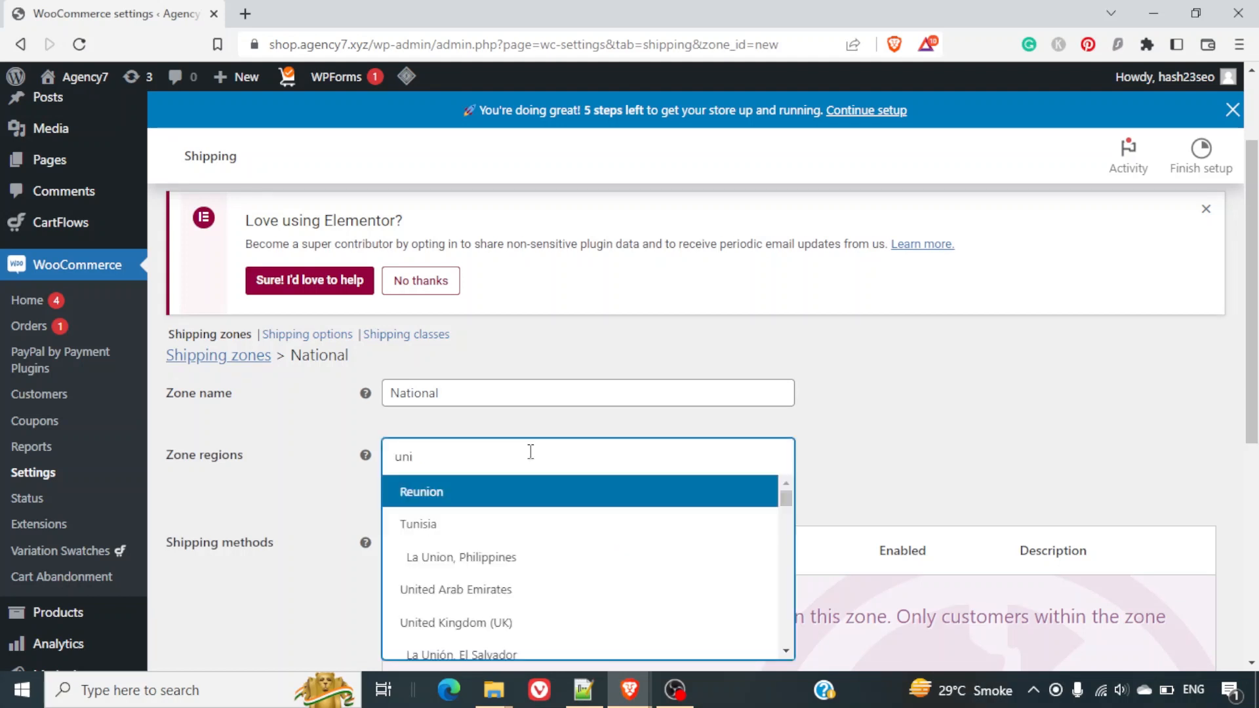
text(ter)
key(BackSpace)
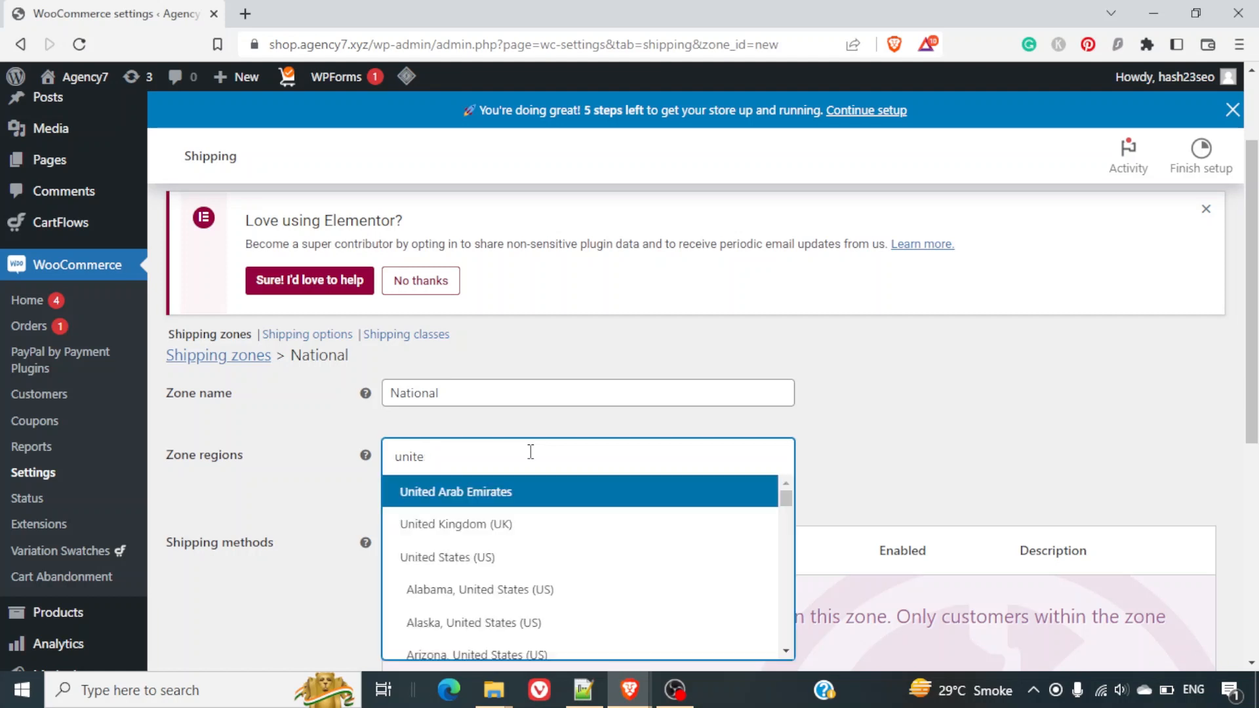
text(d)
click(488, 557)
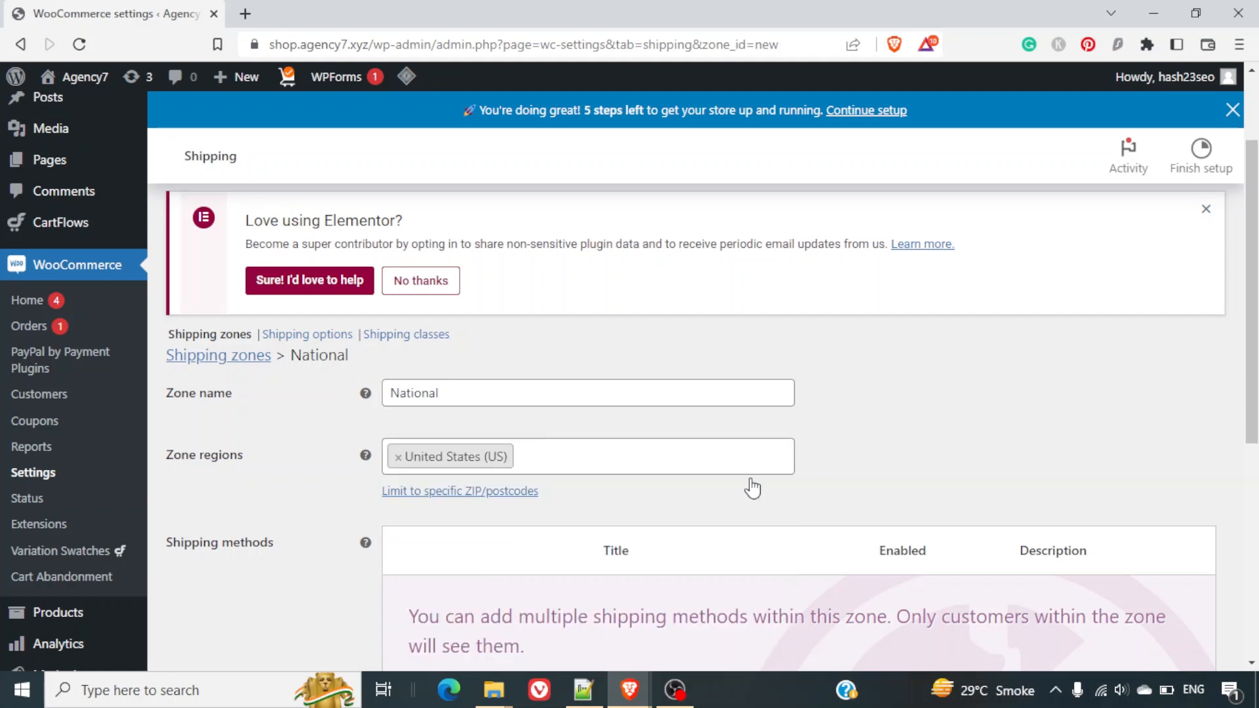
scroll(833, 485, down, 1)
scroll(833, 485, down, 1)
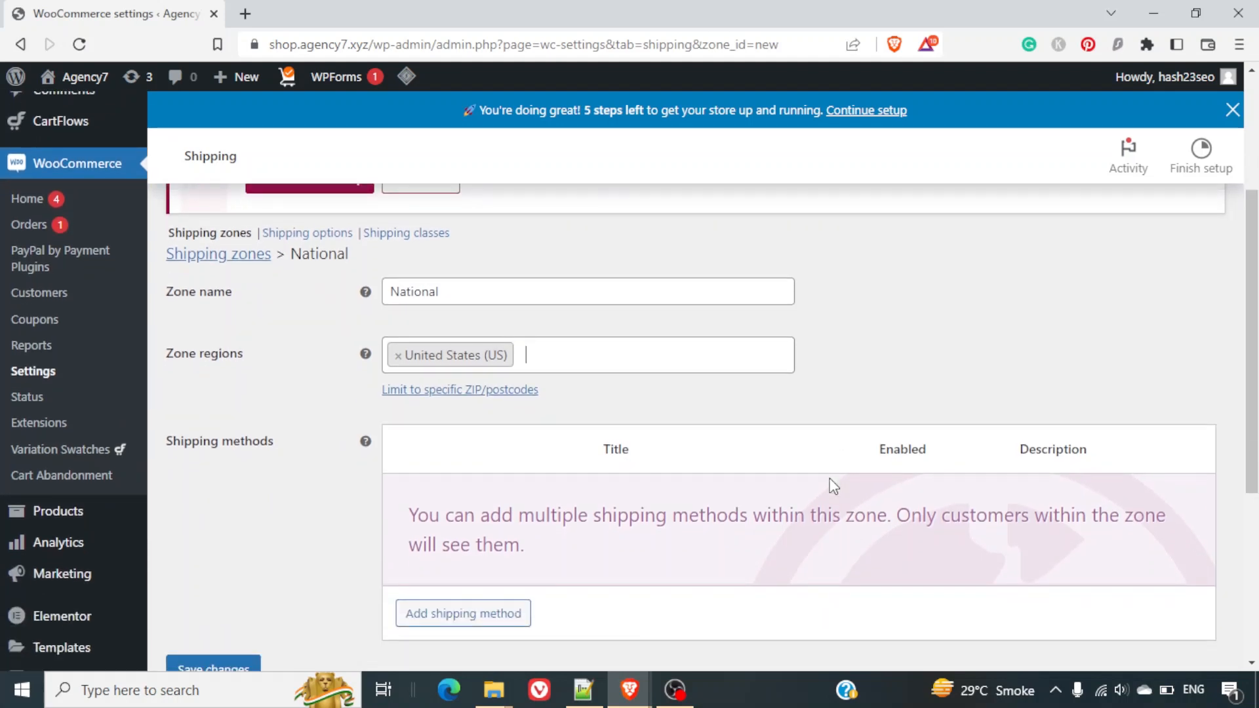
scroll(332, 532, down, 2)
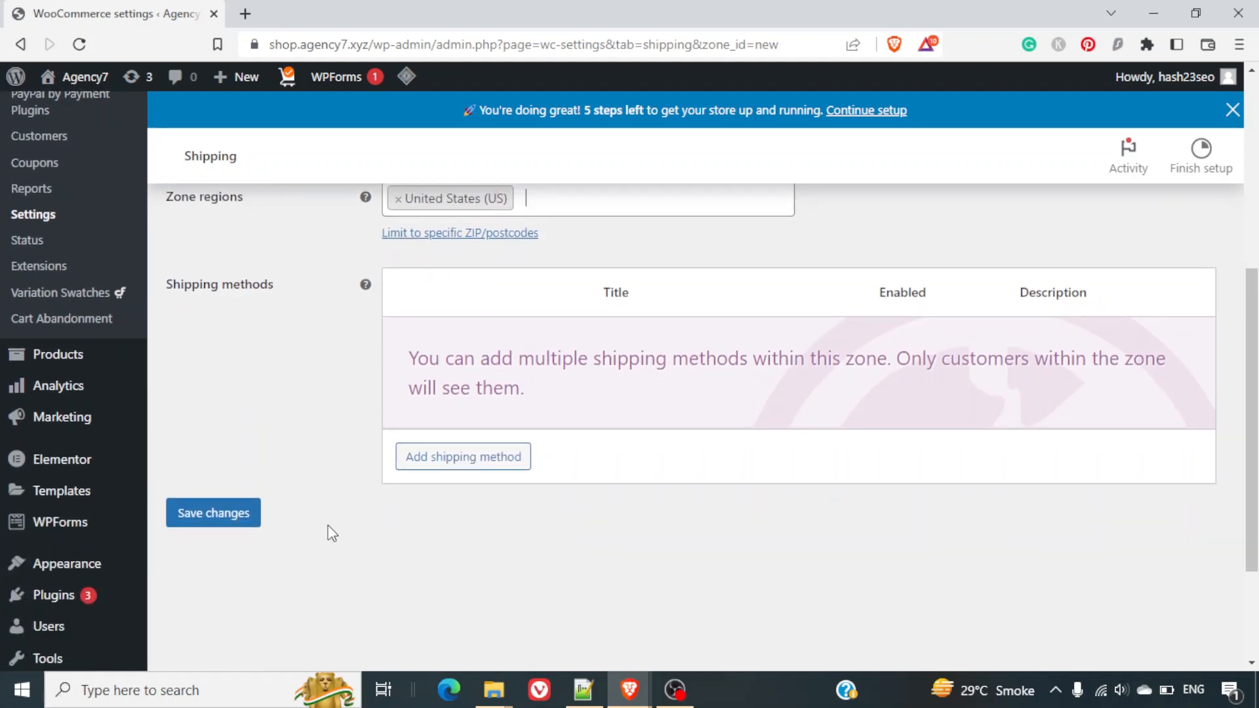
click(211, 523)
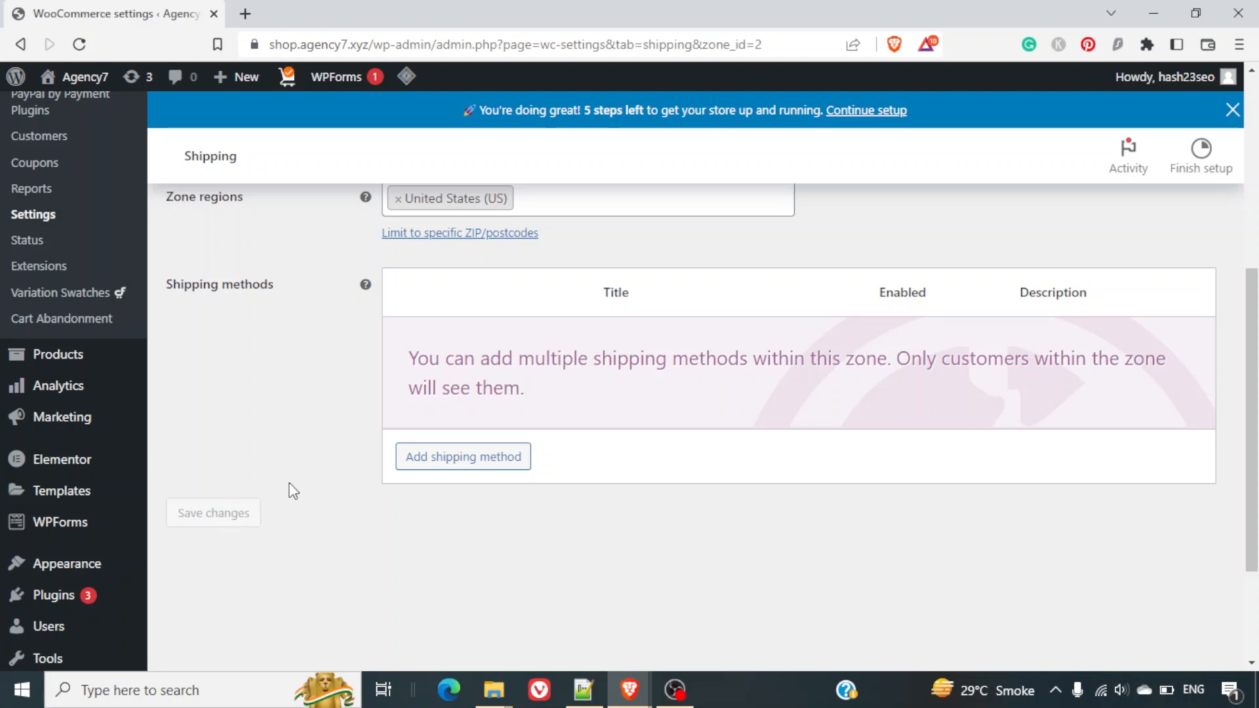
Add a Flat rate shipping method to the National zone.
scroll(307, 489, up, 2)
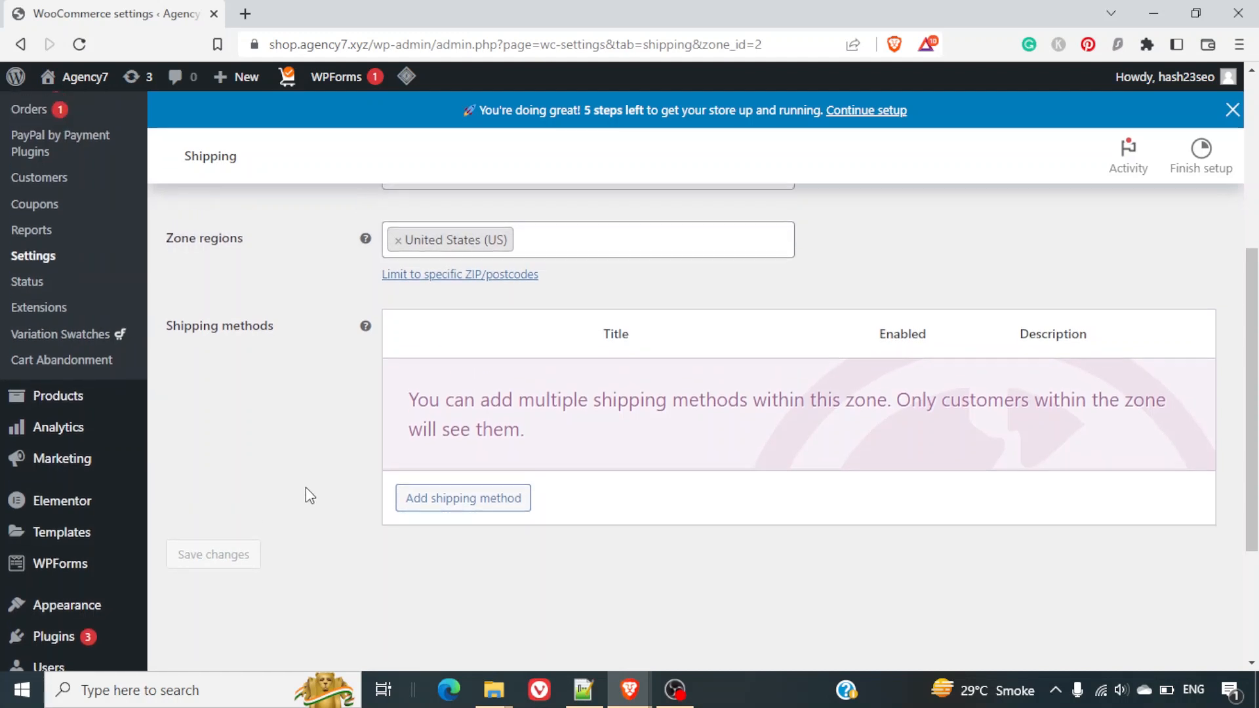
scroll(305, 487, up, 3)
scroll(305, 486, down, 1)
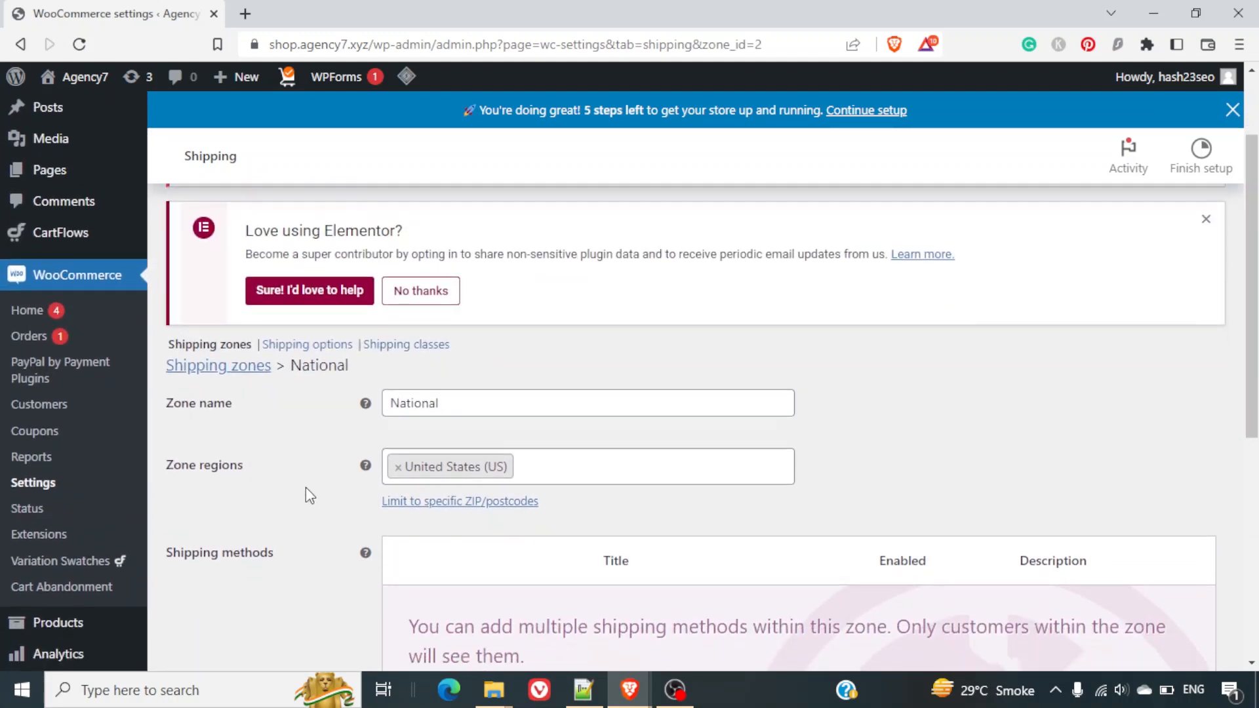
scroll(305, 486, down, 3)
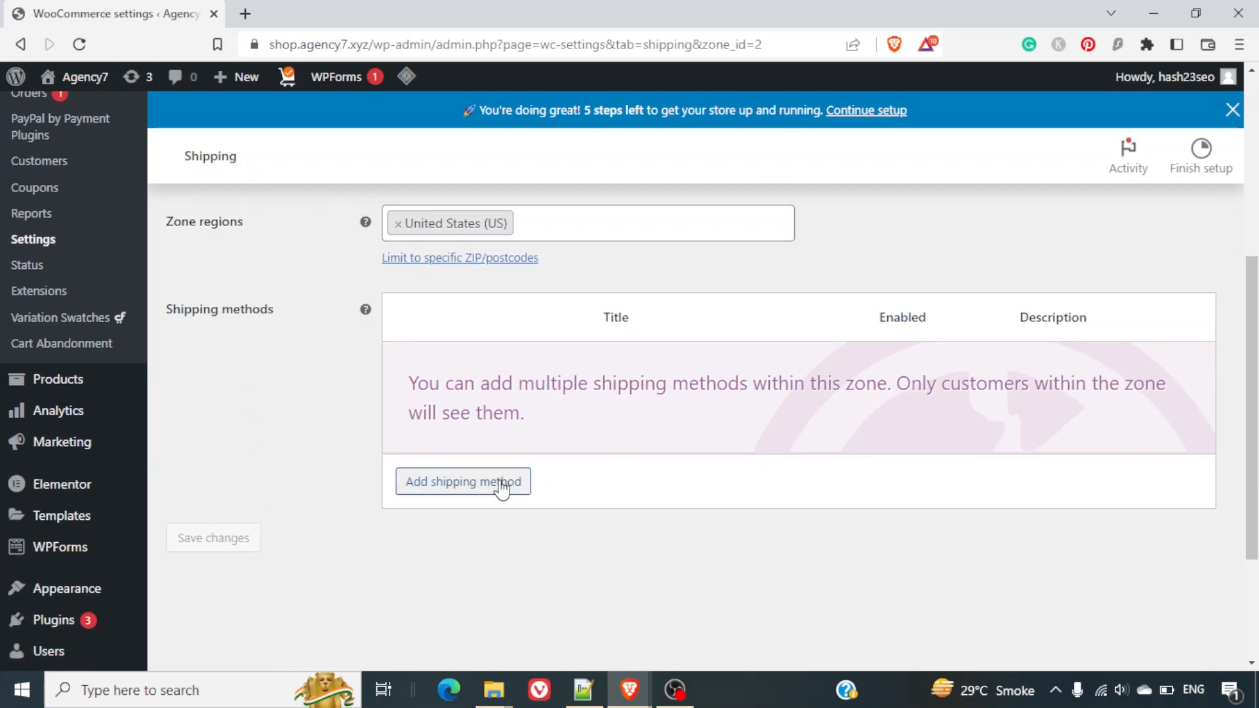
click(499, 482)
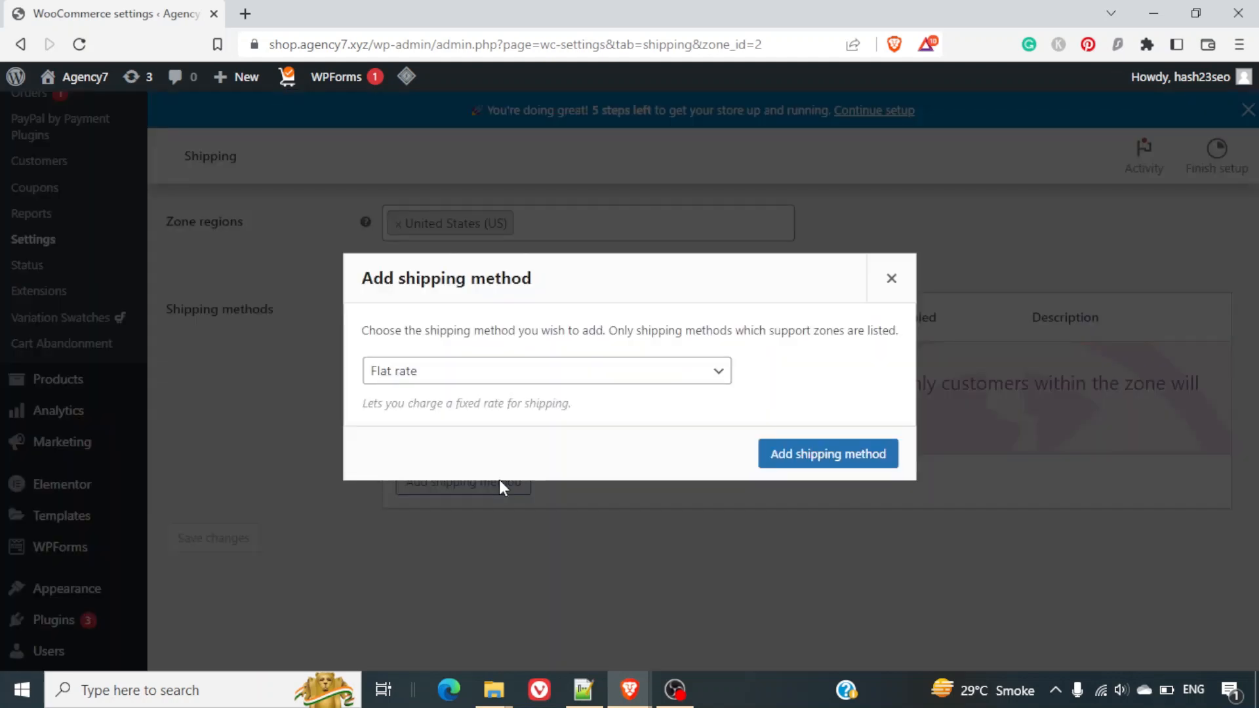
click(449, 383)
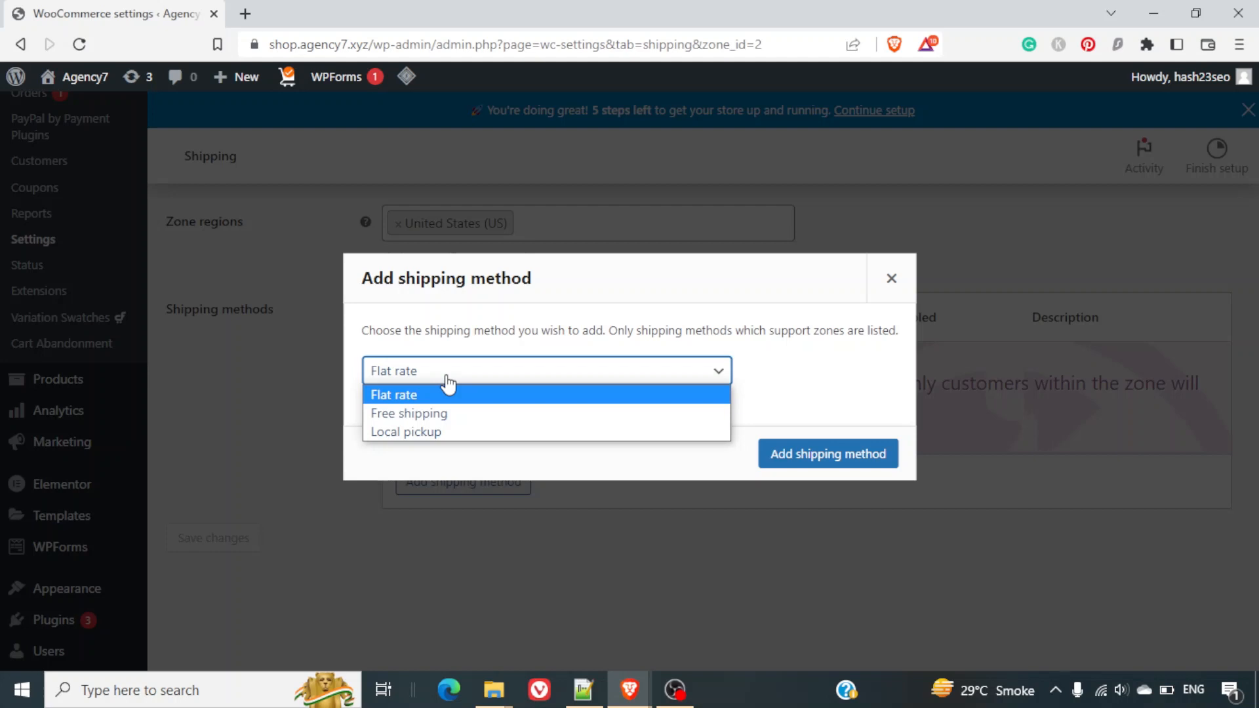
click(449, 383)
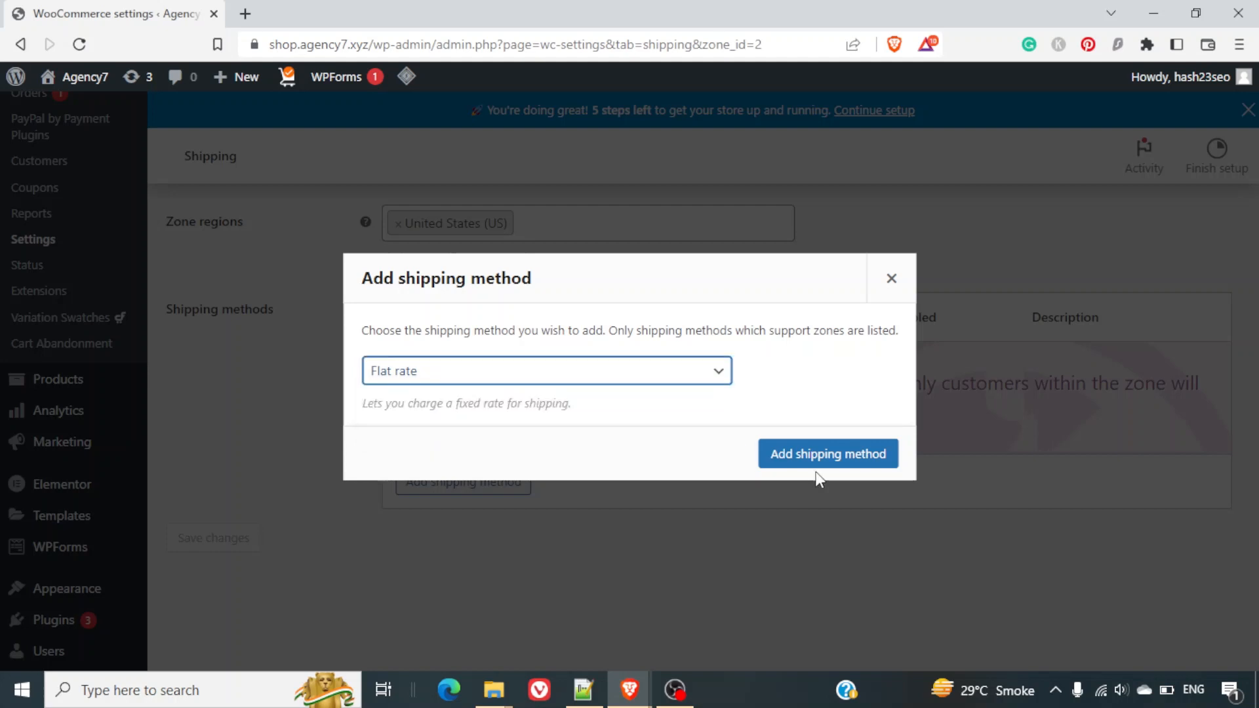
click(826, 452)
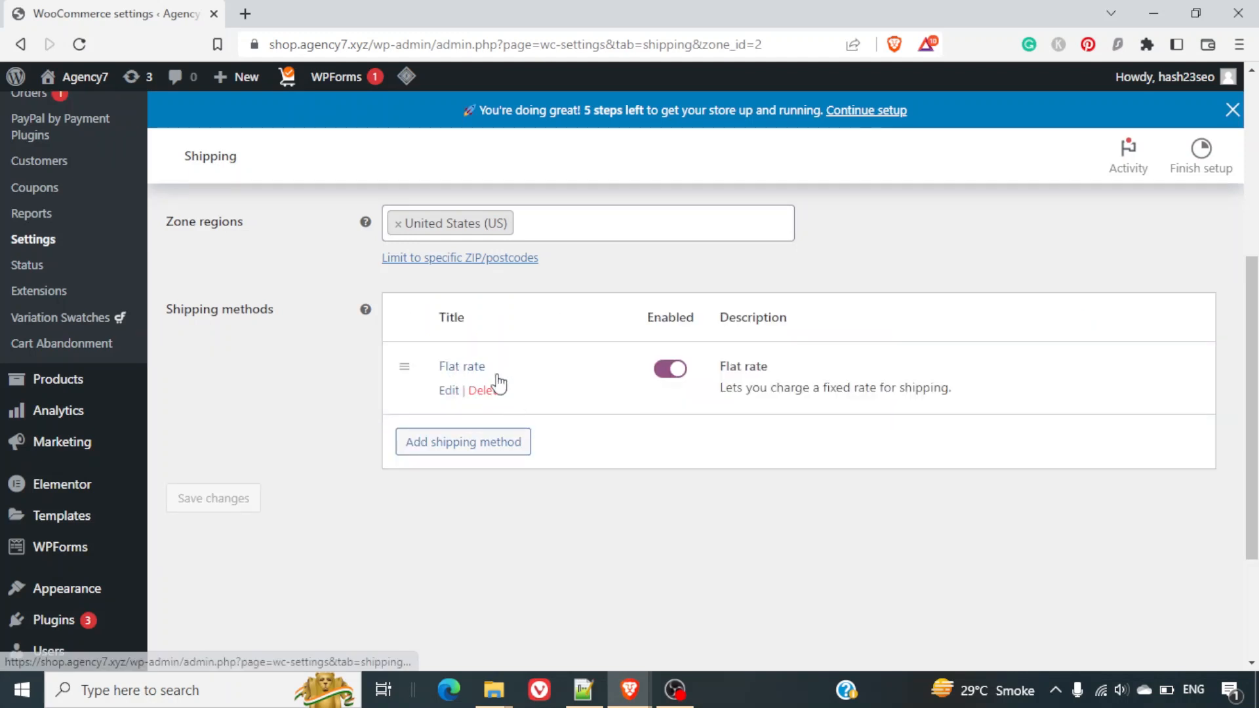
Keep the flat rate's tax status Taxable, set its cost to 10, and save.
click(450, 391)
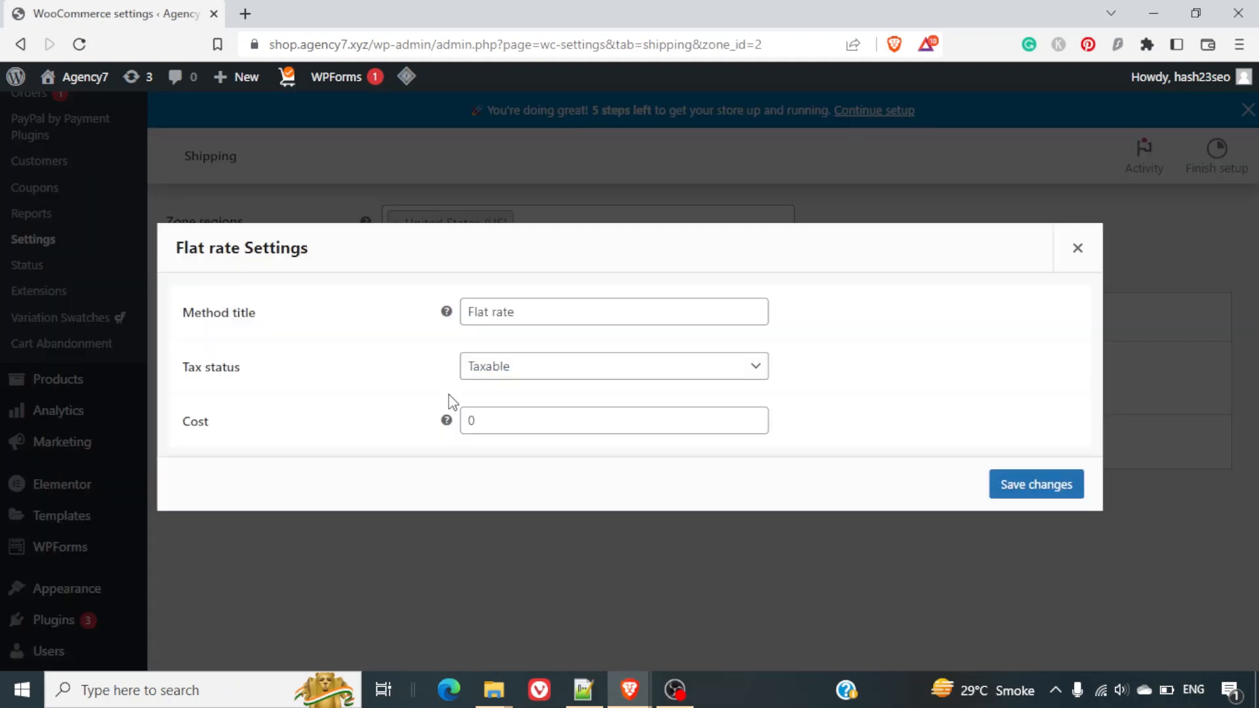
click(531, 375)
click(529, 377)
drag(514, 419, 451, 432)
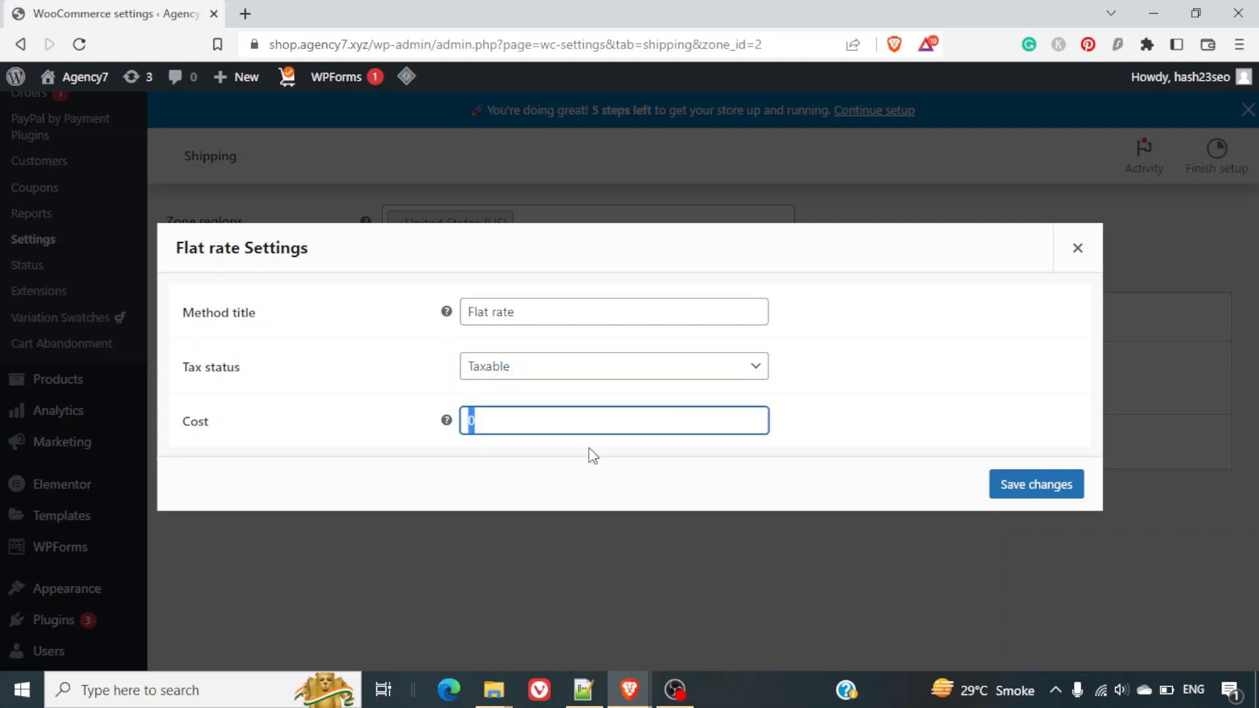
text(10)
click(712, 483)
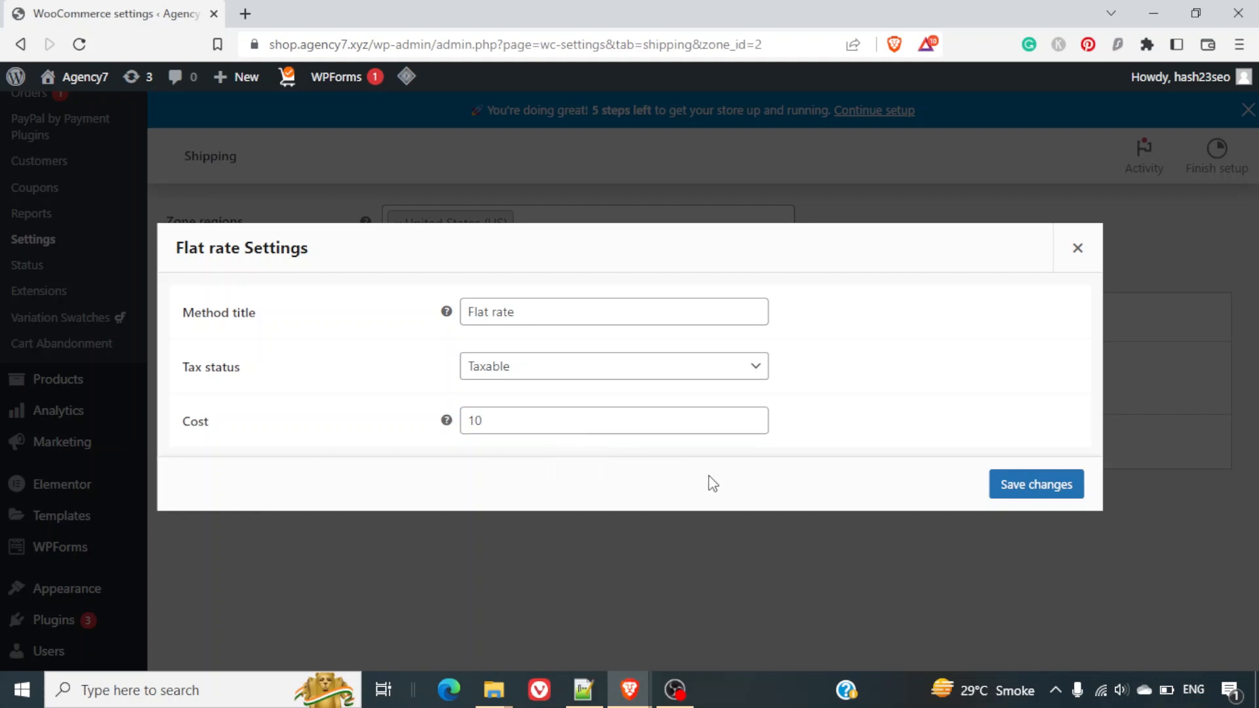
click(1052, 485)
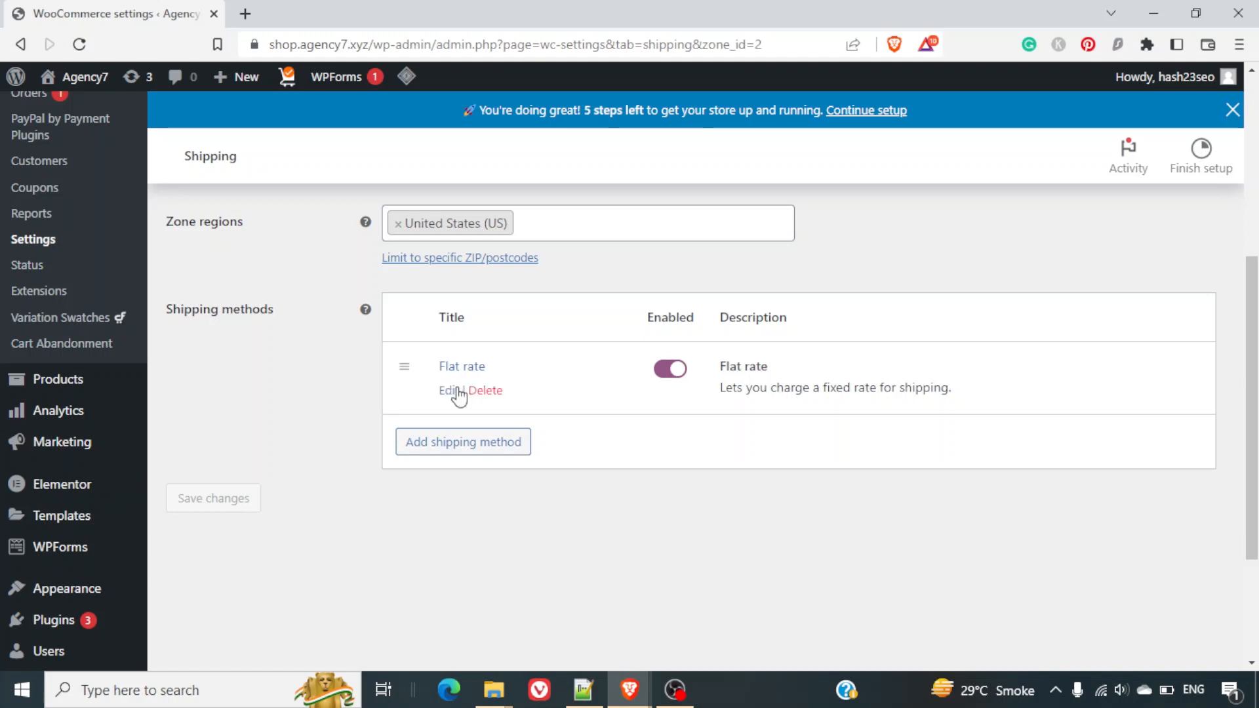
Remove the Flat rate method from the National zone.
scroll(580, 430, up, 5)
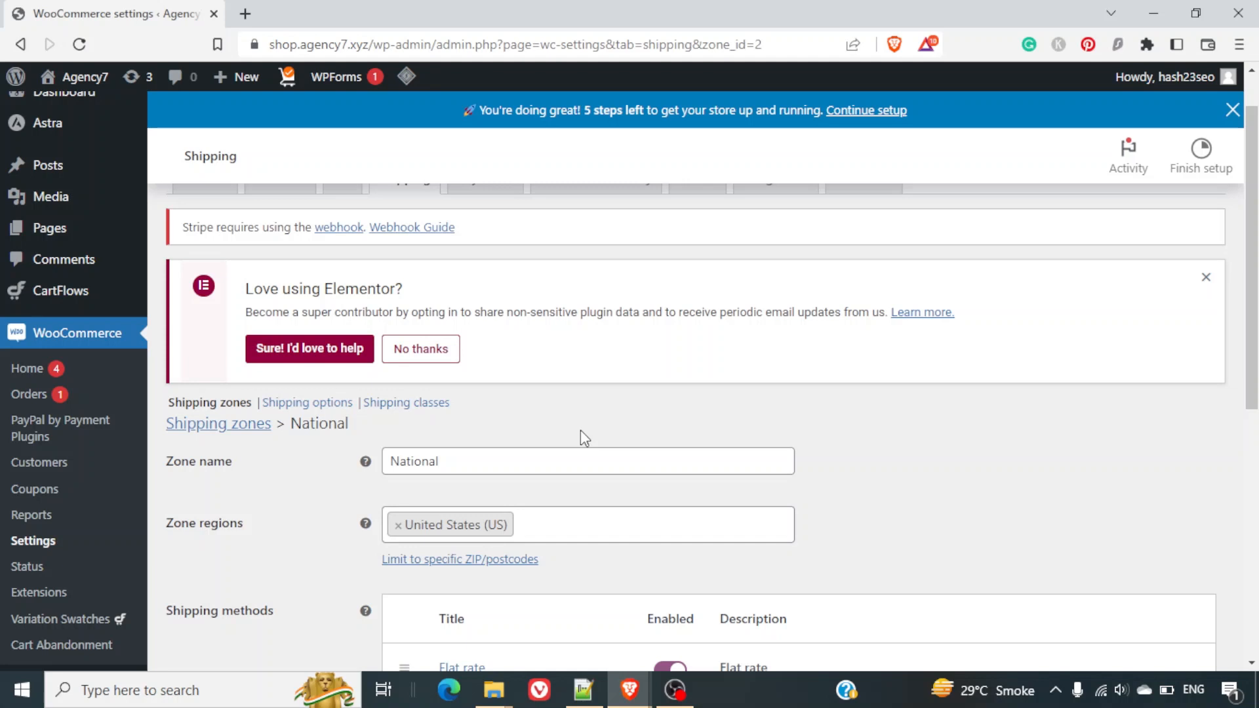
scroll(580, 431, down, 2)
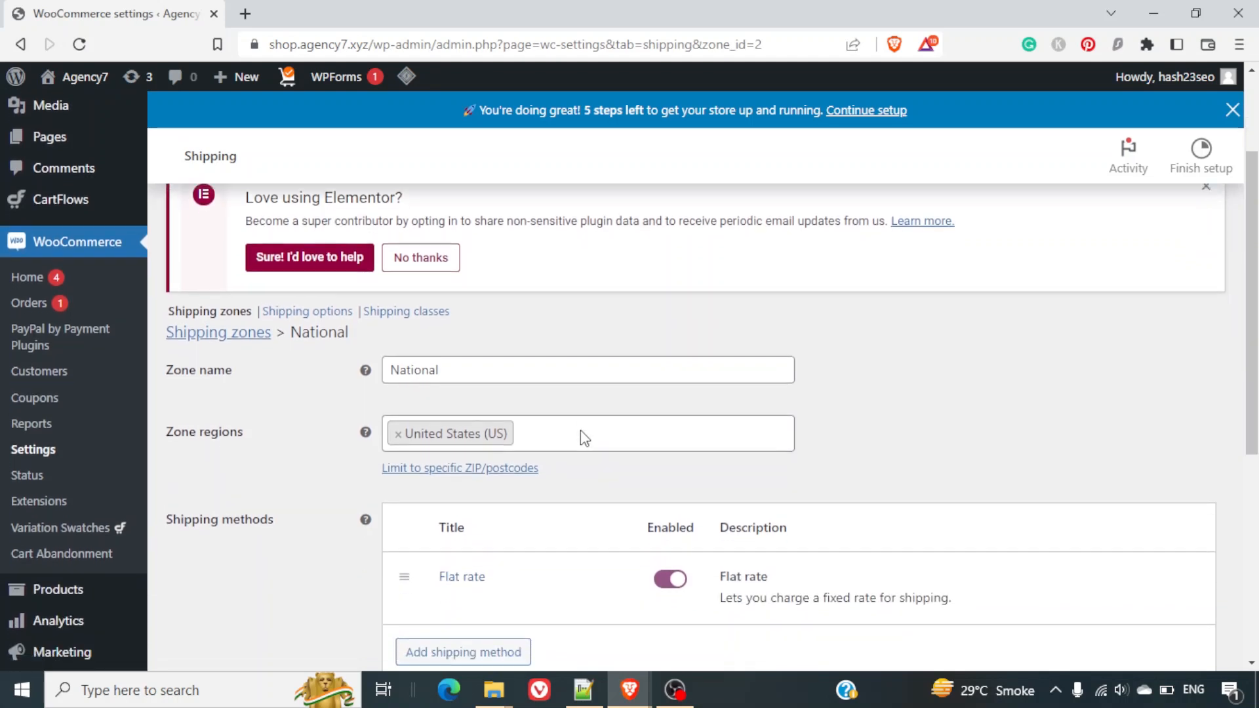
mouse_move(550, 539)
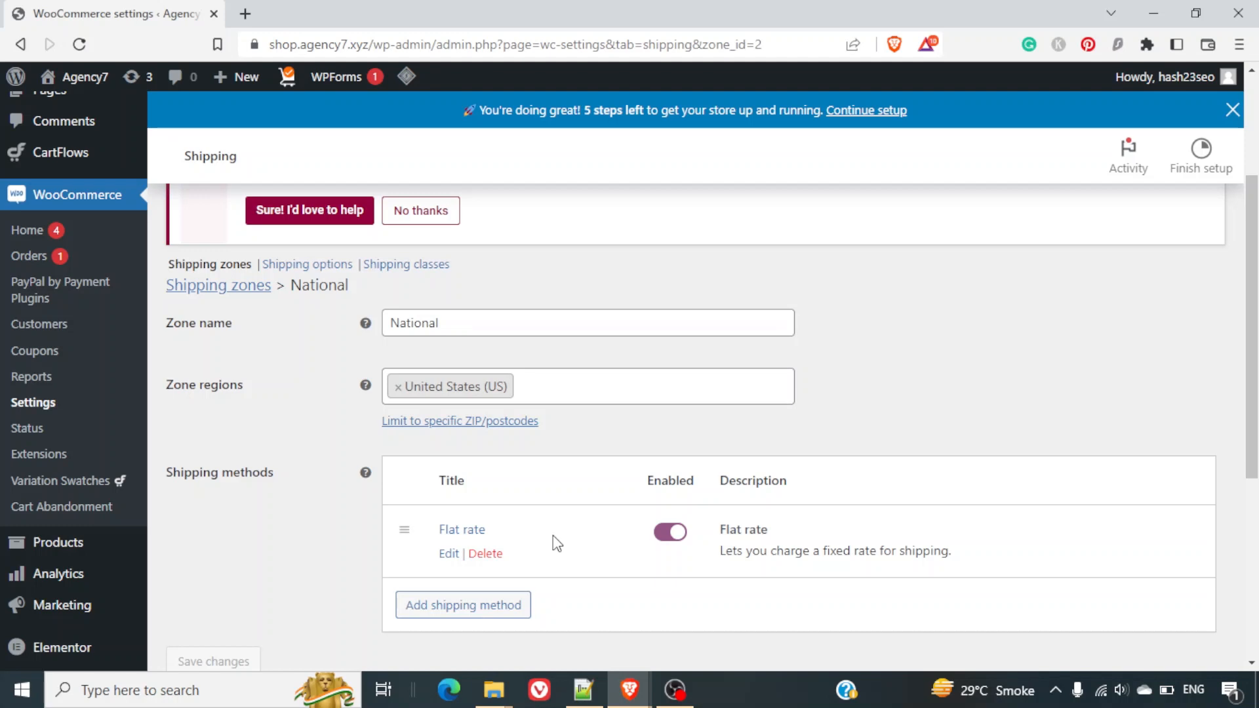
click(488, 553)
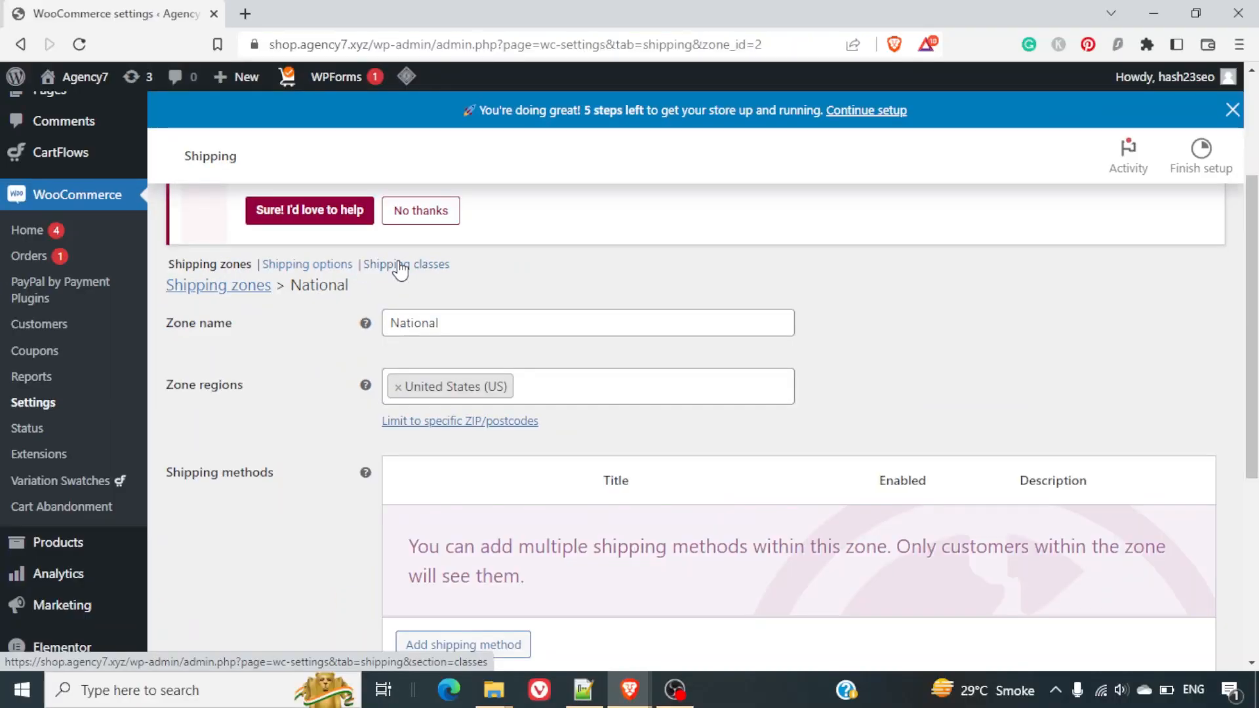
Save the National zone without shipping methods and go to the Shipping classes page.
click(401, 261)
click(801, 149)
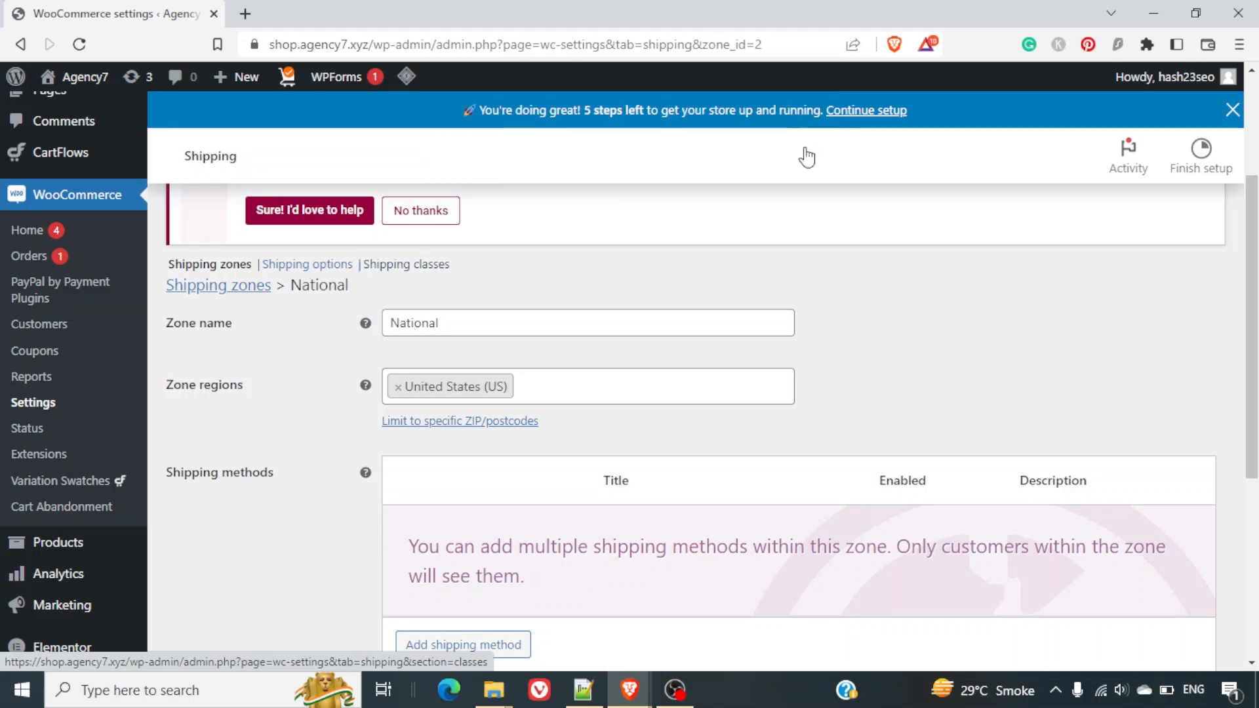
scroll(498, 472, down, 4)
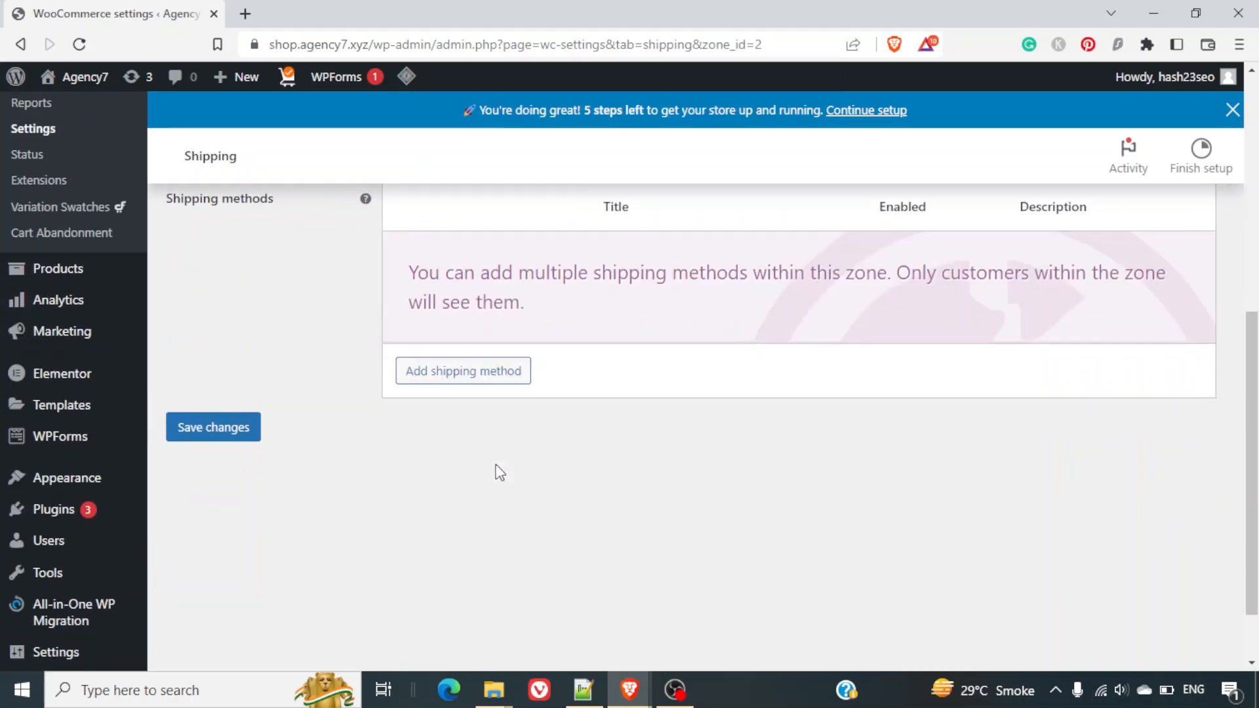
click(215, 428)
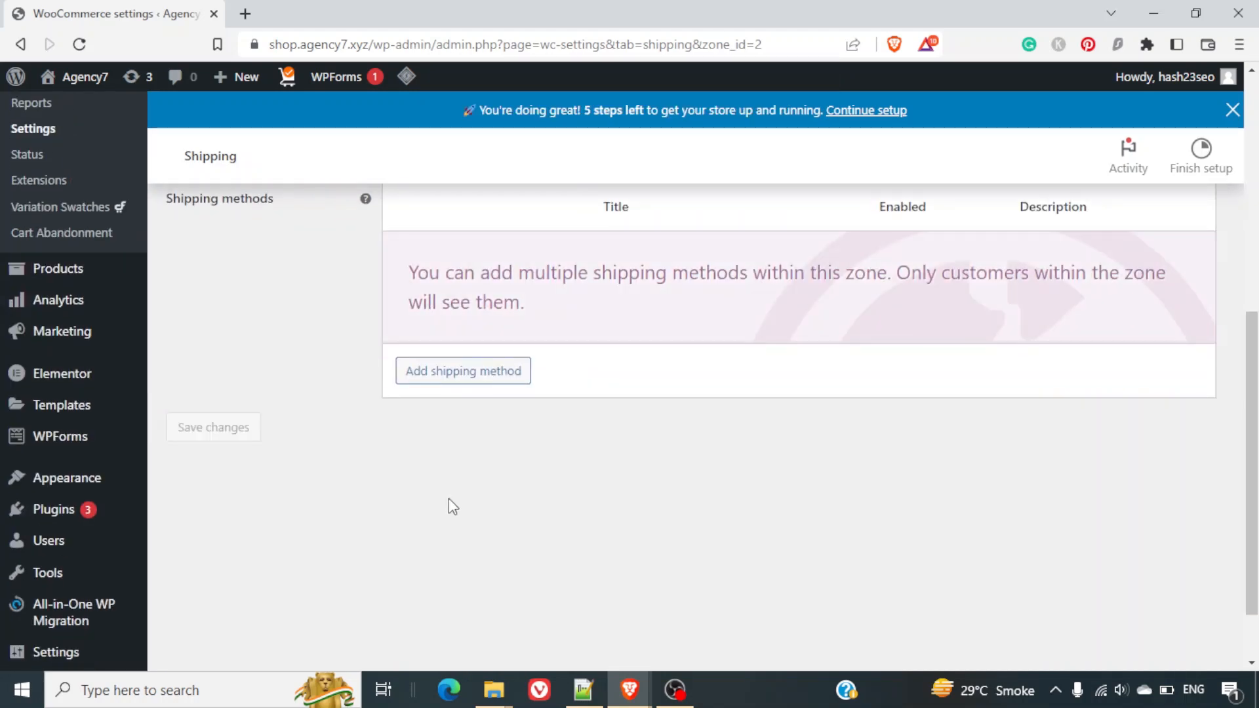
scroll(448, 504, up, 7)
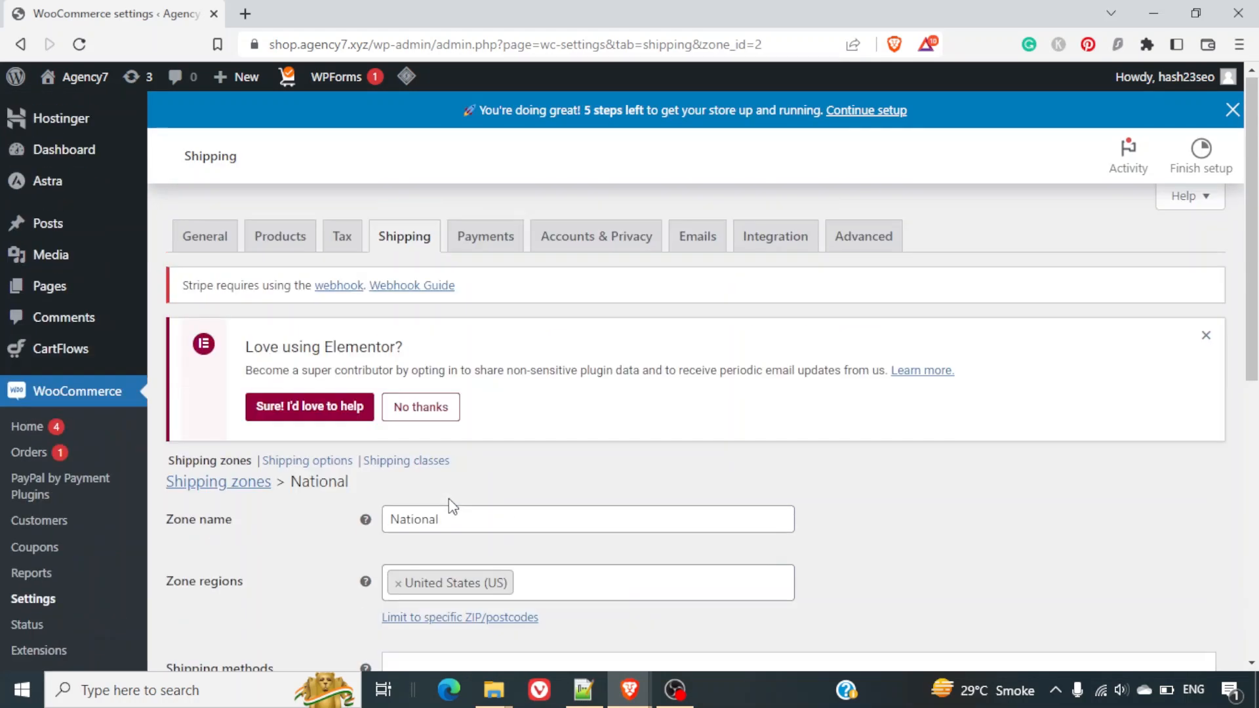
click(410, 462)
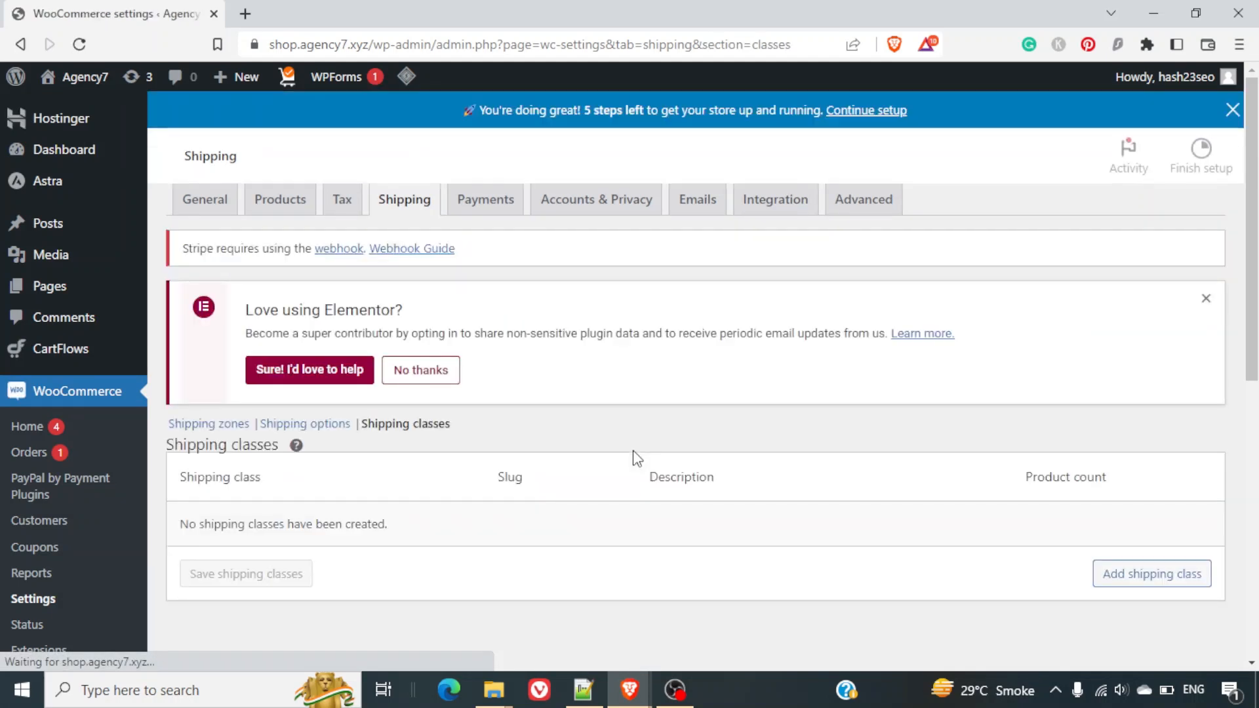
Add a Laptops shipping class and a Shoes shipping class, saving after each.
scroll(632, 450, down, 1)
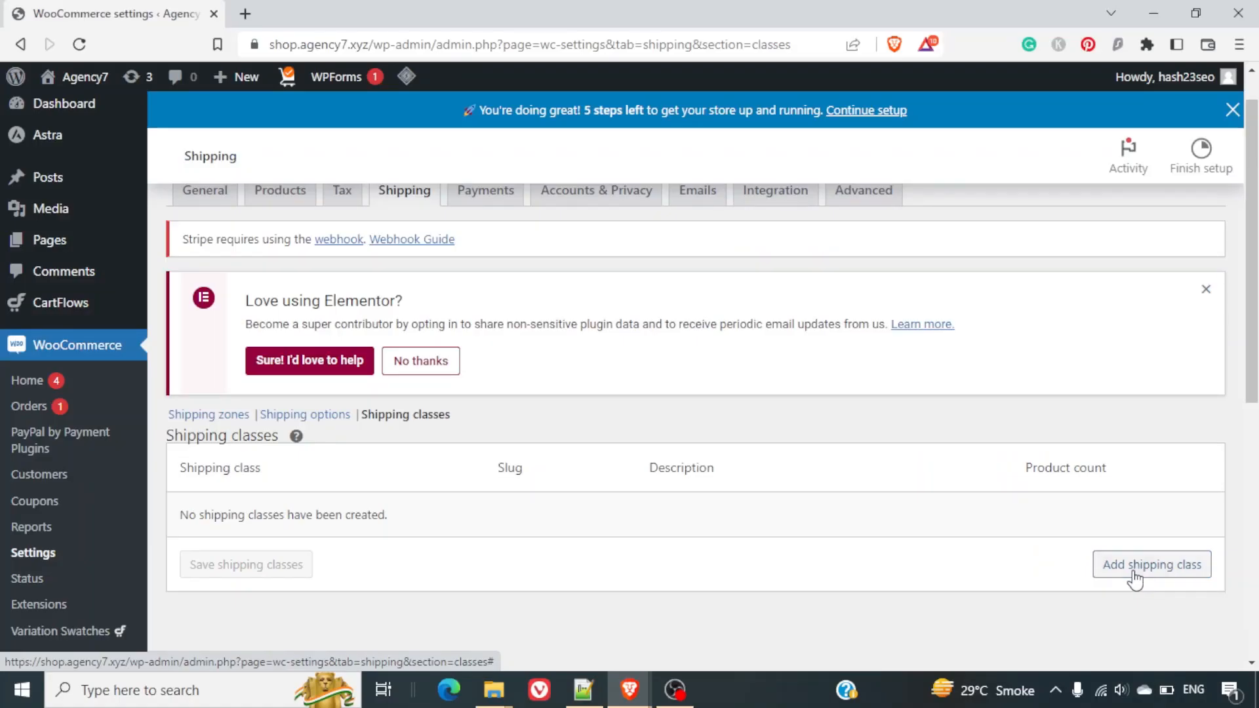
click(1084, 577)
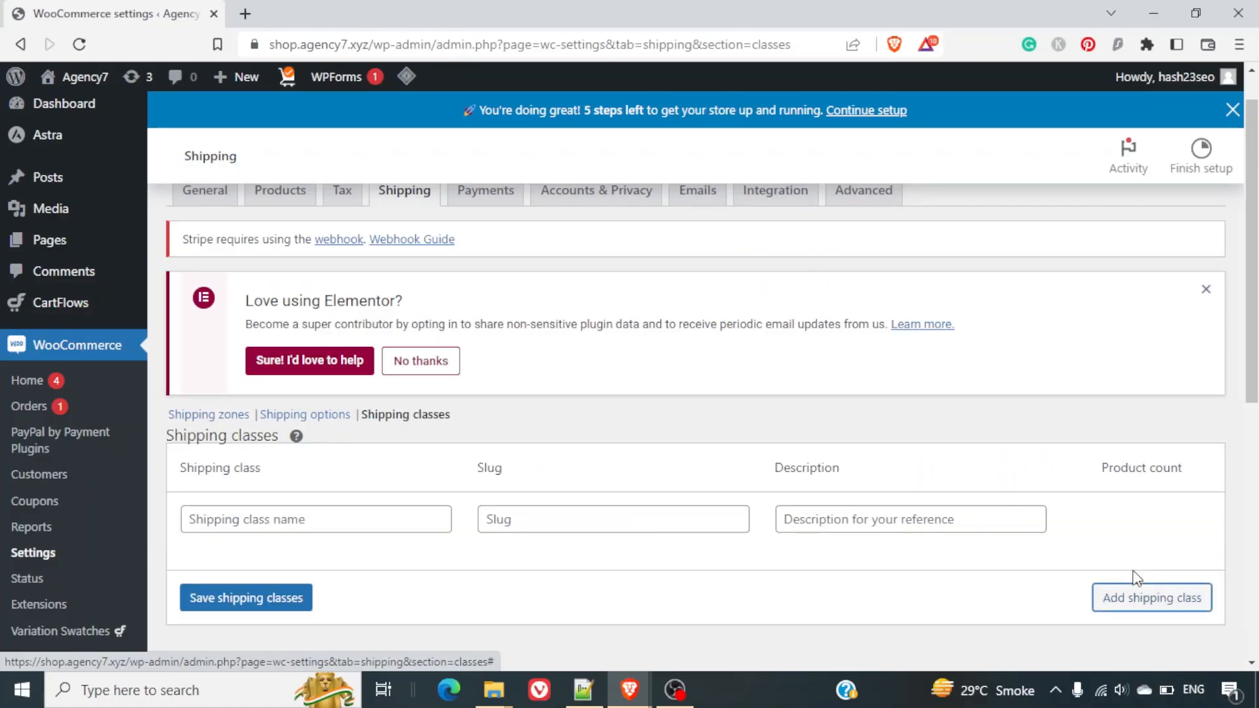
click(348, 519)
text(Laptop)
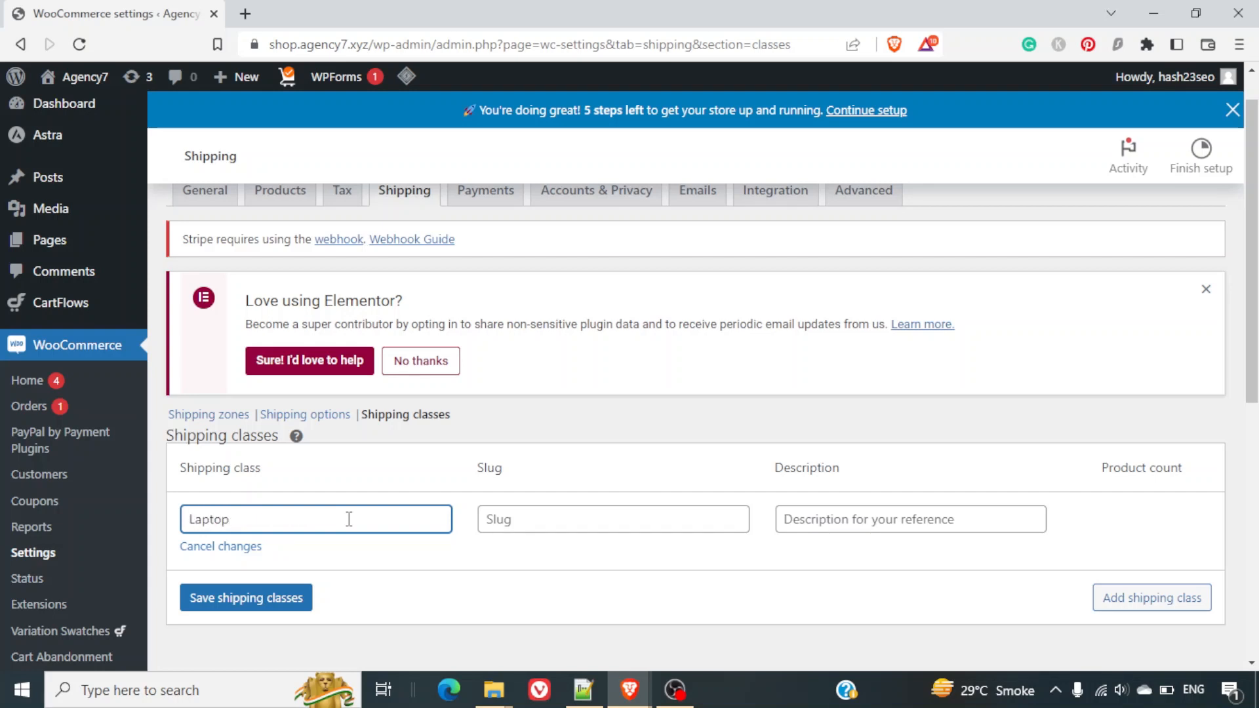
text(s)
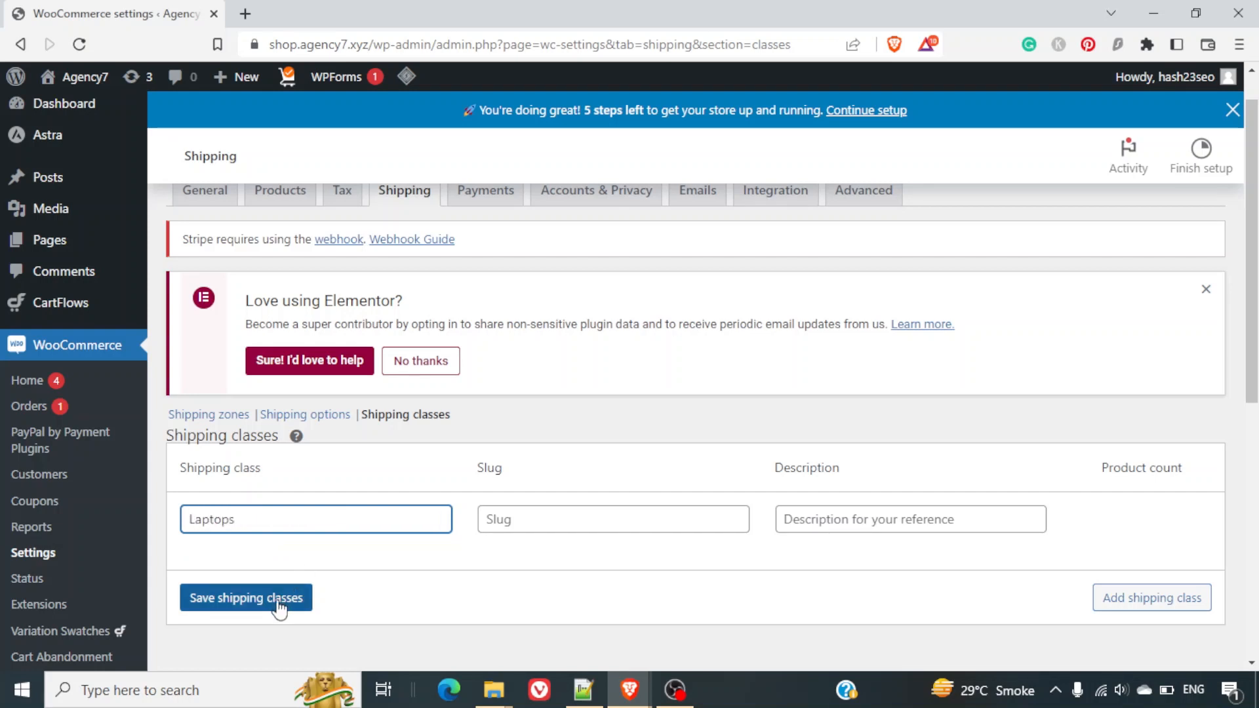
click(279, 598)
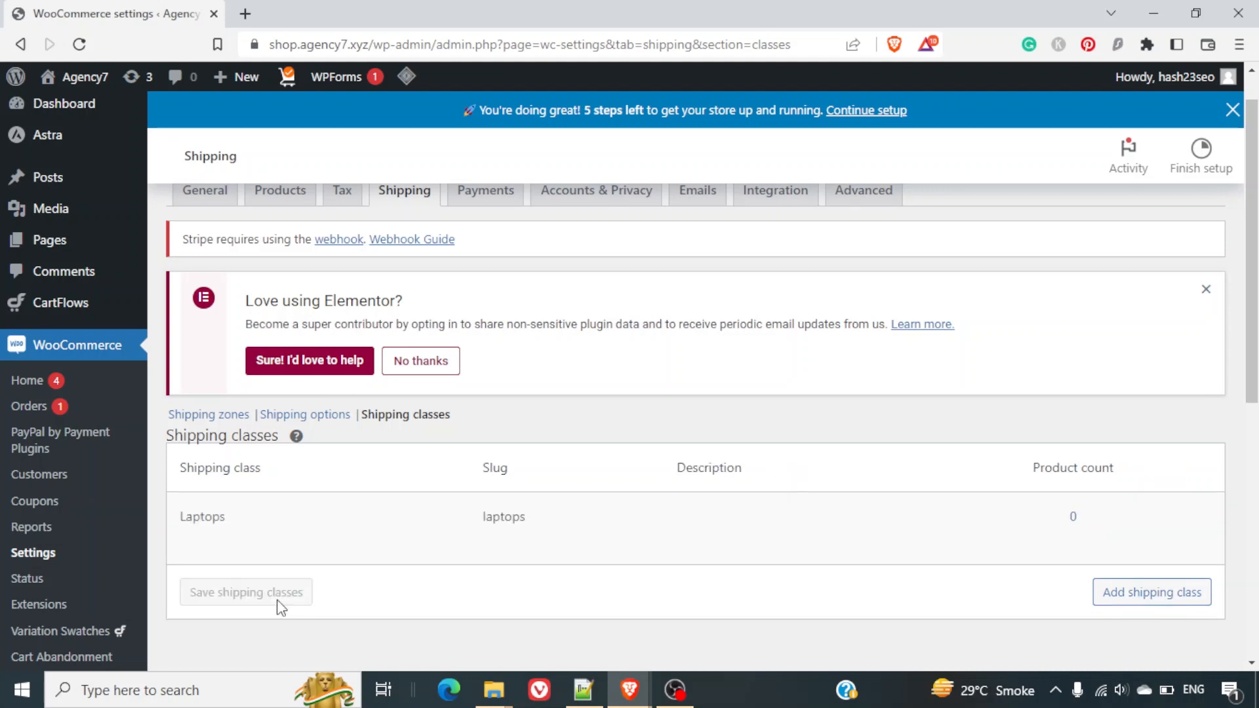
click(1115, 602)
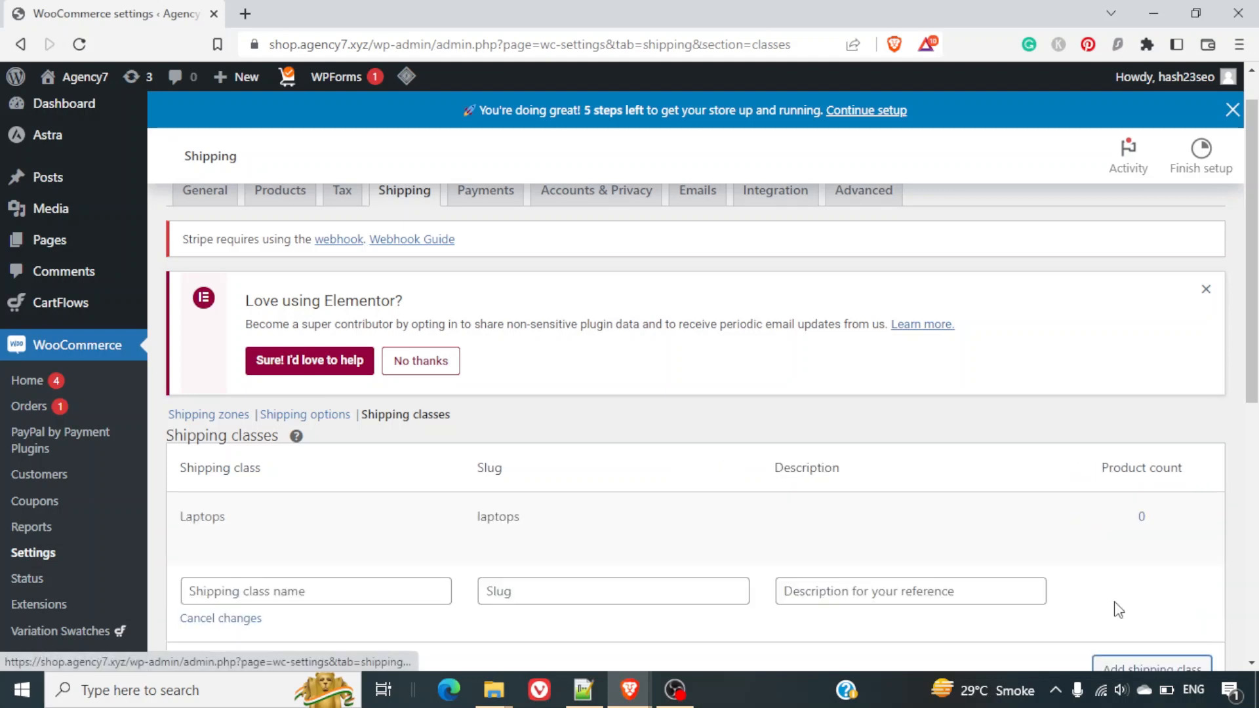
click(367, 599)
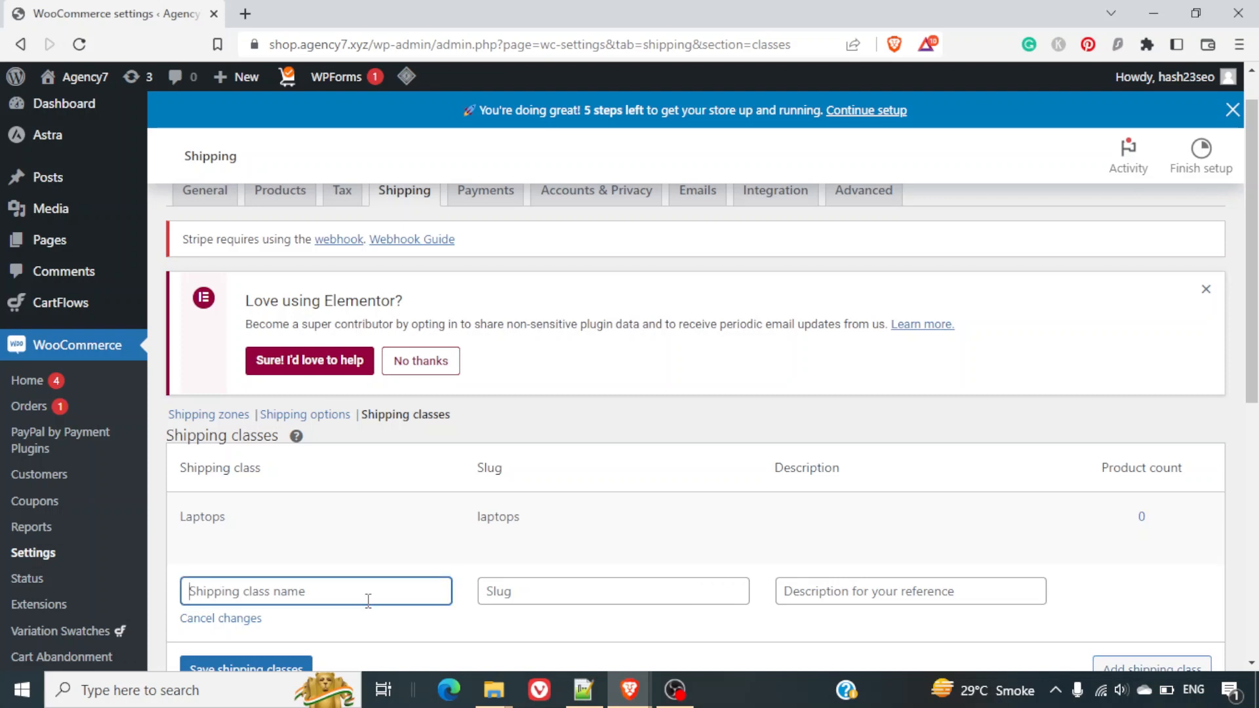
text(Shoes)
scroll(367, 600, down, 1)
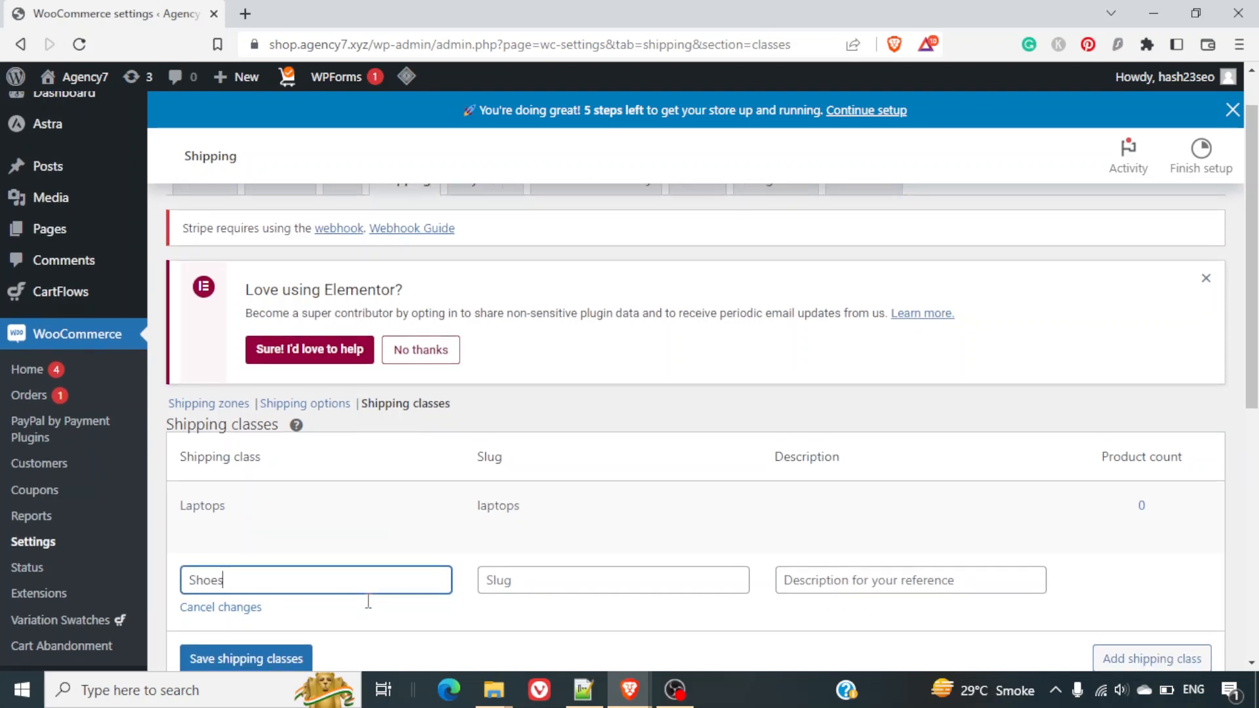
click(273, 569)
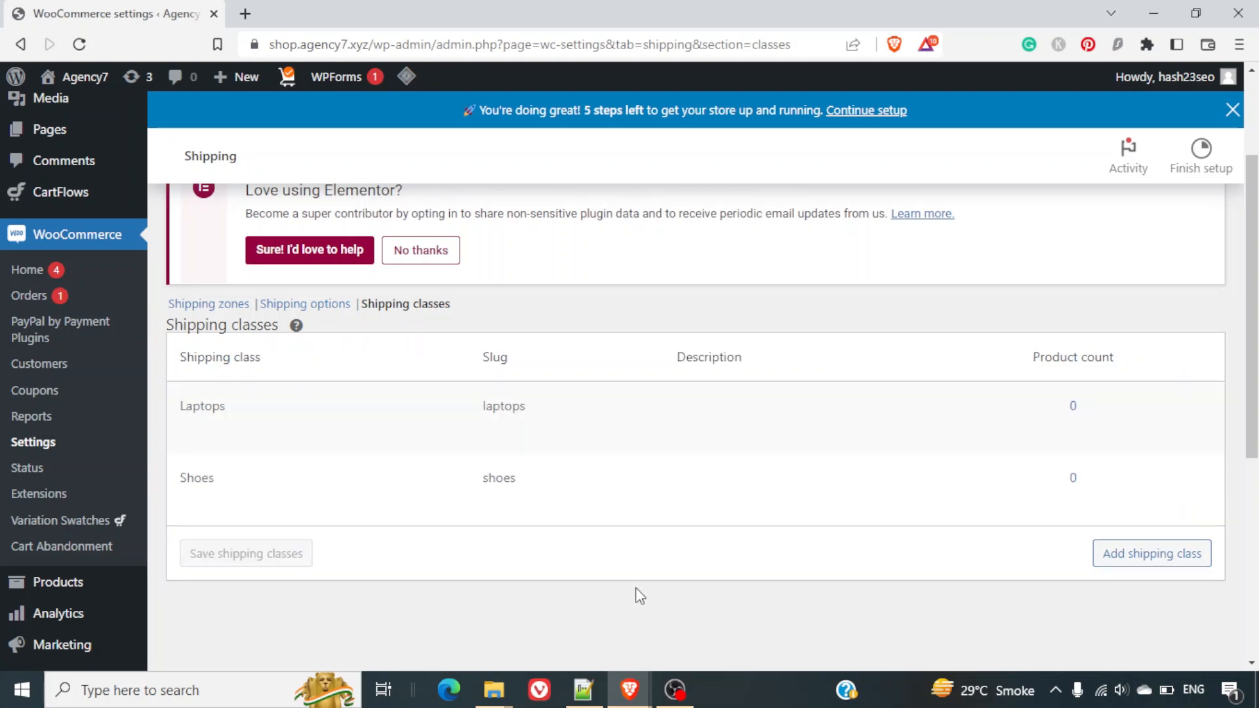
Return to the shipping zones list and open the Local zone for editing.
click(225, 307)
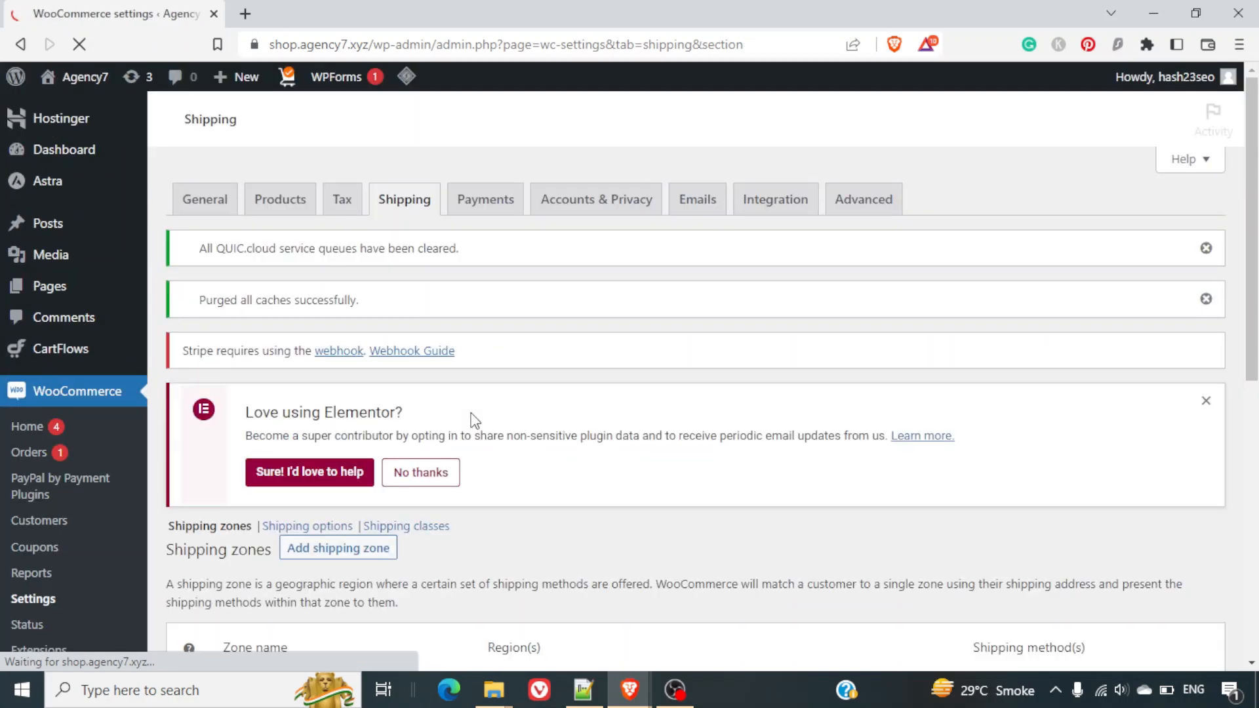
scroll(474, 420, down, 6)
scroll(475, 420, up, 1)
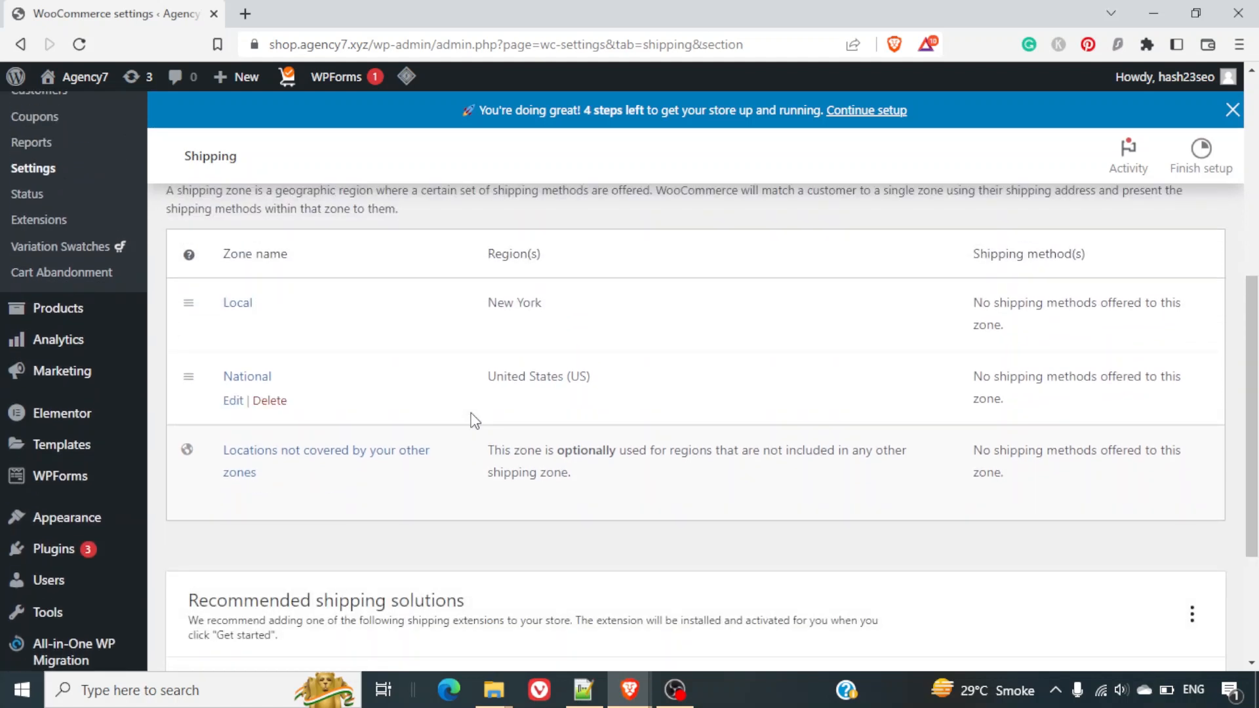
mouse_move(312, 337)
mouse_move(208, 313)
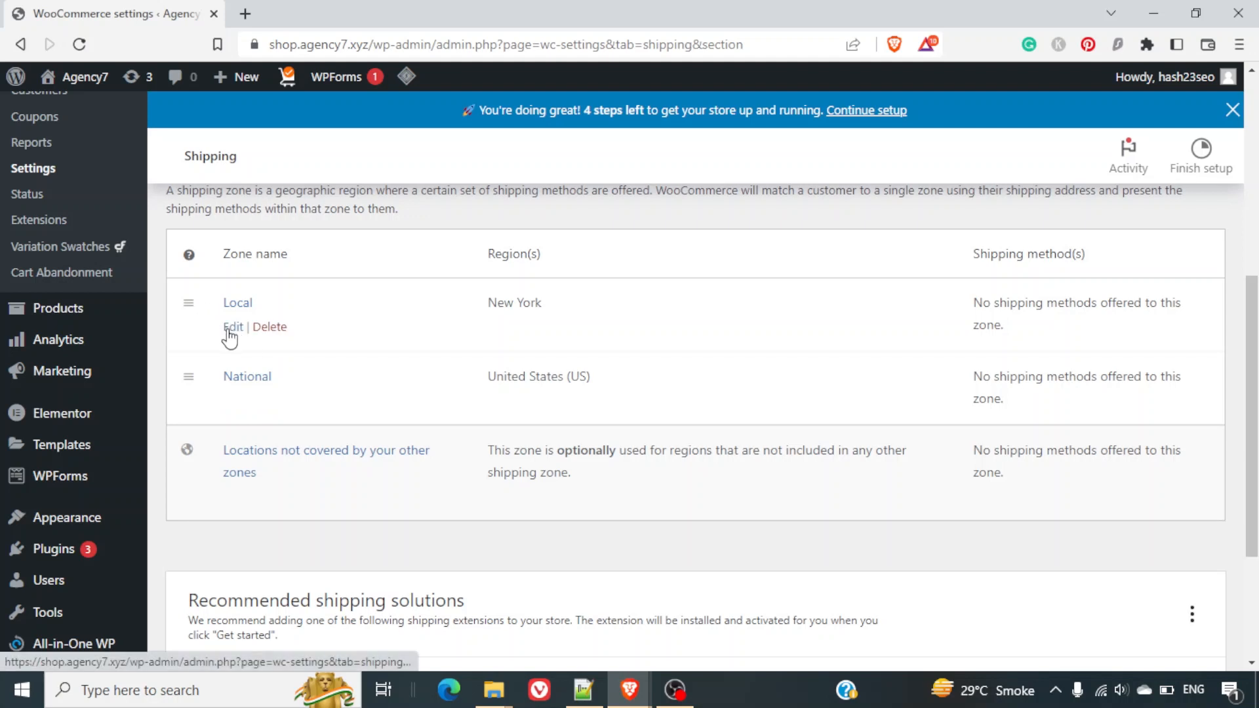
click(231, 328)
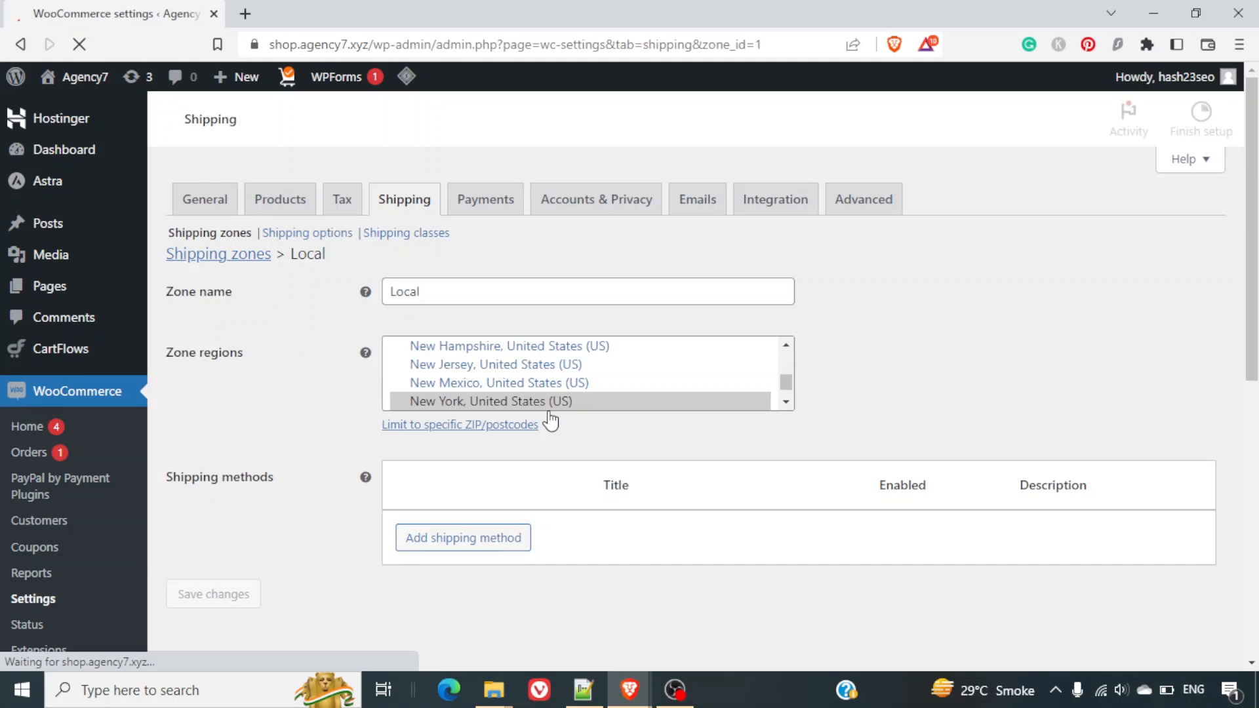
scroll(626, 541, down, 6)
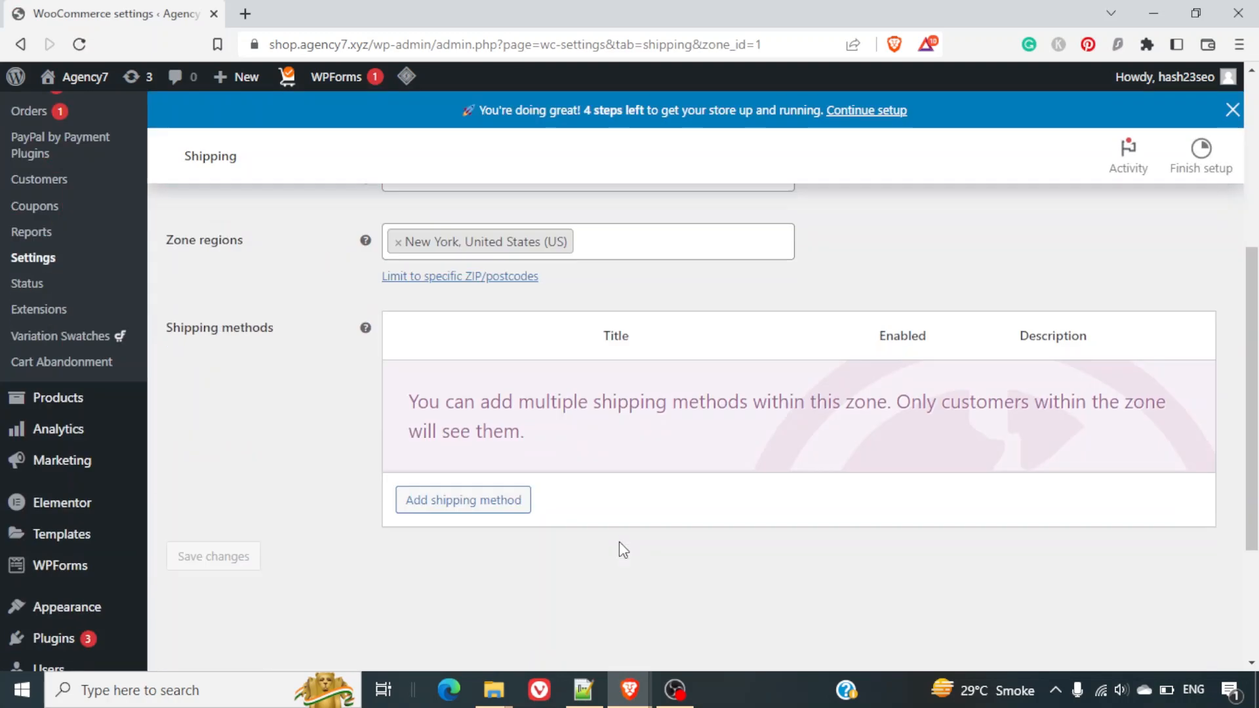
scroll(621, 546, up, 1)
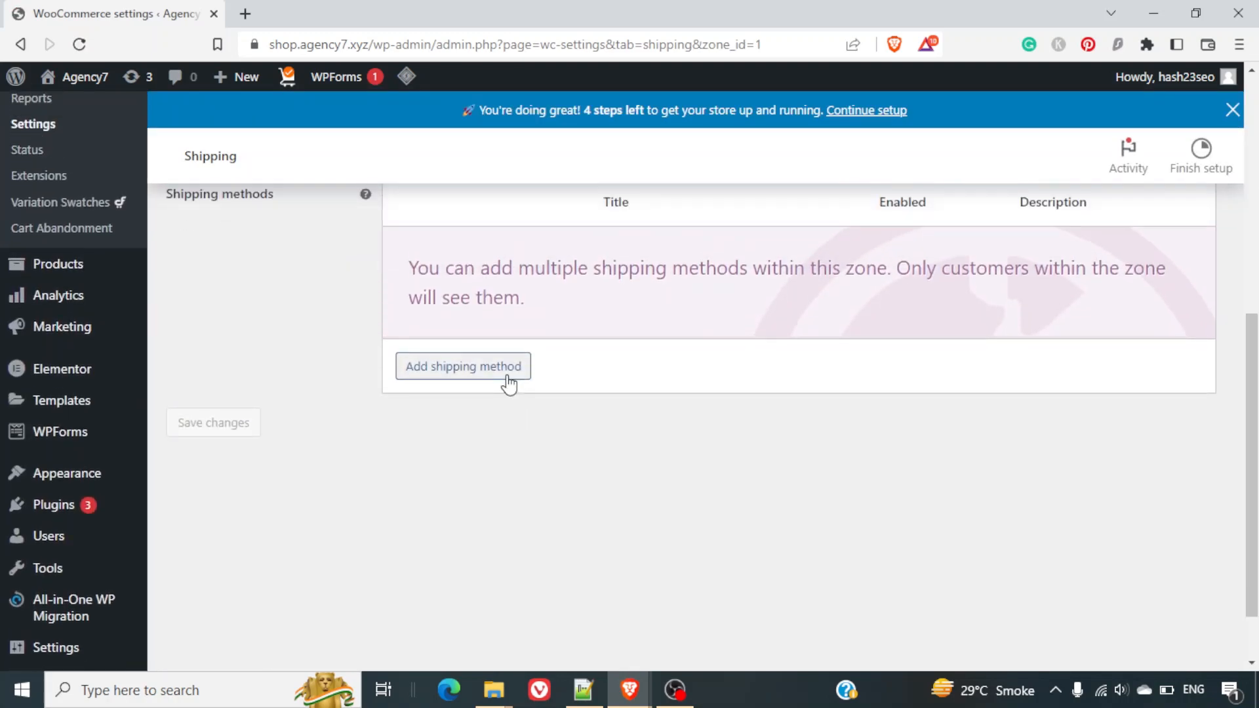
Add a Flat rate shipping method to the Local zone.
click(509, 376)
click(509, 374)
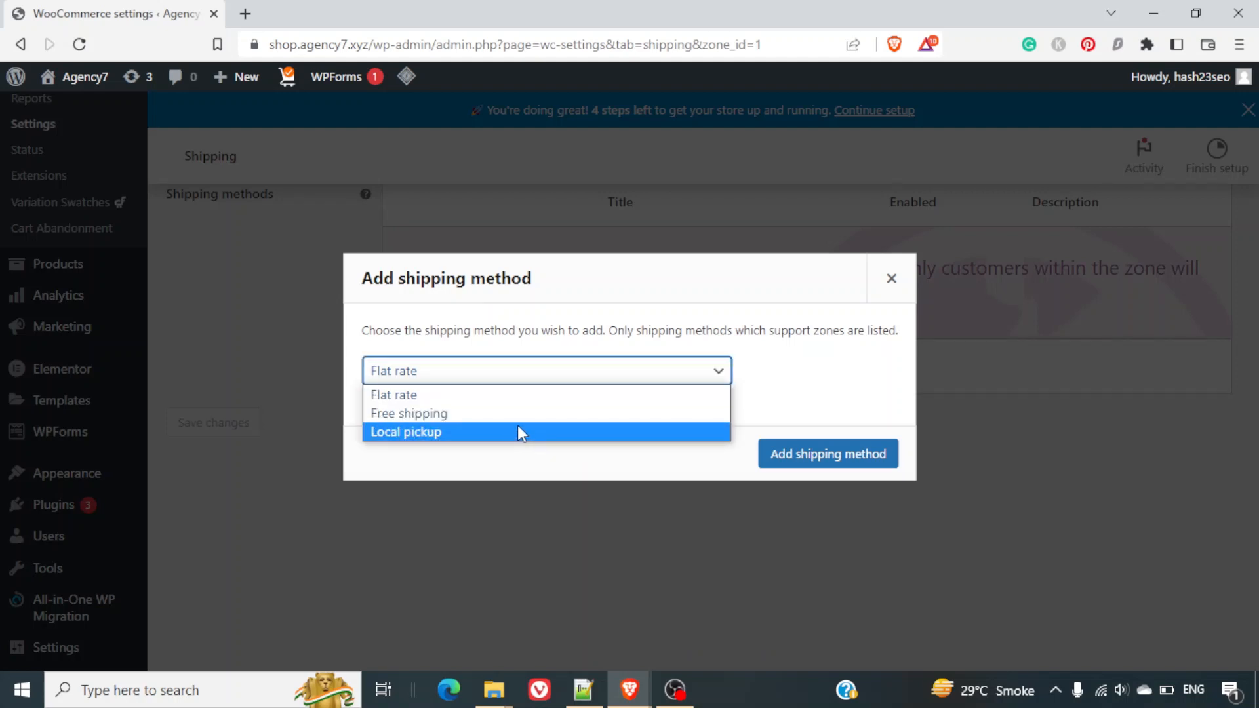
key(Up)
key(Return)
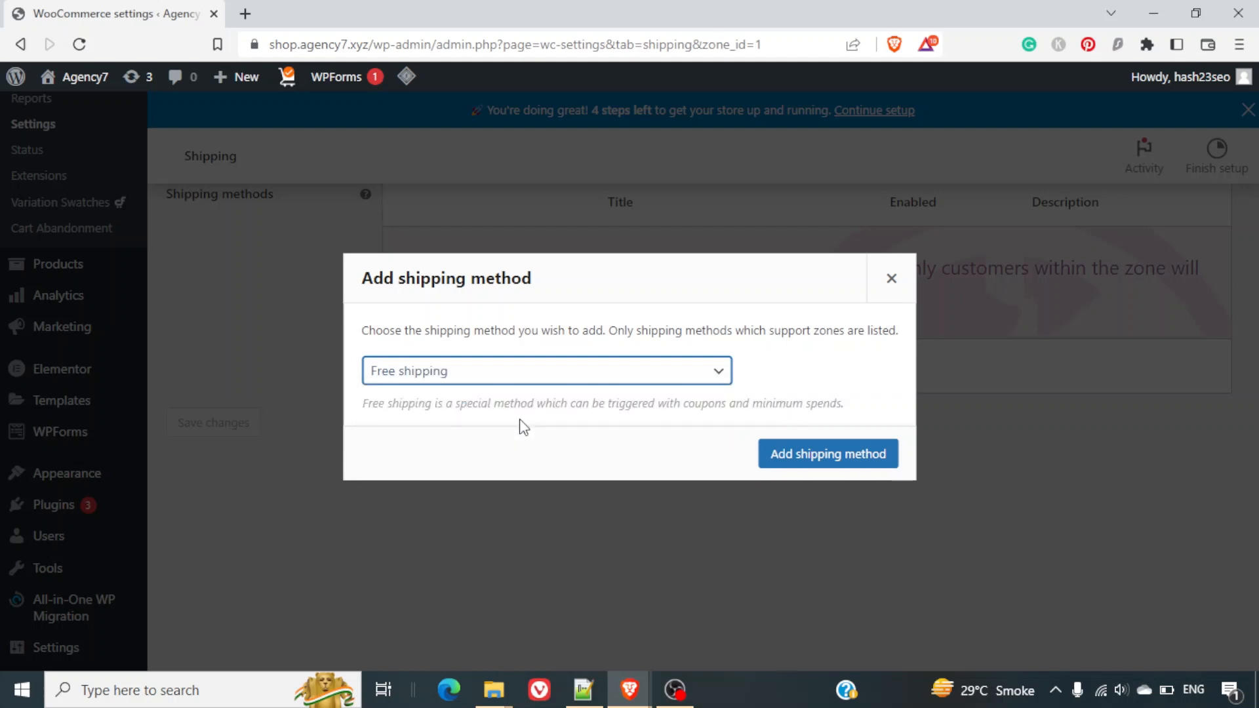
click(566, 377)
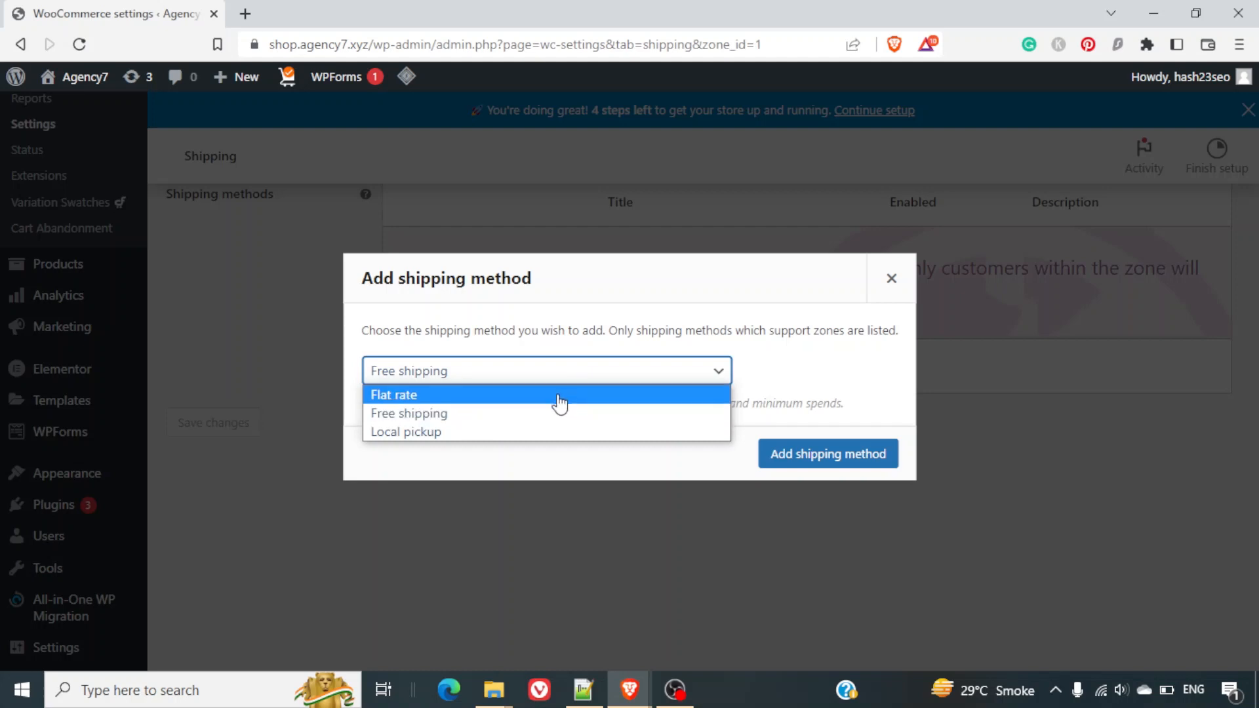
click(558, 394)
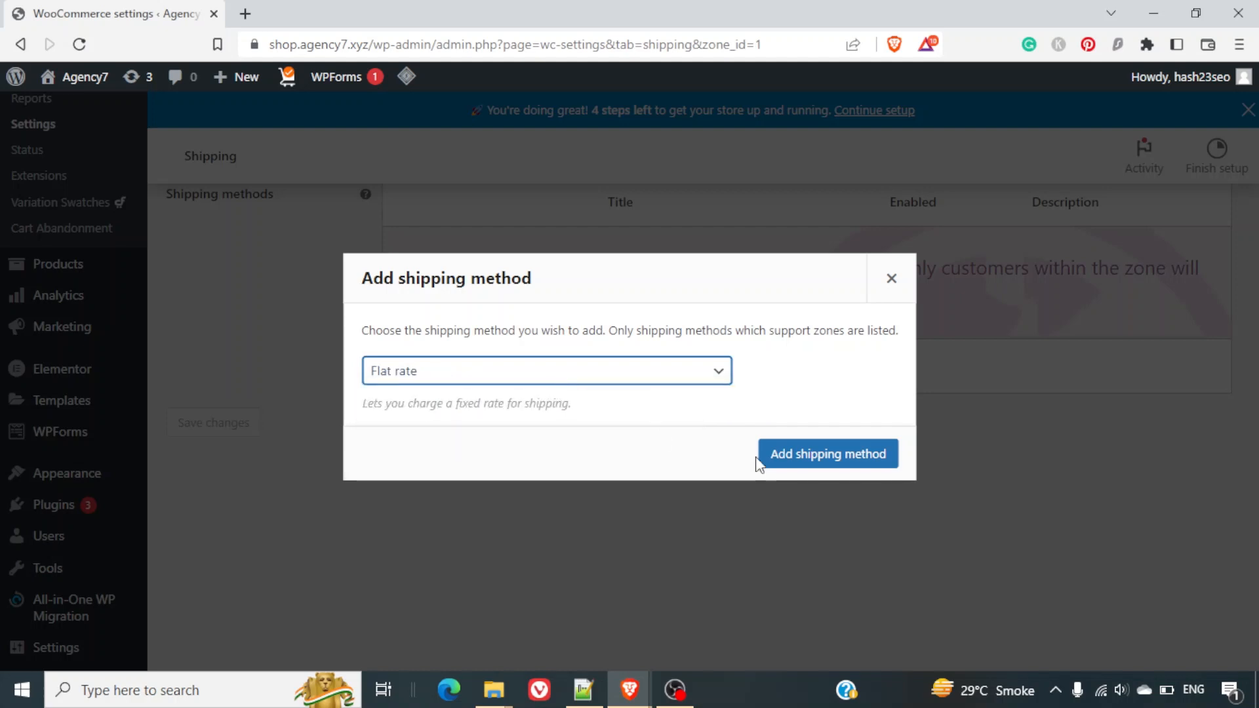
click(793, 462)
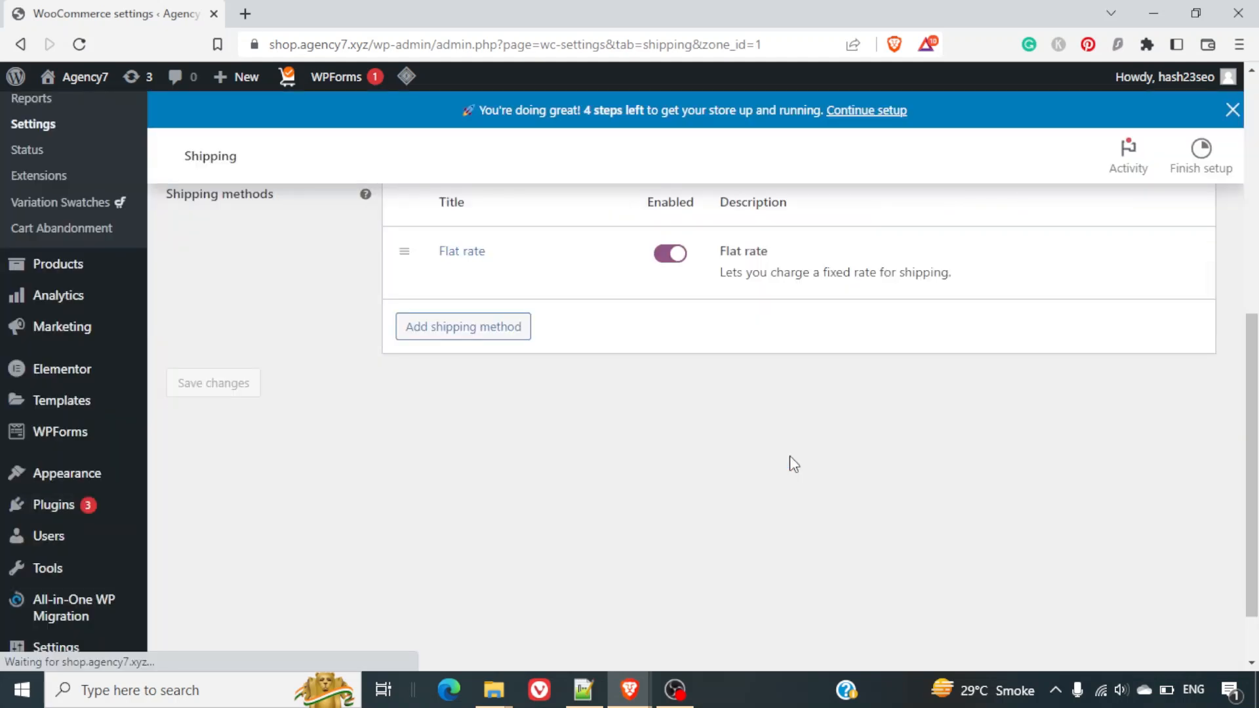
scroll(647, 371, up, 2)
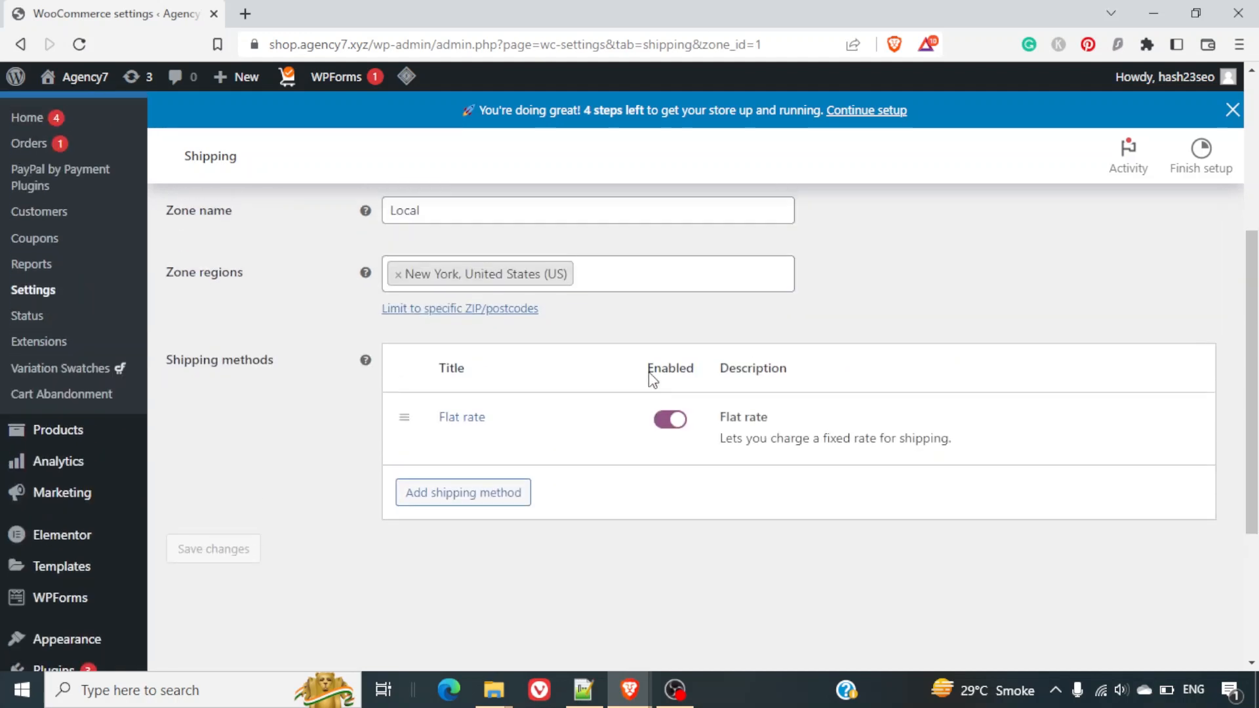
Enter Local flat rate costs: 15 for Laptops, 10 for Shoes, 5 for no class.
mouse_move(512, 438)
click(453, 443)
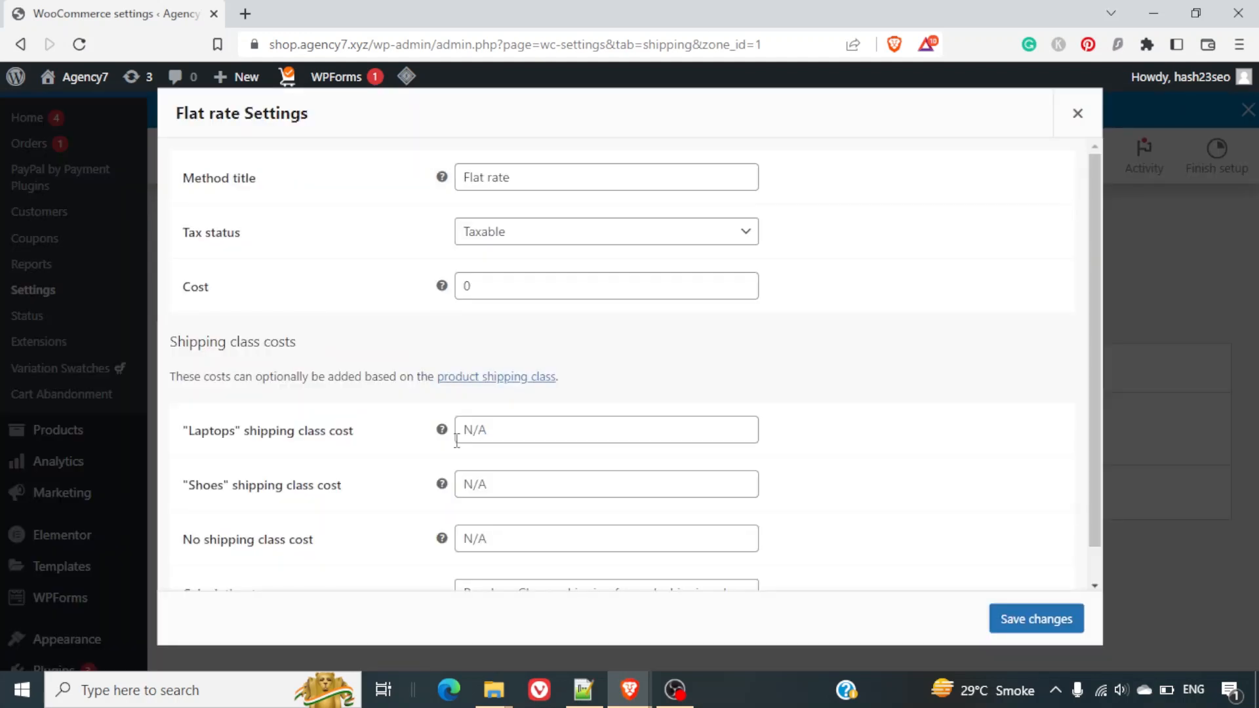
scroll(457, 441, down, 1)
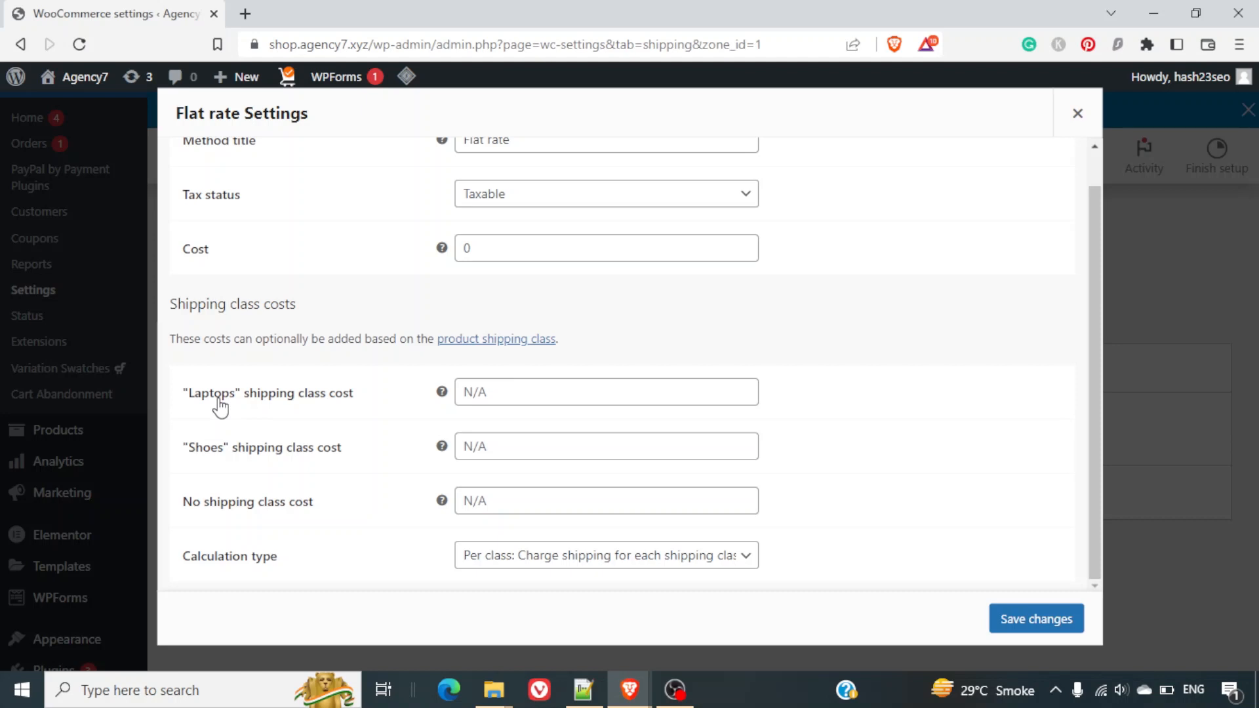
click(534, 391)
text(15)
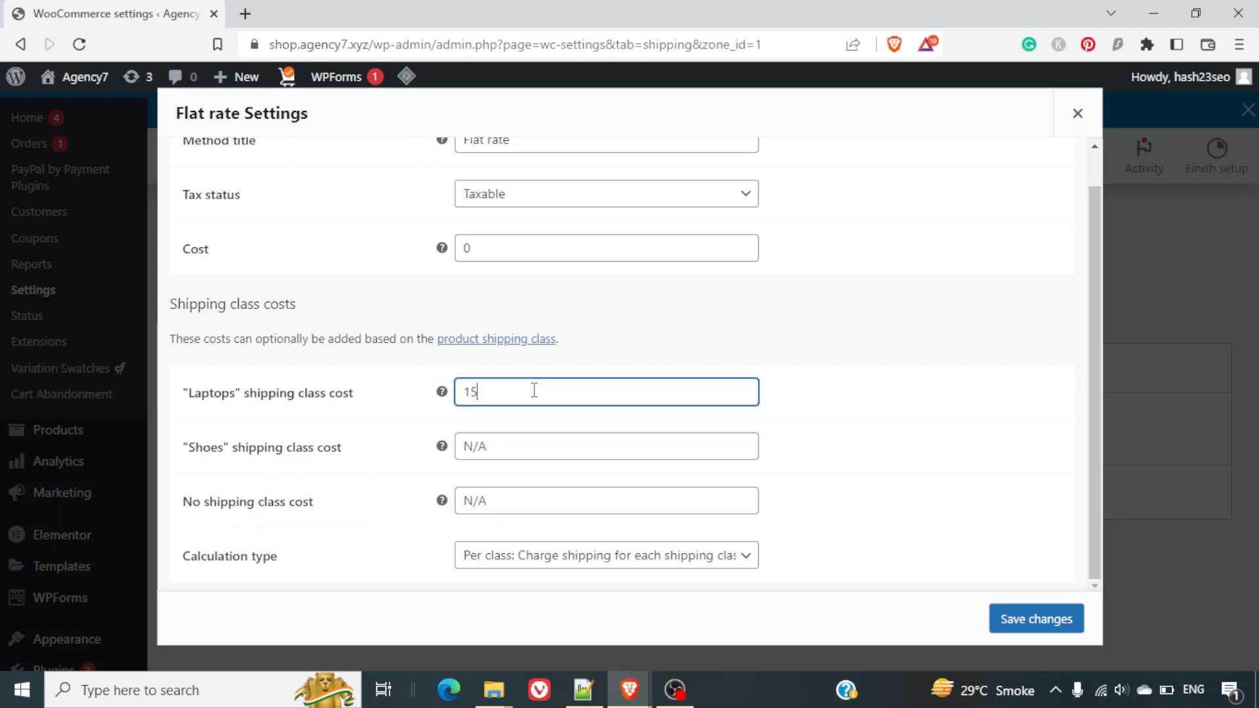
click(497, 445)
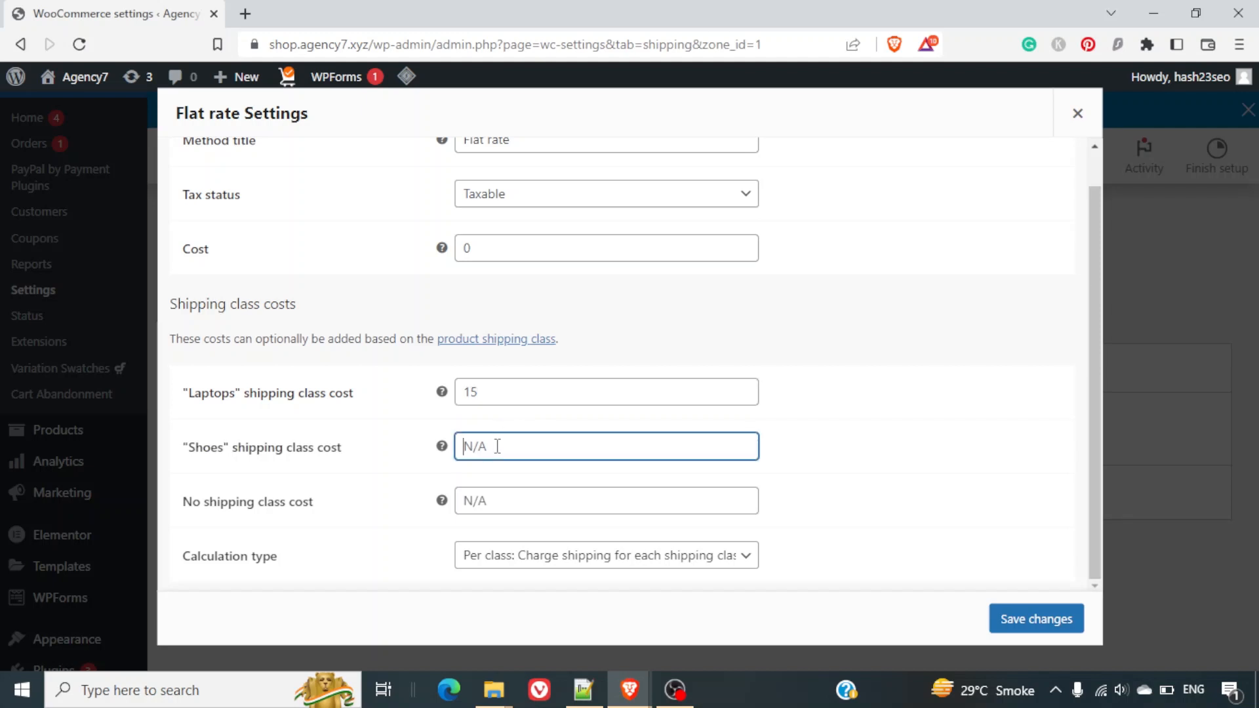
text(10)
click(499, 507)
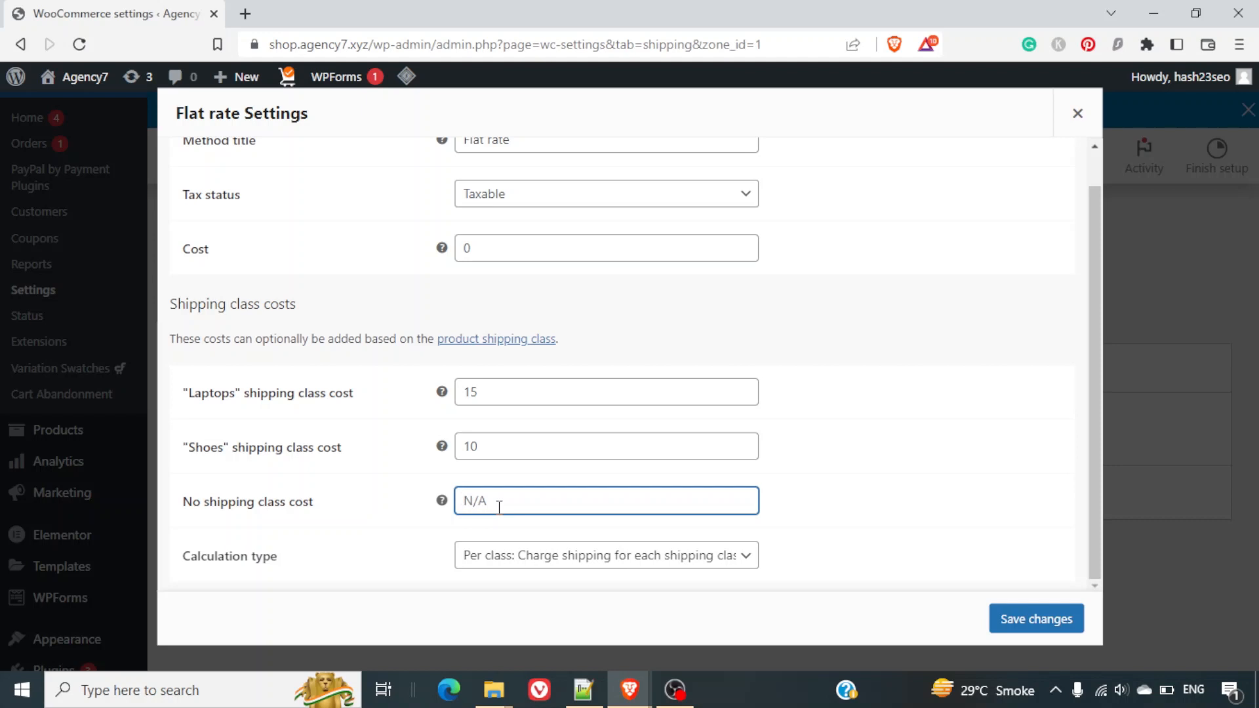
text(5)
Keep the Per class calculation type and save the flat rate settings.
click(649, 573)
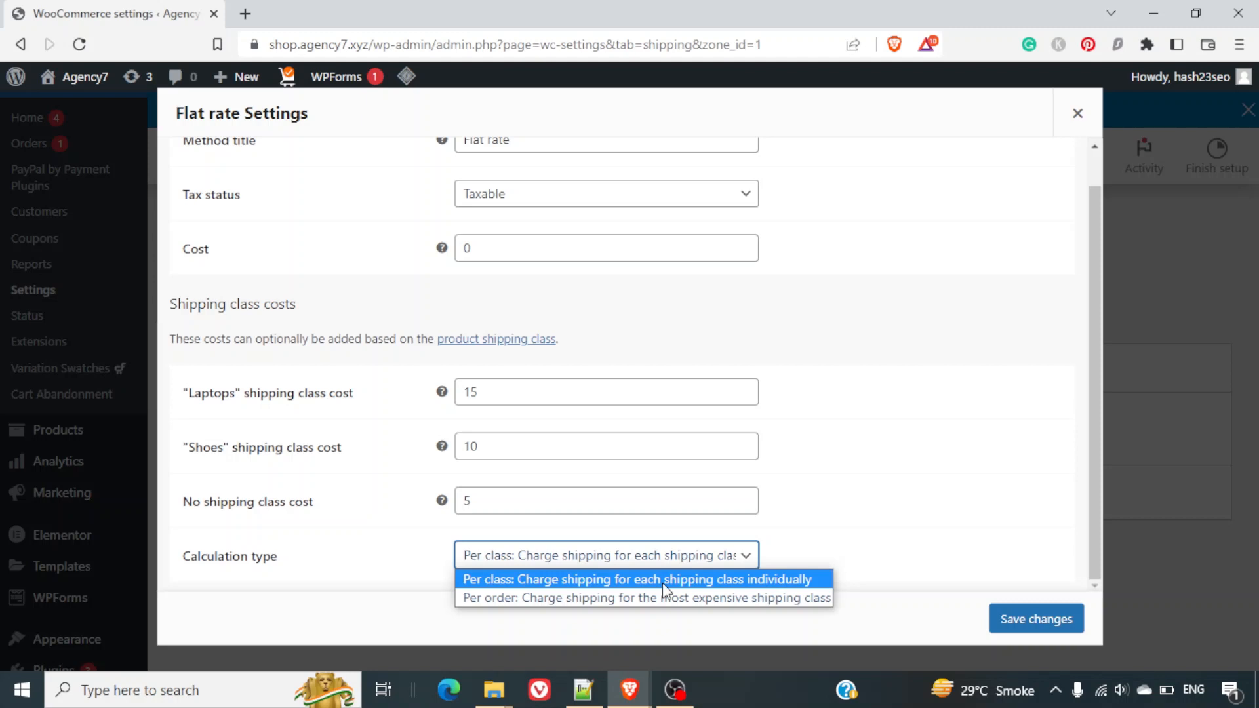
click(662, 580)
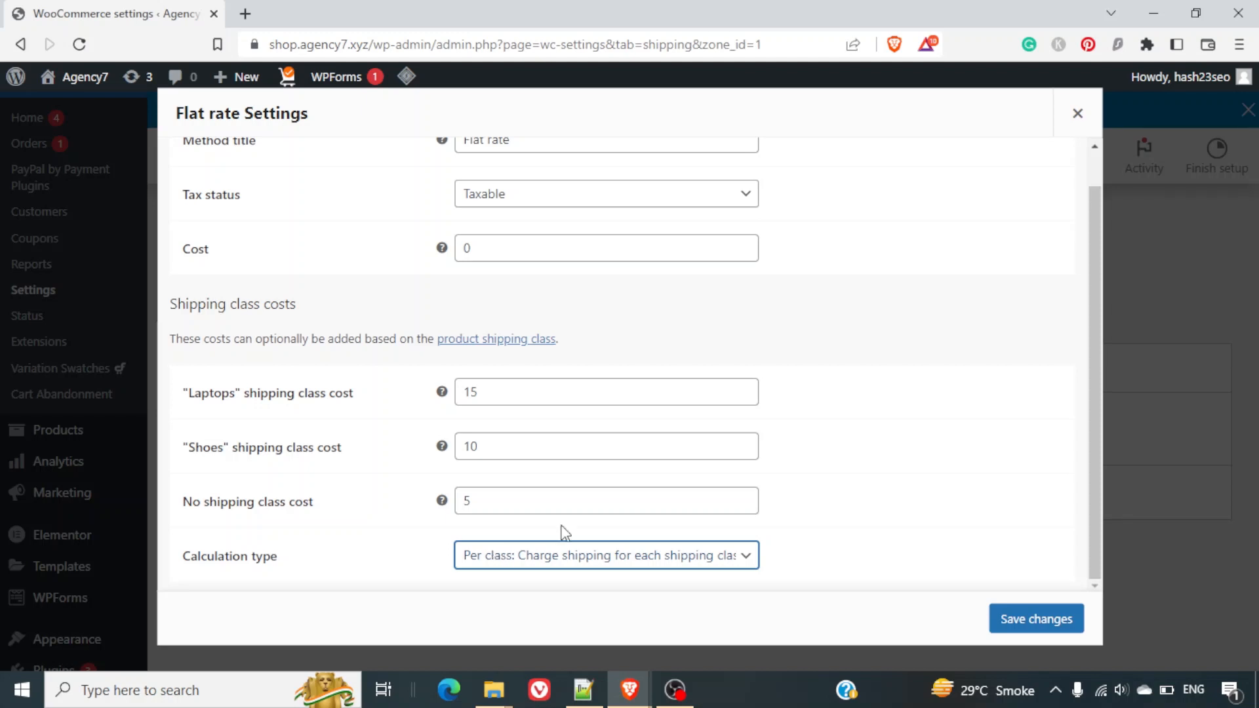
click(1009, 618)
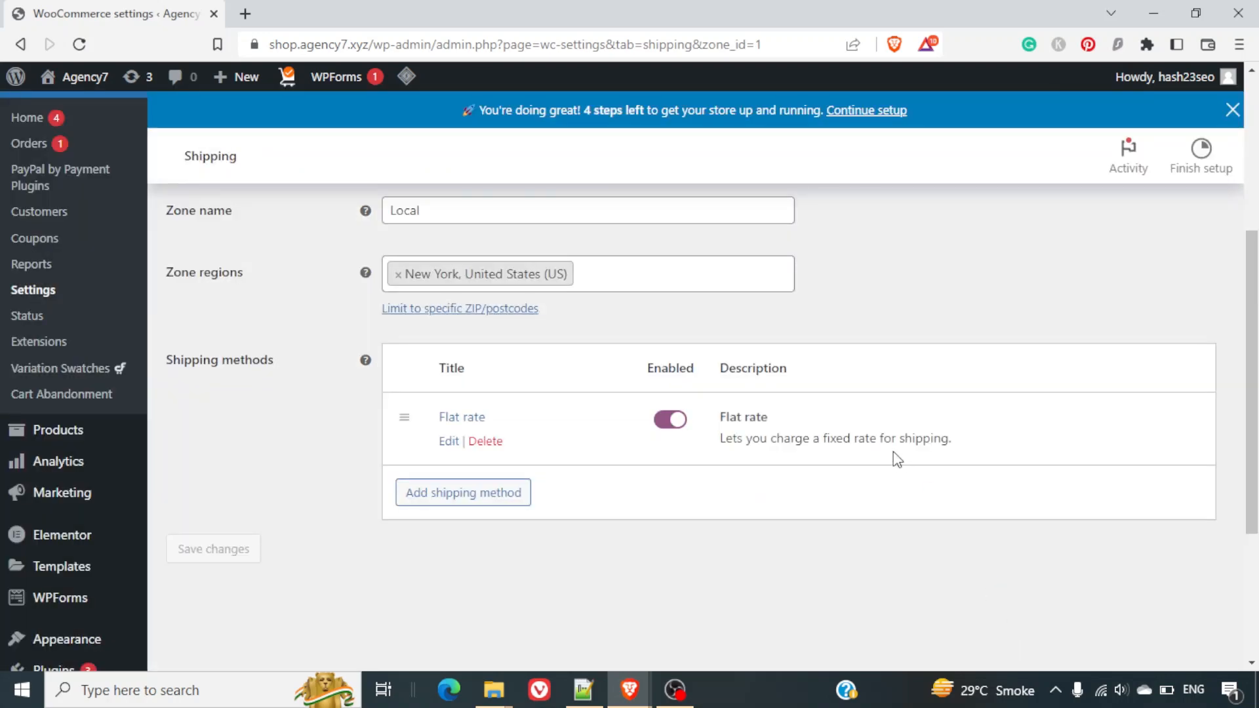
scroll(898, 460, up, 5)
scroll(898, 459, down, 4)
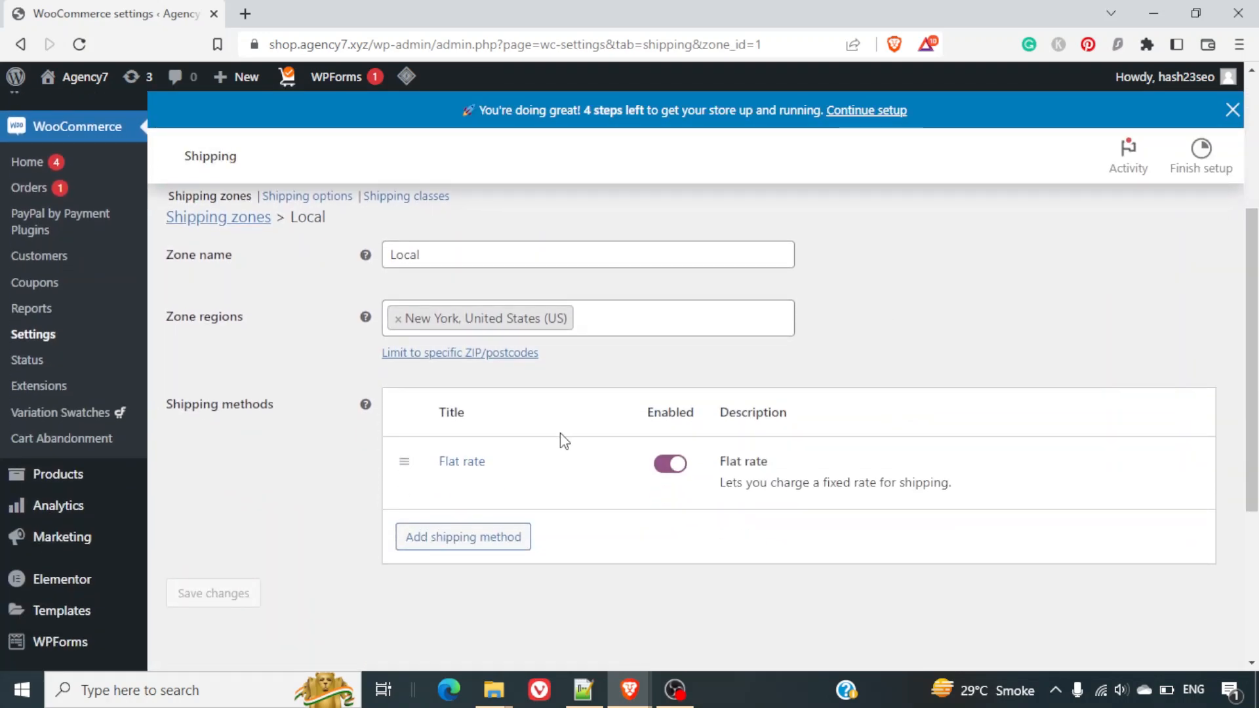
Open the National zone and add a Flat rate shipping method.
click(235, 224)
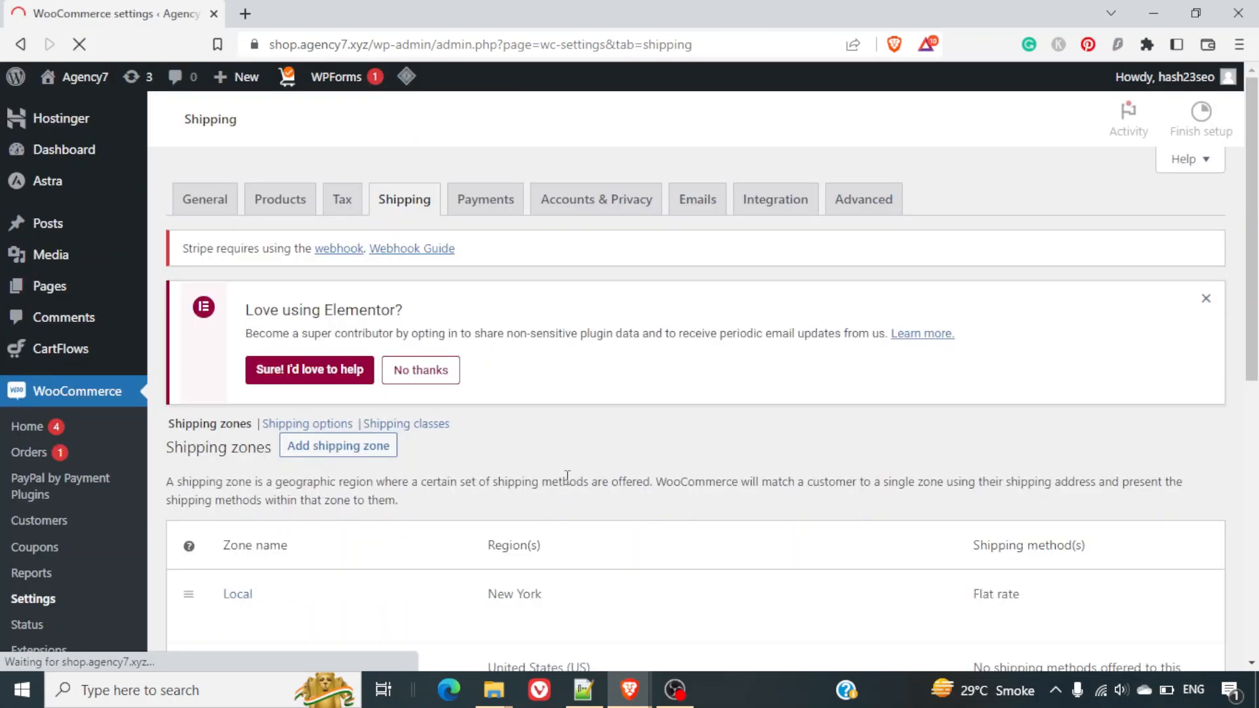
scroll(568, 483, down, 2)
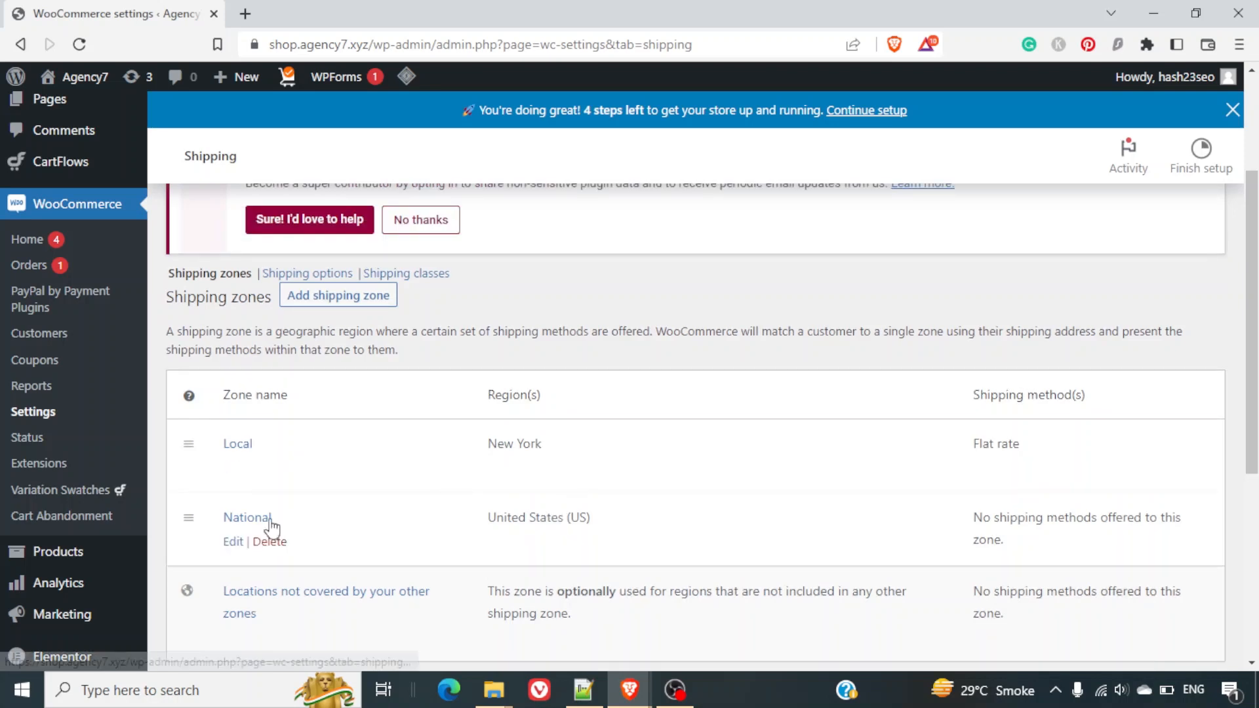
click(233, 544)
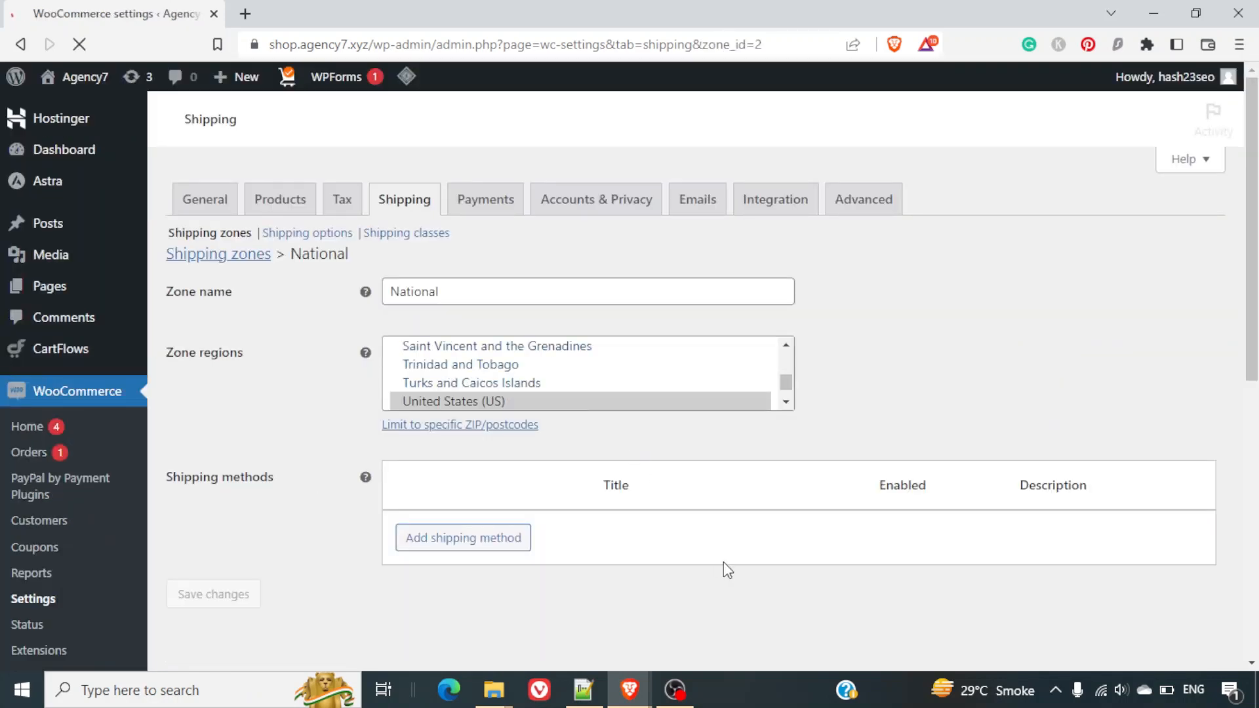
scroll(690, 538, down, 5)
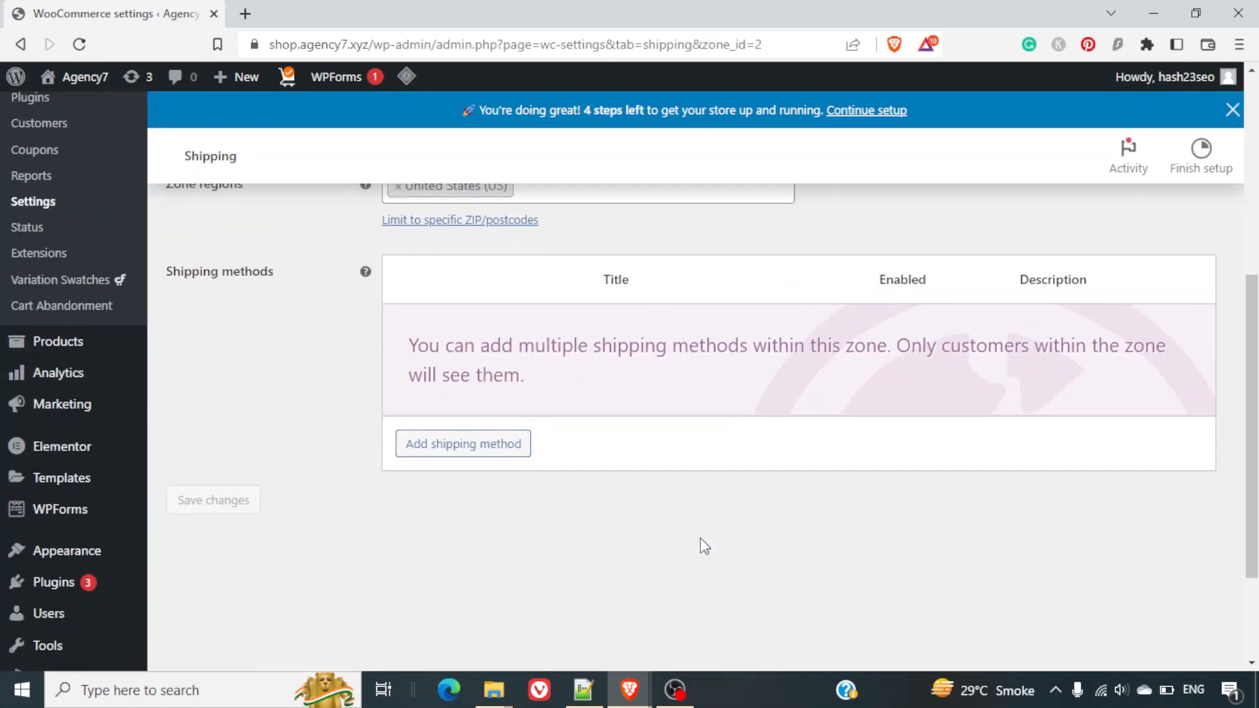
click(483, 360)
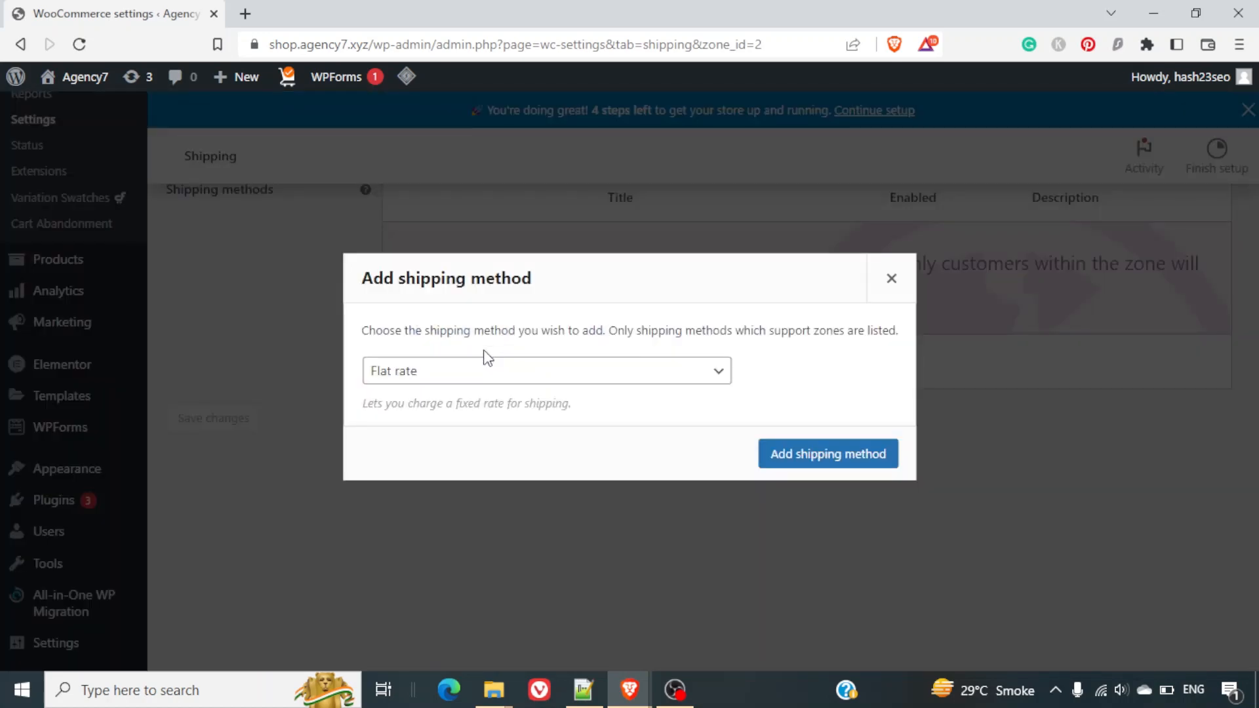
click(801, 451)
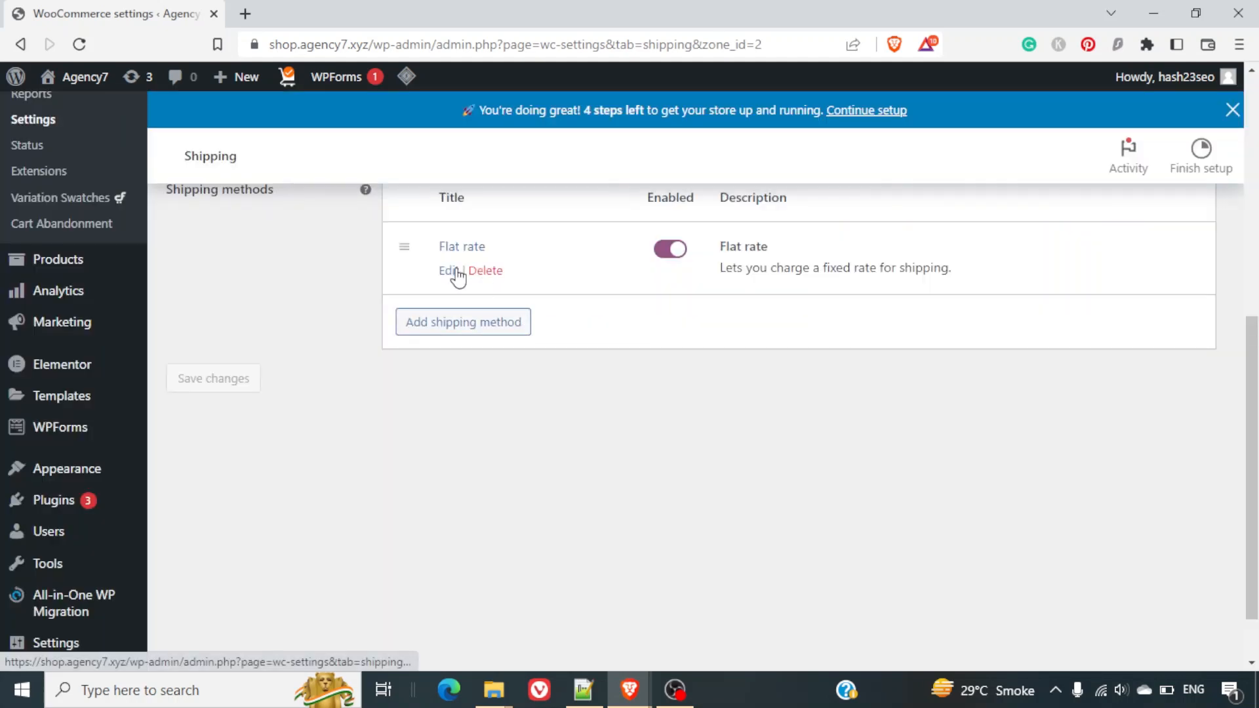
Set flat rate costs to 20 Laptops, 15 Shoes, 10 no class, per class, and save.
click(452, 270)
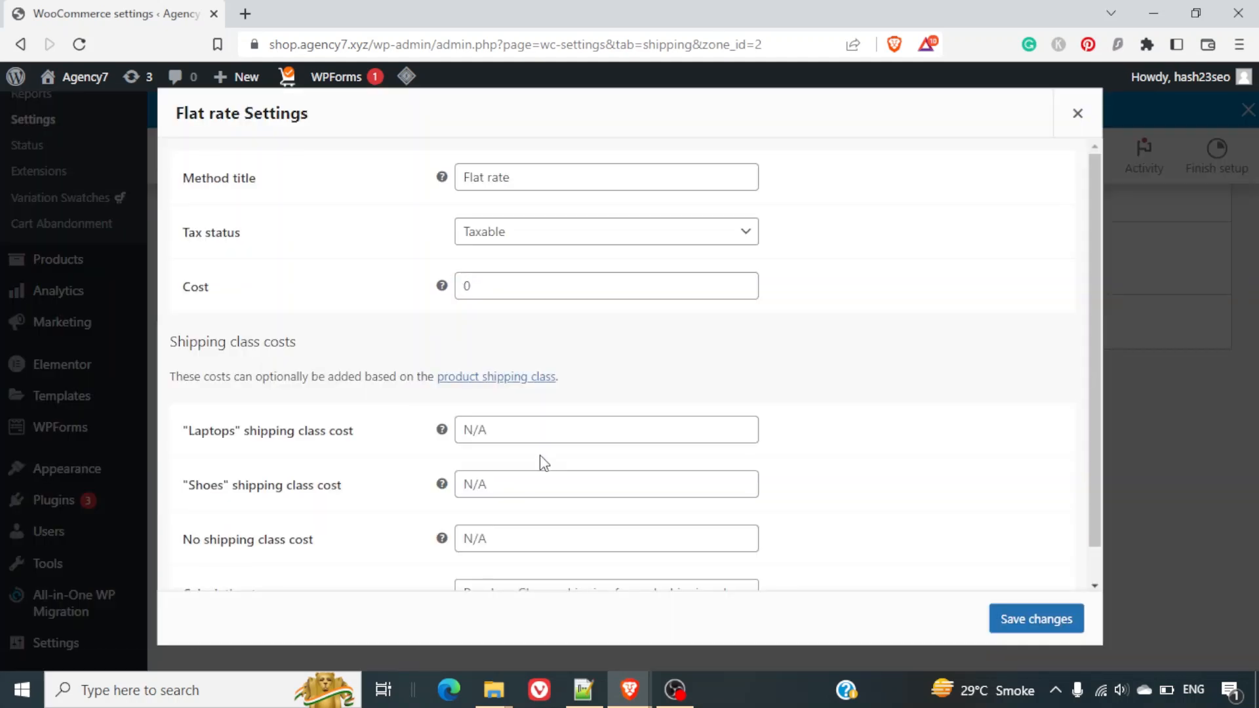
click(532, 418)
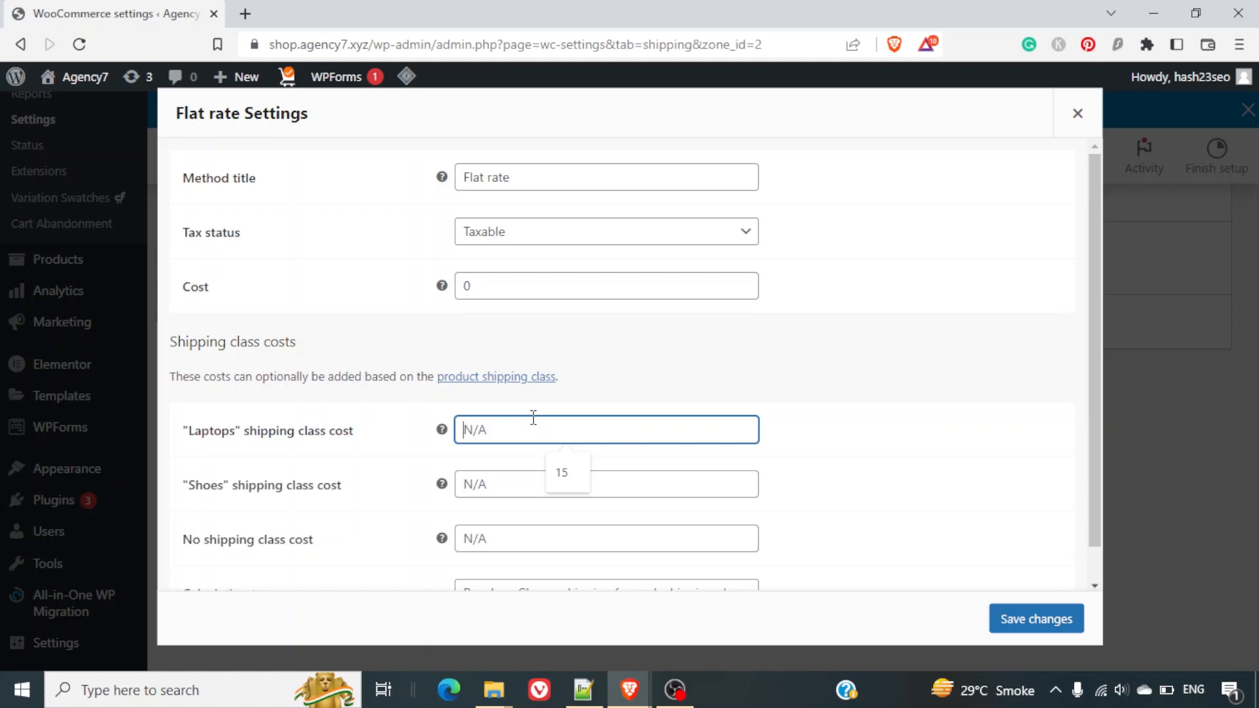
text(20)
key(Tab)
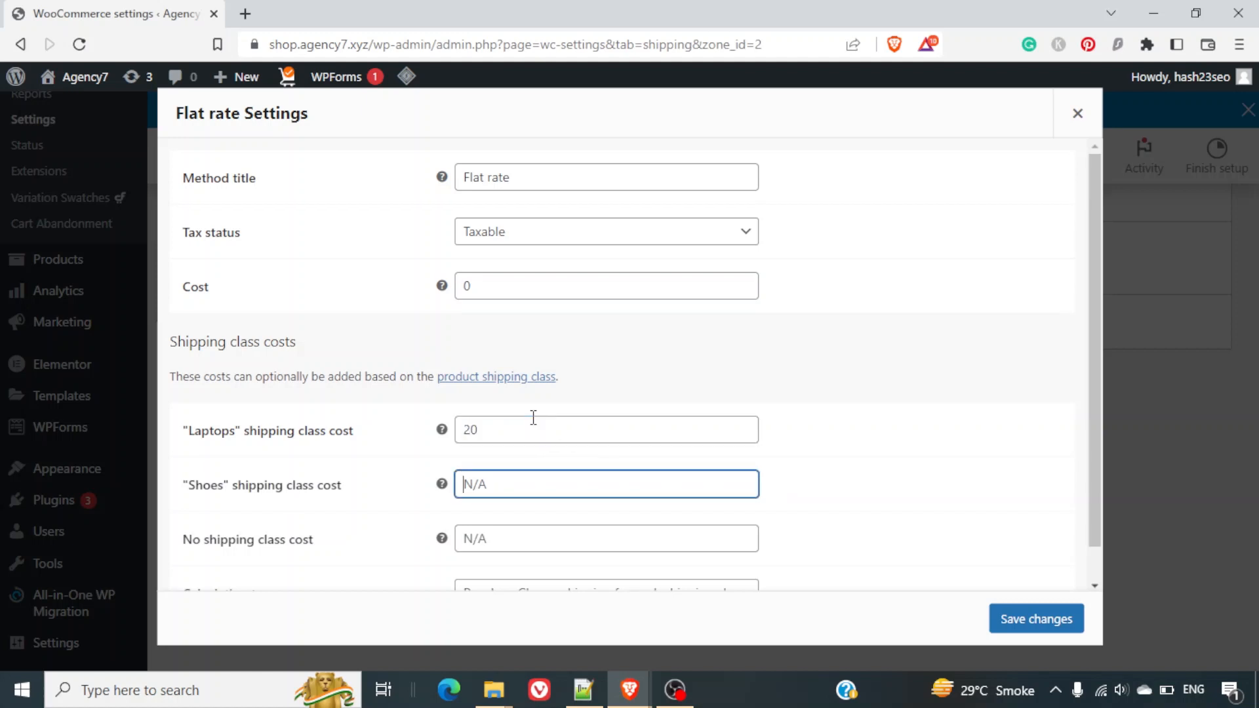
text(15)
key(Tab)
text(10)
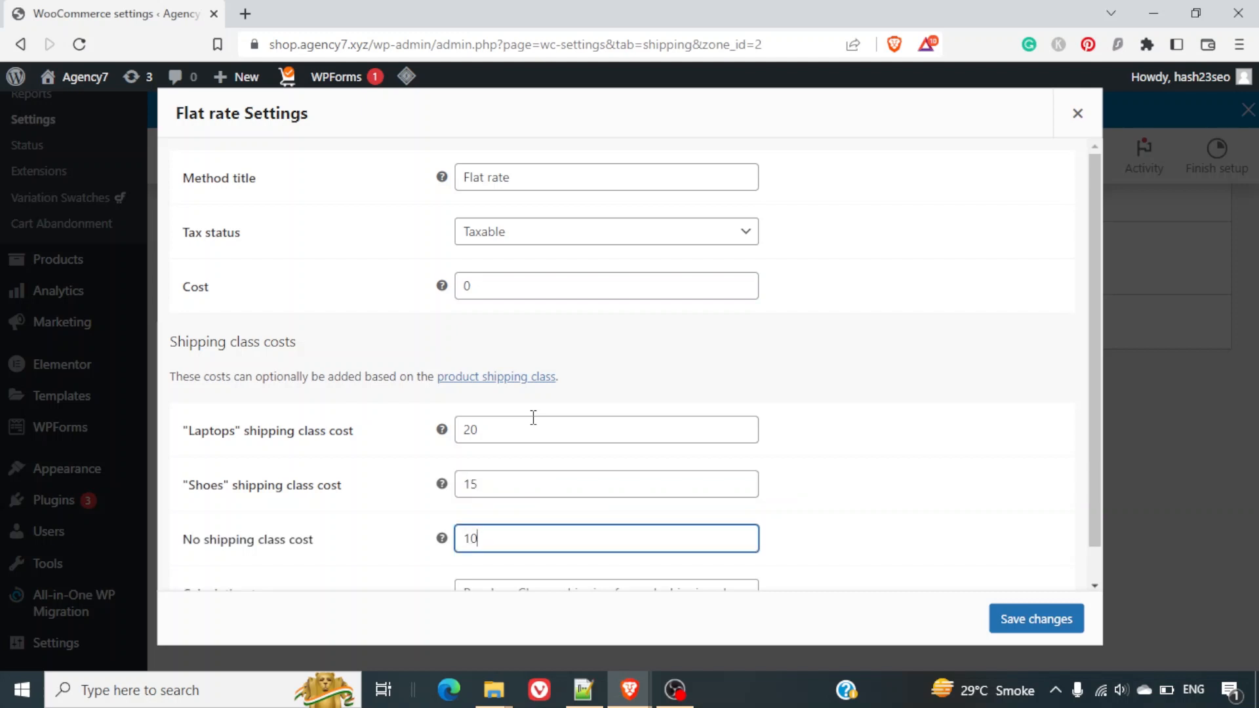
scroll(842, 544, down, 1)
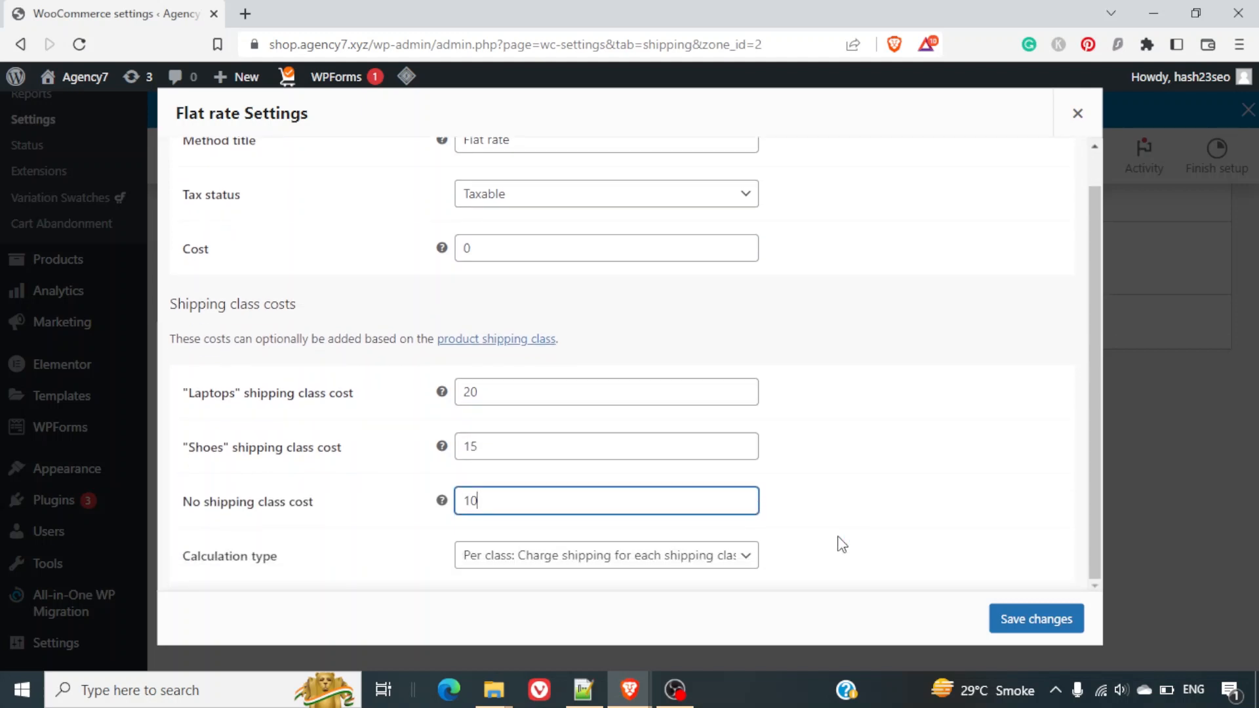
click(639, 578)
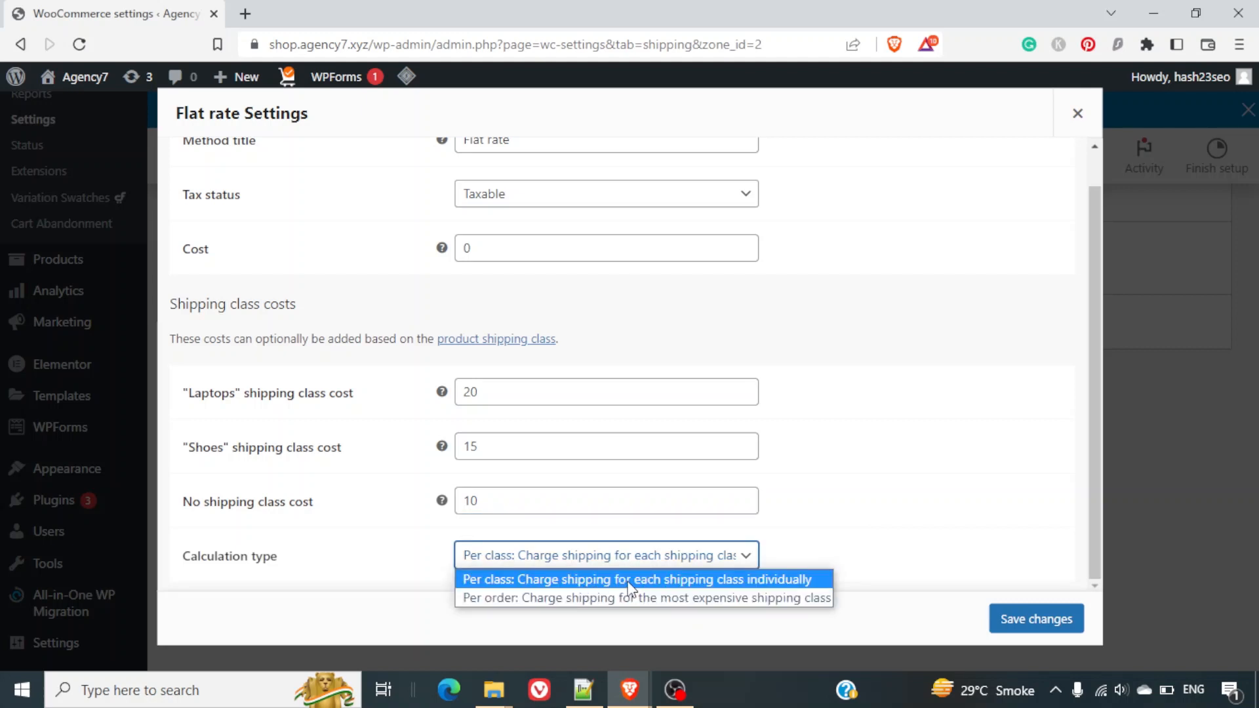
click(627, 581)
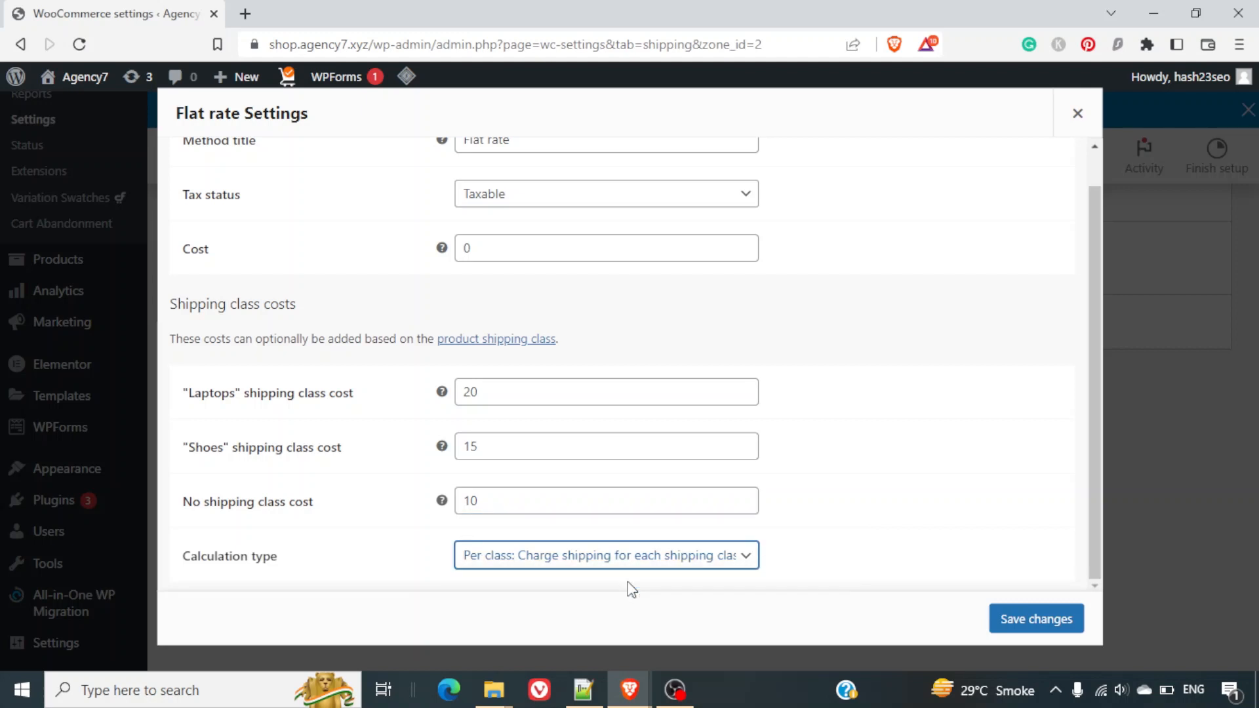
click(1035, 621)
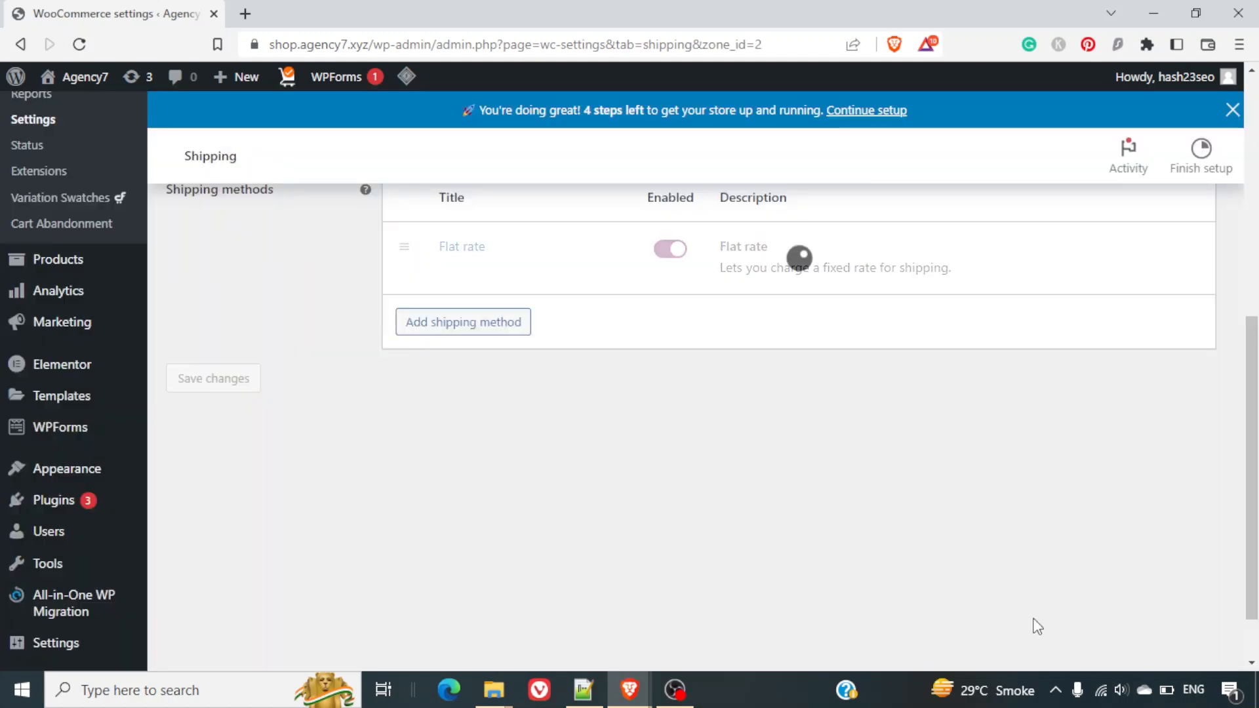
scroll(486, 423, up, 5)
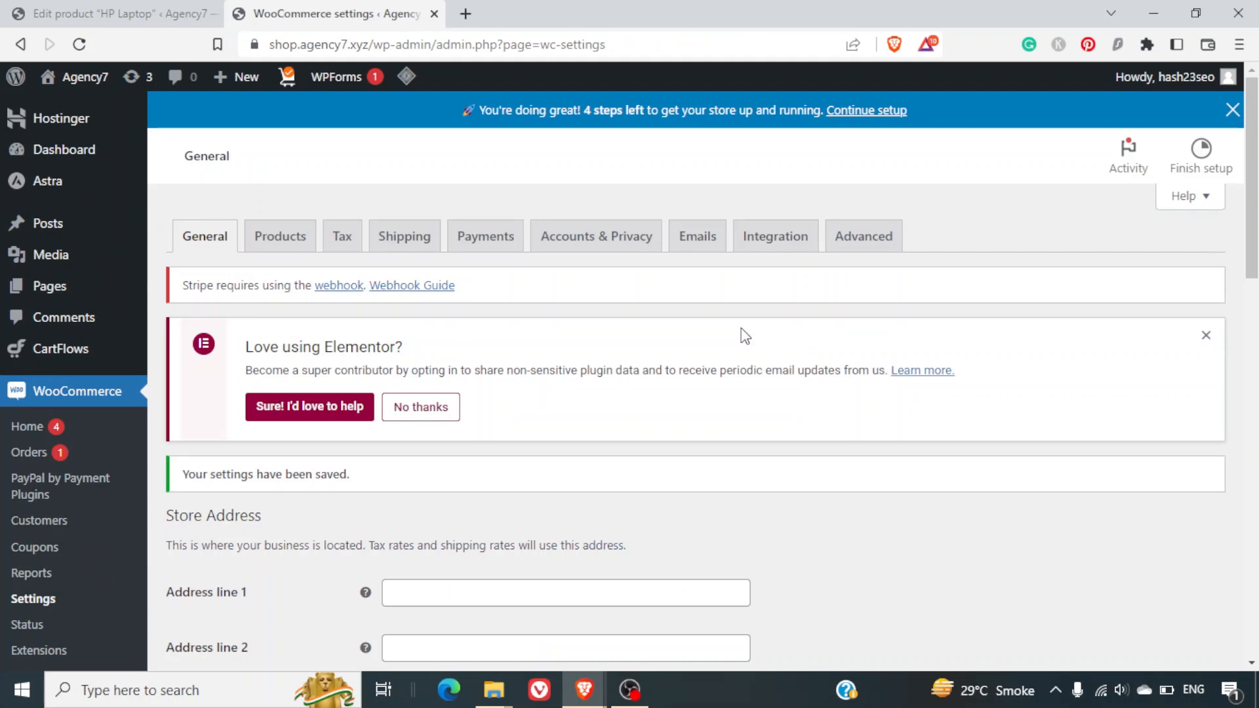
click(353, 239)
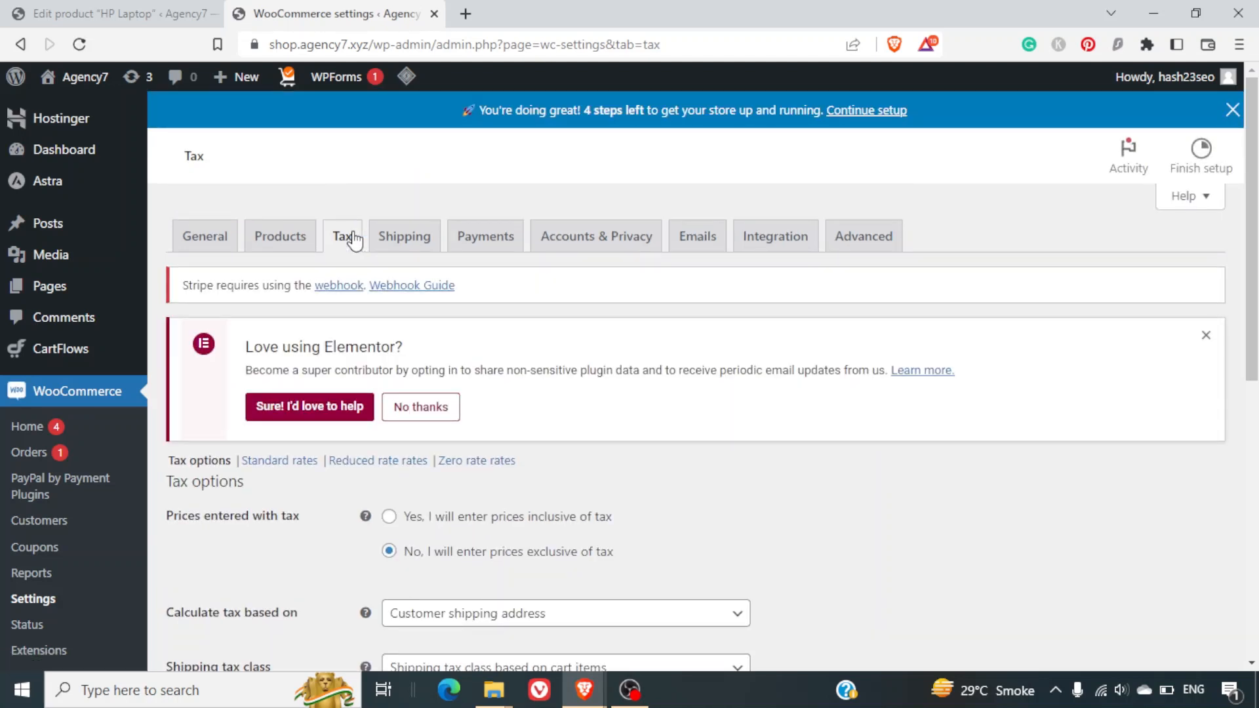
click(211, 232)
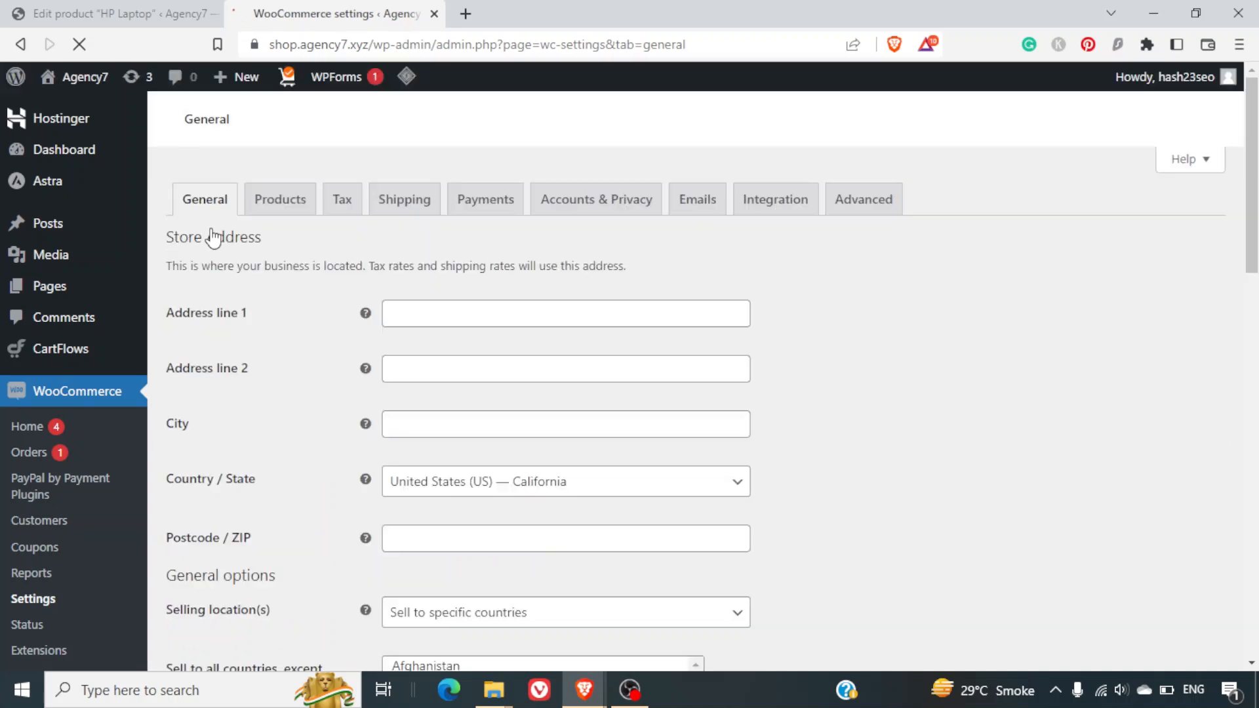
scroll(843, 418, down, 8)
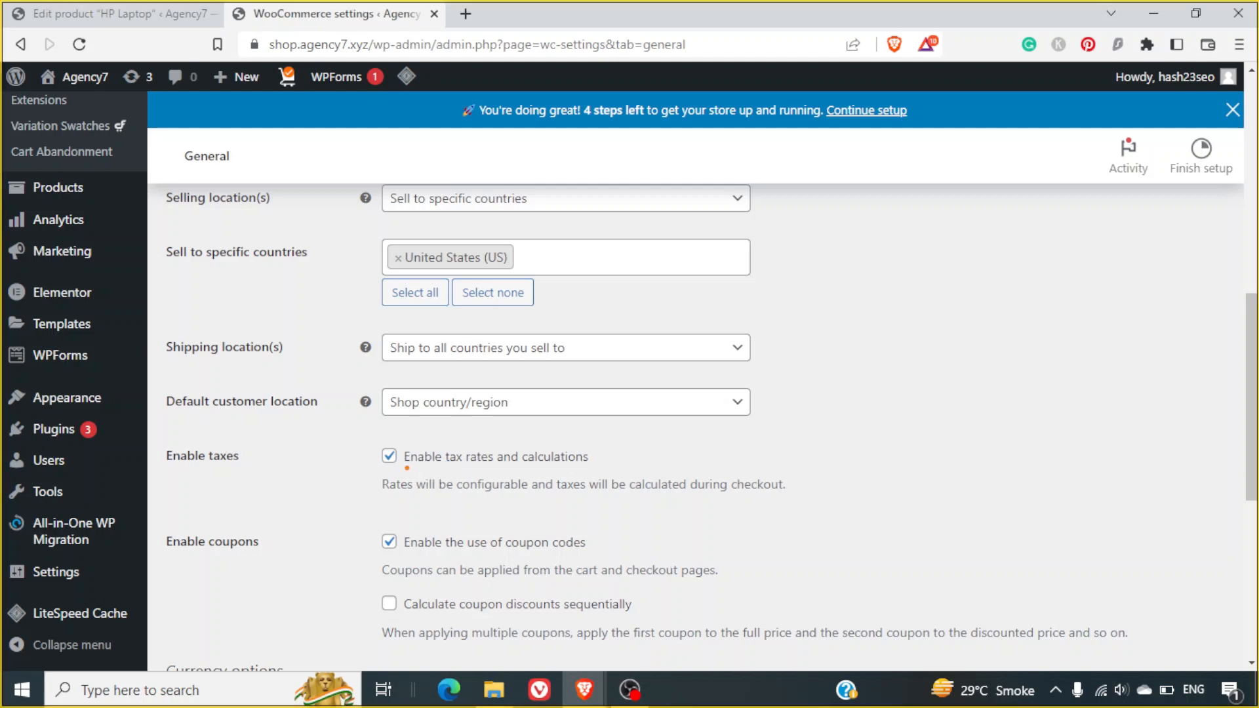
mouse_move(401, 468)
mouse_down()
mouse_move(566, 482)
mouse_move(616, 453)
mouse_move(533, 425)
mouse_move(354, 434)
mouse_move(433, 489)
mouse_up()
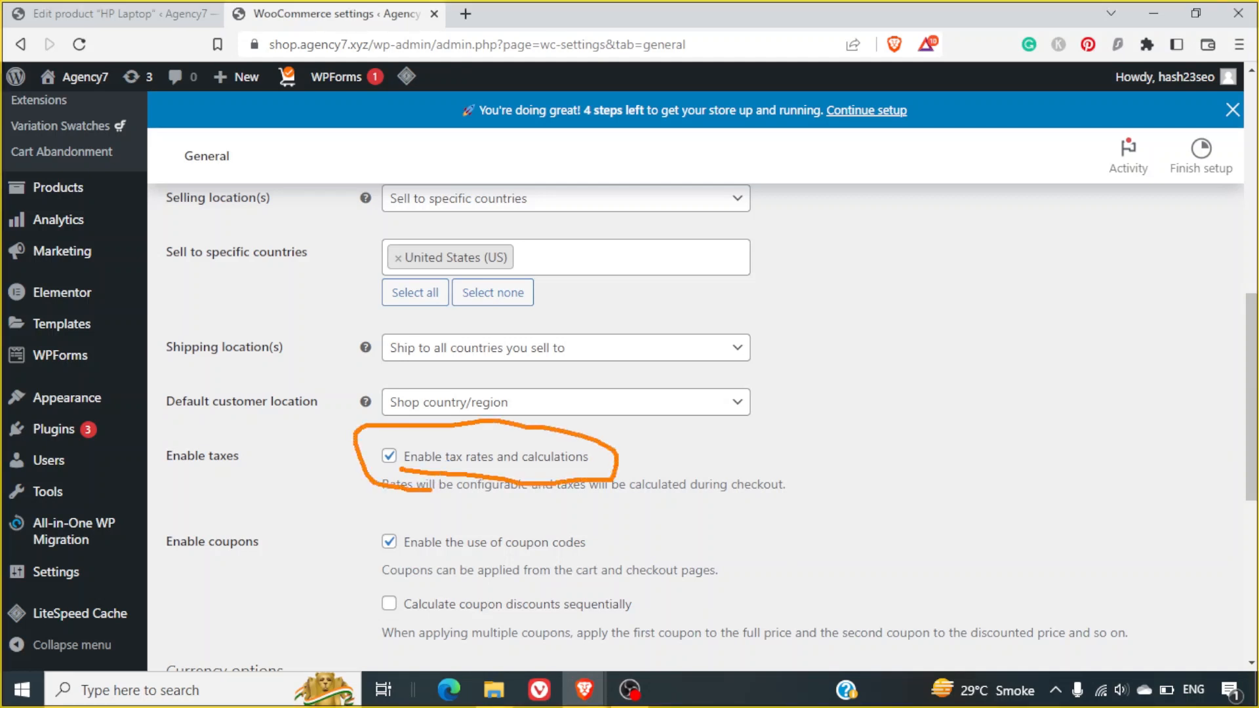
key(Escape)
scroll(317, 540, down, 8)
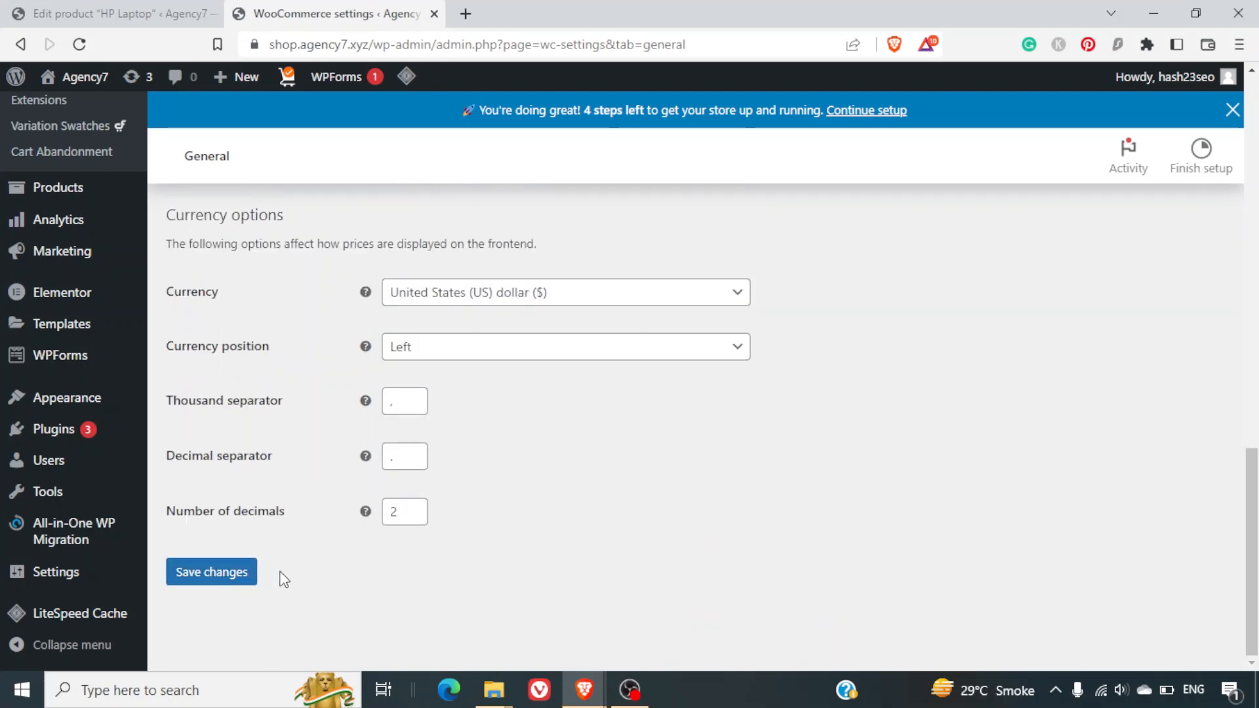
scroll(283, 579, up, 15)
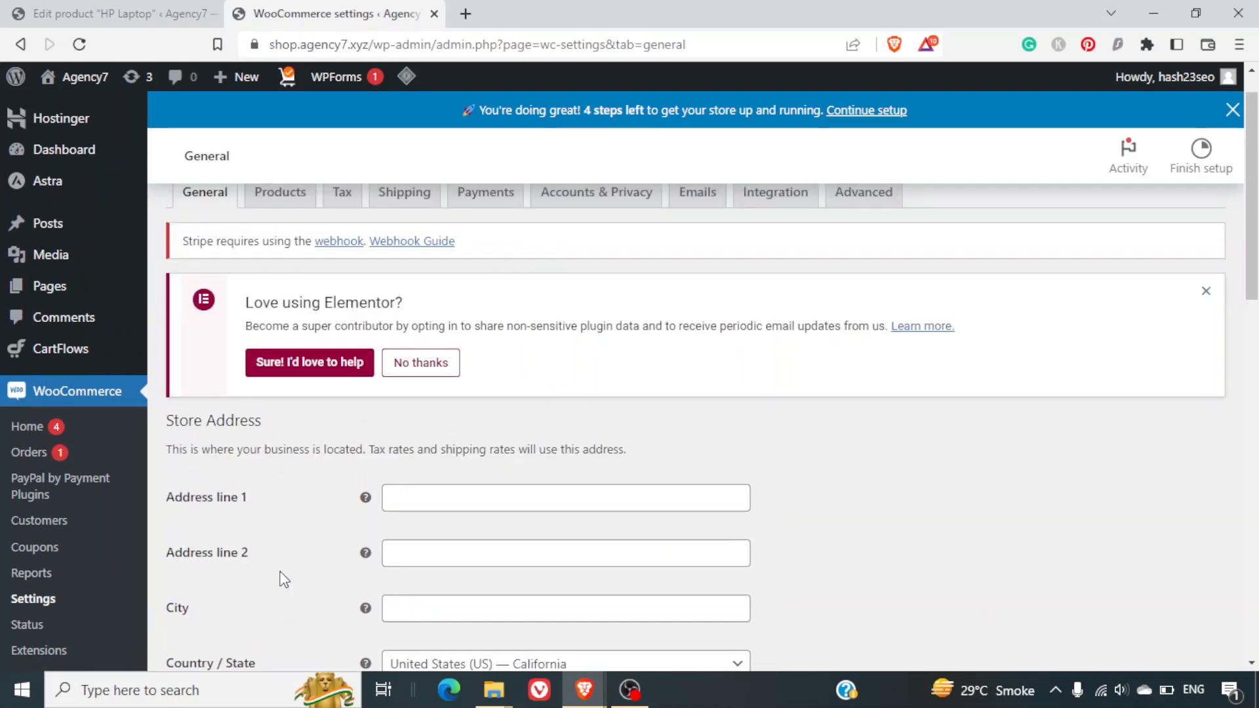
scroll(284, 579, up, 1)
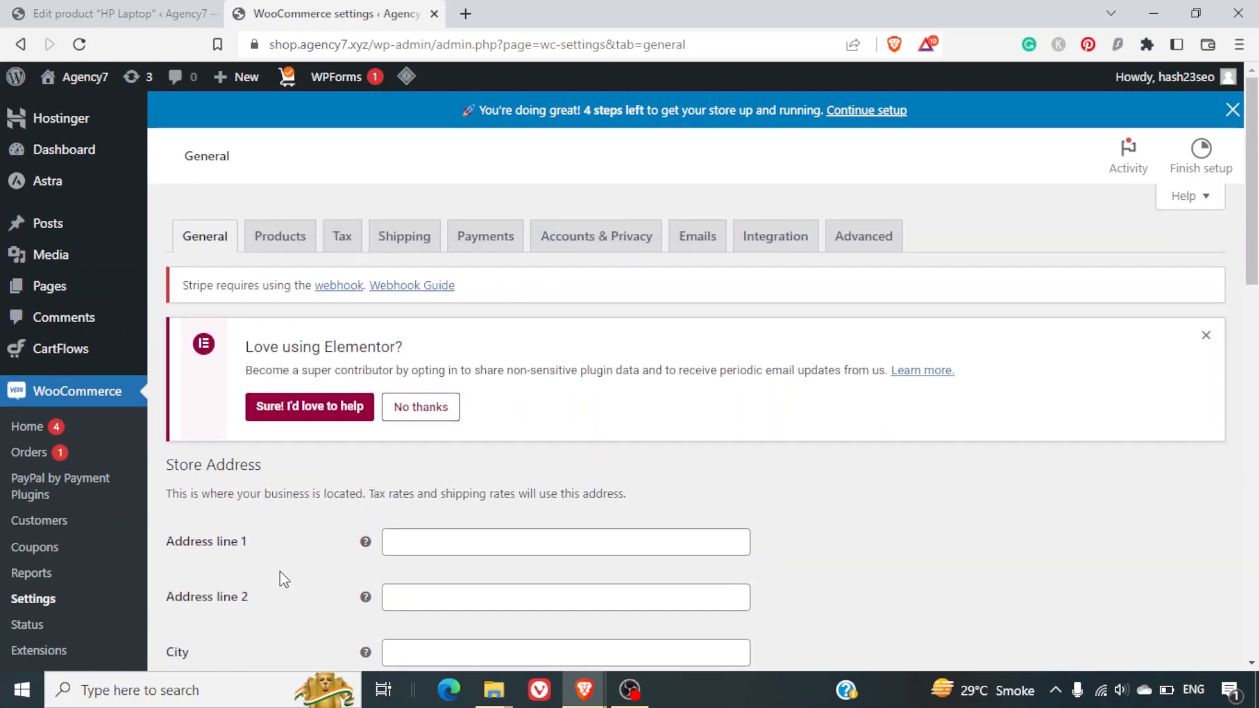
In the Tax tab, delete the Reduced rate line from Additional tax classes and save.
click(352, 242)
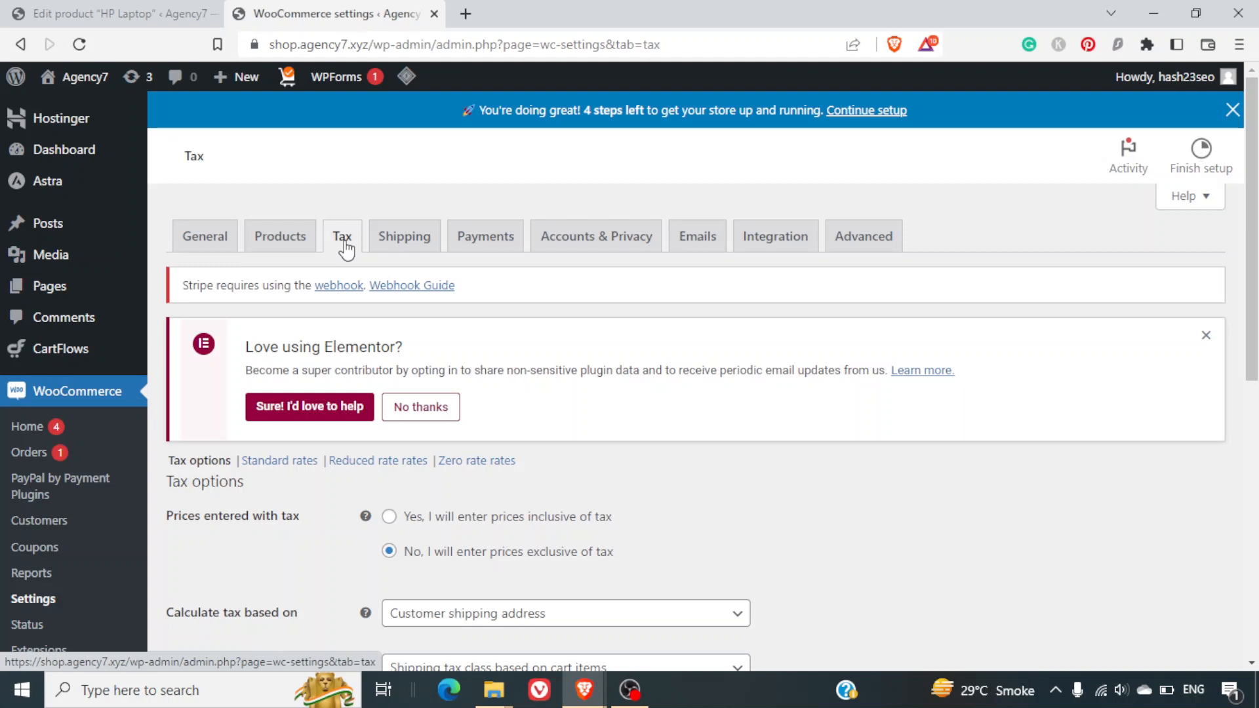
scroll(695, 472, down, 2)
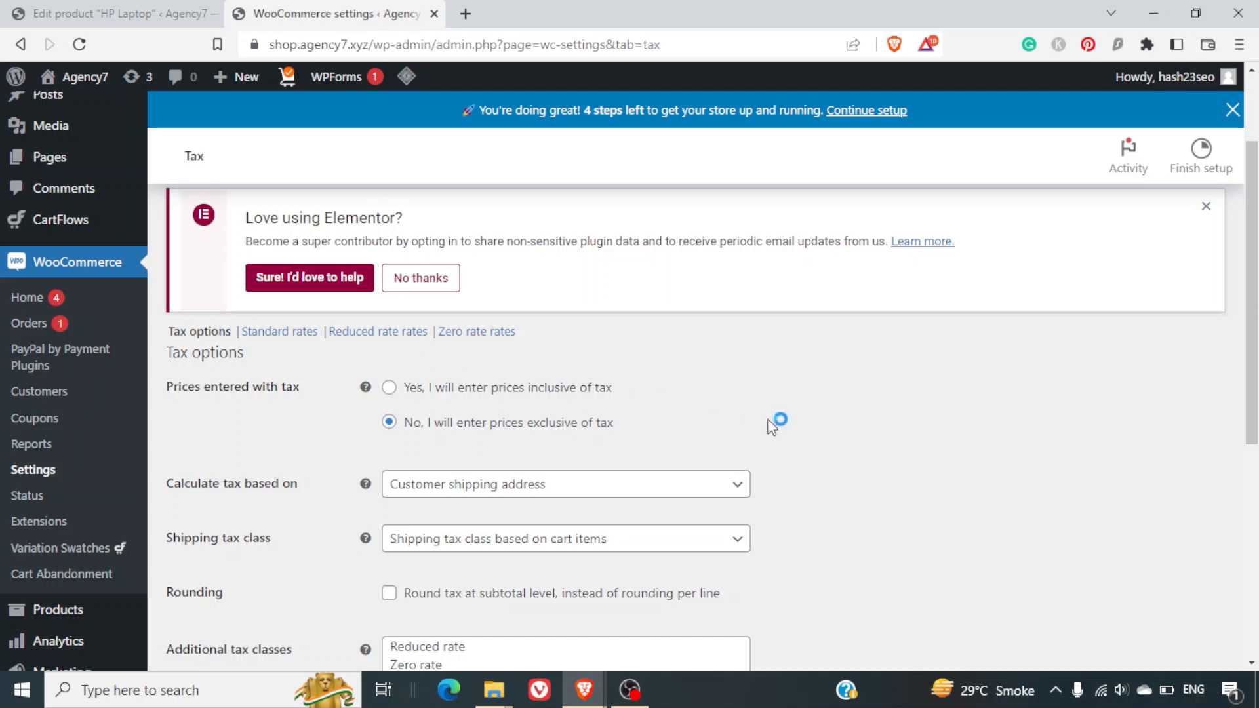
scroll(772, 423, down, 2)
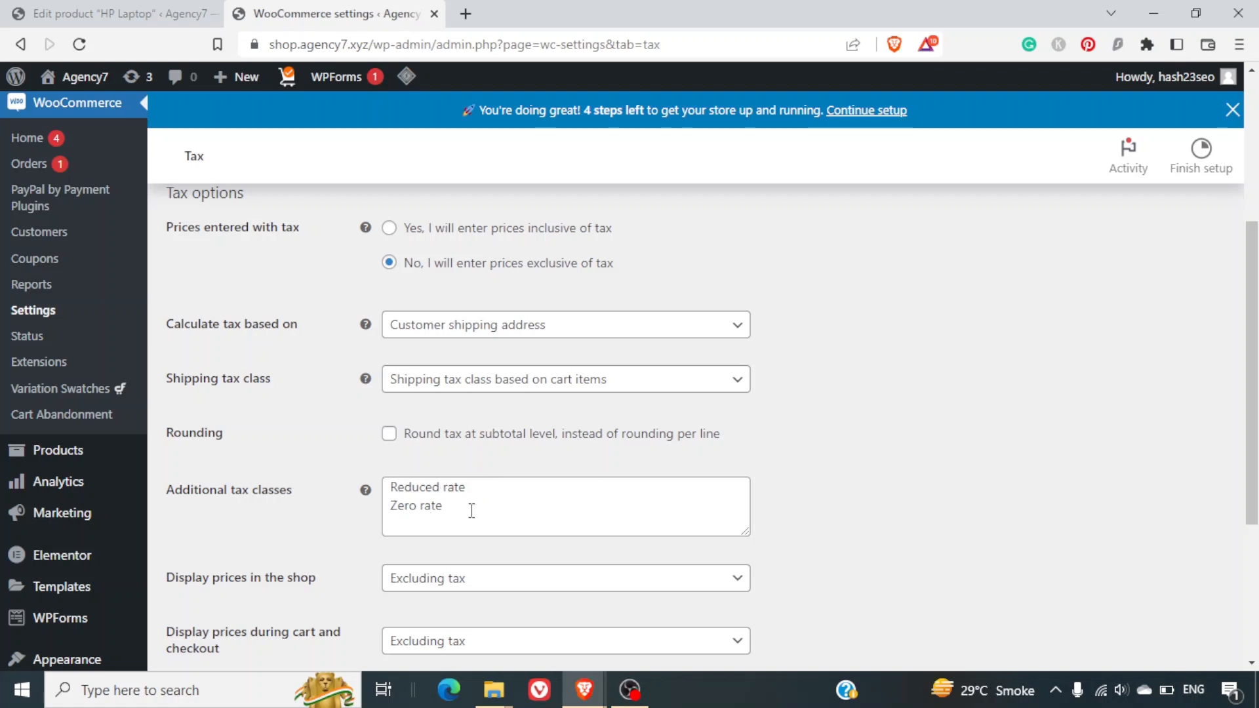
click(499, 490)
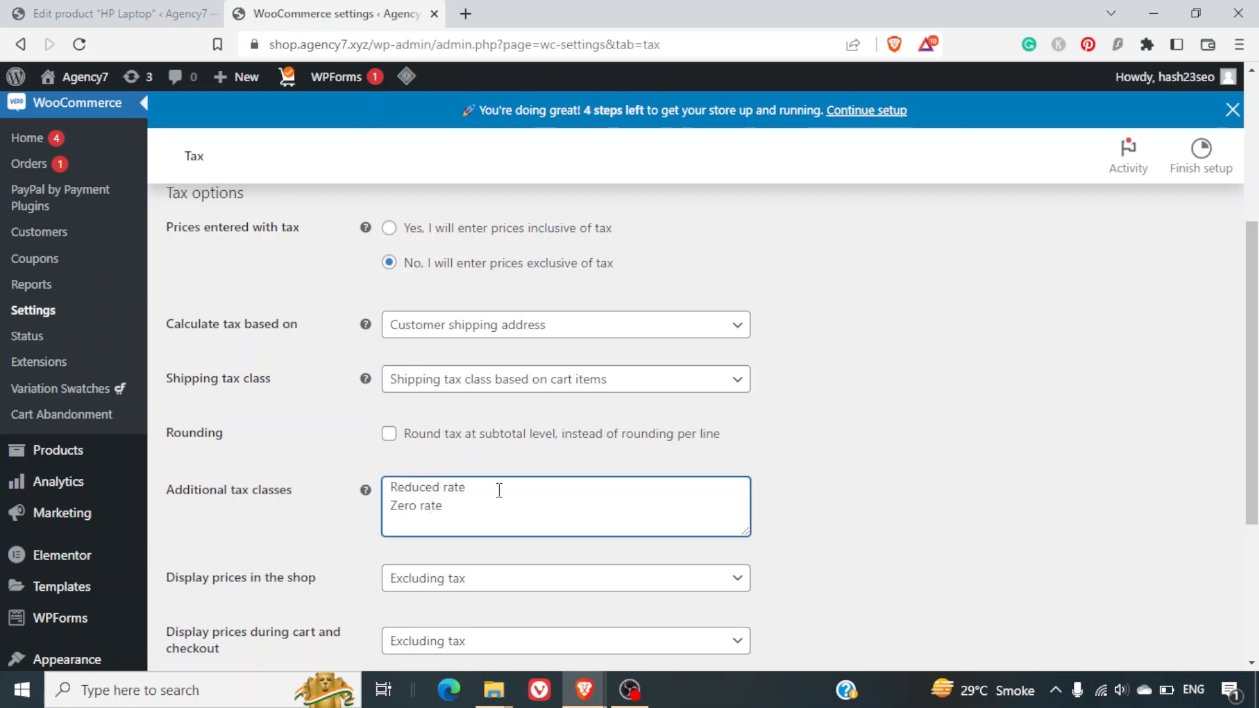
key(shift+Home)
key(Delete)
key(Delete)
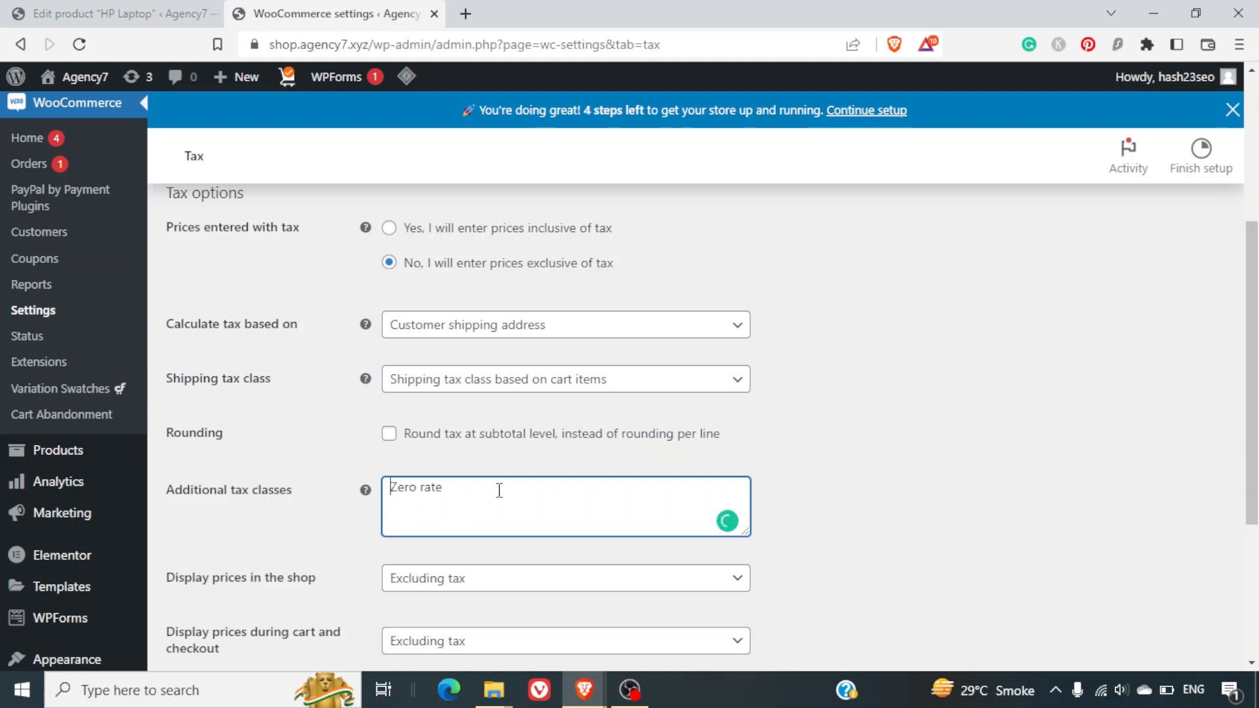
scroll(301, 509, down, 4)
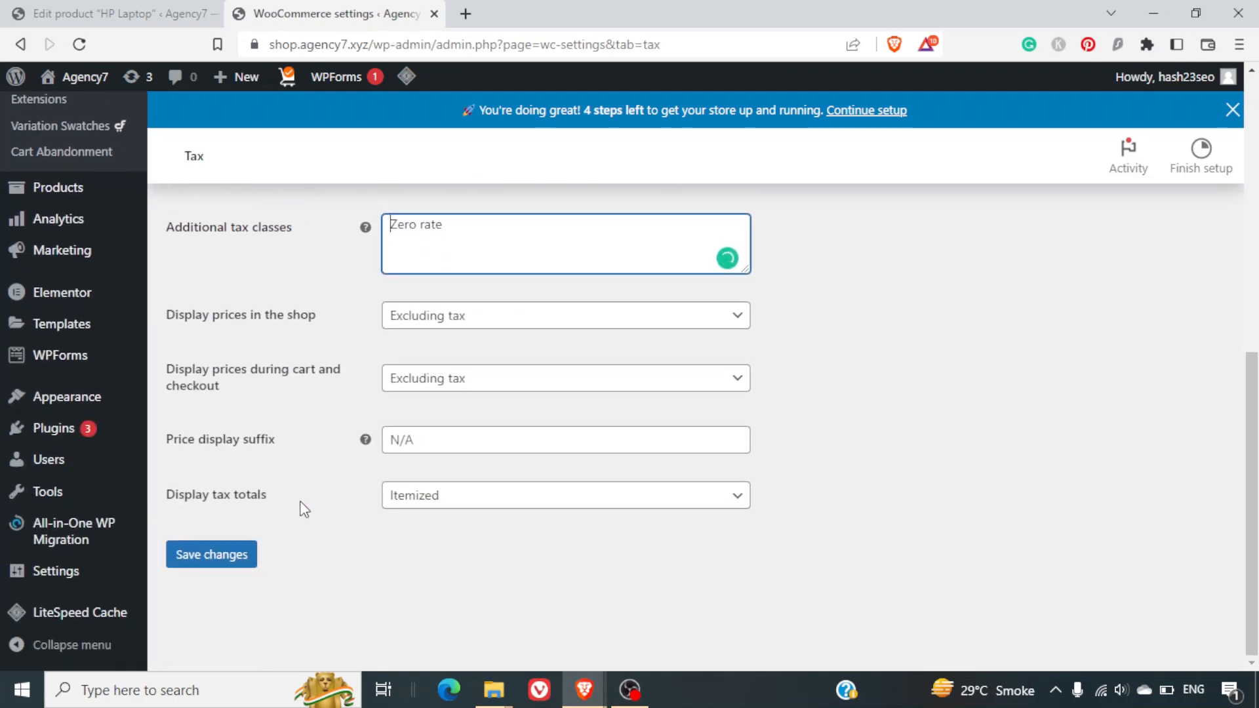
click(190, 567)
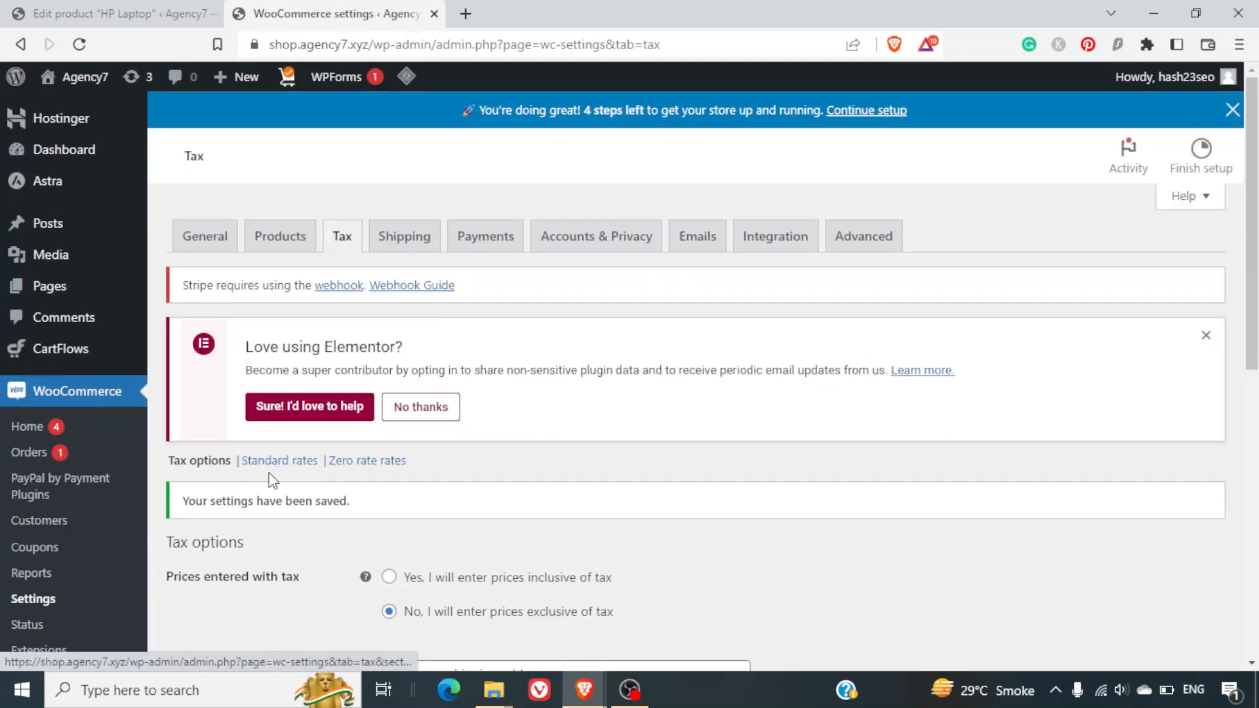
Rename the 'Zero rate' additional tax class to 'Zero' and save the tax options.
mouse_move(258, 471)
mouse_down()
mouse_move(326, 485)
mouse_move(433, 479)
mouse_up()
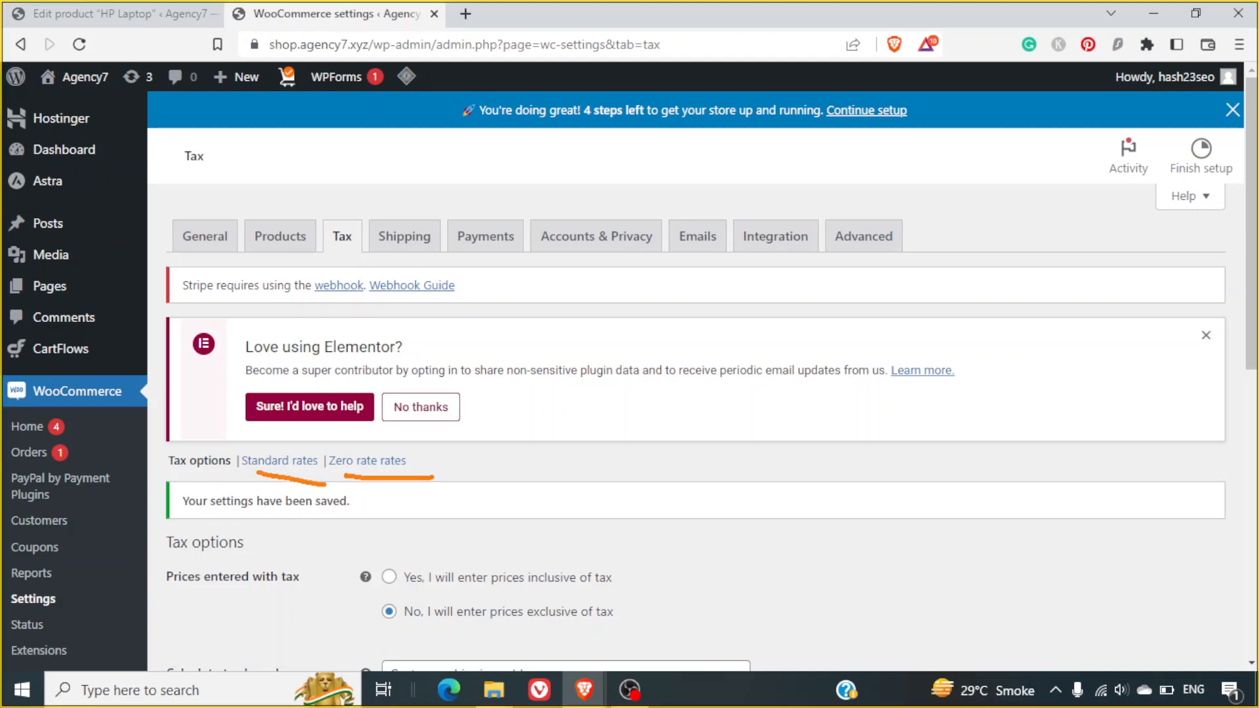
scroll(435, 481, down, 5)
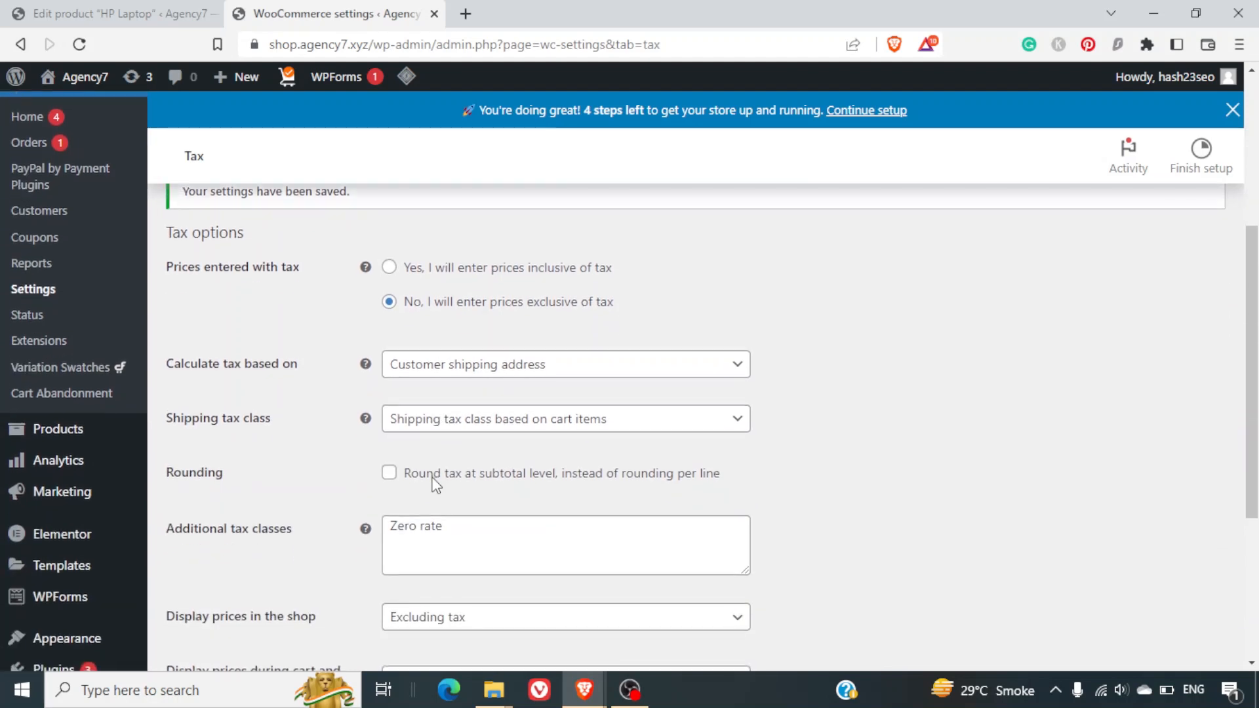
double_click(429, 526)
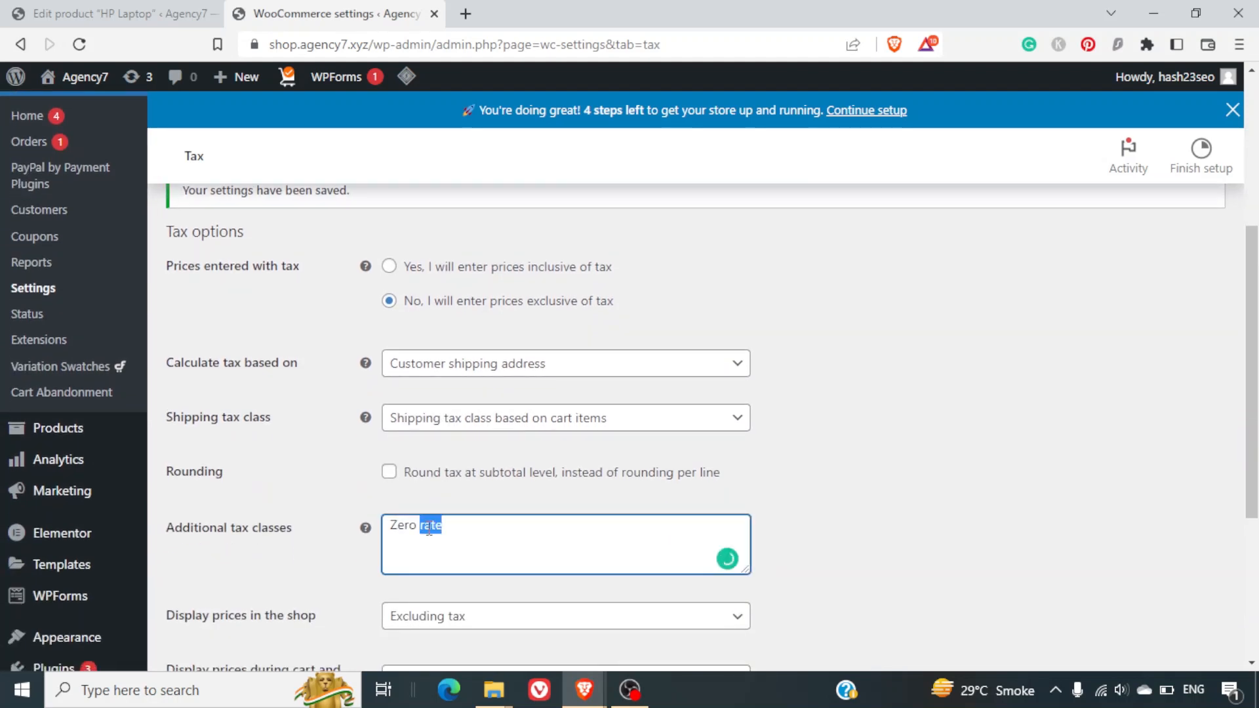
key(BackSpace)
scroll(276, 553, down, 5)
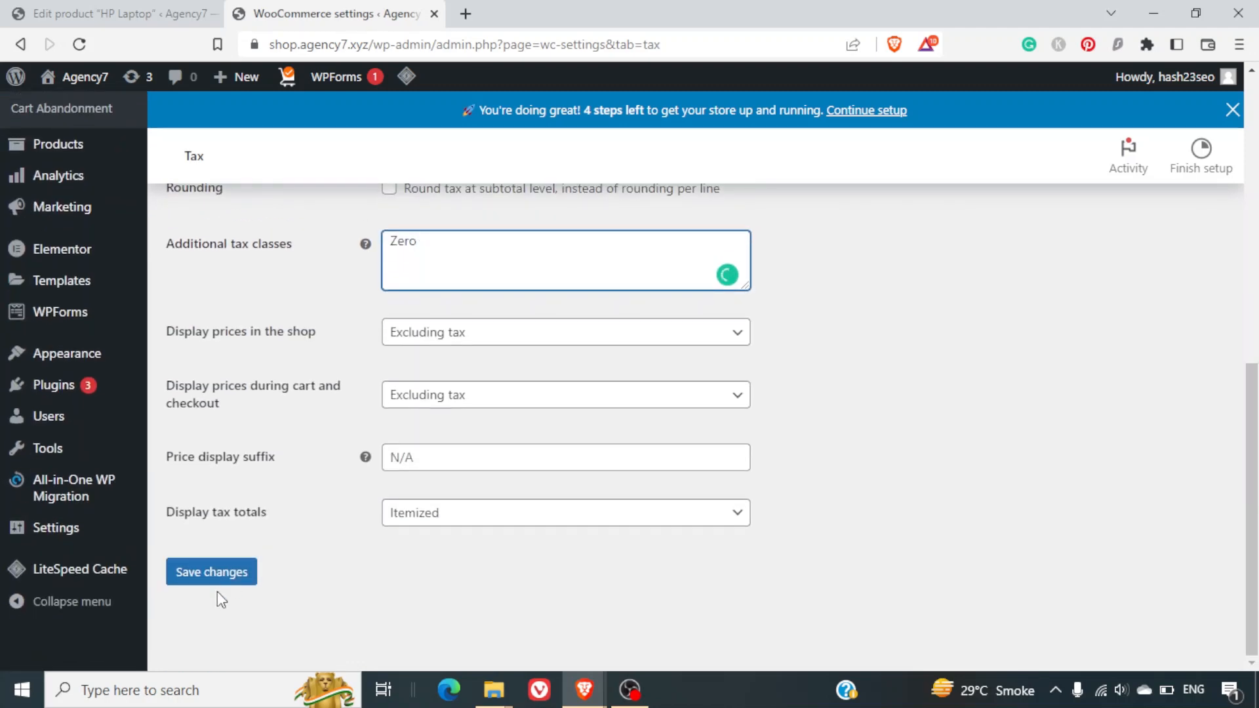
click(222, 580)
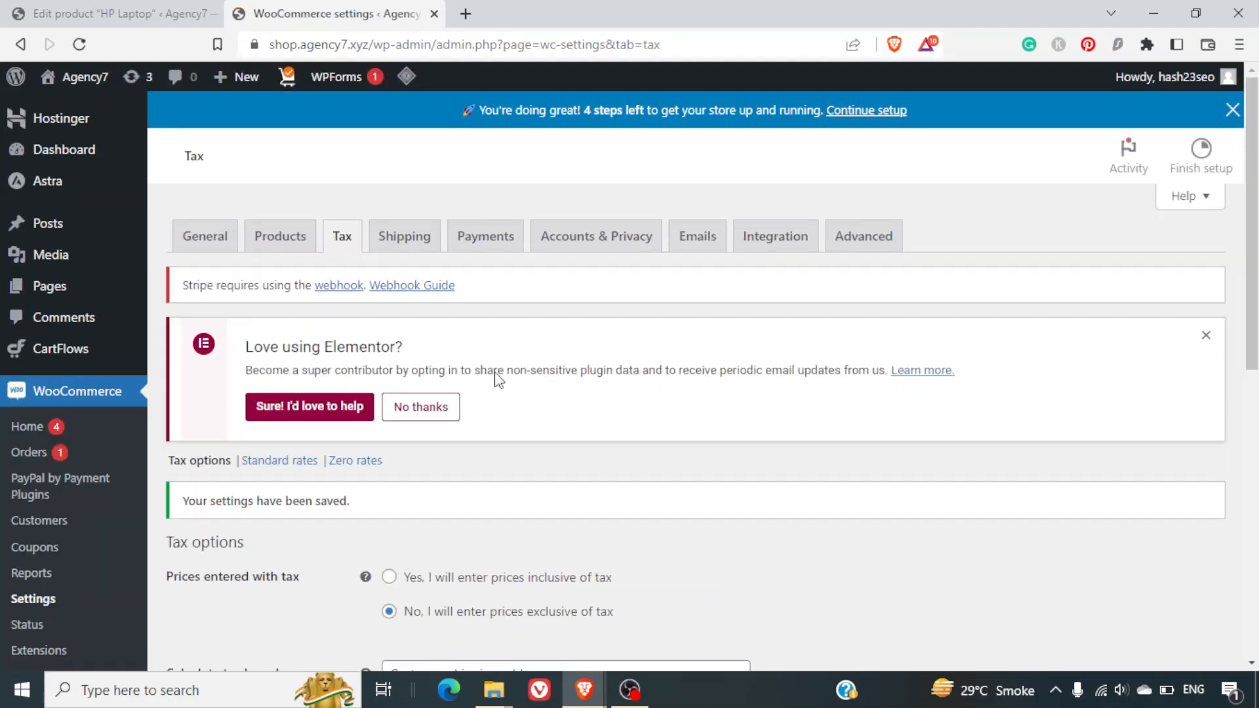
scroll(534, 402, down, 3)
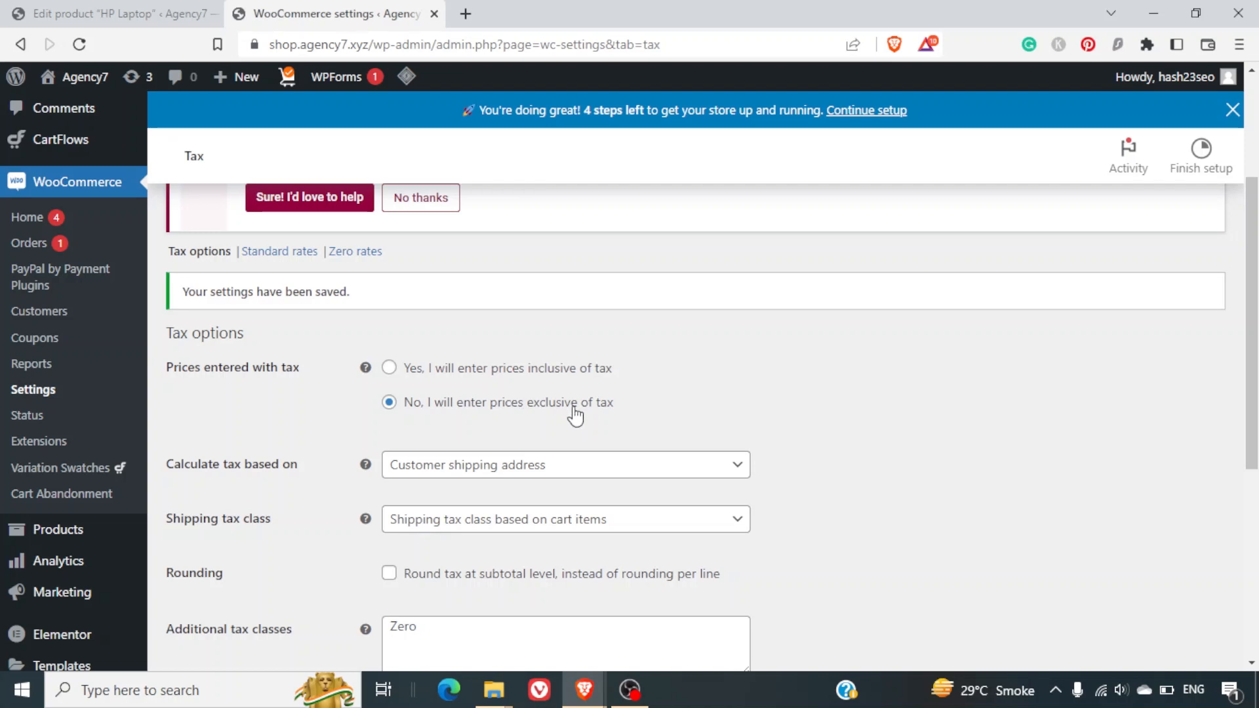
Keep 'Calculate tax based on' set to Customer shipping address.
scroll(575, 413, down, 1)
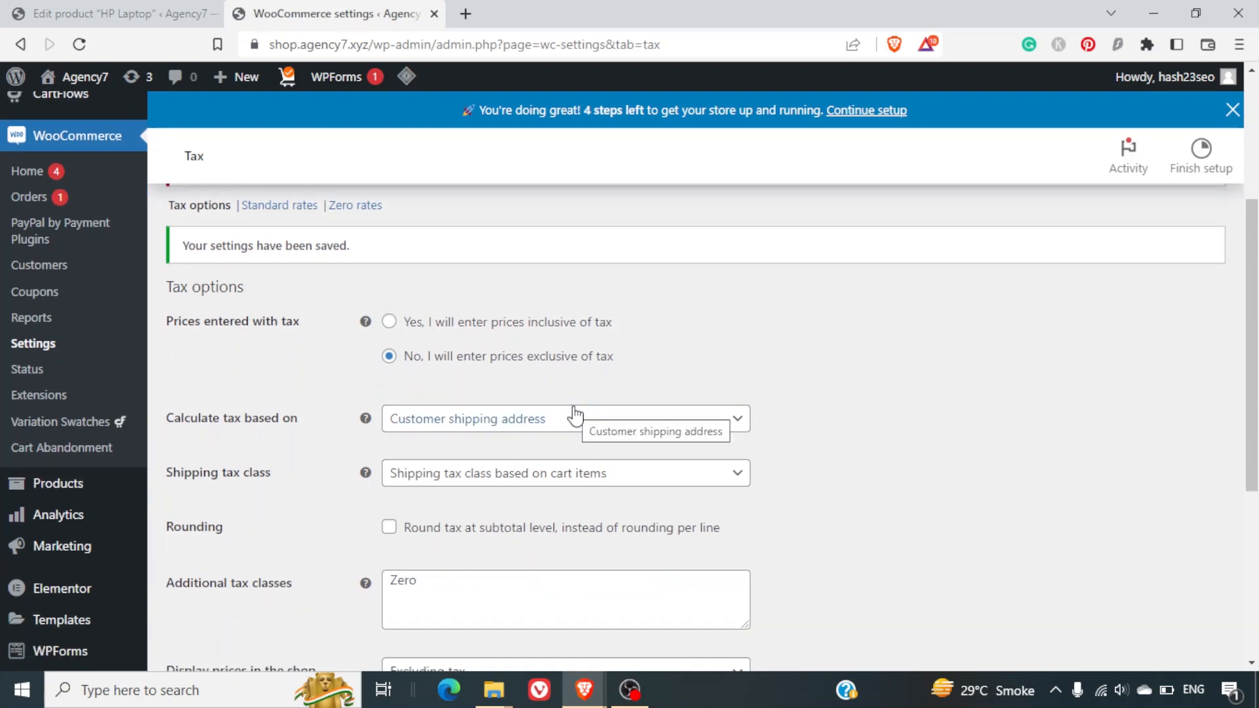
scroll(575, 414, down, 2)
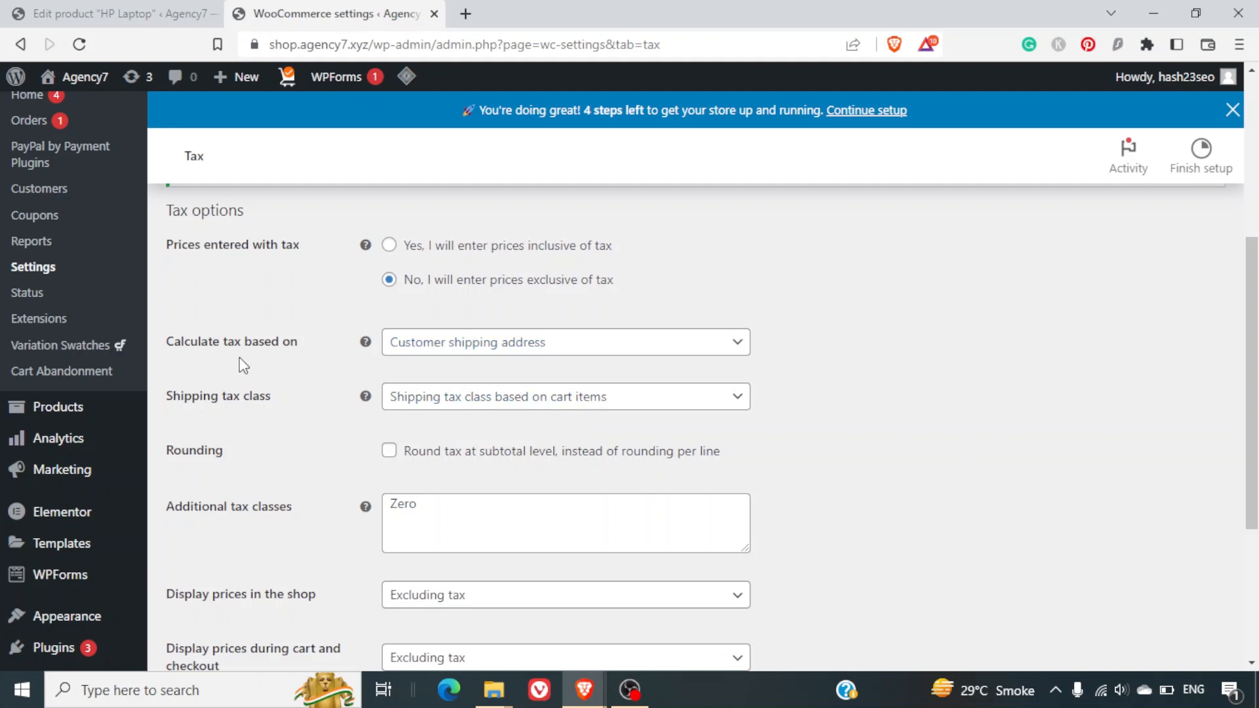
click(464, 360)
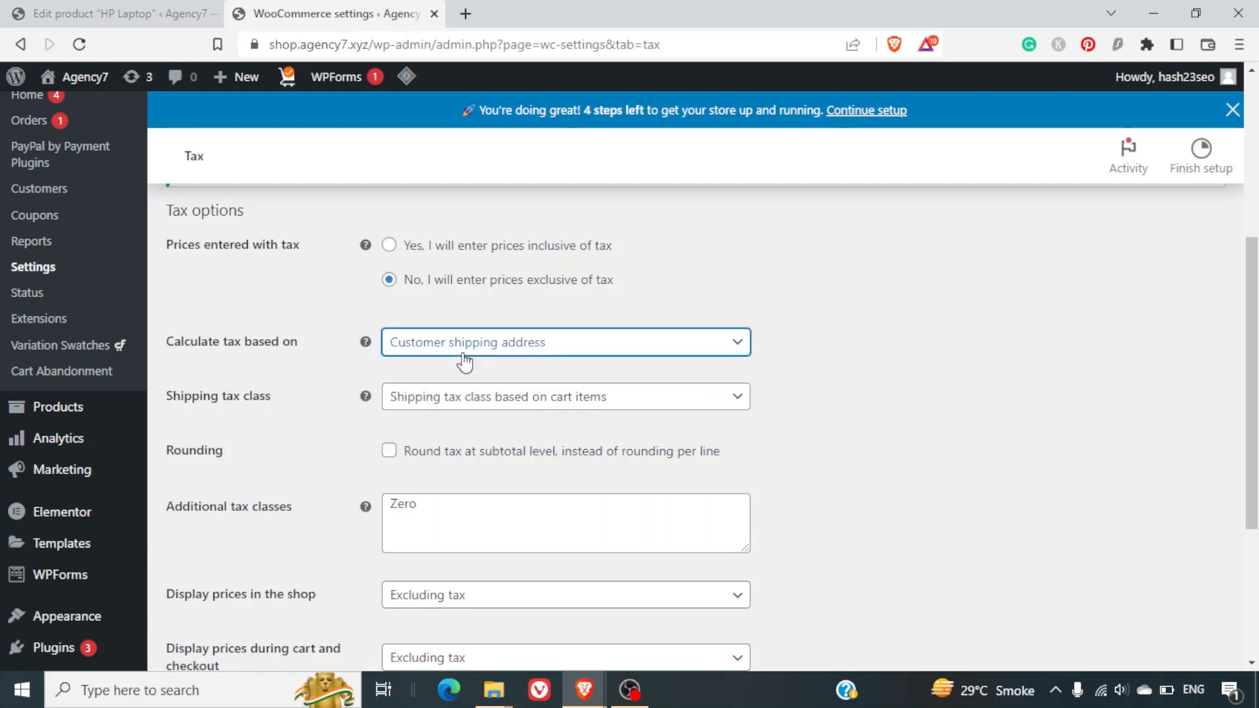
click(462, 355)
click(463, 355)
click(462, 355)
click(463, 355)
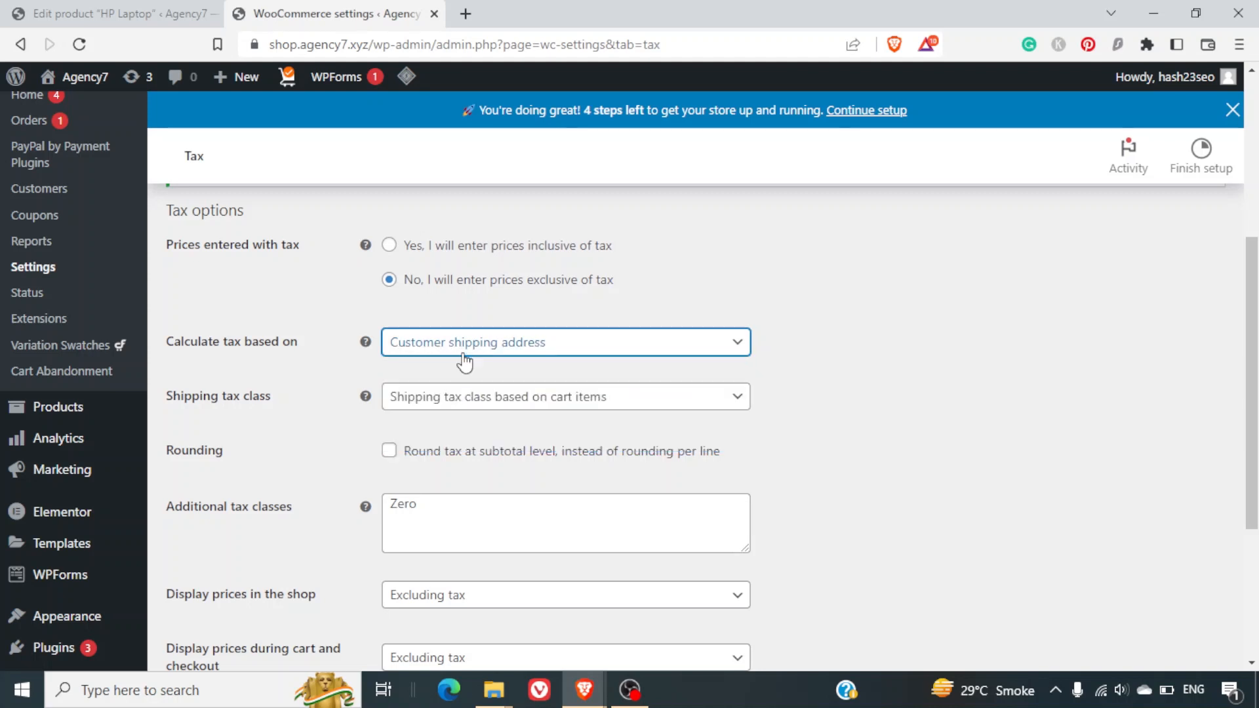
click(512, 352)
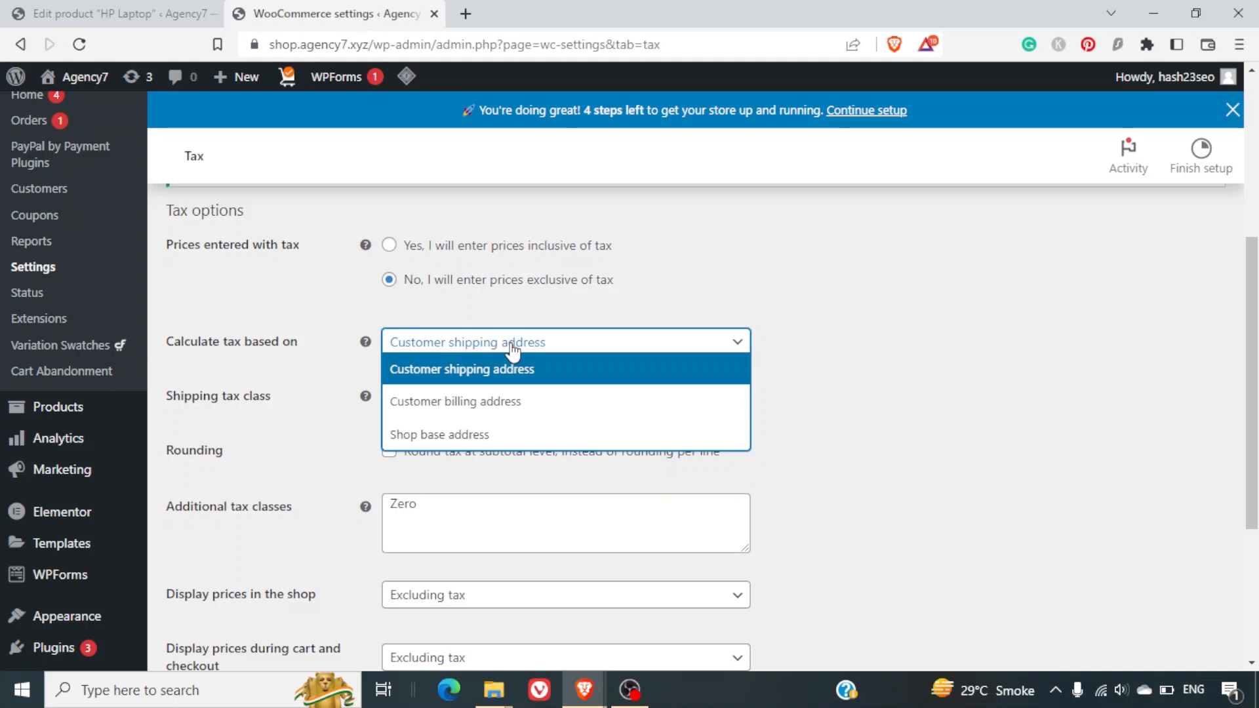
click(530, 367)
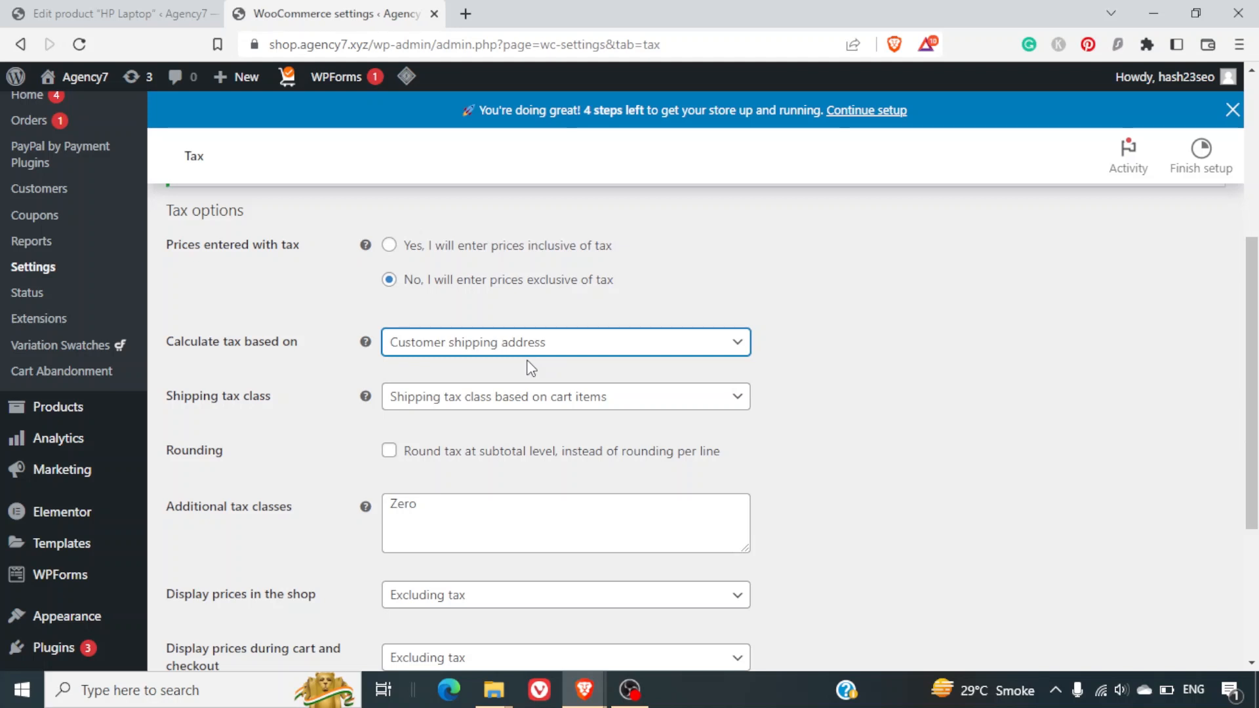
Set the Shipping tax class to Zero.
scroll(529, 366, down, 1)
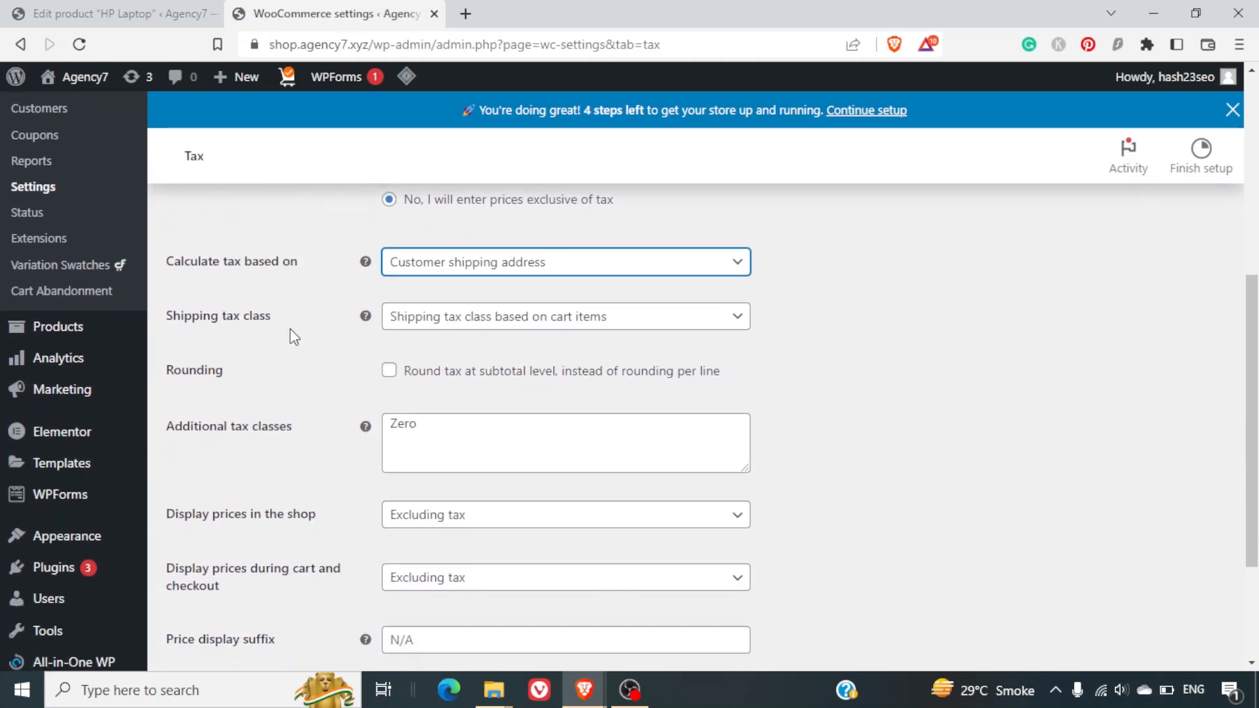
click(462, 332)
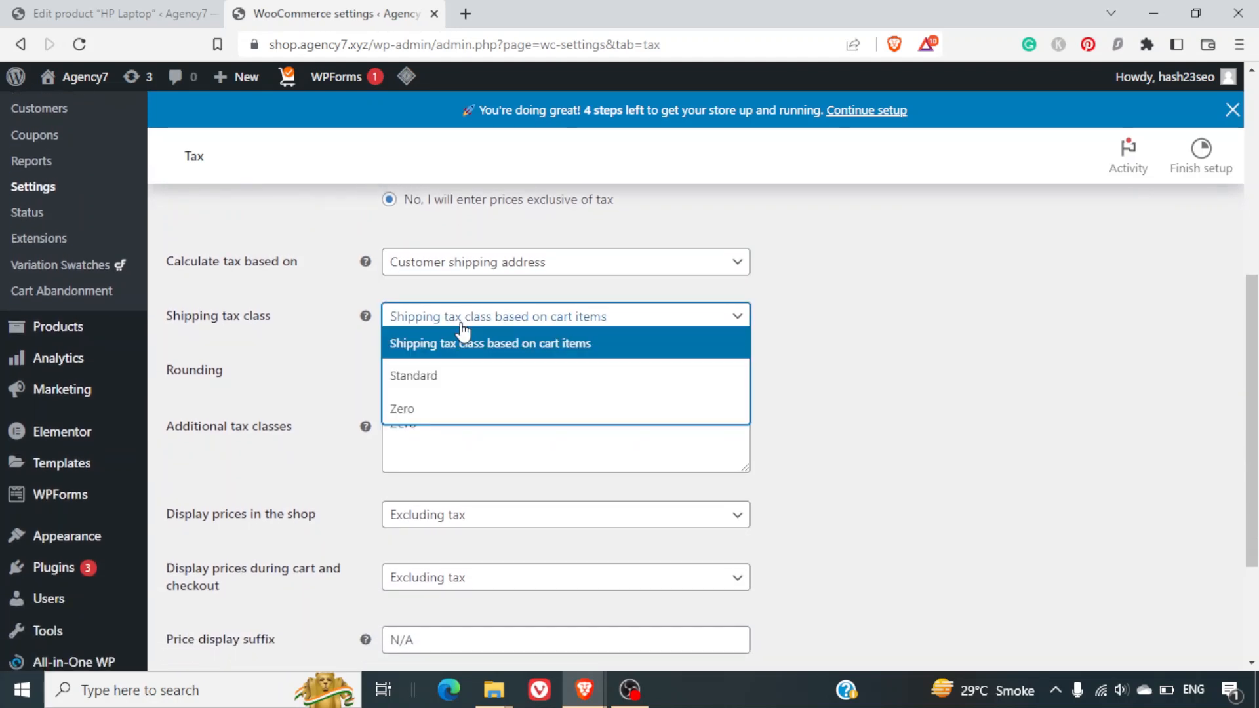
click(475, 411)
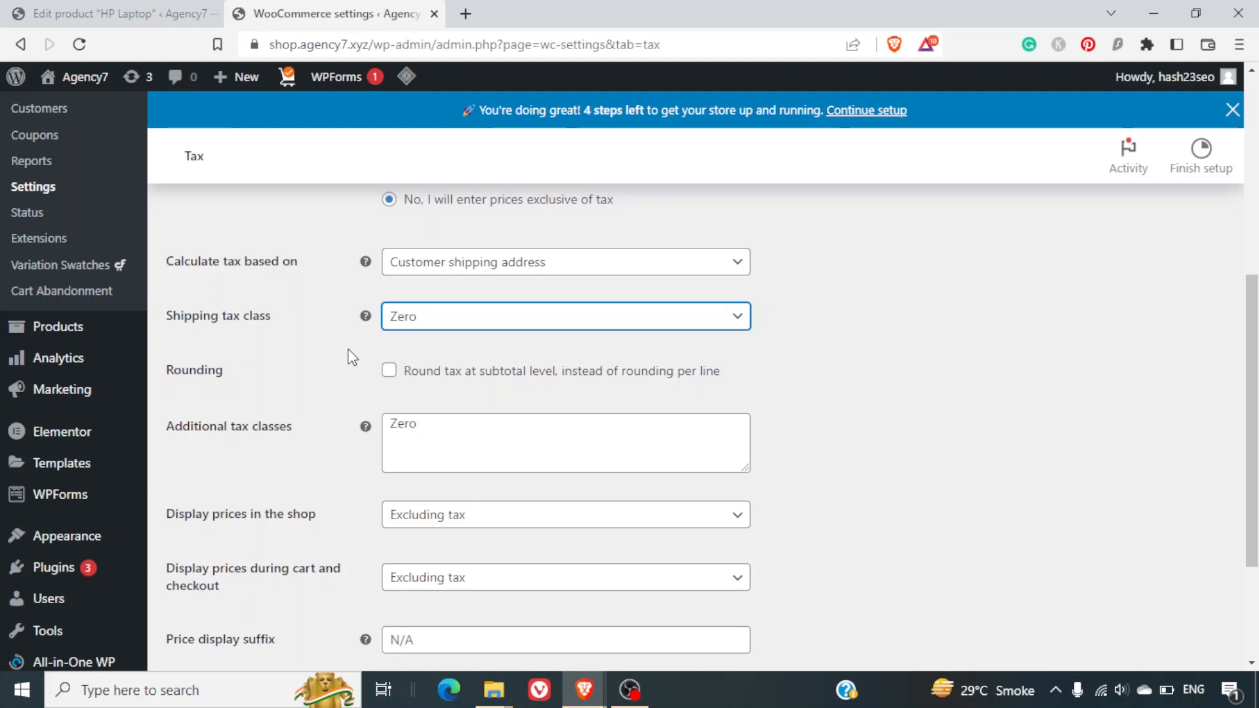
scroll(350, 356, down, 1)
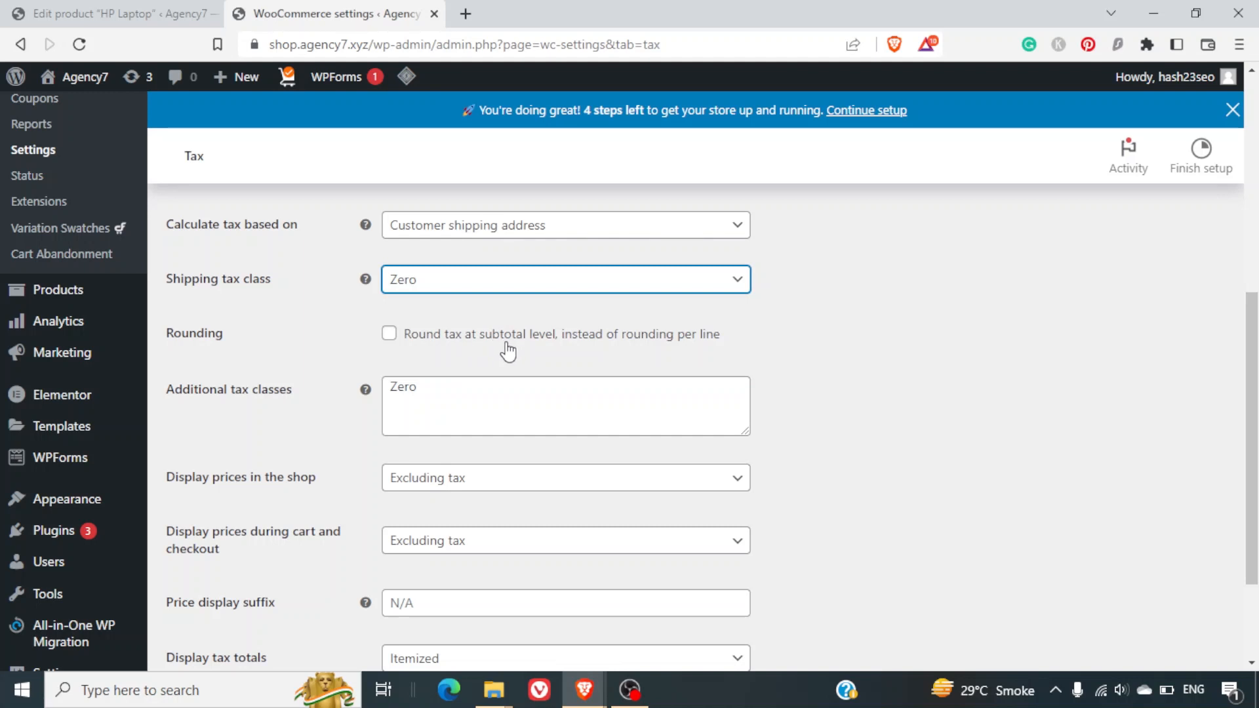
scroll(508, 352, down, 1)
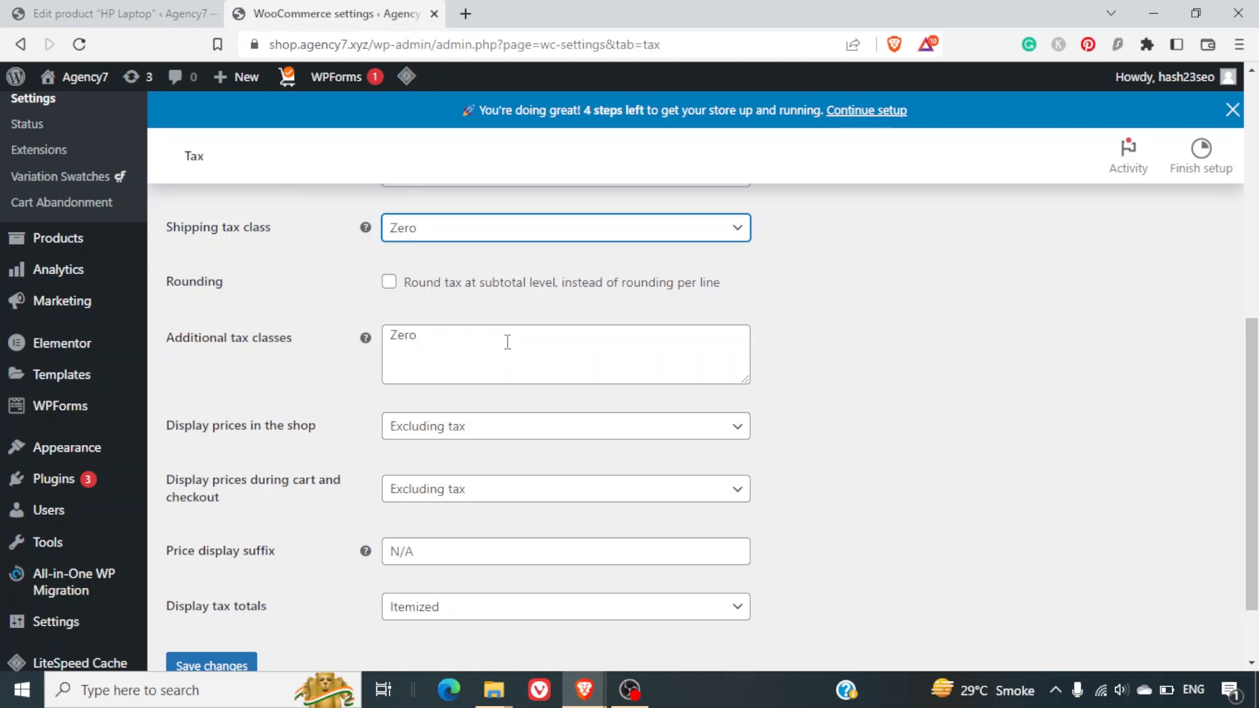
scroll(507, 341, down, 1)
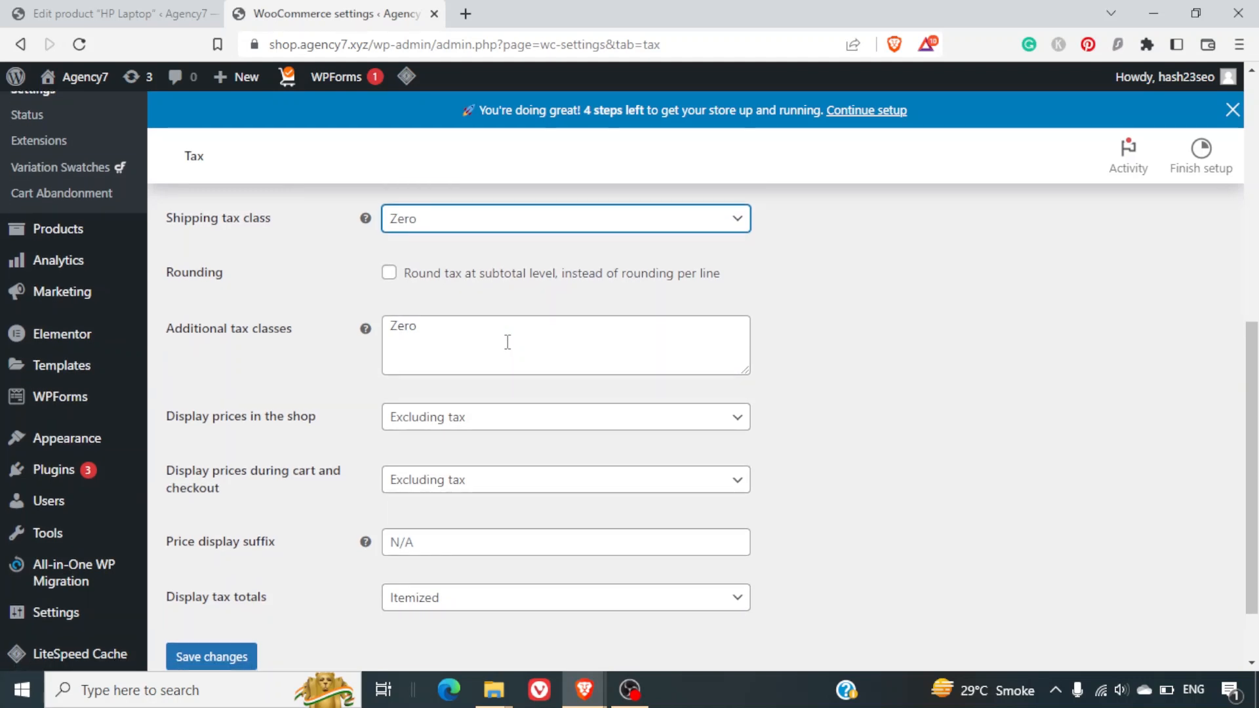
scroll(508, 342, down, 2)
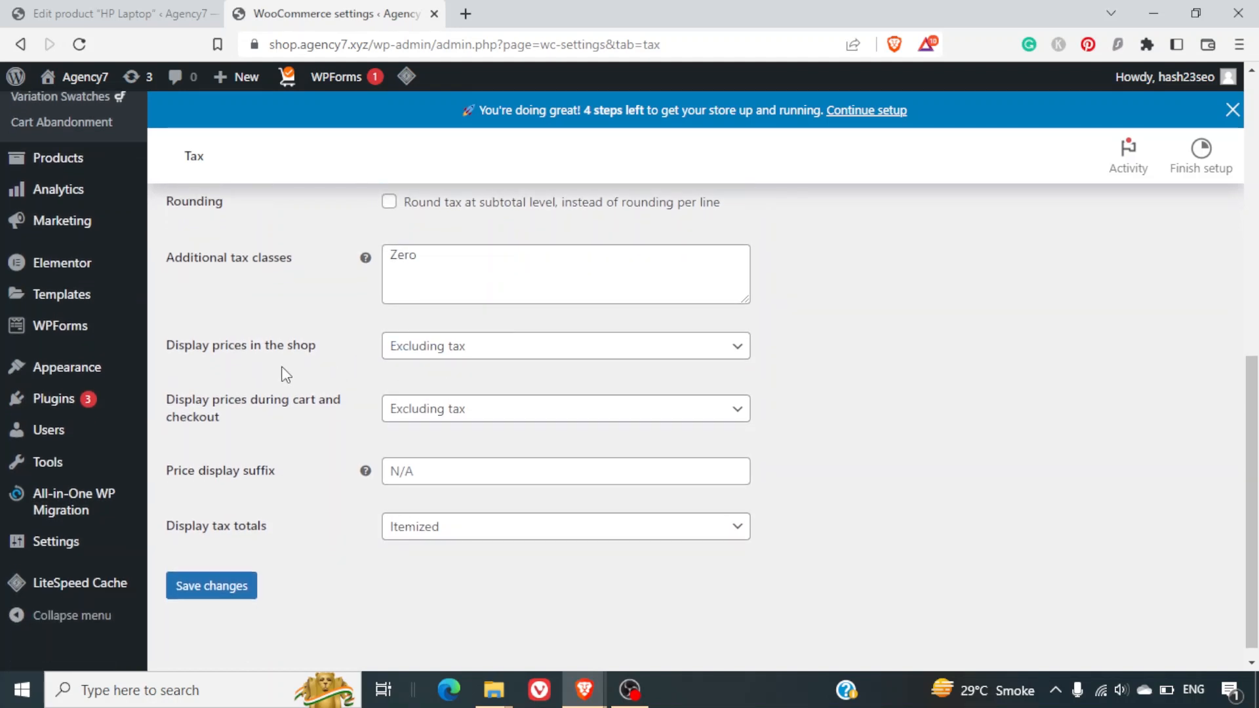
Keep shop prices displayed excluding tax.
click(412, 358)
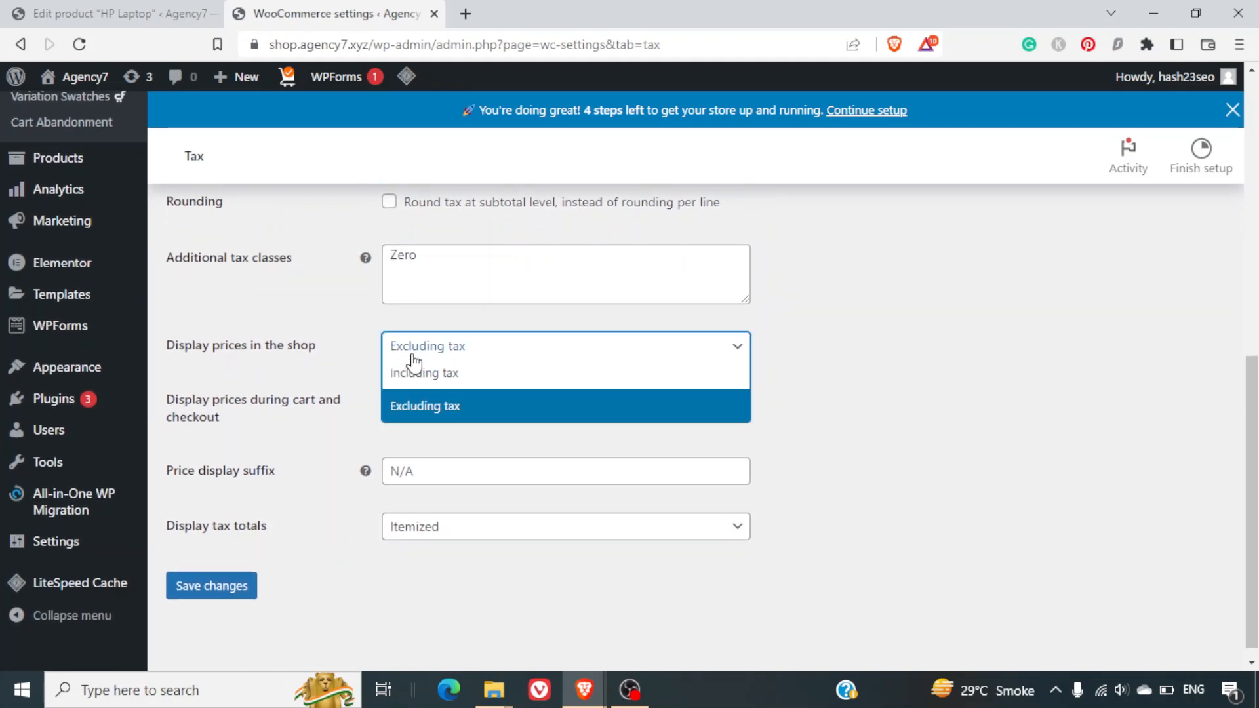
click(413, 357)
scroll(320, 418, down, 1)
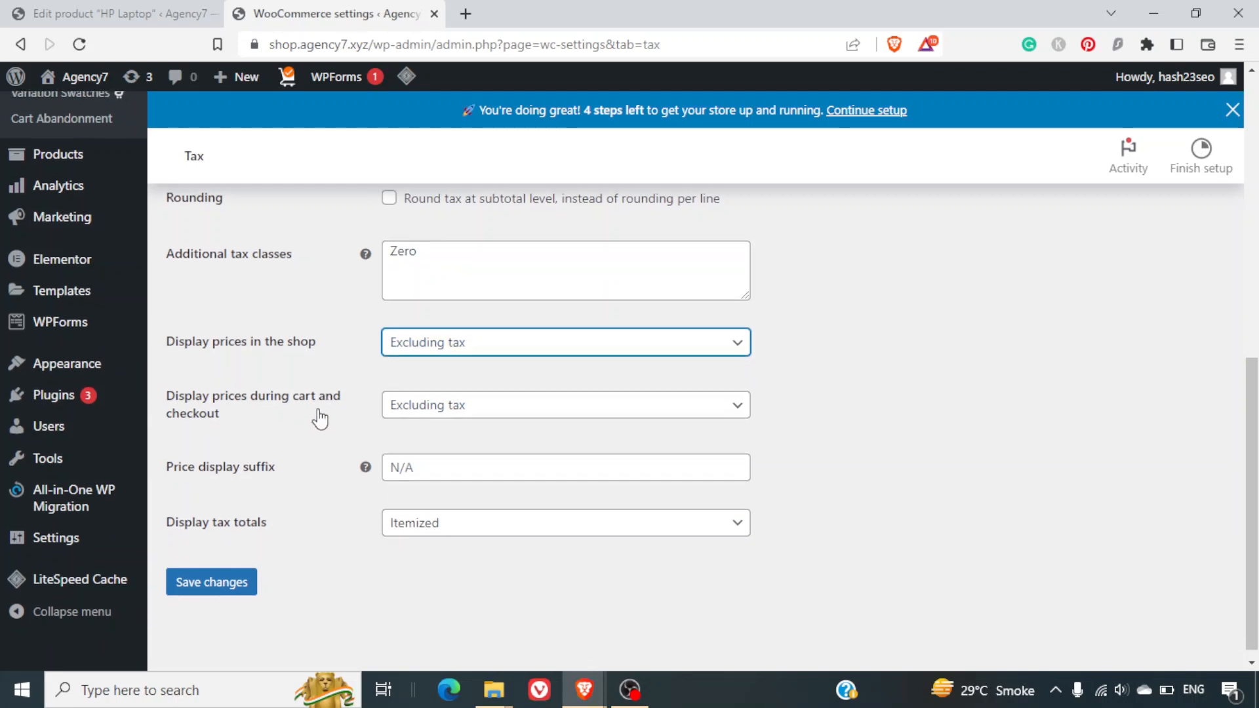
scroll(320, 417, down, 1)
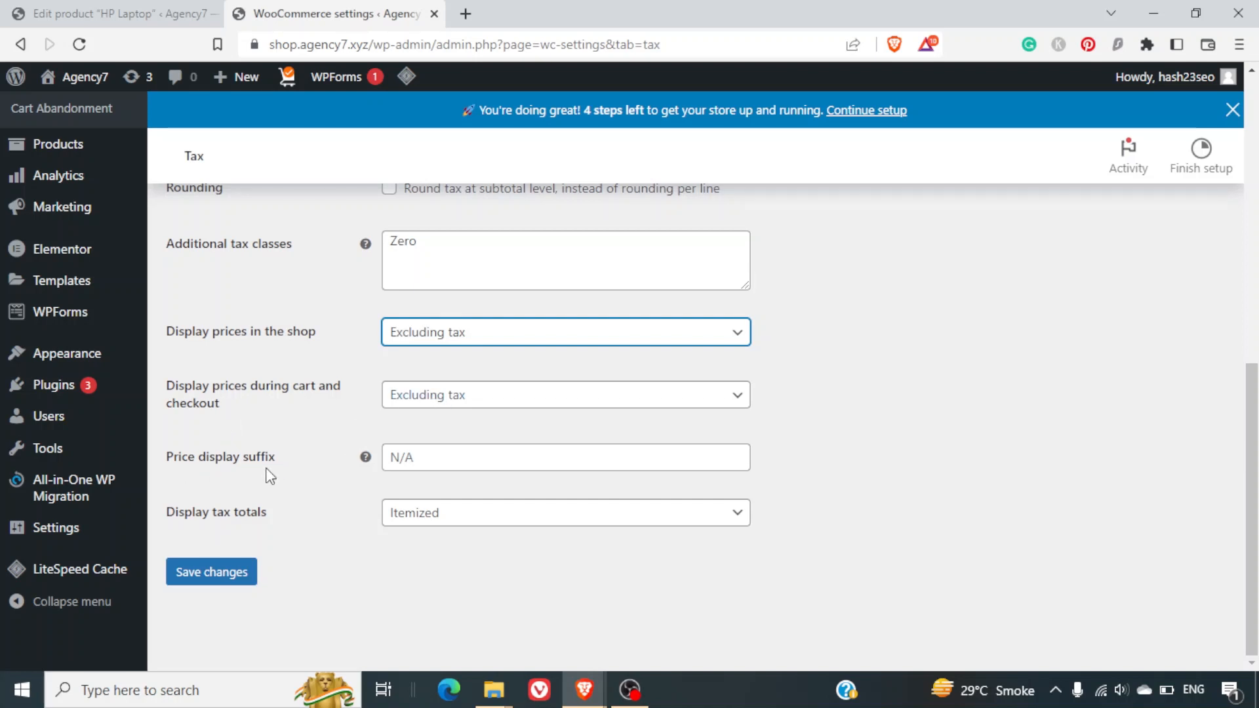
Set the price display suffix to 'VAT'.
mouse_move(365, 463)
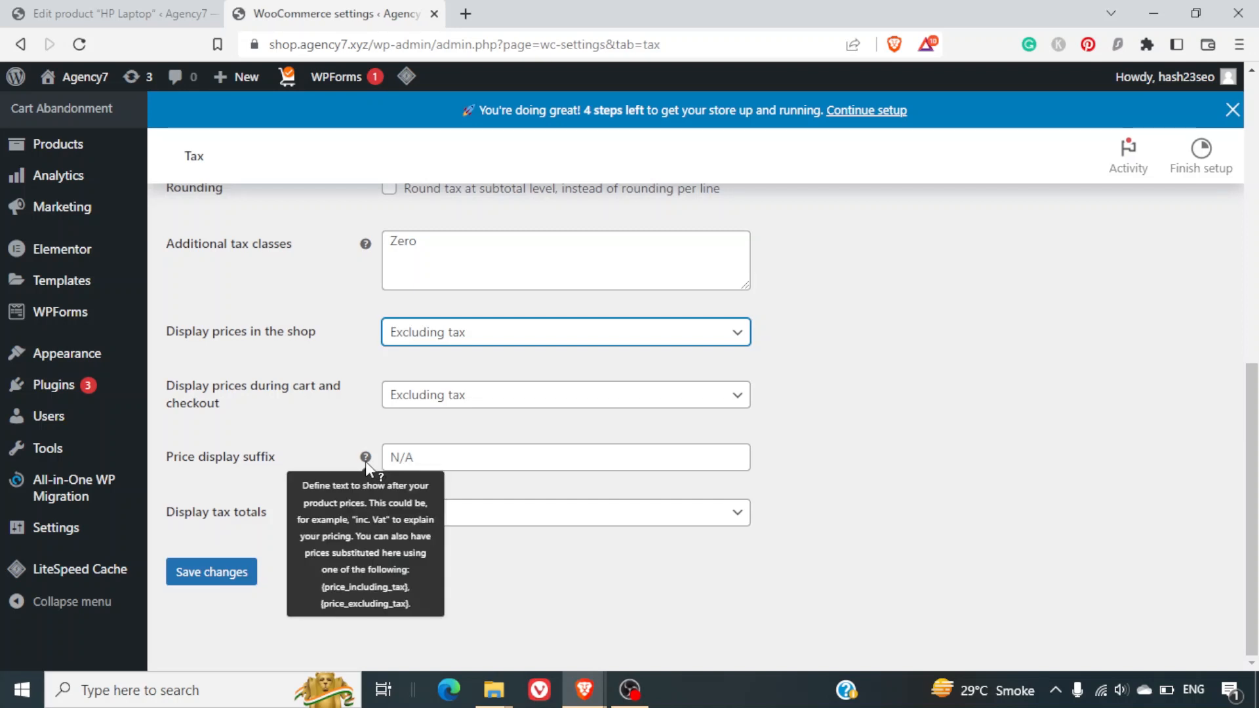
click(431, 450)
text(VAT)
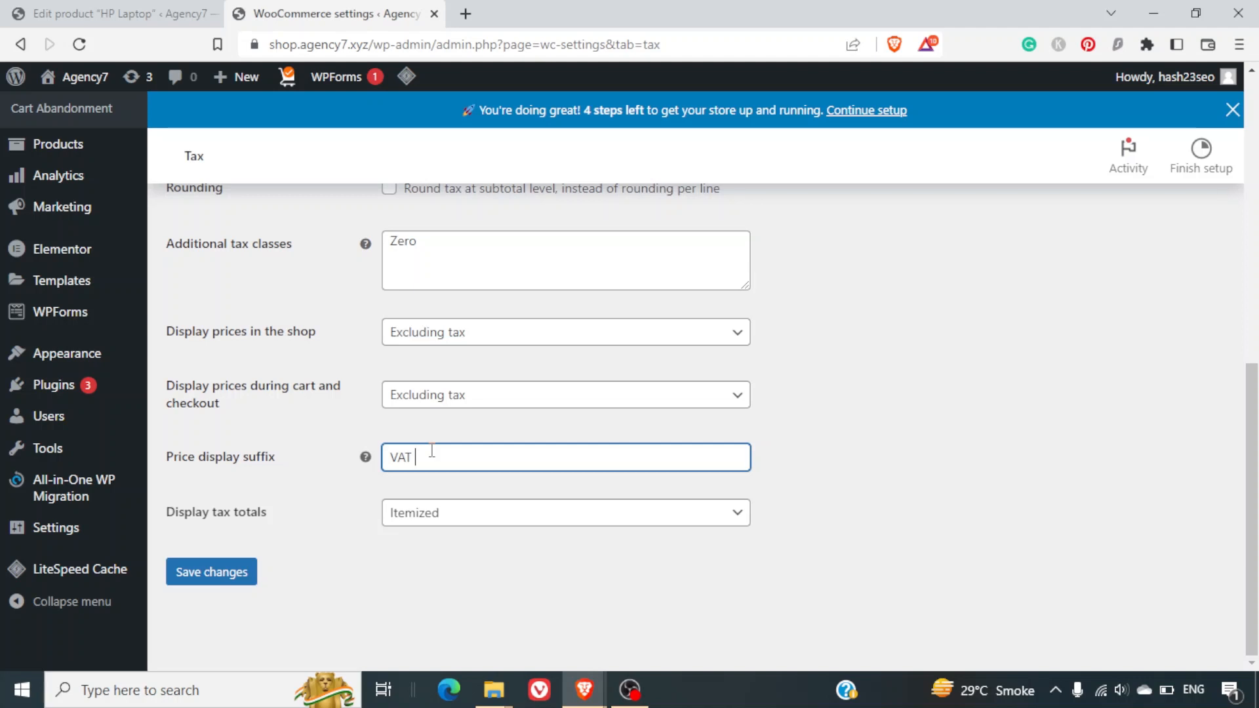
key(BackSpace)
key(BackSpace)
key(BackSpace)
key(BackSpace)
text(GST)
key(BackSpace)
key(BackSpace)
key(BackSpace)
text(CC)
key(BackSpace)
key(BackSpace)
text(VAT)
Set Display tax totals to Itemized and save the tax options.
click(407, 525)
click(407, 528)
click(408, 524)
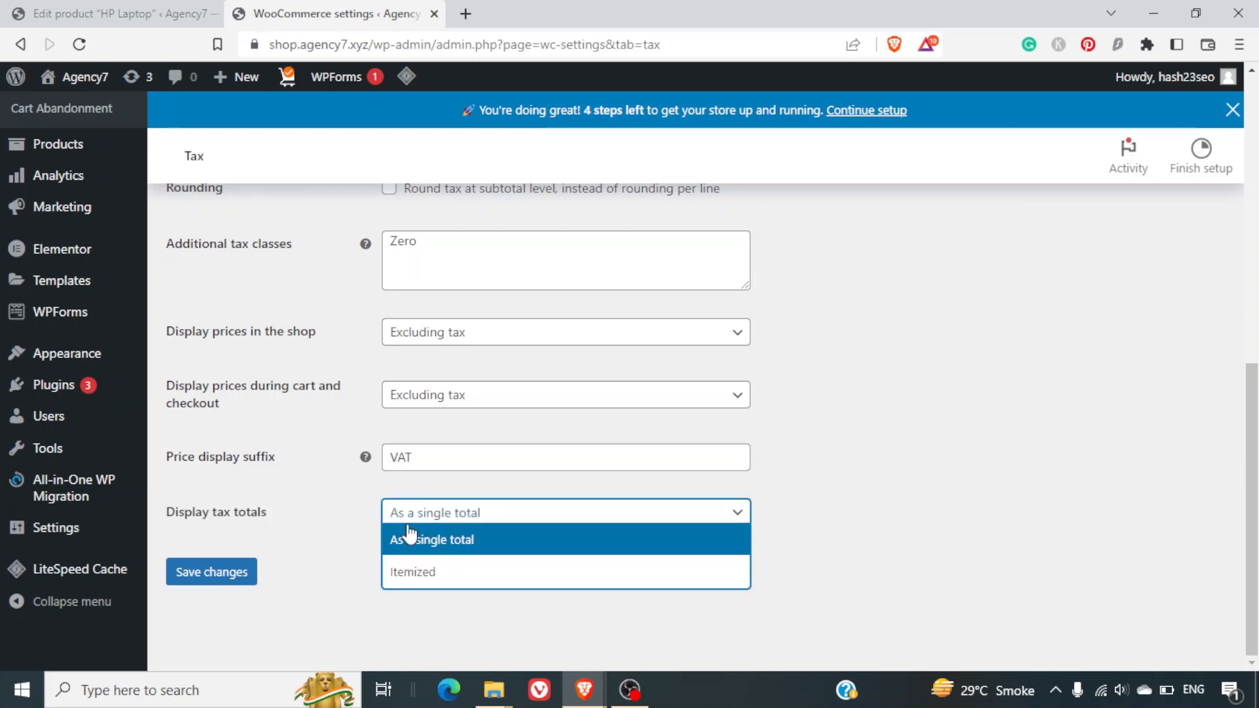
click(408, 528)
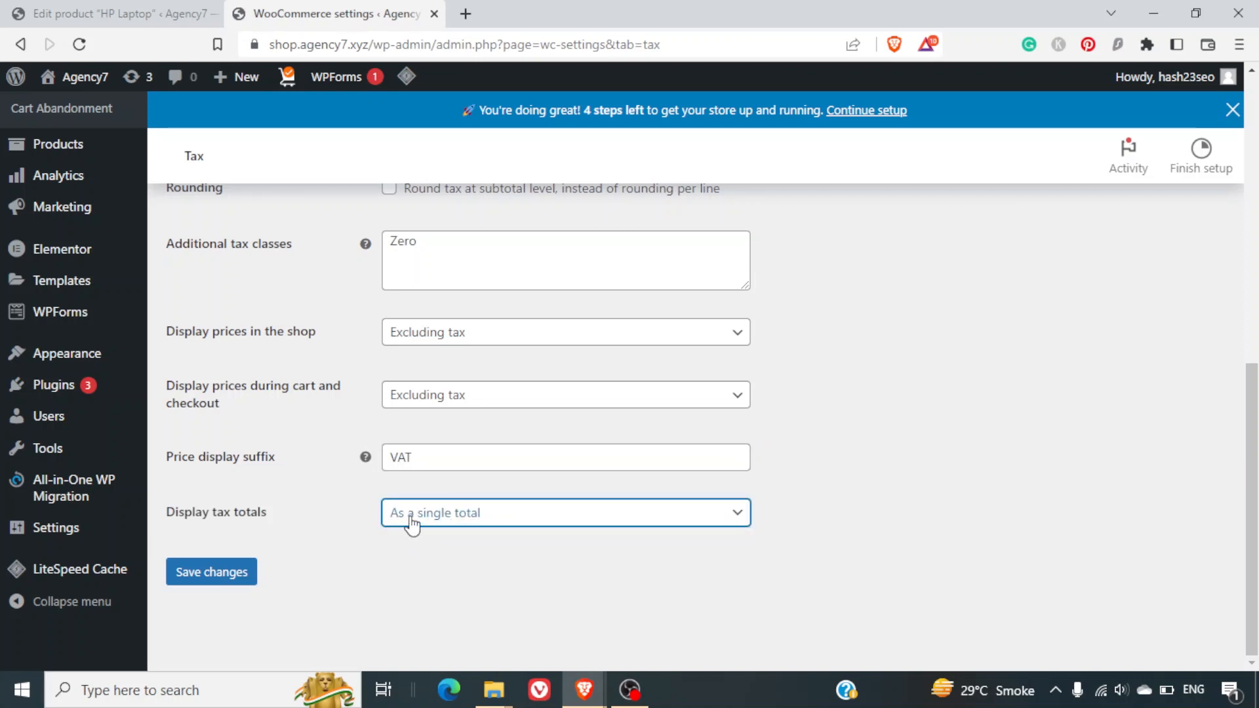
click(411, 525)
click(416, 572)
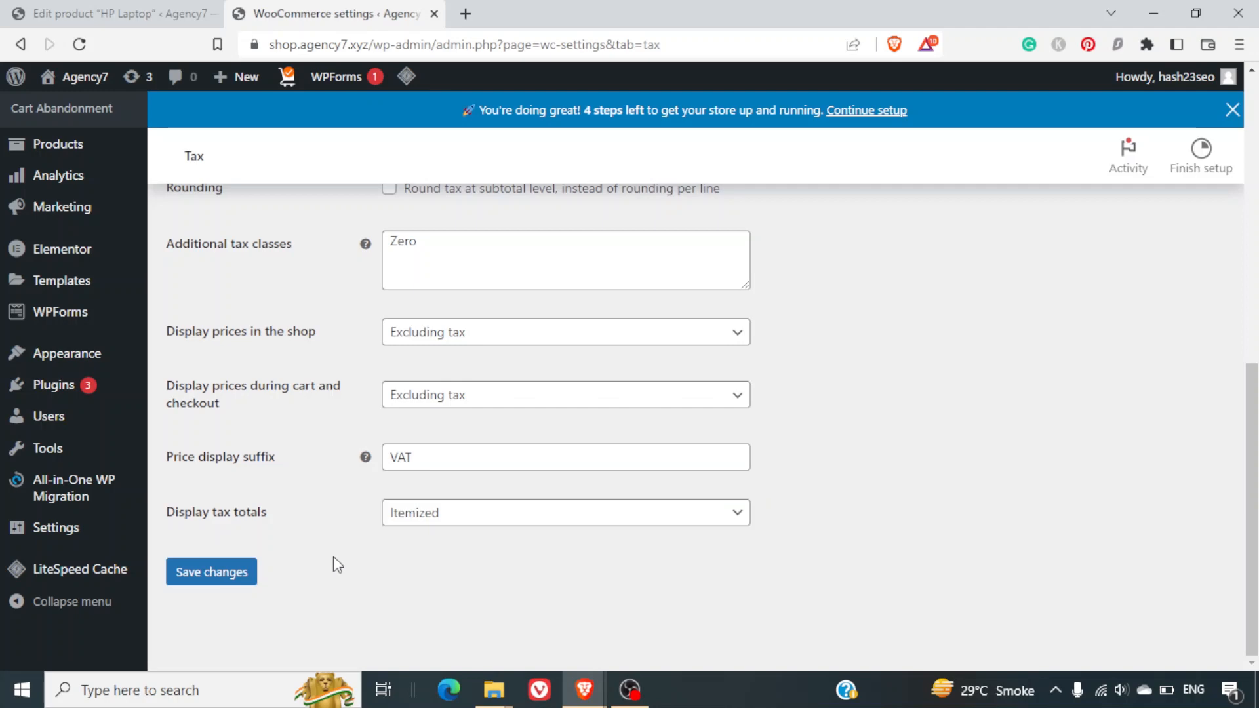
click(229, 573)
scroll(254, 496, down, 2)
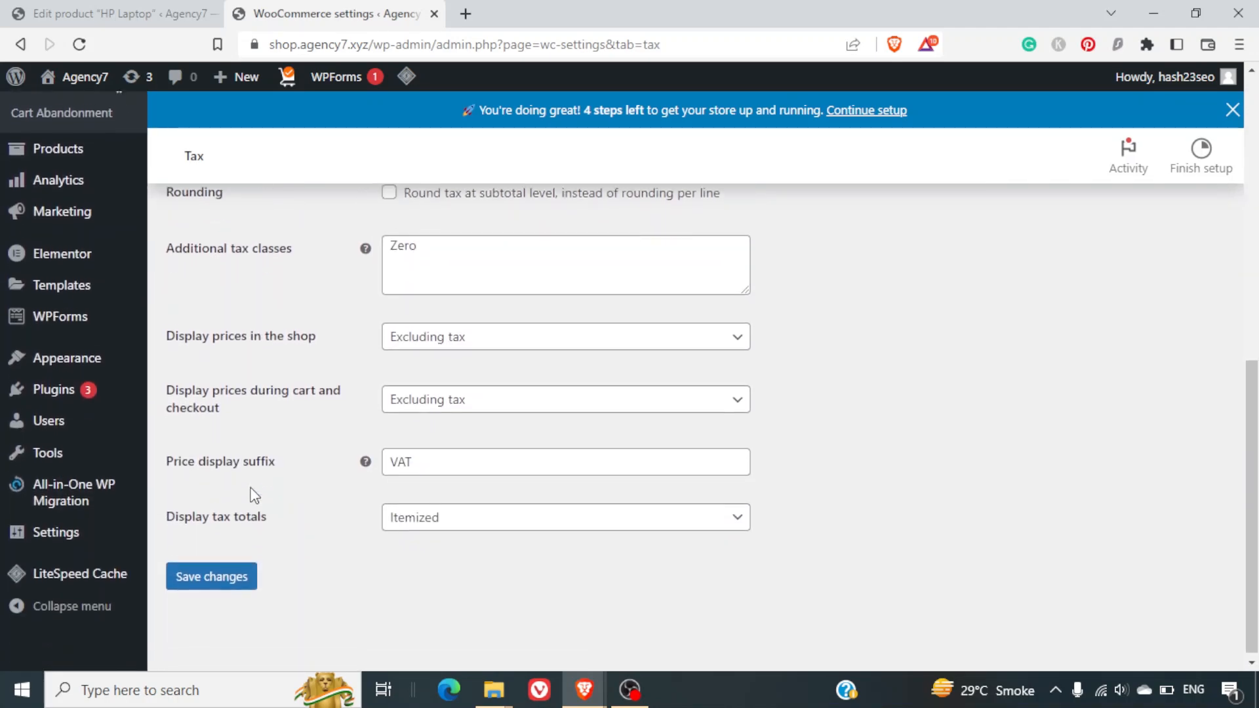
click(213, 585)
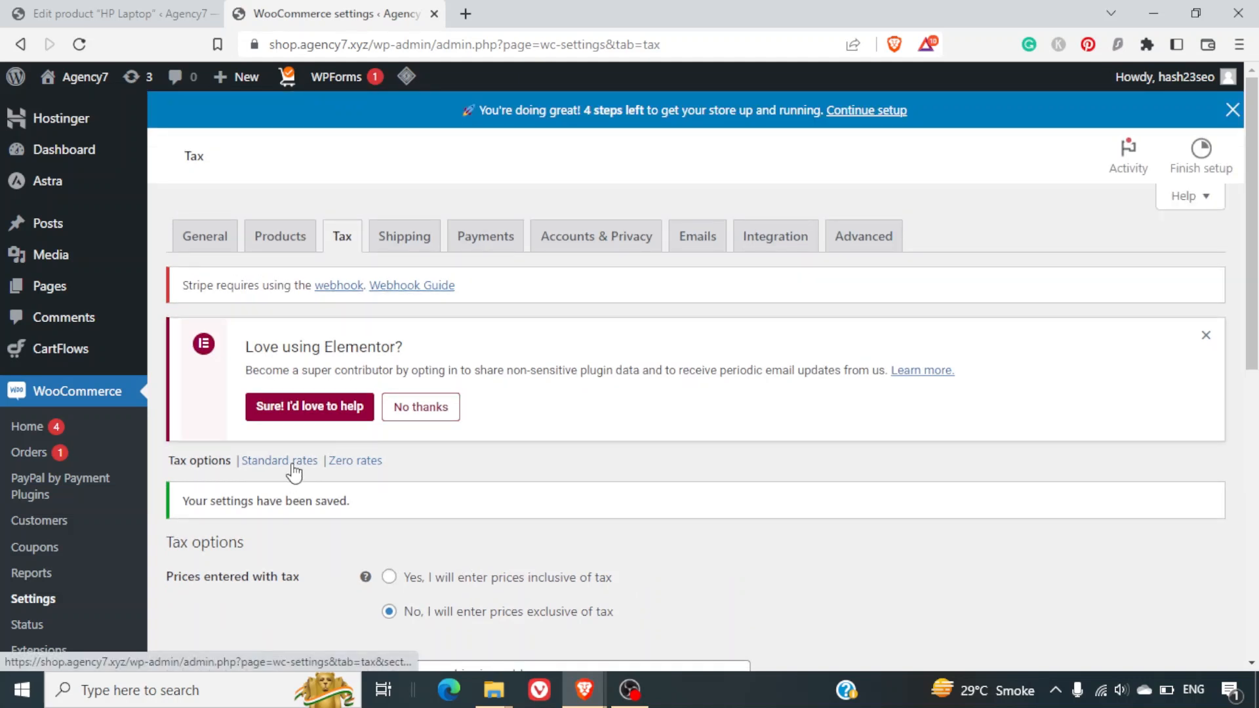
Open the Standard rates table and insert a new tax rate row.
click(292, 461)
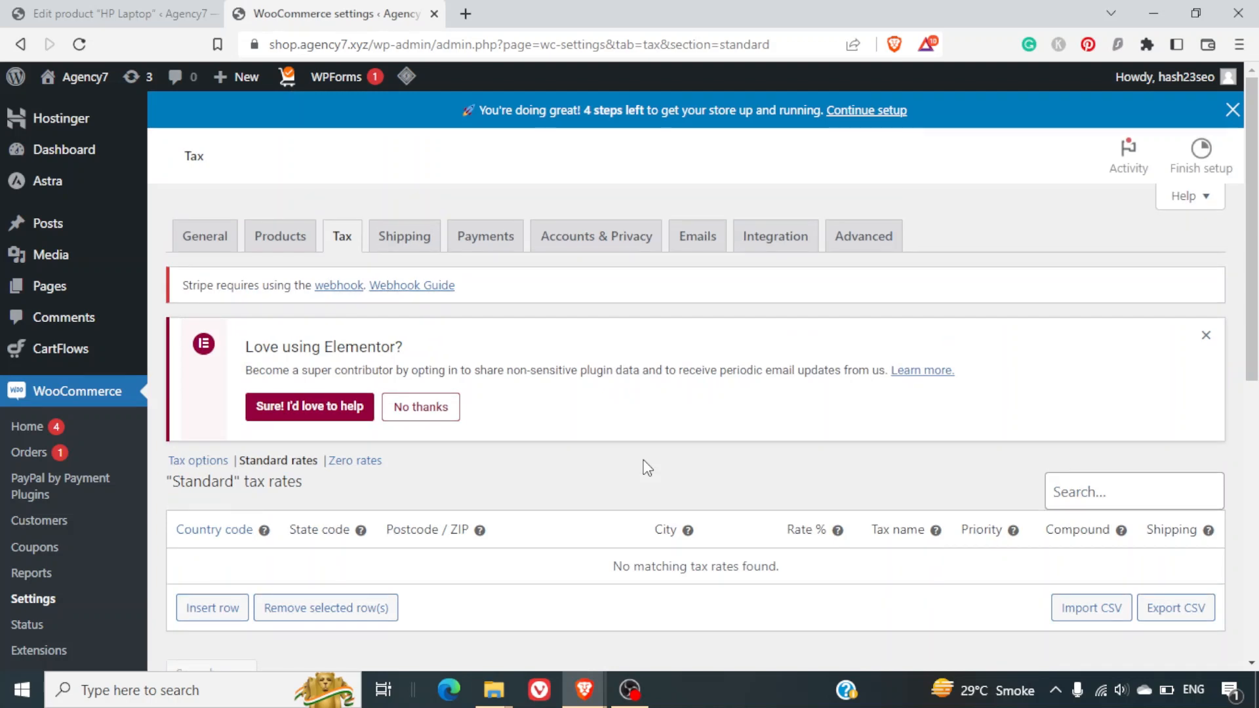
scroll(645, 467, down, 2)
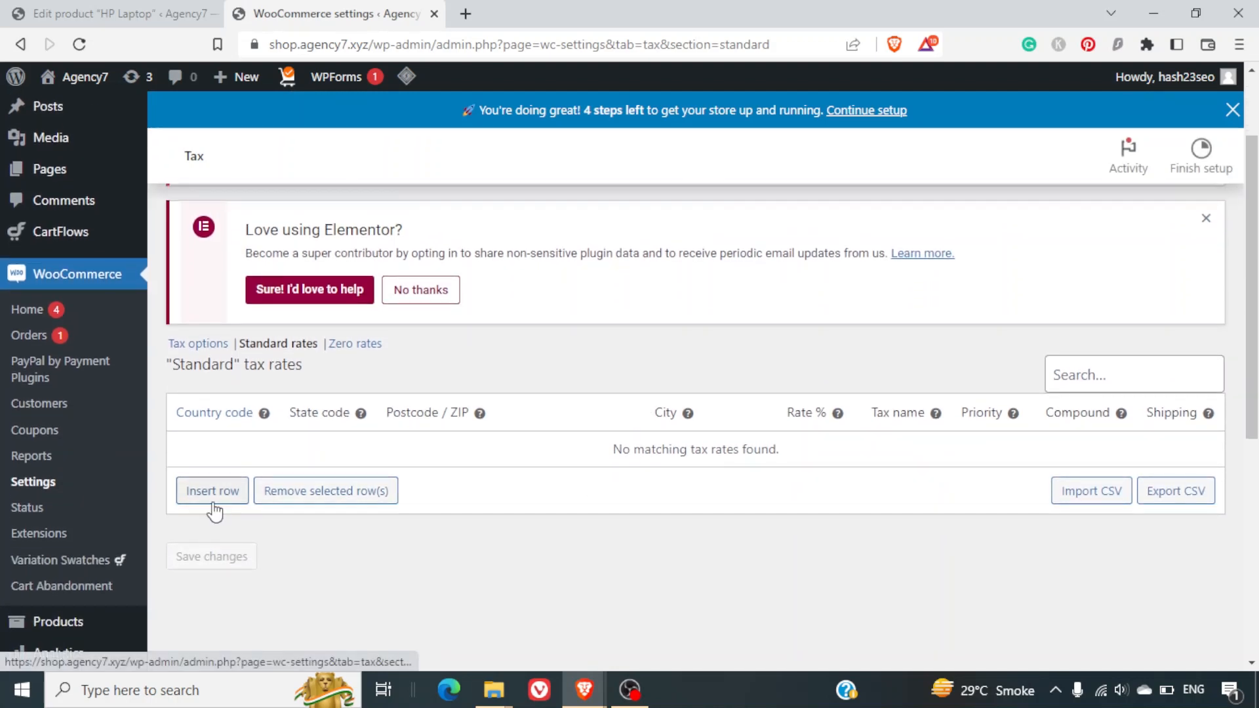
click(213, 502)
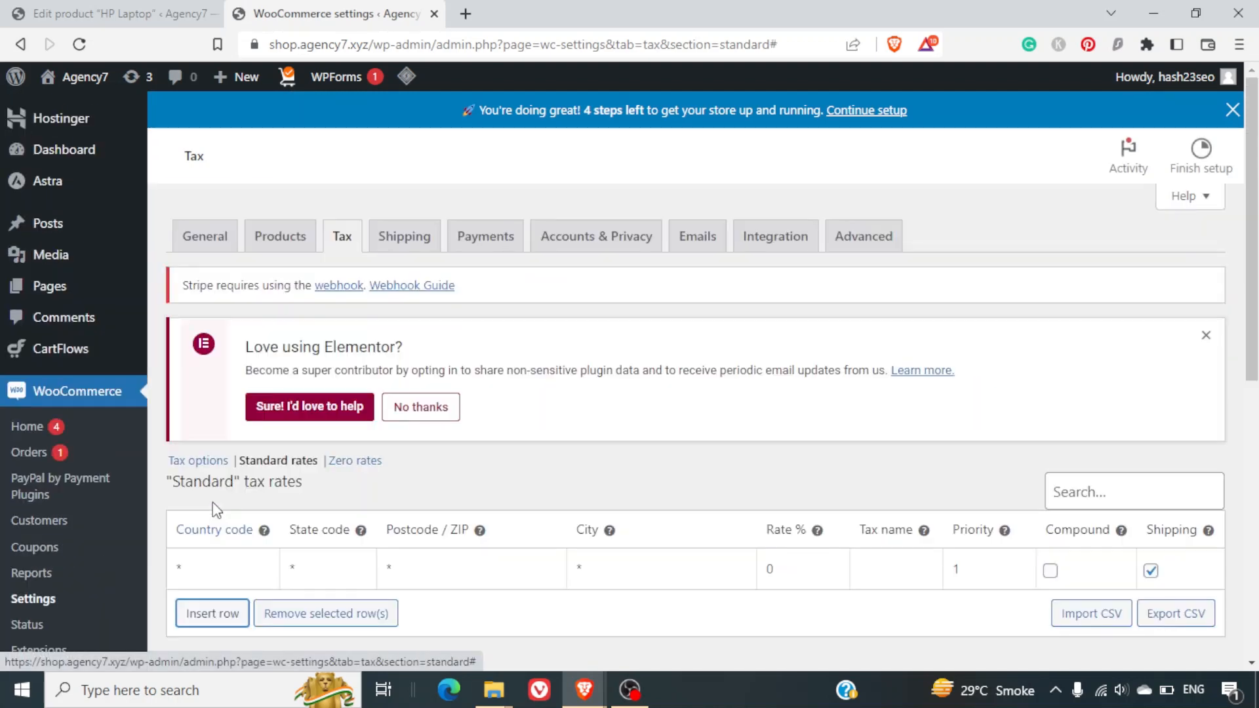
scroll(532, 469, down, 3)
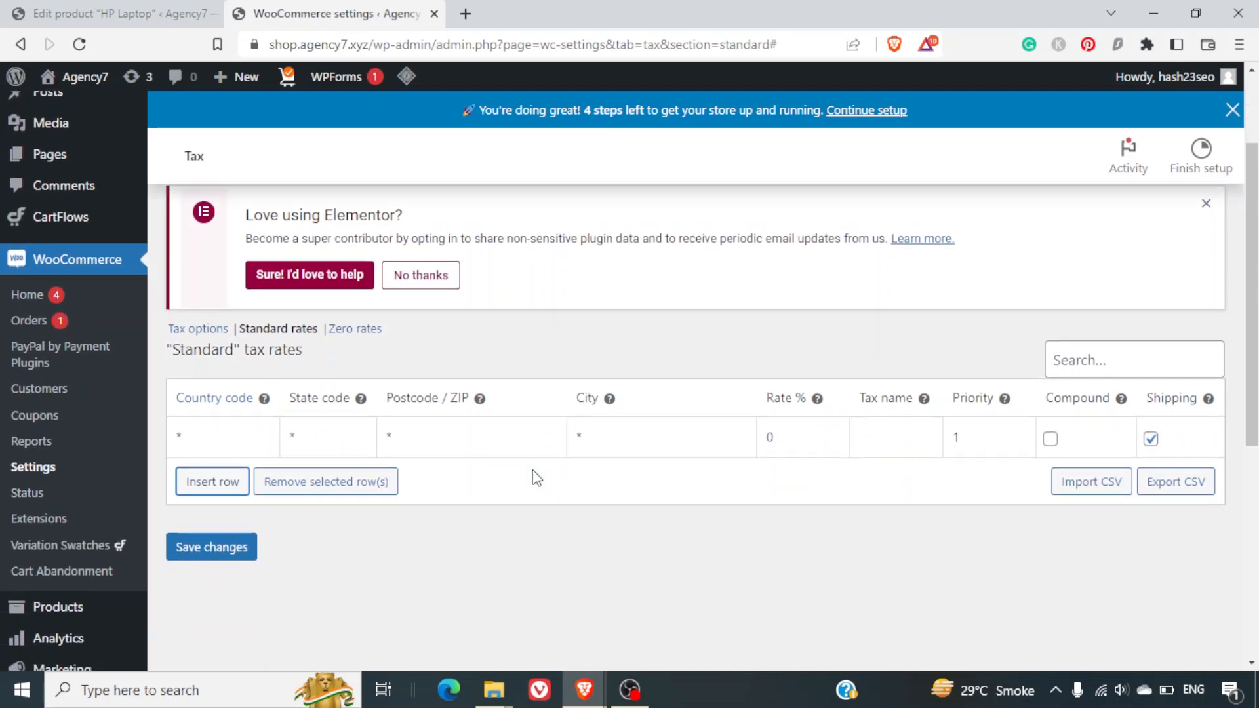
Give the new row a 5% rate and the tax name 'VAT'.
click(224, 432)
click(321, 430)
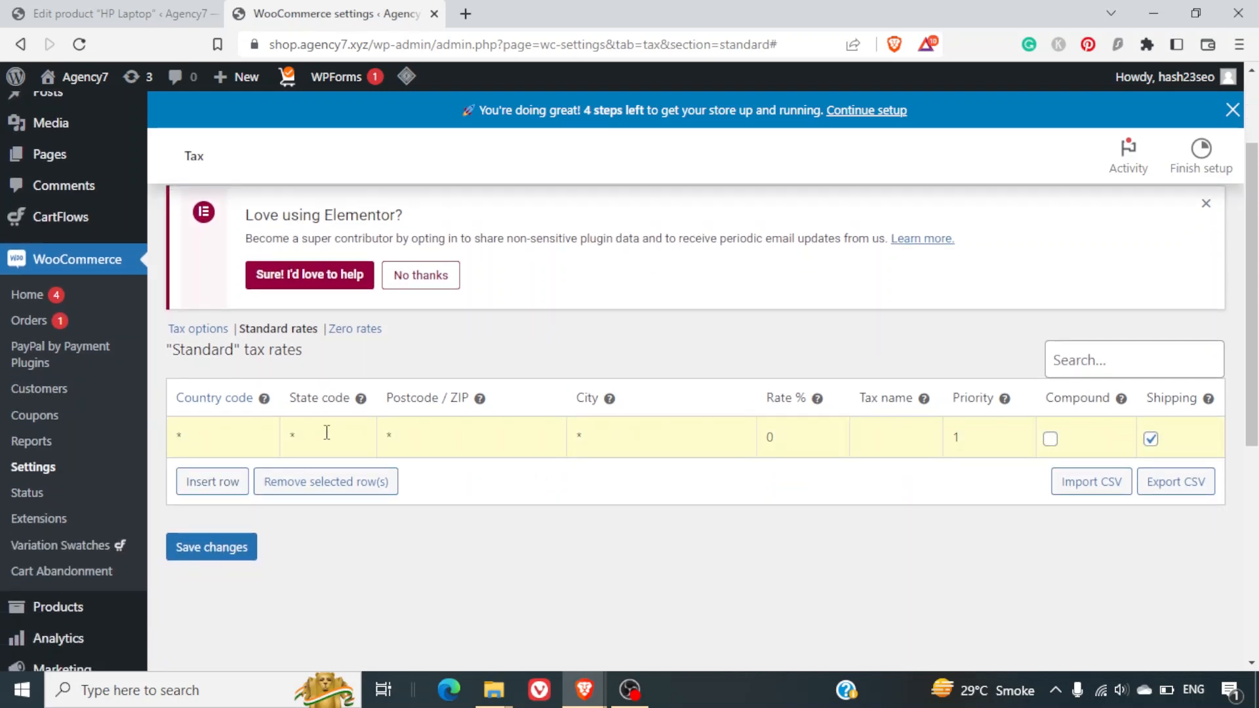
click(404, 434)
click(765, 438)
text(5)
click(899, 435)
text(VAT)
Add a second 5% tax rate named 'GST' with priority 2.
mouse_move(1009, 401)
click(211, 481)
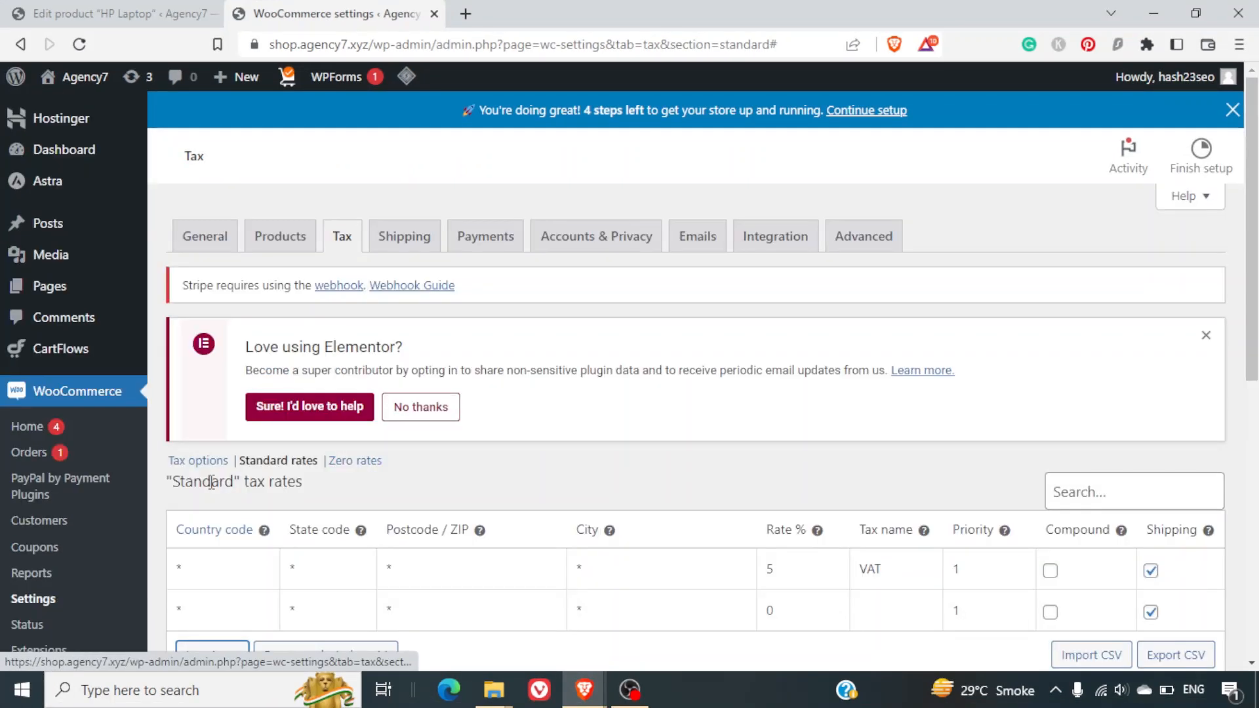
click(763, 607)
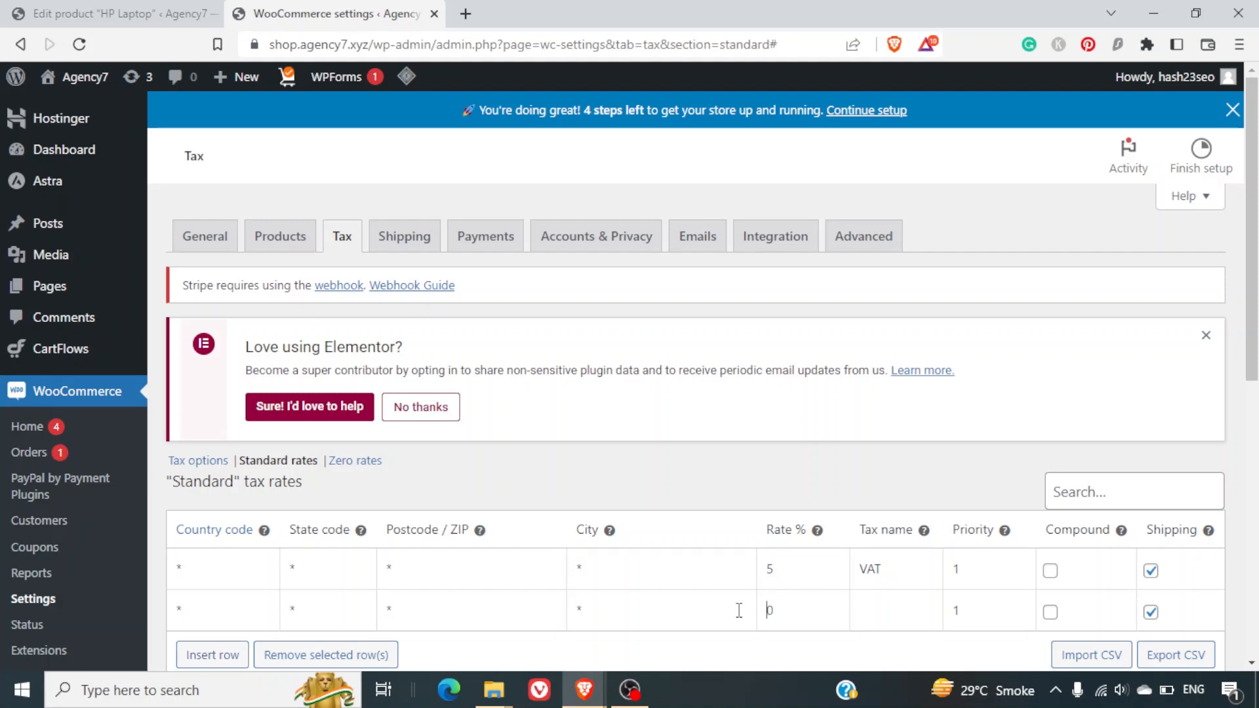
text(5)
click(896, 616)
text(GST)
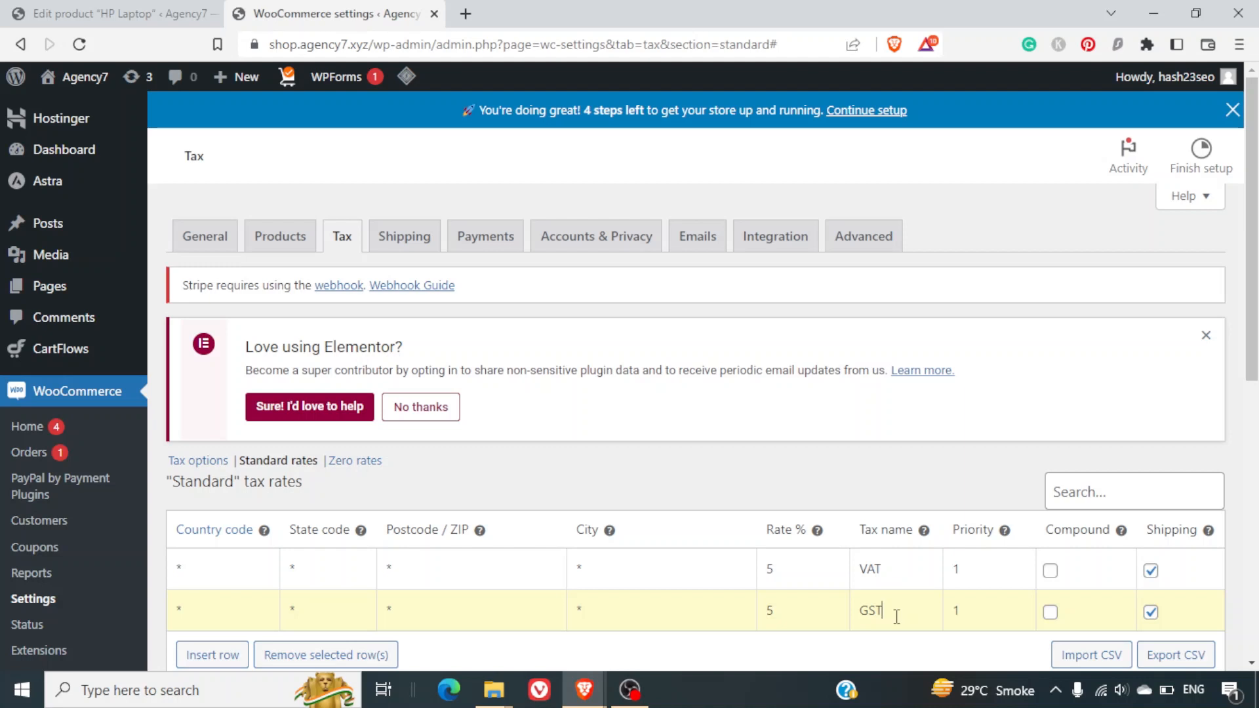
click(970, 613)
text(2)
Untick Shipping for the VAT and GST rows and save the rates.
scroll(986, 631, down, 3)
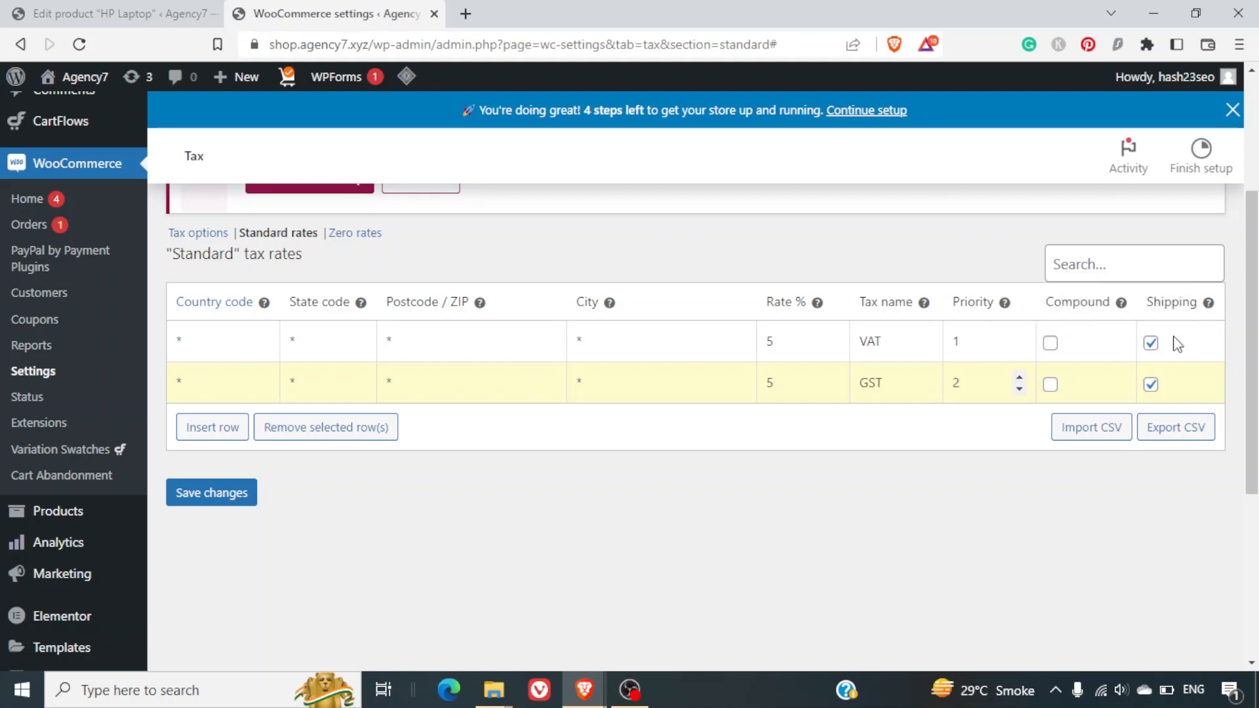
click(1150, 343)
click(1151, 385)
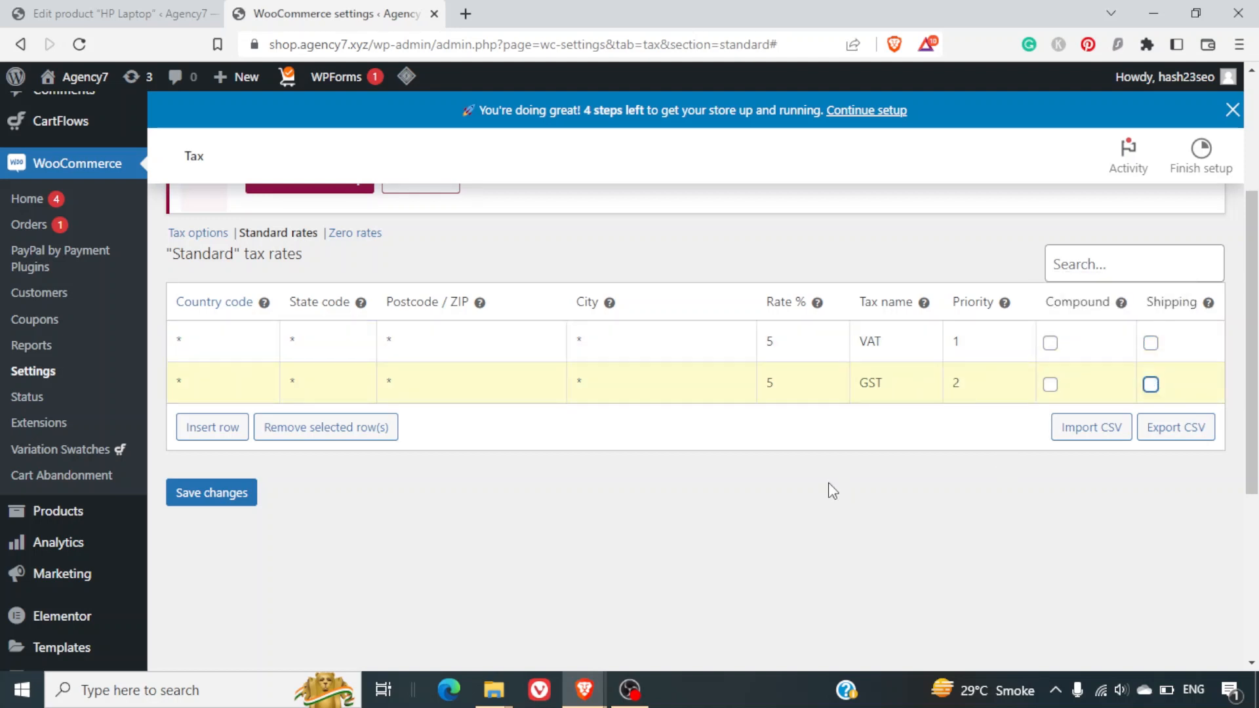
click(224, 500)
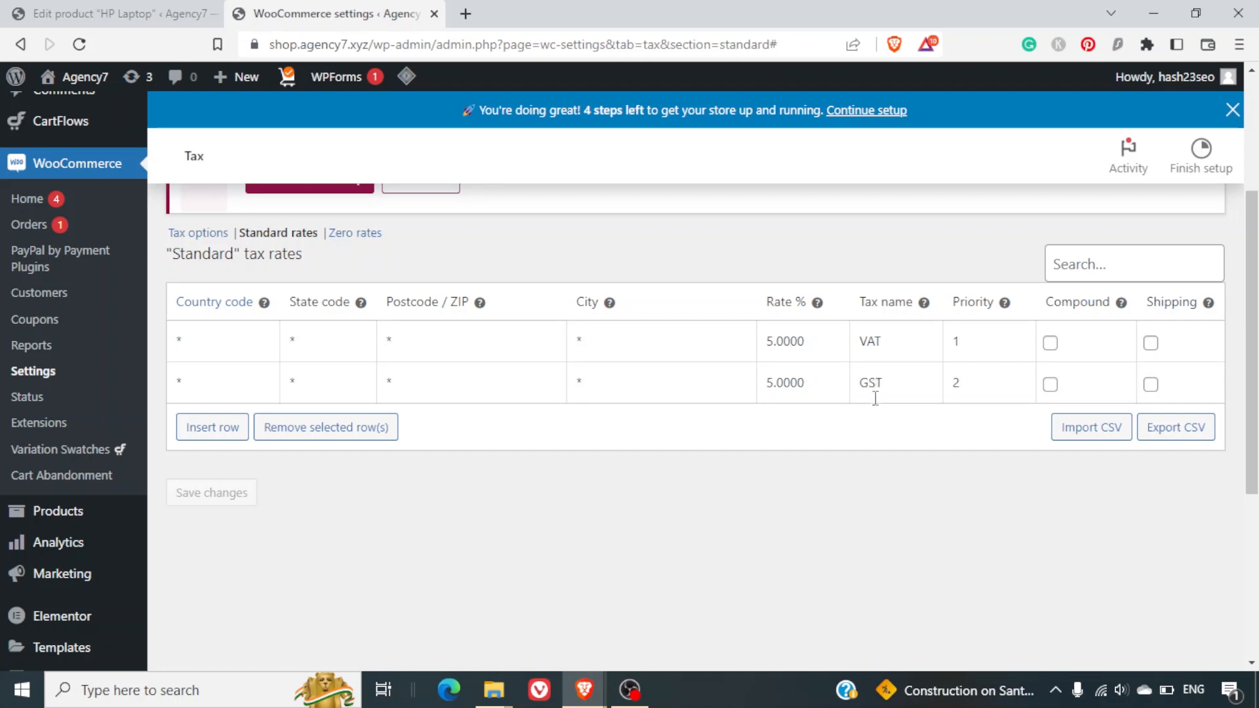
Set the HP Laptop to Taxable with the Standard tax class and update it.
click(131, 10)
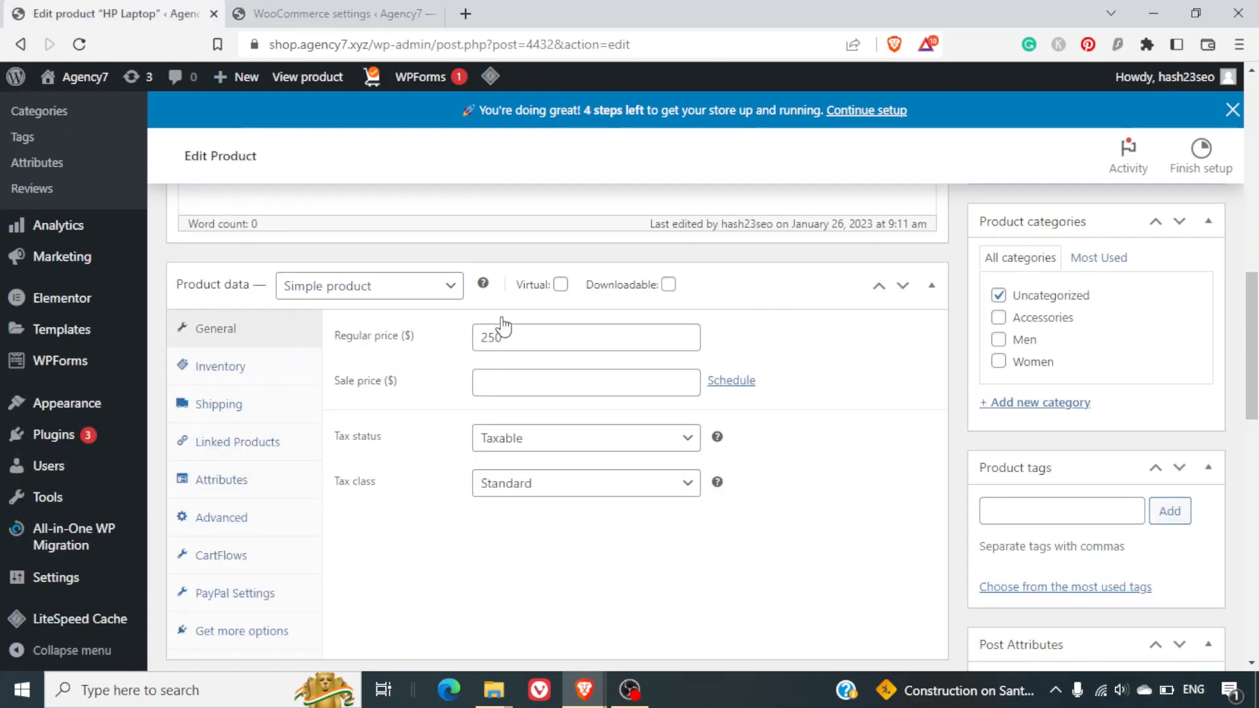
click(515, 439)
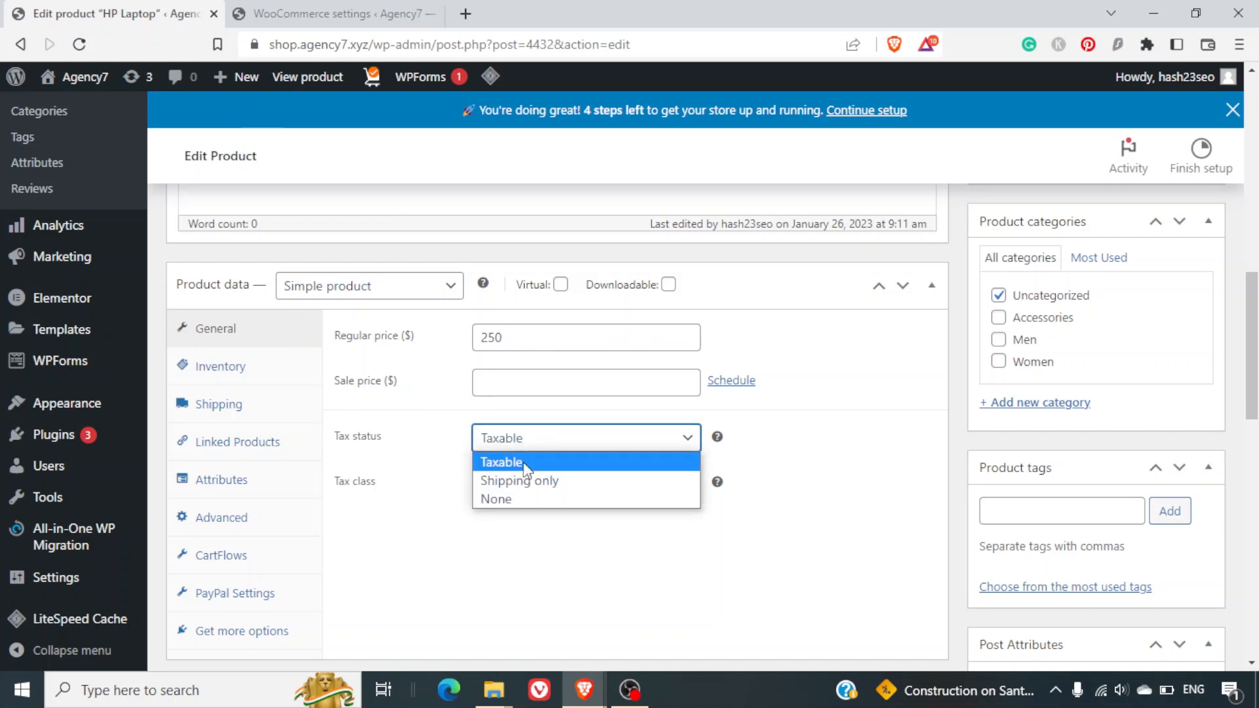
click(541, 460)
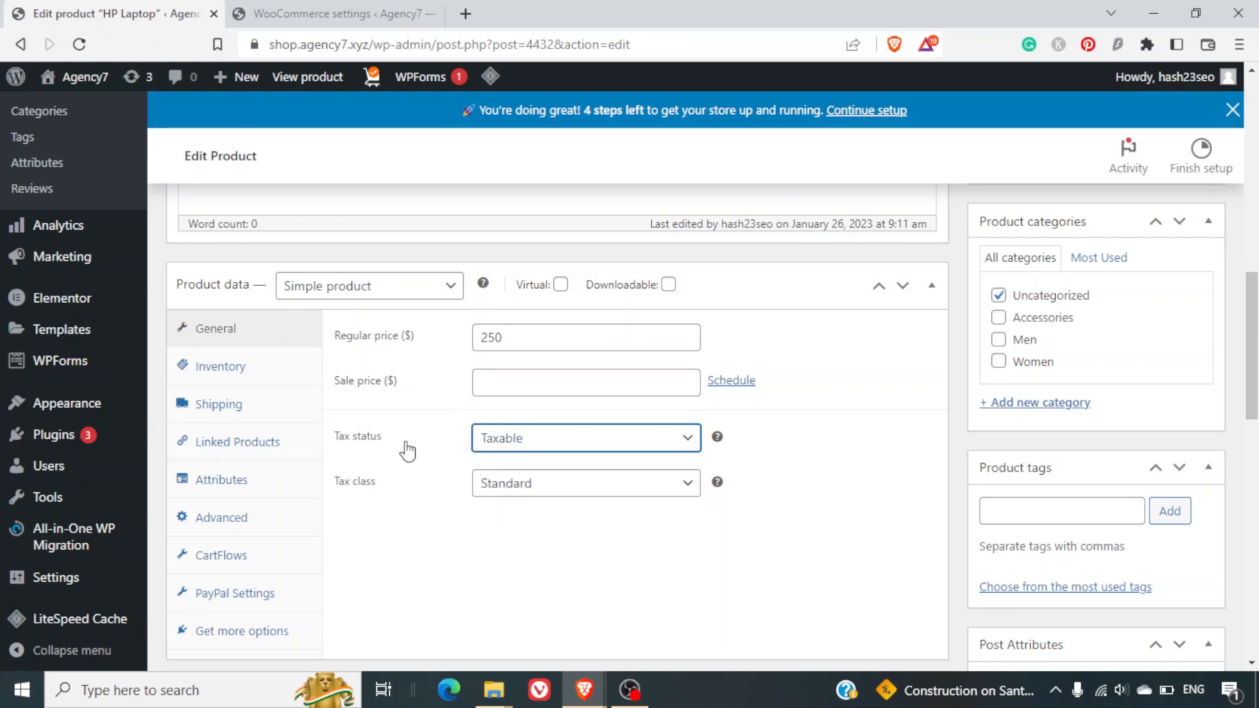
click(500, 482)
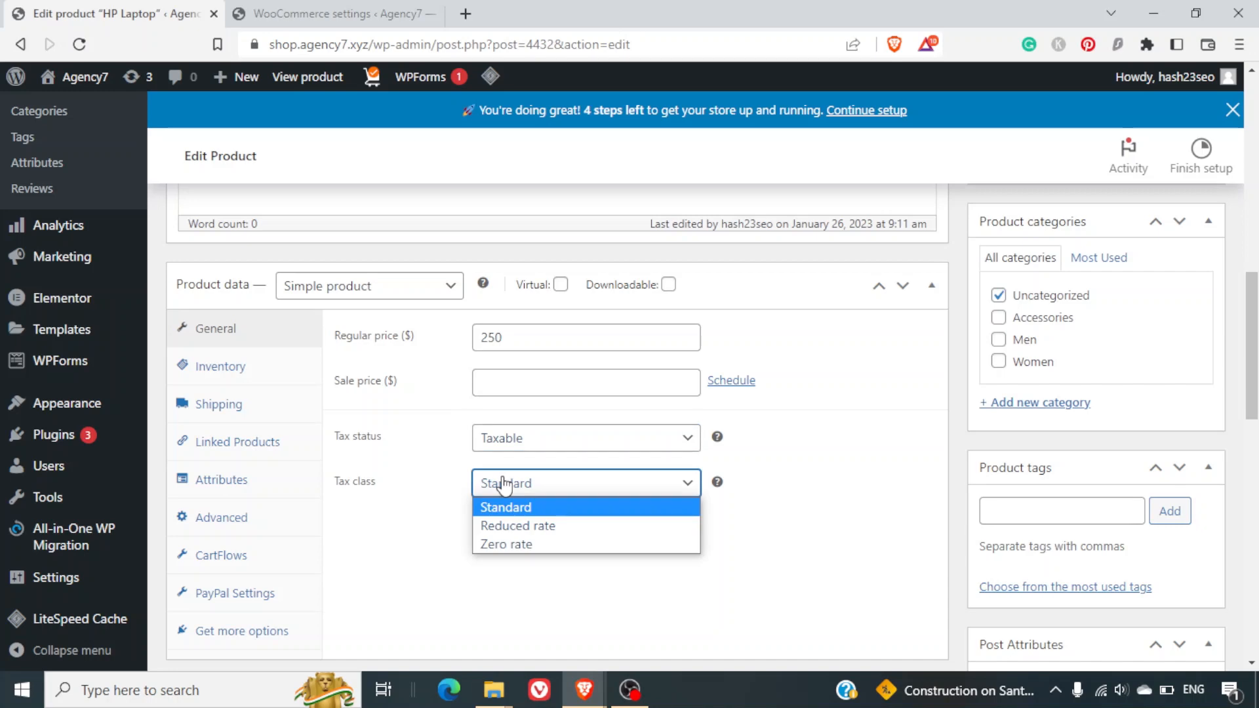
click(539, 508)
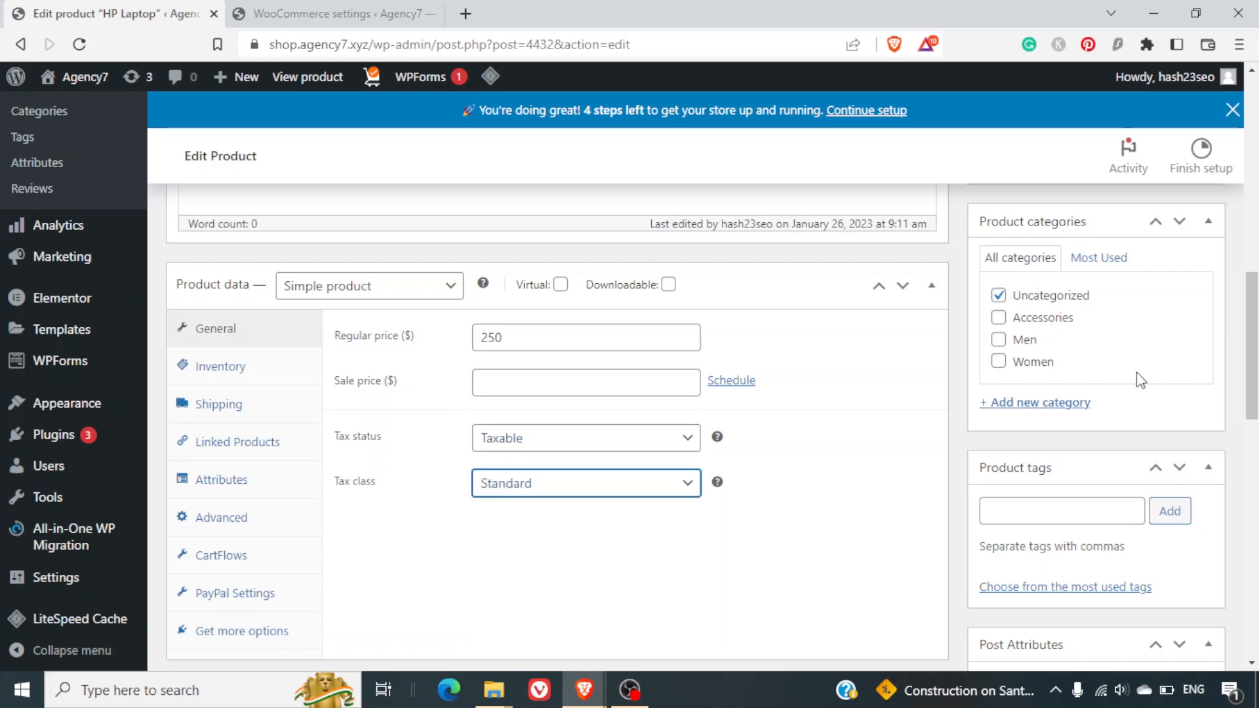
scroll(1138, 370, down, 8)
scroll(1138, 372, up, 10)
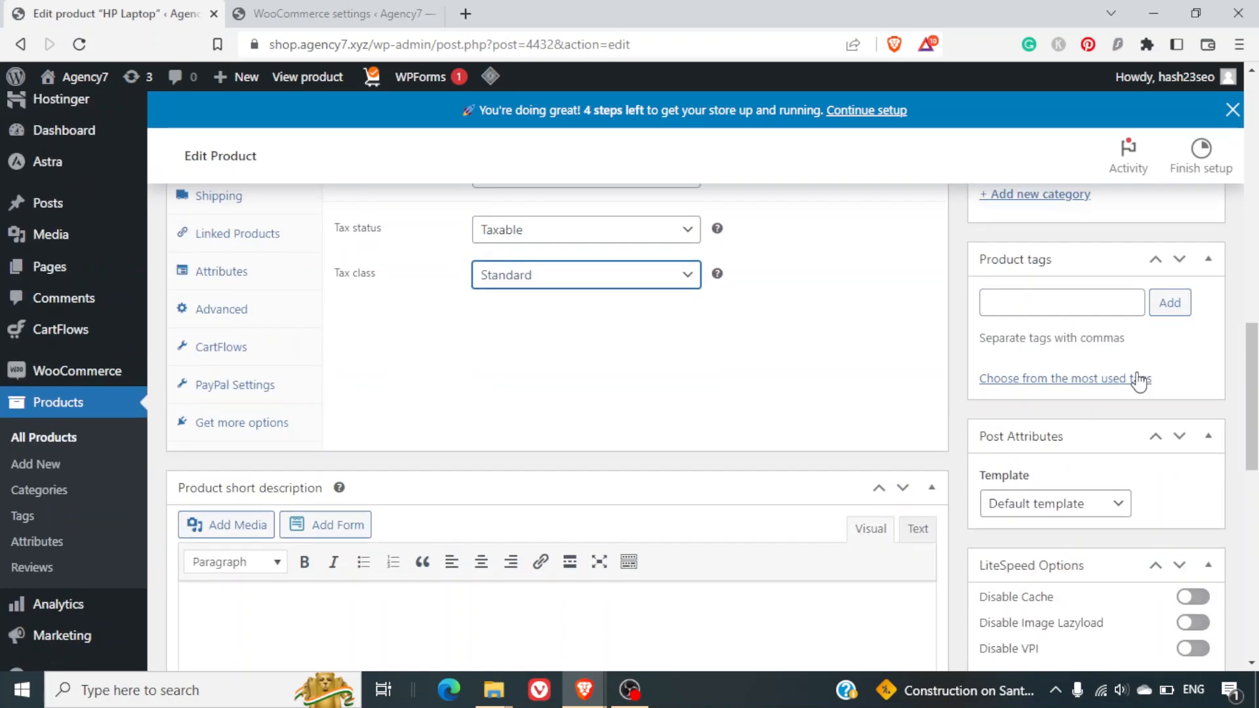
scroll(1137, 369, up, 4)
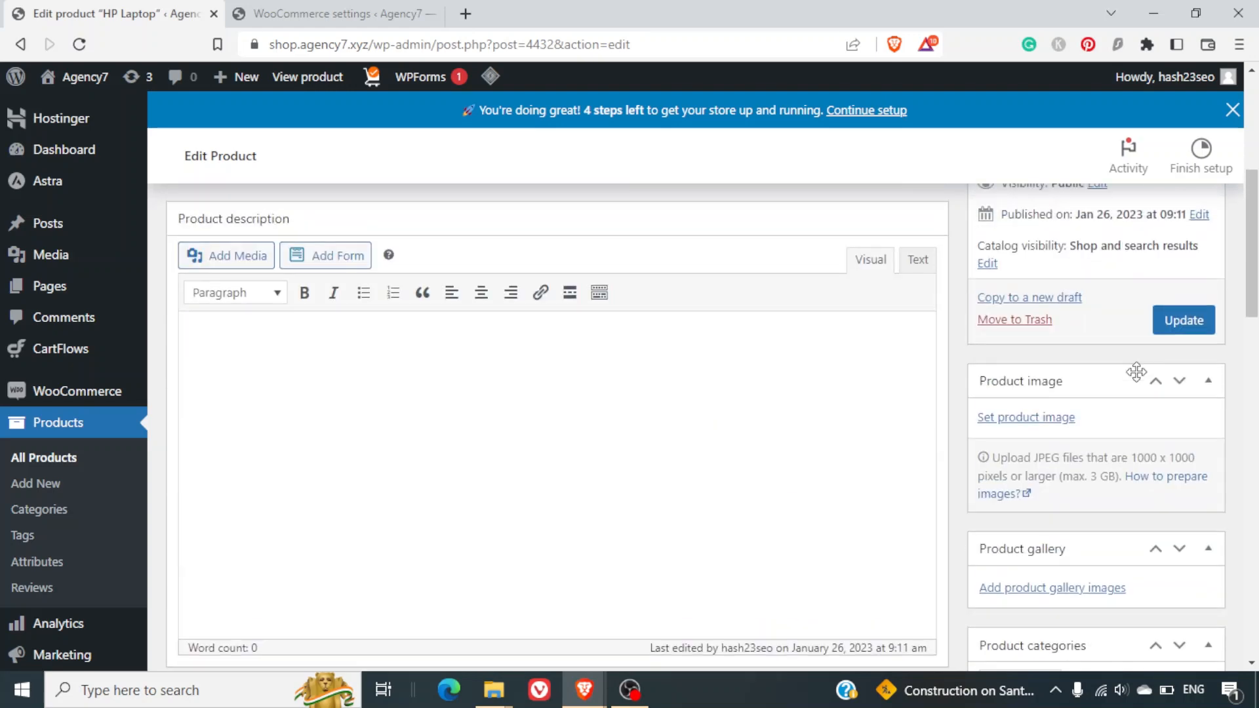
click(1206, 317)
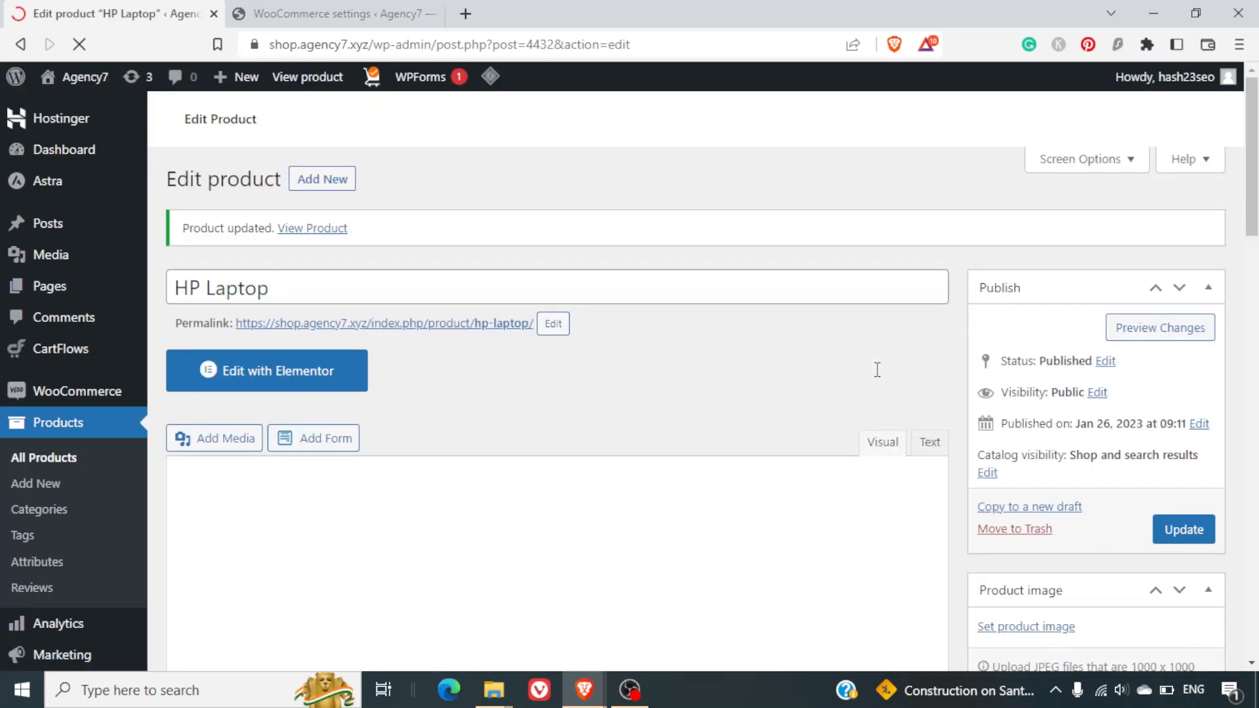
Confirm the saved tax class and copy the HP Laptop product permalink.
scroll(877, 369, down, 8)
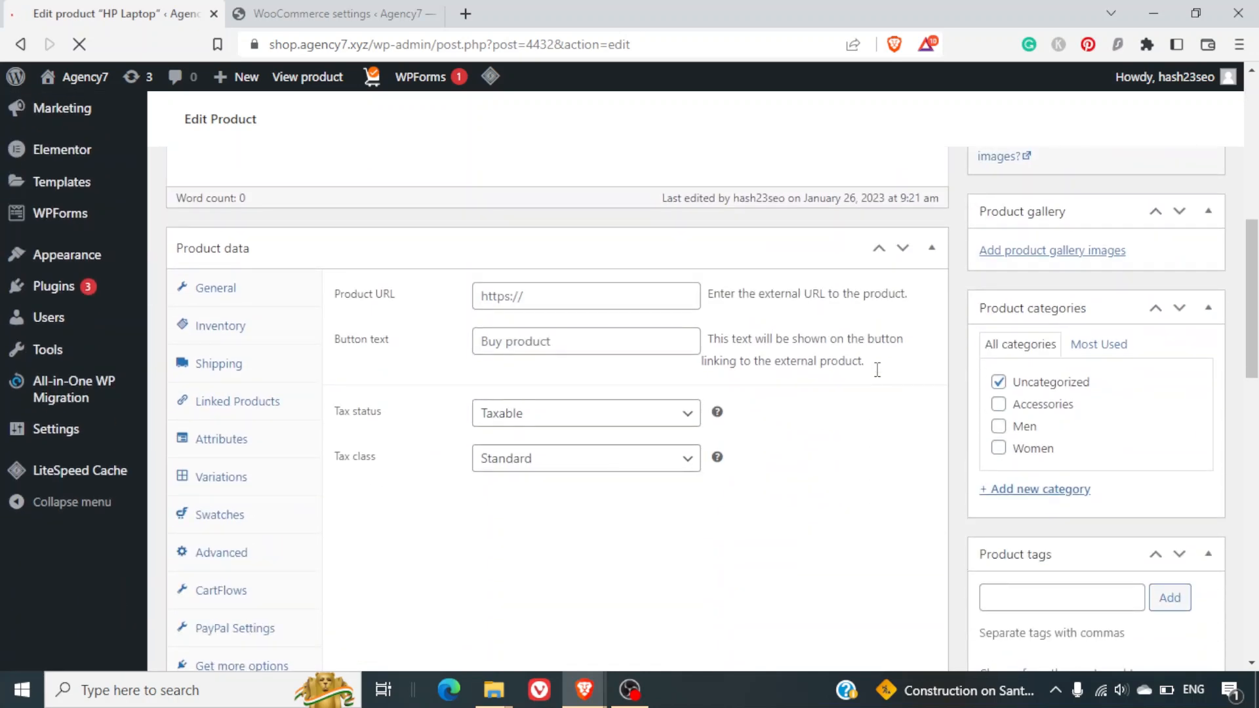
click(604, 460)
scroll(603, 462, up, 10)
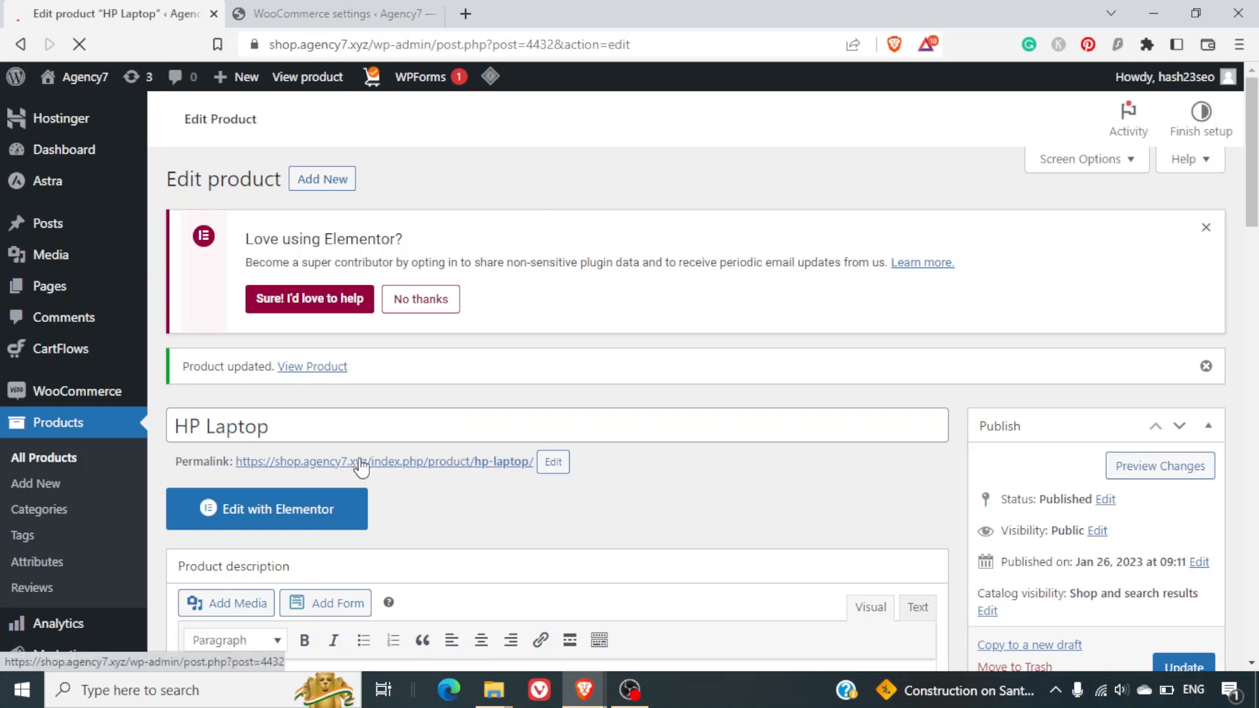
right_click(372, 461)
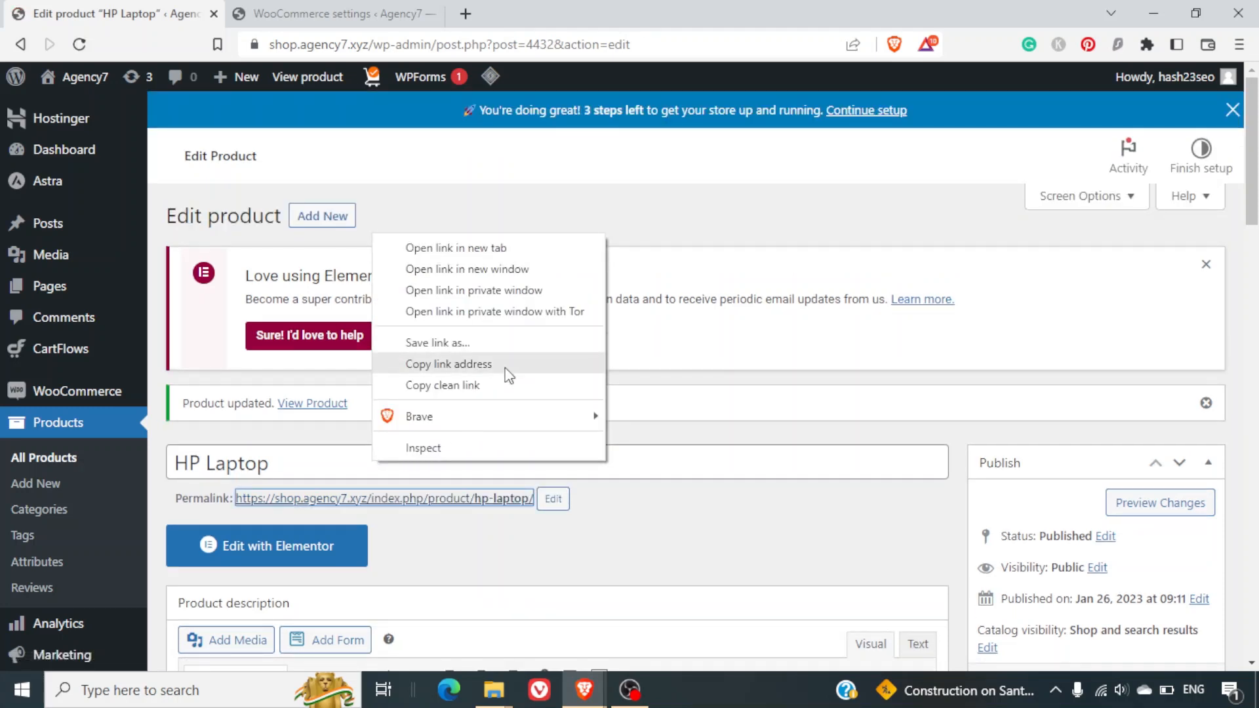
click(510, 364)
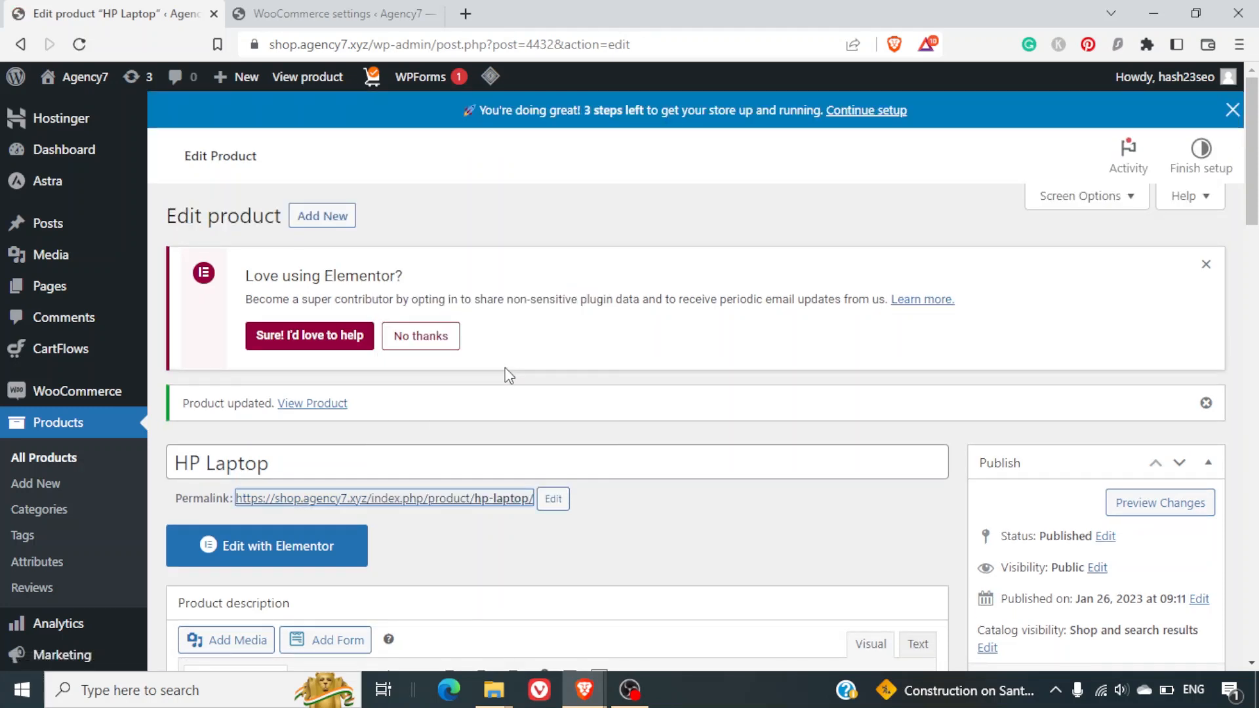
Load the HP Laptop page in a private window, add it to the cart and view the cart.
key(ctrl+shift+n)
key(ctrl+v)
key(Return)
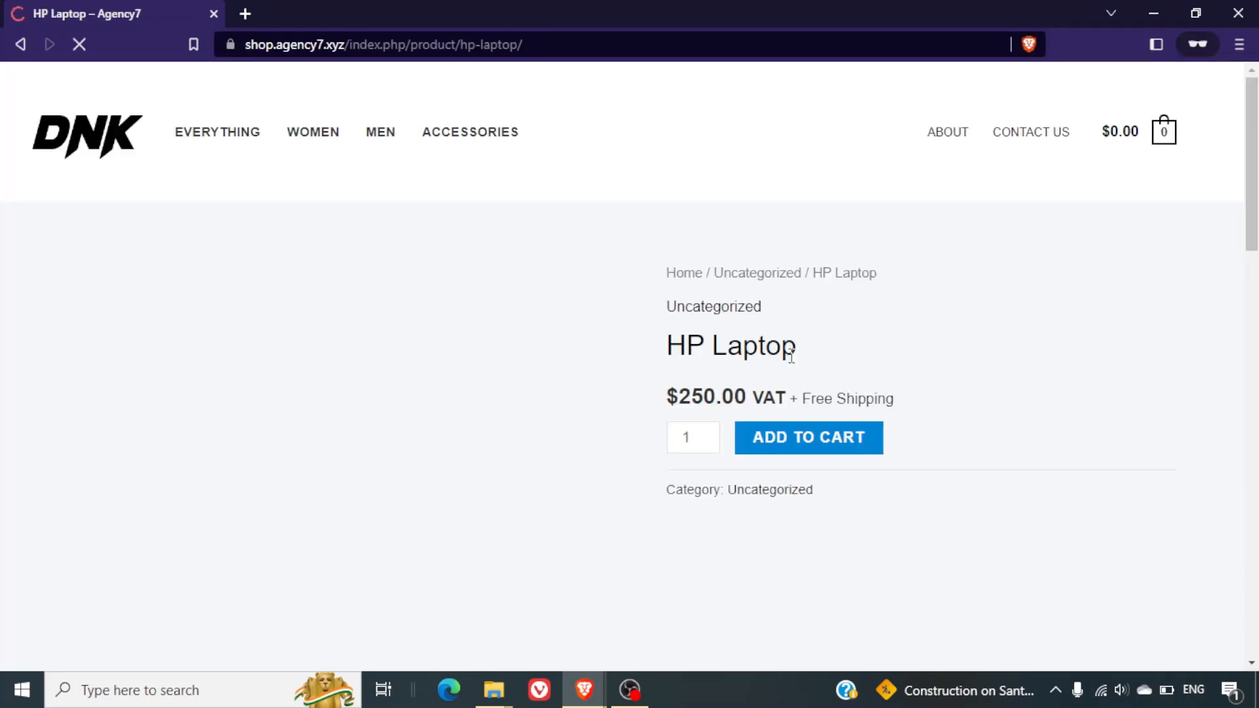
click(818, 449)
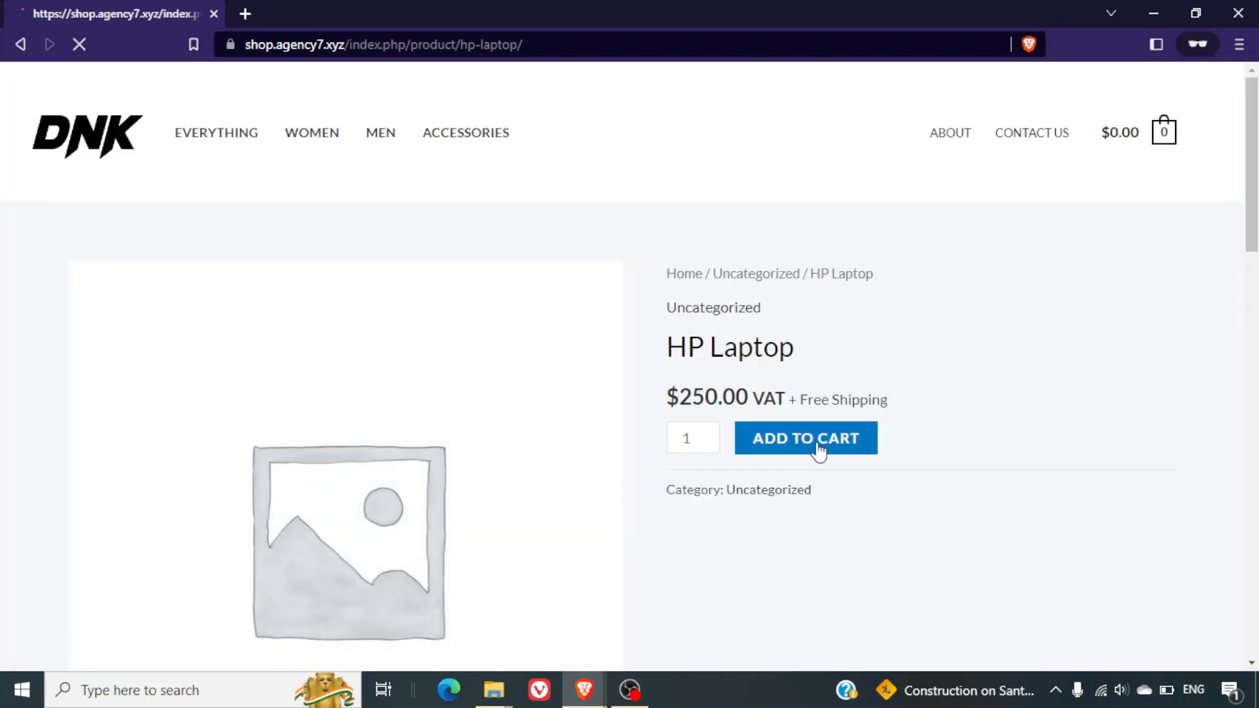
click(1053, 314)
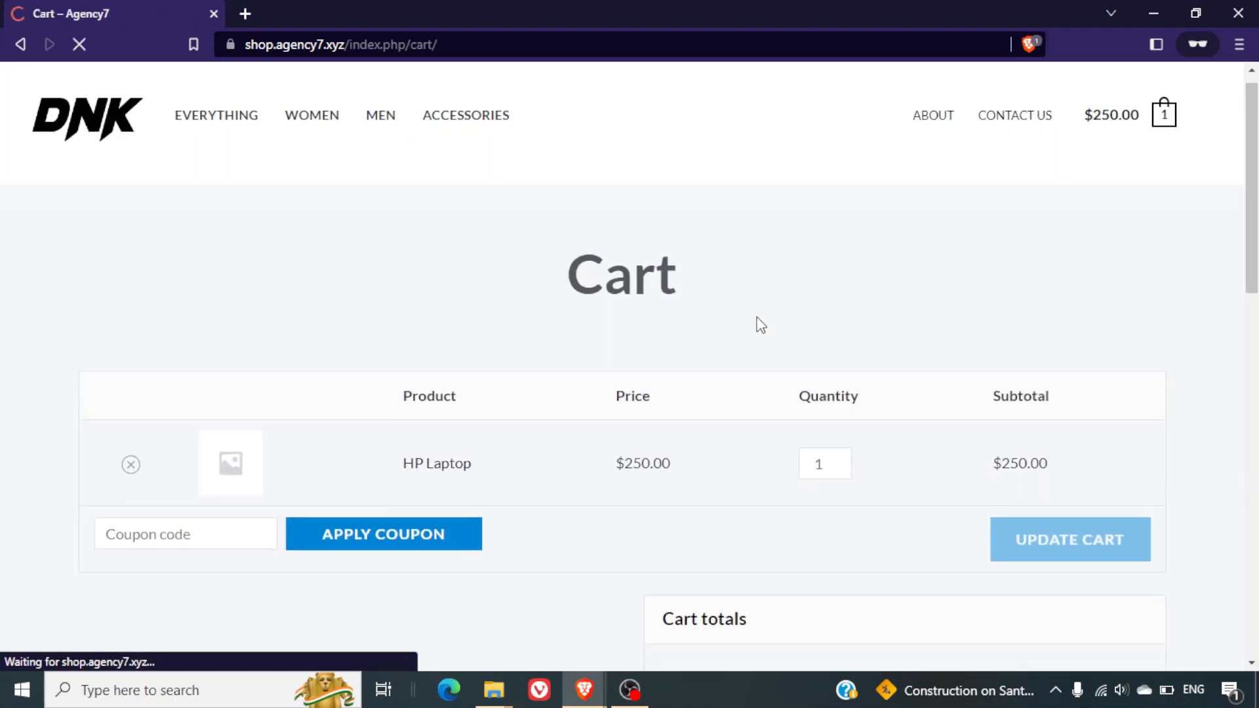
Check cart totals show $12.50 VAT, $12.50 GST and $295.00 total, then return to admin.
scroll(758, 324, down, 5)
scroll(919, 478, down, 2)
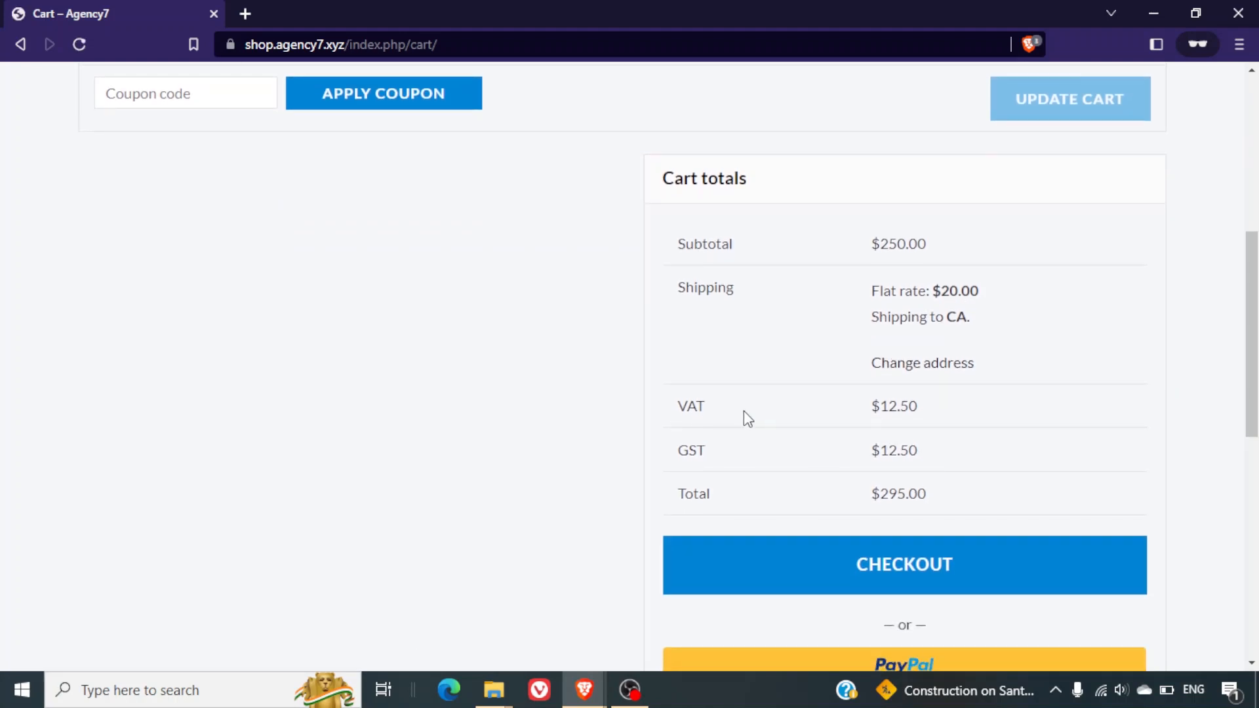
key(ctrl+2)
drag(728, 405, 784, 400)
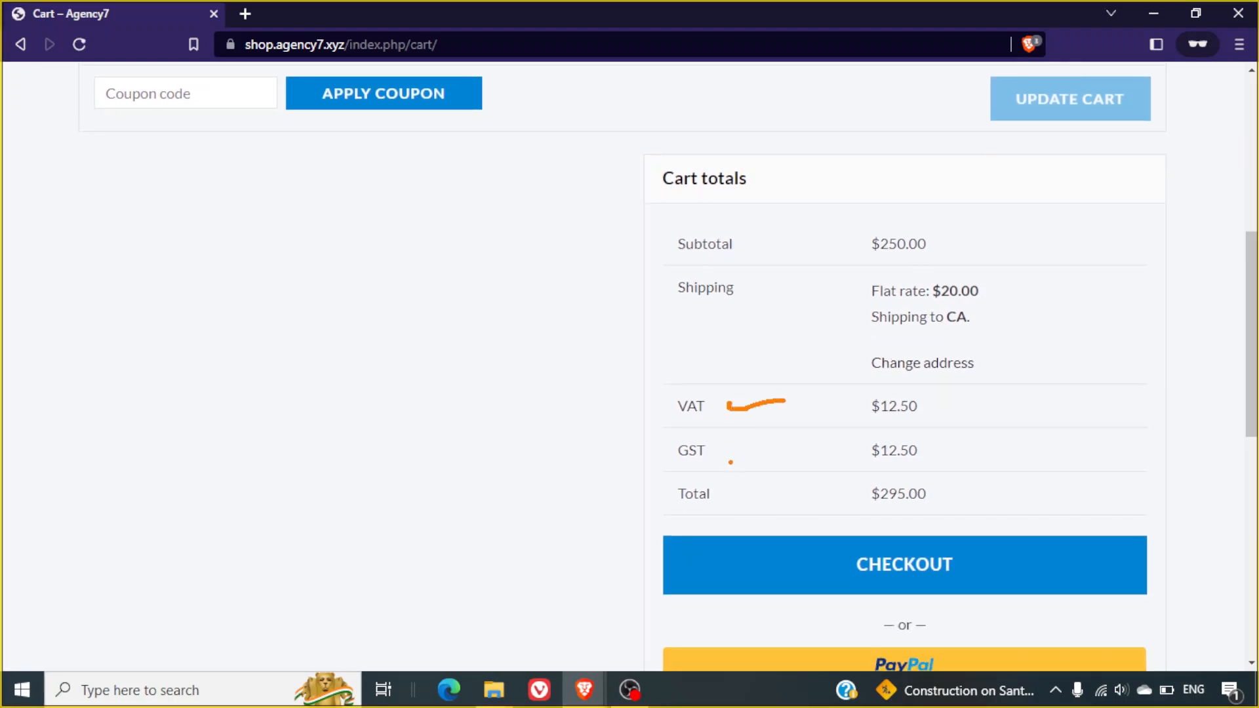
drag(728, 455, 850, 450)
key(Escape)
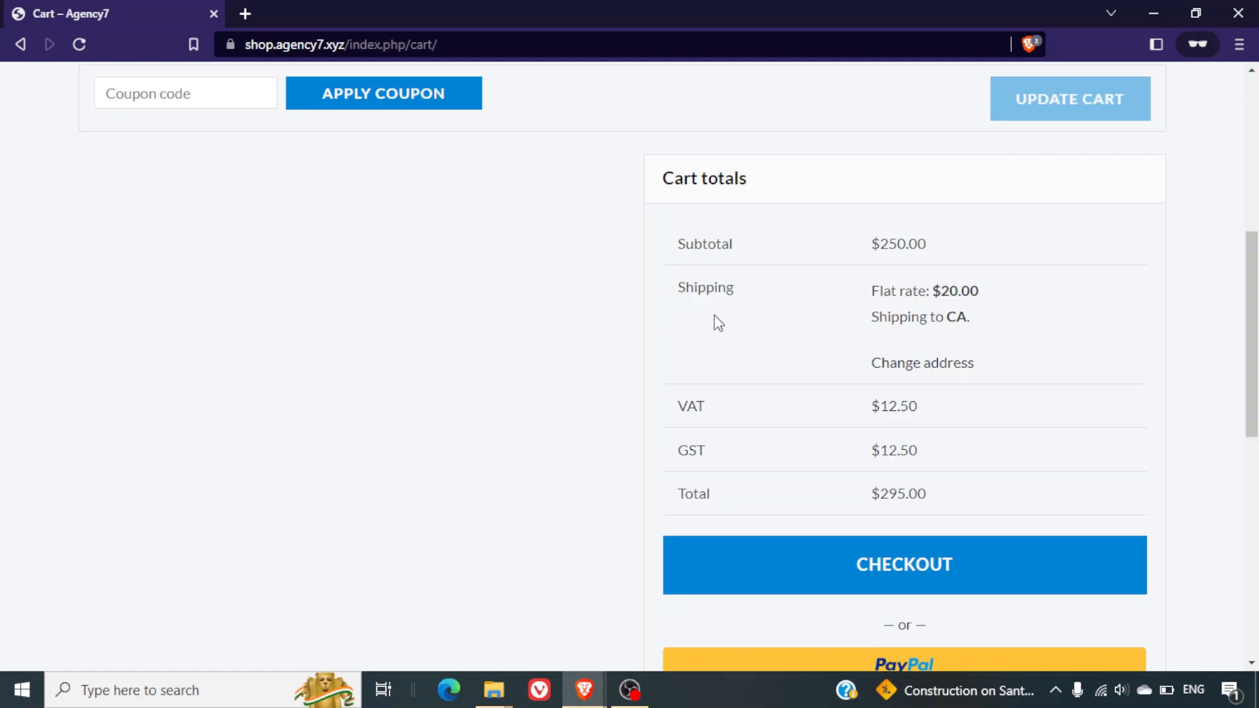
key(alt+Tab)
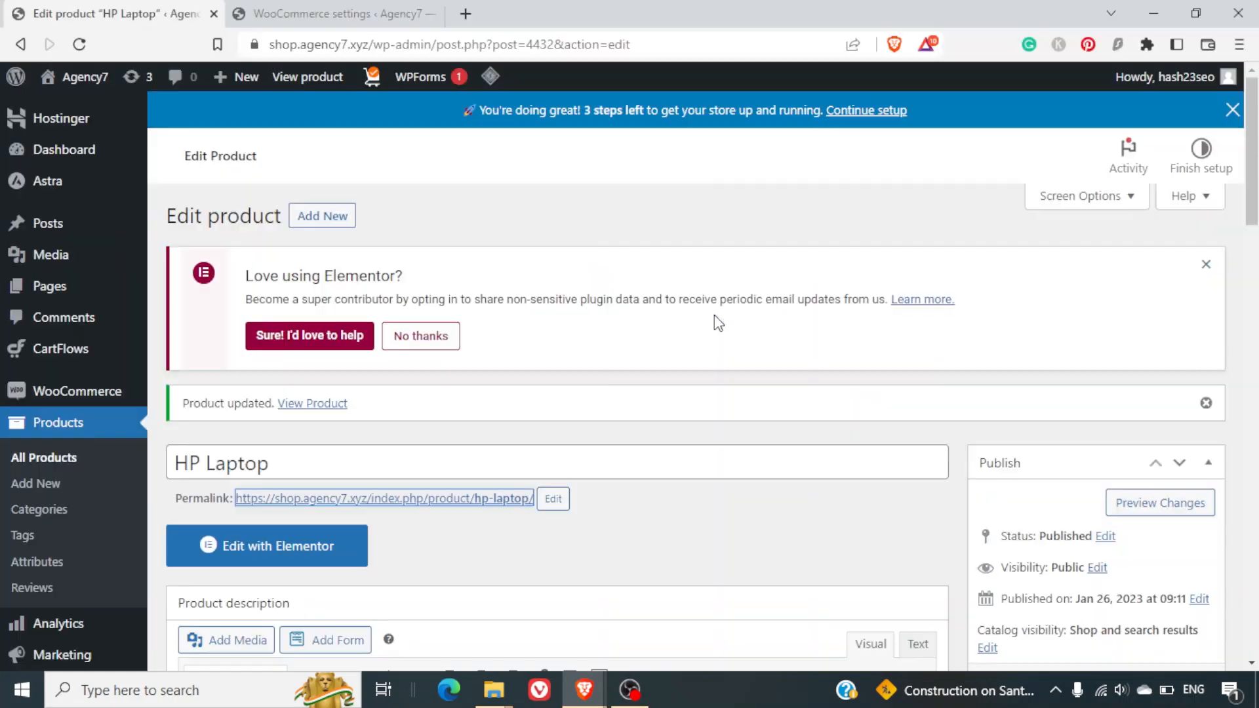
Remove the GST row from the Standard rates table and save, leaving only VAT.
click(326, 7)
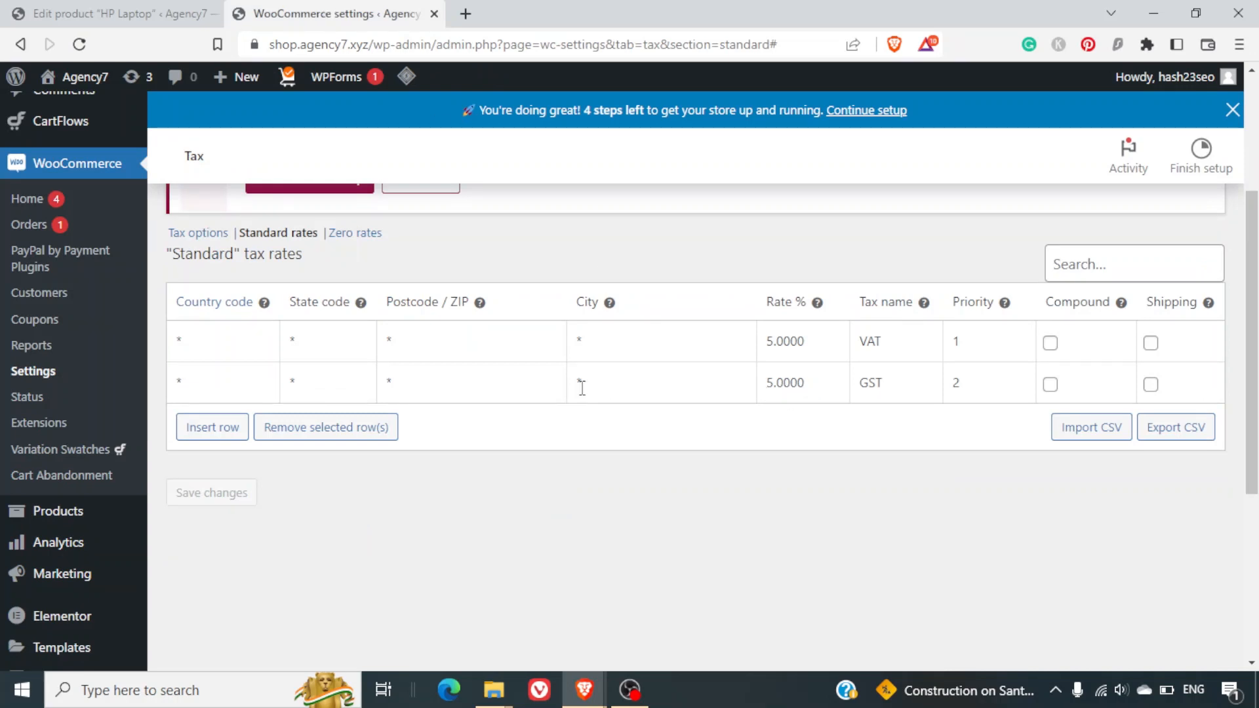
click(203, 388)
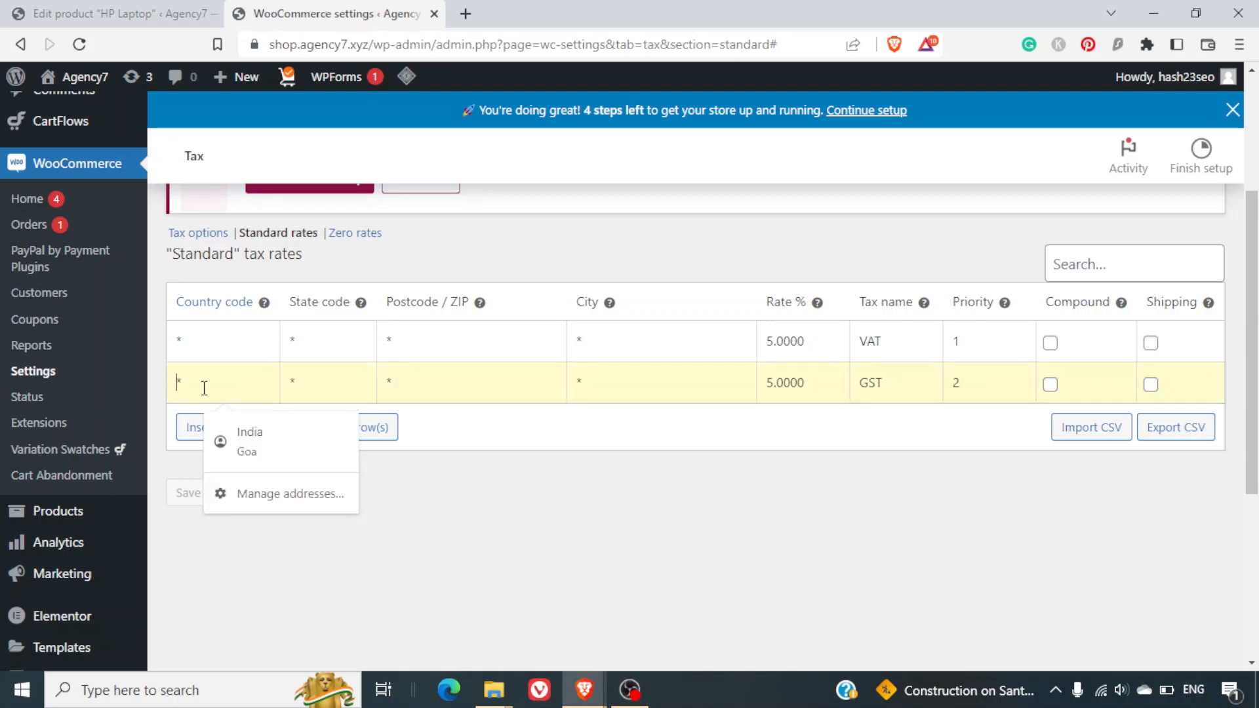
click(204, 388)
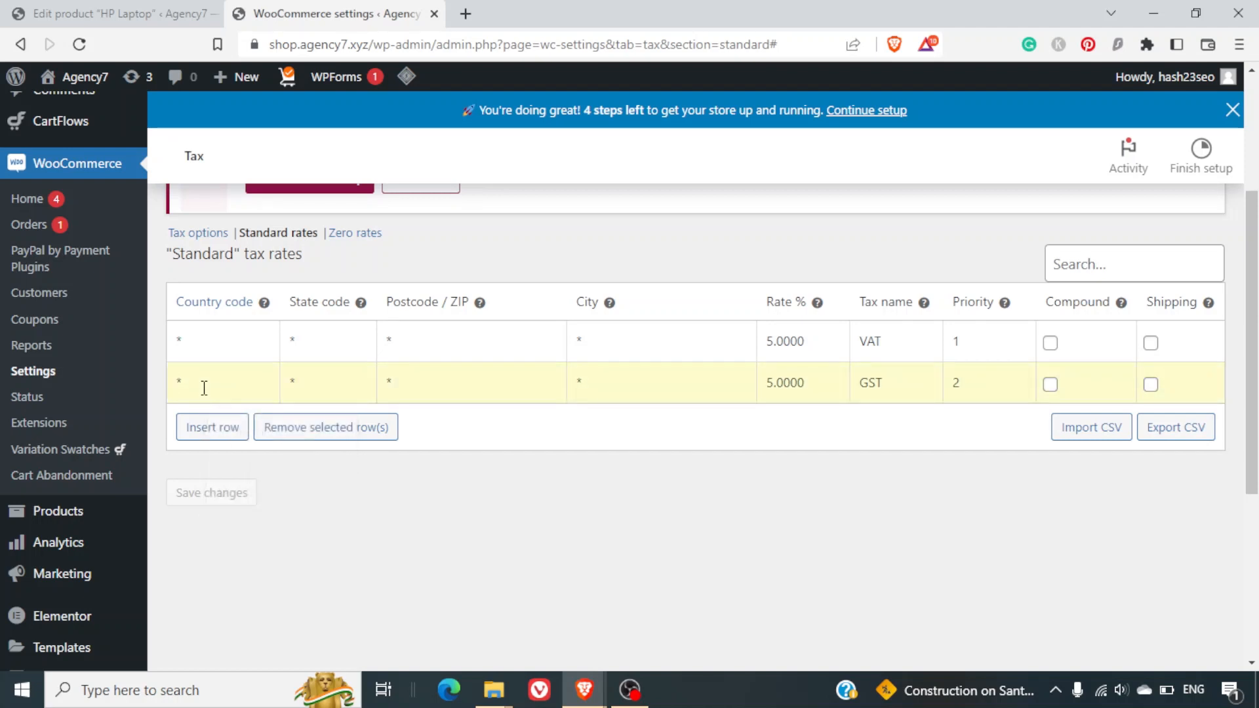
click(323, 427)
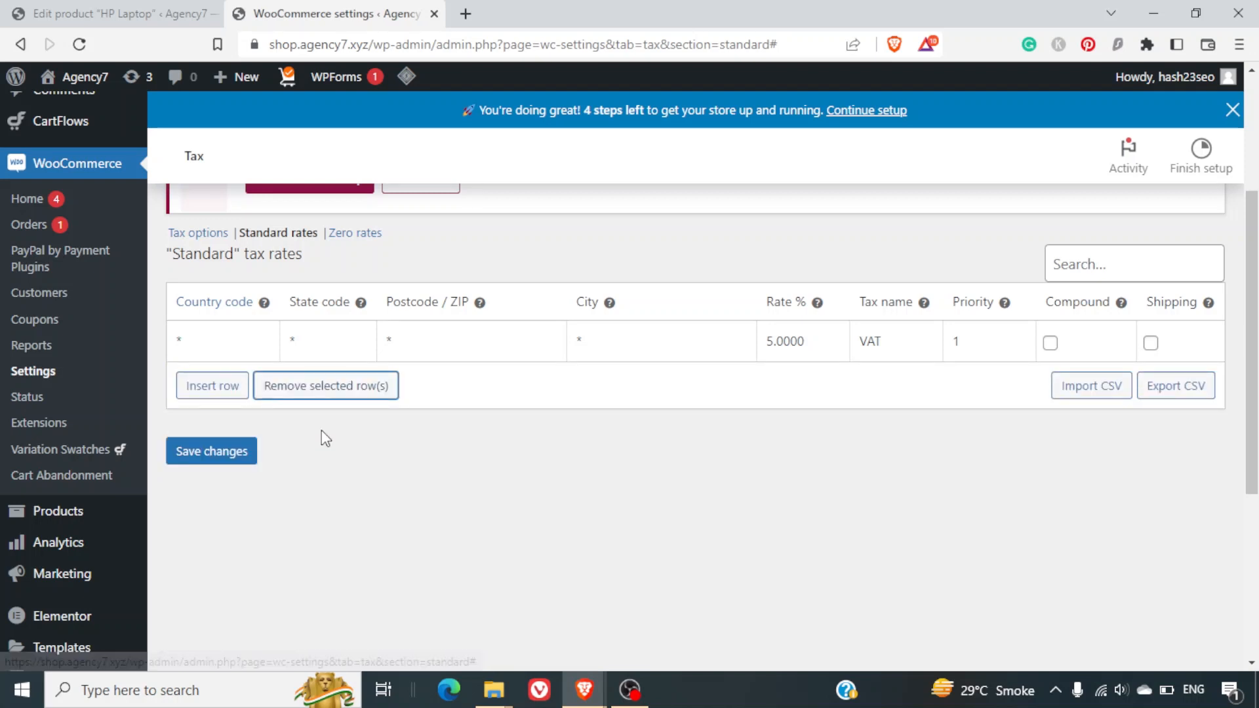
click(192, 459)
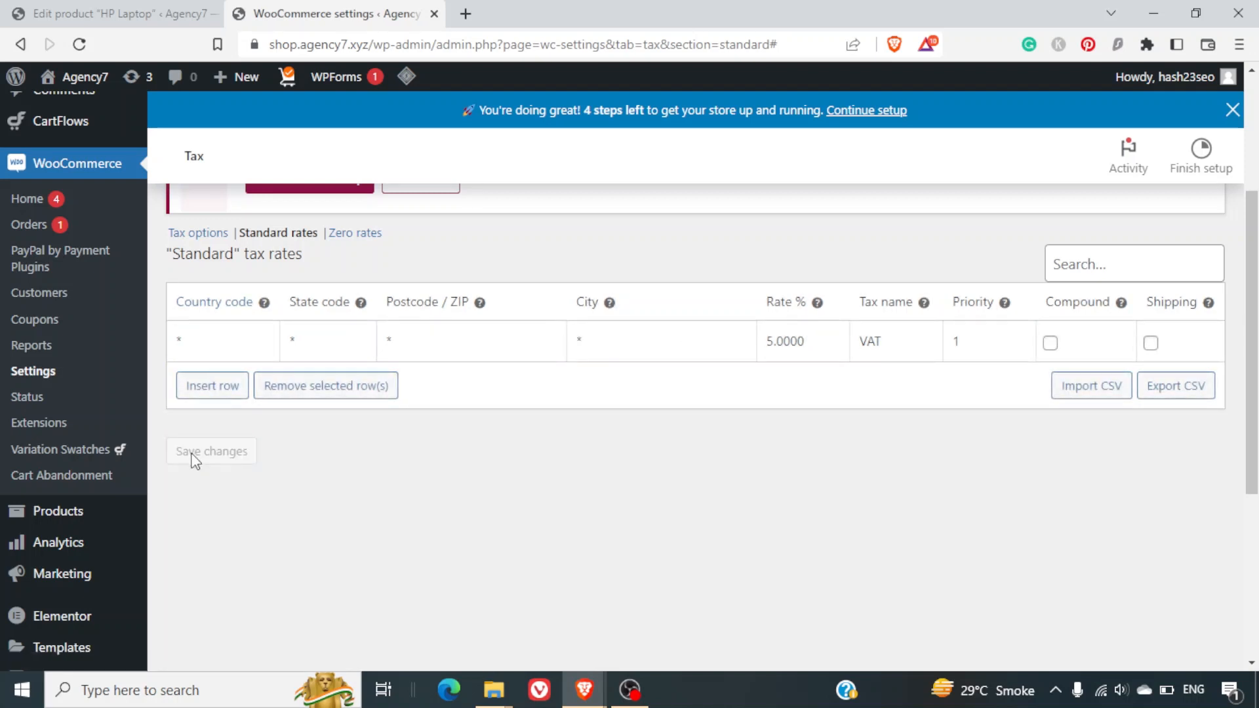
scroll(552, 517, up, 3)
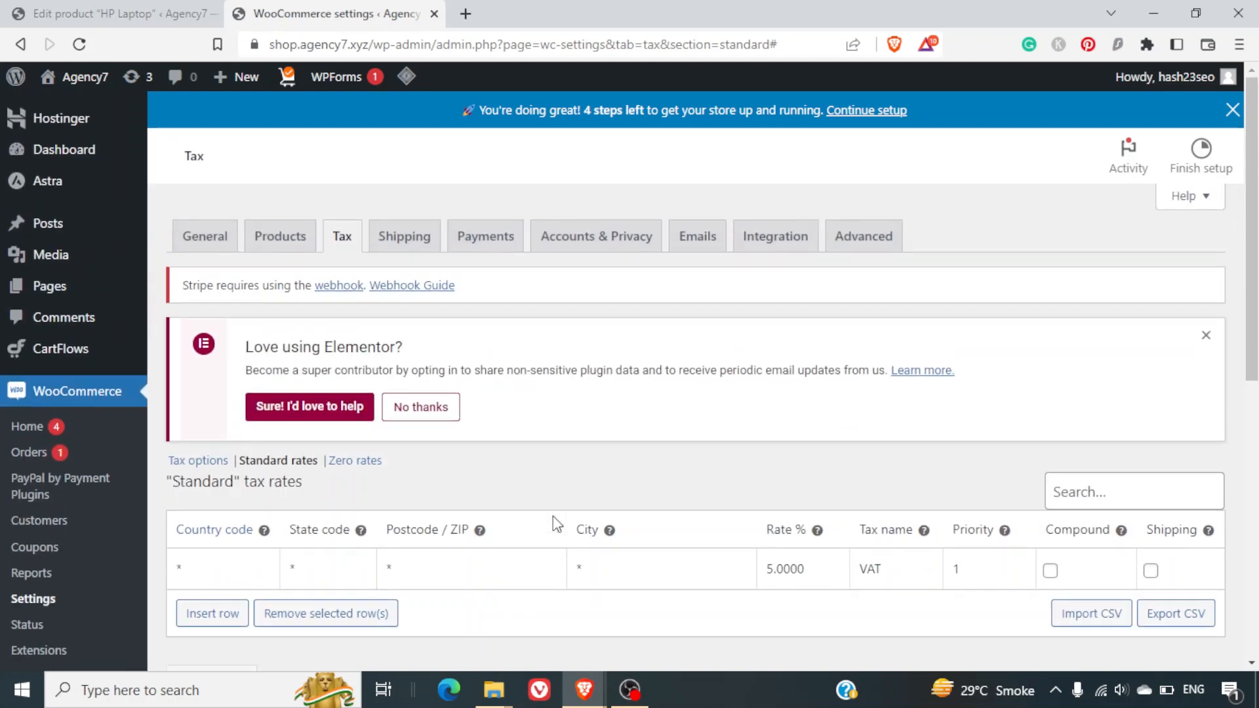
scroll(553, 516, down, 1)
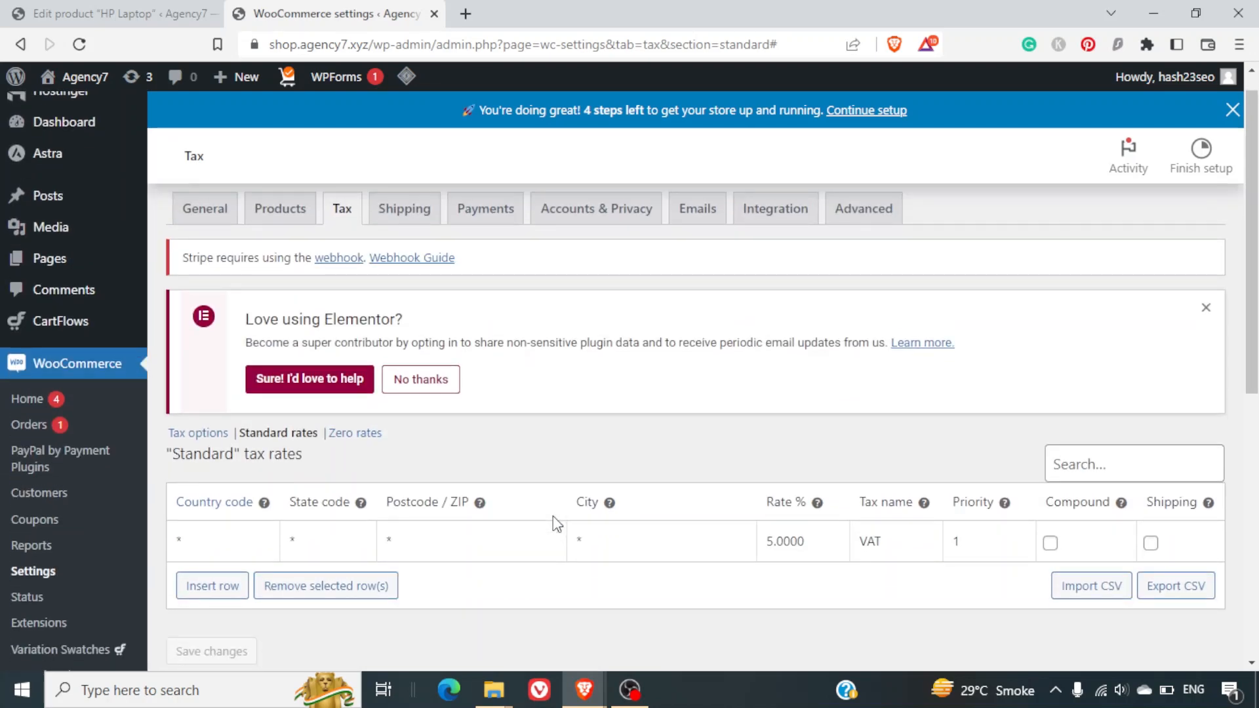